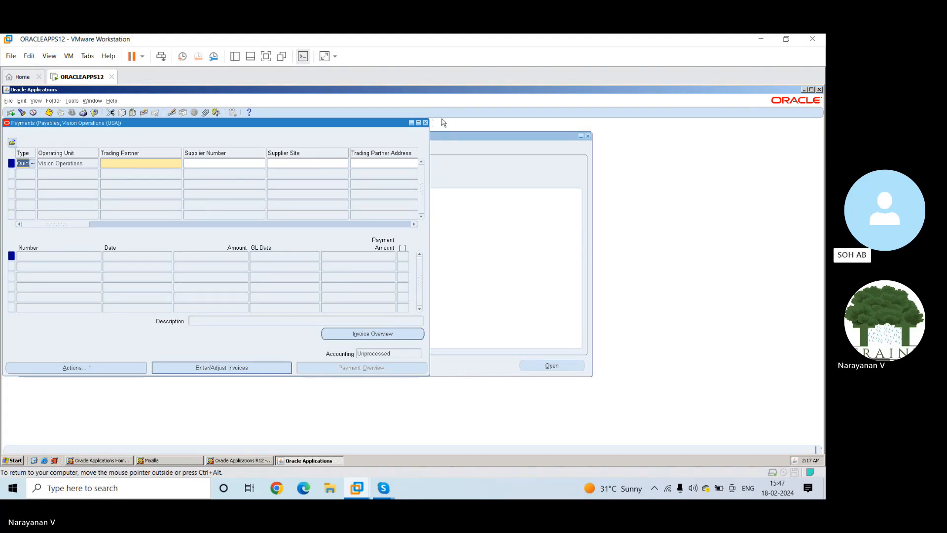
Maximize the Payments form, then find the GL session workbook through a Windows document search and open it in Excel
click(418, 123)
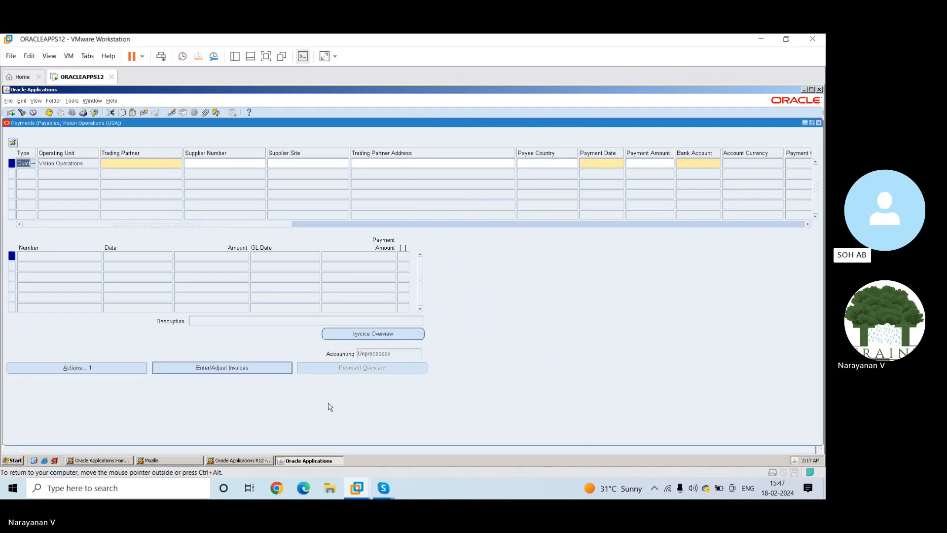
click(159, 493)
text(sohail)
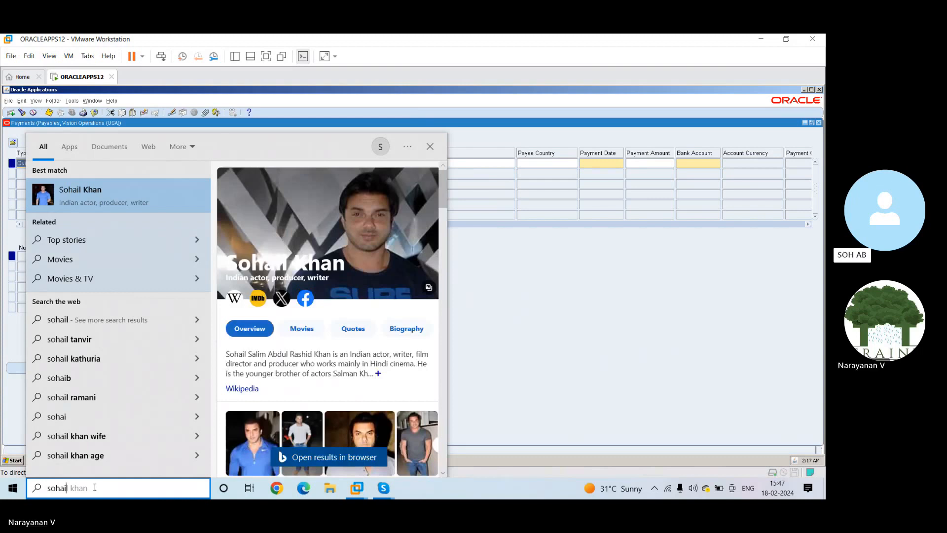
click(110, 147)
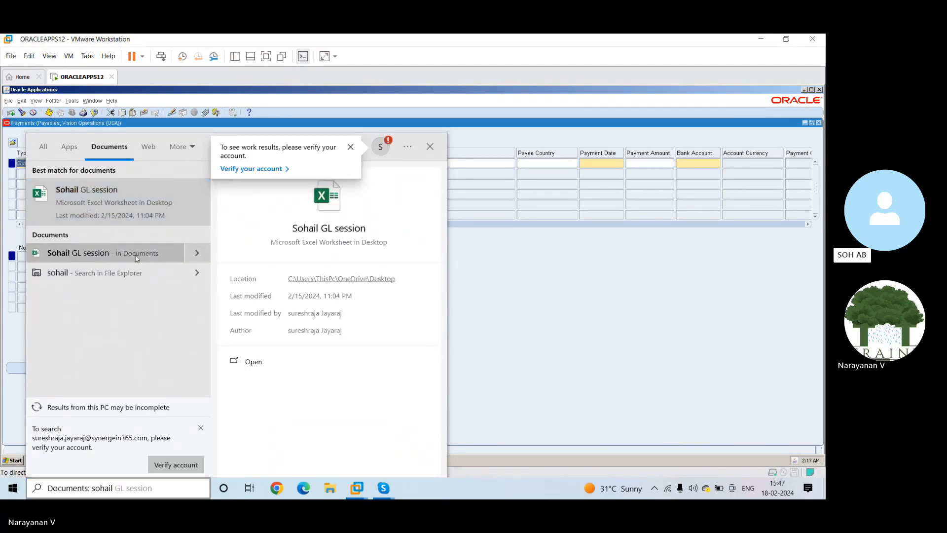
key(Escape)
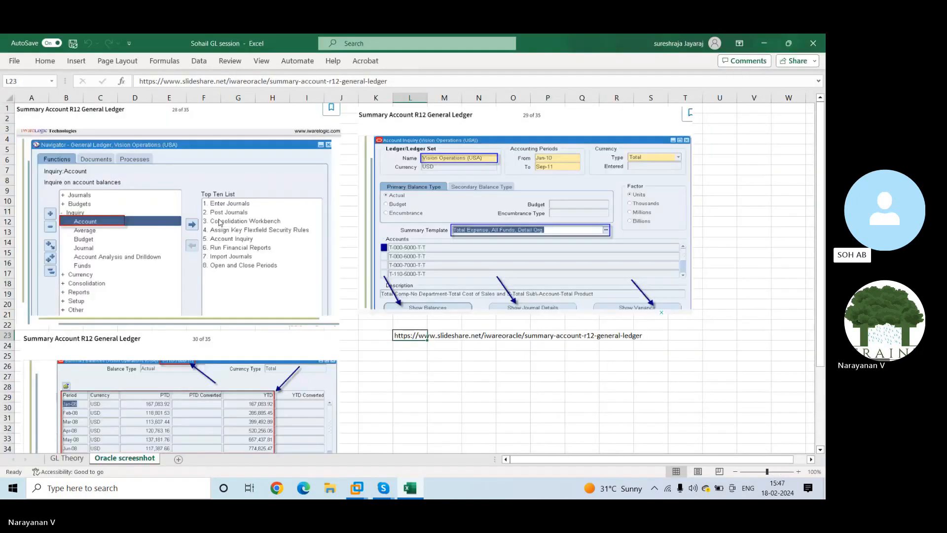
Add a new worksheet after the Oracle screenshot sheet and rename it AP
click(441, 366)
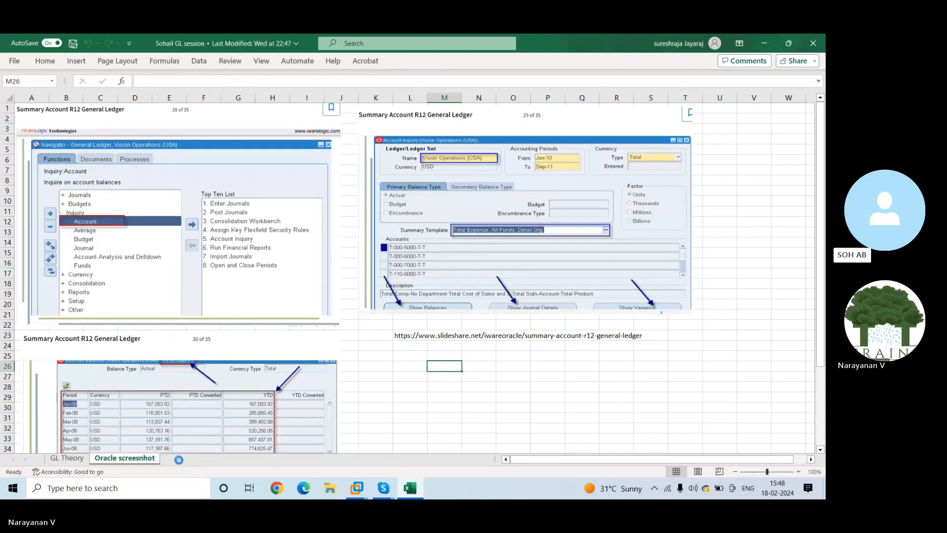
click(179, 459)
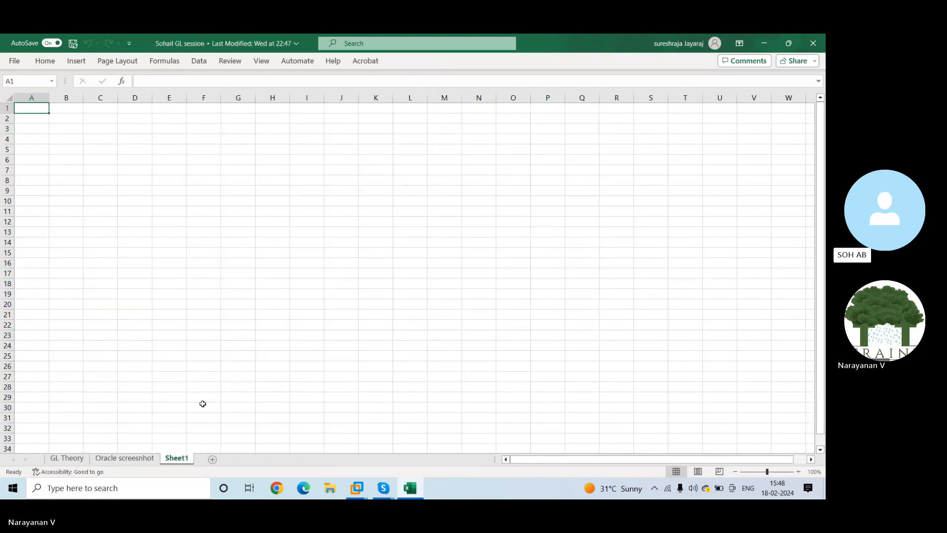
right_click(182, 461)
click(216, 305)
text(AP)
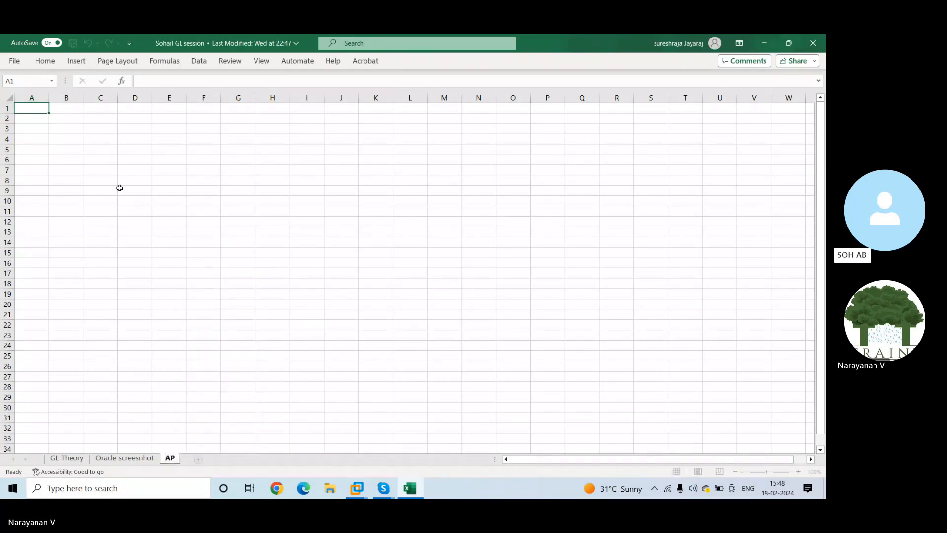
Enter the heading Payments in cell B3 of the AP sheet
key(Right)
key(Down)
key(Down)
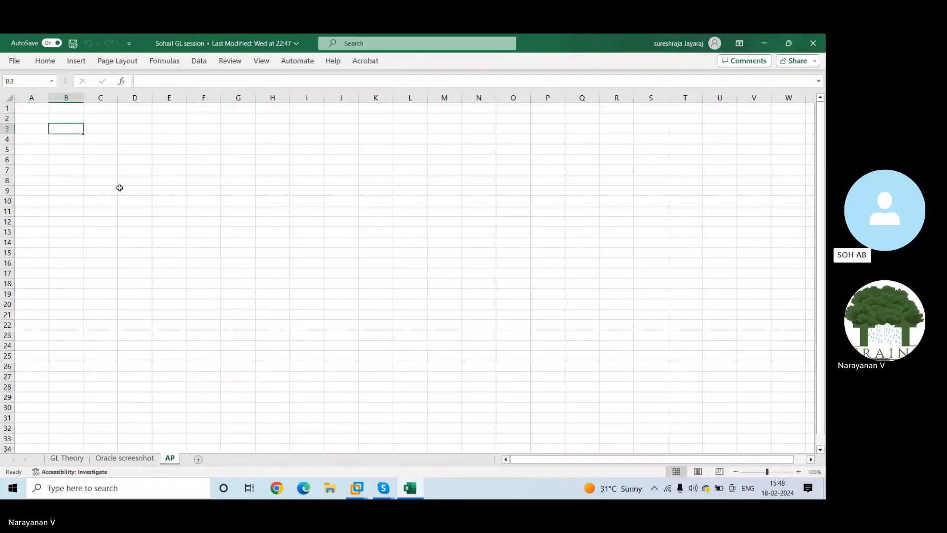
text(Payments)
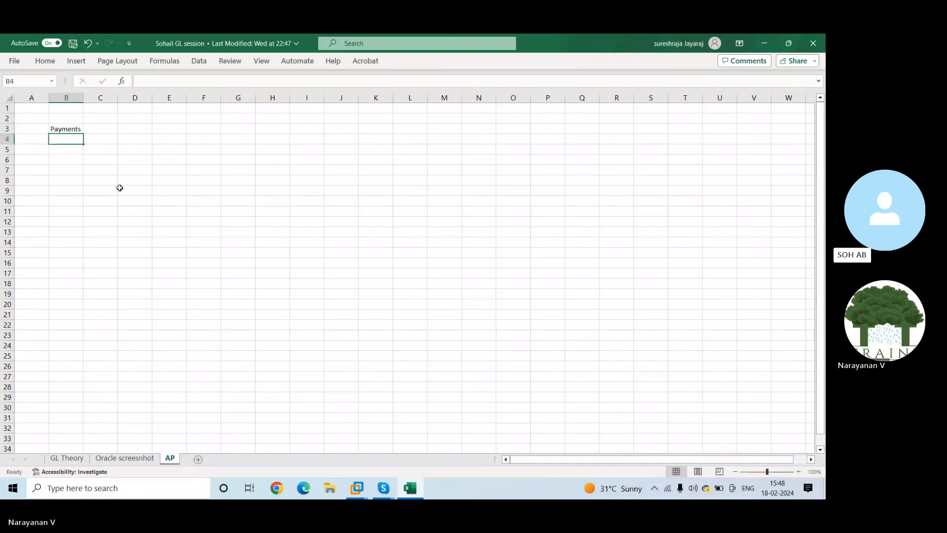
key(Return)
List the payment methods EDI, ACH, Wire and Electronic in cells C4 to C7, below the Payments heading
key(Right)
text(EDI)
key(Return)
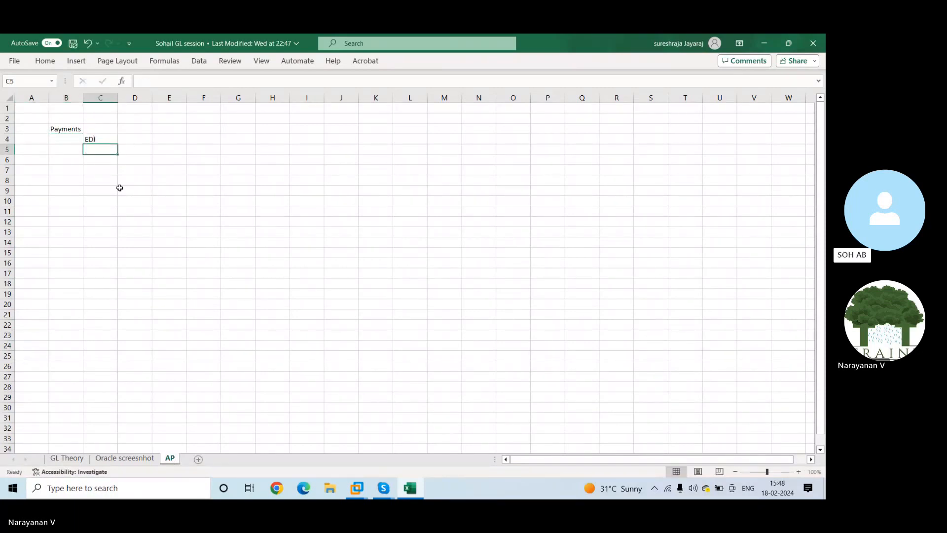
text(ACH)
key(Return)
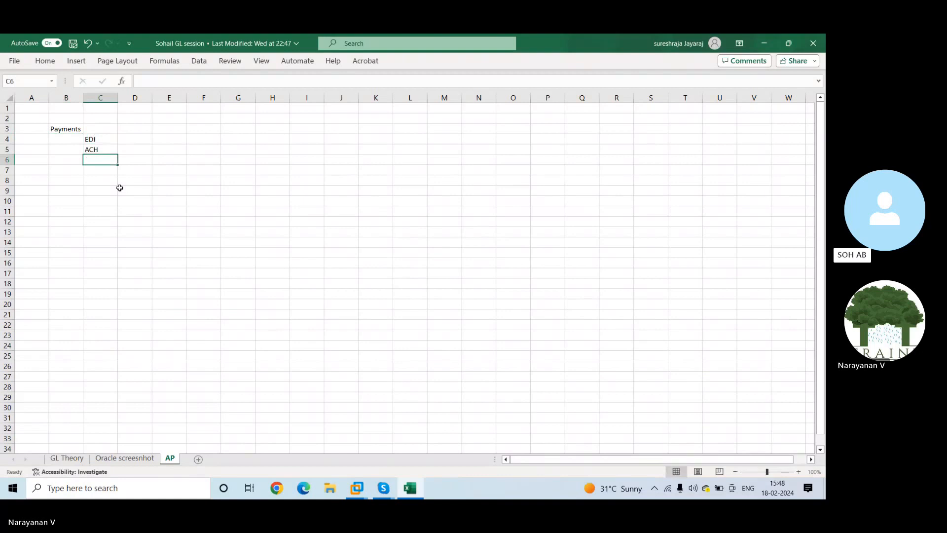
text(Wire)
key(Return)
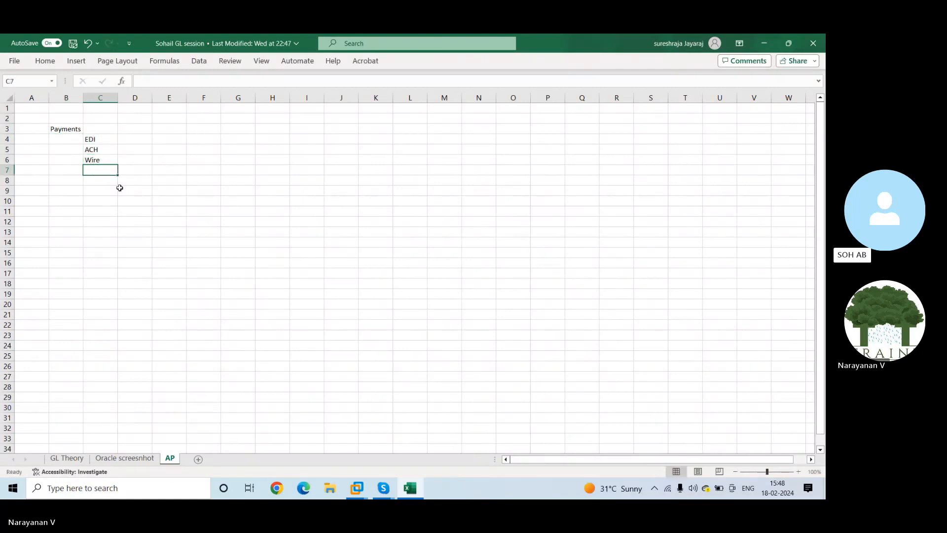
text(Elect)
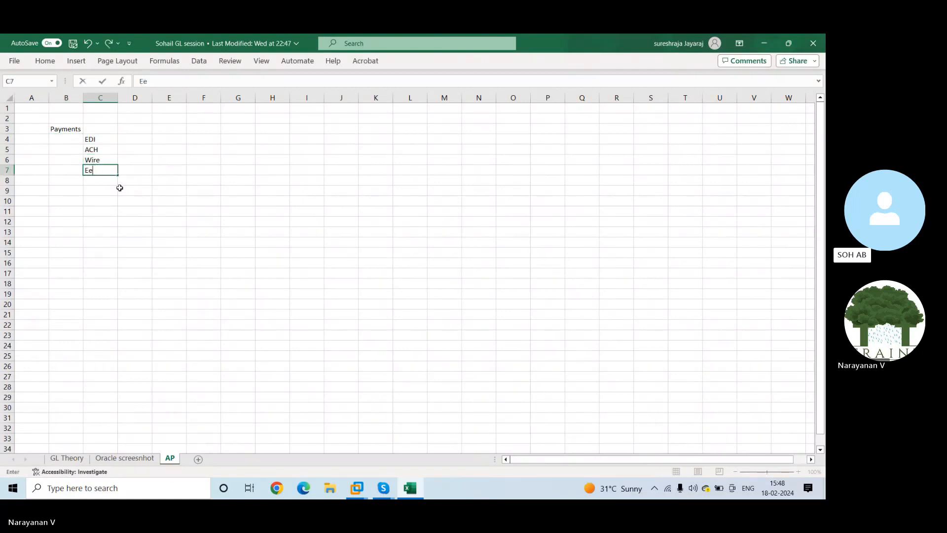
text(ronic)
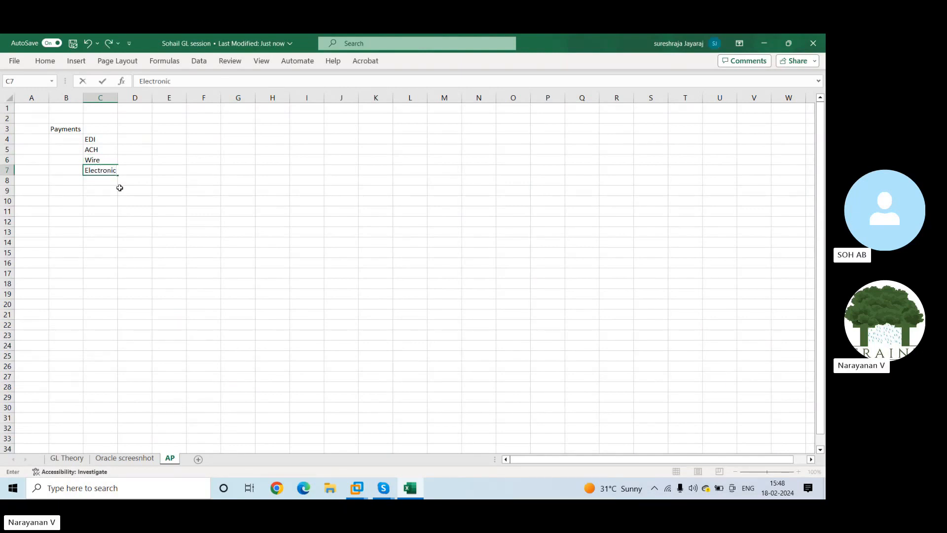
key(Return)
key(Up)
key(Up)
key(Up)
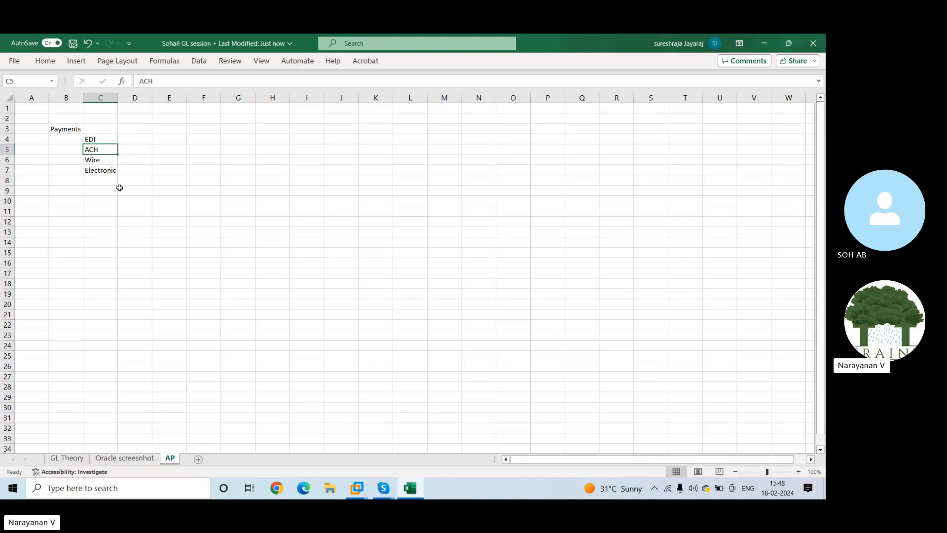
key(Up)
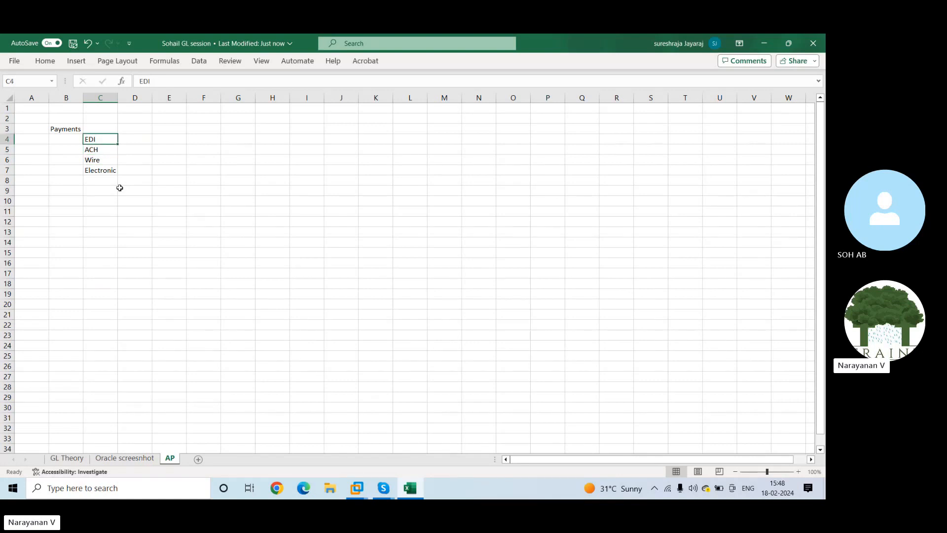
key(Down)
key(Down)
key(Down)
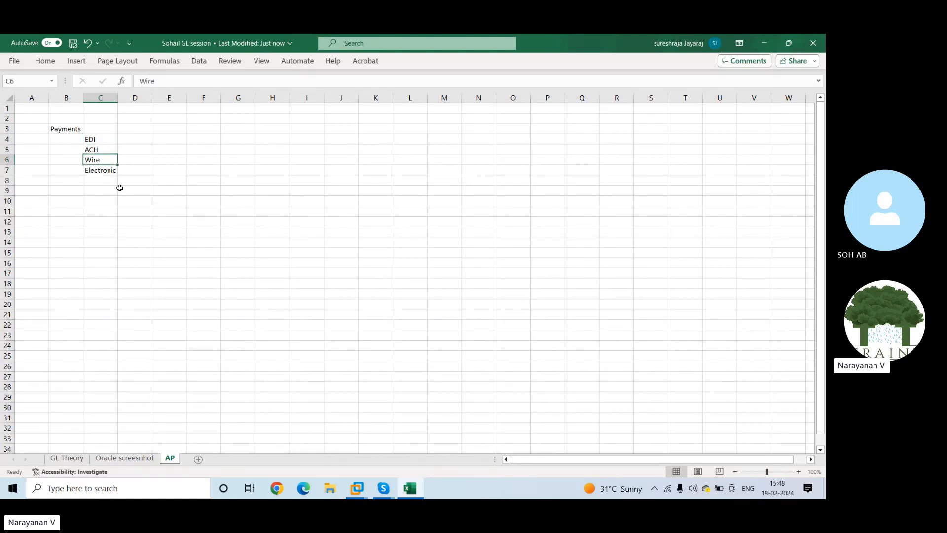
Add Check to the payment methods list in cell C8 and widen column C slightly
click(92, 178)
text(CHeck)
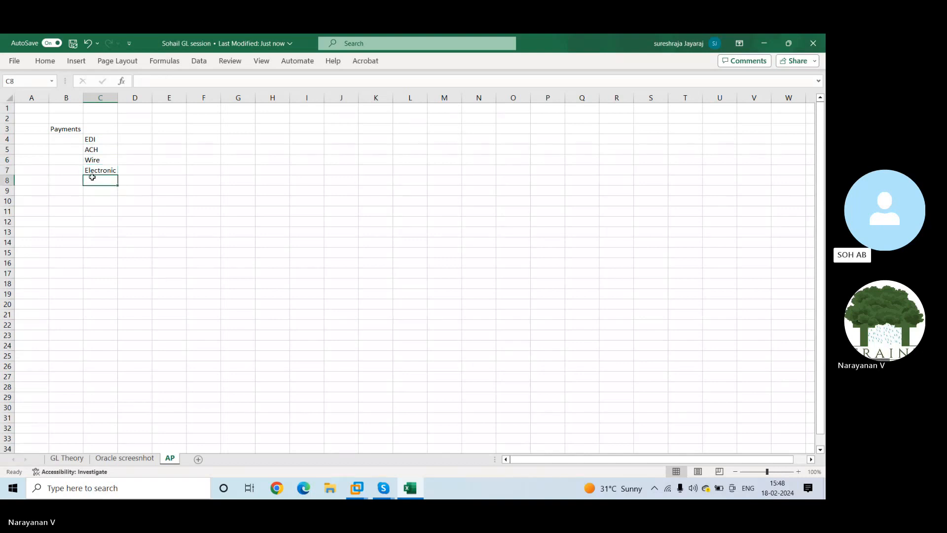
key(Return)
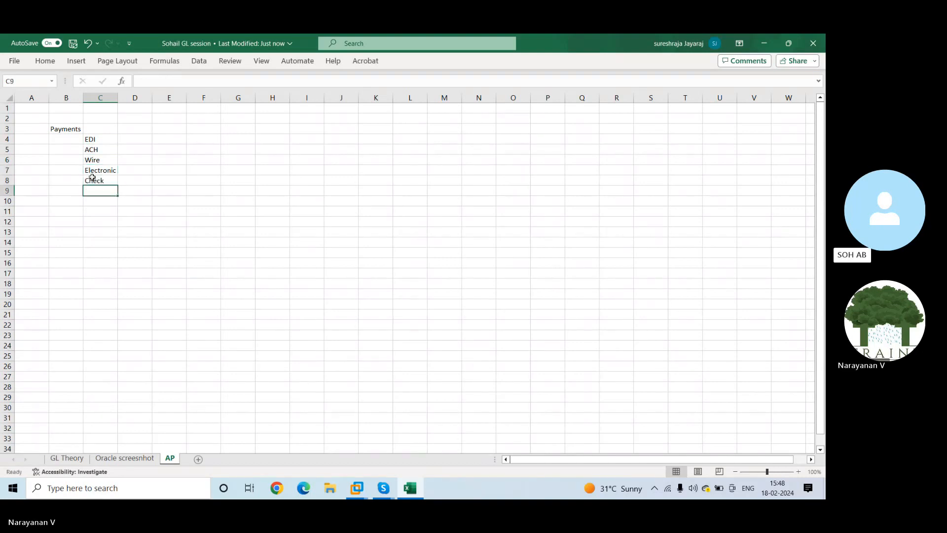
drag(120, 96, 125, 95)
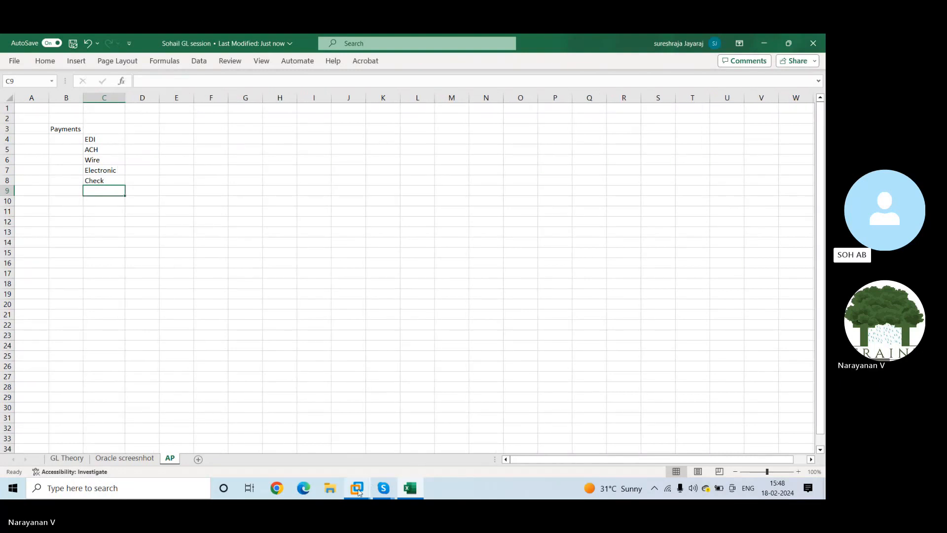
Switch to the ORACLEAPPS12 virtual machine and set the payment type to Manual in the Payments form
mouse_move(359, 490)
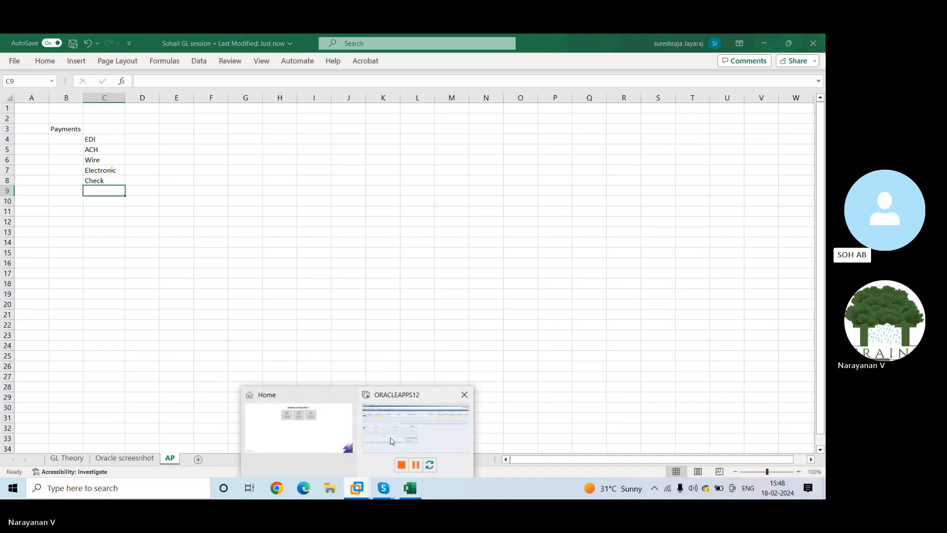
click(392, 441)
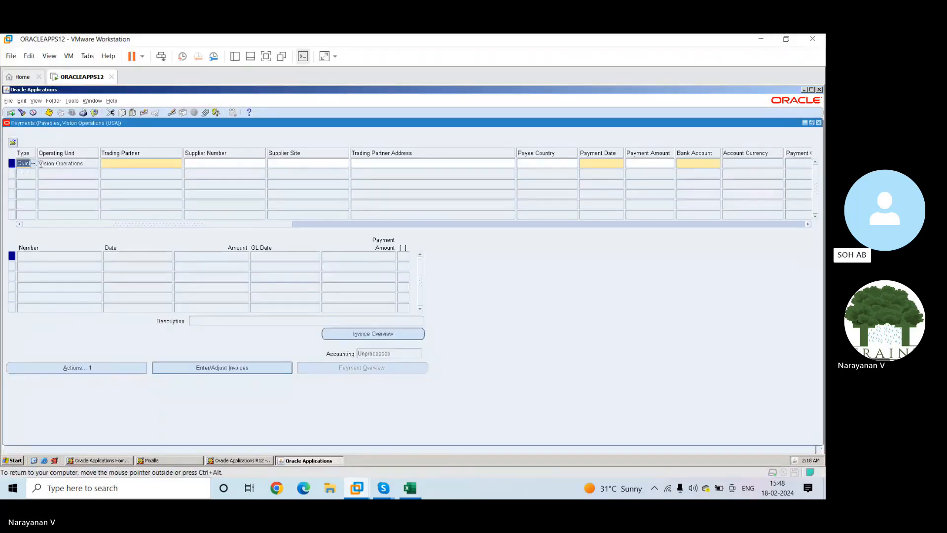
click(31, 163)
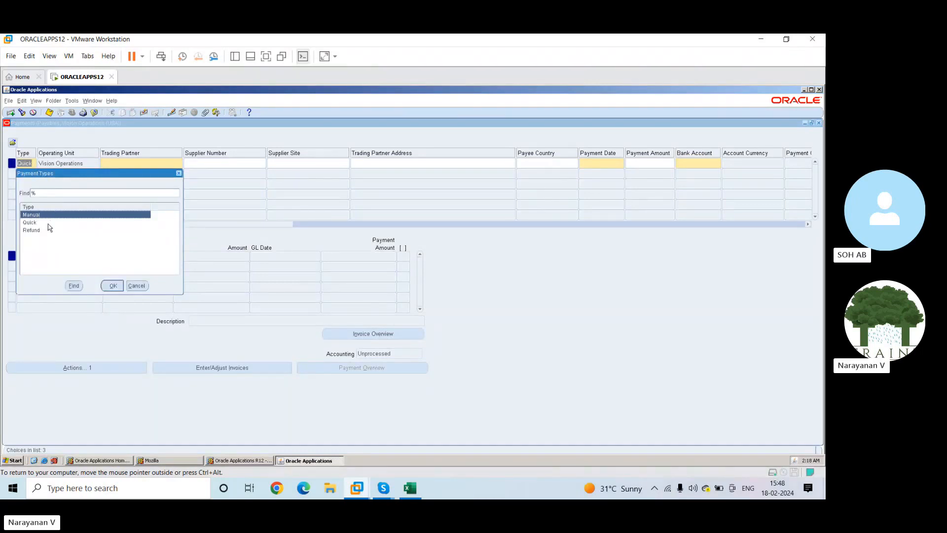
click(111, 286)
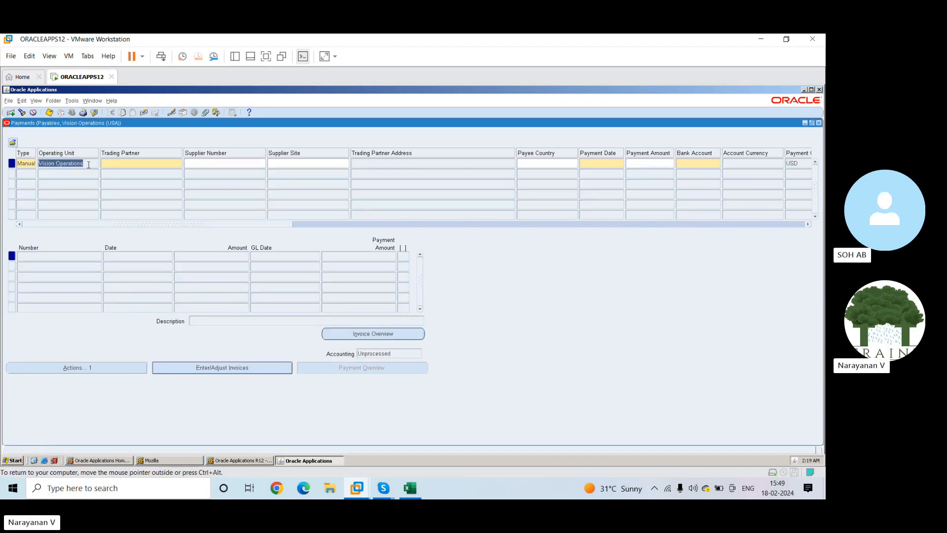
click(119, 165)
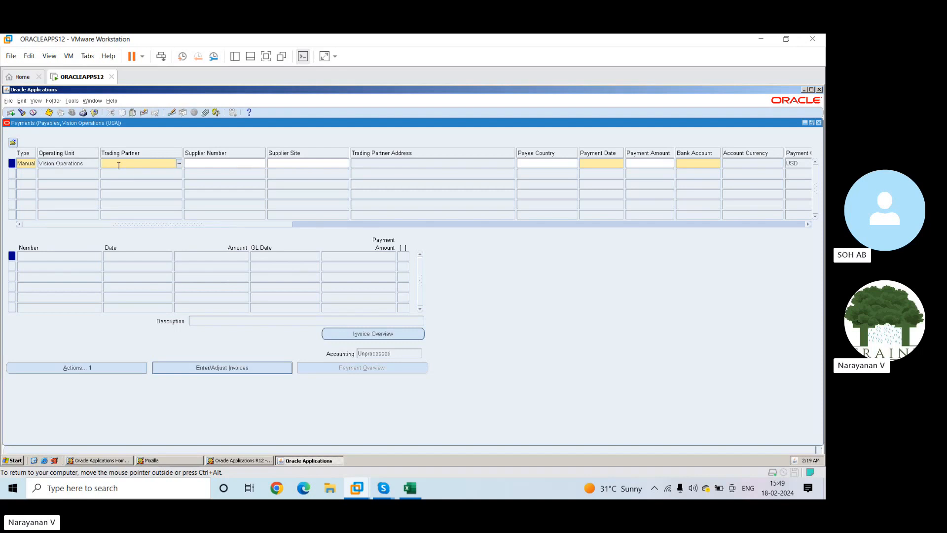
click(179, 163)
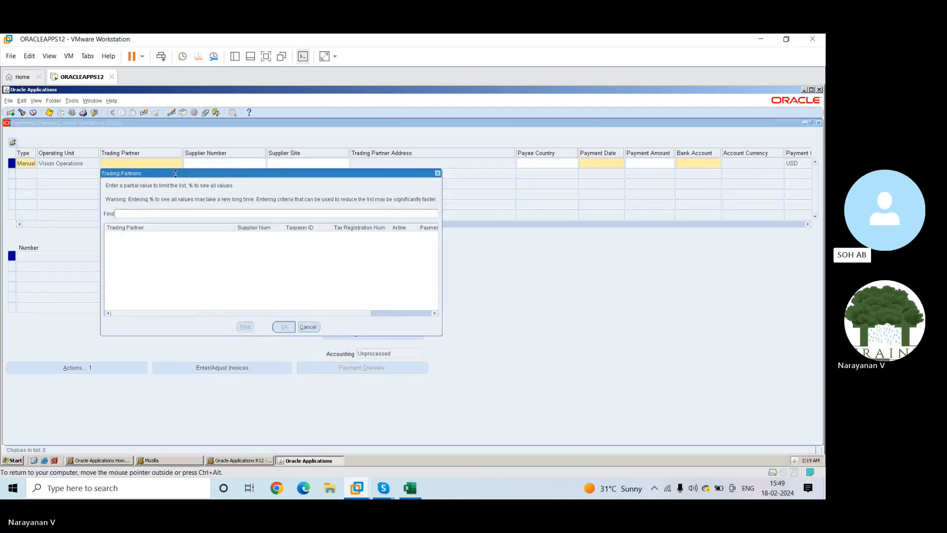
text(1)
click(249, 328)
click(307, 326)
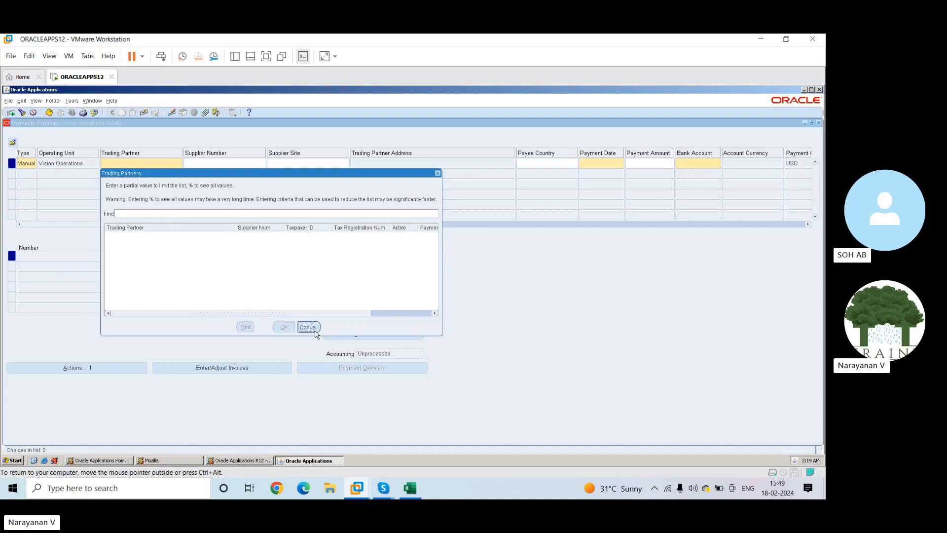
Close the Payments form without completing the payment and open Invoices from the Navigator's Top Ten List
click(818, 124)
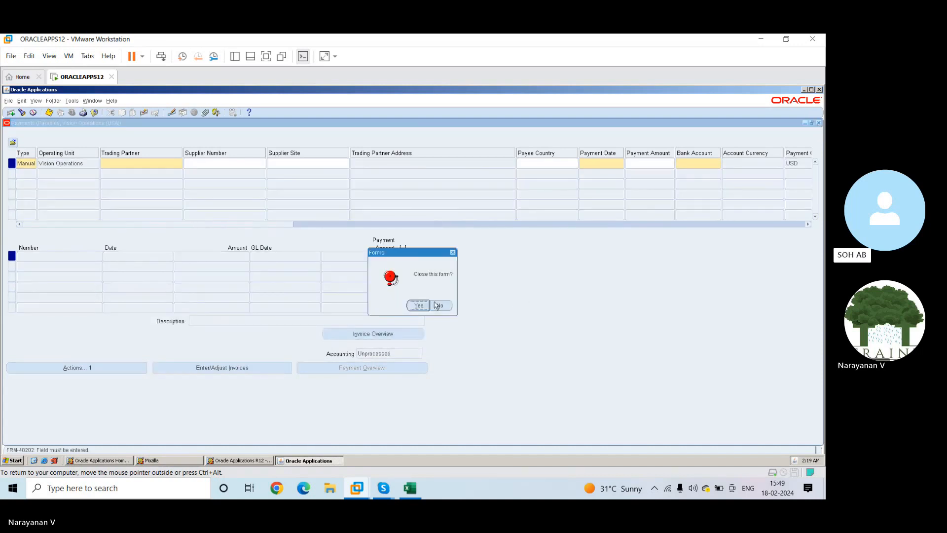
click(418, 305)
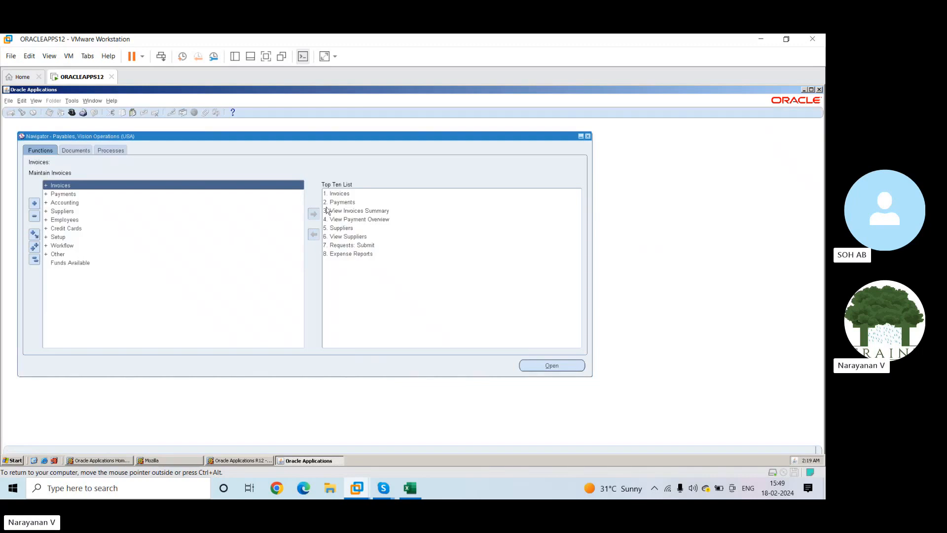
double_click(338, 194)
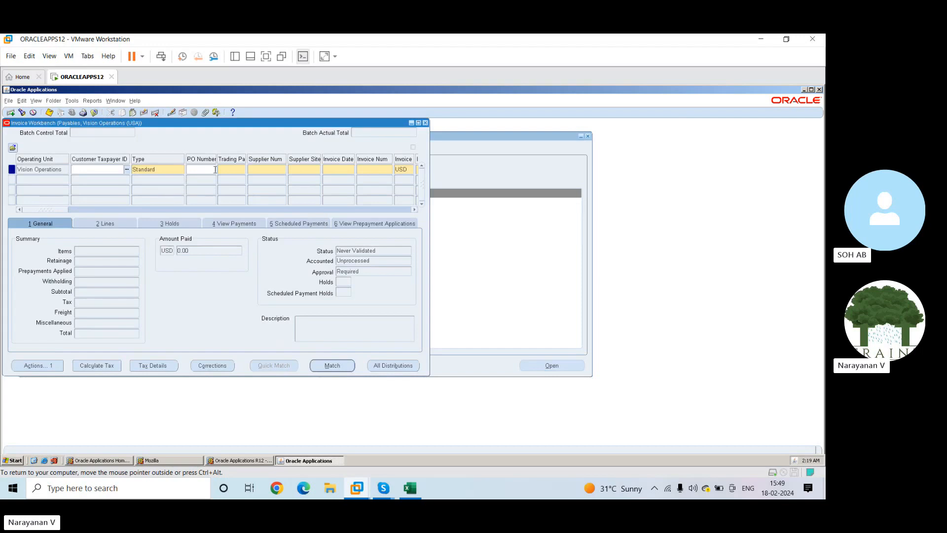
Query the Invoice Workbench for invoices with the invoice number pattern 1%
key(F11)
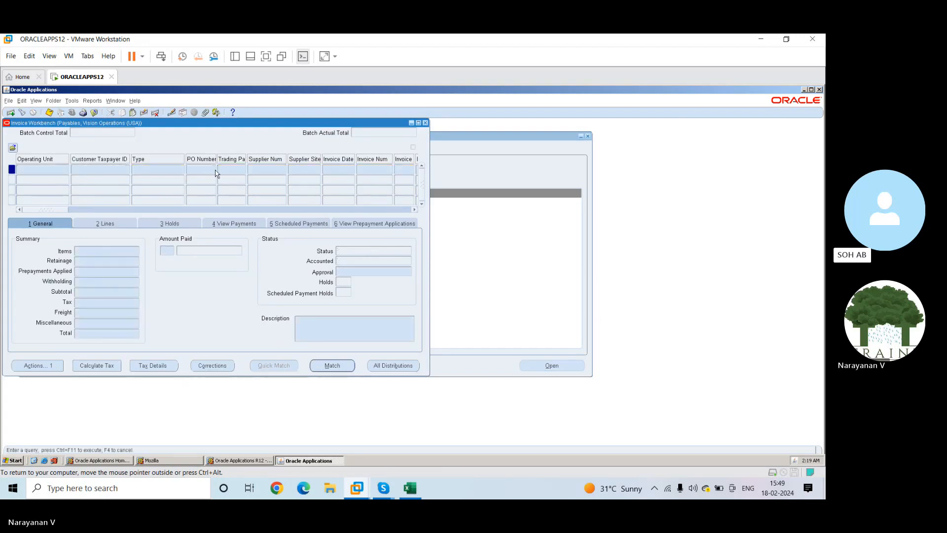
click(364, 169)
text(1)
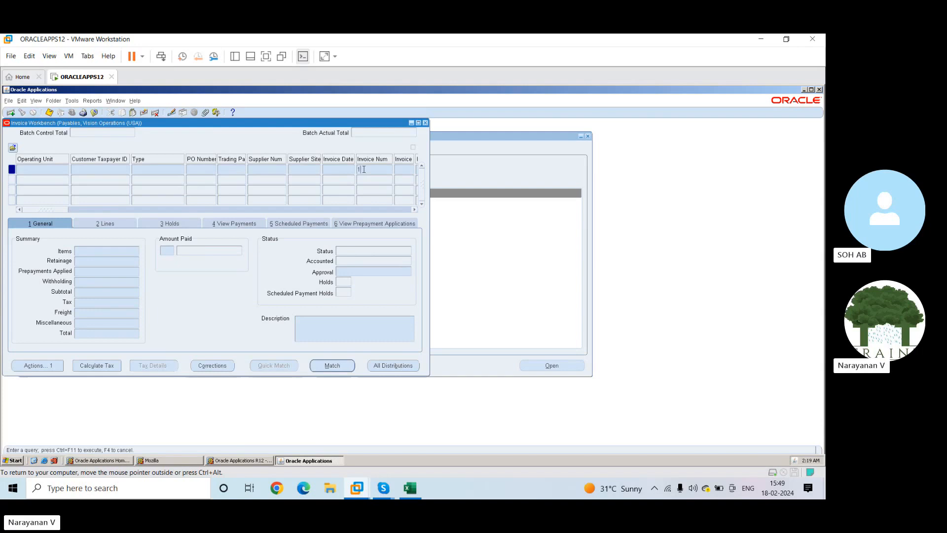
text(%)
key(ctrl+F11)
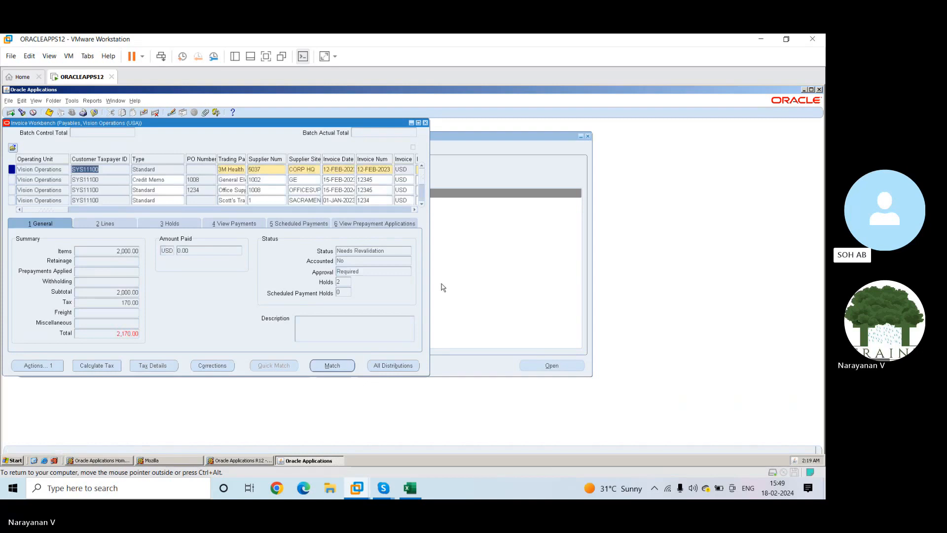
Widen the Invoice Workbench window and its Trading Partner column
drag(430, 283, 610, 282)
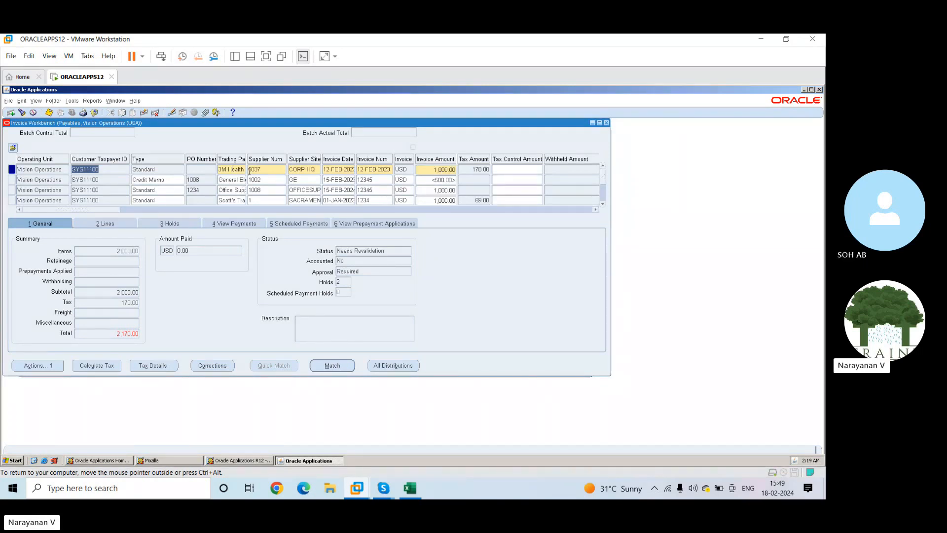
drag(247, 161, 269, 164)
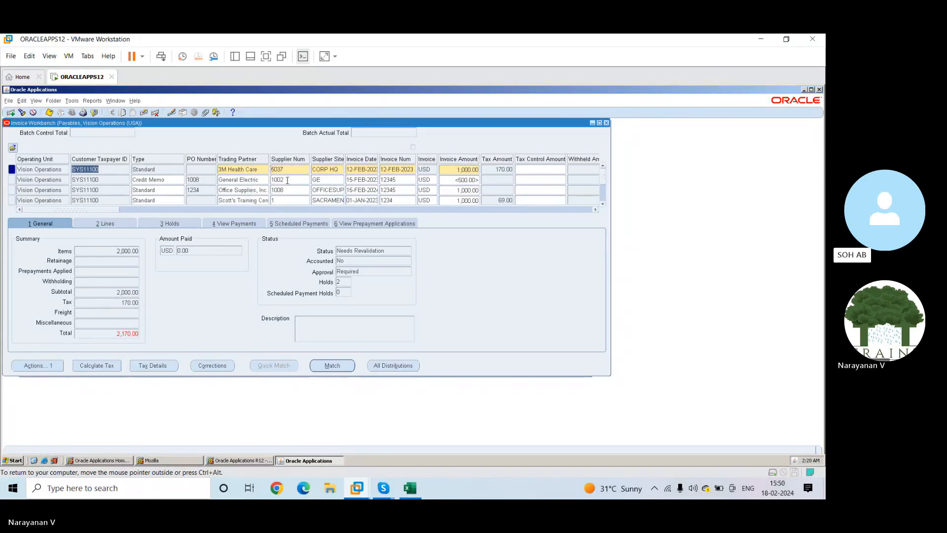
Capture the Invoice Workbench's header and invoice list with the Snipping Tool
key(space)
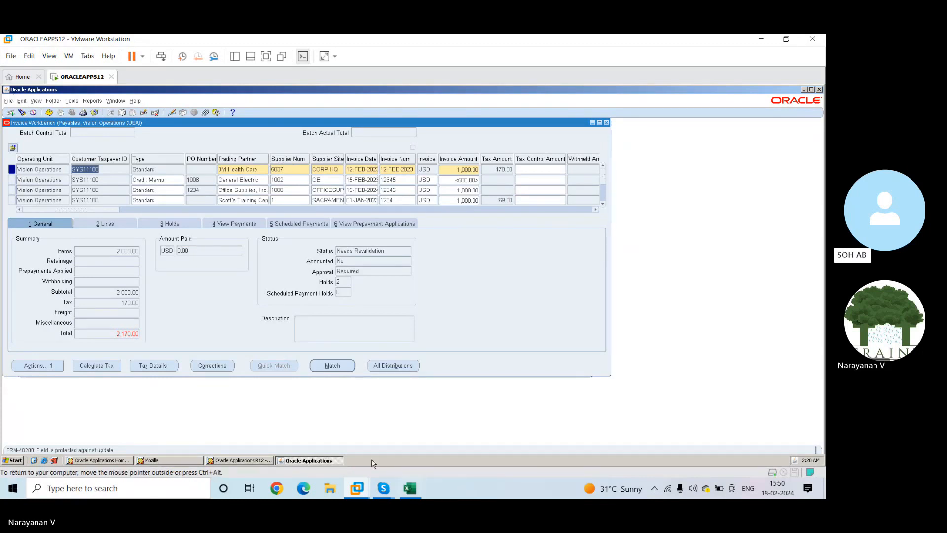
click(163, 489)
text(sni)
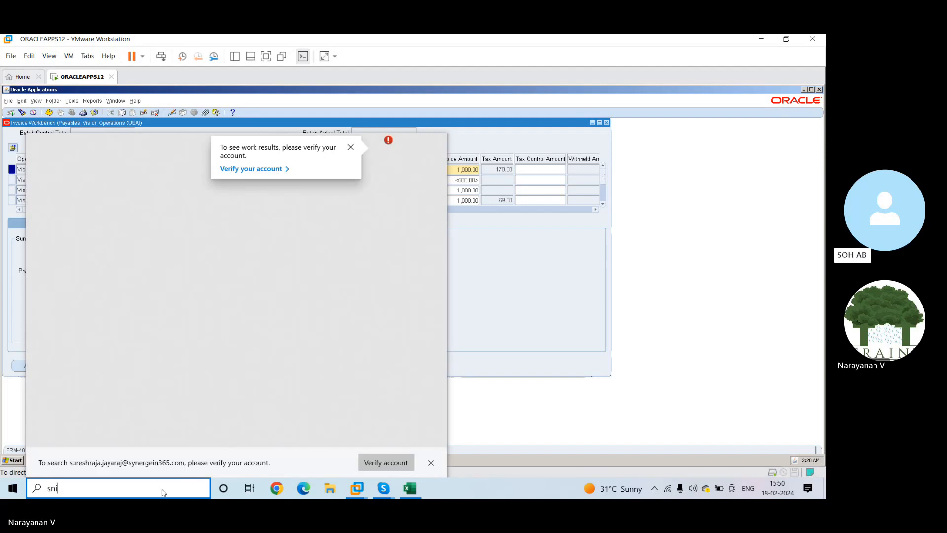
text(p)
click(121, 488)
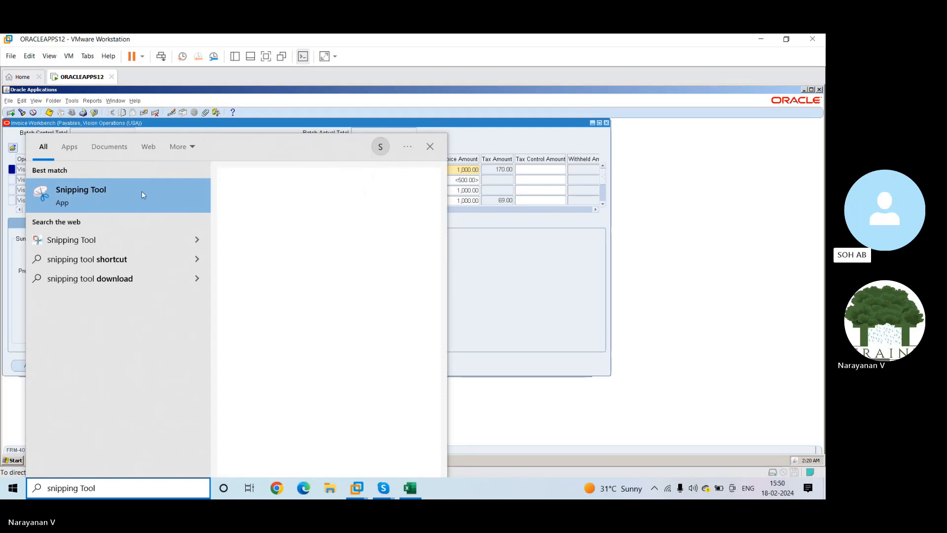
click(309, 234)
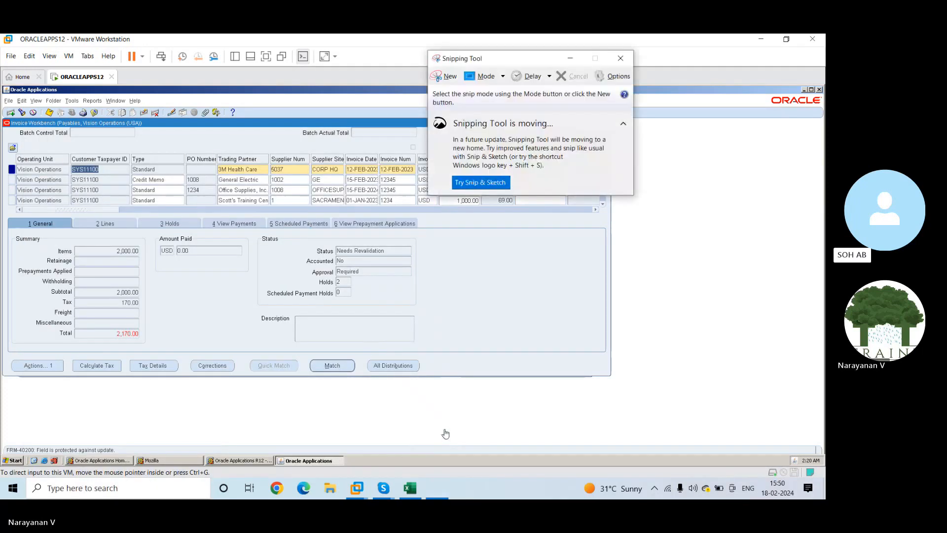
click(446, 78)
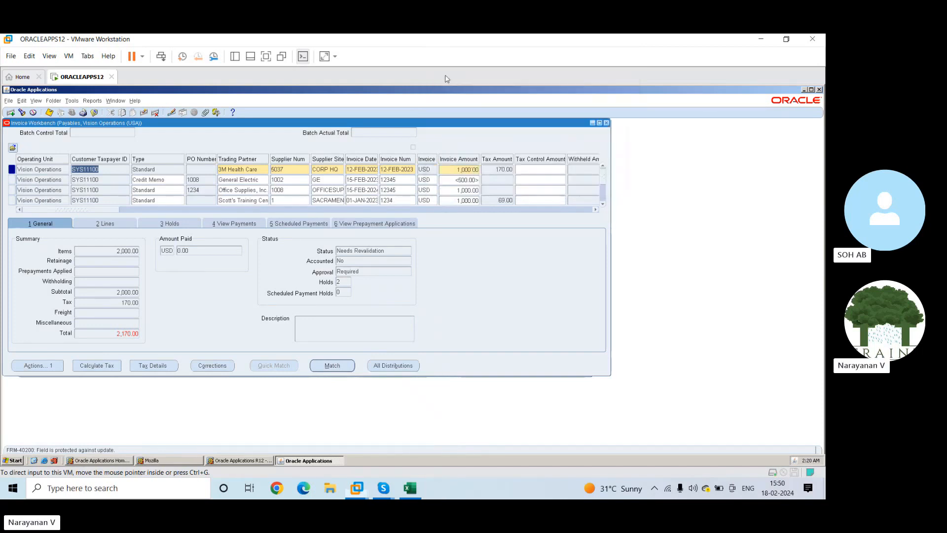
drag(2, 65, 610, 231)
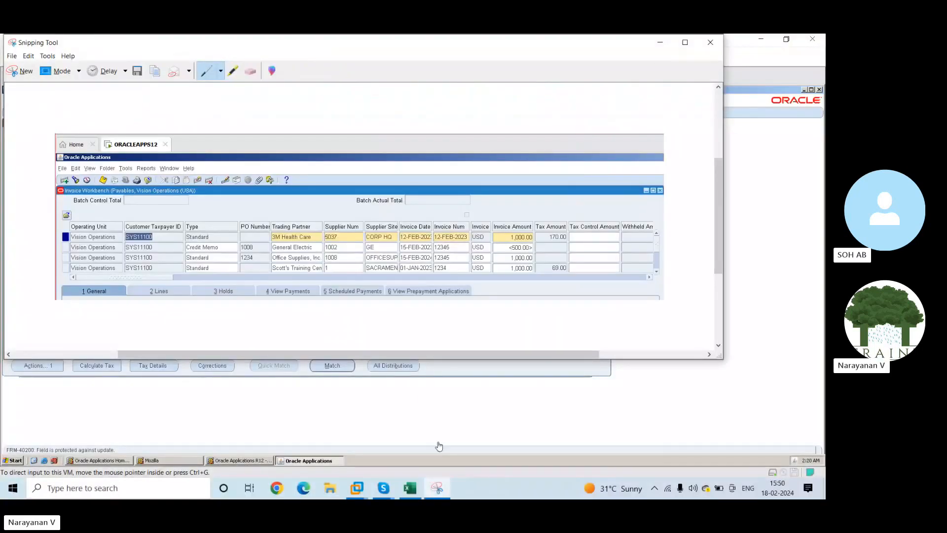
Switch to Excel, paste the invoice list snip into the AP sheet, shrink it and place it directly under the payment methods list
click(414, 490)
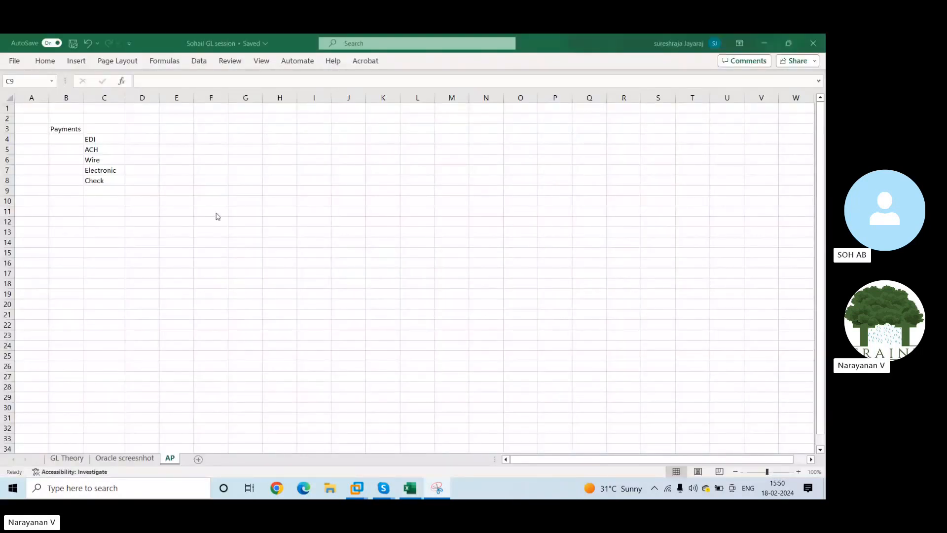
click(63, 219)
click(36, 207)
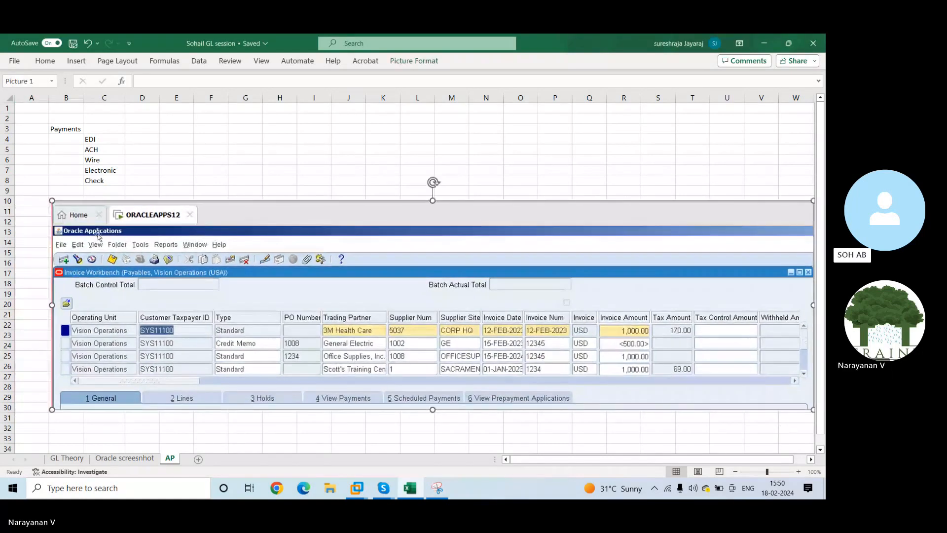
drag(52, 200, 380, 291)
drag(441, 331, 76, 234)
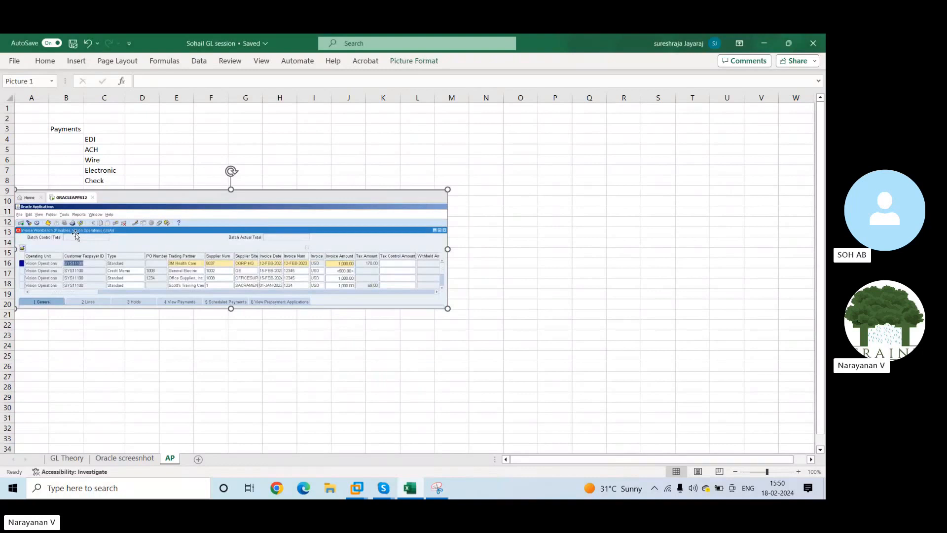
Return to the ORACLEAPPS12 virtual machine, close the Invoice Workbench and open a maximized Payments form from the Top Ten List
key(alt+Tab)
key(alt+Tab)
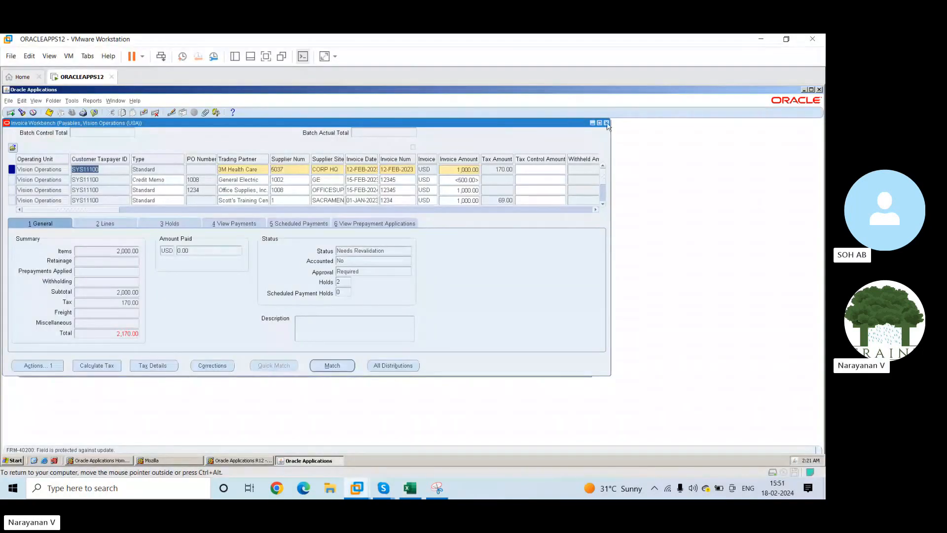
click(608, 123)
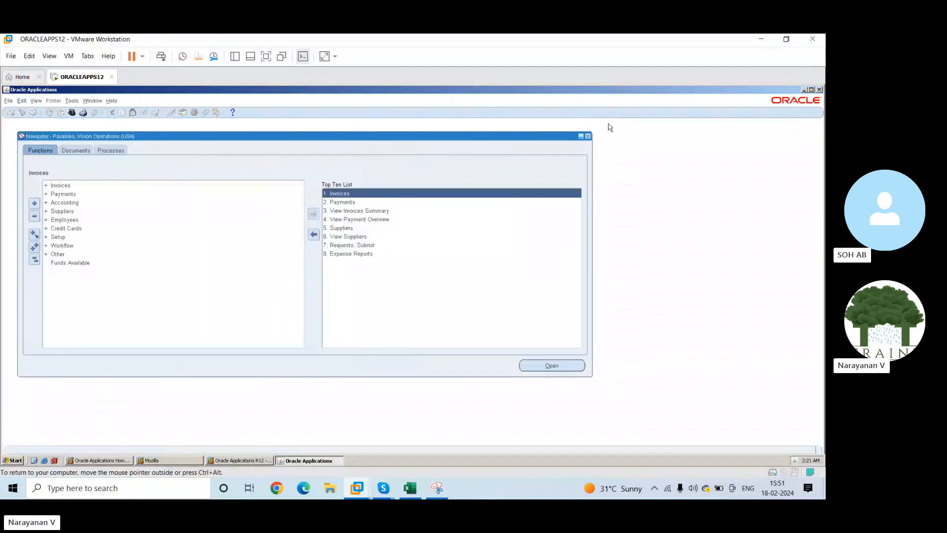
click(351, 203)
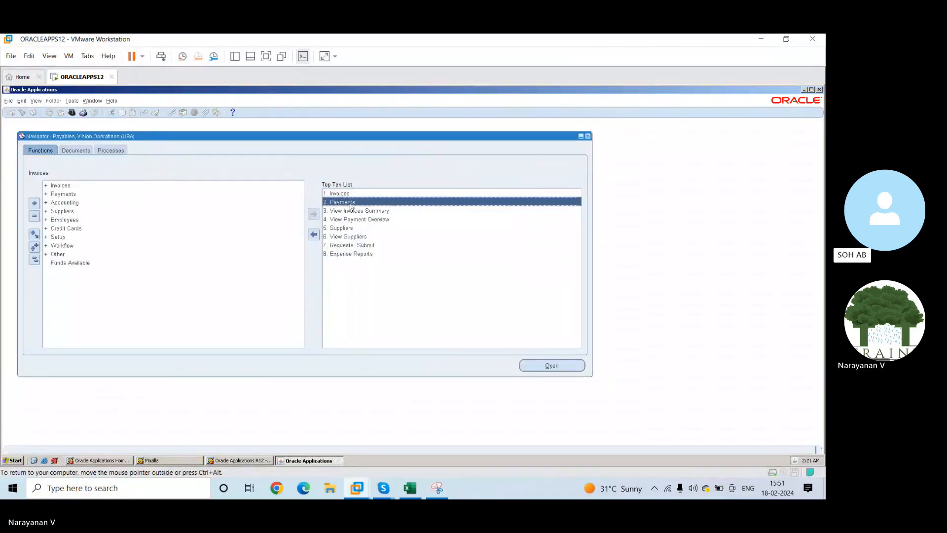
double_click(352, 204)
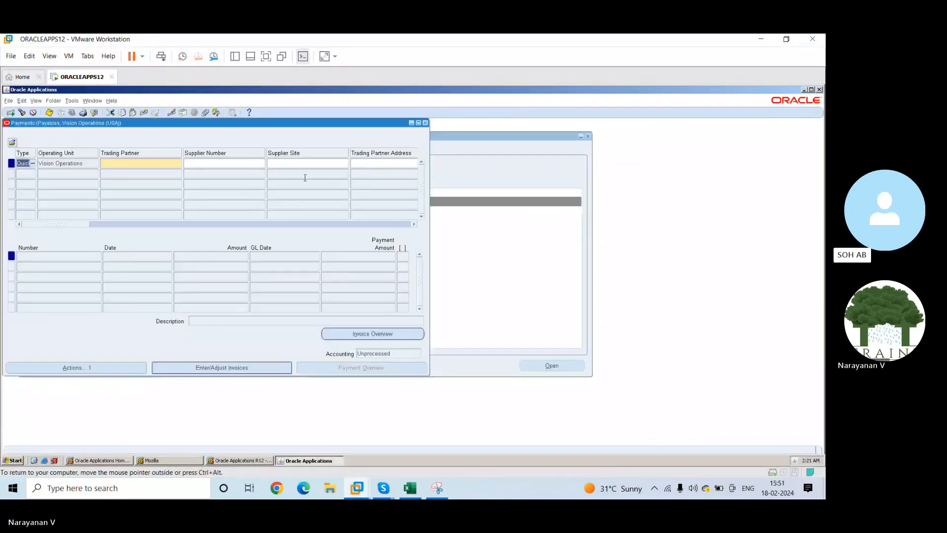
double_click(417, 124)
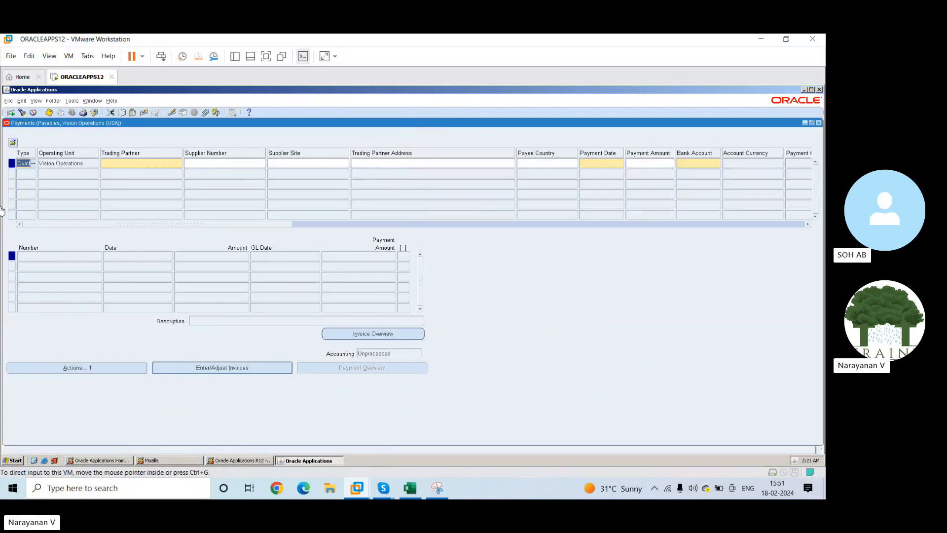
Set the payment type to Manual and enter supplier number 5037 for 3M Health Care, accepting the CORP HQ site
click(33, 164)
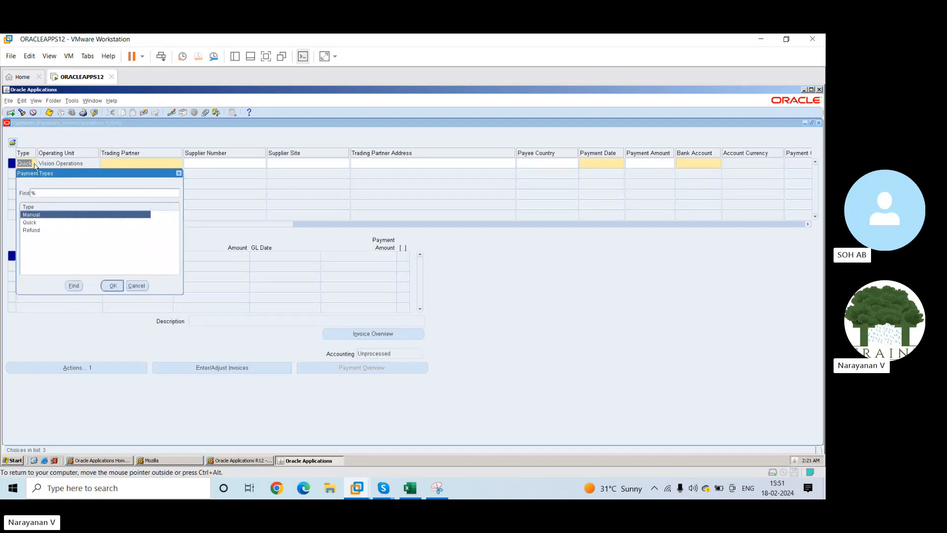
click(121, 286)
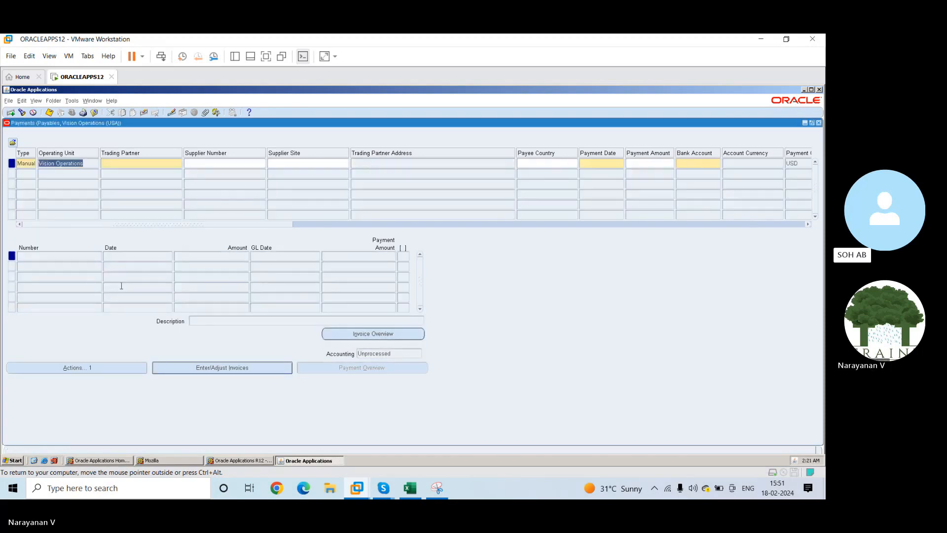
click(162, 161)
click(210, 163)
key(alt+Tab)
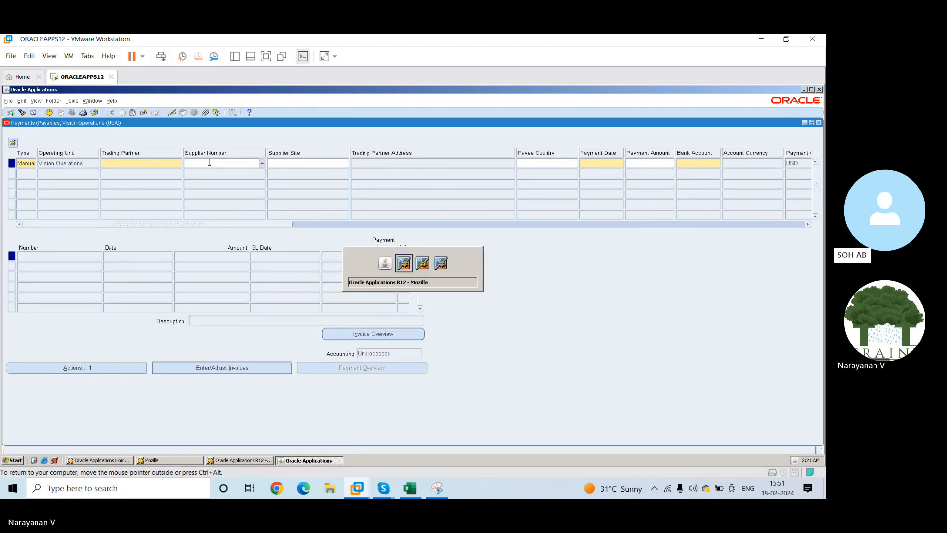
key(Escape)
click(410, 488)
click(410, 489)
text(5037)
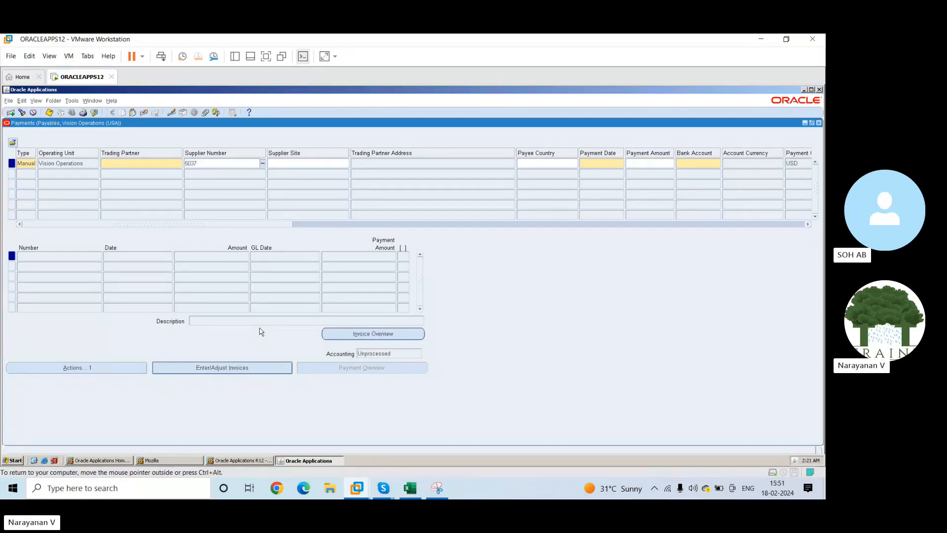
key(Tab)
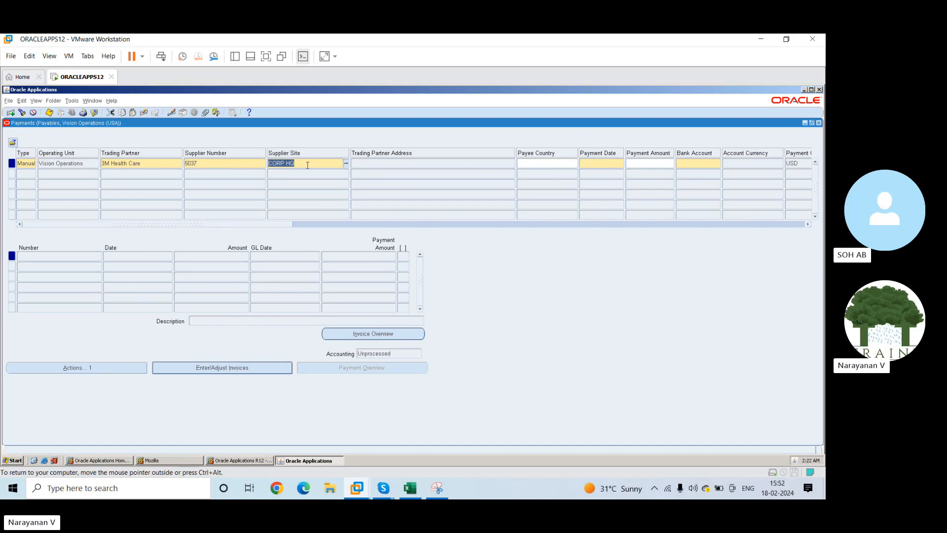
key(Tab)
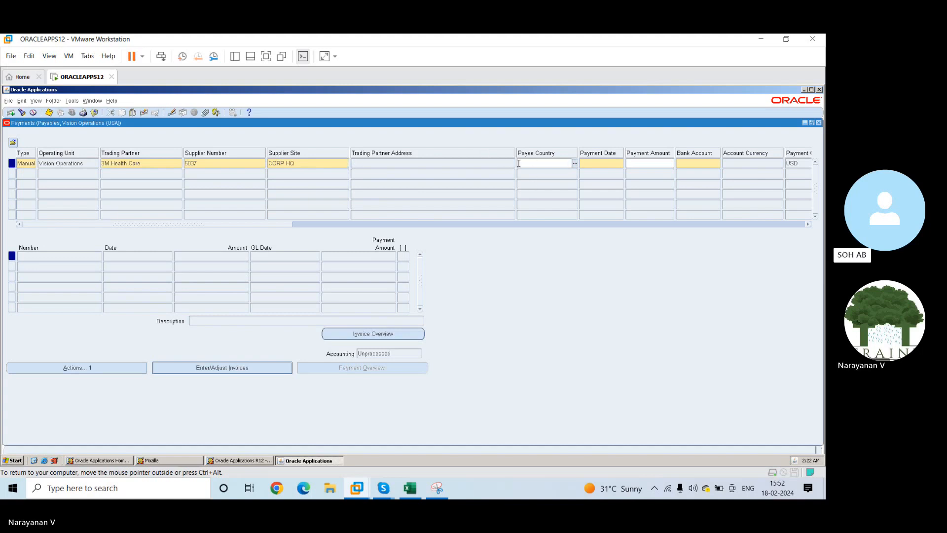
Leave the payee country blank and set the payment date to 16-FEB-2024
click(574, 164)
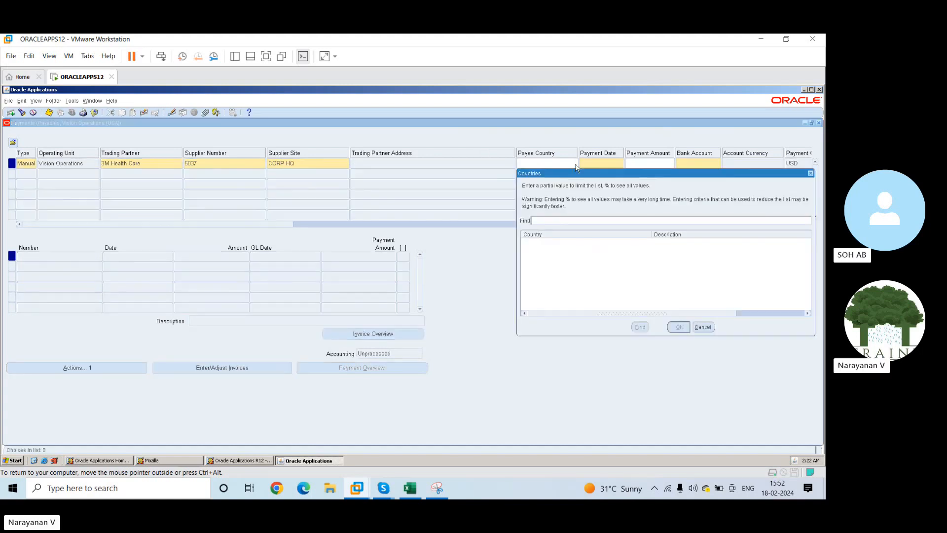
click(704, 327)
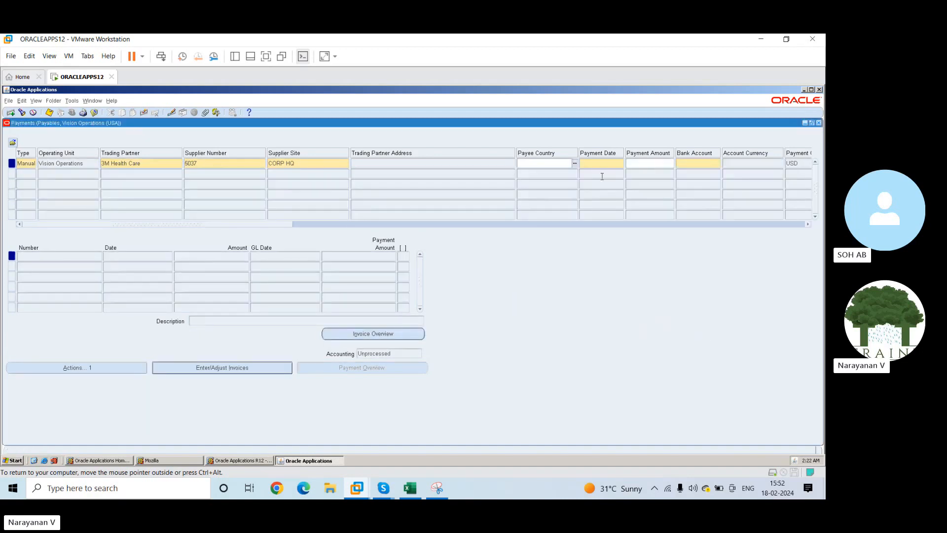
click(596, 162)
click(620, 164)
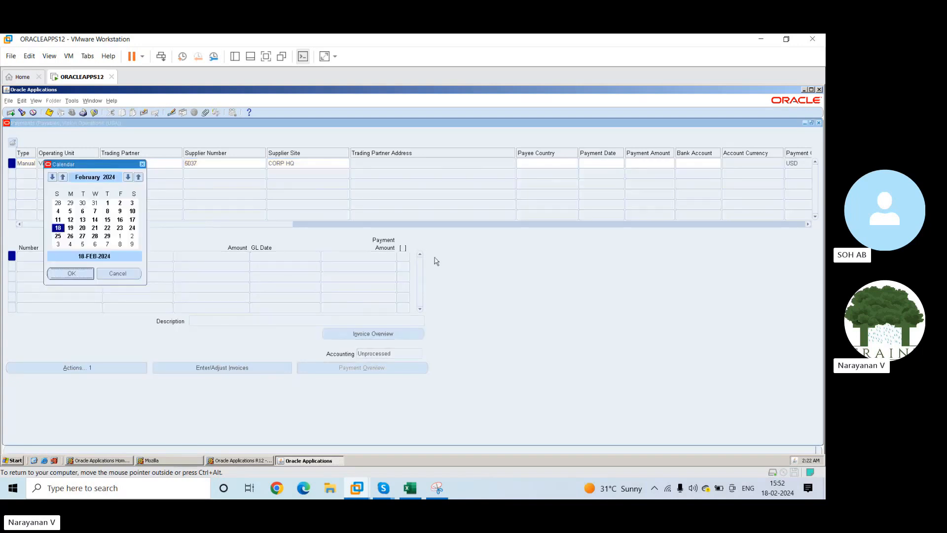
click(120, 219)
click(71, 273)
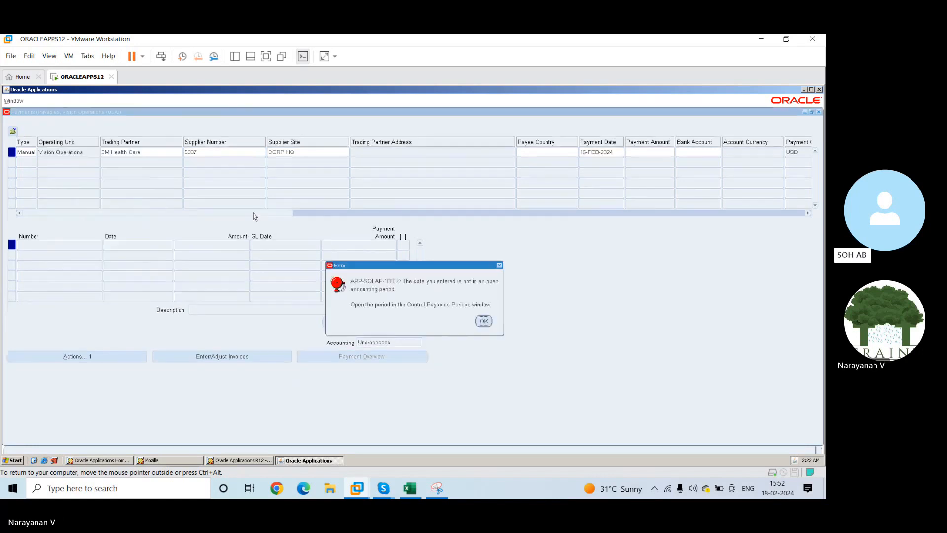
click(484, 322)
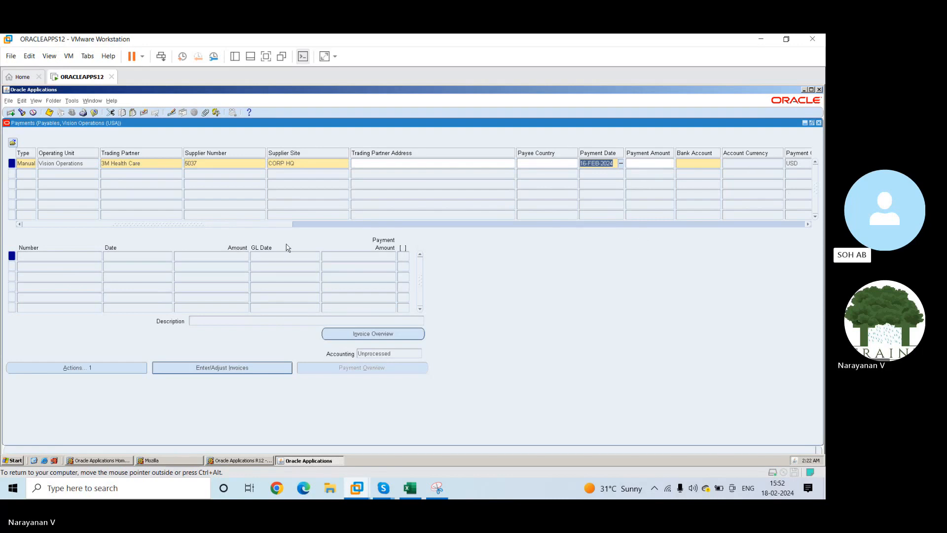
Set the payment amount to 1,000.00 for the 3M Health Care payment
drag(270, 223, 296, 225)
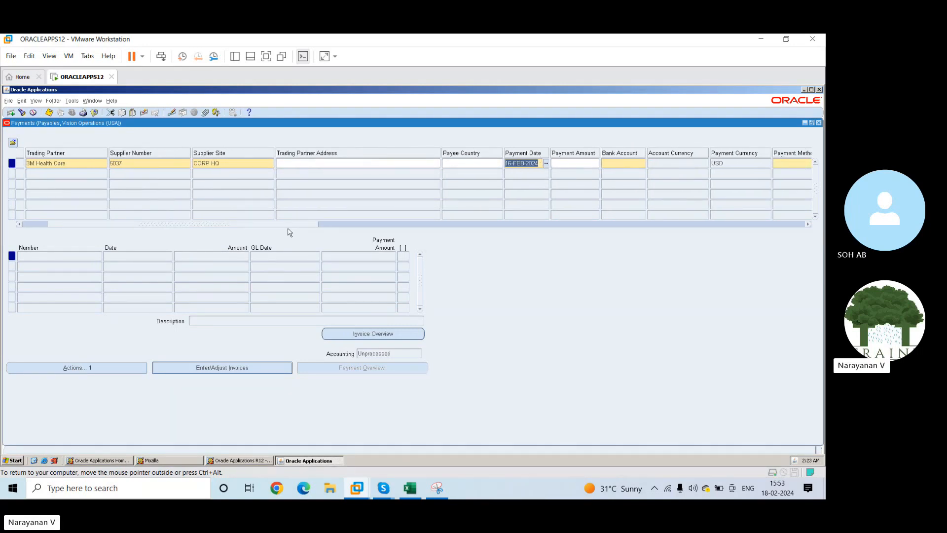
drag(289, 225, 745, 247)
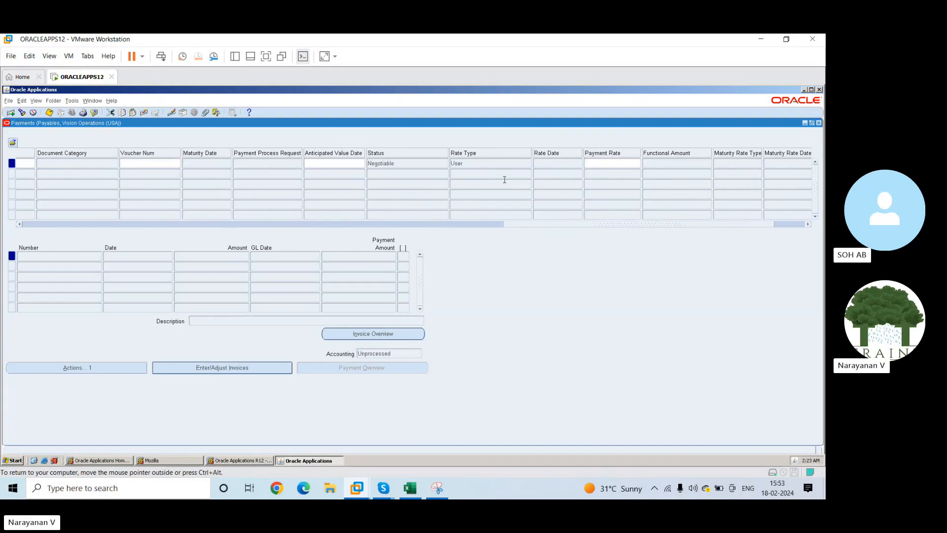
click(516, 226)
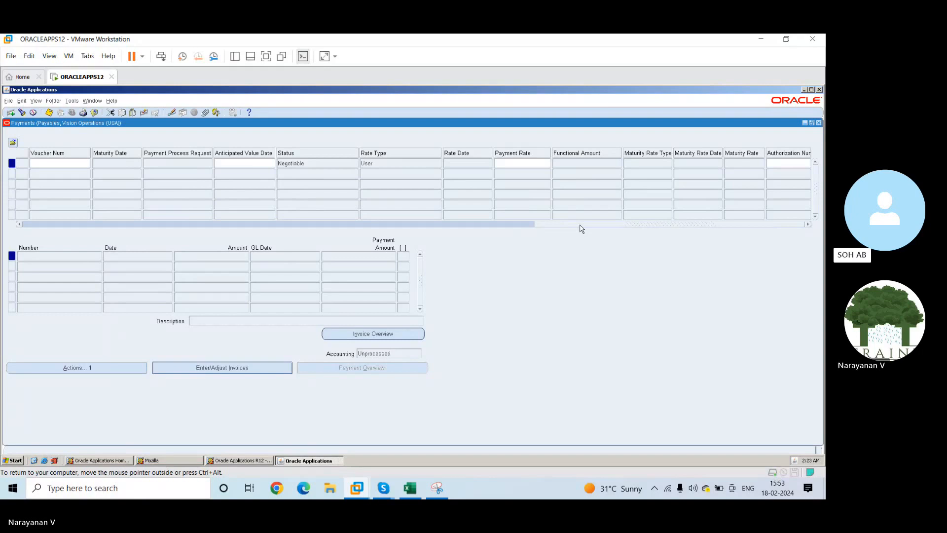
drag(580, 226, 469, 233)
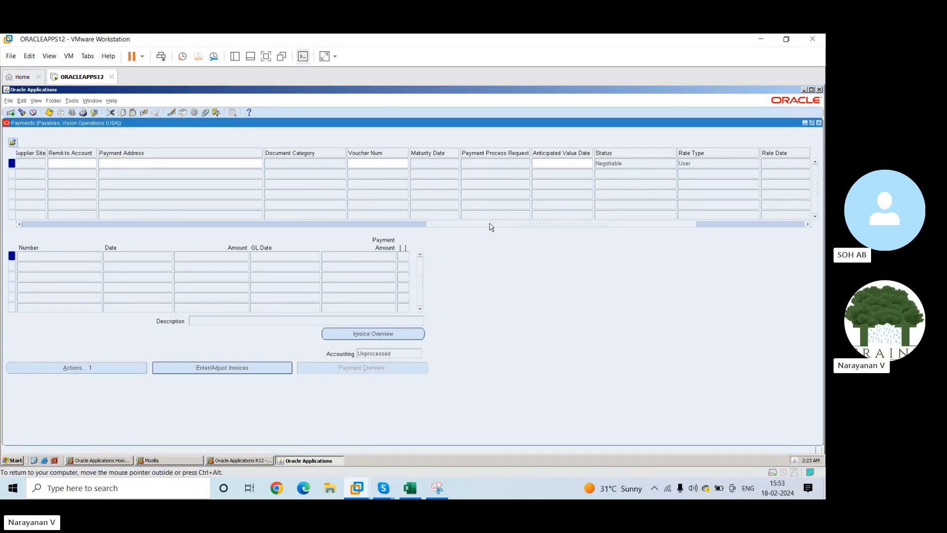
drag(491, 226, 90, 225)
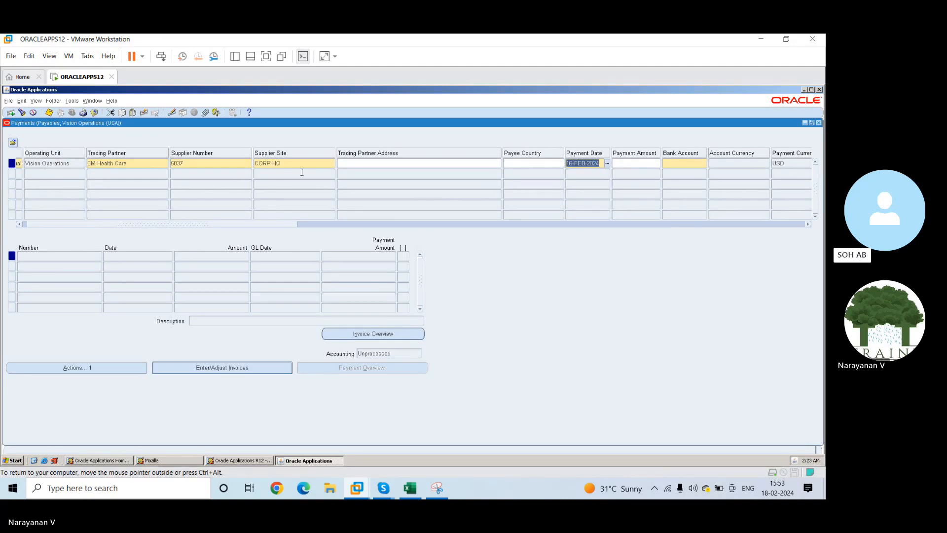
drag(295, 224, 406, 222)
key(Tab)
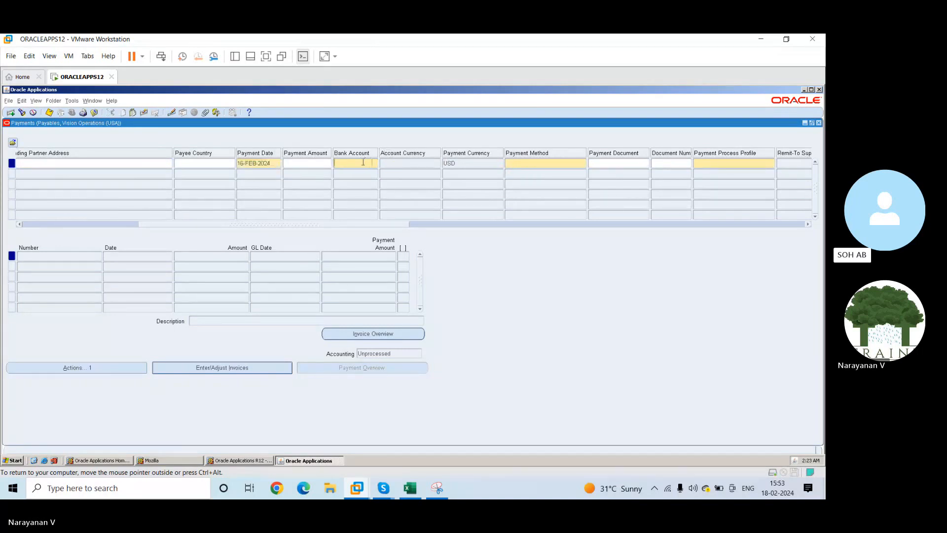
text(1,000)
key(Tab)
Check the invoice snip in Excel's AP sheet, and return to the Payments form in the virtual machine
key(alt+Tab)
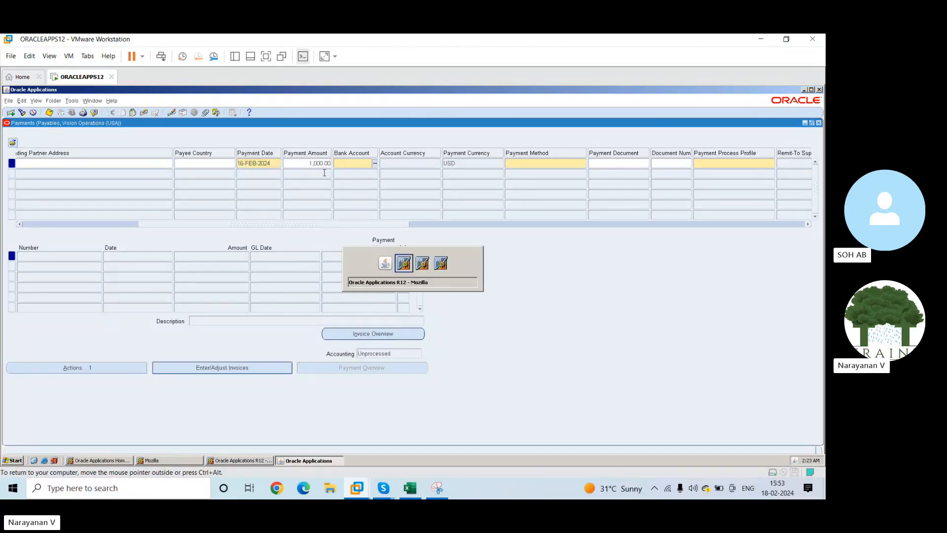
key(alt+Tab)
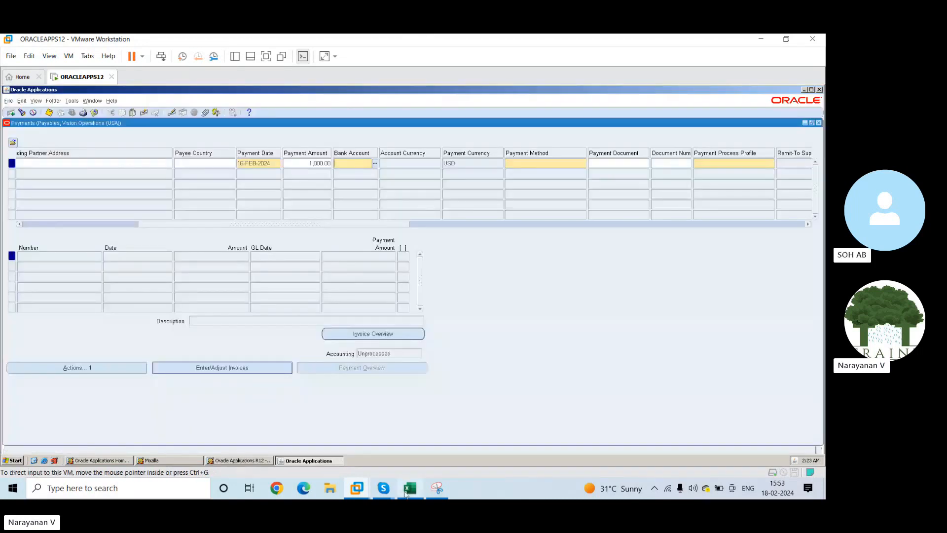
click(409, 489)
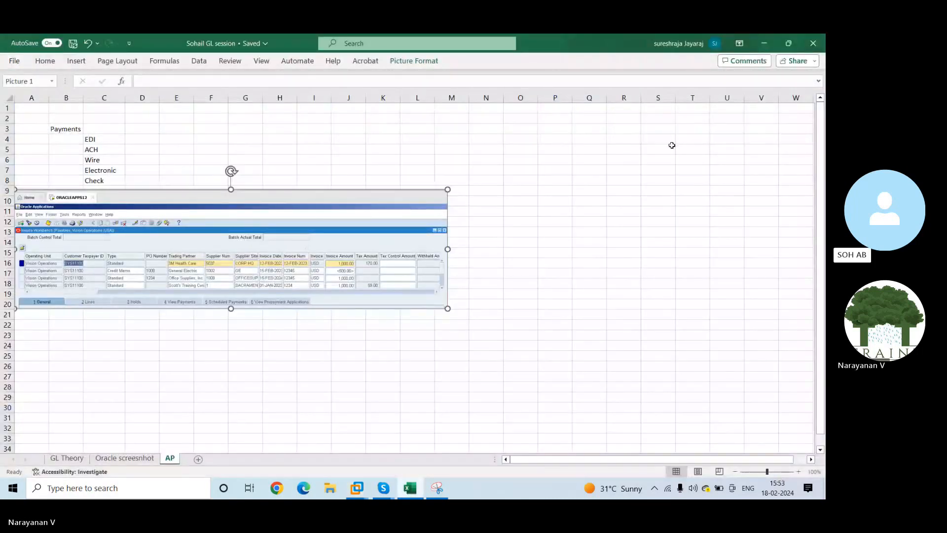
click(764, 43)
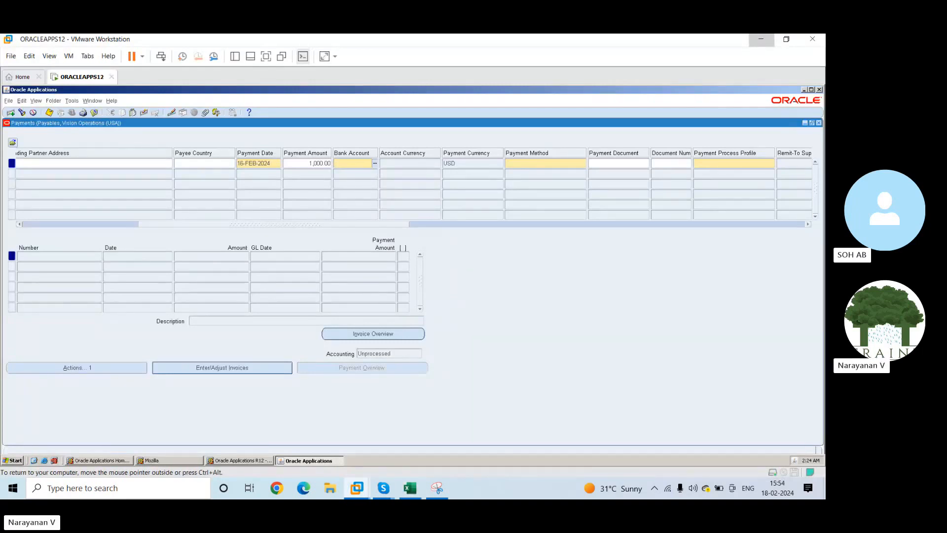
Open the bank account list for the payment, and check the invoice snip in Excel's AP sheet before returning to the virtual machine
click(374, 163)
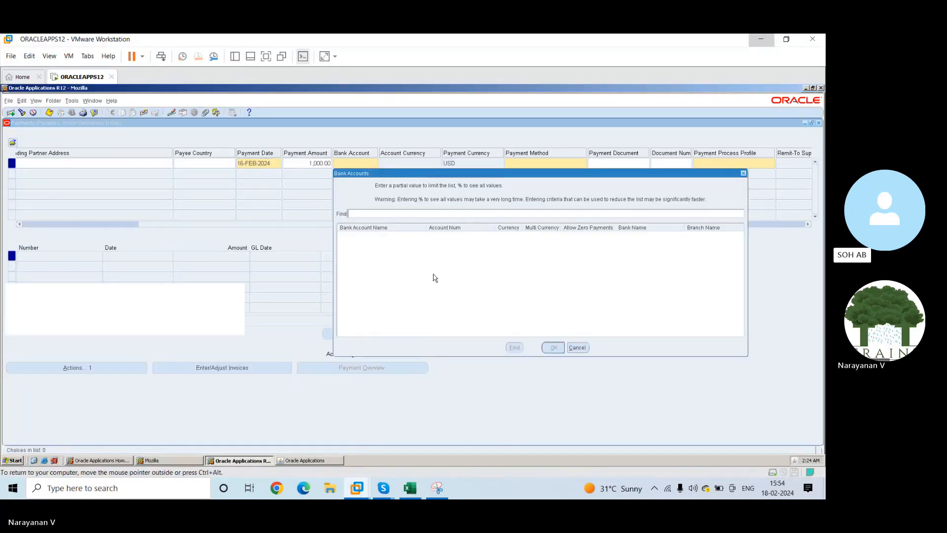
click(410, 488)
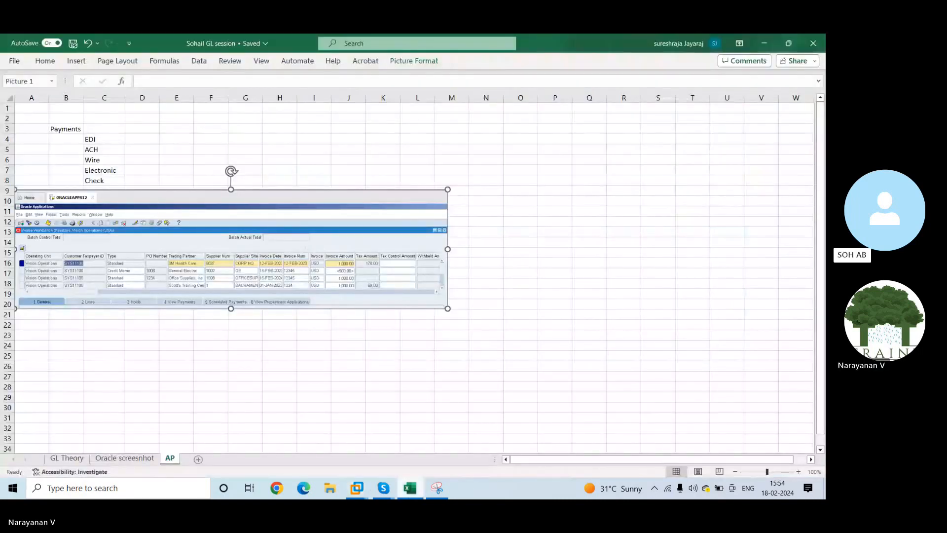
click(357, 488)
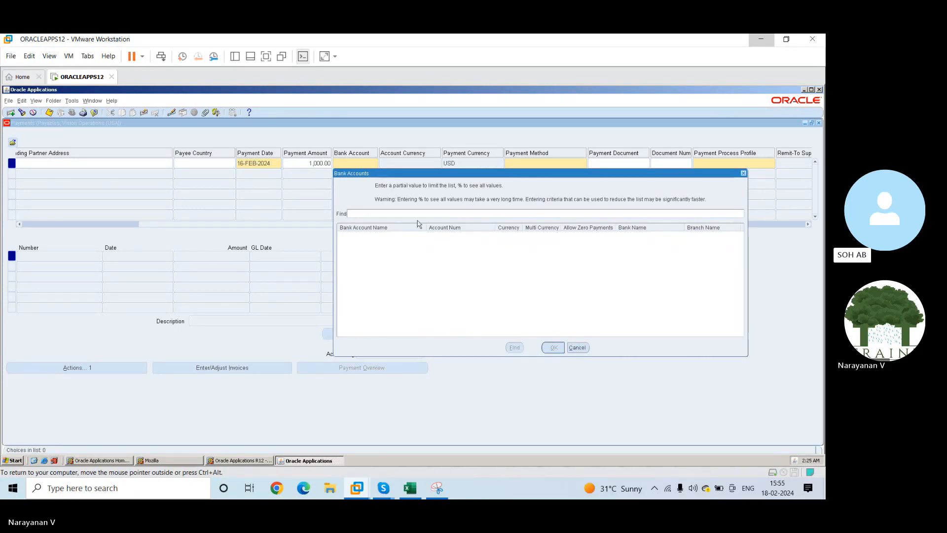
List all bank accounts with the % wildcard and choose Operating Account at Bank of America for the payment
text(%)
click(518, 350)
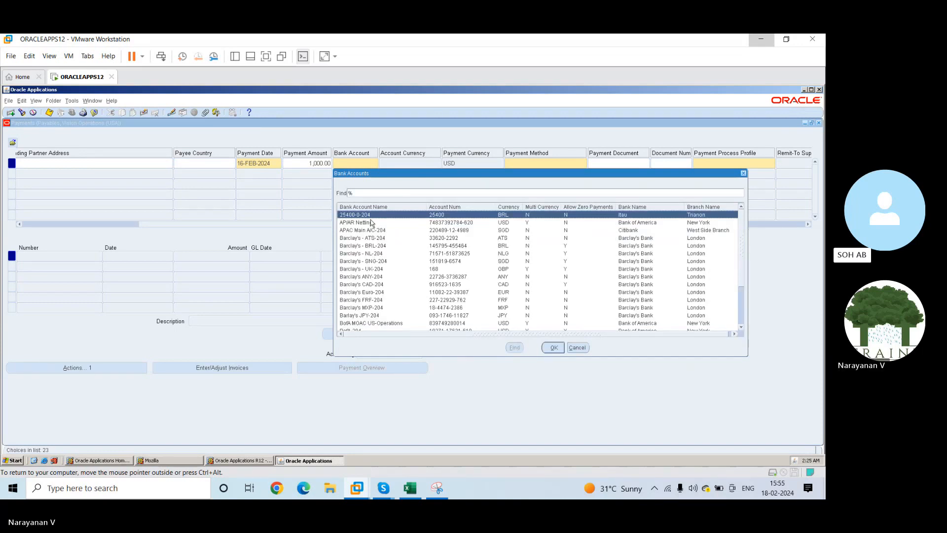
click(384, 322)
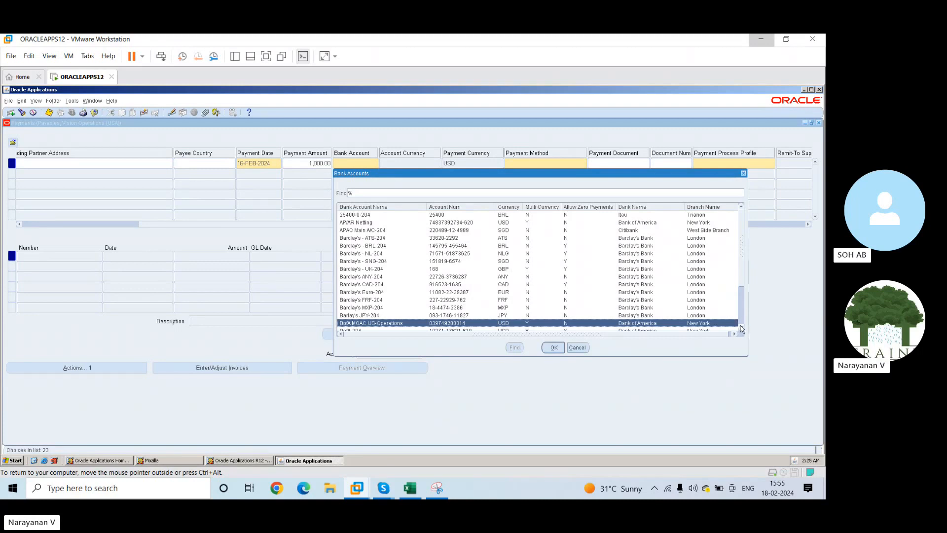
scroll(742, 328, down, 3)
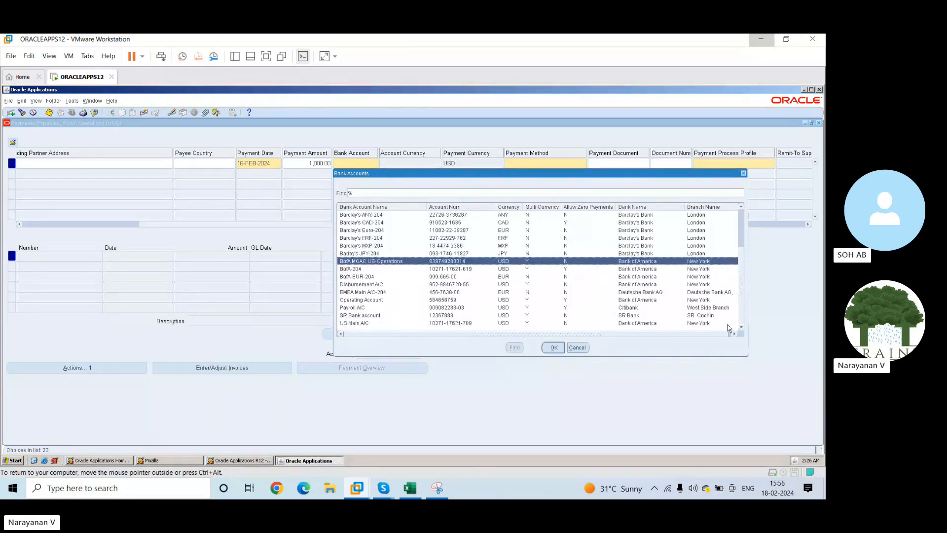
click(384, 302)
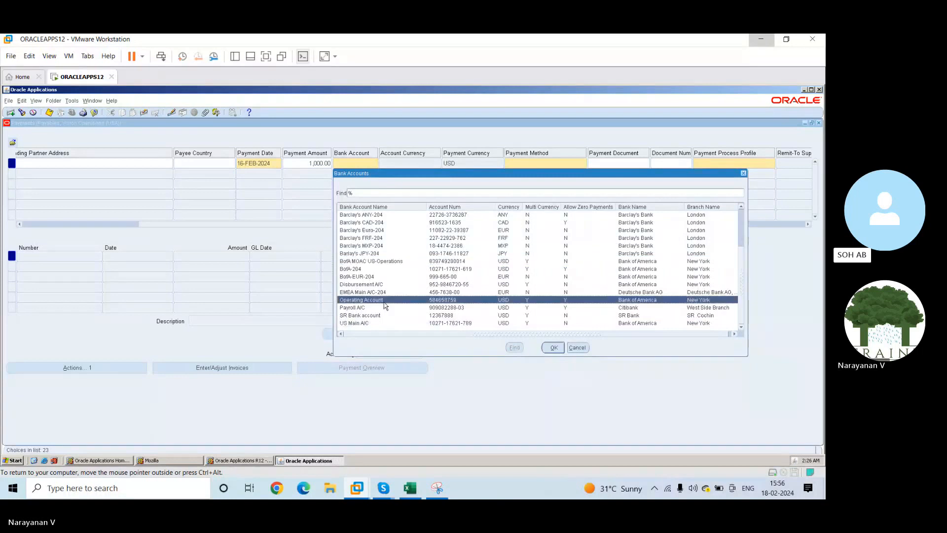
click(552, 348)
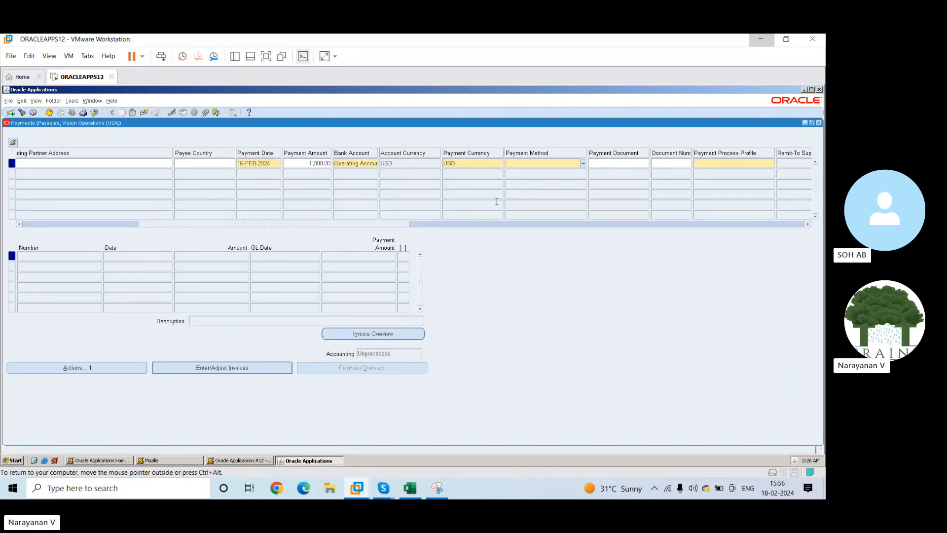
Set the payment method to Check and move through the remaining fields up to the payment address
click(583, 164)
click(584, 164)
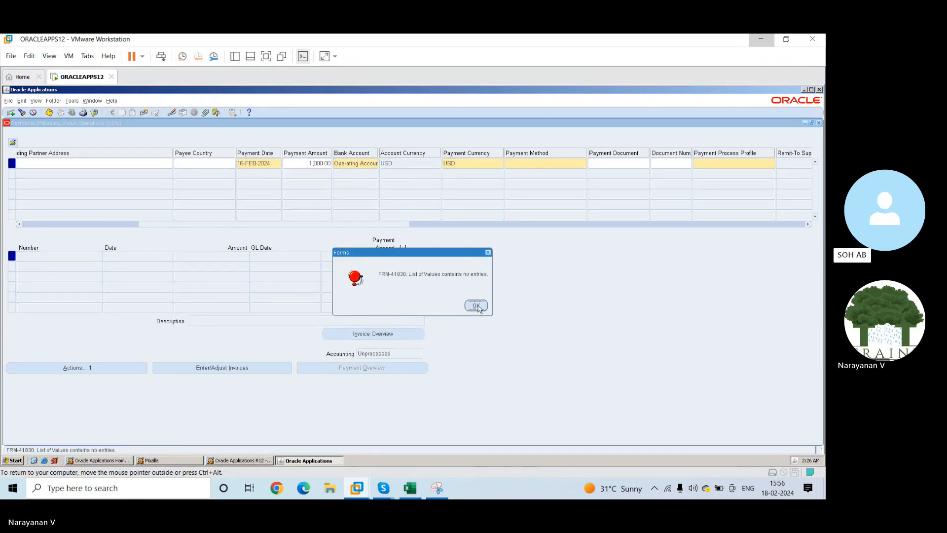
click(475, 305)
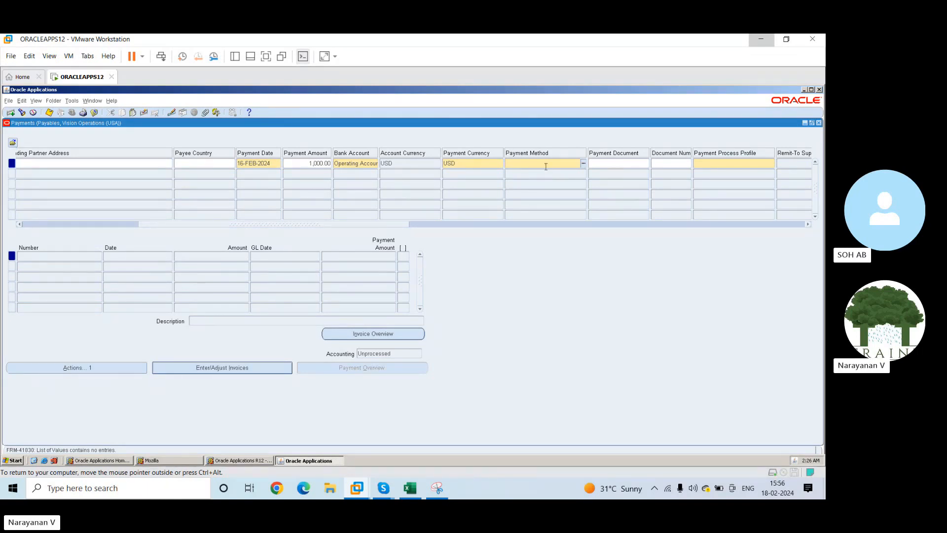
text(%)
key(Tab)
key(BackSpace)
key(Tab)
key(Tab)
key(Tab)
key(Tab)
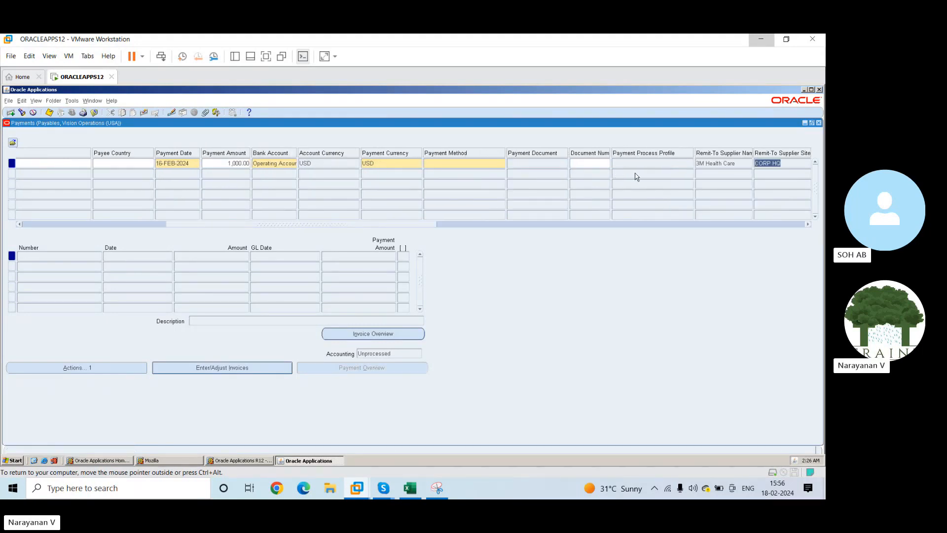
key(Tab)
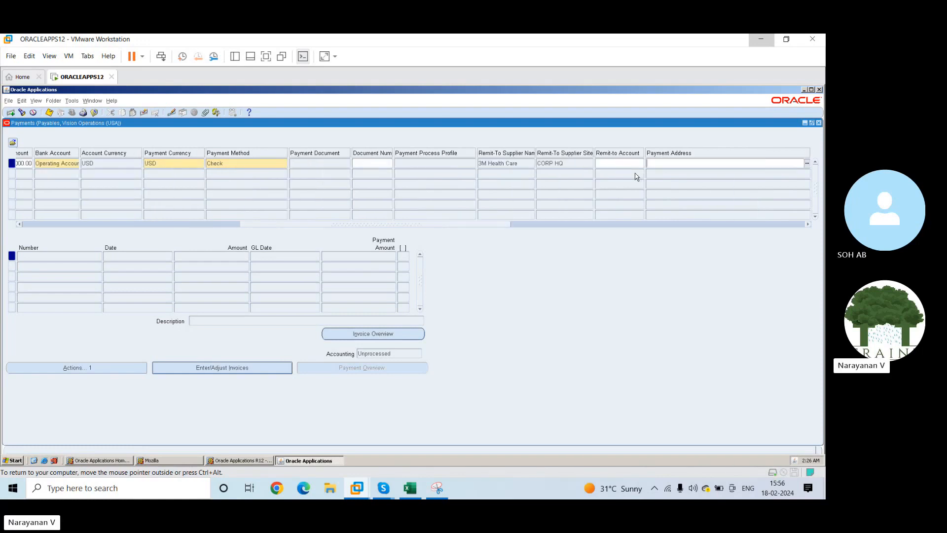
drag(512, 226, 182, 232)
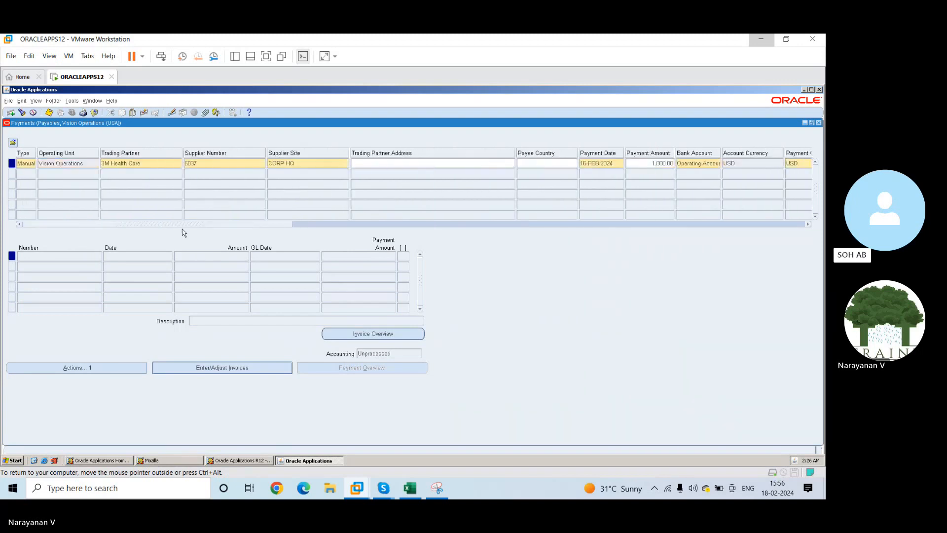
click(201, 162)
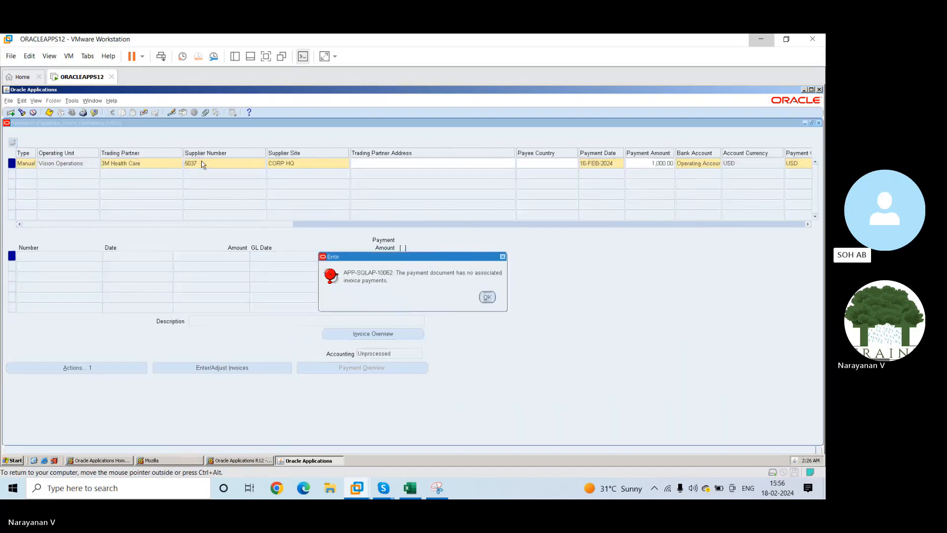
click(488, 297)
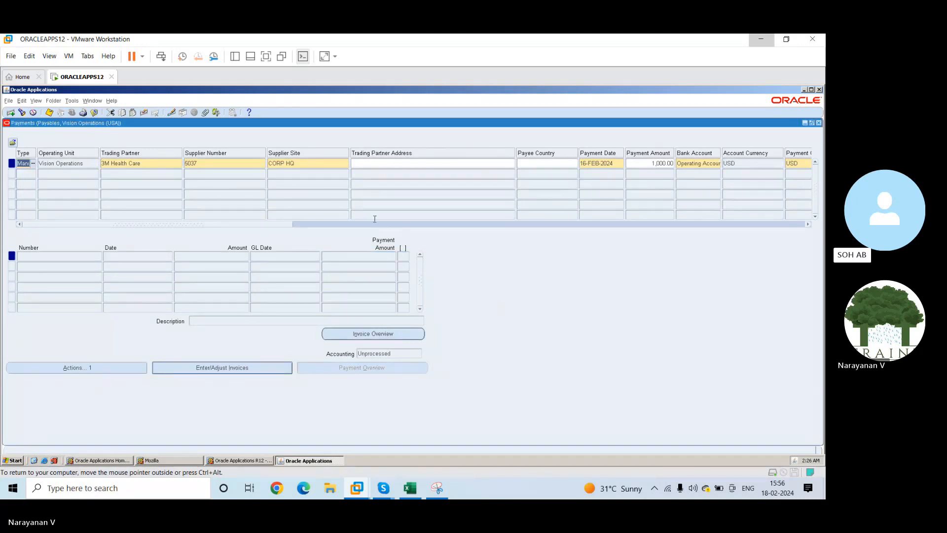
Go to the payment's document number field, and check the 3M Health Care invoice number in Excel's AP sheet before returning to the form
drag(255, 224, 413, 217)
click(535, 162)
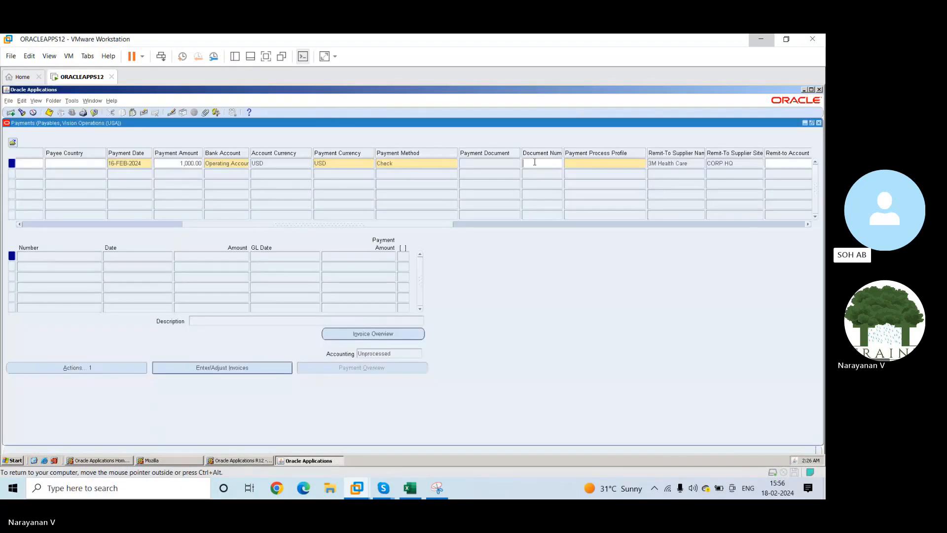
click(409, 488)
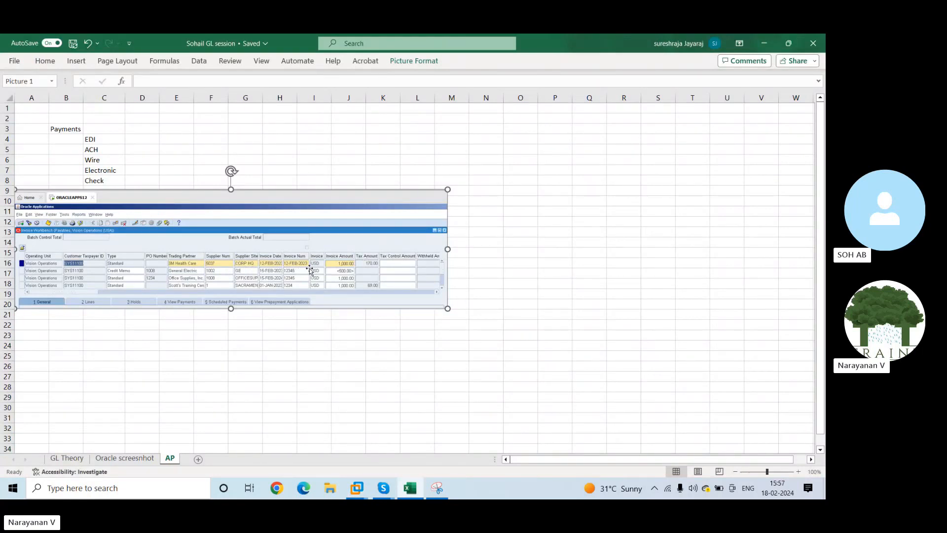
key(alt+Tab)
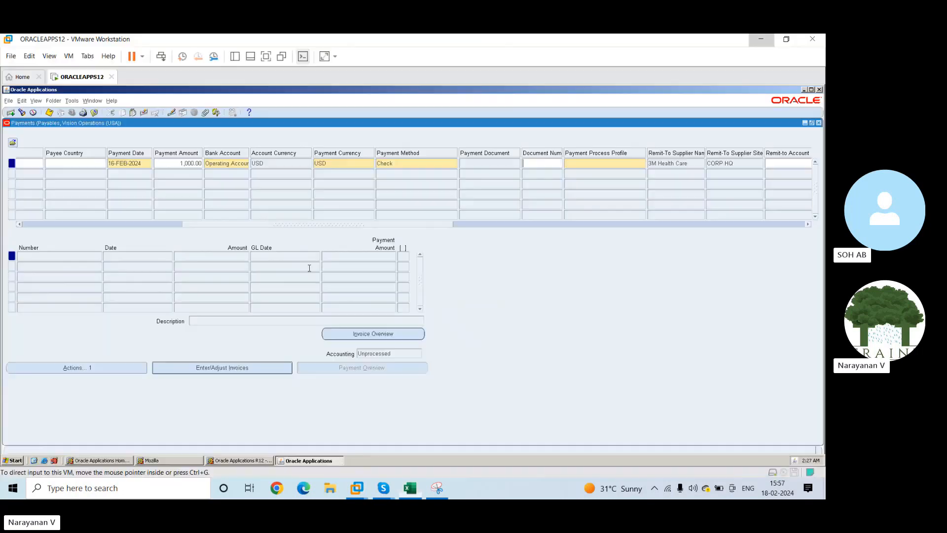
Try to enter the invoice number 12-FEB-2023 as the payment's document number, with the month in capitals
text(123)
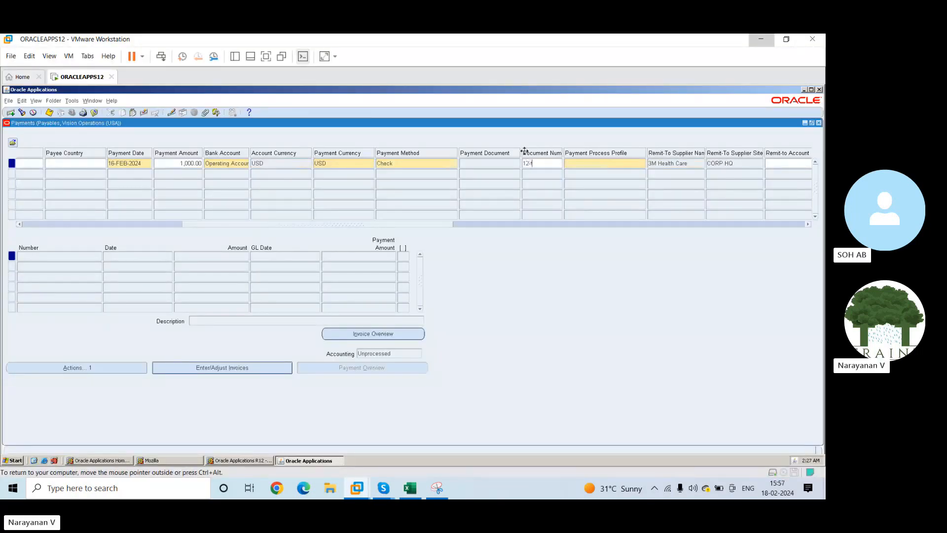
text(feb-2023)
key(Tab)
key(Right)
key(Left)
key(Left)
key(Left)
key(Left)
key(Left)
key(shift+Left)
key(shift+Left)
key(shift+Left)
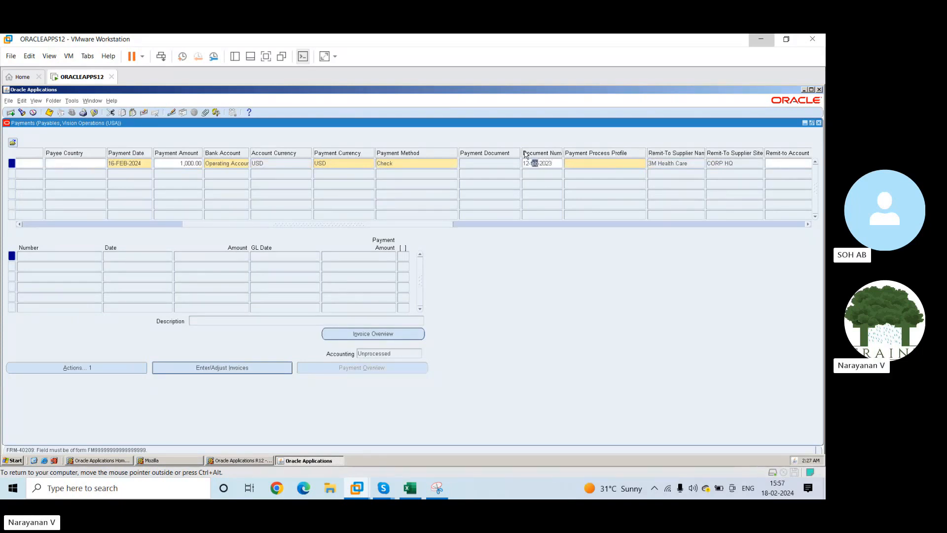
text(FEB)
key(Tab)
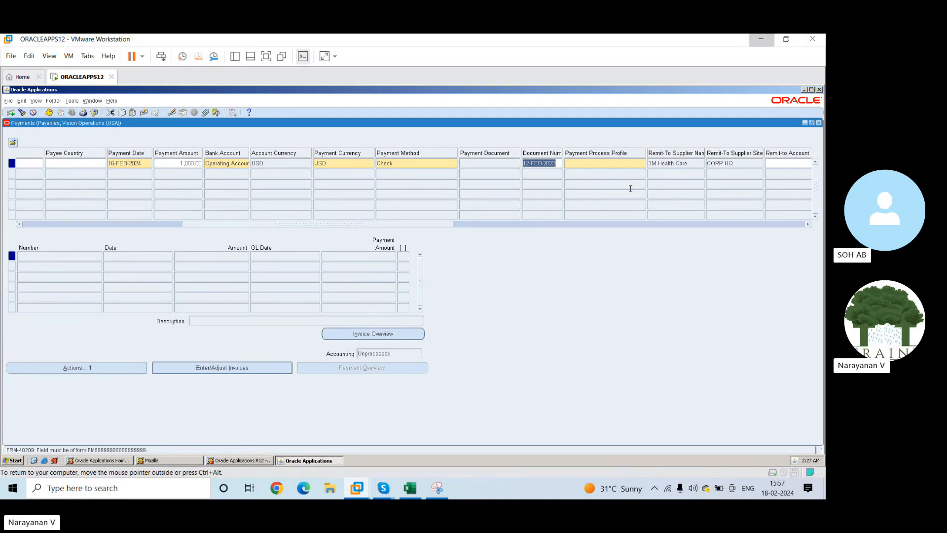
Clear the document number and try to save the 3M Health Care payment, dismissing the error
key(alt+Tab)
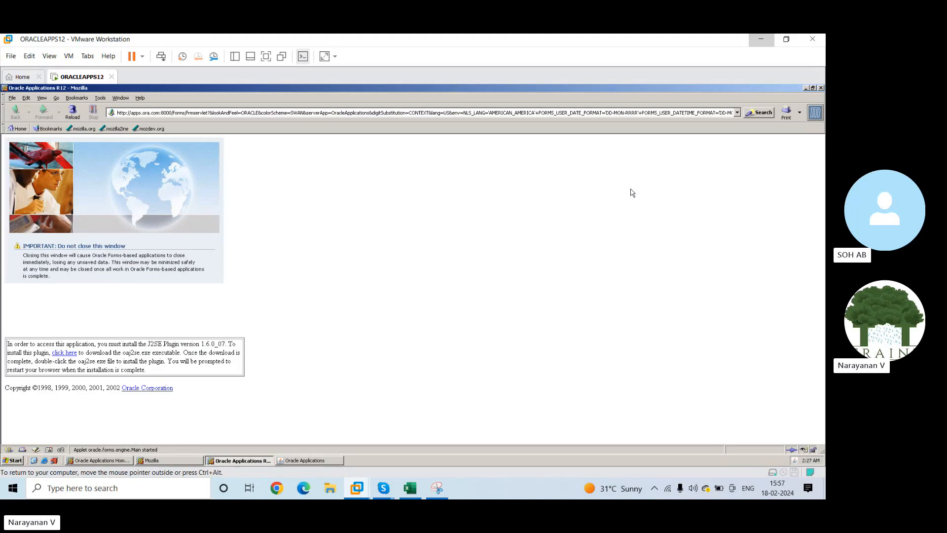
key(alt+Tab)
text(1001)
key(Tab)
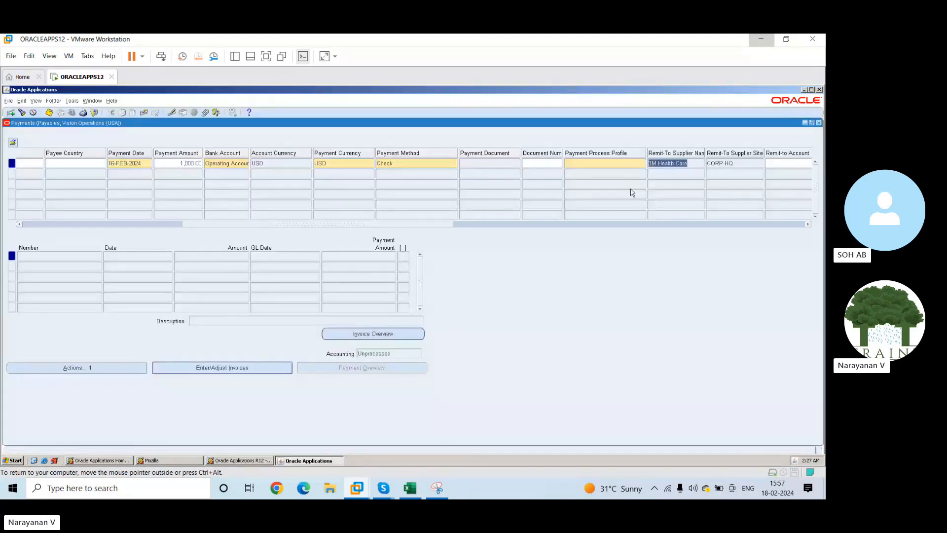
key(ctrl+s)
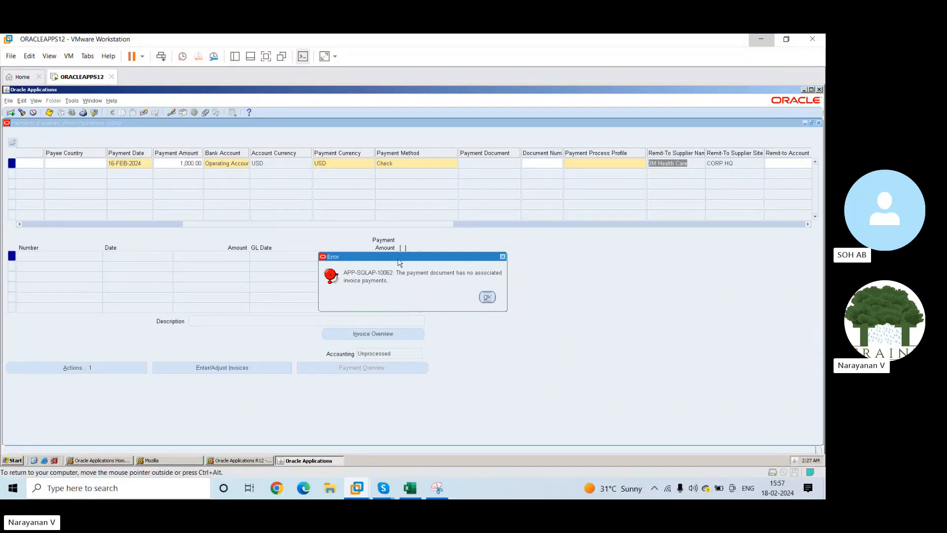
click(488, 297)
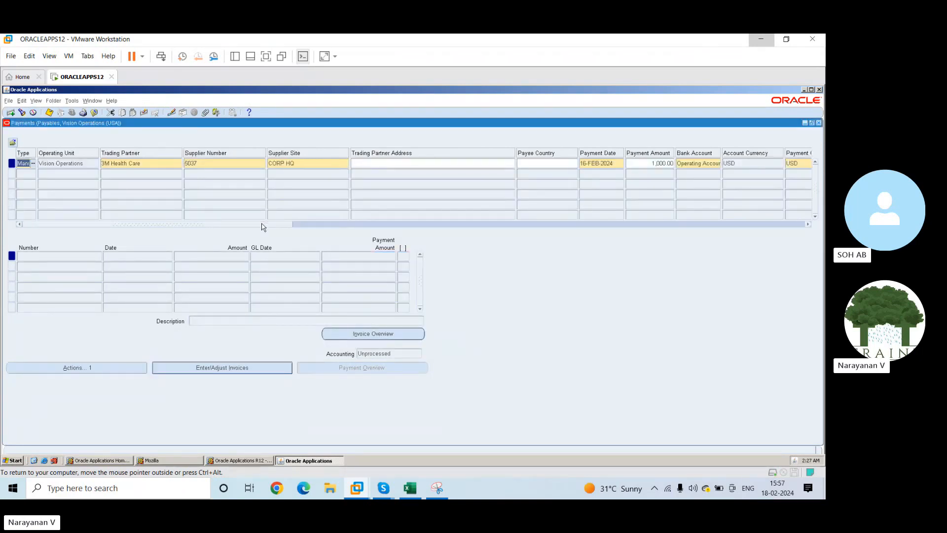
Set the payment process profile to Check - USD for the 3M Health Care payment
drag(262, 225, 430, 225)
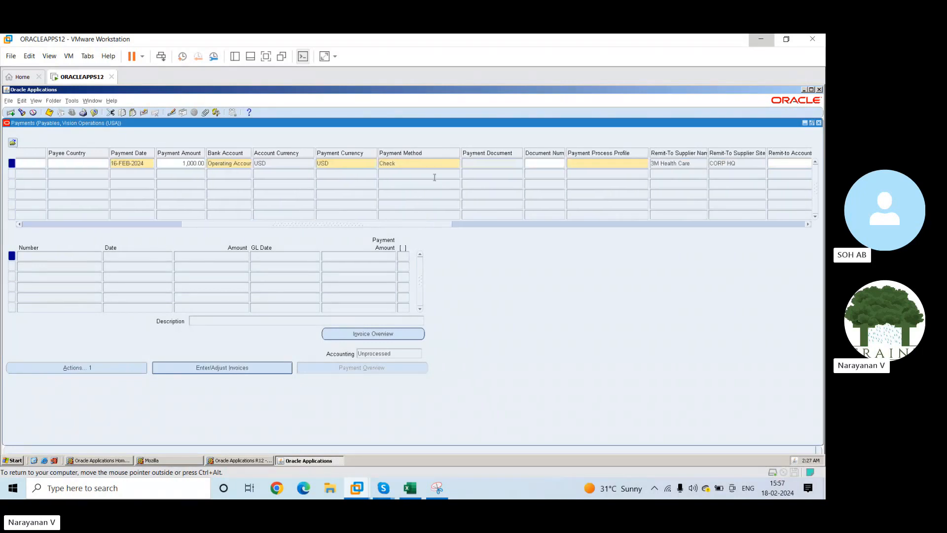
click(478, 162)
key(ctrl+l)
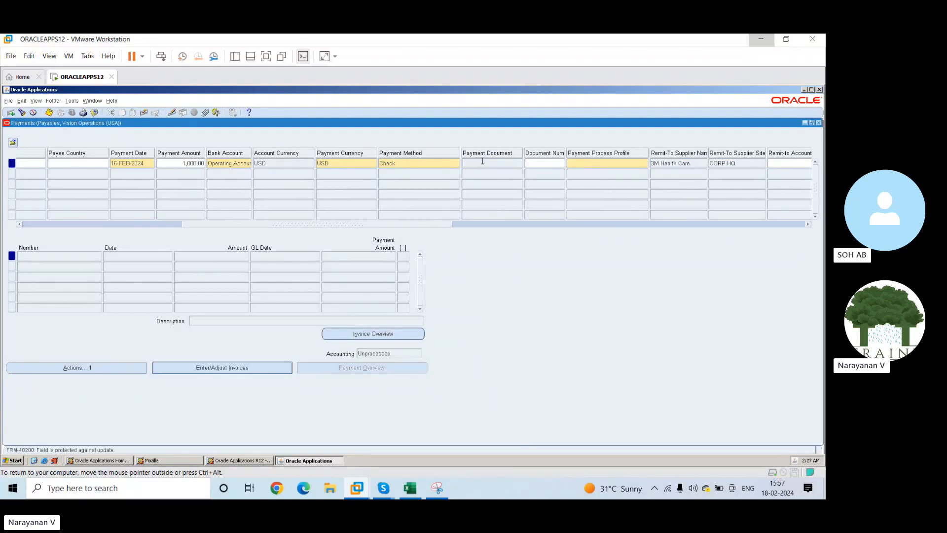
click(590, 162)
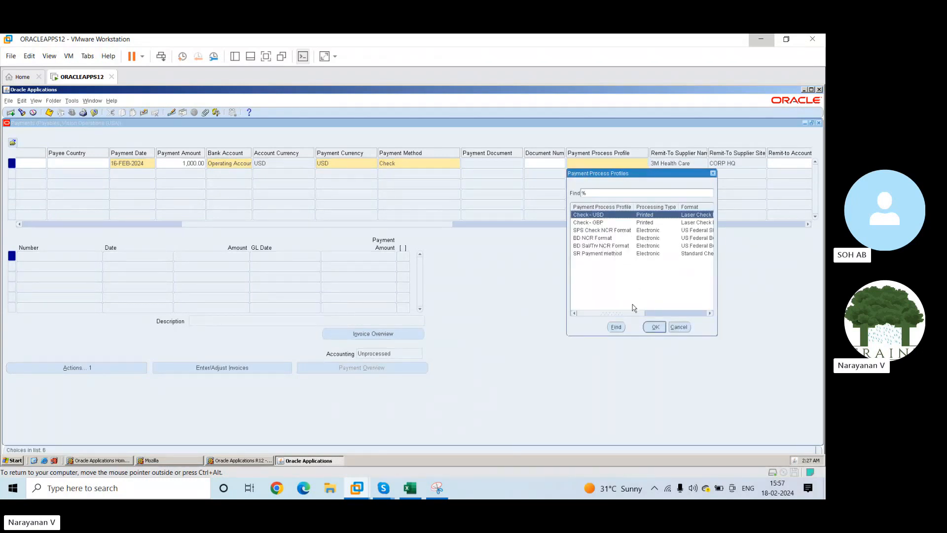
click(654, 327)
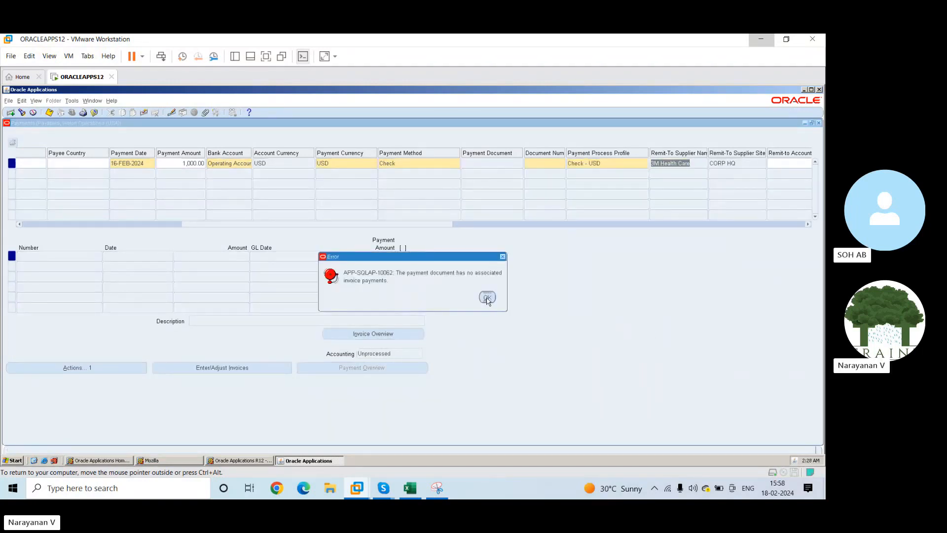
click(487, 298)
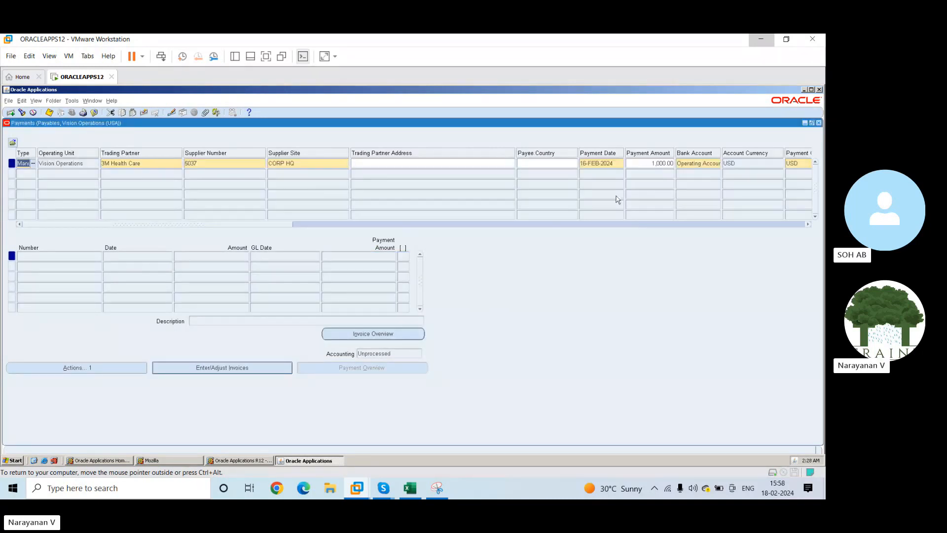
Try to fill the document number from the partial value 12-FEB%, and change the entry to 12-FEB-
drag(291, 223, 469, 228)
click(469, 163)
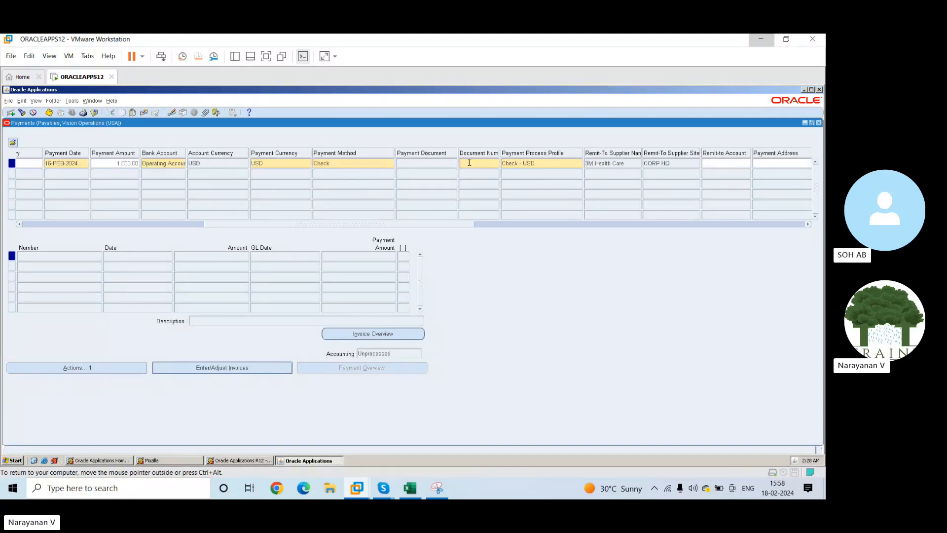
text(12-FEB%)
key(Tab)
click(470, 165)
text(12-FEB%)
key(Tab)
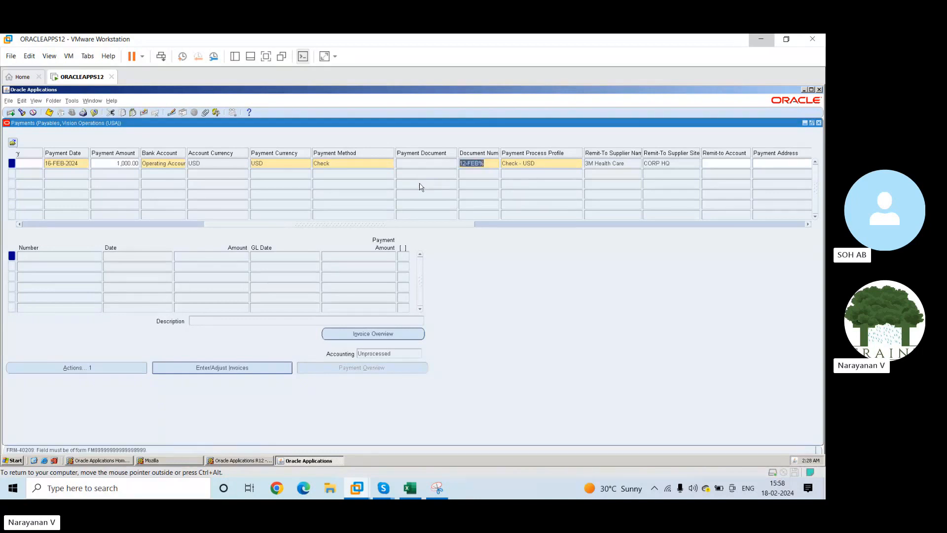
key(End)
key(BackSpace)
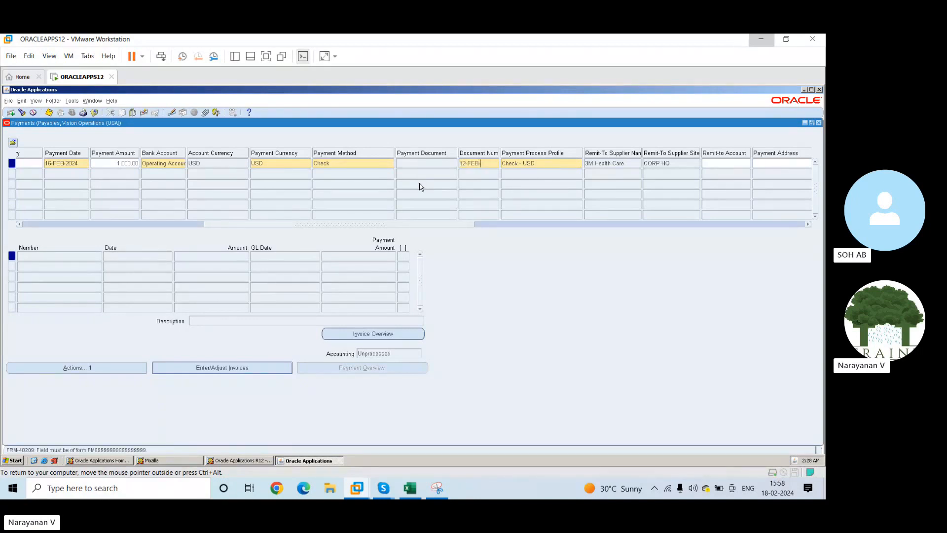
Check the invoice number in the Excel AP worksheet and try 12-FEB-2023 as the payment's document number in Oracle Payables
key(alt+Tab)
key(alt+Tab)
click(408, 489)
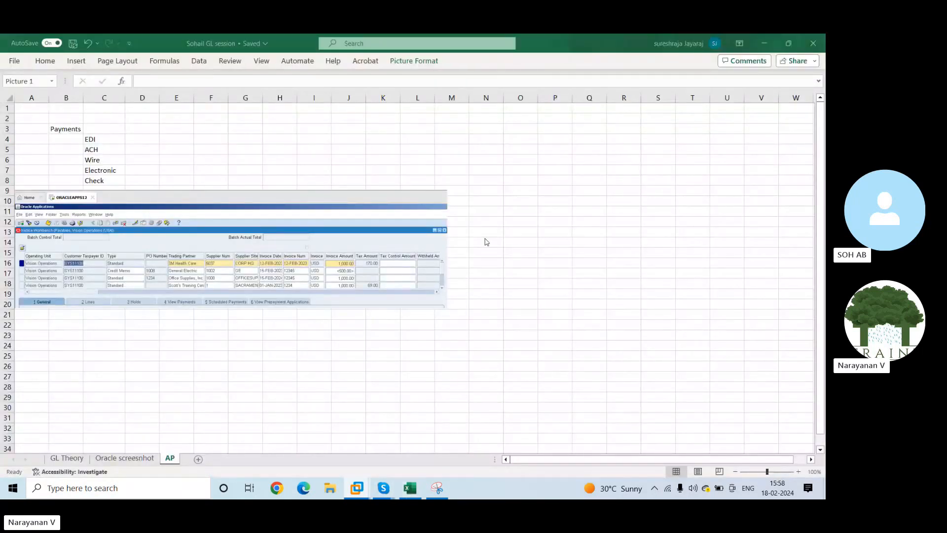
click(363, 493)
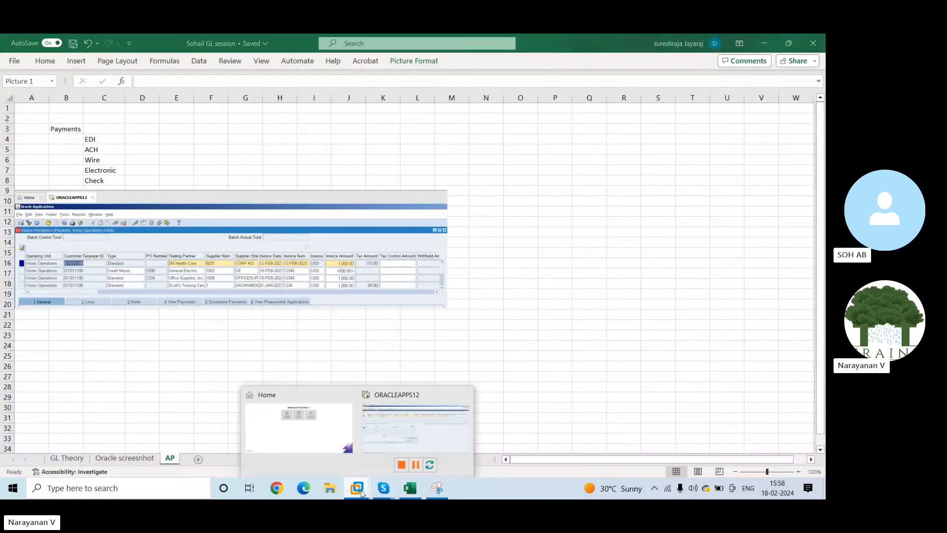
click(406, 409)
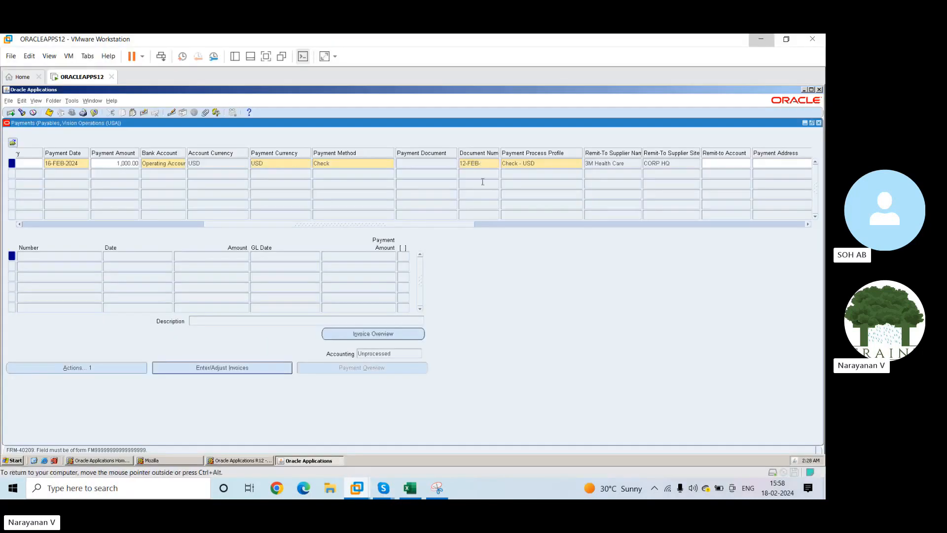
double_click(496, 166)
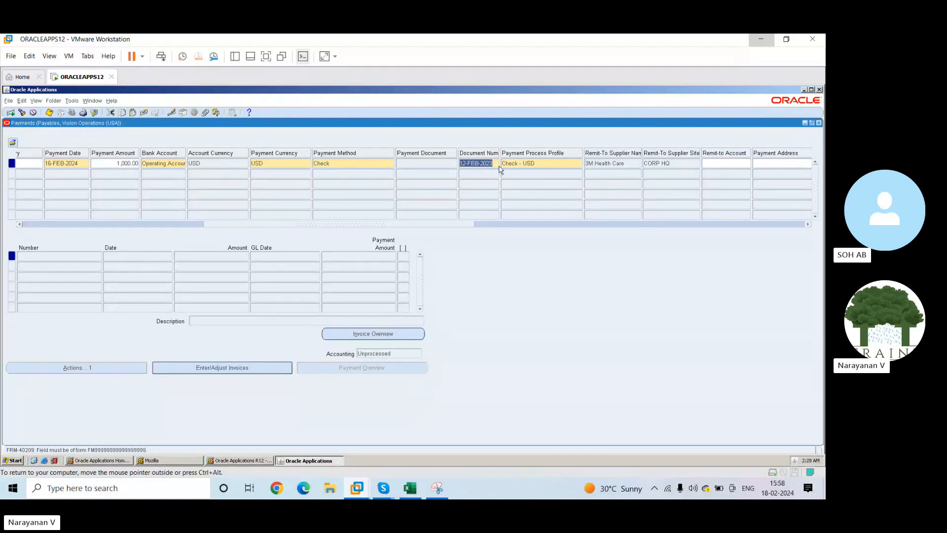
Replace the document number with the wildcard %, clear the field and move on to the remit-to account
key(Right)
key(shift+Left)
key(shift+Left)
key(shift+Left)
key(shift+Left)
key(shift+Left)
key(shift+Left)
key(shift+Left)
key(shift+Left)
key(shift+Left)
key(shift+Left)
text(%)
key(shift+Left)
key(shift+Left)
key(shift+Left)
key(BackSpace)
key(Tab)
key(Tab)
key(Tab)
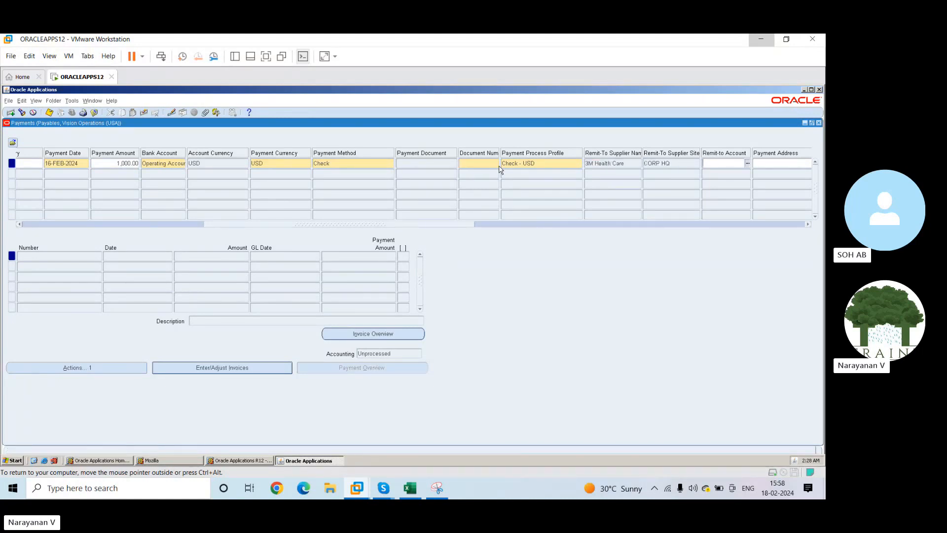
Pass the remaining payment fields without entries and try to save the 3M Health Care payment
click(748, 164)
key(Tab)
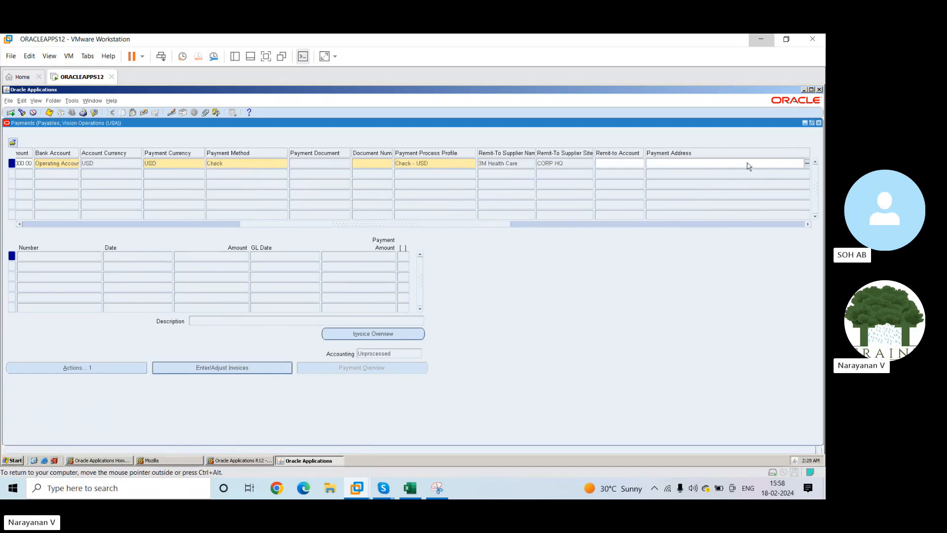
key(Tab)
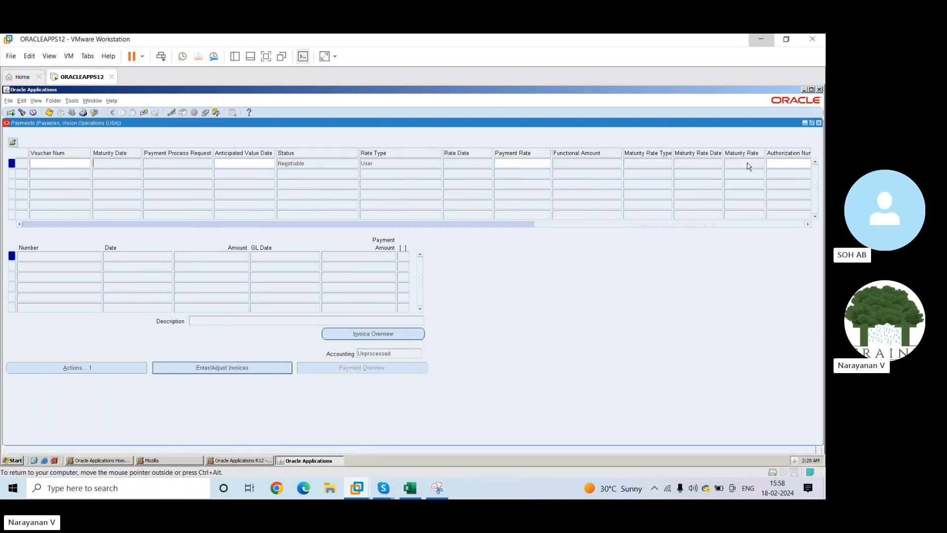
drag(563, 228, 52, 217)
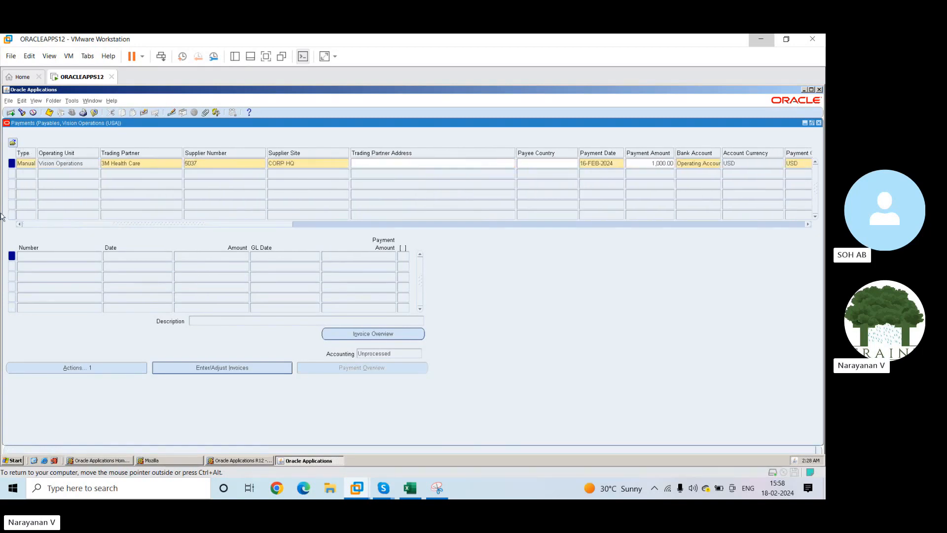
click(51, 114)
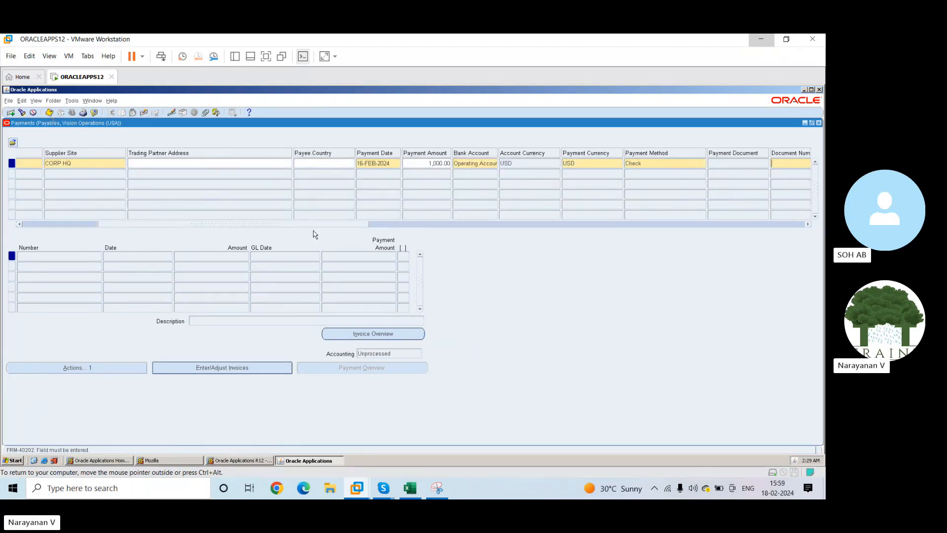
Try the wildcard % in the empty document number, clear it and move on to the remit-to supplier name
drag(317, 229, 364, 225)
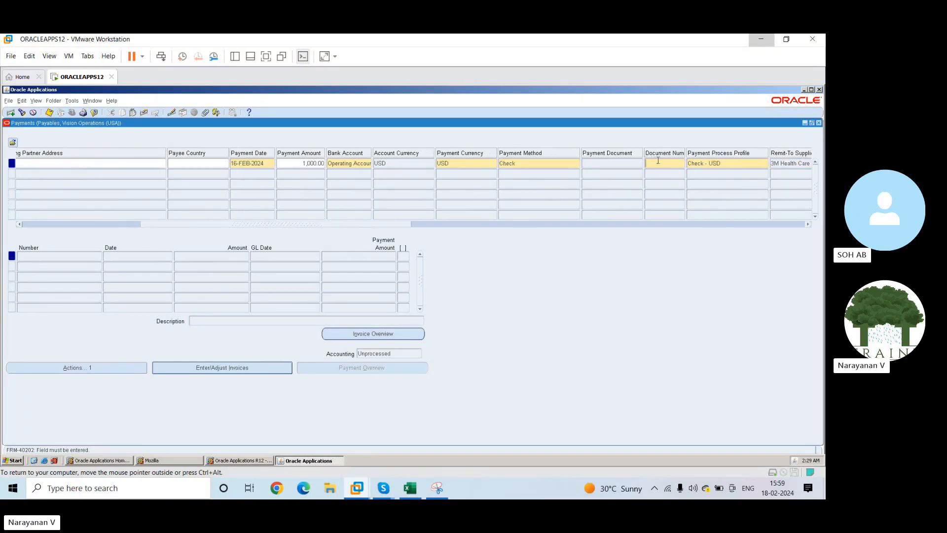
text(%)
key(Tab)
key(BackSpace)
key(Tab)
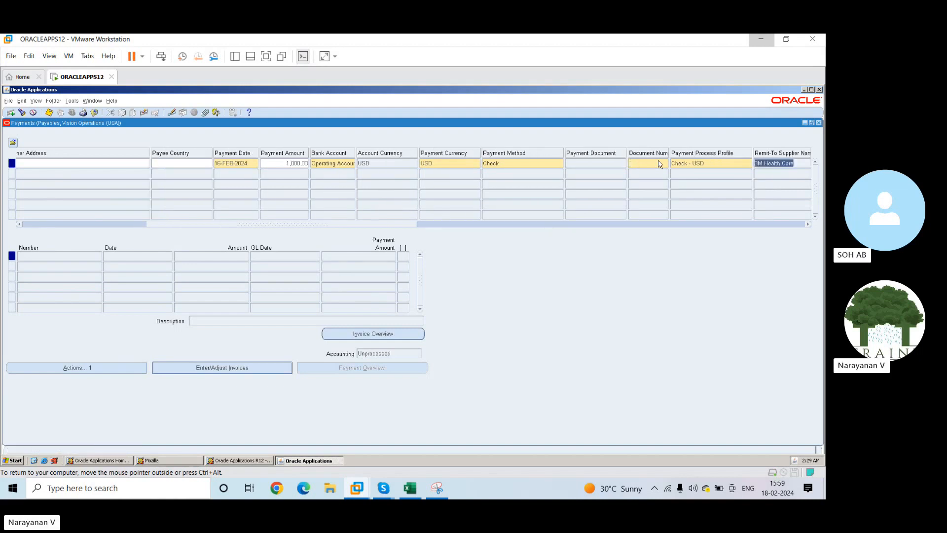
Review the invoice list picture in the Excel AP worksheet and return to the payment's document number in Oracle Payables
click(409, 489)
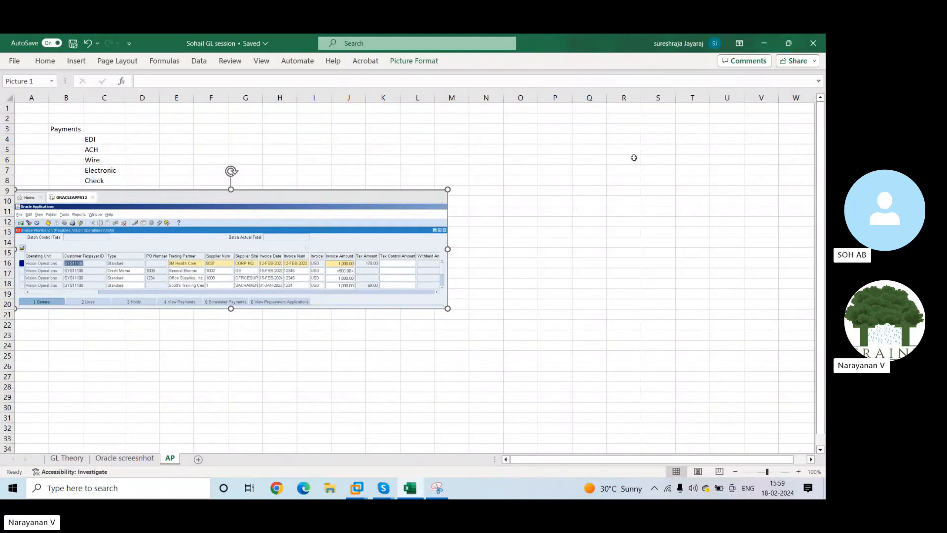
click(762, 41)
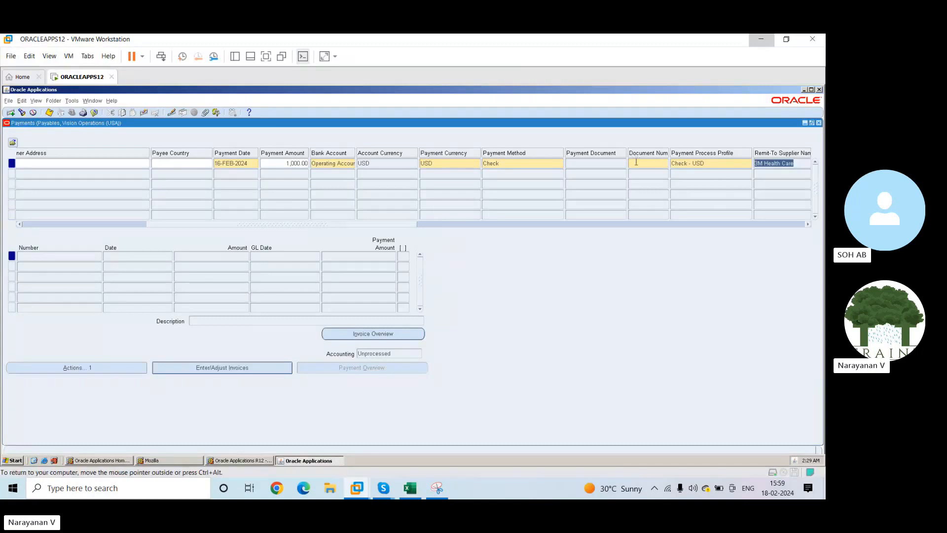
click(636, 161)
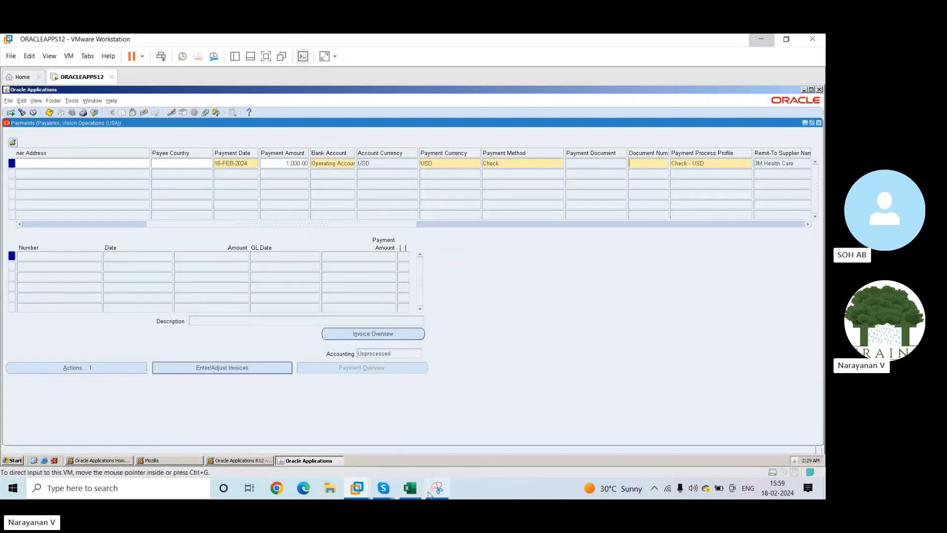
mouse_move(414, 490)
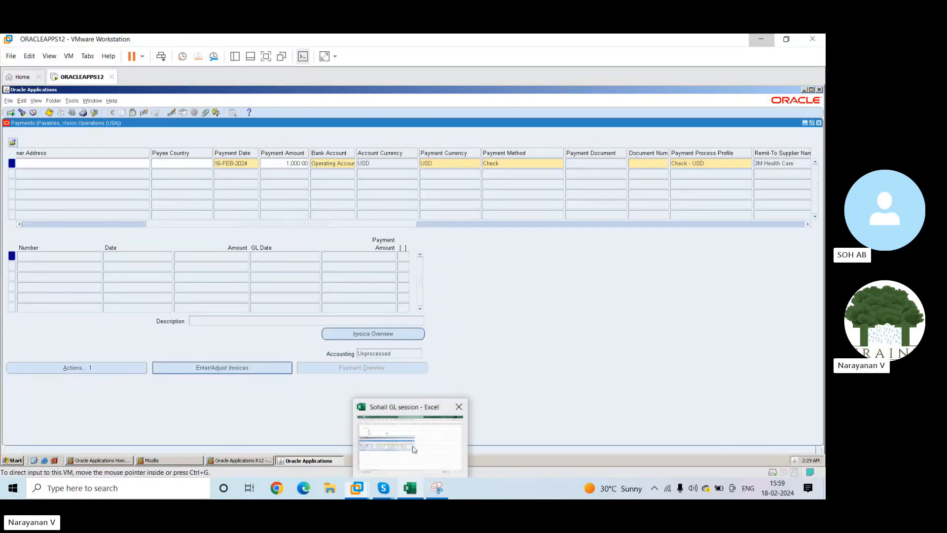
click(414, 449)
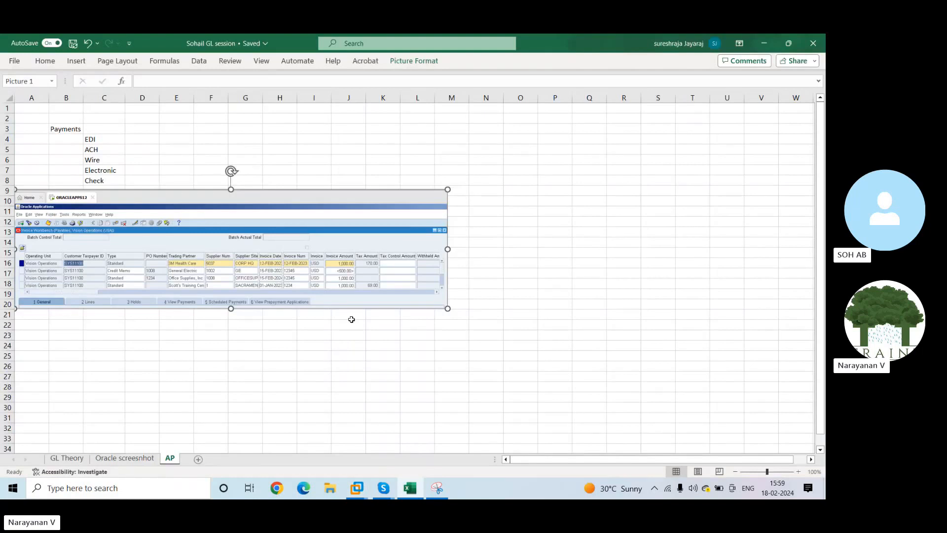
click(409, 490)
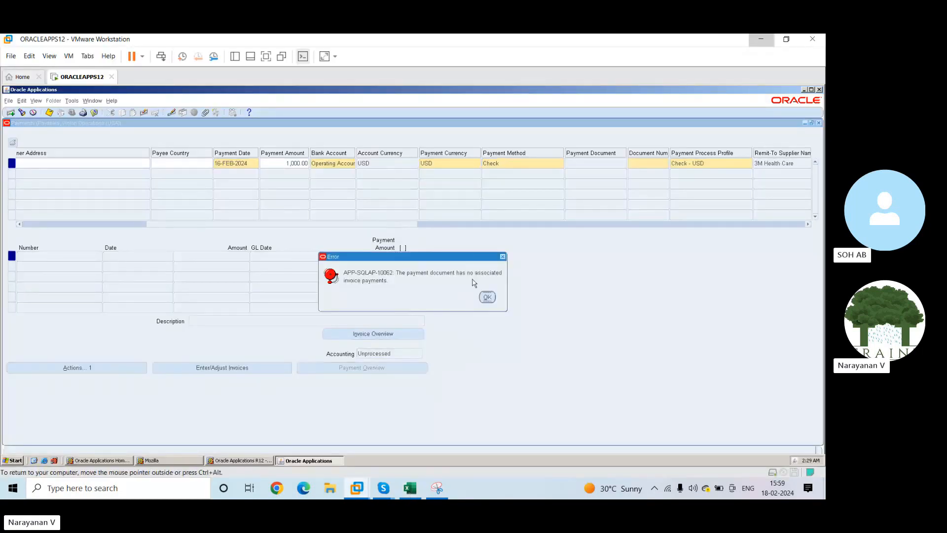
Dismiss the payment error and try to open the Invoices function, choosing to save the pending payment changes
click(488, 296)
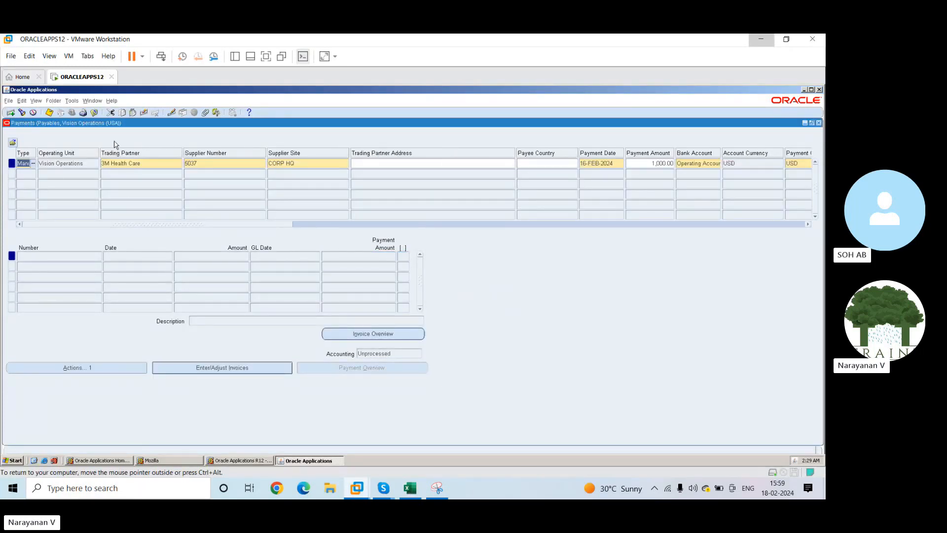
click(805, 123)
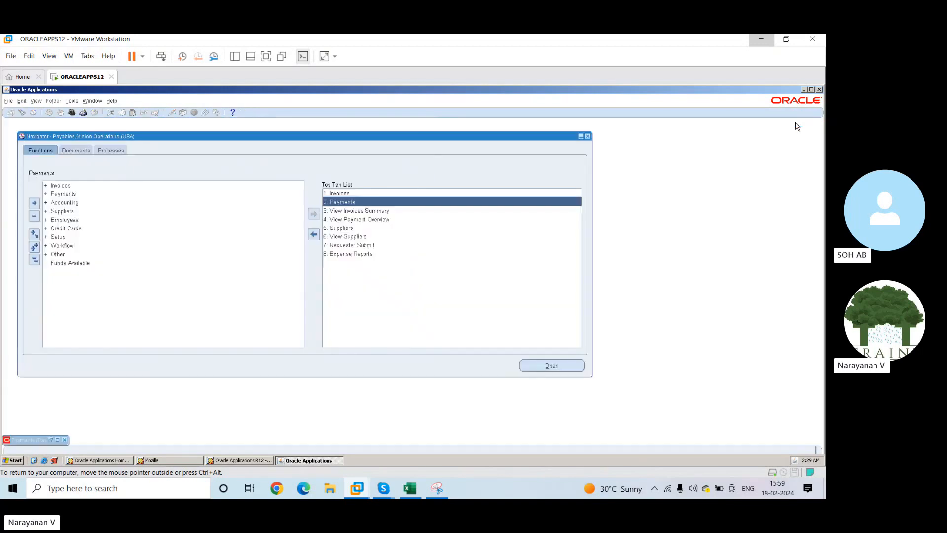
double_click(338, 194)
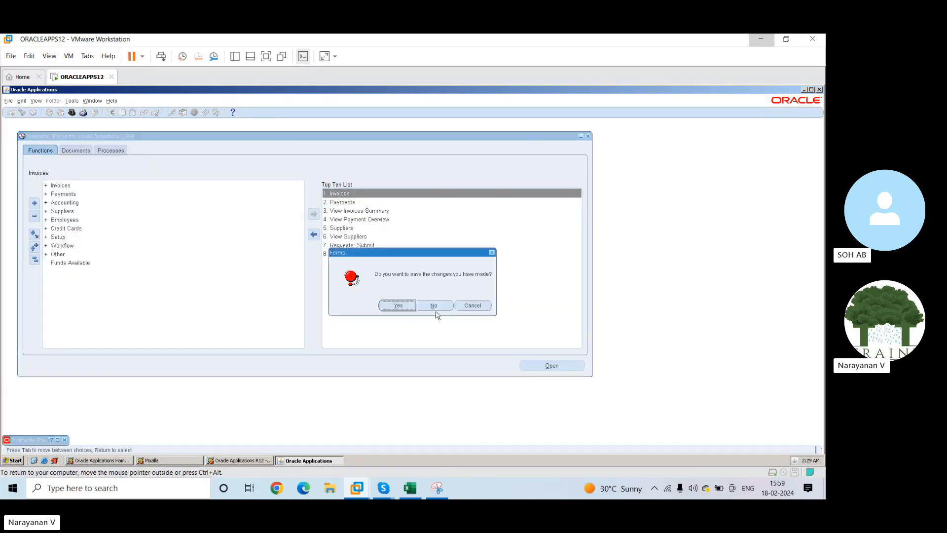
click(399, 307)
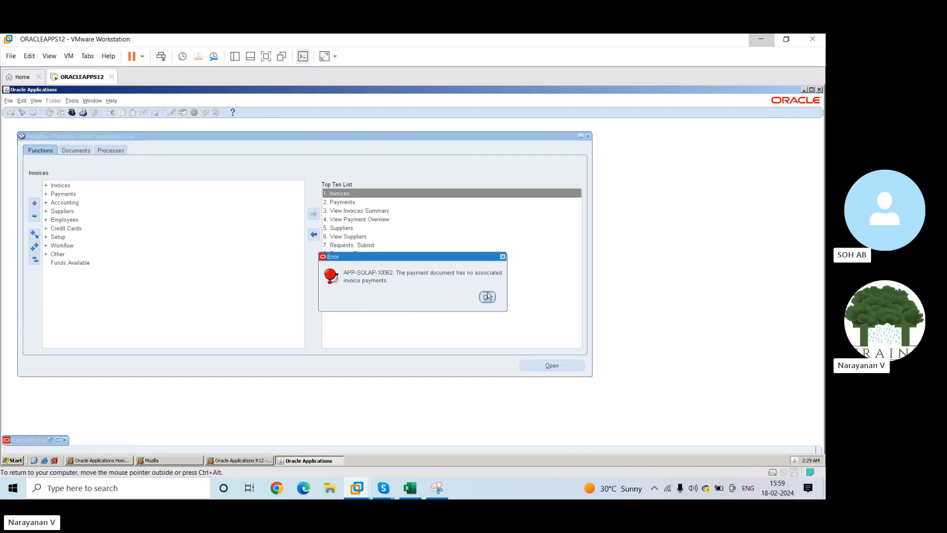
click(485, 302)
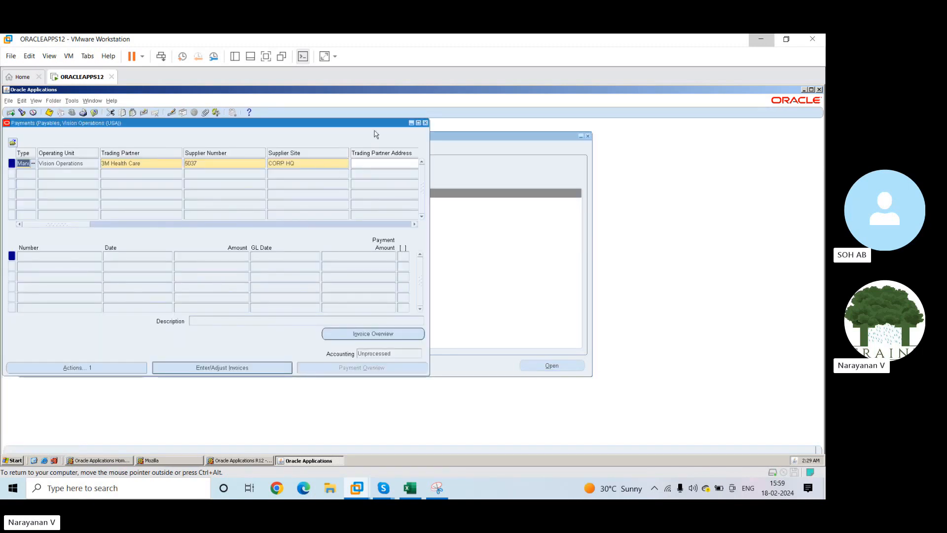
Minimize the Payments form, retry opening Invoices with the changes saved, and dismiss the errors
click(411, 122)
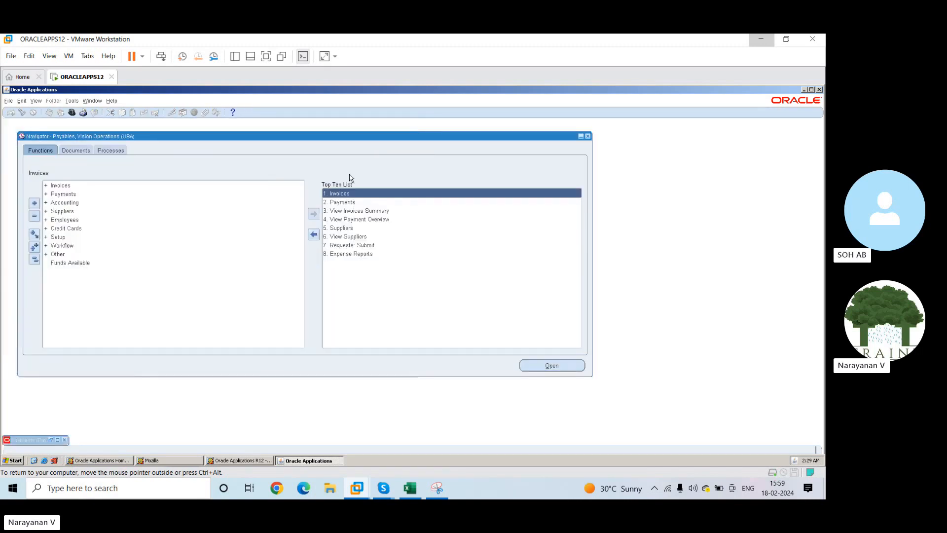
double_click(343, 194)
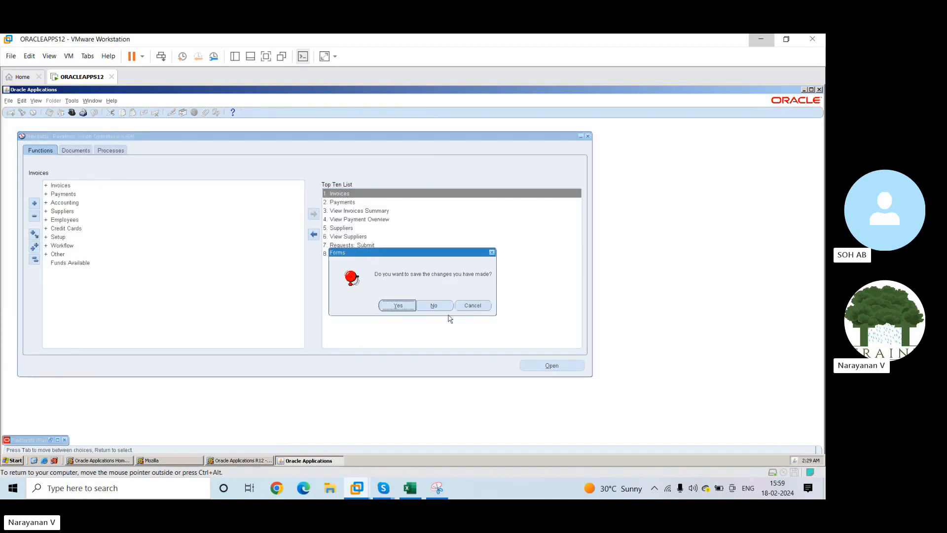
click(411, 306)
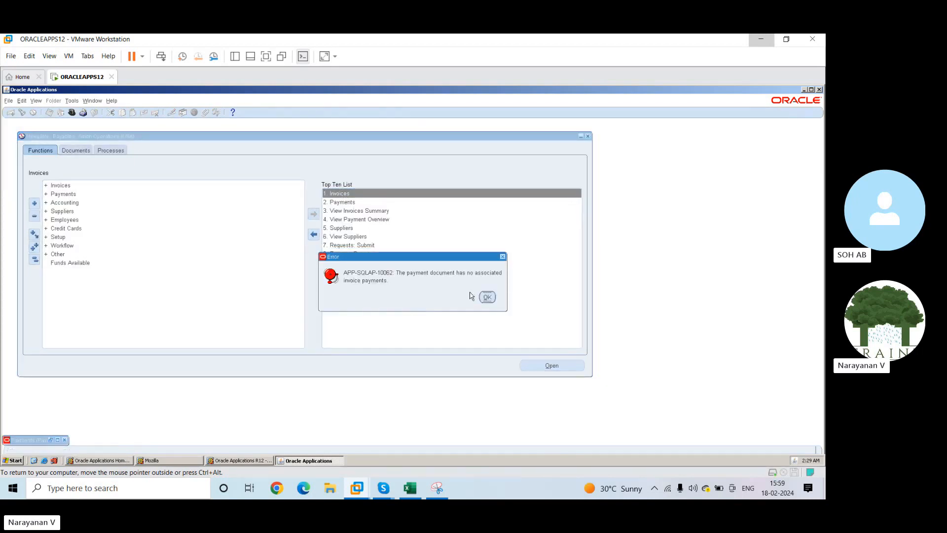
click(487, 298)
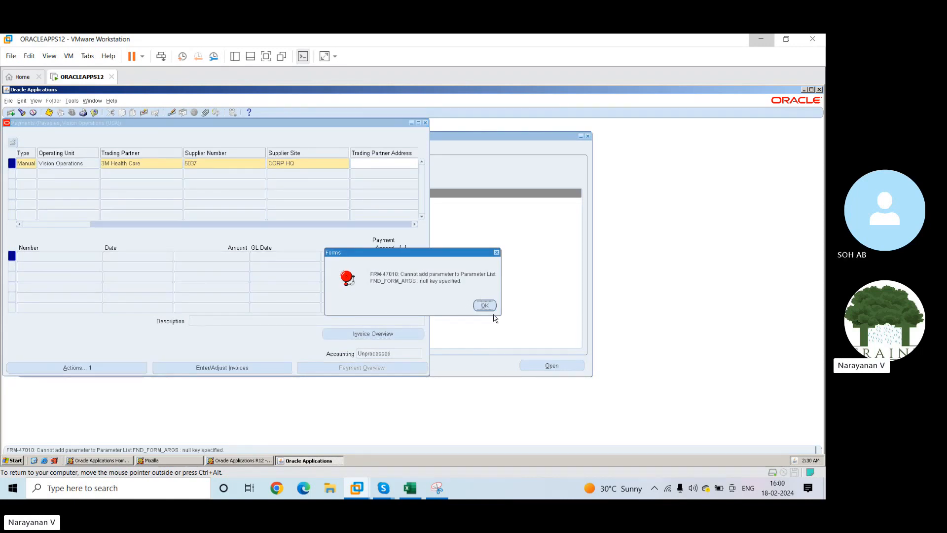
click(485, 306)
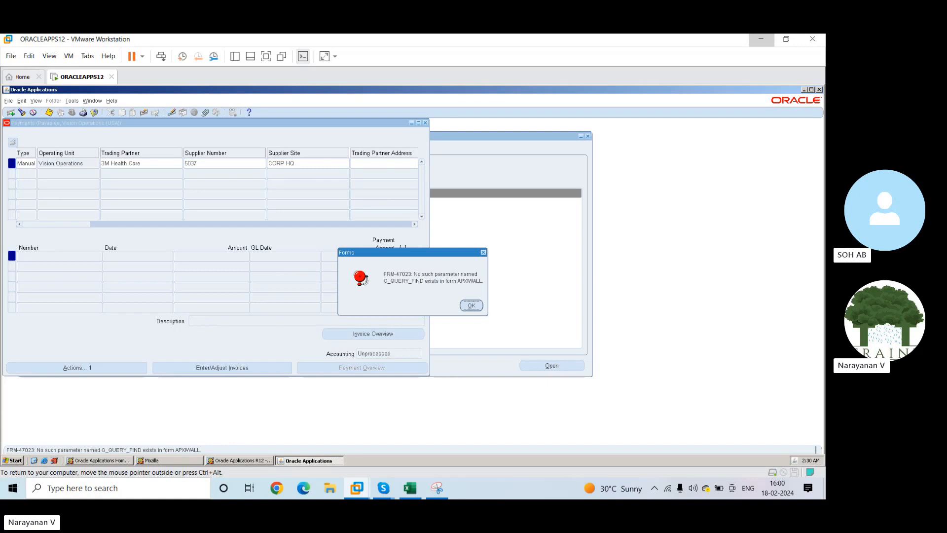
click(470, 306)
click(479, 306)
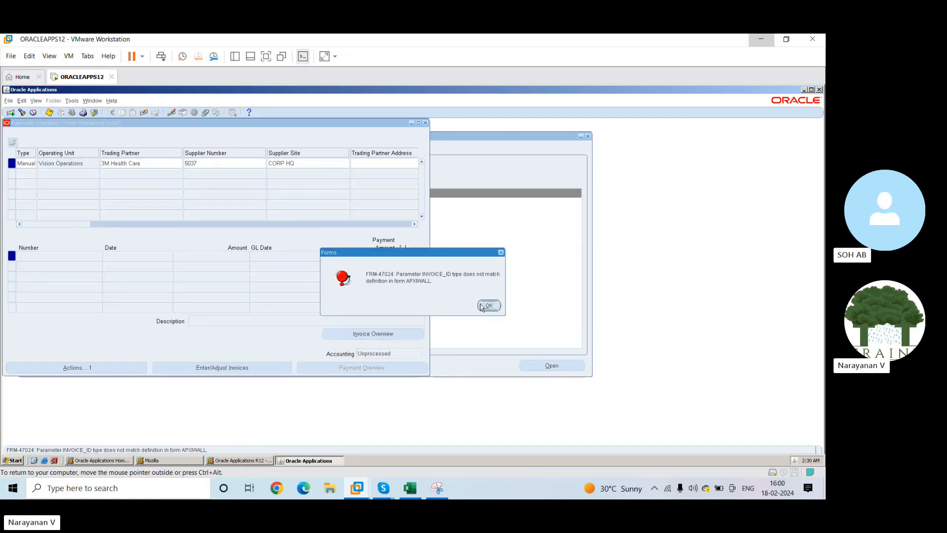
Close the Payments form without saving the changes, and open the Invoice Workbench maximized
click(426, 123)
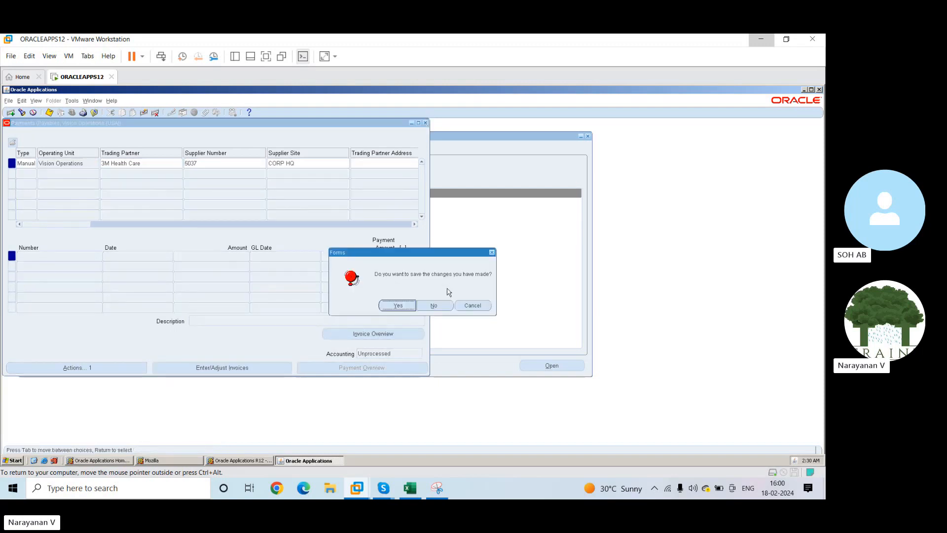
click(434, 305)
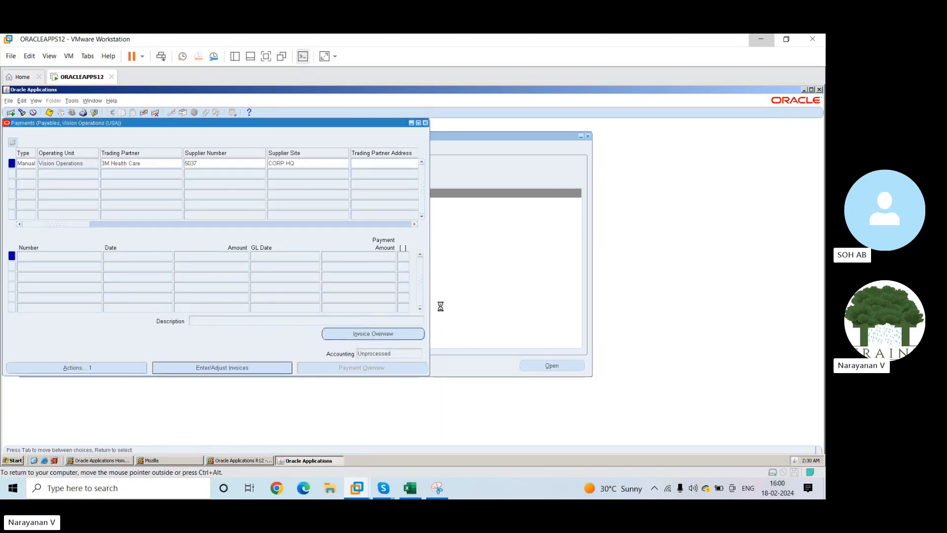
double_click(342, 192)
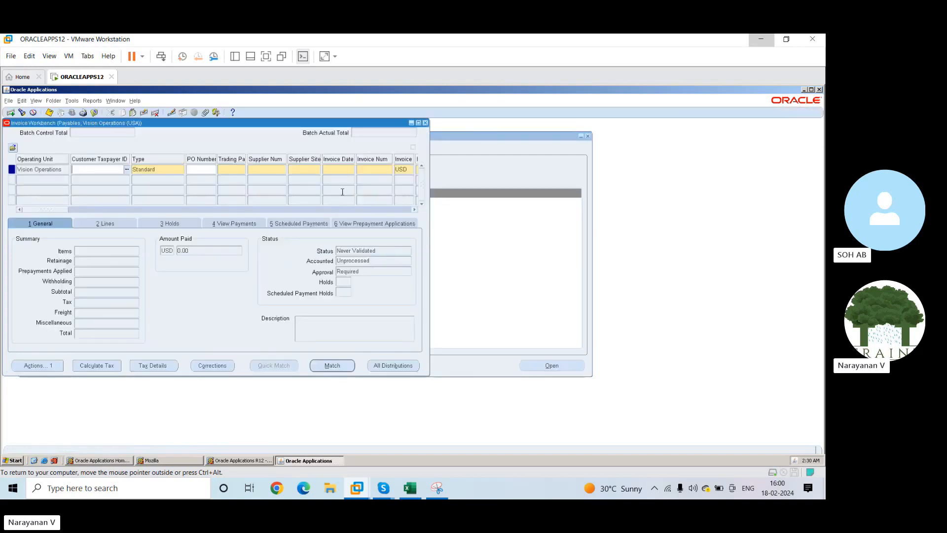
click(419, 124)
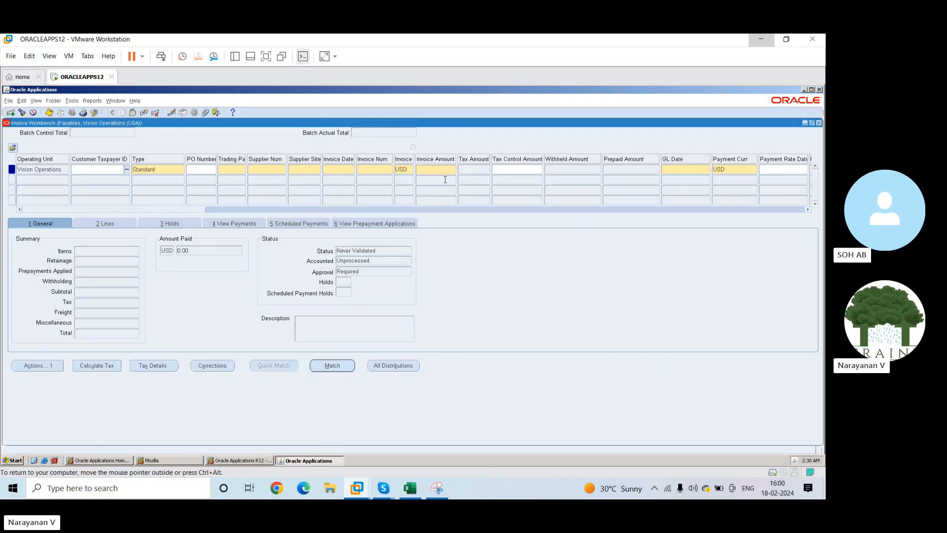
Query the Invoice Workbench for invoice numbers matching 1%
click(375, 168)
key(F11)
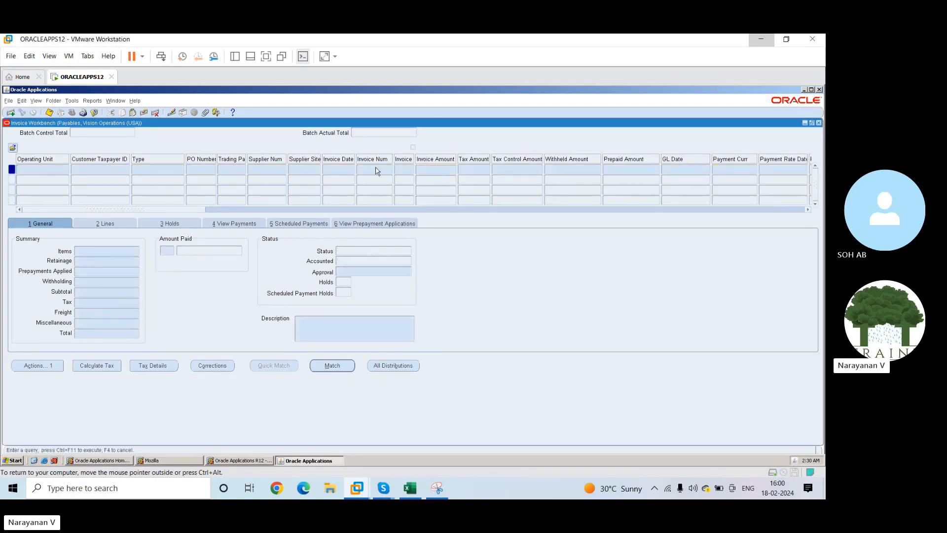
text(1%)
key(ctrl+F11)
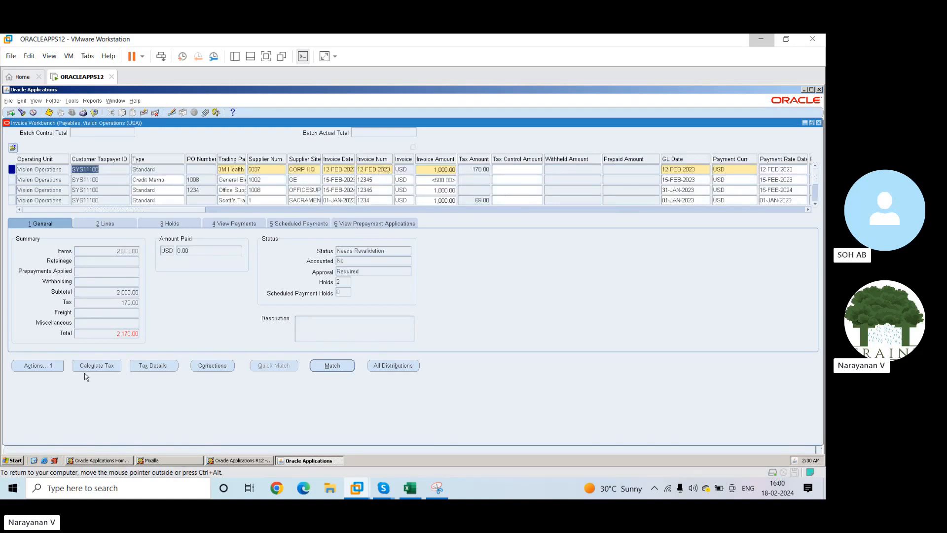
Open and close the purchase order matching search, and start a new single request for Invoice Validation
click(335, 366)
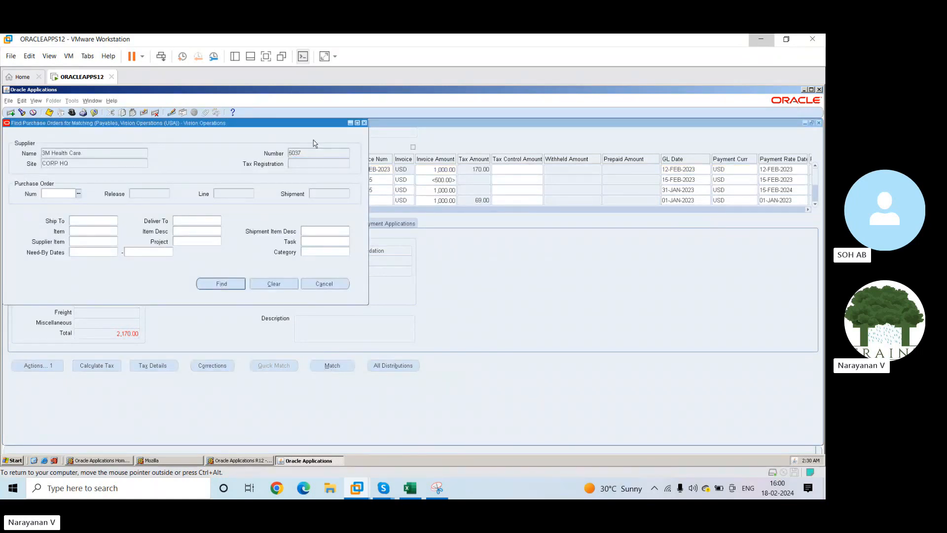
click(364, 124)
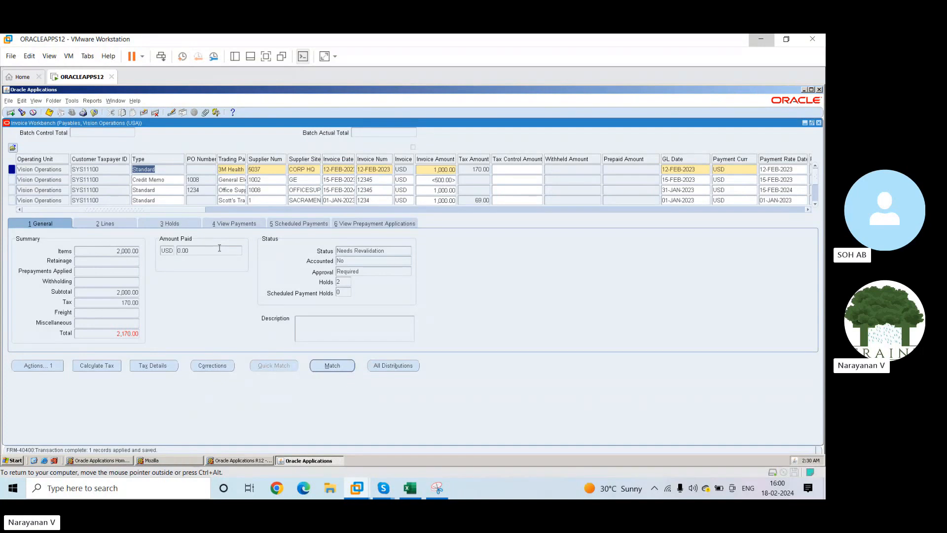
click(36, 102)
click(50, 210)
click(129, 309)
click(145, 269)
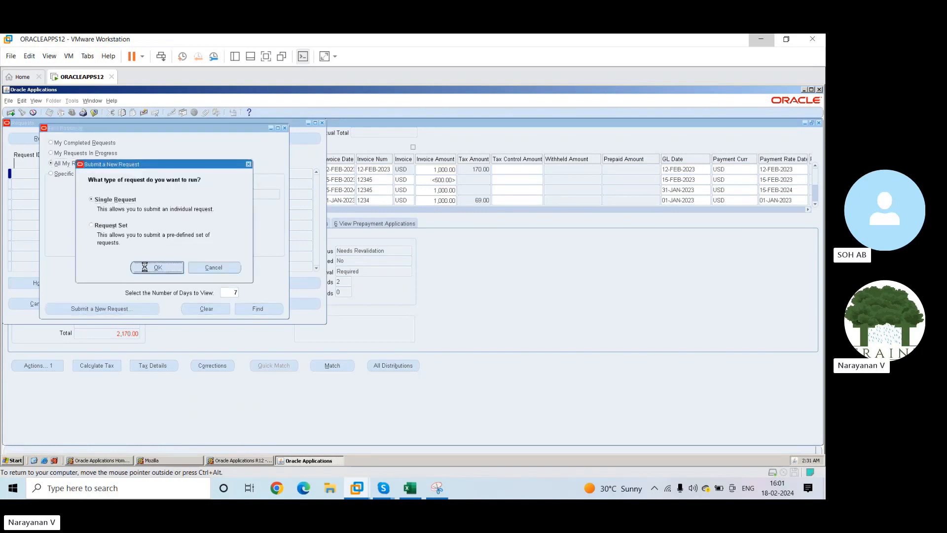
text(invoice validat)
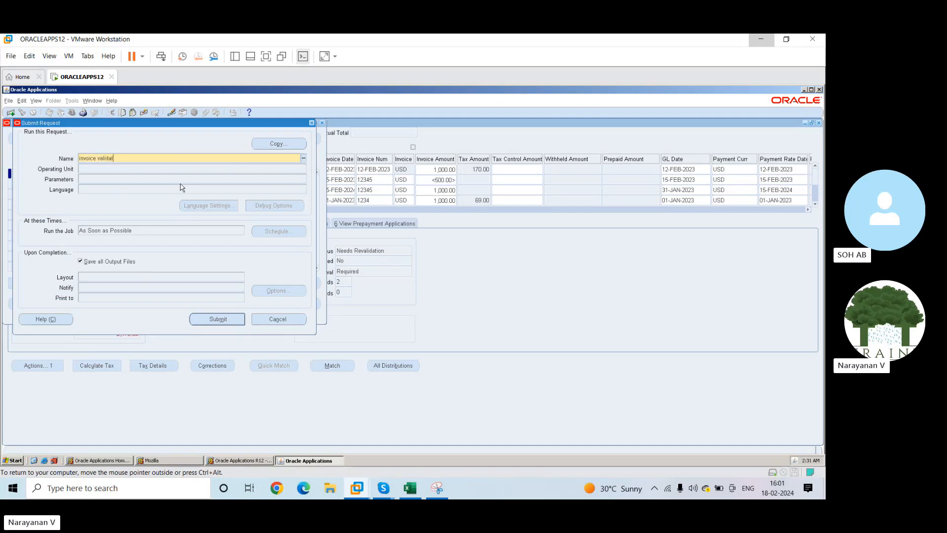
key(Tab)
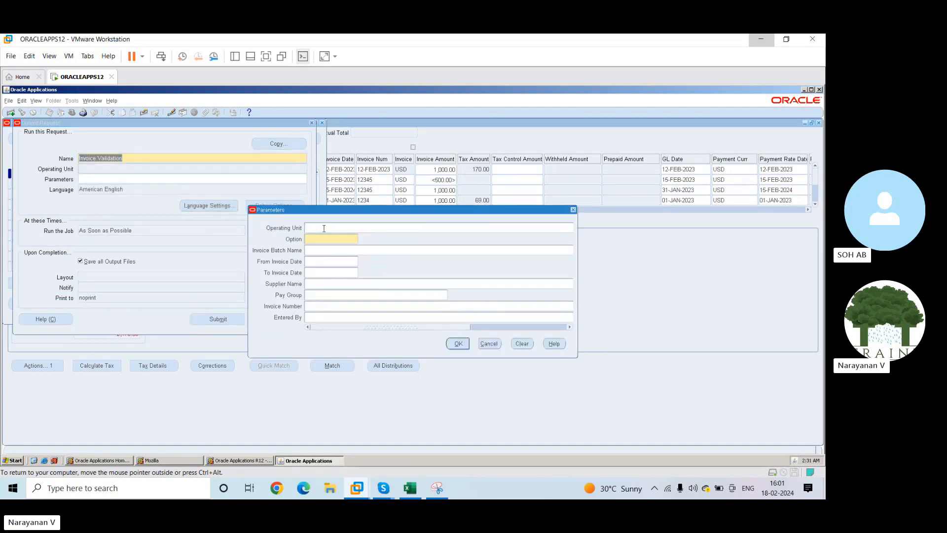
Set the Invoice Validation parameters to operating unit Vision Operations and option All
text(viso)
key(Tab)
click(323, 228)
text(allvision o)
key(Tab)
text(all)
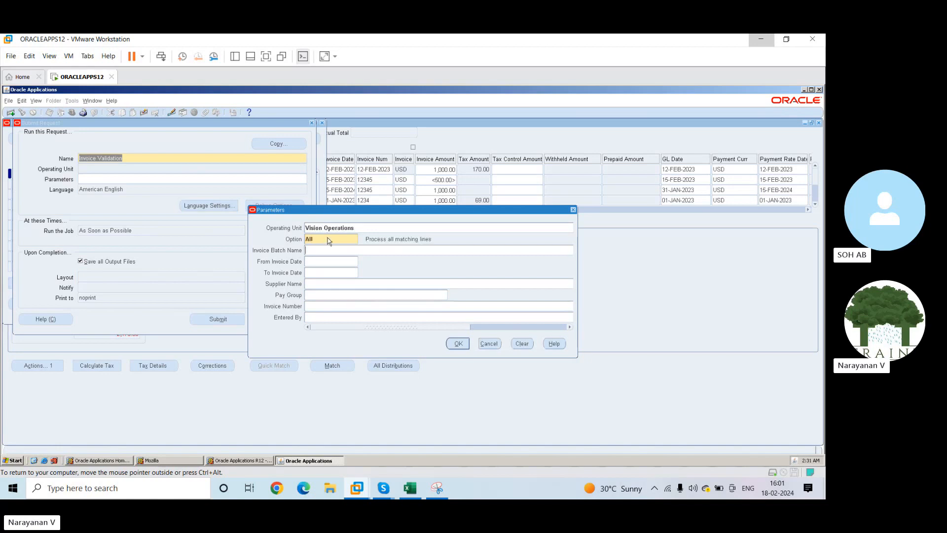
click(459, 343)
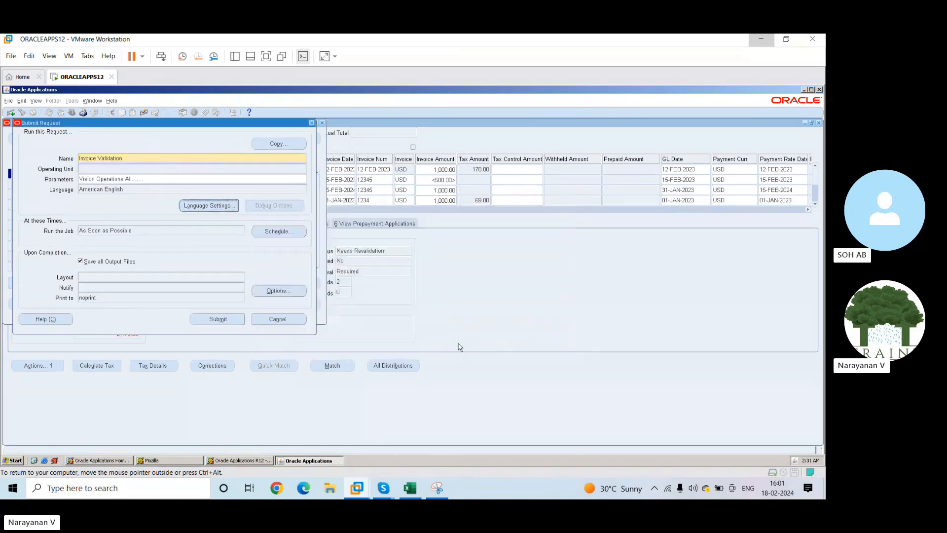
Submit the Invoice Validation request, decline submitting another one, and close the request search
click(219, 320)
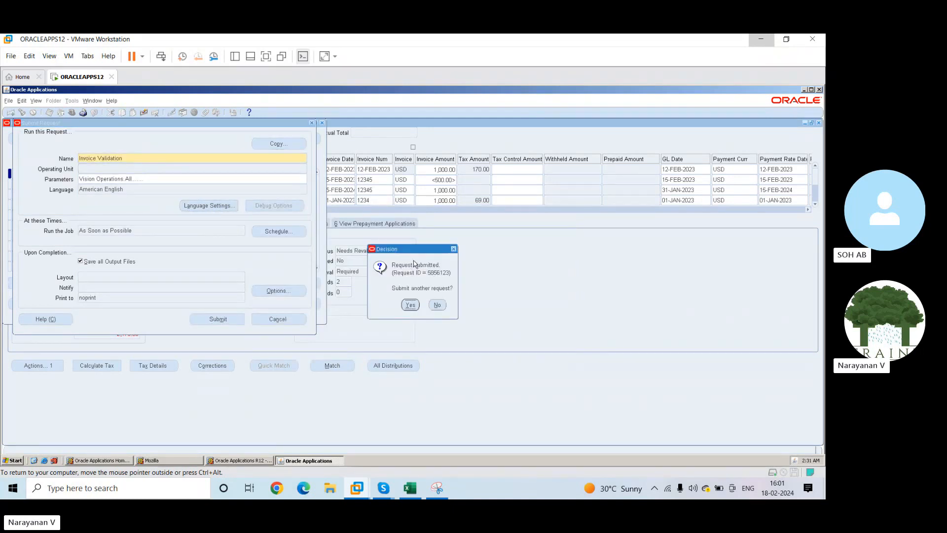
click(436, 305)
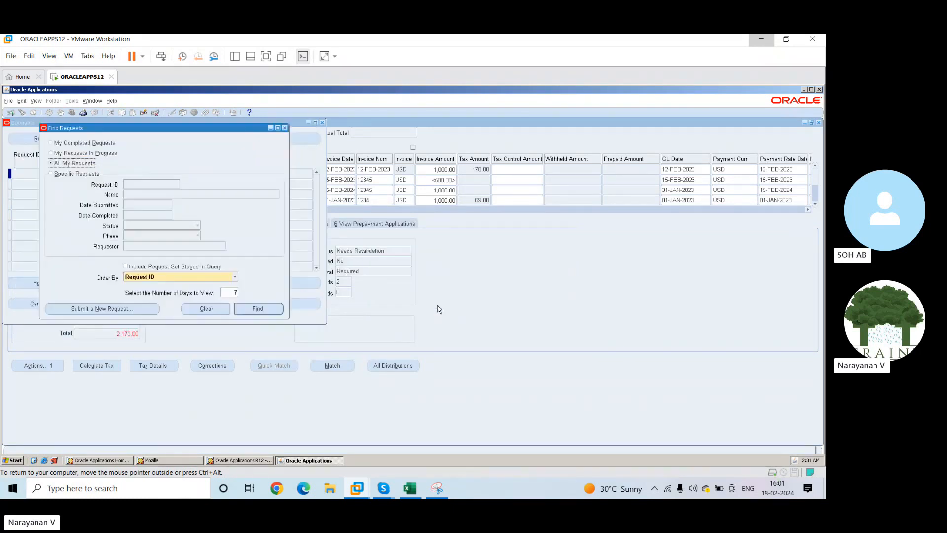
click(285, 128)
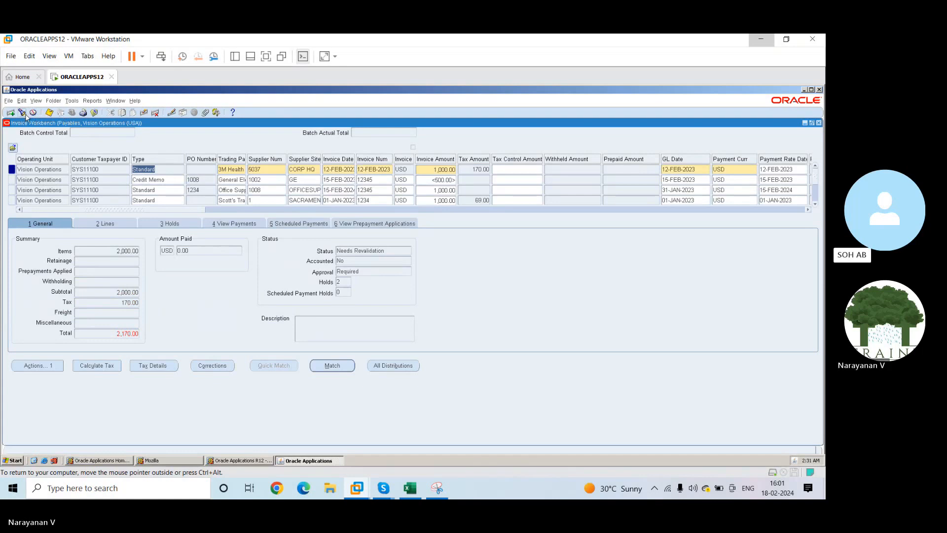
List all of my requests, refresh until the Invoice Validation request is completed, and close the list
click(36, 101)
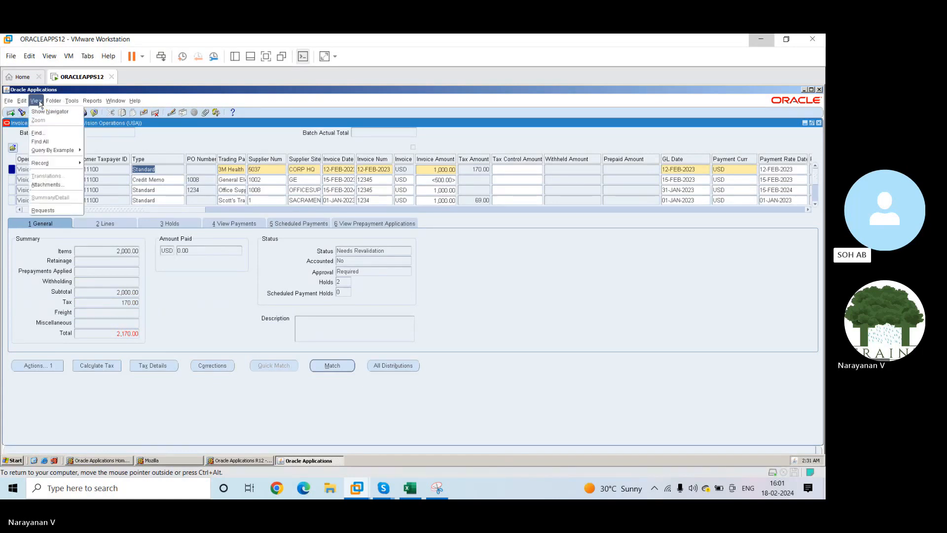
click(44, 210)
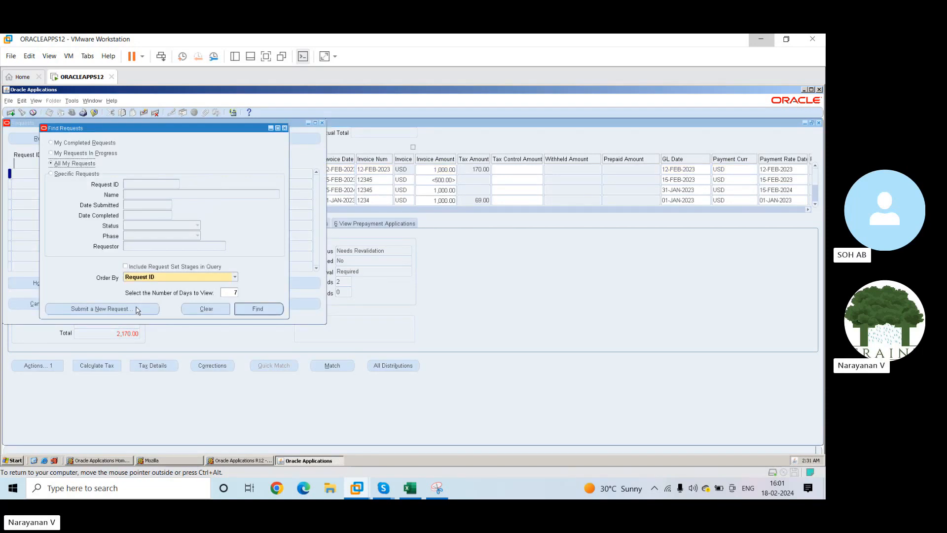
click(254, 309)
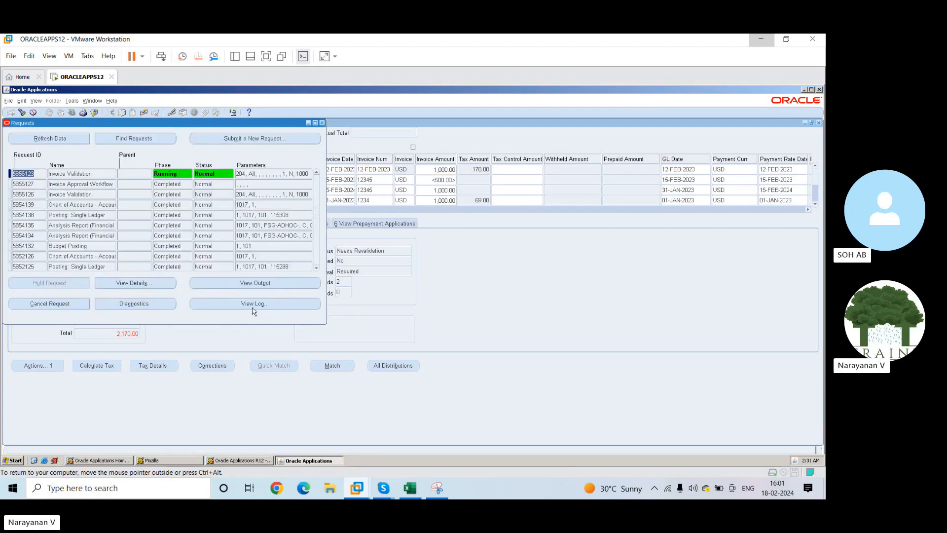
click(63, 139)
click(63, 139)
click(62, 139)
click(62, 139)
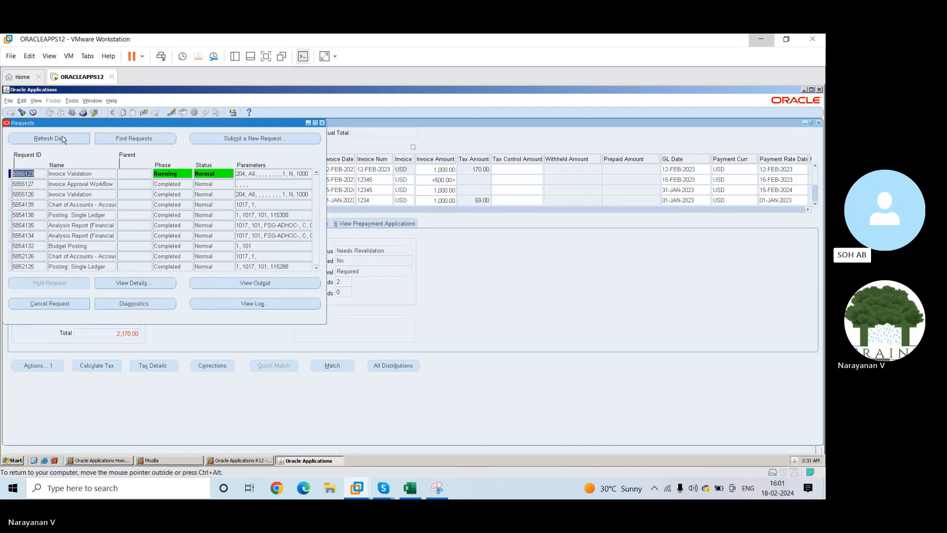
click(63, 139)
click(63, 139)
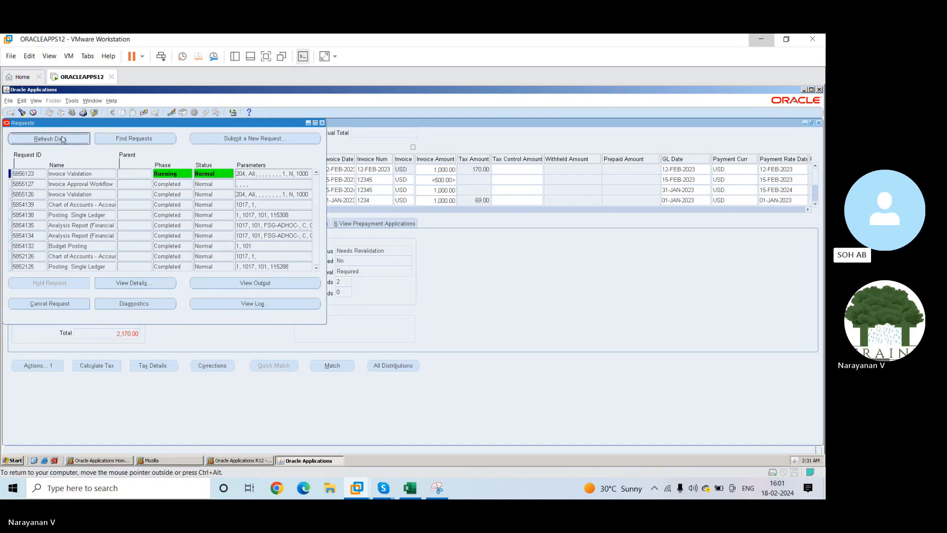
click(63, 139)
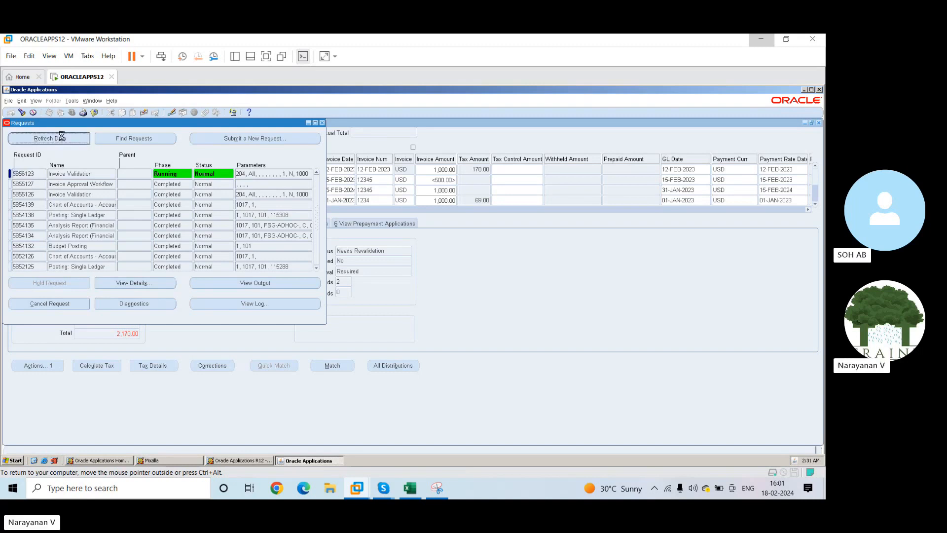
click(63, 139)
click(63, 139)
click(63, 139)
click(62, 139)
click(63, 139)
click(63, 139)
click(62, 139)
click(62, 139)
click(62, 139)
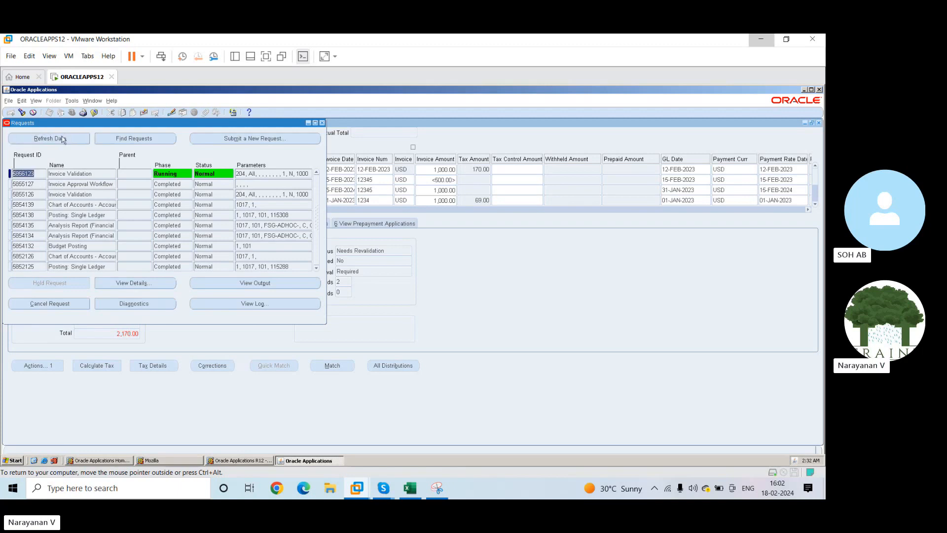
click(63, 140)
click(63, 139)
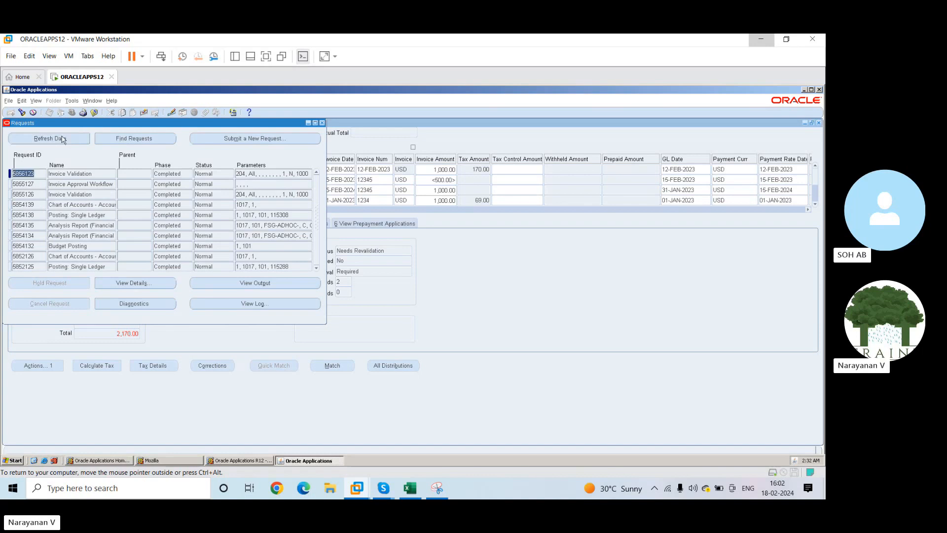
click(63, 139)
click(62, 140)
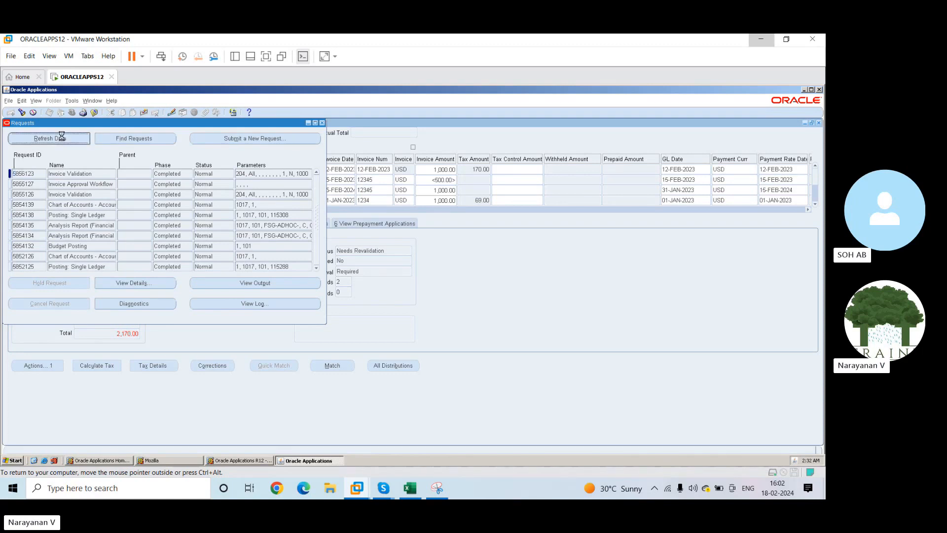
click(321, 123)
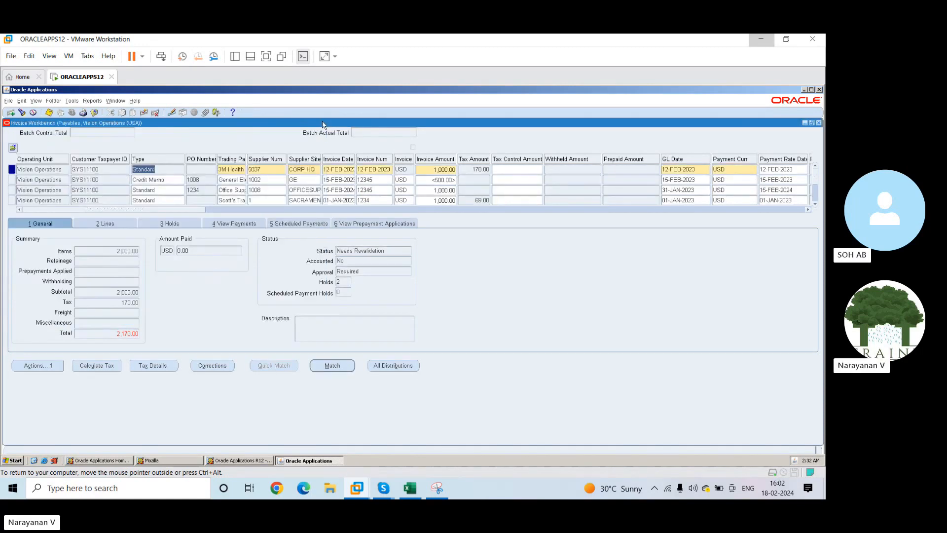
Find the invoices of trading partner 3M Health Care and review all distributions of the 12-FEB-2023 invoice
click(22, 112)
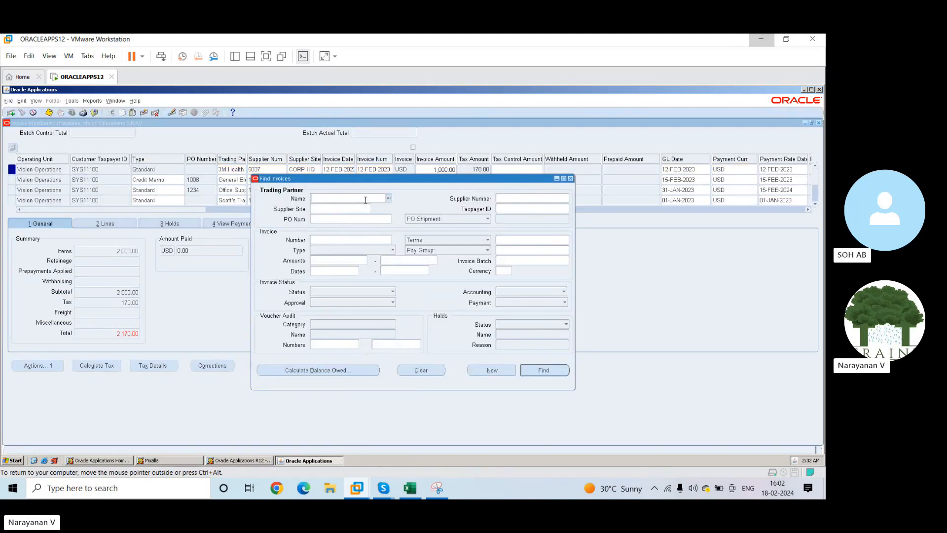
text(3M health)
key(Tab)
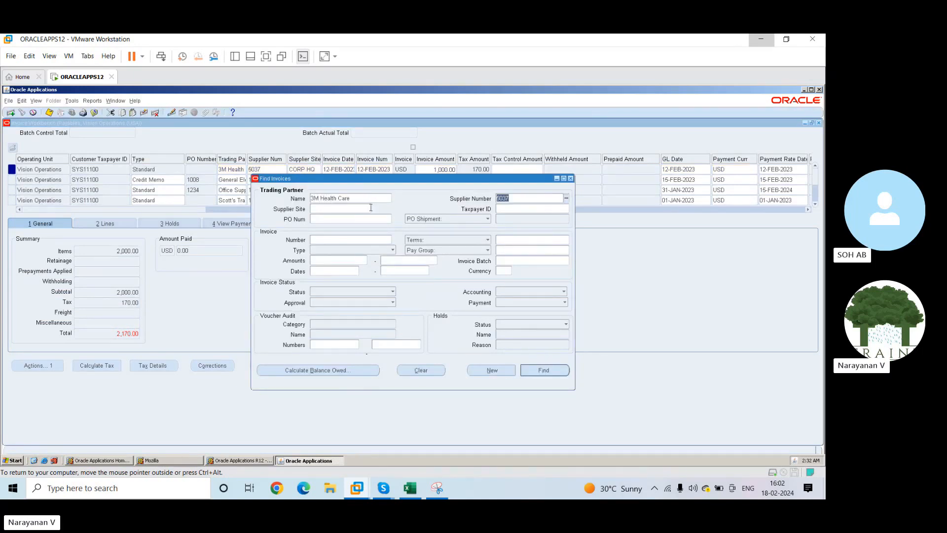
click(541, 370)
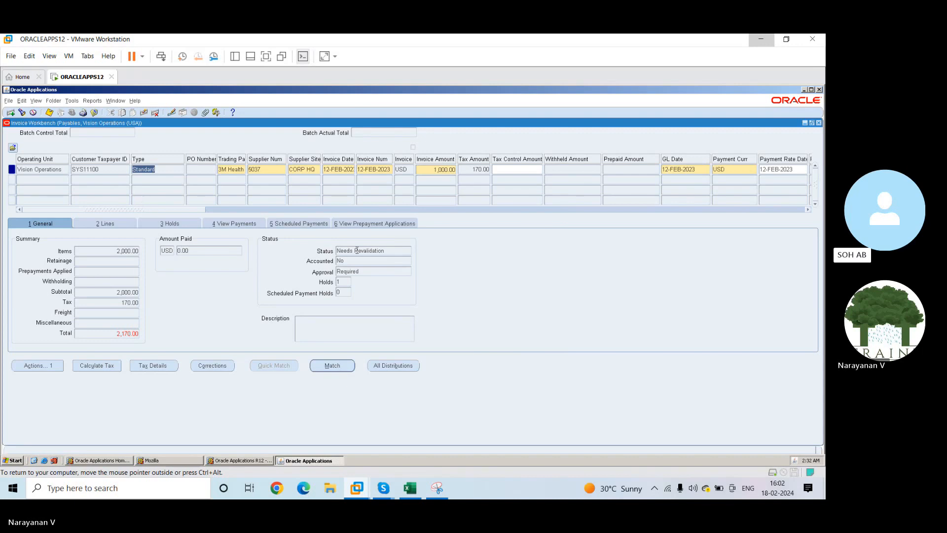
click(380, 365)
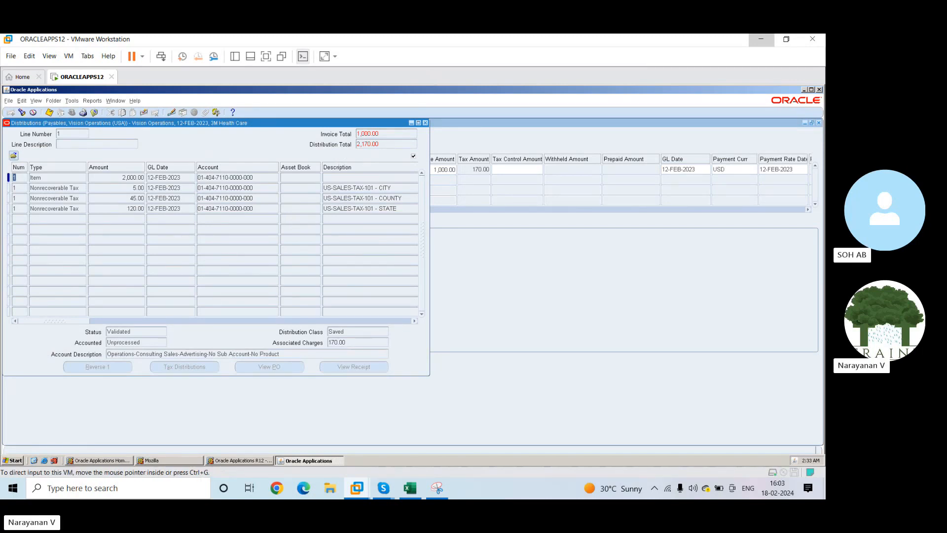
click(425, 123)
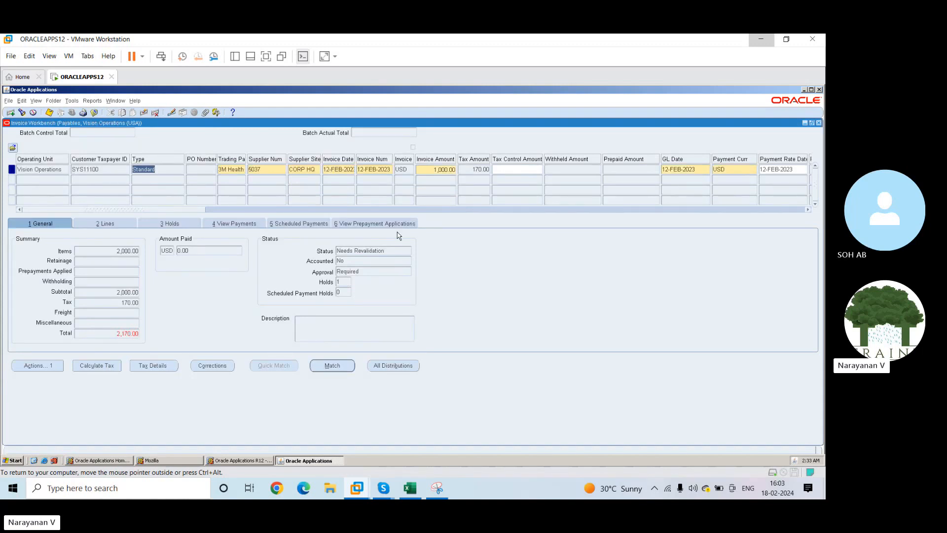
Set the amount of the invoice's item line to 830 and acknowledge the distribution note
click(110, 224)
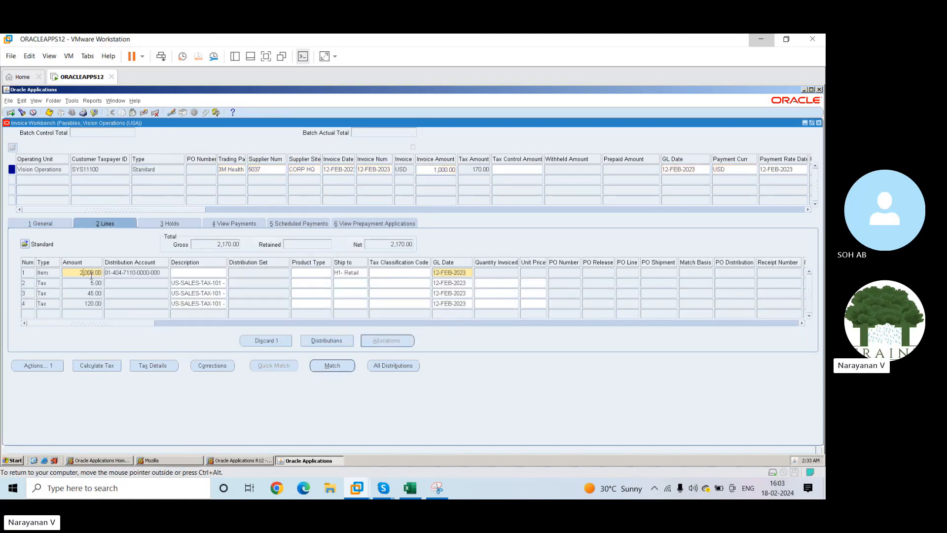
key(shift+Left)
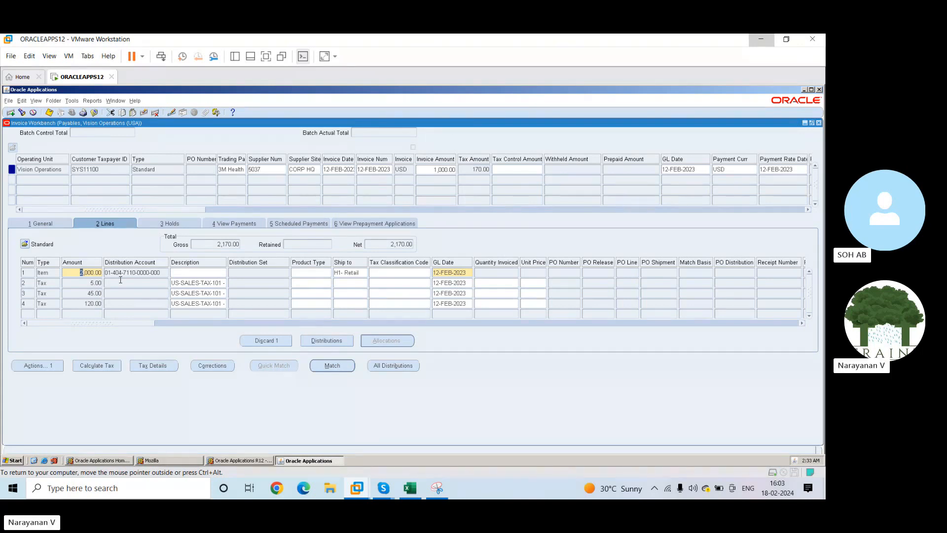
text(830)
key(shift+Right)
key(shift+Right)
key(shift+Right)
key(shift+Right)
key(Delete)
key(Tab)
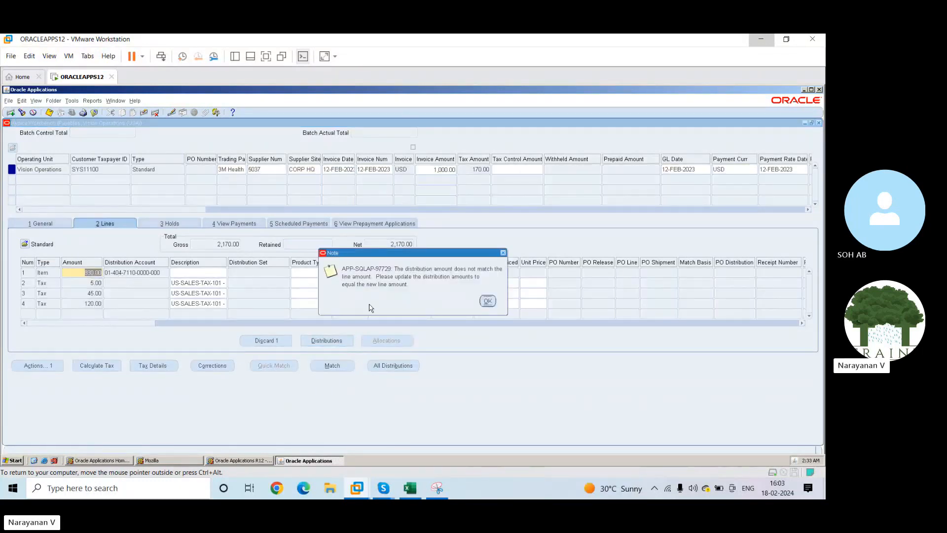
click(488, 302)
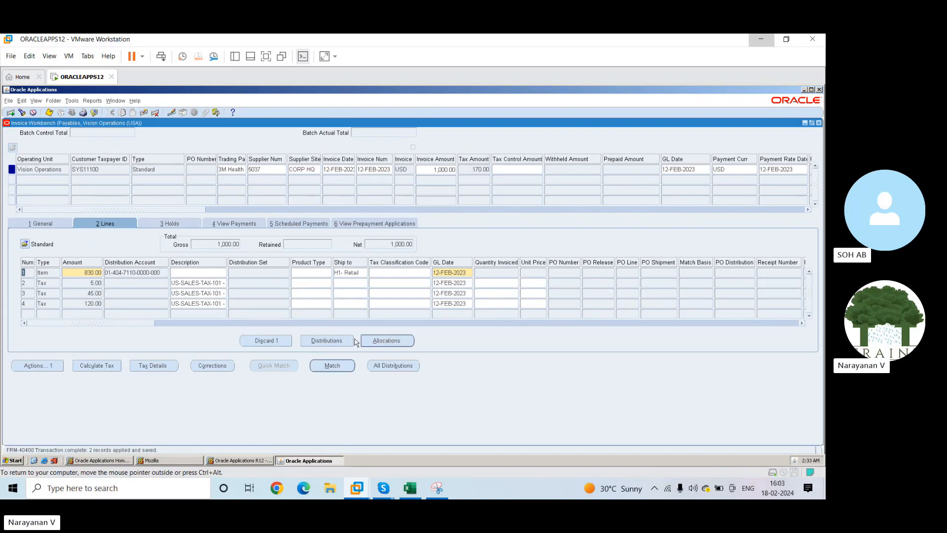
Check the item line's allocations, set its distribution amount to 830, and save the distribution
click(372, 341)
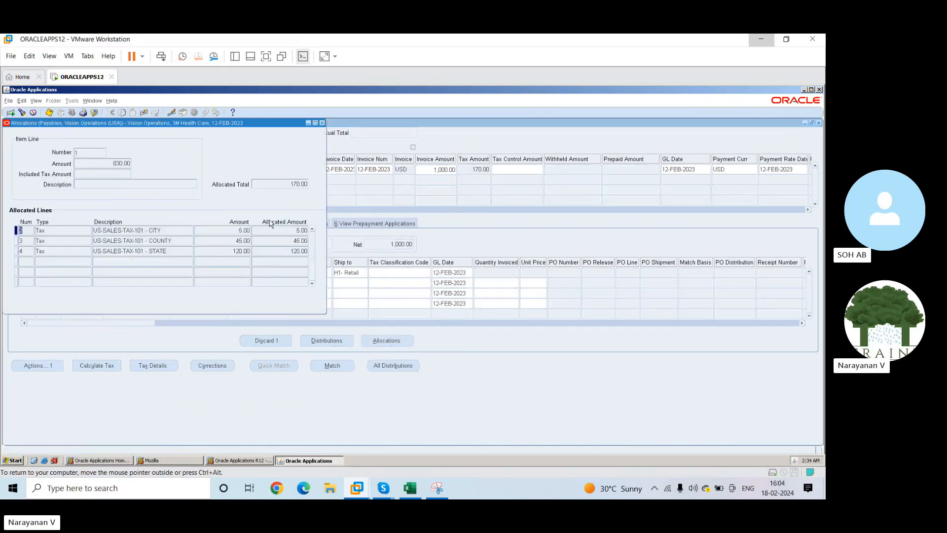
click(322, 123)
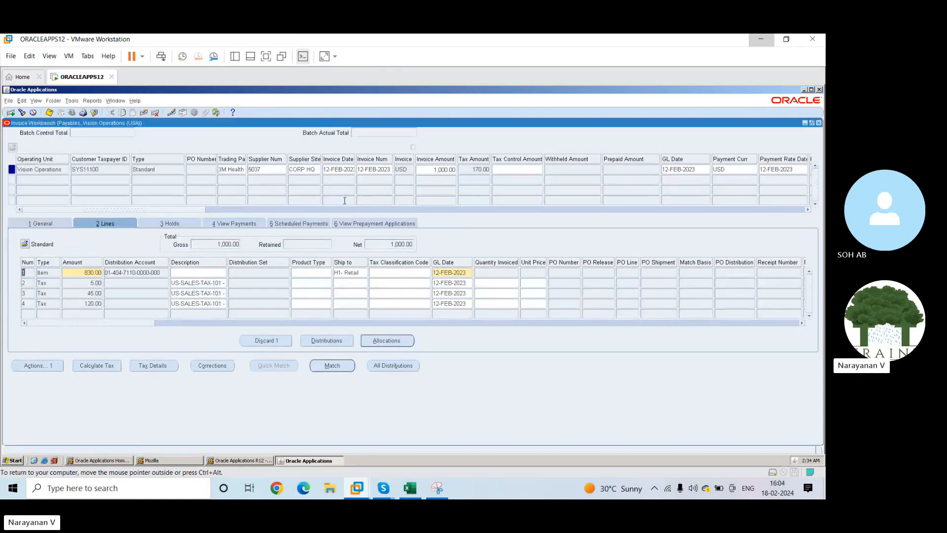
click(311, 340)
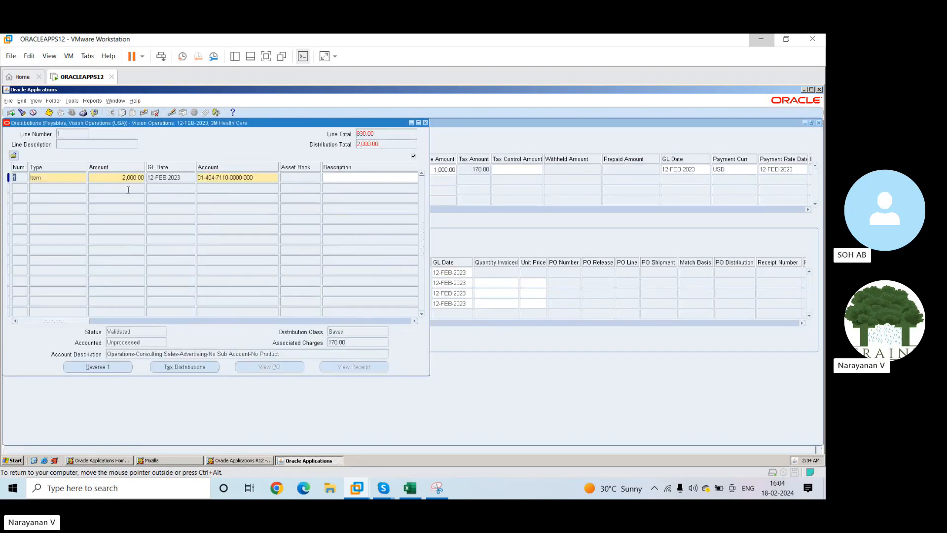
click(125, 178)
text(830)
key(Tab)
key(ctrl+s)
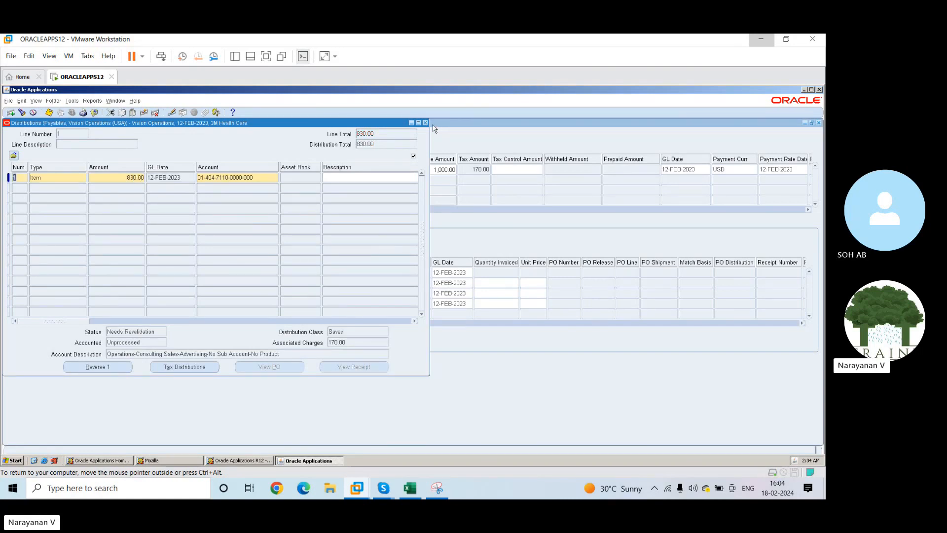
click(425, 123)
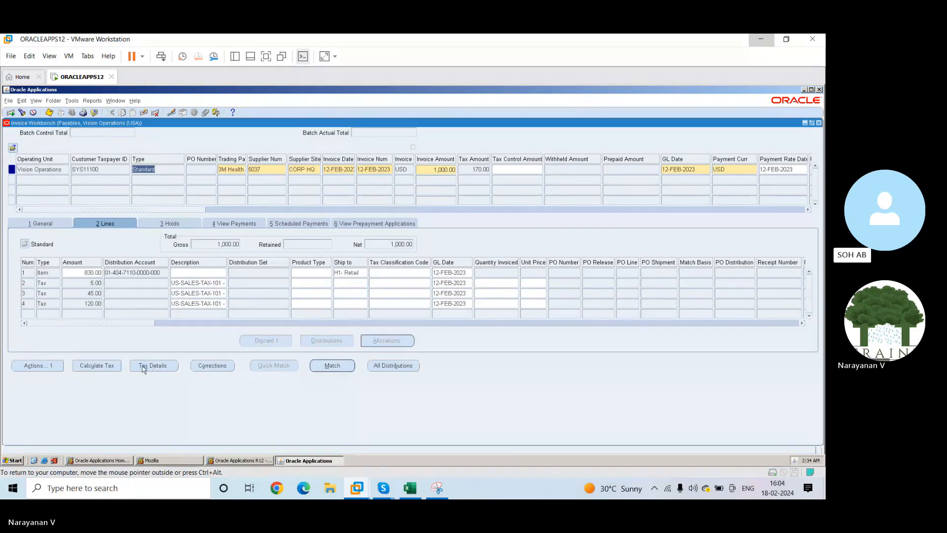
Recalculate the invoice's tax, then set the item line's amount to 900 and acknowledge the distribution note
click(100, 365)
click(91, 271)
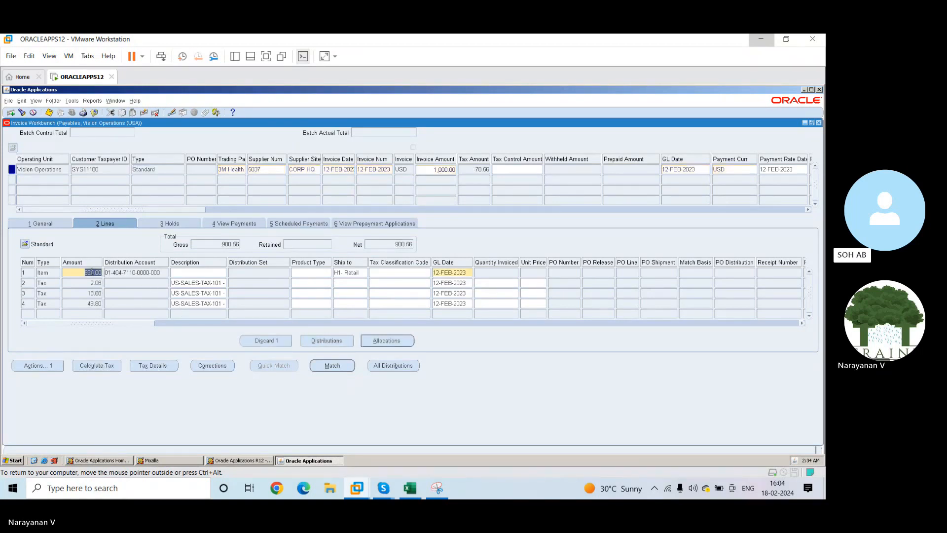
text(900)
key(Tab)
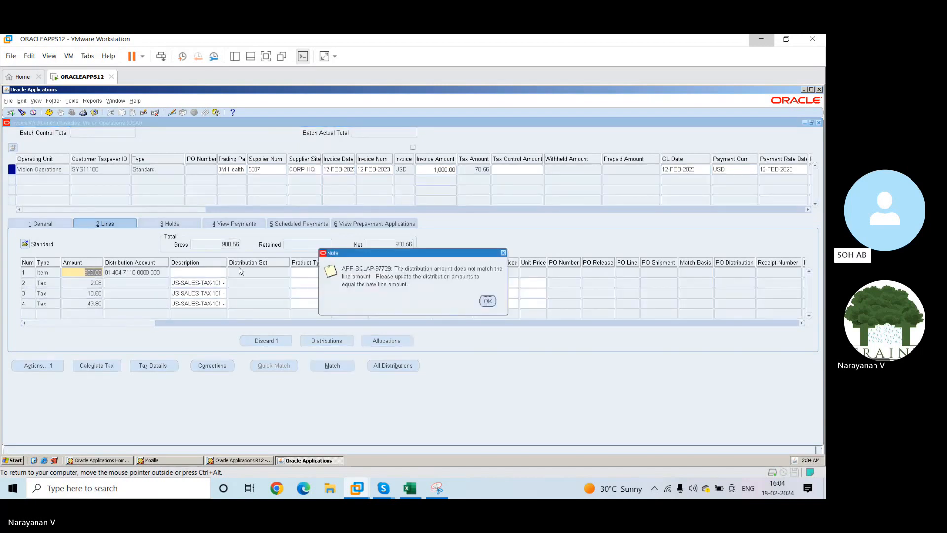
click(488, 300)
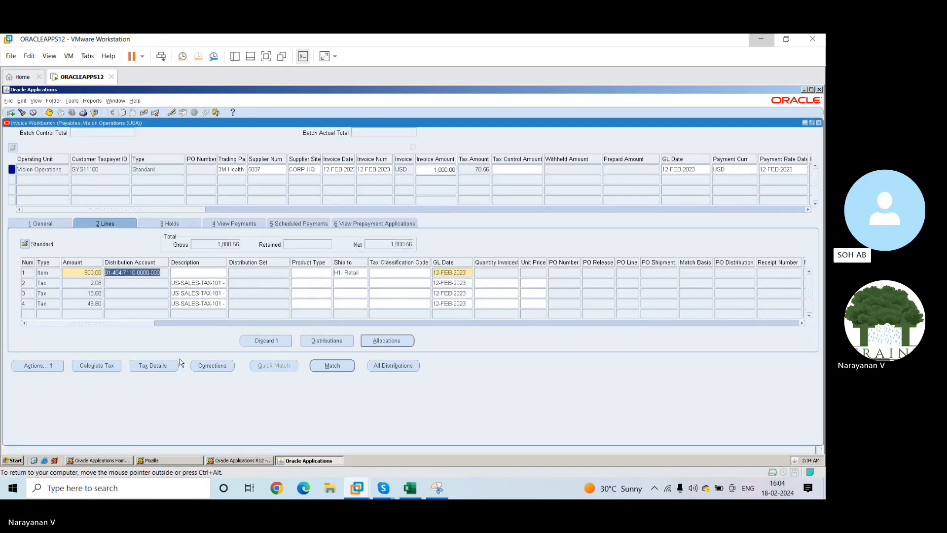
Set the item line's distribution amount to 900, save the distribution, and return to the invoice lines
click(326, 341)
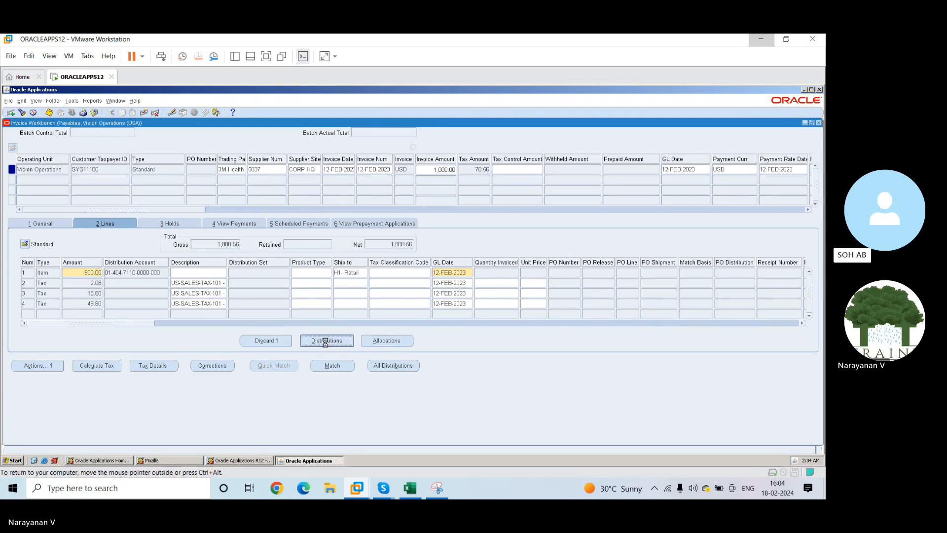
click(120, 180)
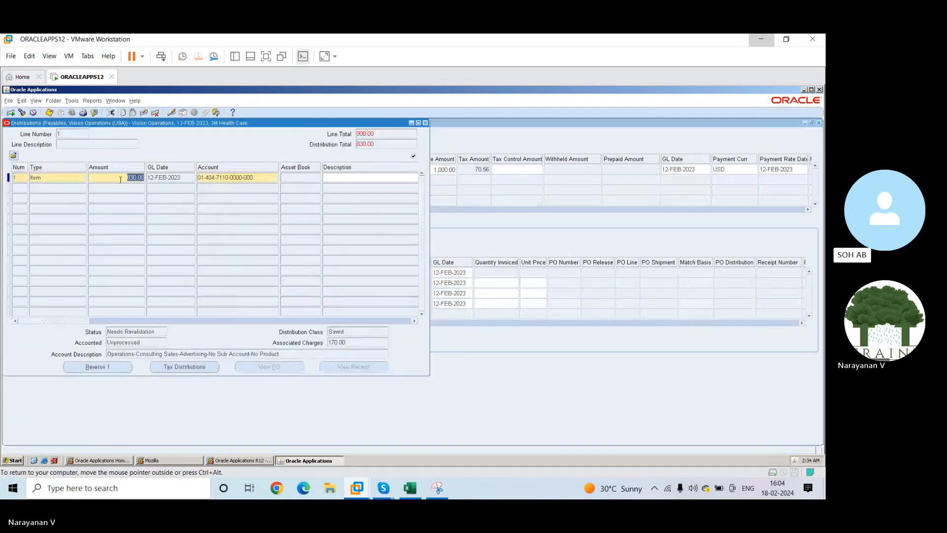
text(900)
key(Tab)
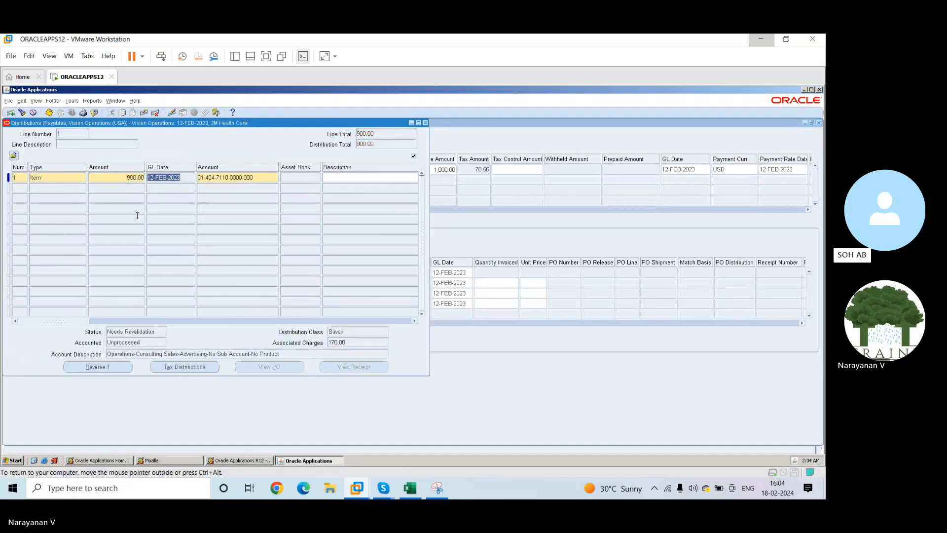
key(ctrl+s)
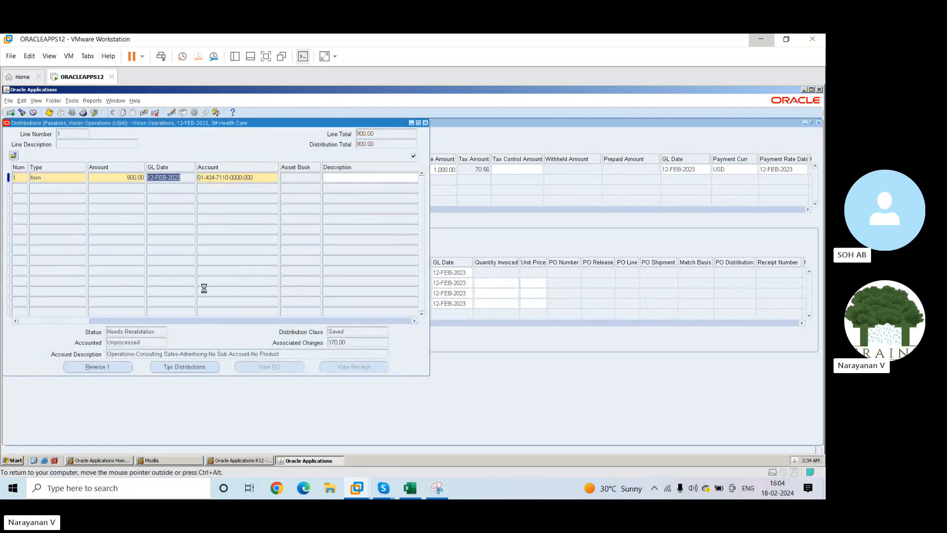
click(425, 123)
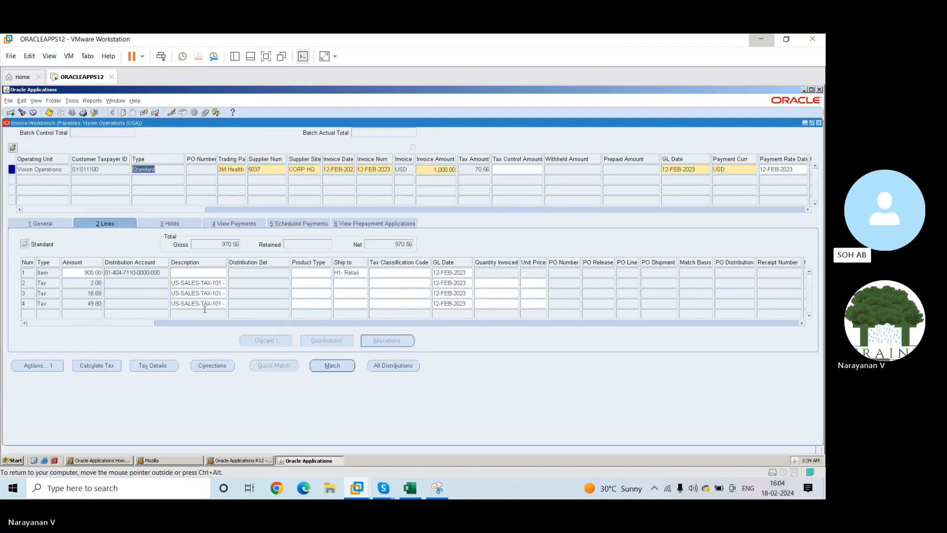
Review and accept the invoice's tax lines summary, acknowledging the override note, and recalculate the tax
click(153, 365)
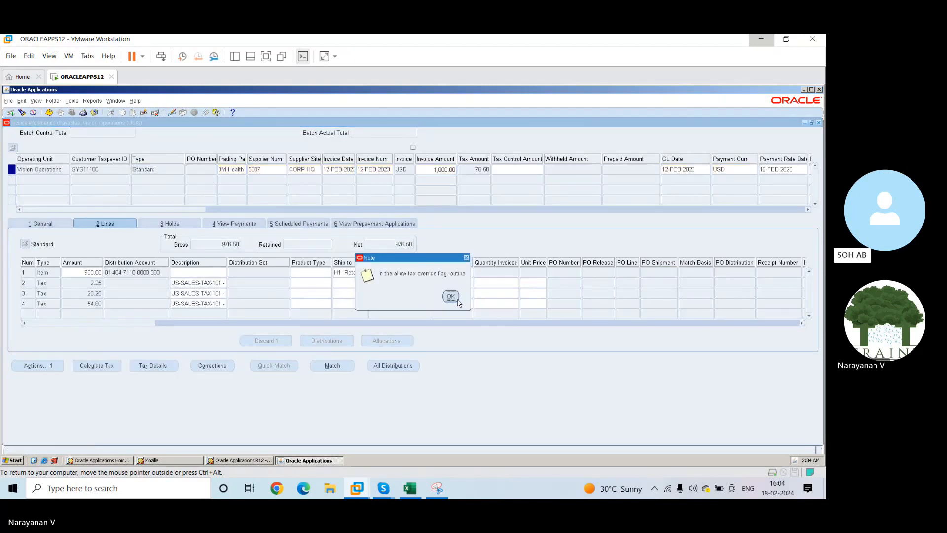
click(451, 296)
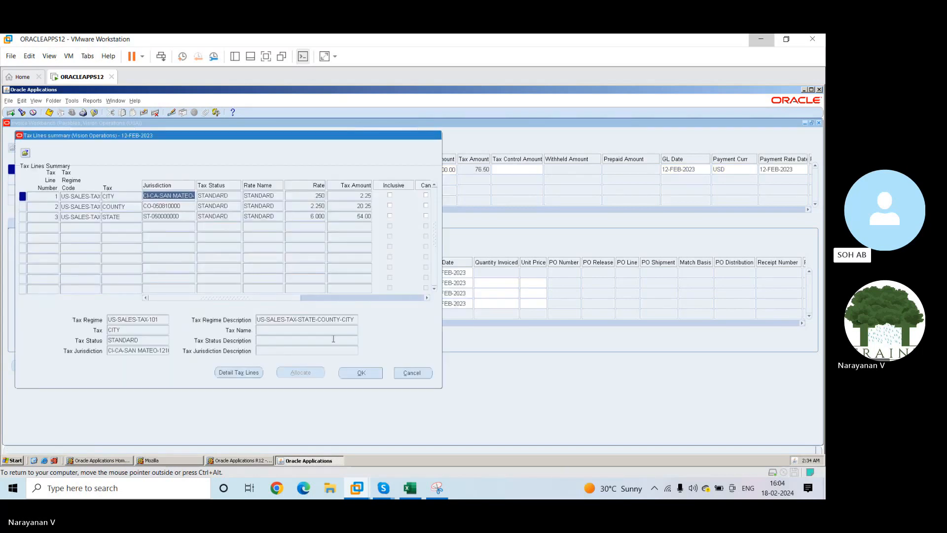
click(361, 373)
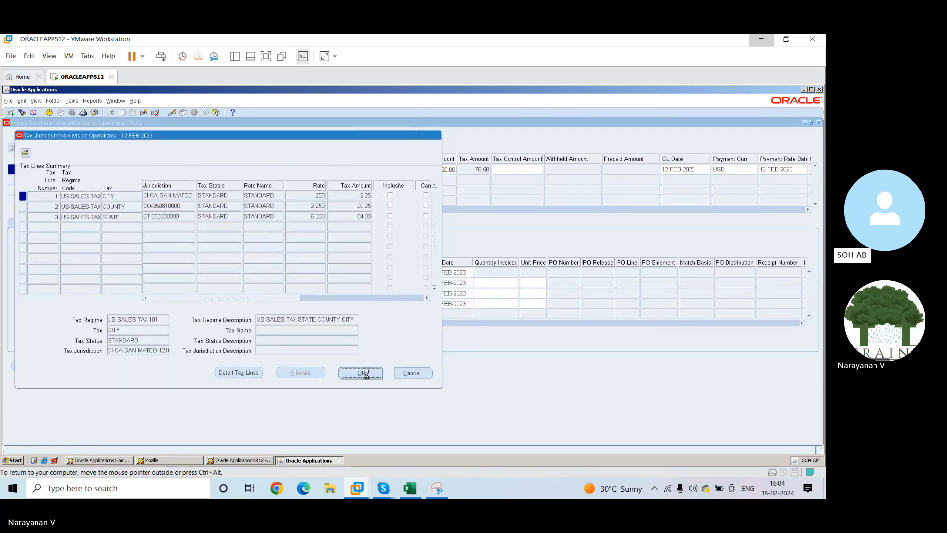
click(110, 364)
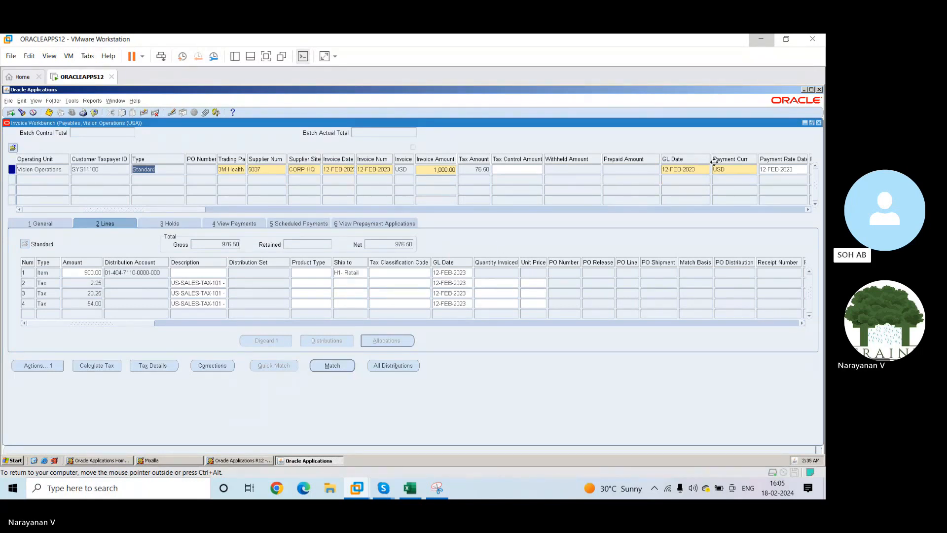
Close and reopen the Invoices workbench and query all invoices whose number begins with 1
click(819, 123)
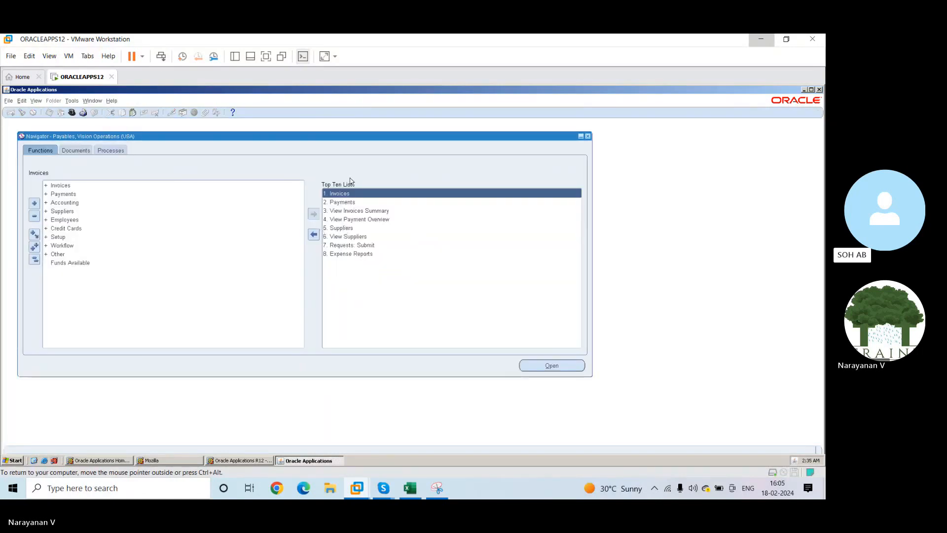
double_click(368, 193)
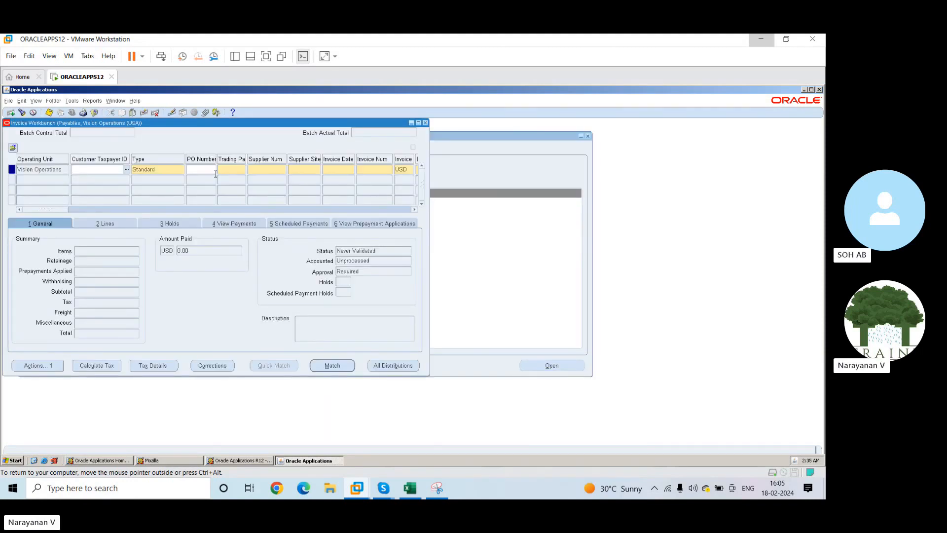
key(F11)
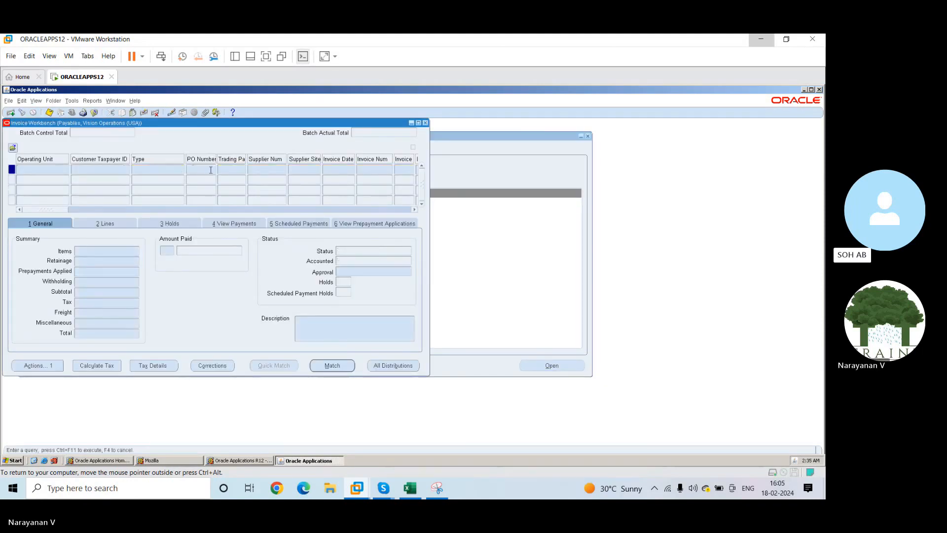
click(361, 167)
text(1%)
key(ctrl+F11)
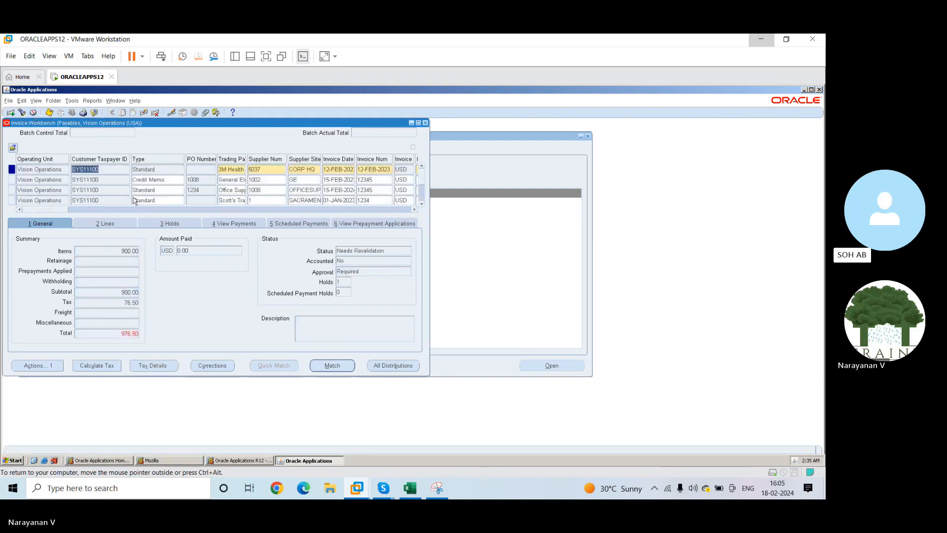
Start a new single request for the Invoice Validation program
click(37, 101)
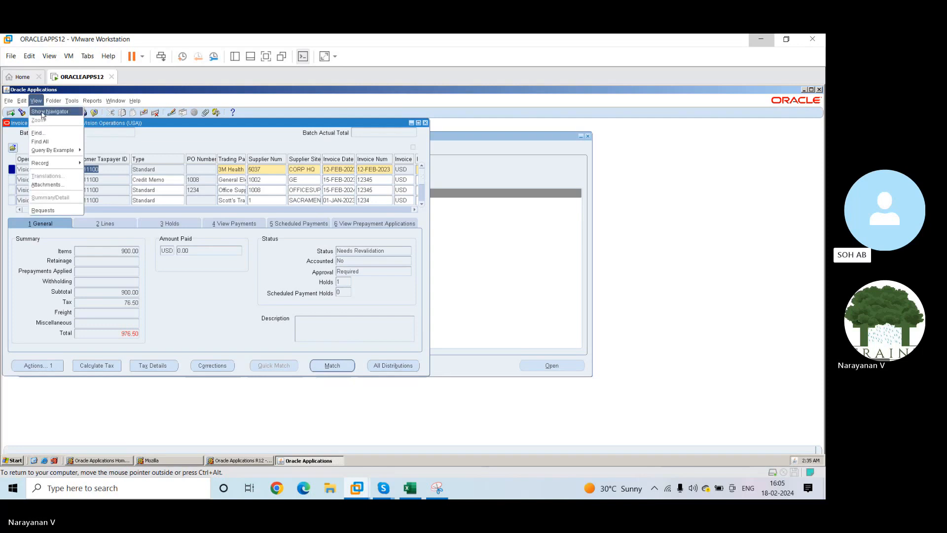
click(43, 211)
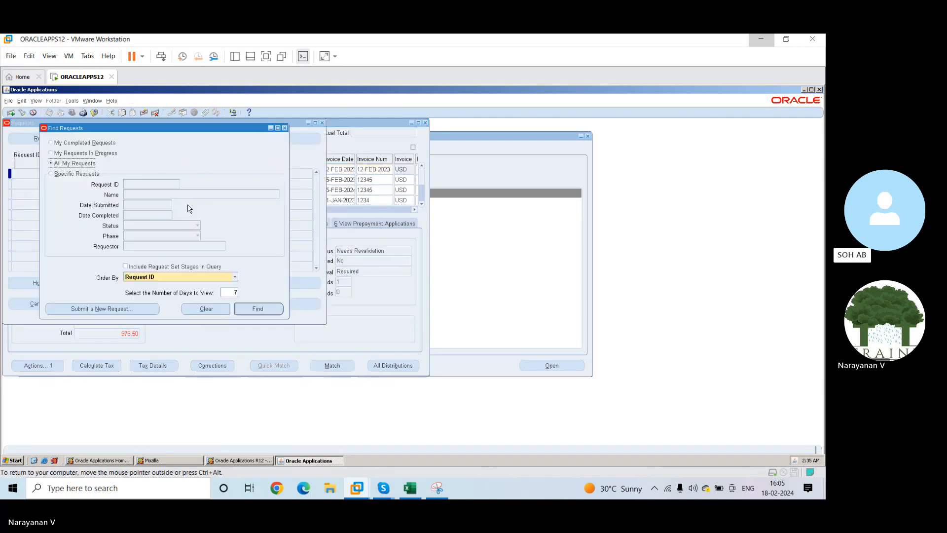
click(110, 309)
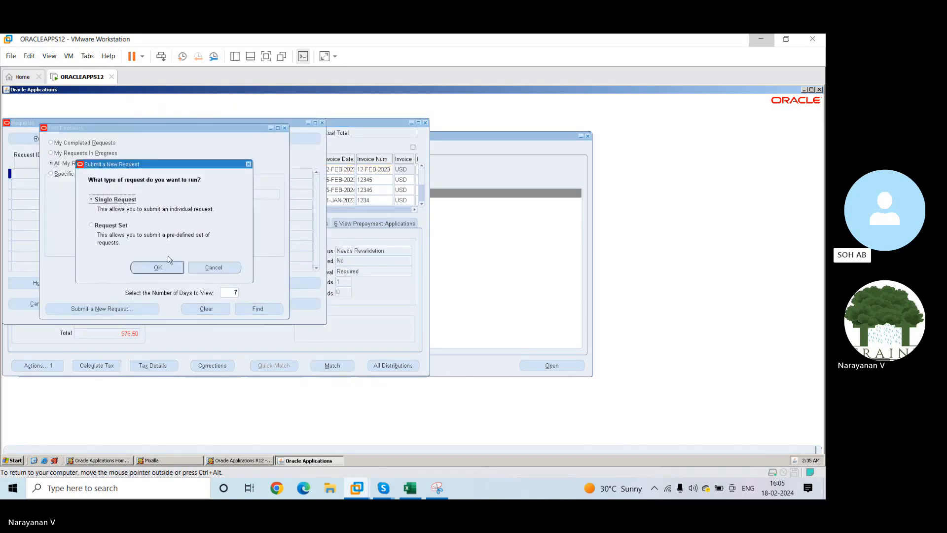
click(156, 270)
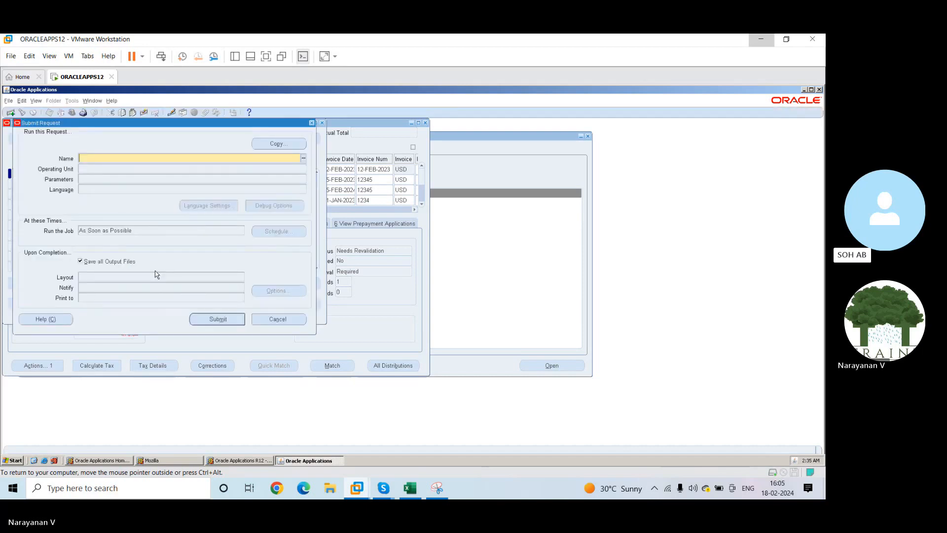
text(invoice validation)
key(Tab)
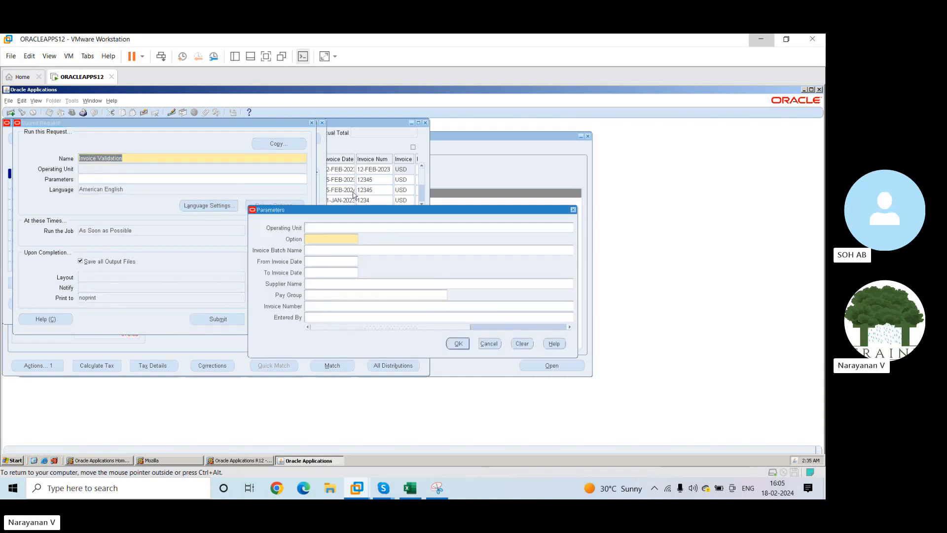
Submit the Invoice Validation request for operating unit Vision Operations with option All, without submitting another request
text(vison)
key(Tab)
text(a)
key(Tab)
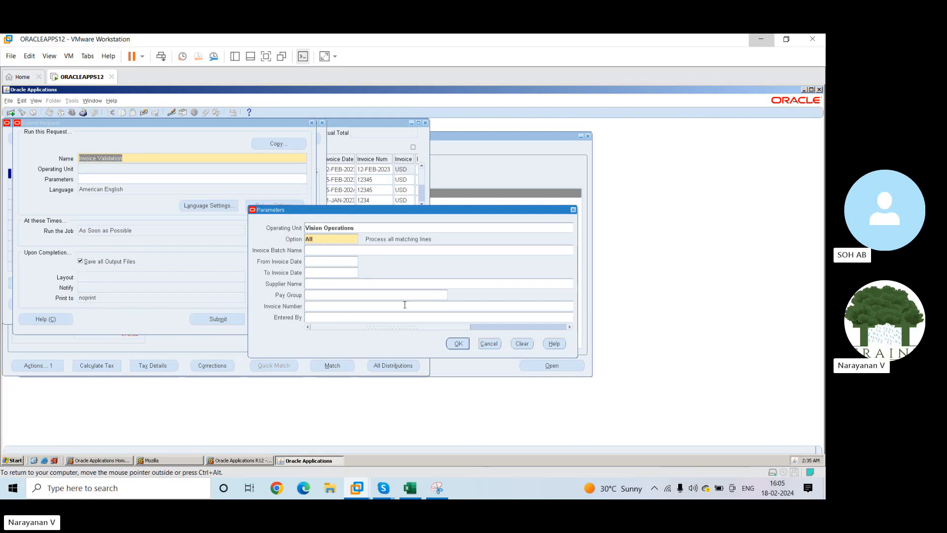
click(459, 344)
click(225, 321)
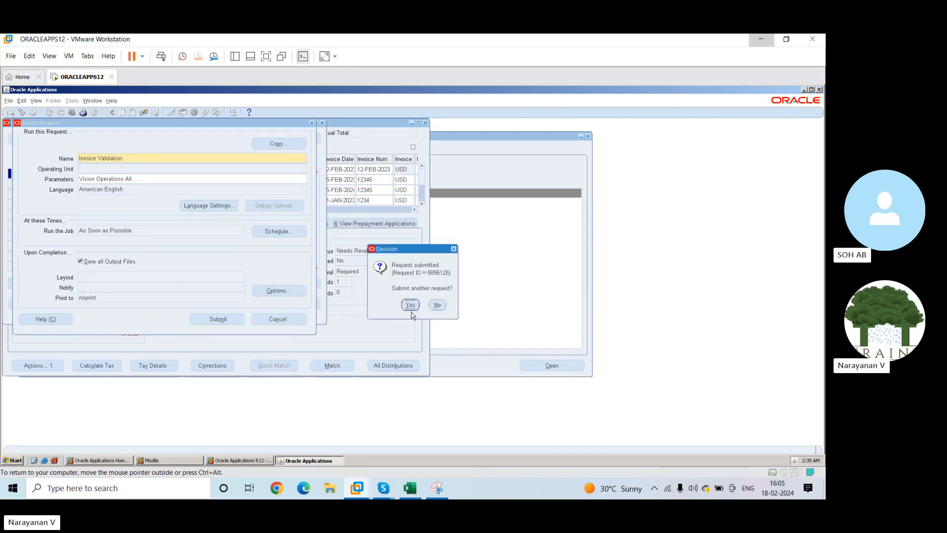
click(435, 305)
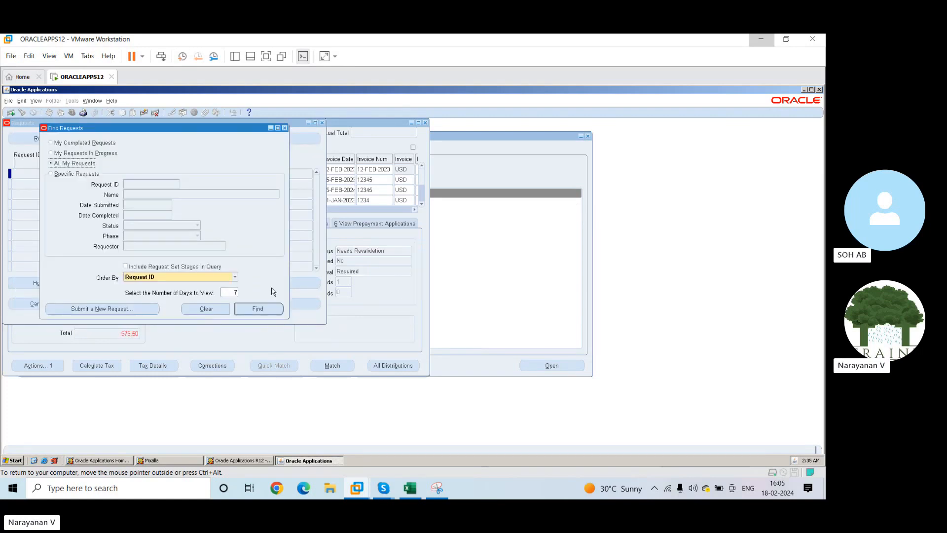
List all of my requests, refresh until the new Invoice Validation request is completed, and close the list
click(247, 309)
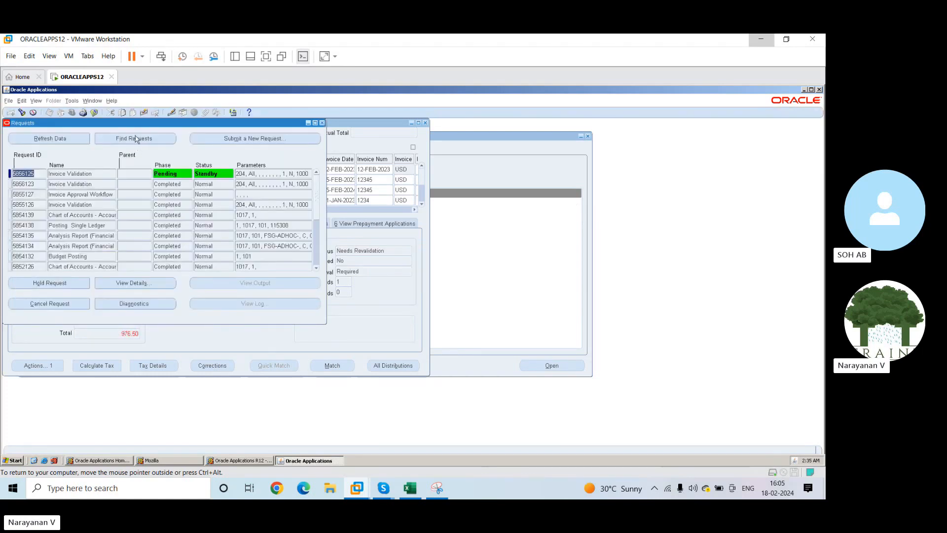
click(70, 137)
click(69, 137)
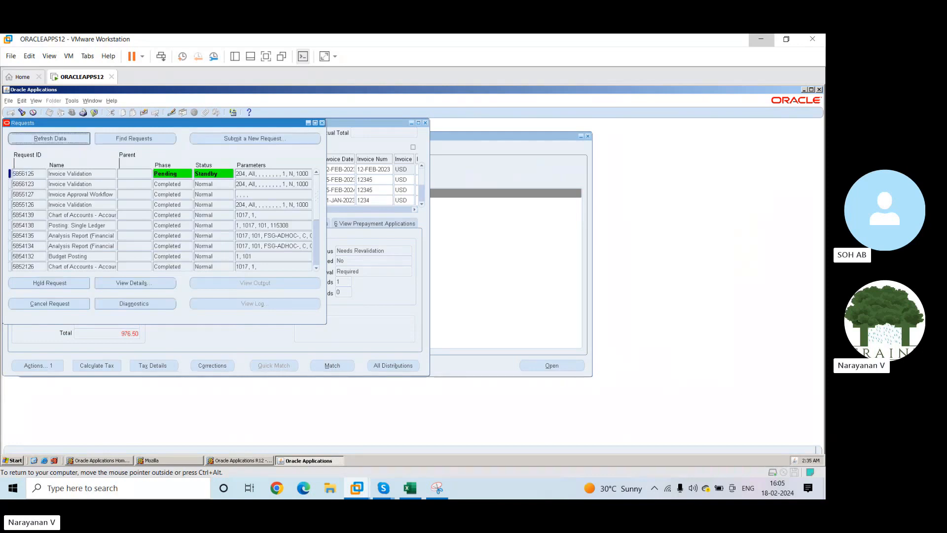
click(70, 138)
click(69, 137)
click(70, 137)
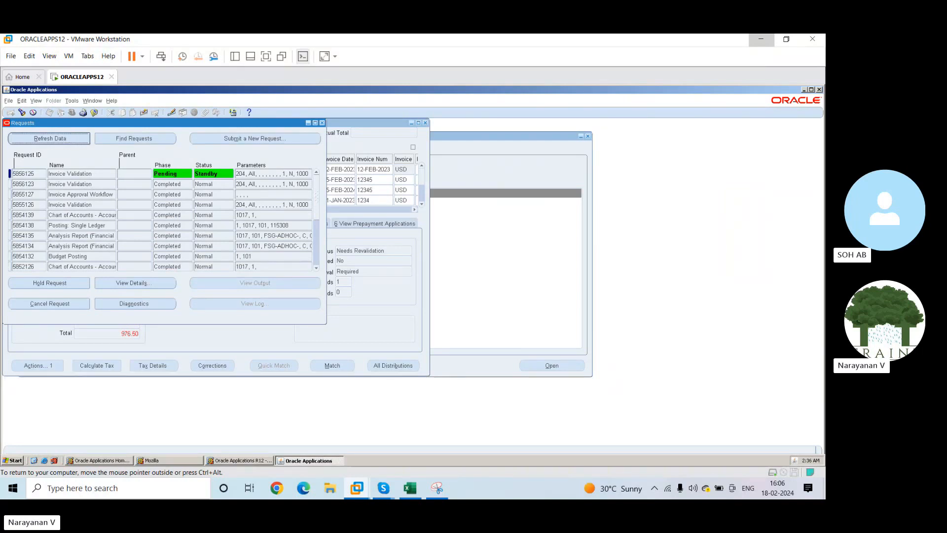
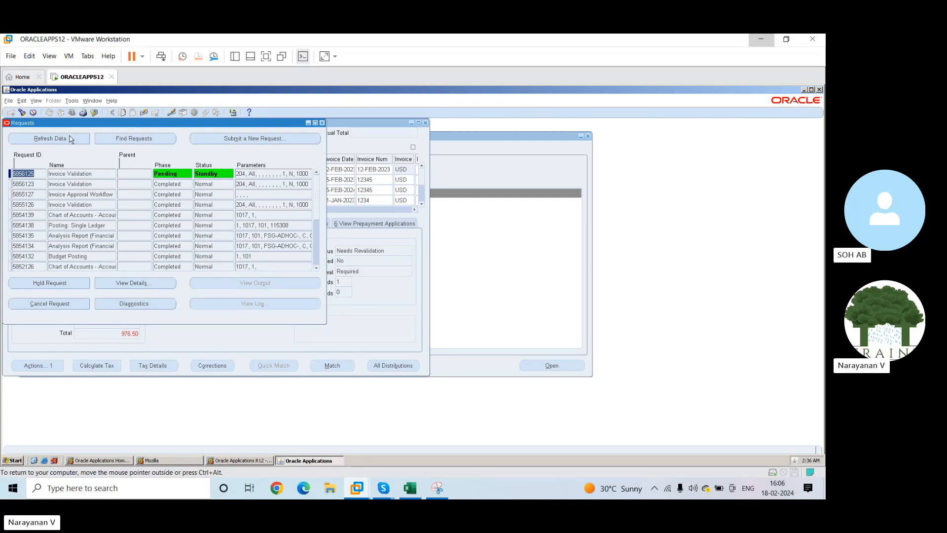
click(70, 138)
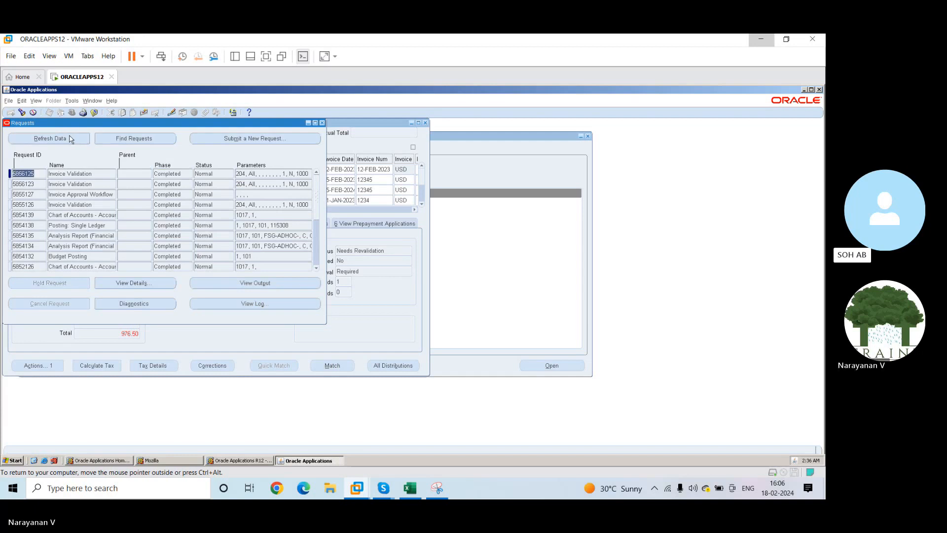
click(321, 122)
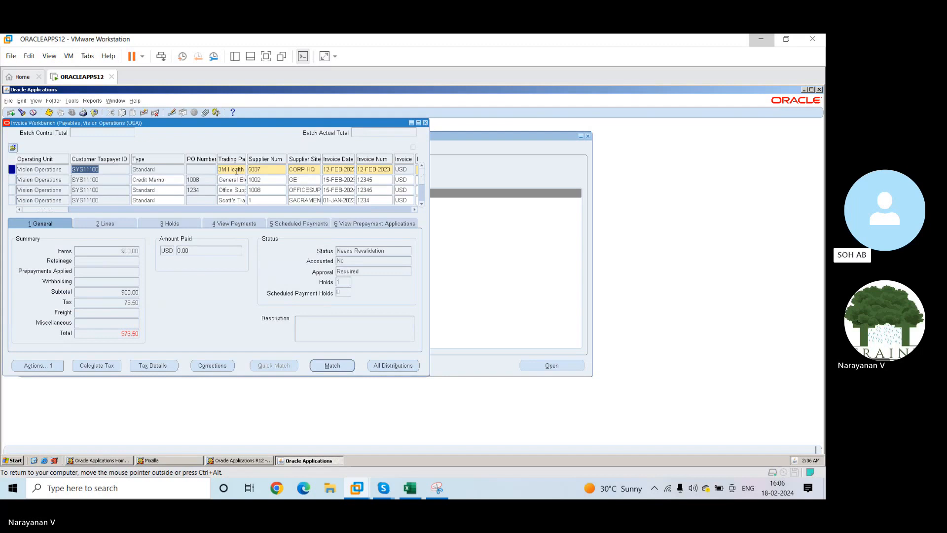
Copy the invoice number of the 3M Health Care invoice, maximize the workbench, and enter query mode
click(367, 169)
key(ctrl+c)
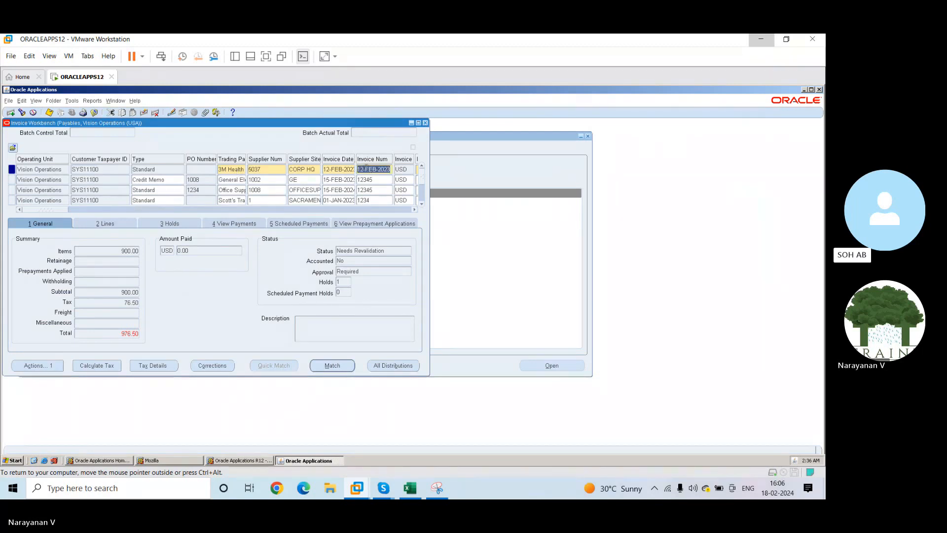
click(417, 124)
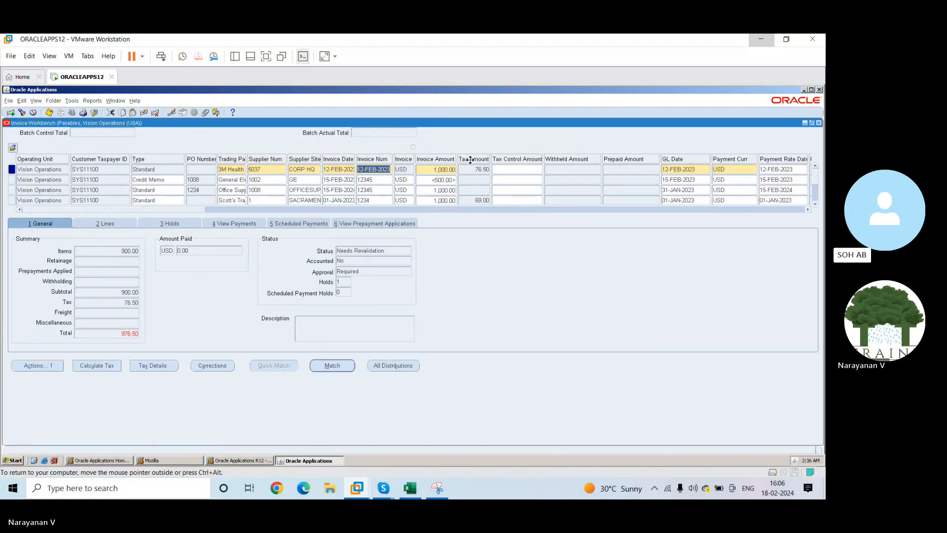
key(F11)
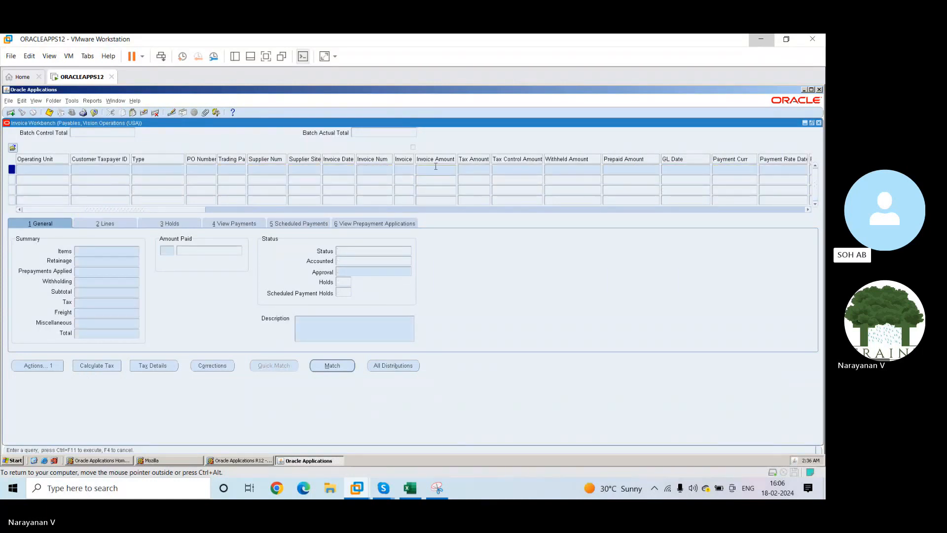
click(407, 167)
text(B-2033)
double_click(408, 171)
key(BackSpace)
Query the invoice by its copied number 12-FEB-2023 and check its scheduled payments
click(375, 168)
key(ctrl+v)
key(ctrl+F11)
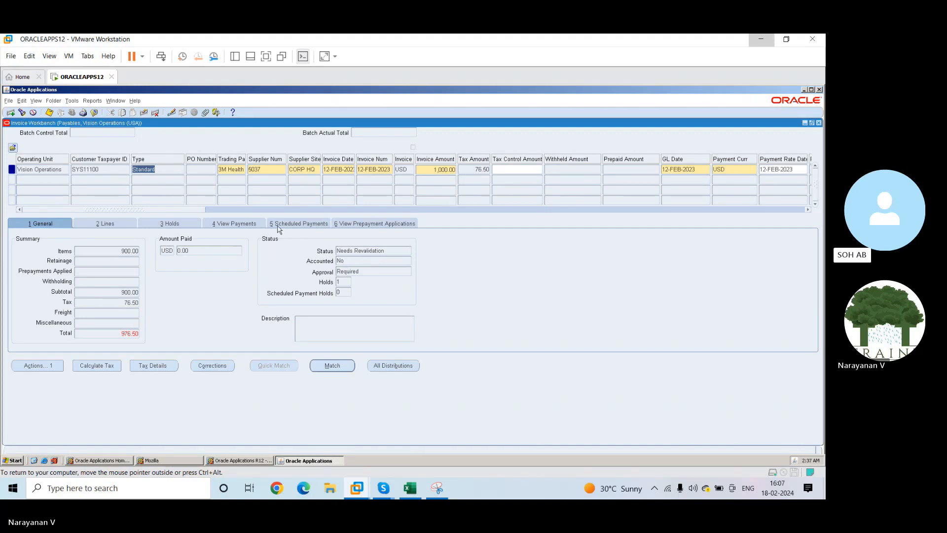
click(300, 223)
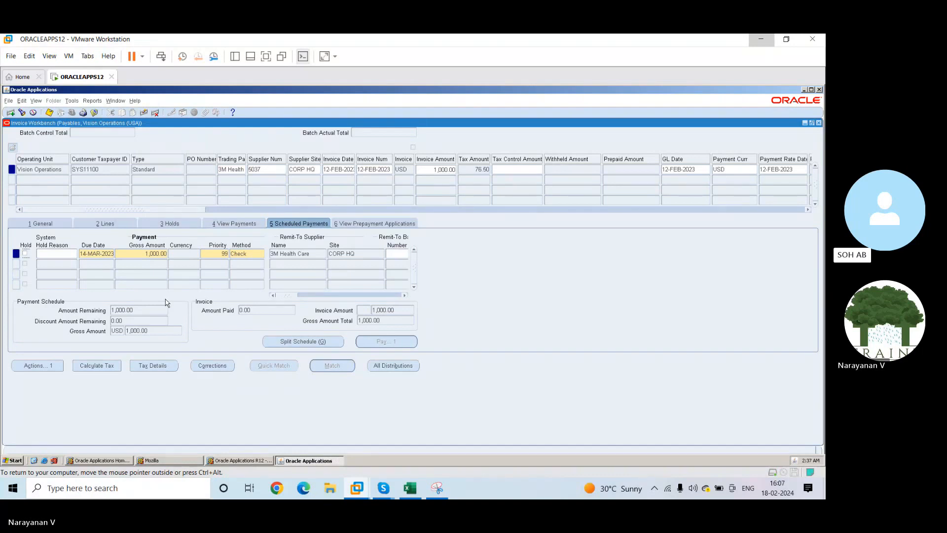
Check the 3M Health Care invoice's payments, holds, lines and general summary, and open and close its purchase order matching search
click(241, 226)
click(159, 220)
click(119, 226)
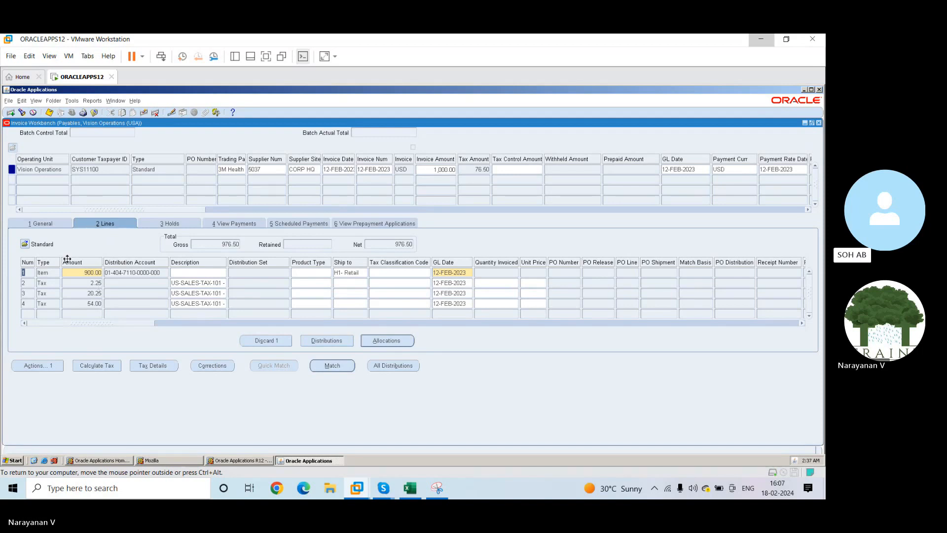
click(53, 222)
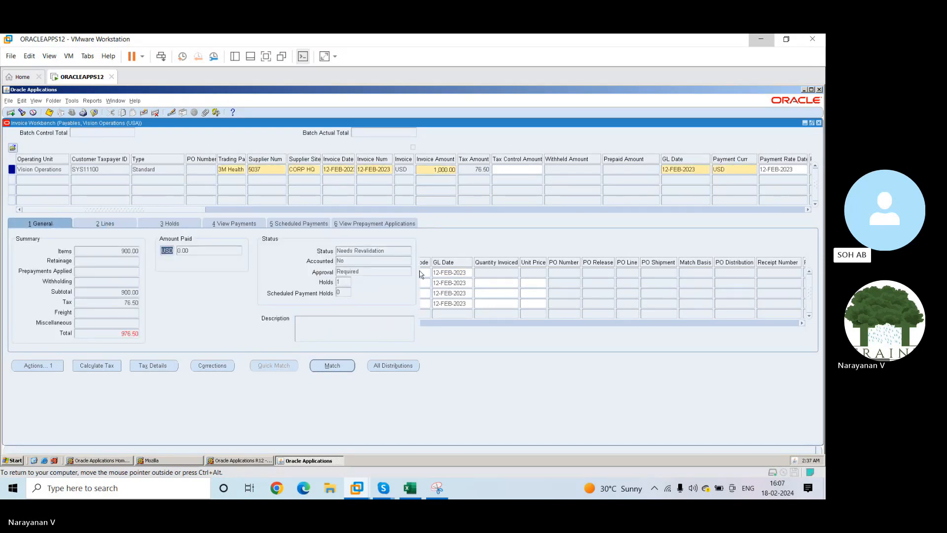
click(338, 365)
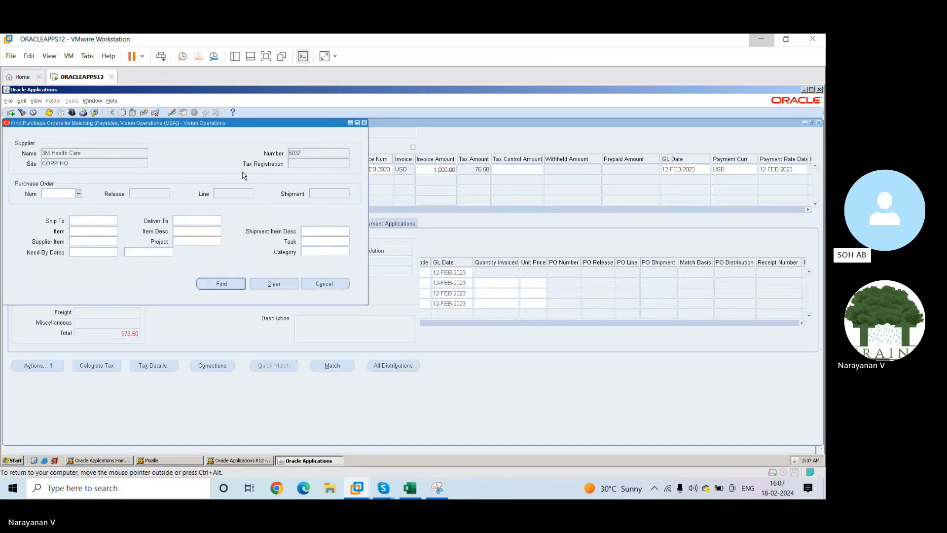
click(365, 123)
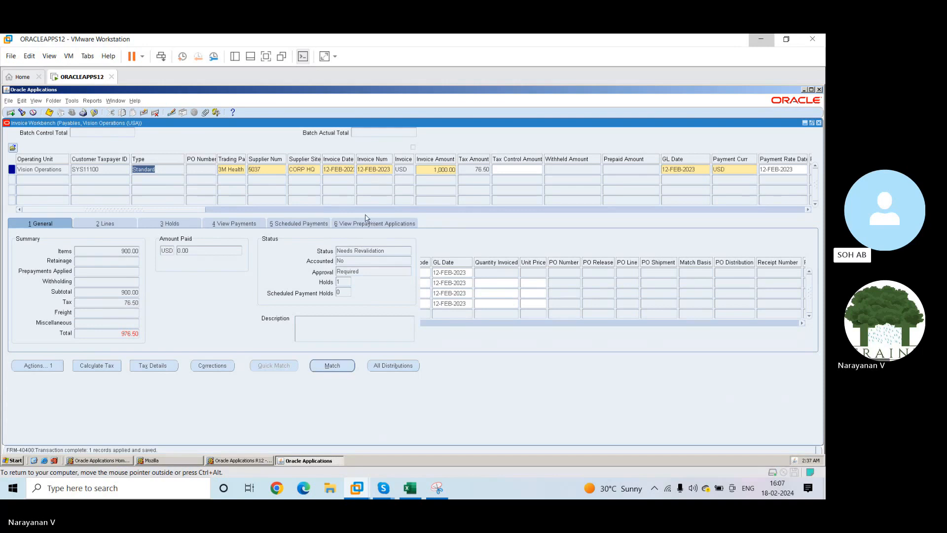
Run the Validate and Validate Related Invoices actions on the 3M Health Care invoice
click(39, 366)
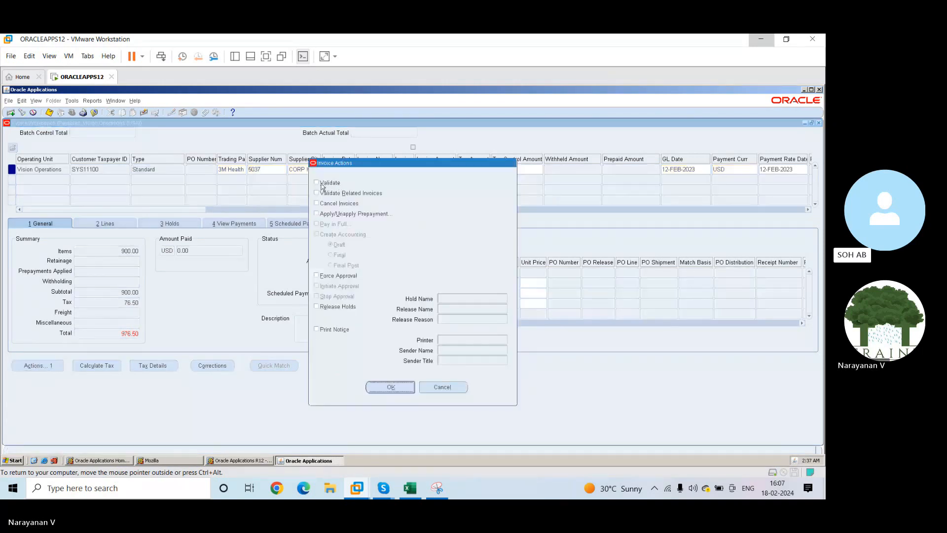
click(316, 183)
click(317, 192)
click(393, 386)
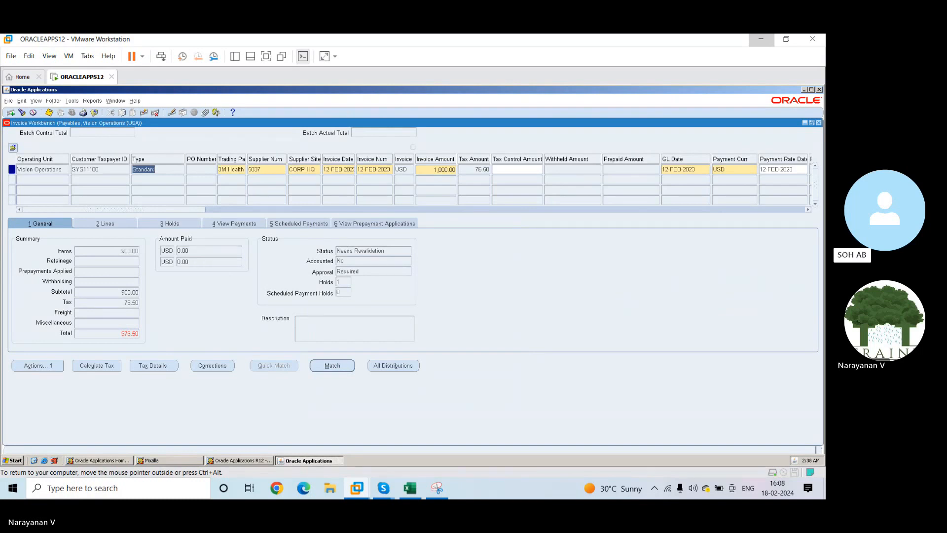
Find 3M Health Care's invoices by its supplier number and run the same search again
click(22, 113)
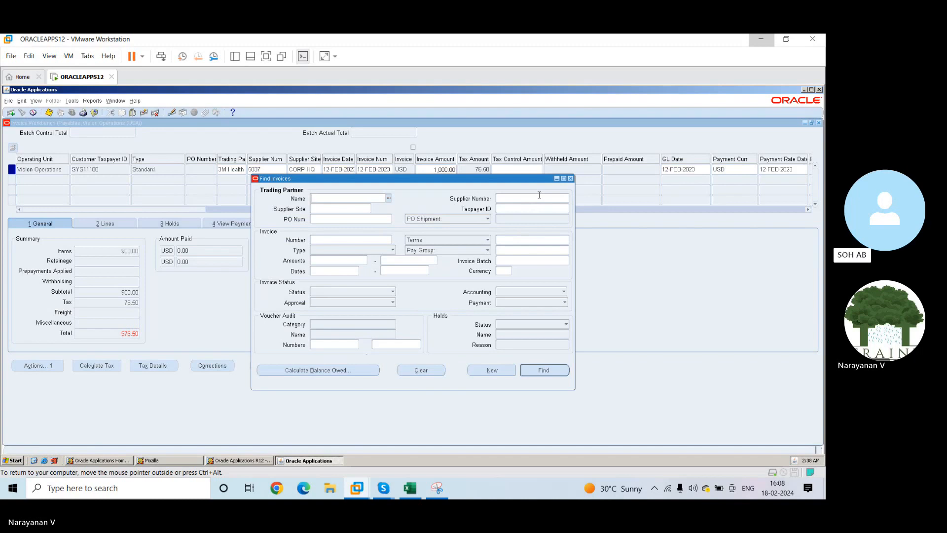
click(525, 197)
text(50)
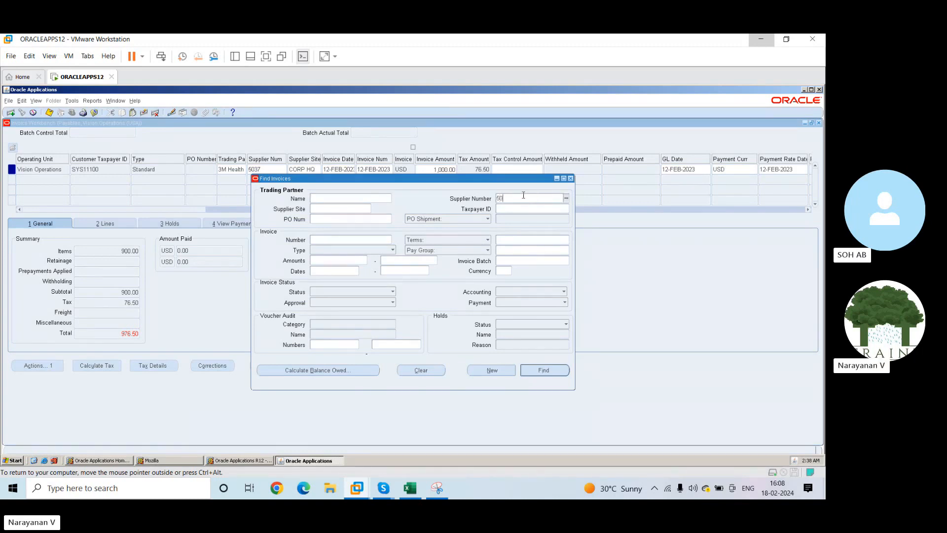
text(37)
key(Tab)
click(545, 369)
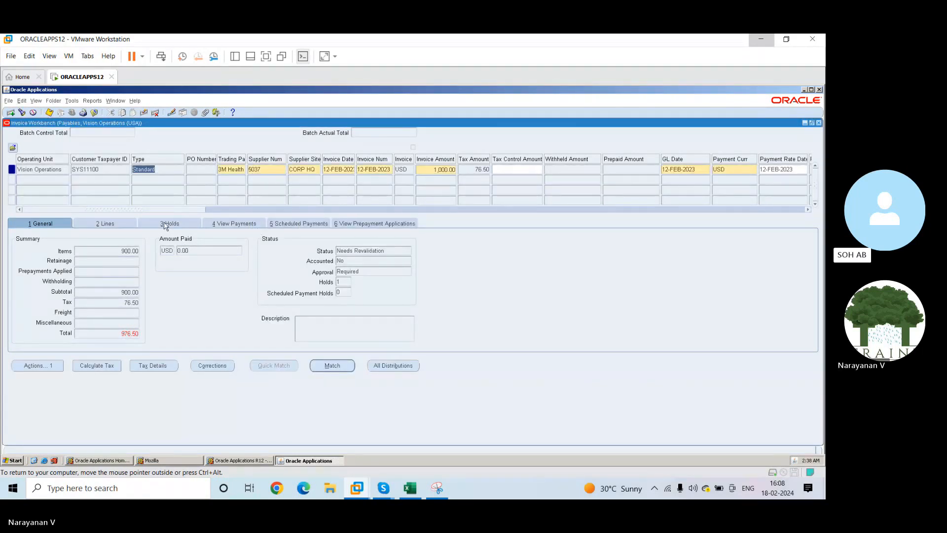
click(23, 113)
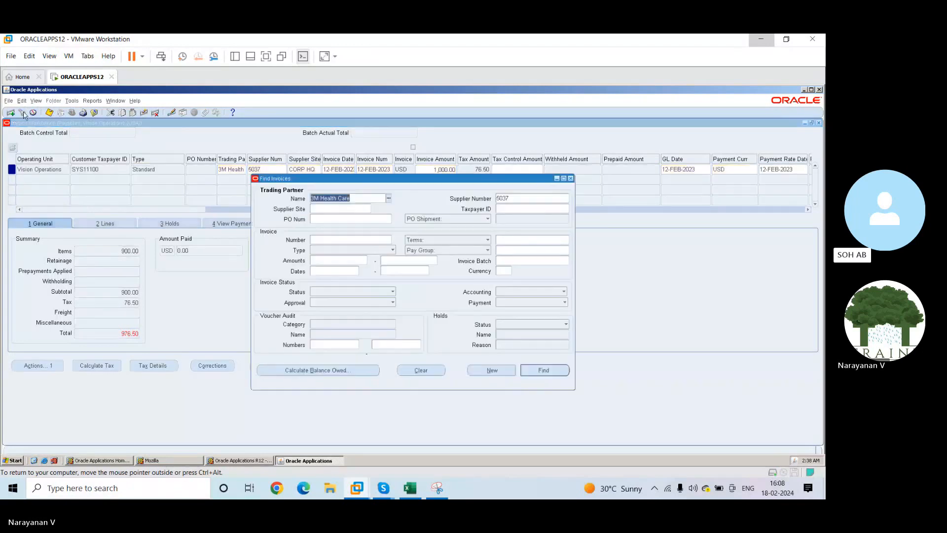
click(544, 370)
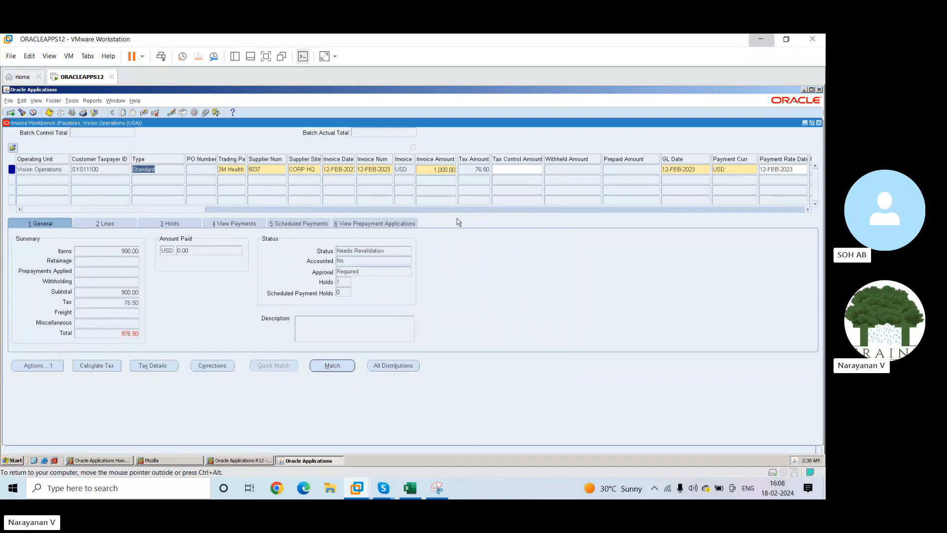
Query all invoices whose invoice number matches 1%
key(F11)
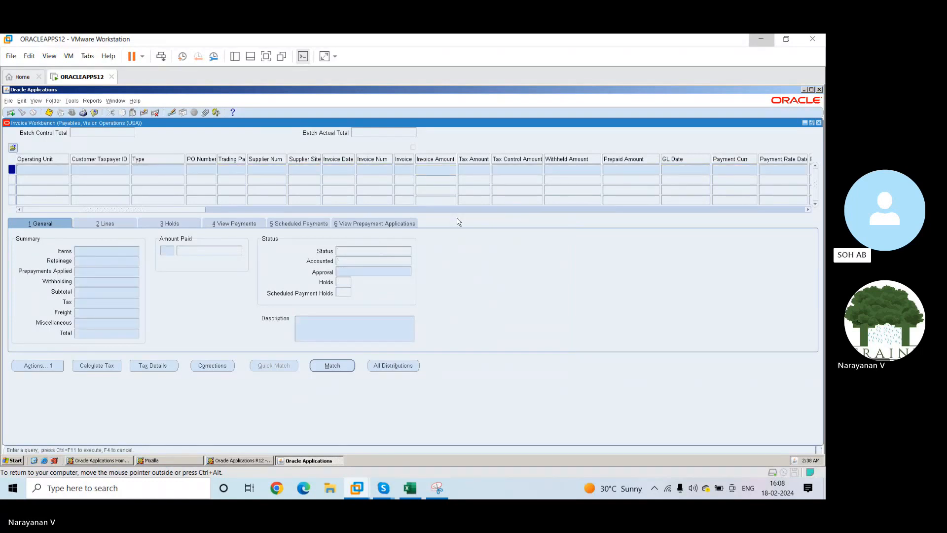
click(373, 168)
text(1%)
key(ctrl+F11)
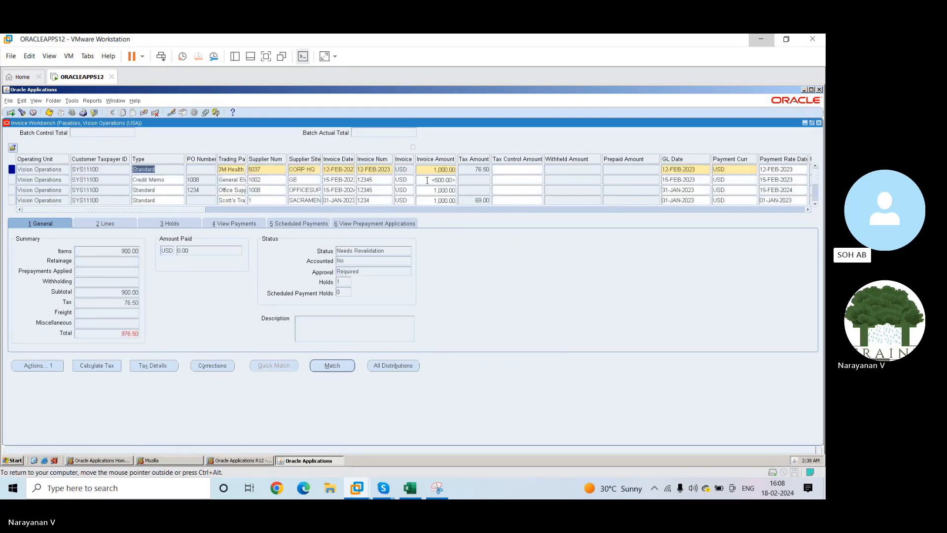
Go through the queried invoices one by one down to the GE Capital invoice, comparing their validation statuses
click(372, 179)
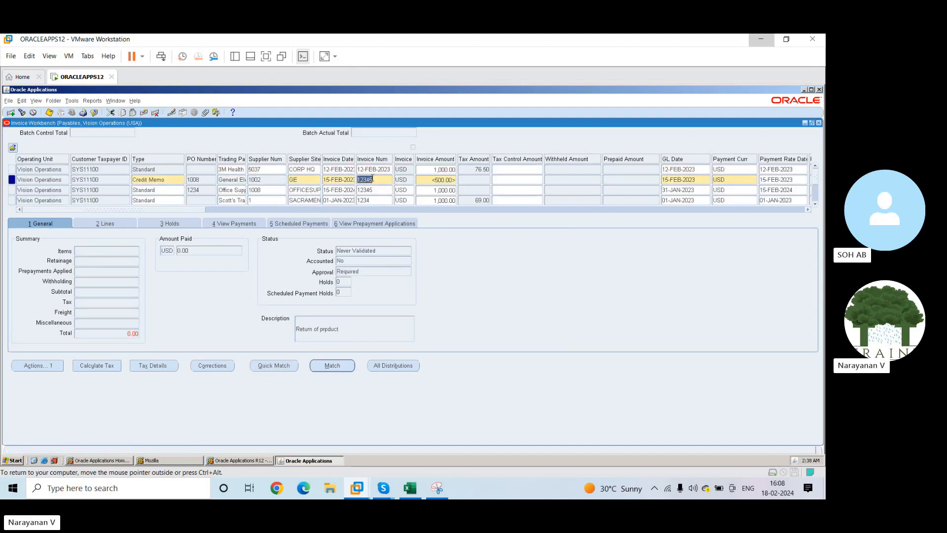
key(Up)
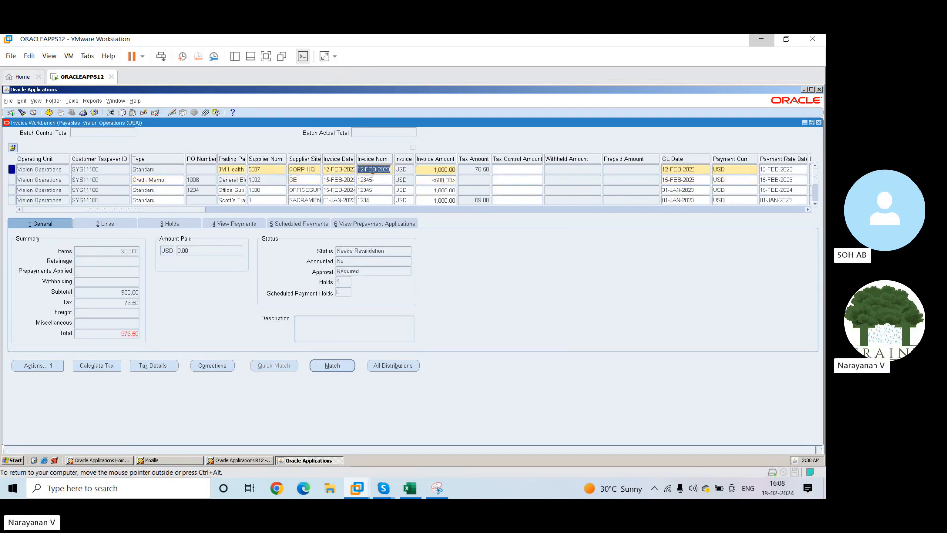
click(373, 179)
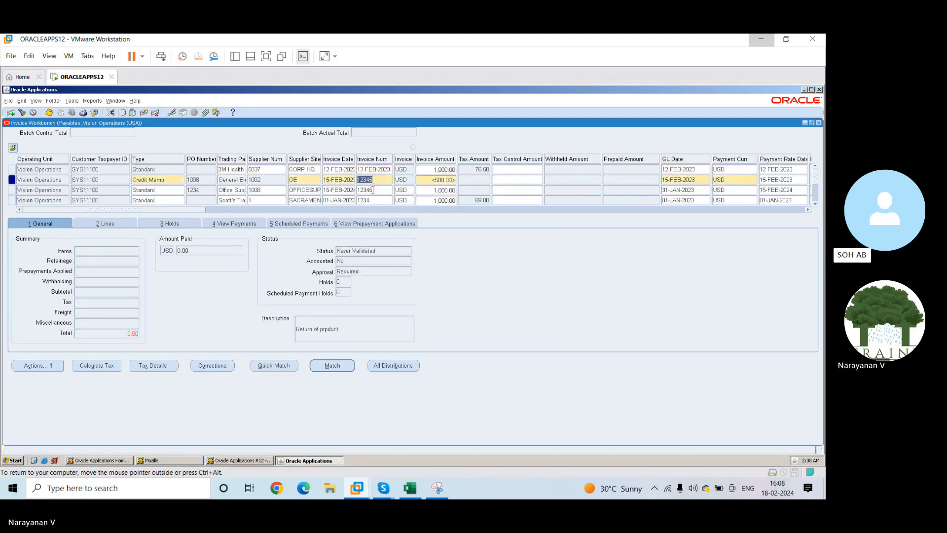
click(373, 190)
click(374, 199)
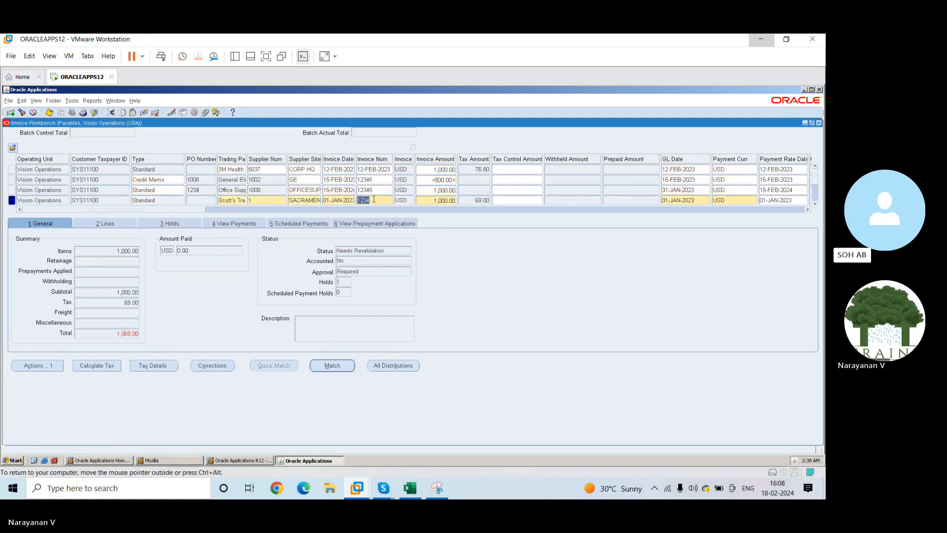
key(Down)
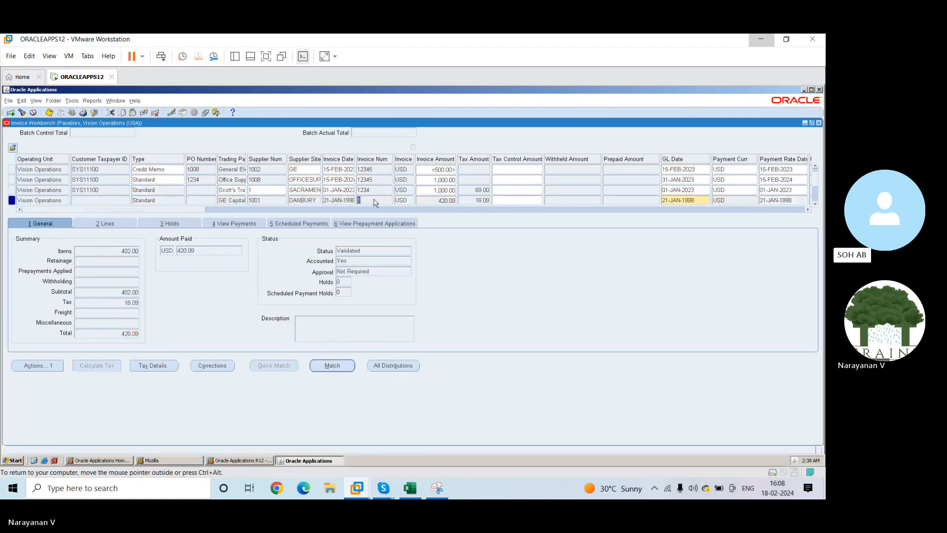
Examine the GE Capital invoice's payments, holds, lines and general summary
click(233, 225)
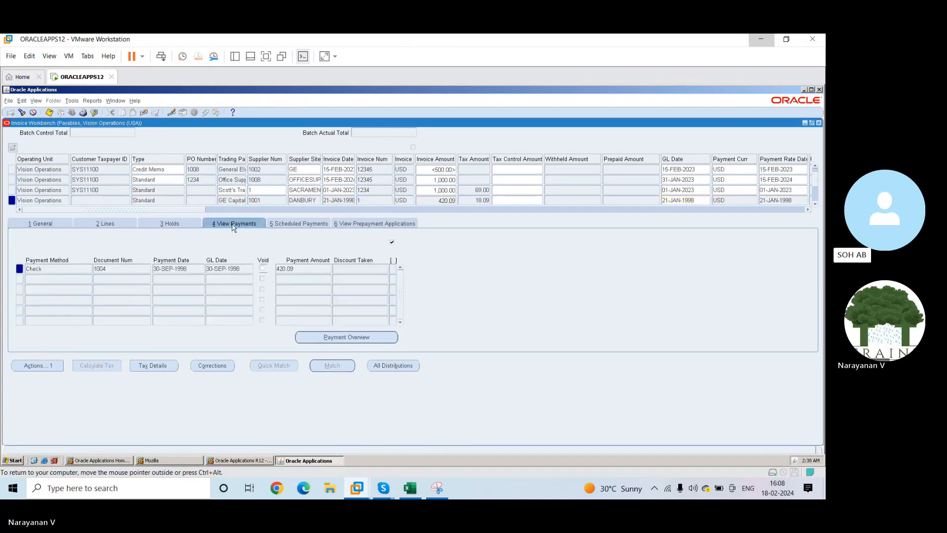
click(186, 224)
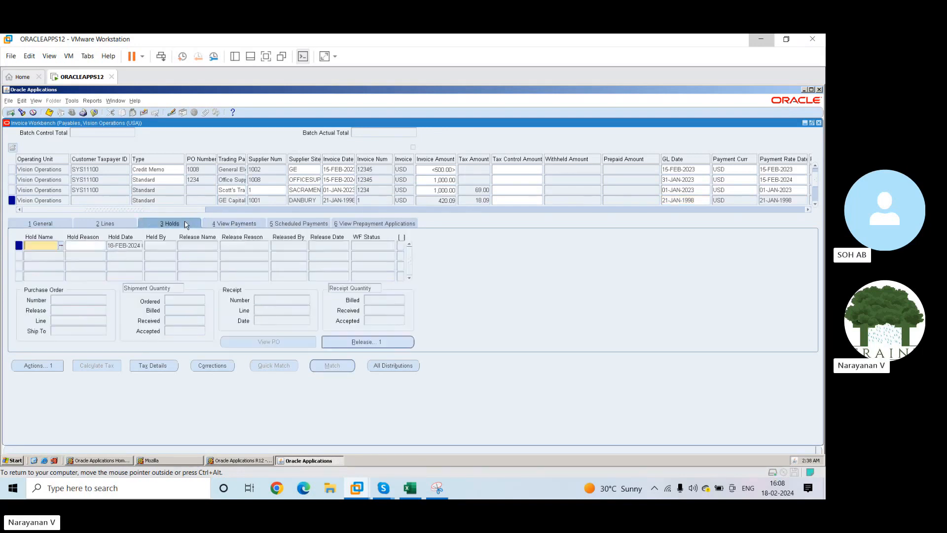
click(122, 227)
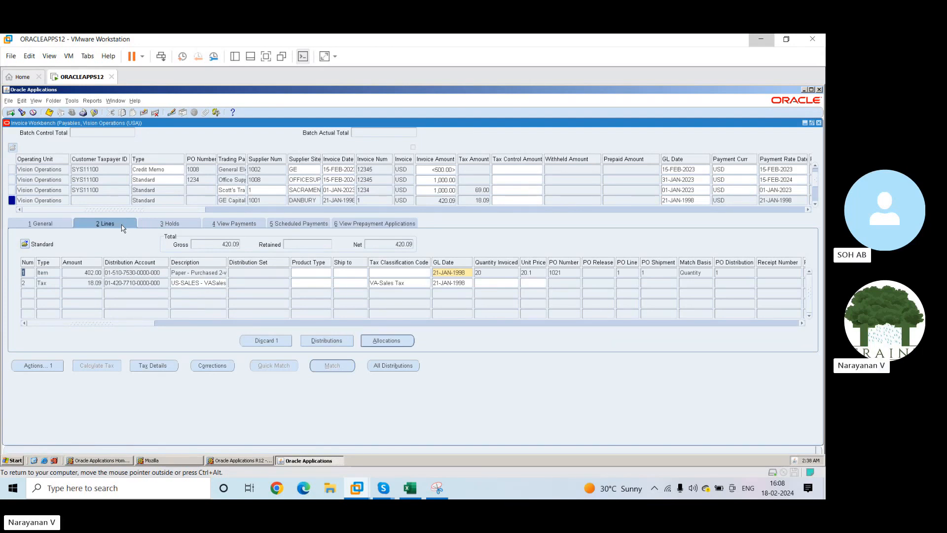
click(34, 224)
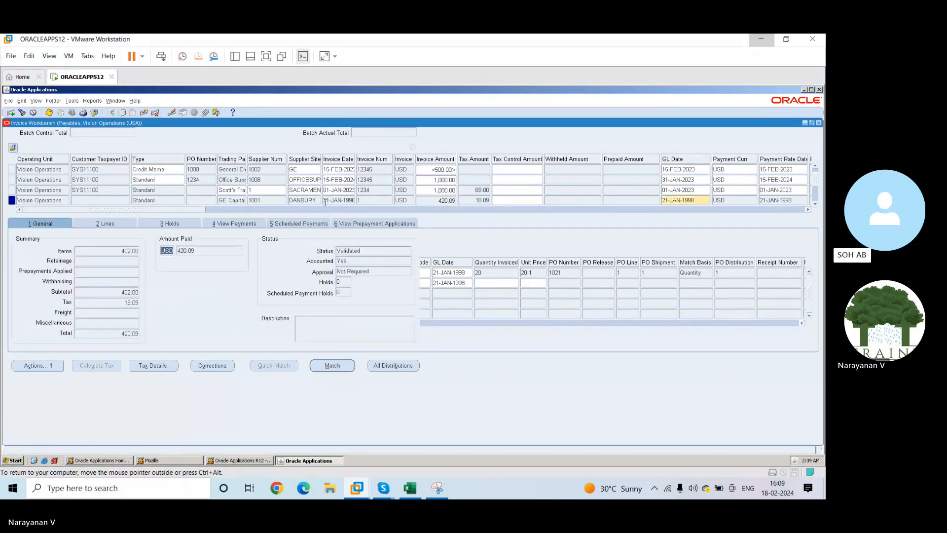
click(308, 200)
click(816, 205)
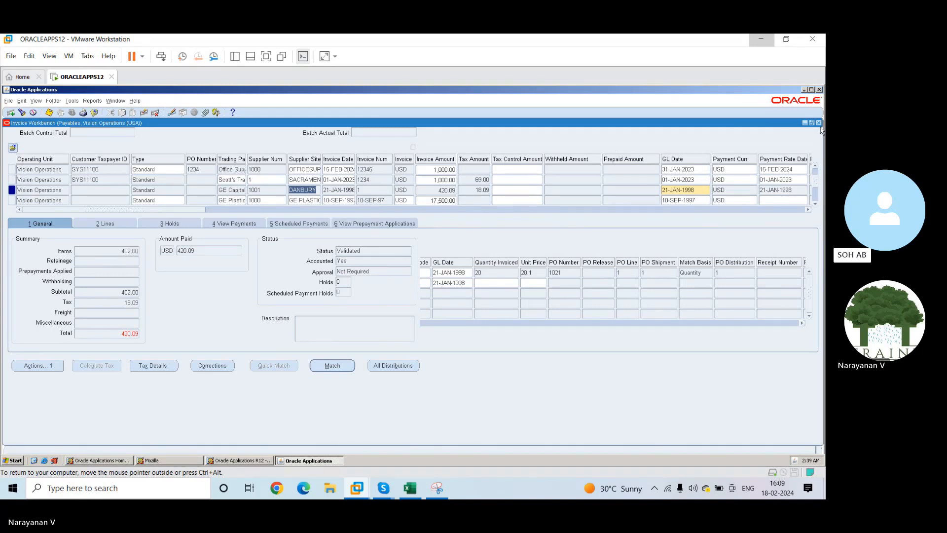
Close the Invoice Workbench and choose the Payables, Vision Operations (USA) responsibility again by searching for pay
click(819, 123)
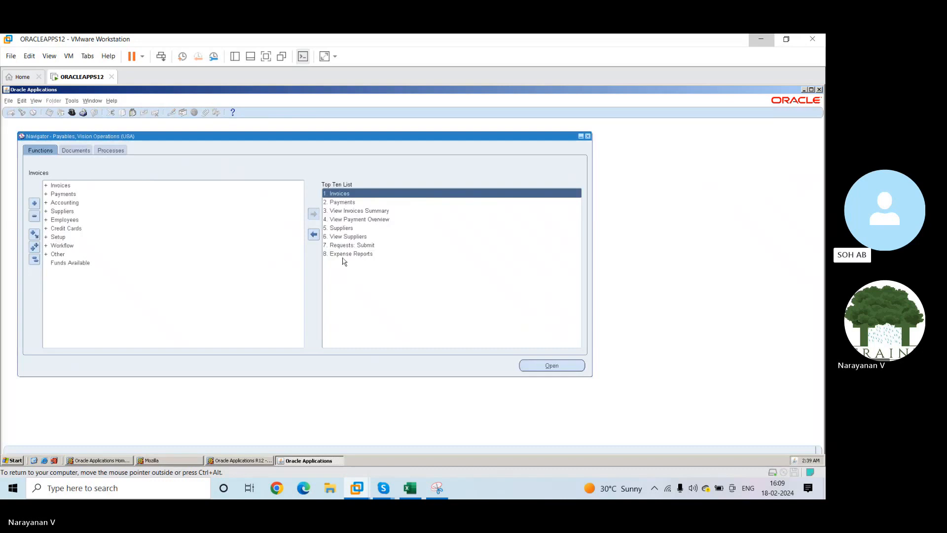
click(71, 113)
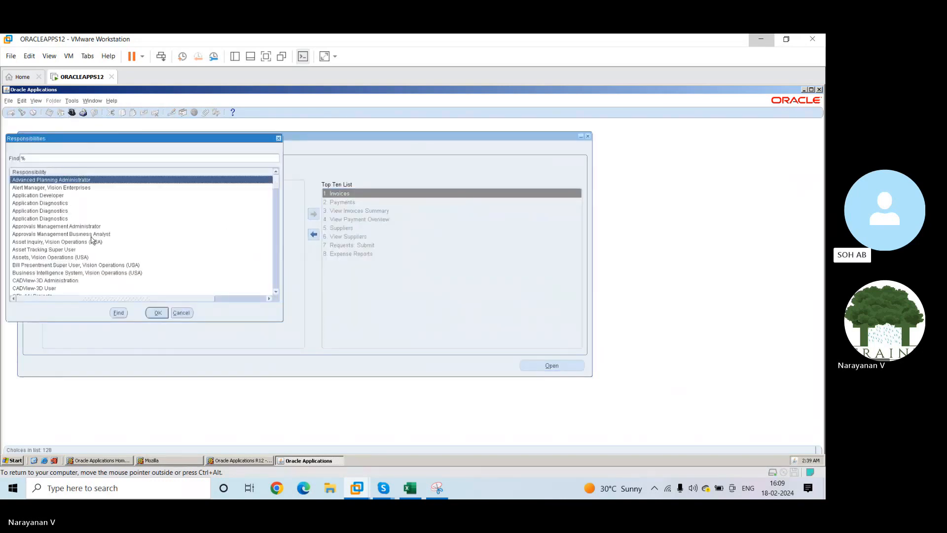
text(pay)
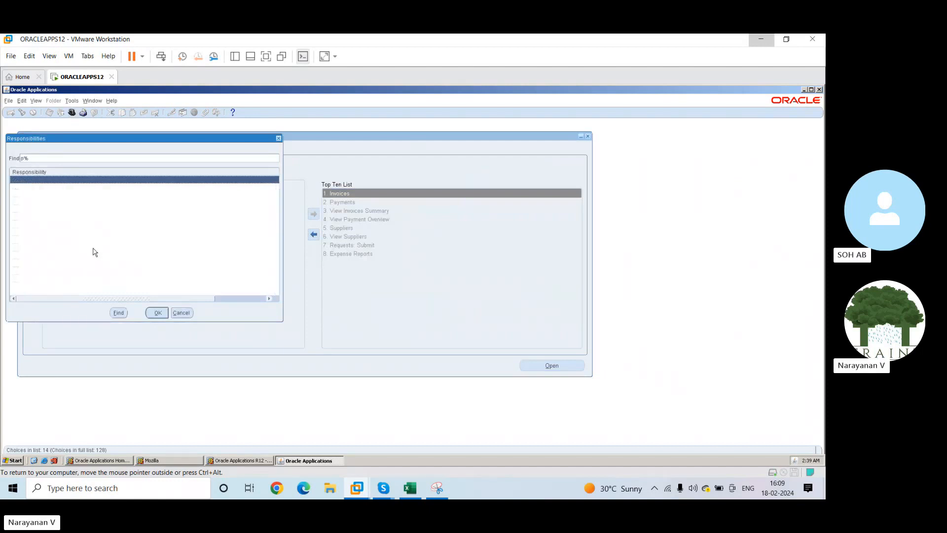
key(Return)
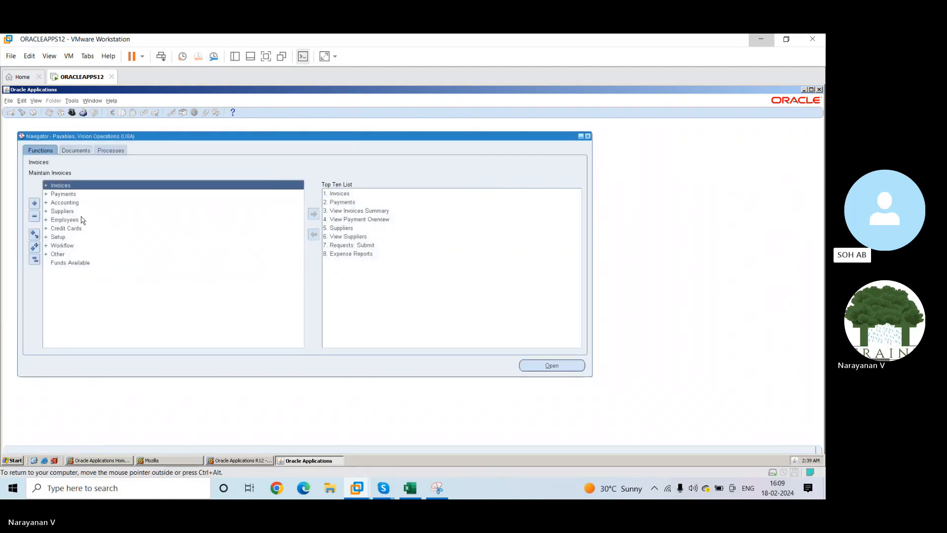
Look through the navigator's Setup functions, expanding the Calendar group and collapsing it again
double_click(59, 237)
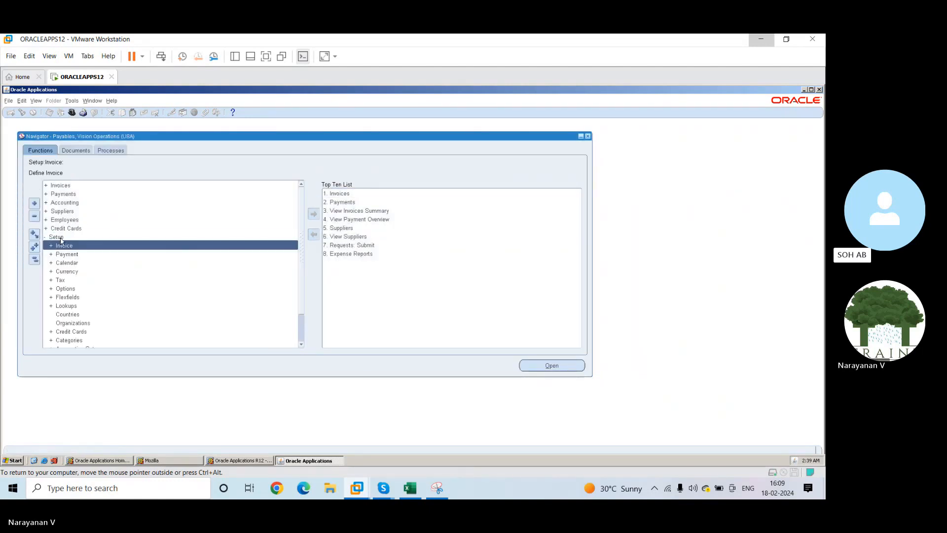
double_click(68, 266)
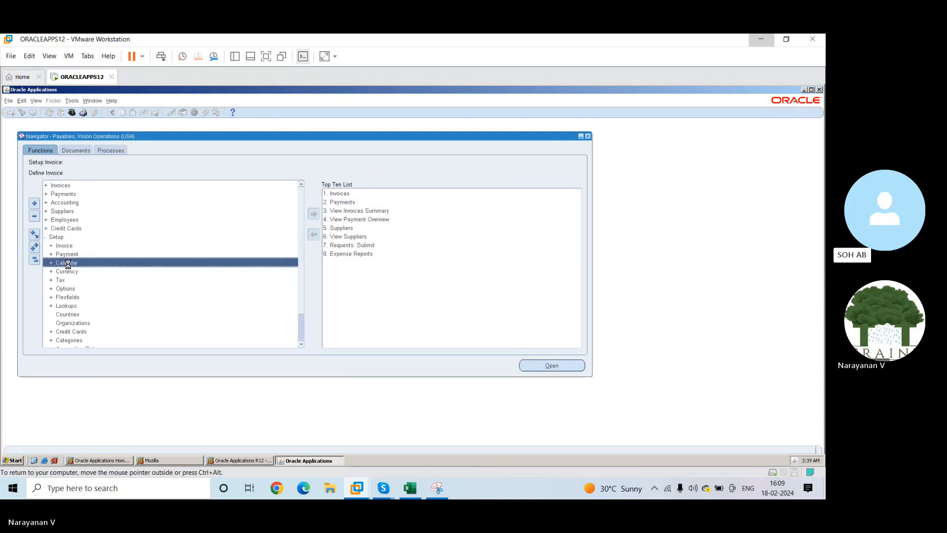
click(301, 344)
click(301, 344)
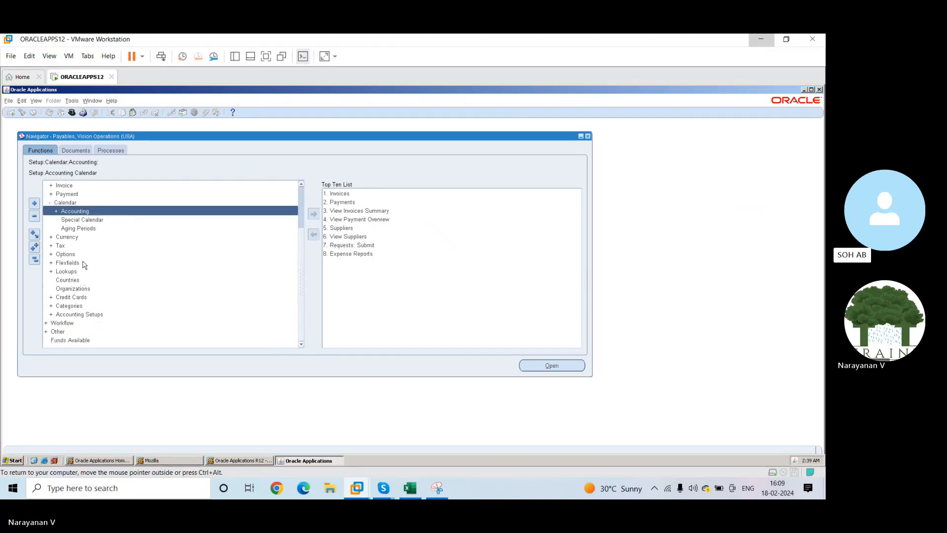
click(49, 204)
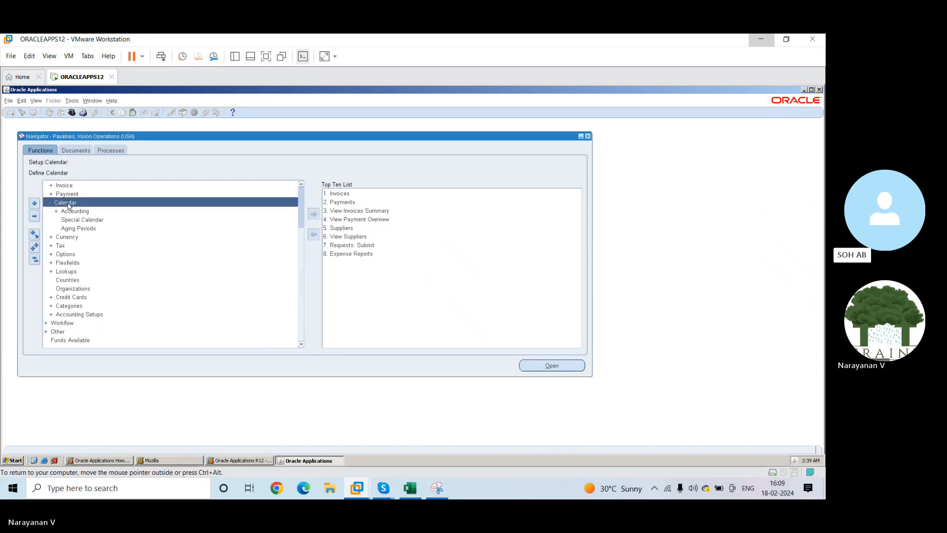
click(50, 203)
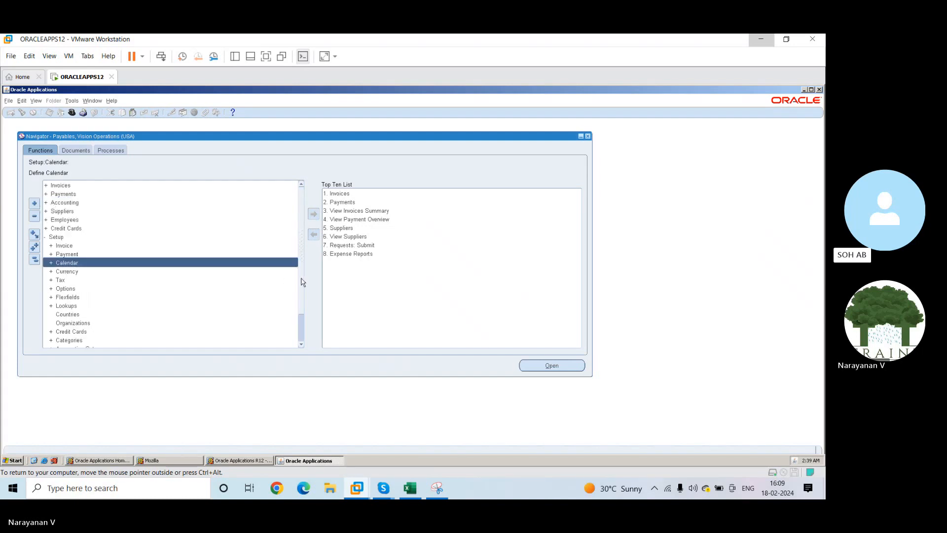
Open a blank Invoice Workbench from the invoice entry functions and maximize it
scroll(303, 282, down, 2)
scroll(302, 222, up, 2)
double_click(62, 196)
click(62, 186)
double_click(62, 187)
double_click(85, 194)
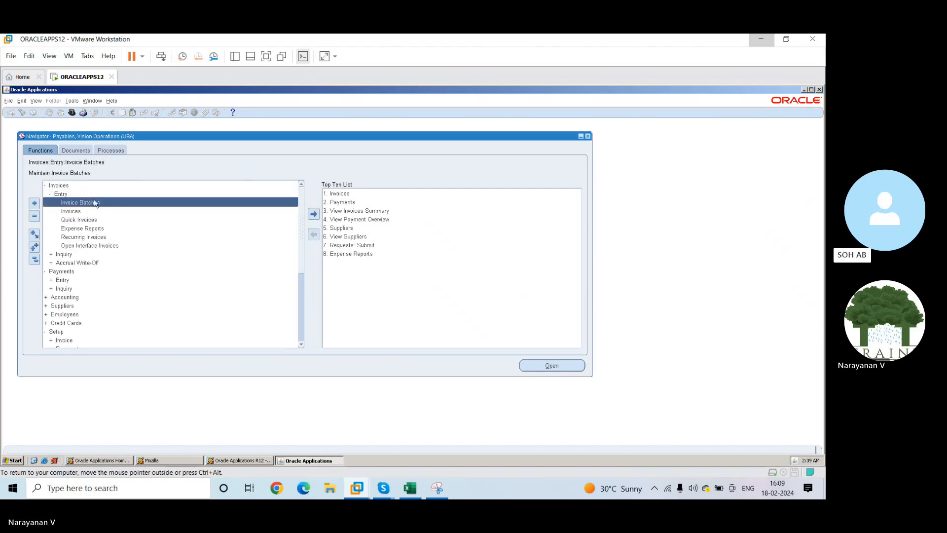
double_click(77, 211)
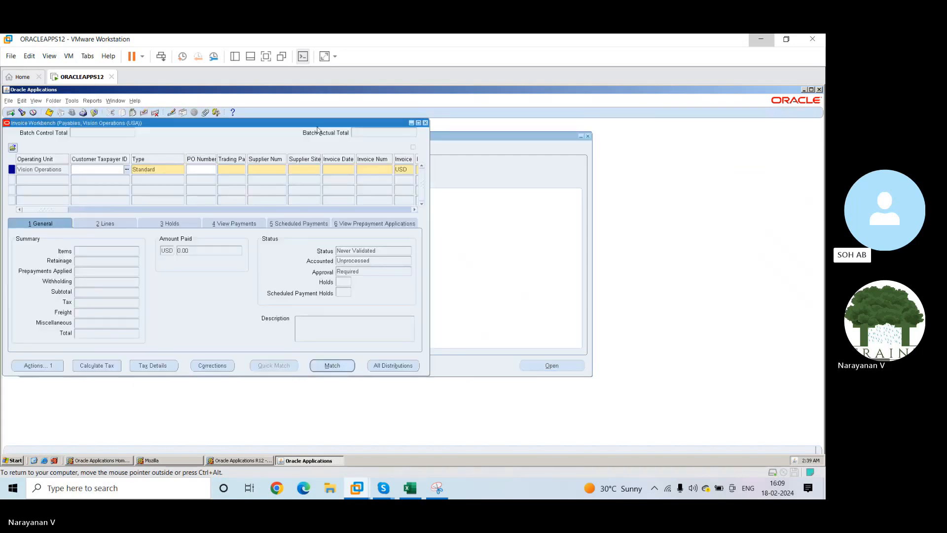
click(418, 122)
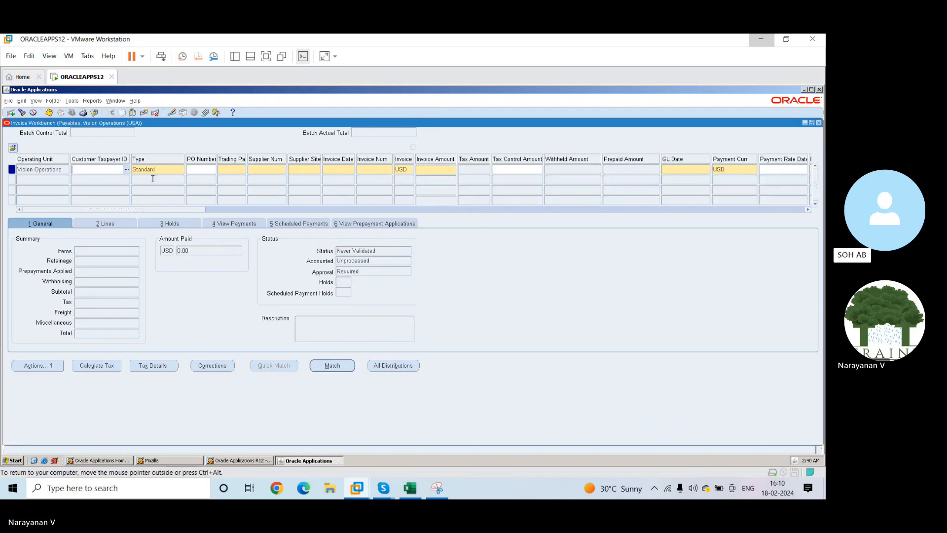
Enter 3M Health as the Standard invoice's trading partner, date it 01-FEB-2023 and accept the caution about the old date
click(228, 168)
text(Sm)
key(Tab)
key(BackSpace)
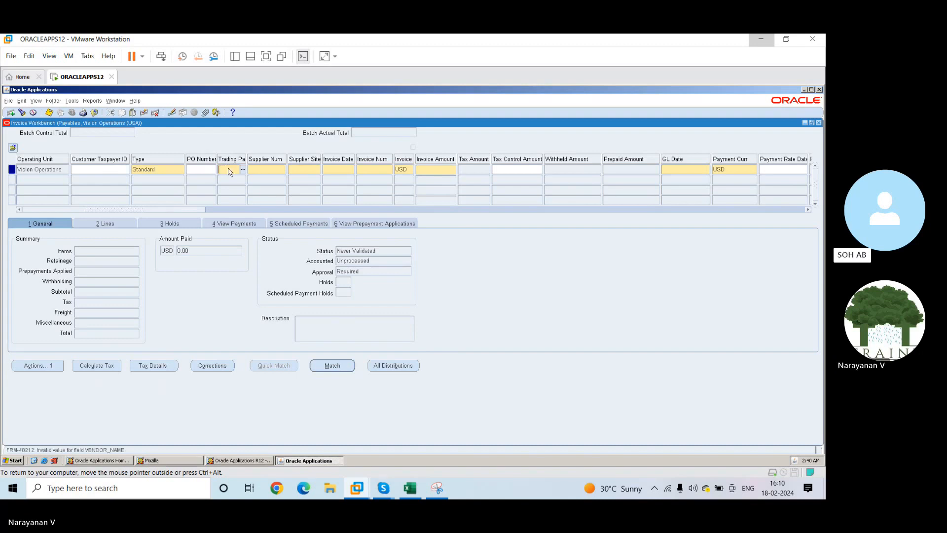
text(M Health)
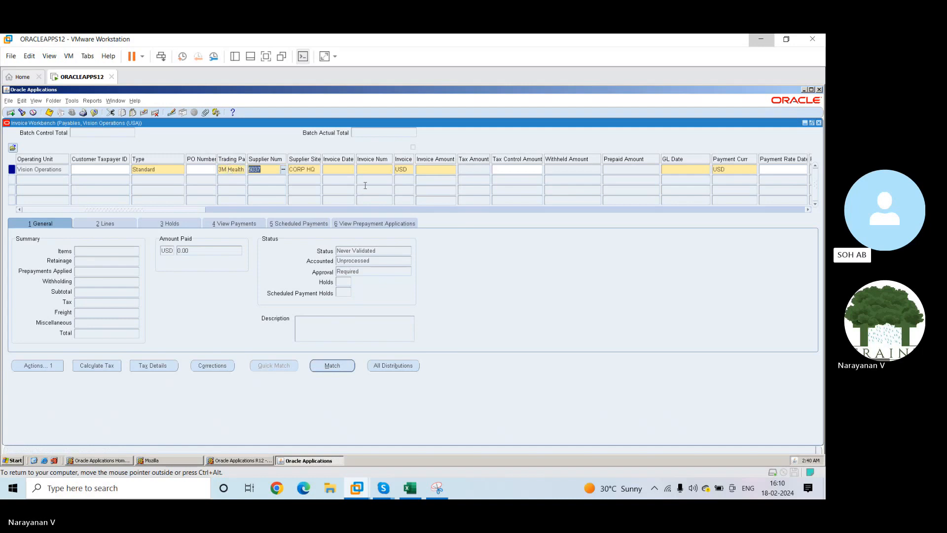
click(340, 170)
text(1-FE)
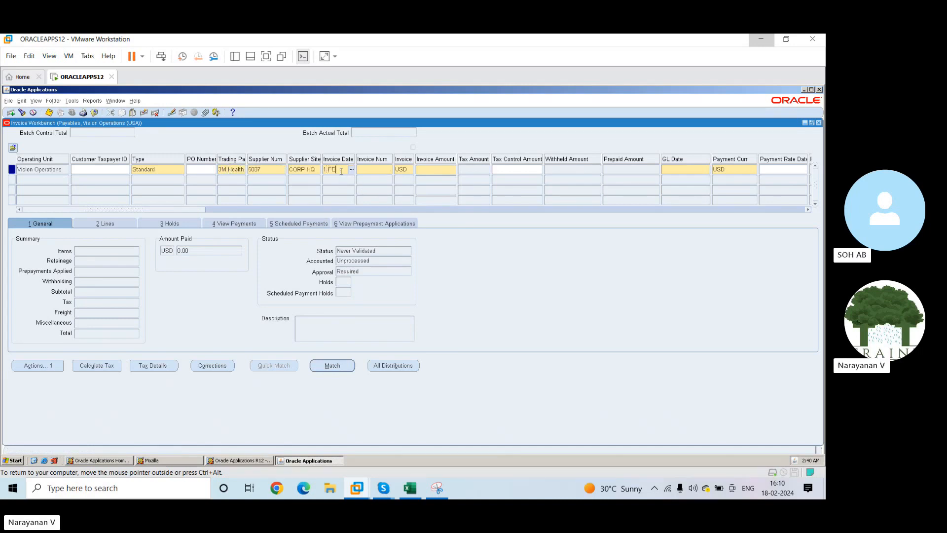
text(B-2023)
key(Tab)
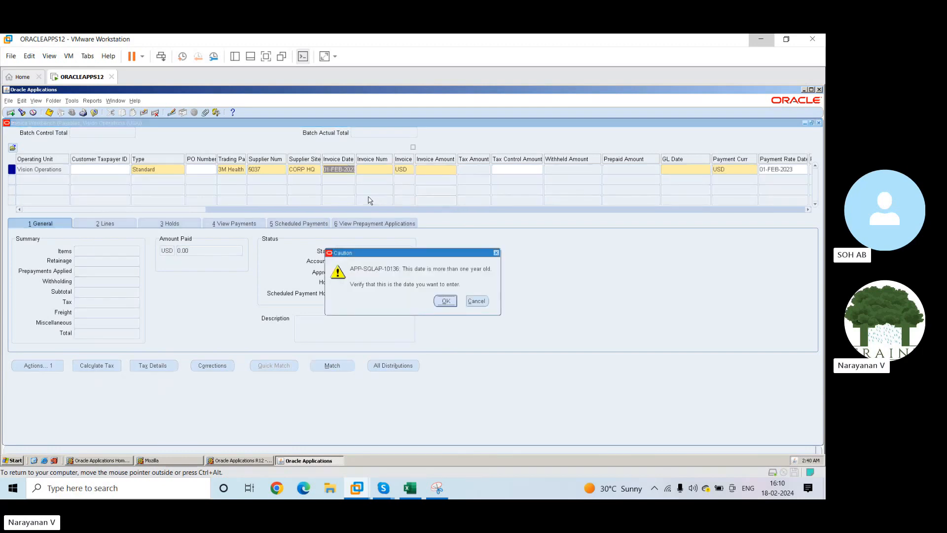
click(446, 302)
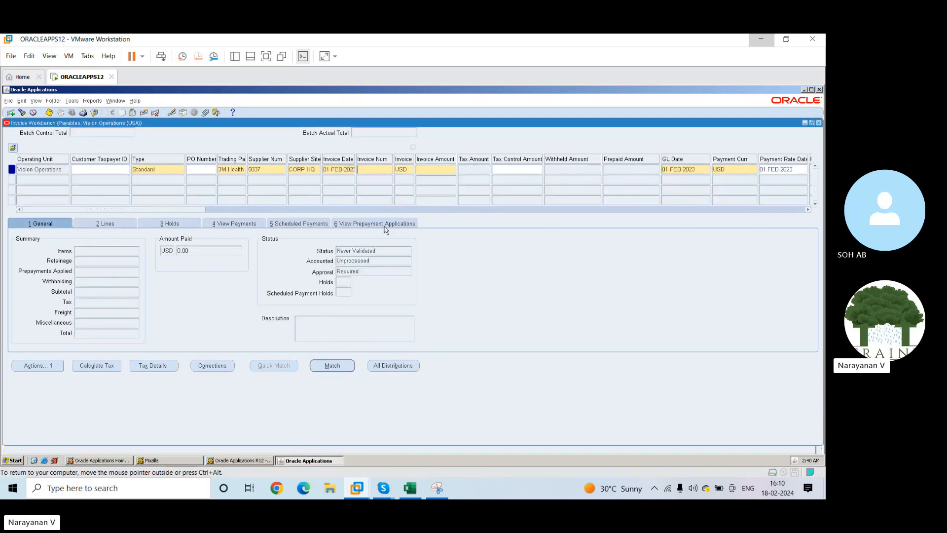
Set the invoice number to 1234 and the invoice amount to 500, and save the invoice
click(381, 169)
text(1234)
key(Tab)
key(Tab)
click(518, 211)
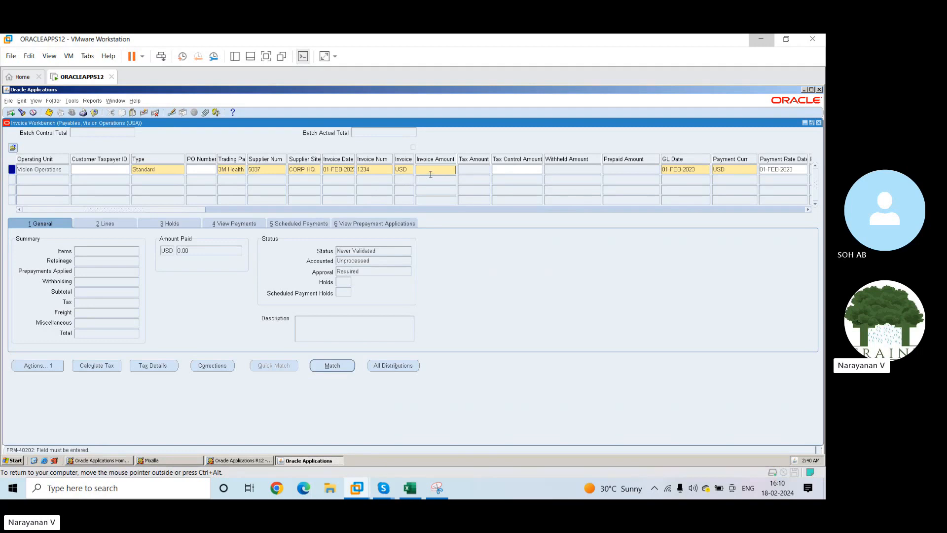
text(500)
key(Tab)
key(ctrl+s)
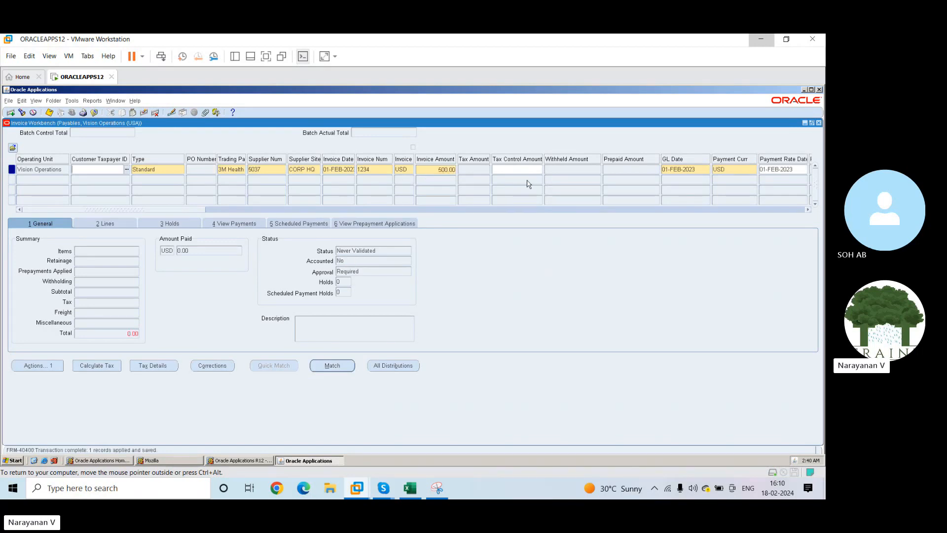
Add an Item line of 500 to the invoice and assign its distribution account using the Audit Fee alias
click(126, 224)
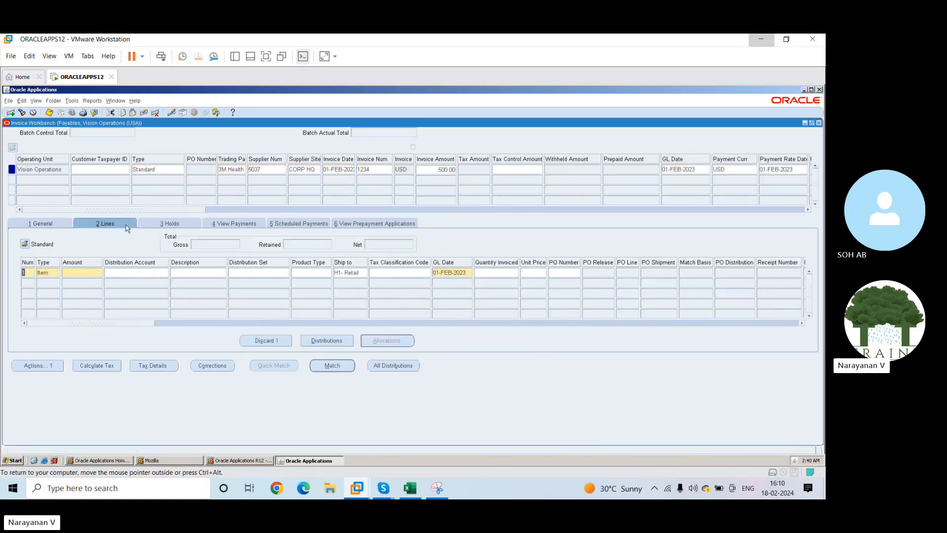
click(82, 273)
text(500)
key(Tab)
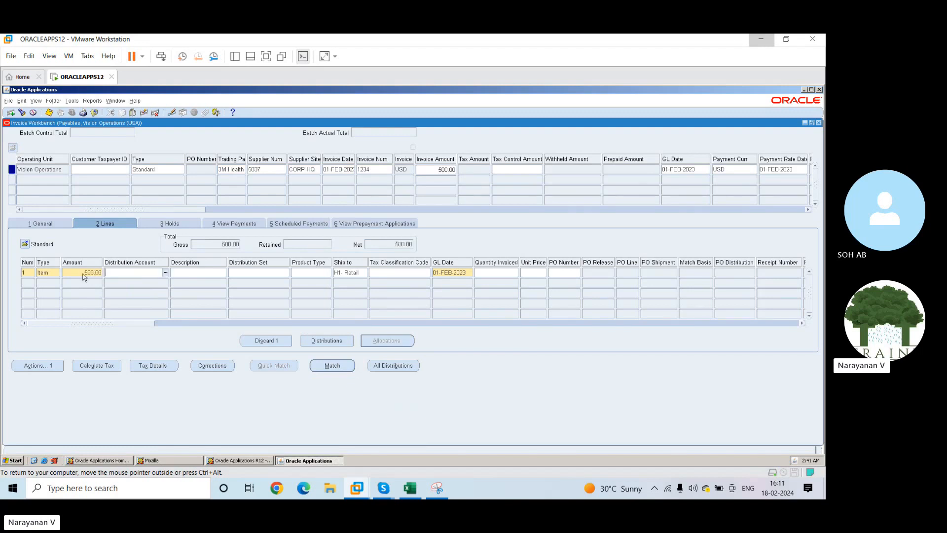
click(166, 273)
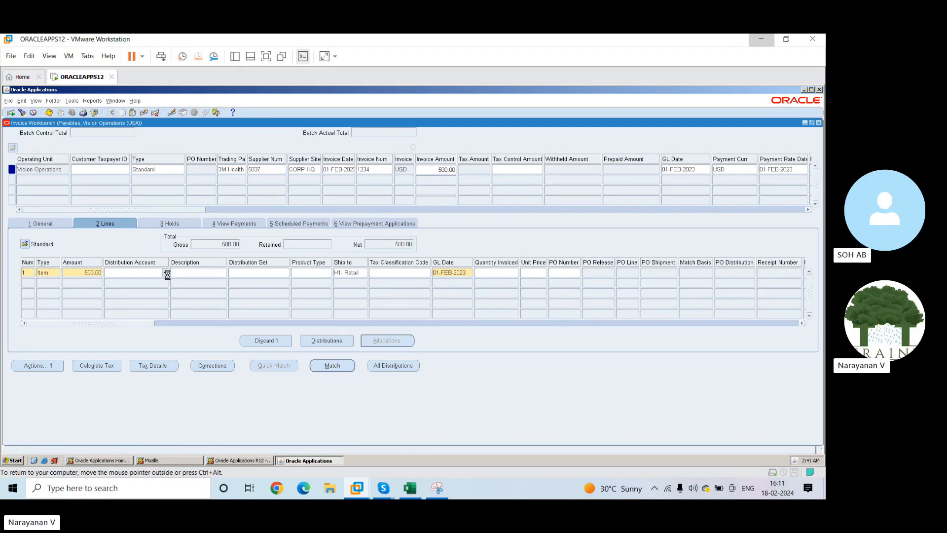
click(382, 269)
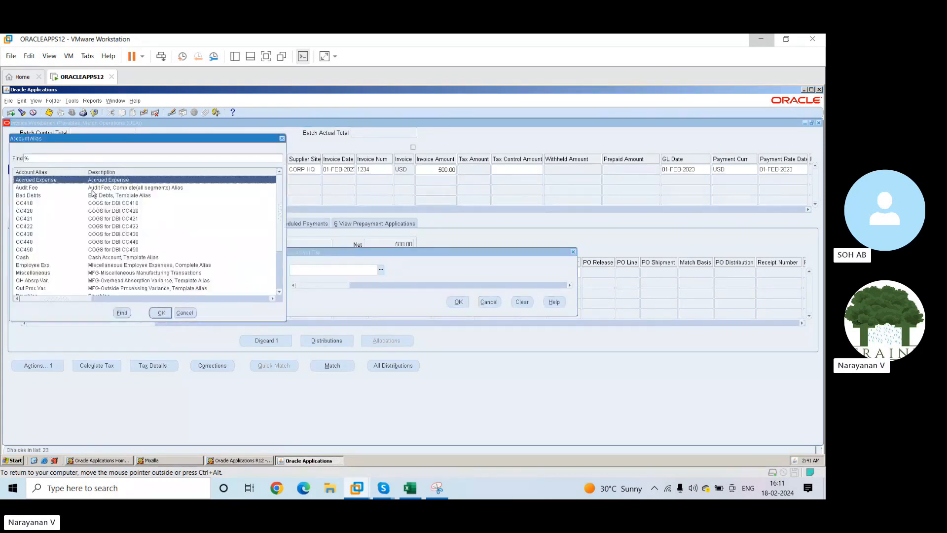
click(92, 190)
click(161, 313)
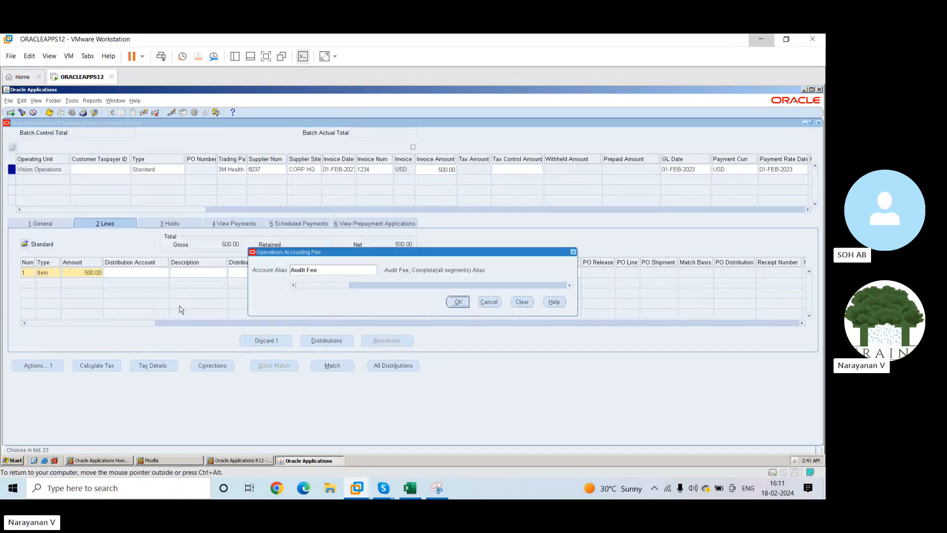
click(458, 301)
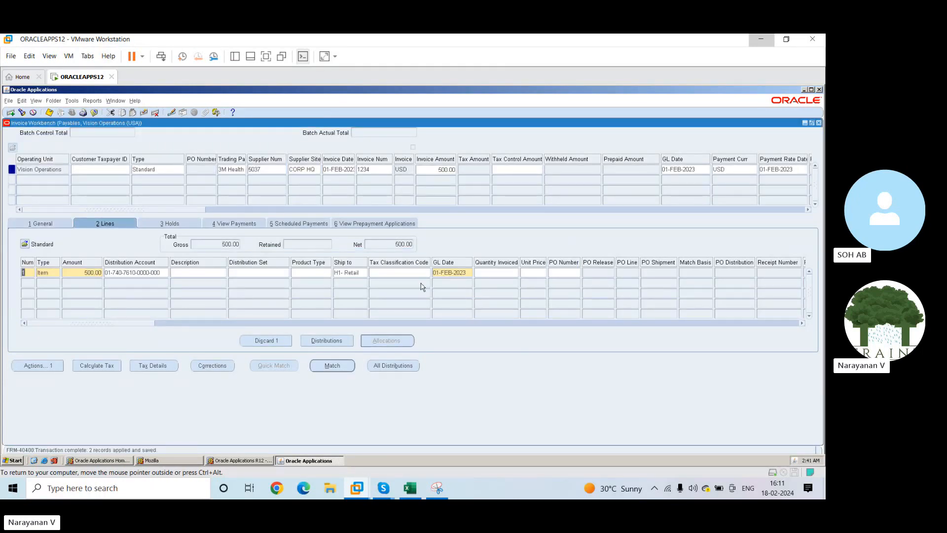
Calculate the invoice's tax, set the invoice amount to 542.50 to include it, and save from the general summary
click(111, 365)
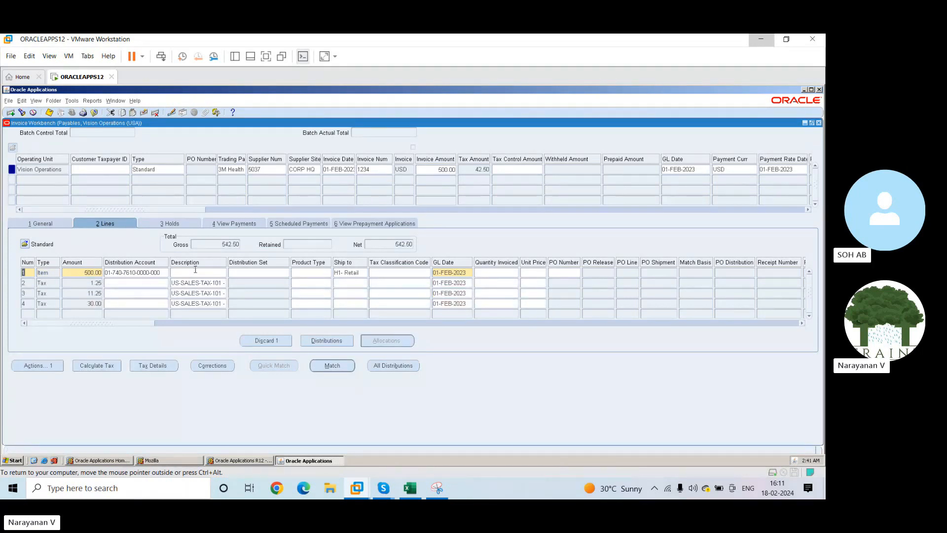
click(444, 170)
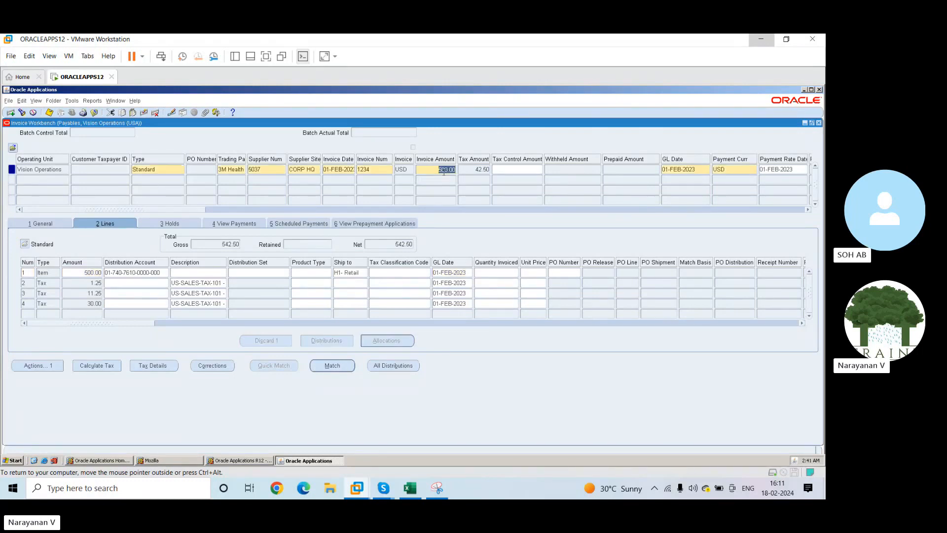
drag(443, 172, 445, 172)
text(42.50)
key(Tab)
click(61, 222)
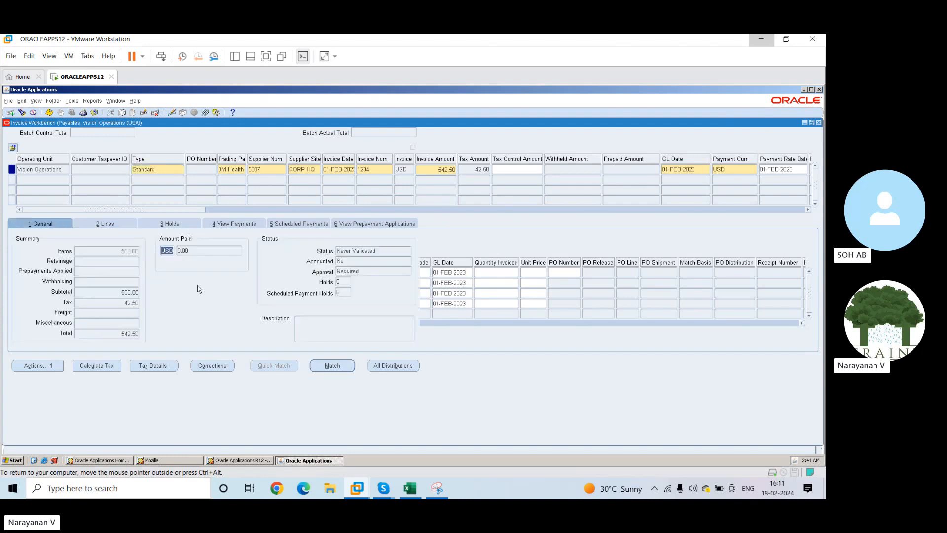
click(49, 111)
Find all existing concurrent requests and start a new request for the Invoice Validation program
click(35, 101)
click(62, 212)
click(257, 309)
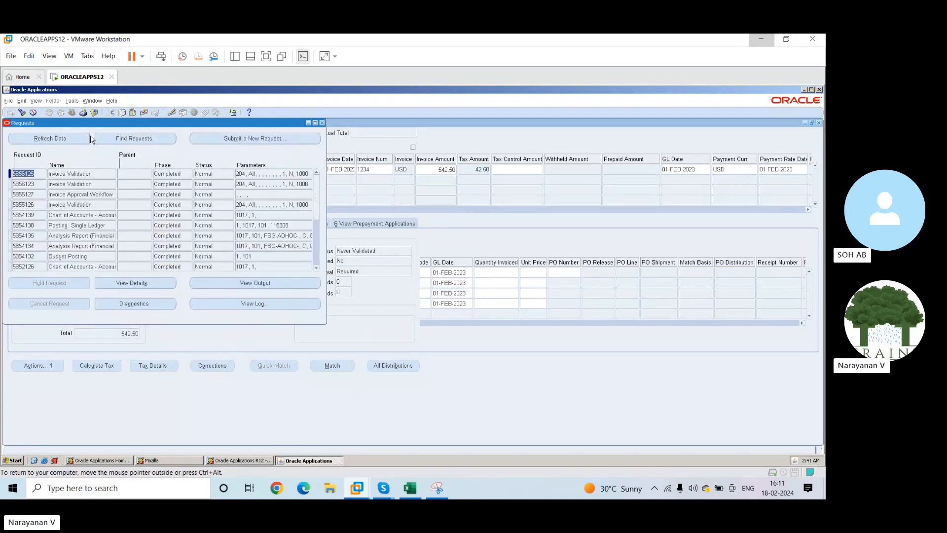
click(252, 139)
click(163, 270)
text(invoice validat)
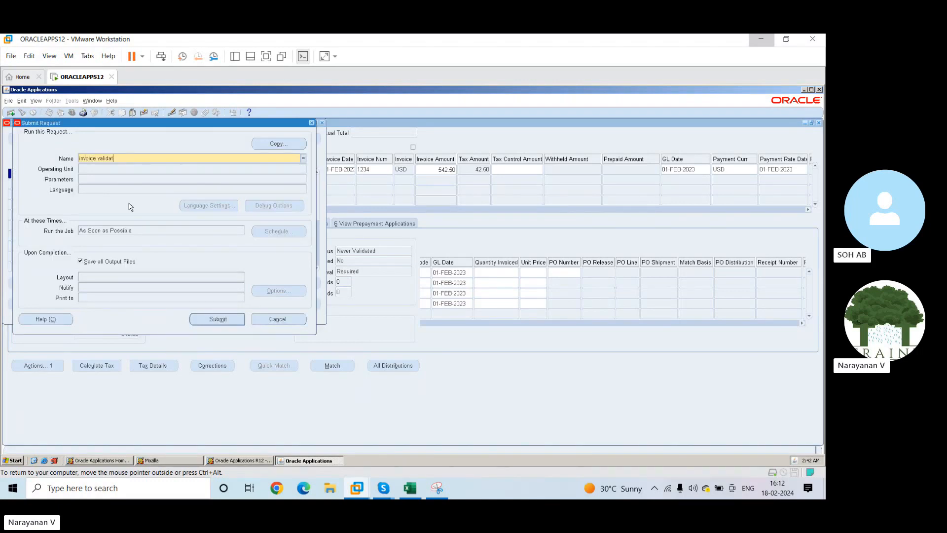
key(Tab)
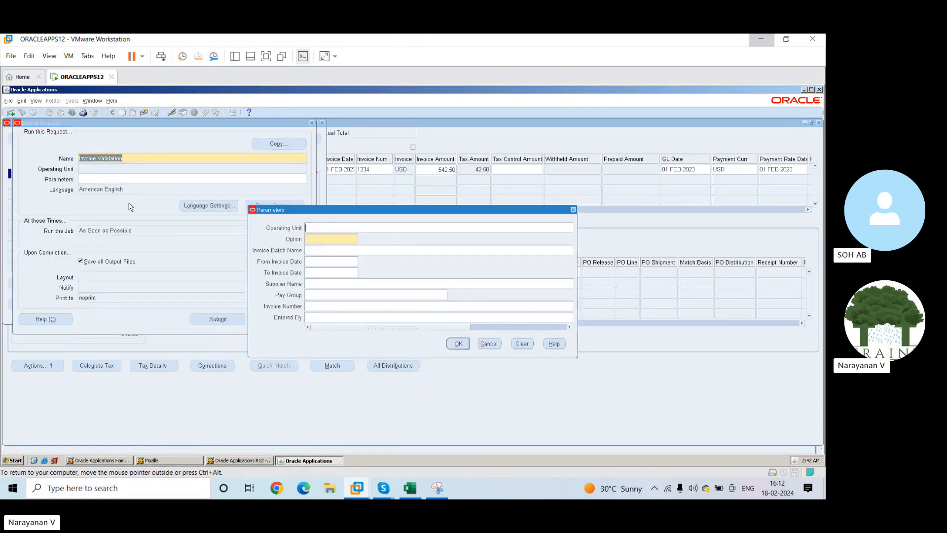
Submit the Invoice Validation request for operating unit Vision Operations with option All, and decline submitting another request
text(vision)
key(Tab)
text(all)
key(Tab)
key(Return)
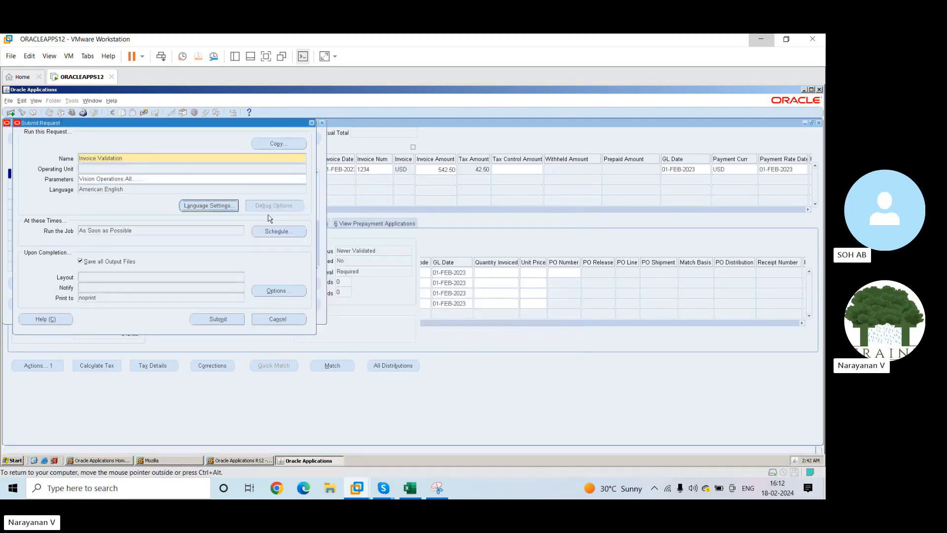
click(220, 319)
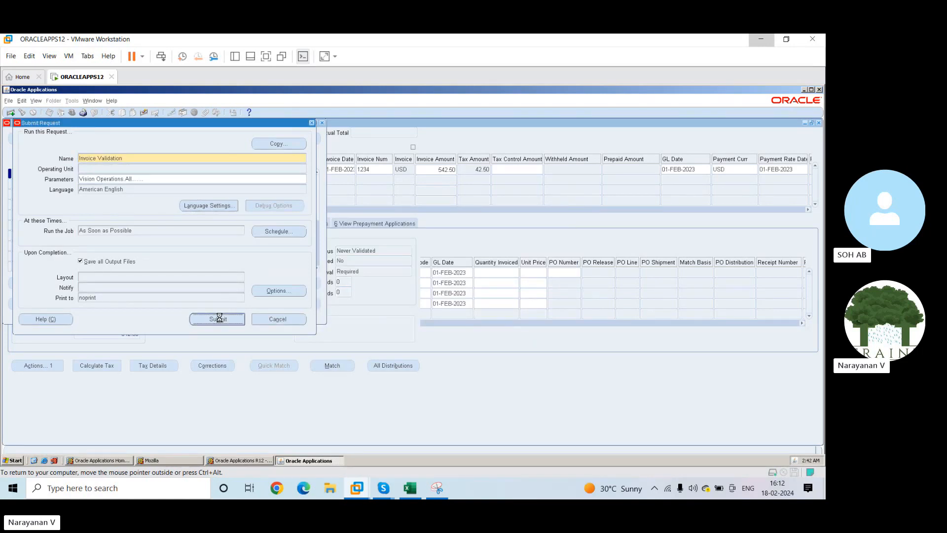
click(435, 304)
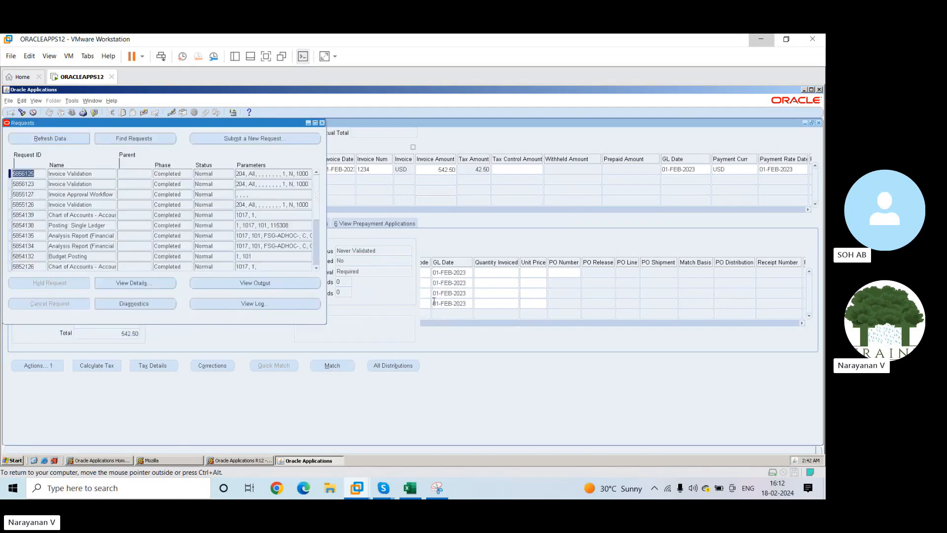
Refresh the request list repeatedly to monitor the submitted Invoice Validation request's progress, and close the list
click(78, 138)
click(79, 138)
click(79, 138)
click(79, 138)
click(79, 140)
click(78, 138)
click(78, 139)
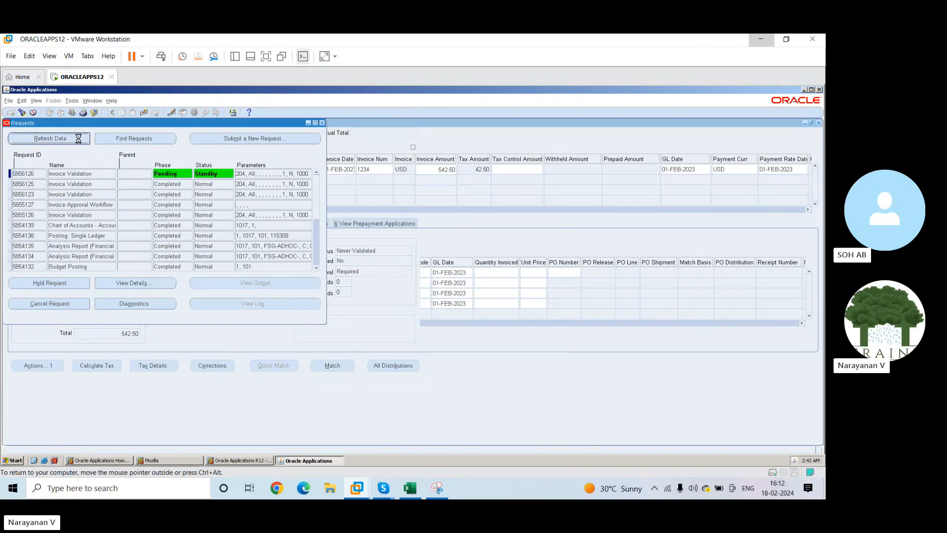
click(78, 138)
click(79, 138)
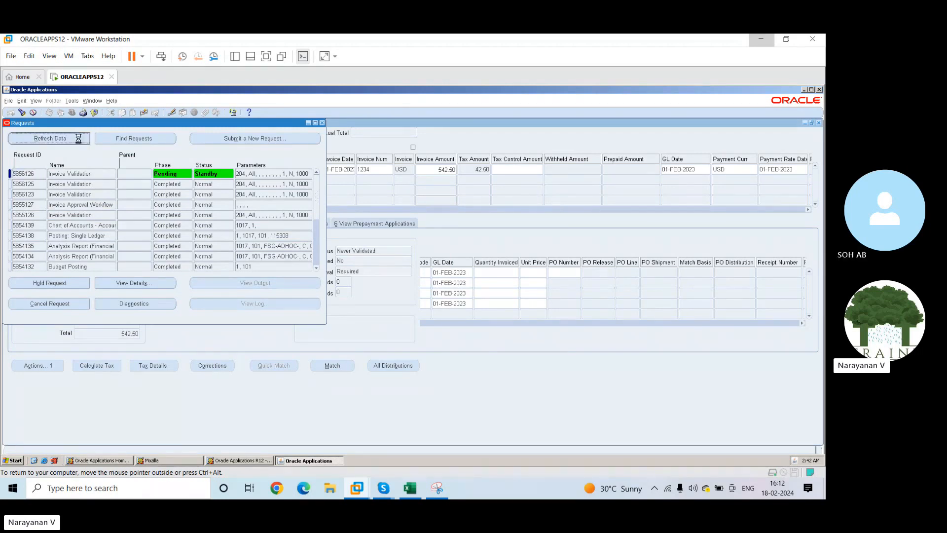
click(79, 138)
click(78, 138)
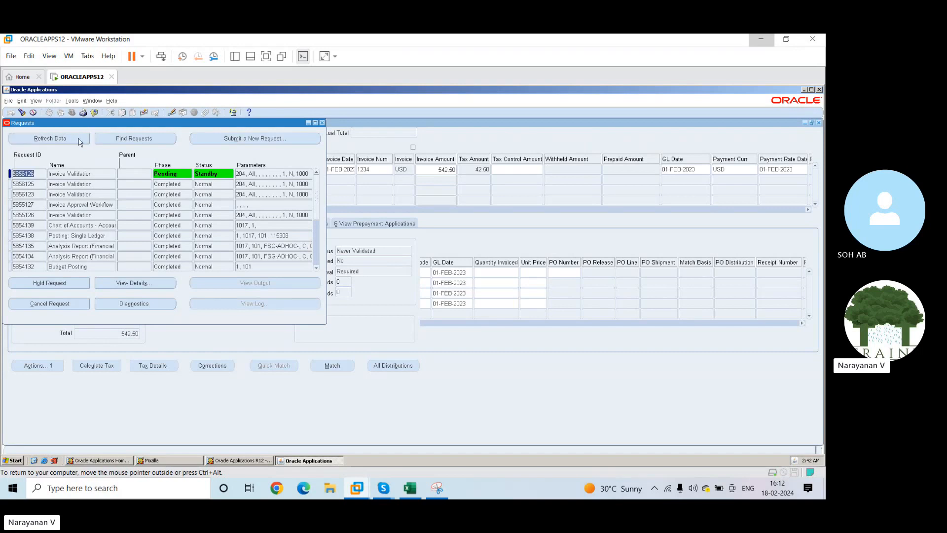
click(78, 138)
click(78, 138)
click(79, 138)
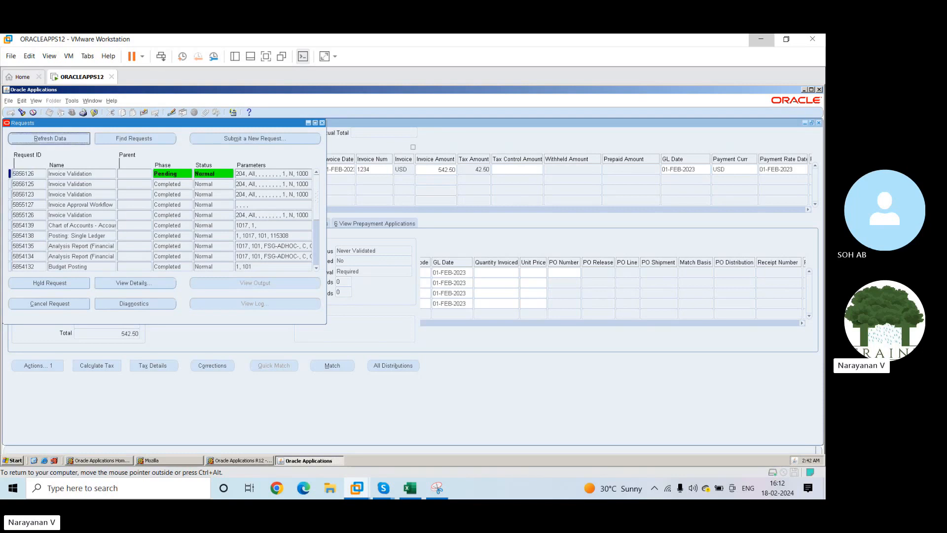
click(79, 138)
click(78, 138)
click(78, 138)
click(79, 138)
click(78, 138)
click(79, 138)
click(78, 138)
click(79, 138)
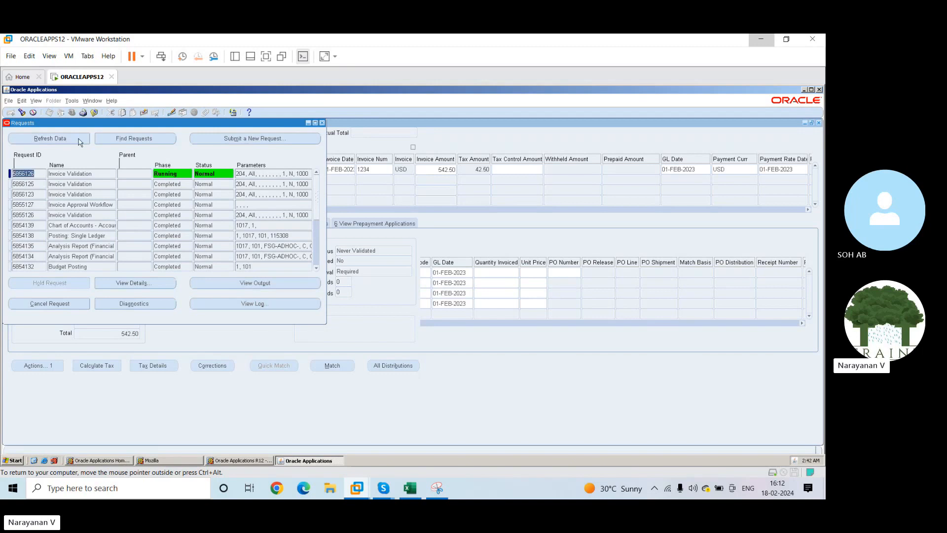
click(78, 138)
click(78, 138)
click(79, 138)
click(79, 138)
click(79, 138)
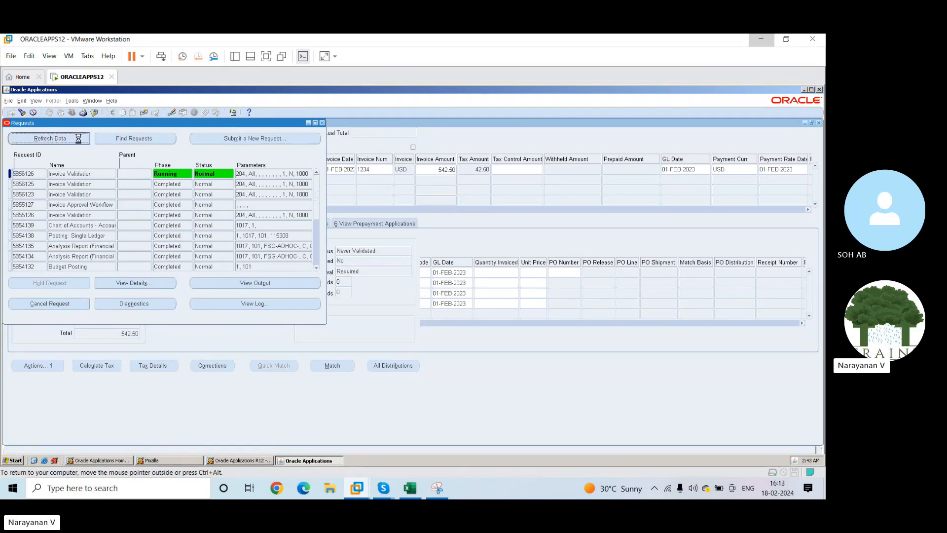
click(78, 138)
click(78, 138)
click(322, 123)
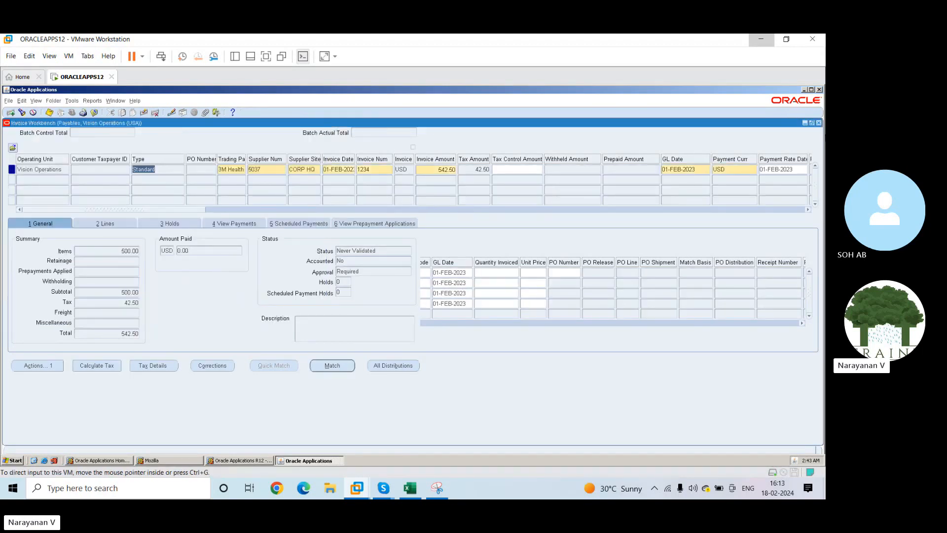
Reopen the Invoice Workbench maximized, query invoice number 1234 and select the 3M Health invoice to check its validation status
click(818, 125)
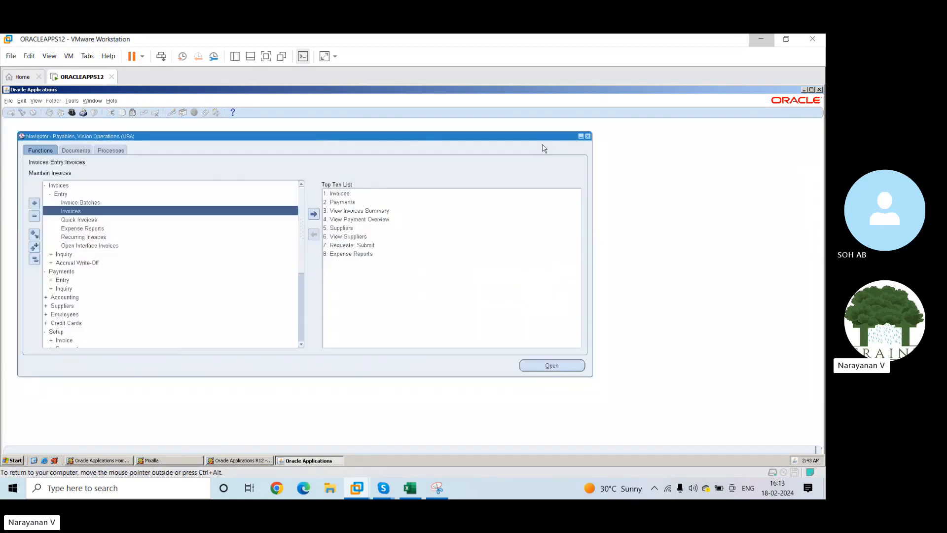
double_click(339, 194)
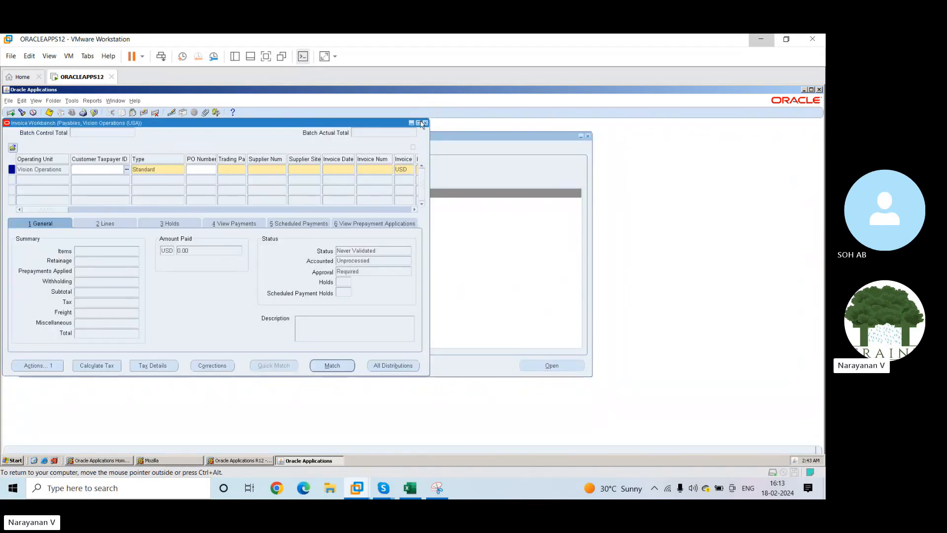
click(418, 123)
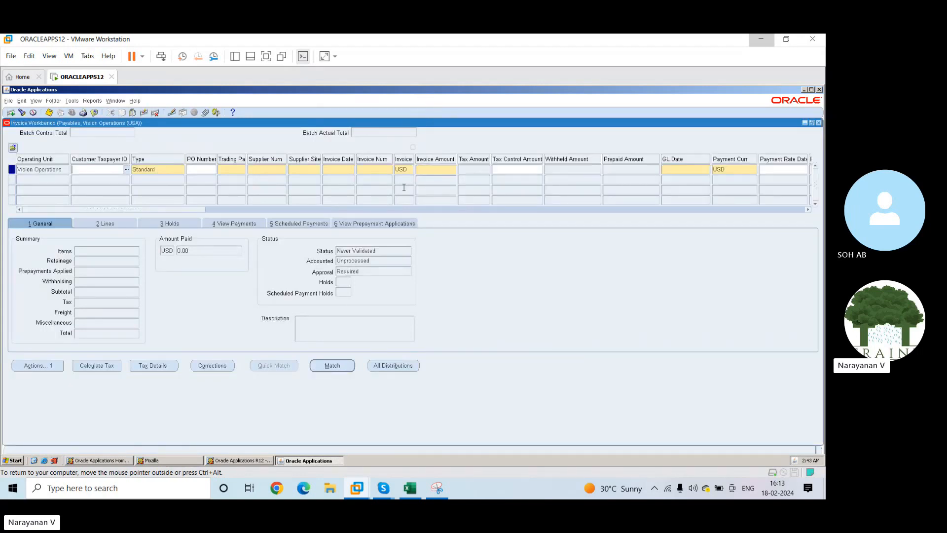
key(F11)
text(1234)
key(ctrl+F11)
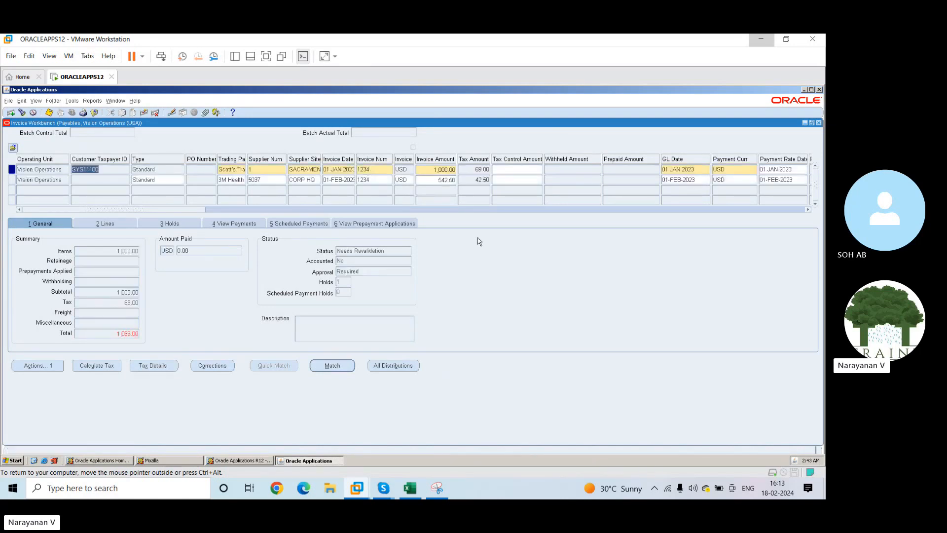
click(363, 180)
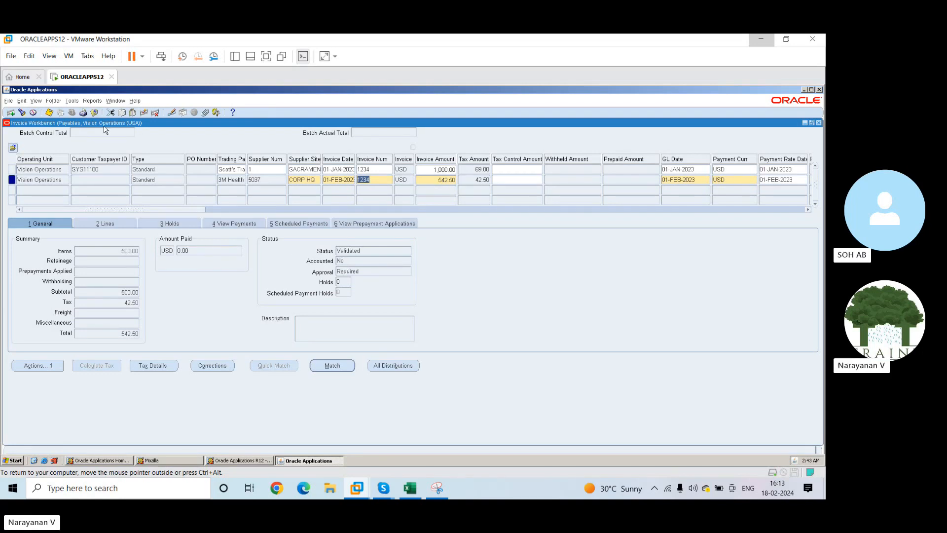
Open the concurrent requests search and start a new request with the program name "initiate approval"
click(35, 102)
click(57, 208)
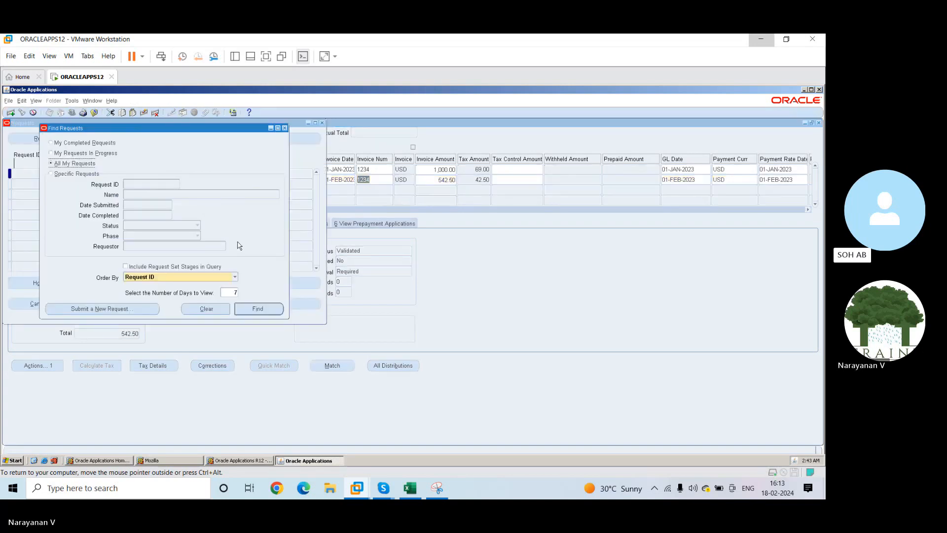
click(121, 310)
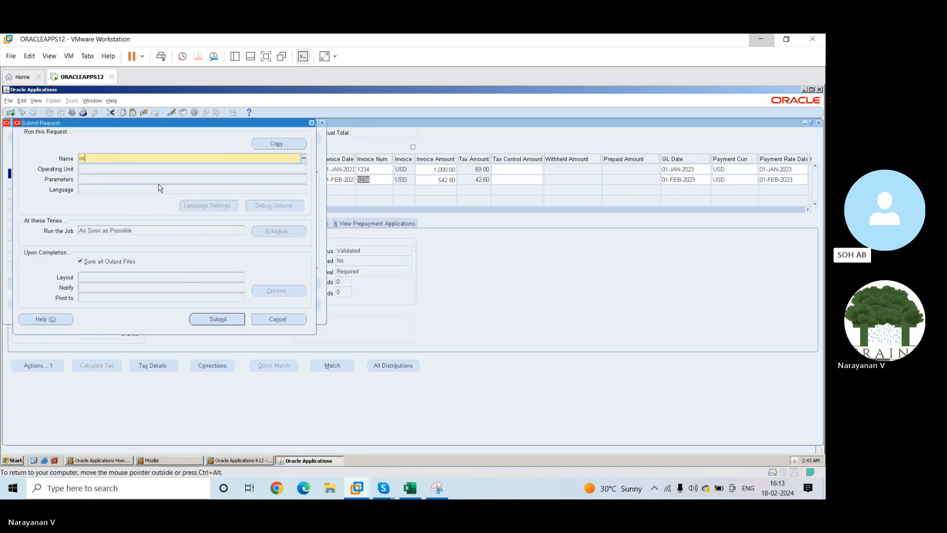
text(initiate approval)
key(Tab)
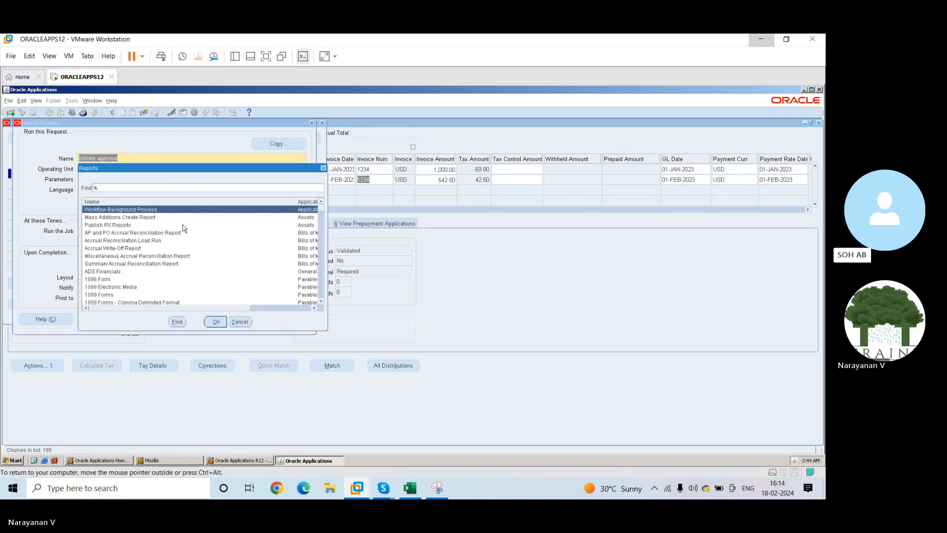
Search the list of available reports for names containing %invoice%, and for names containing %approval%
click(136, 187)
text(invoice%)
click(176, 322)
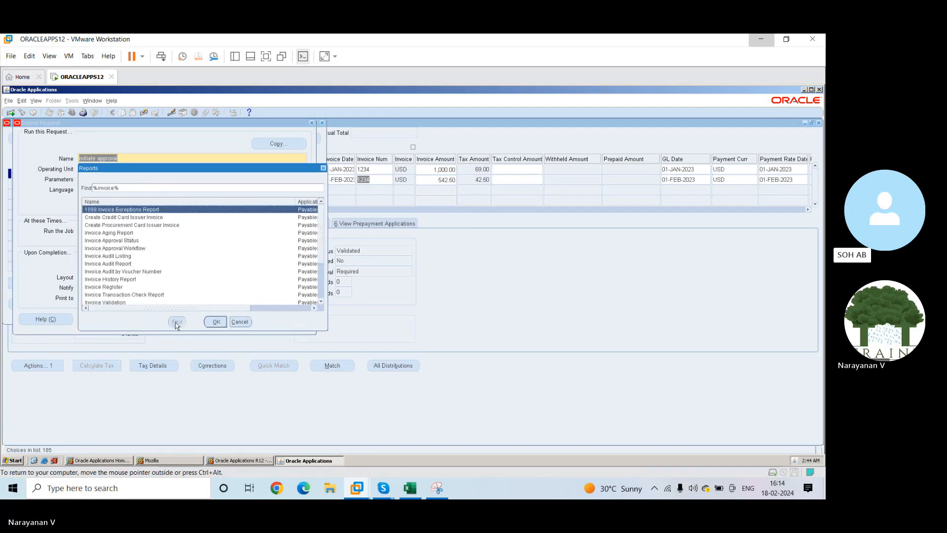
click(121, 242)
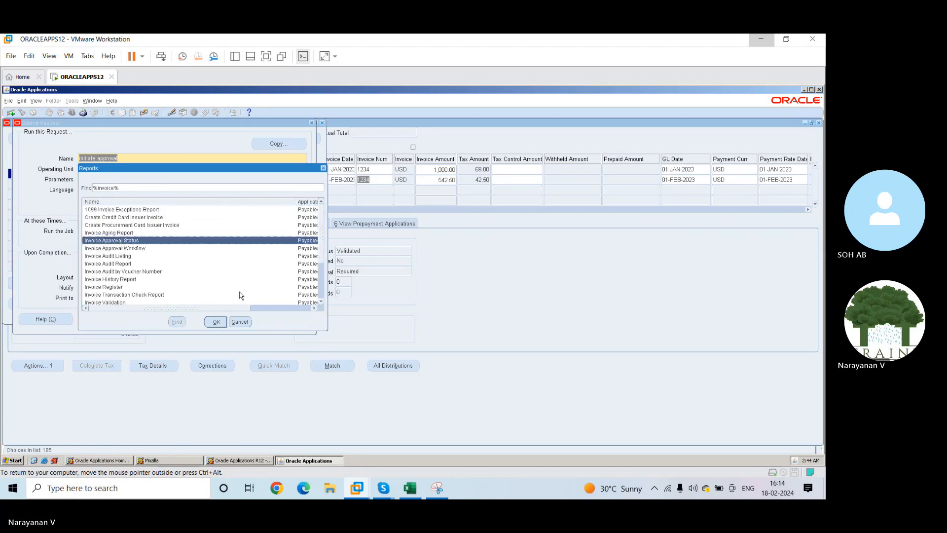
click(319, 303)
click(319, 303)
click(319, 303)
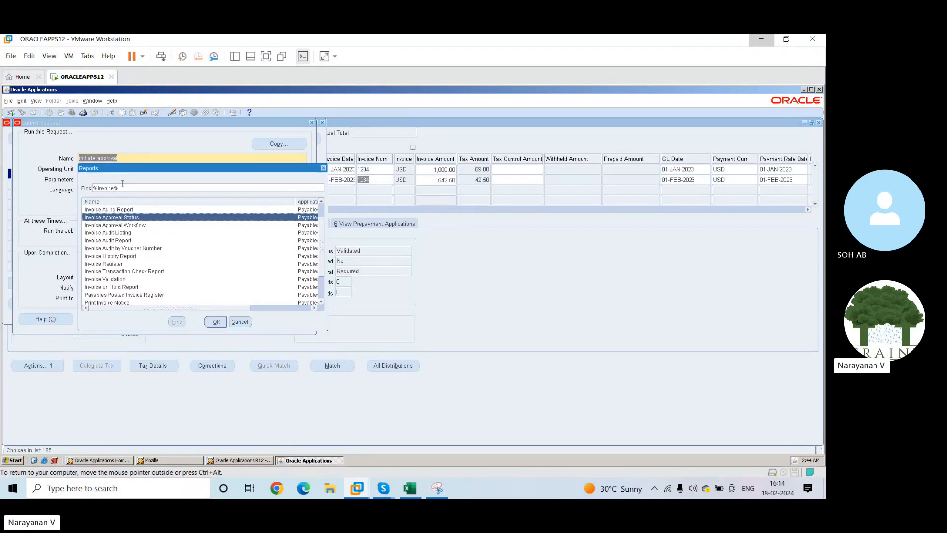
double_click(102, 187)
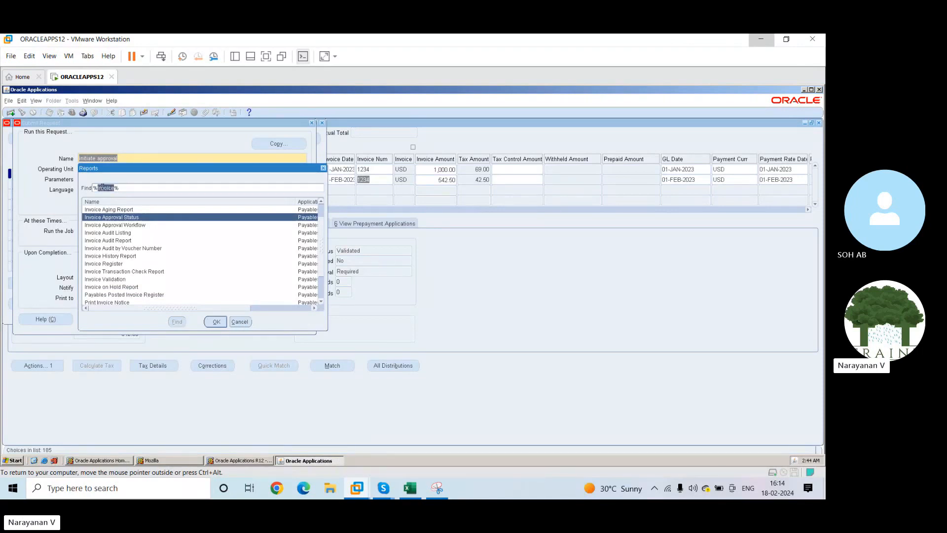
text(approval%)
click(176, 322)
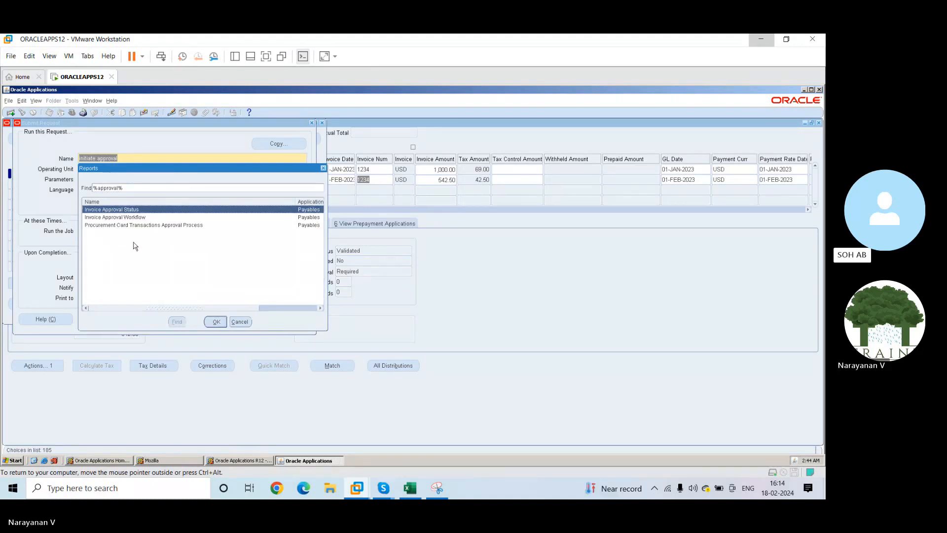
click(216, 322)
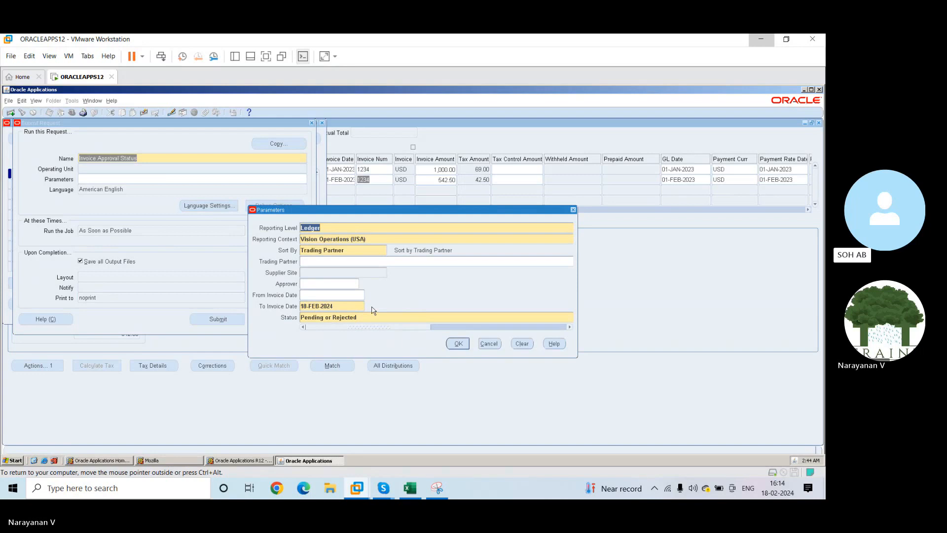
click(495, 345)
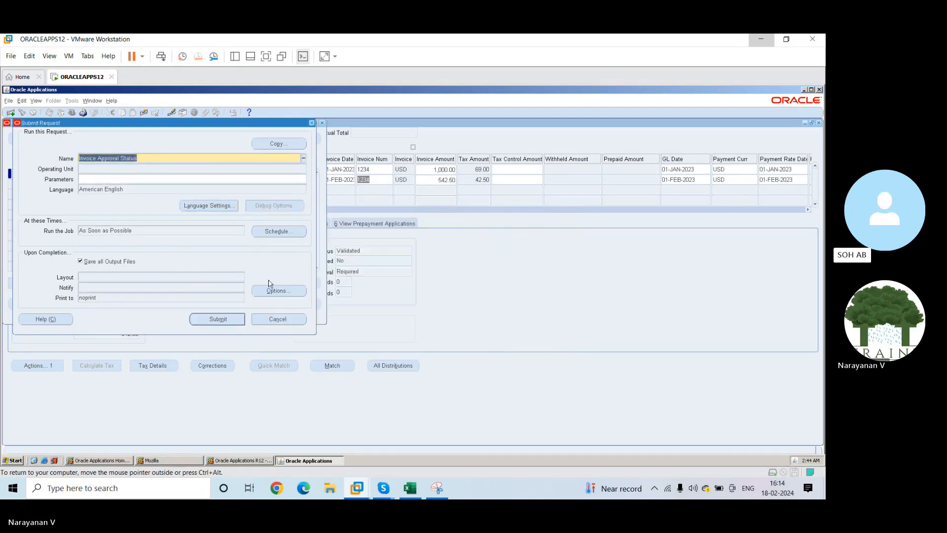
click(281, 319)
click(214, 266)
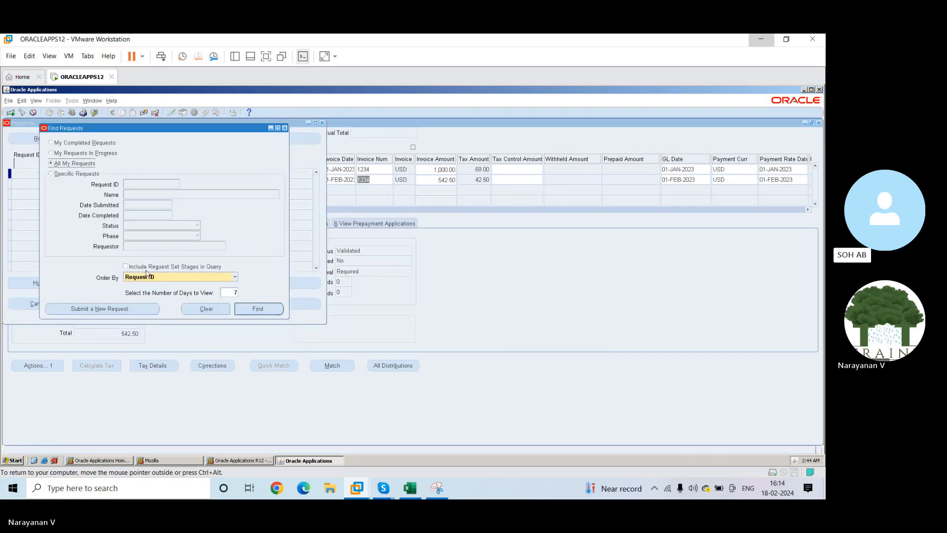
Start a new concurrent request and choose the Invoice Approval Workflow program from the list of reports
click(121, 309)
click(158, 267)
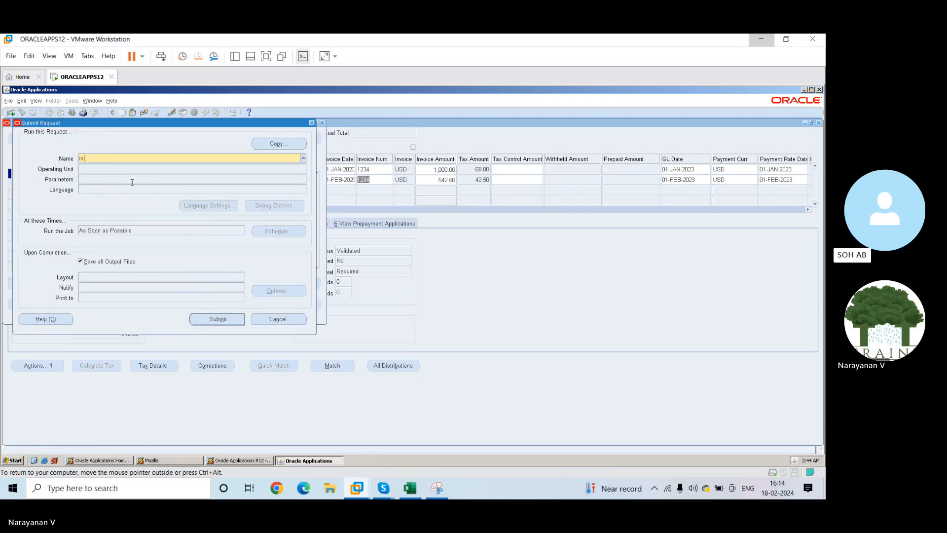
text(initiate%)
key(Tab)
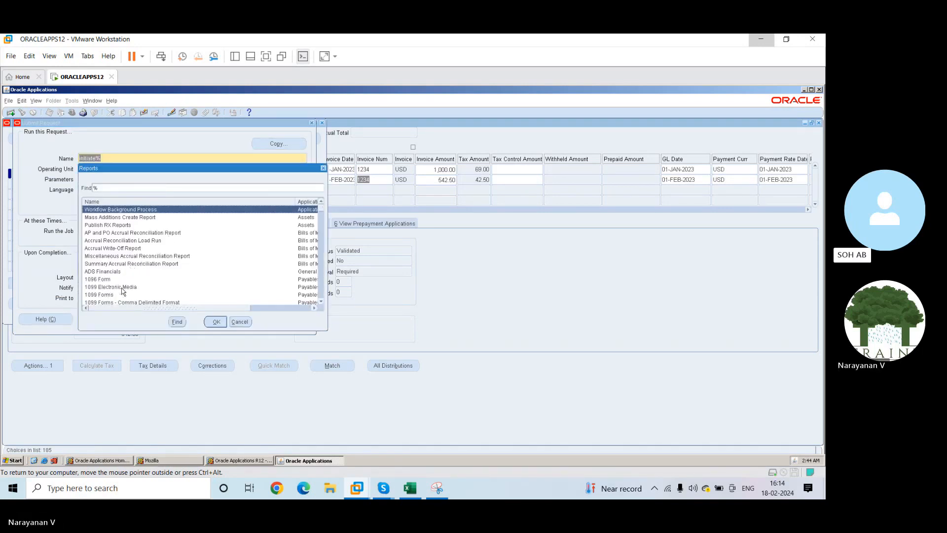
click(321, 301)
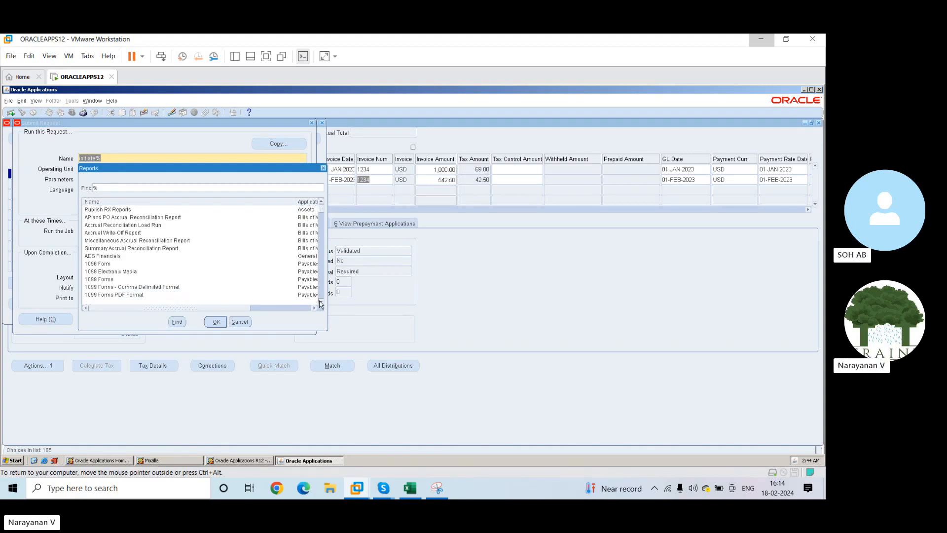
click(321, 302)
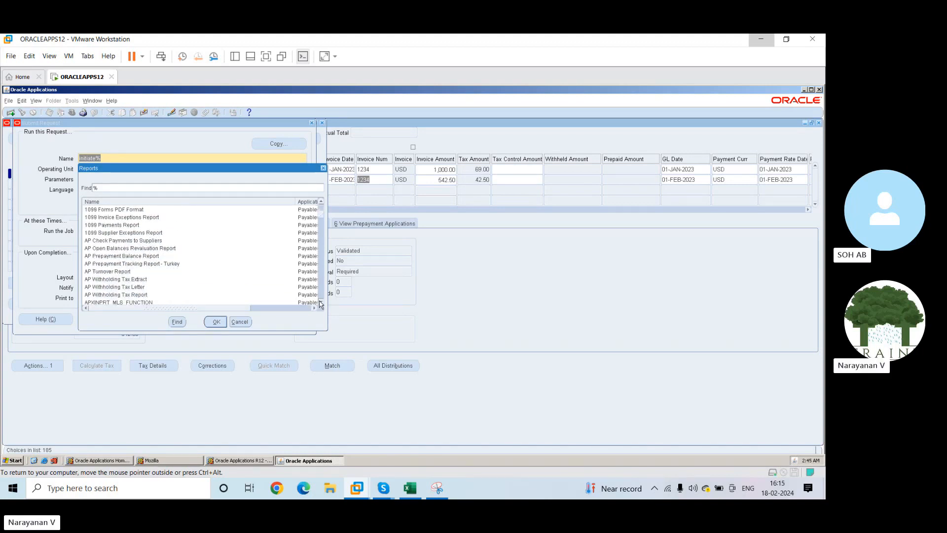
click(321, 303)
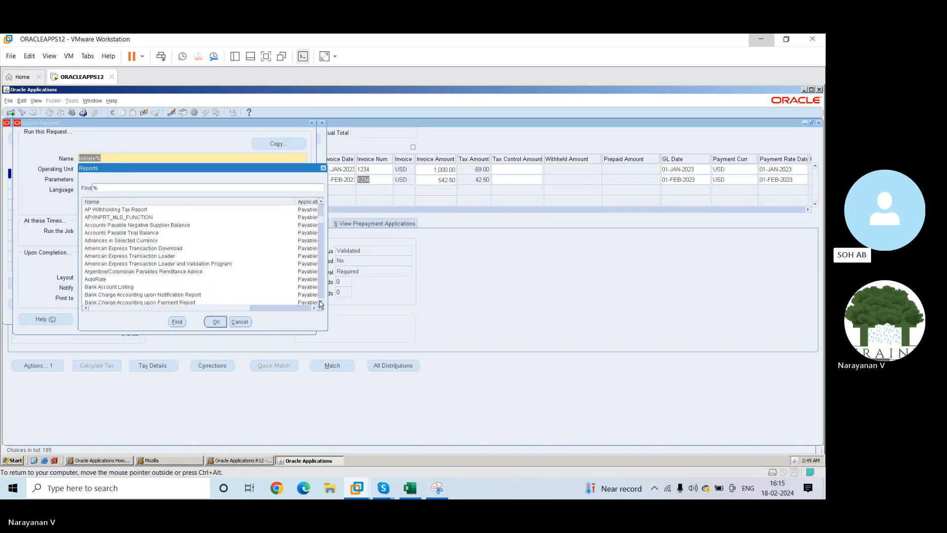
click(321, 303)
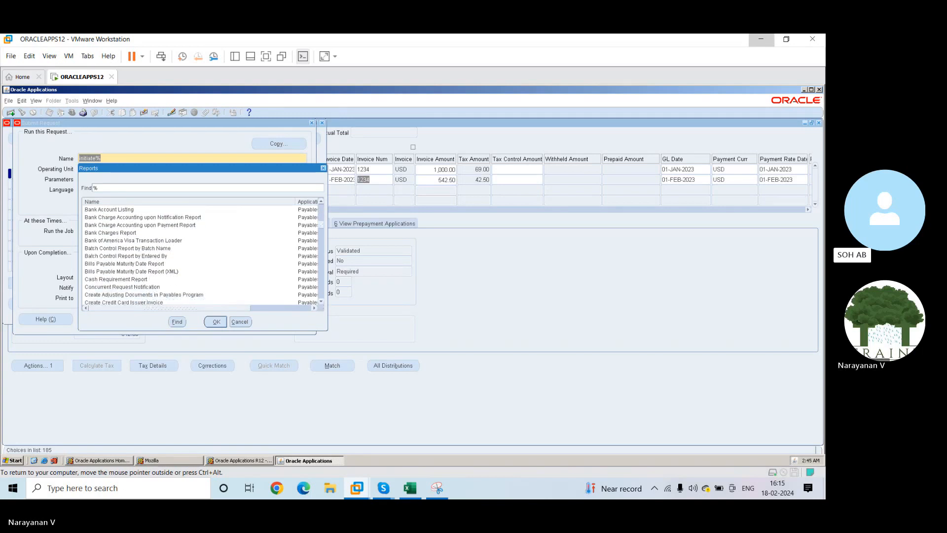
click(321, 302)
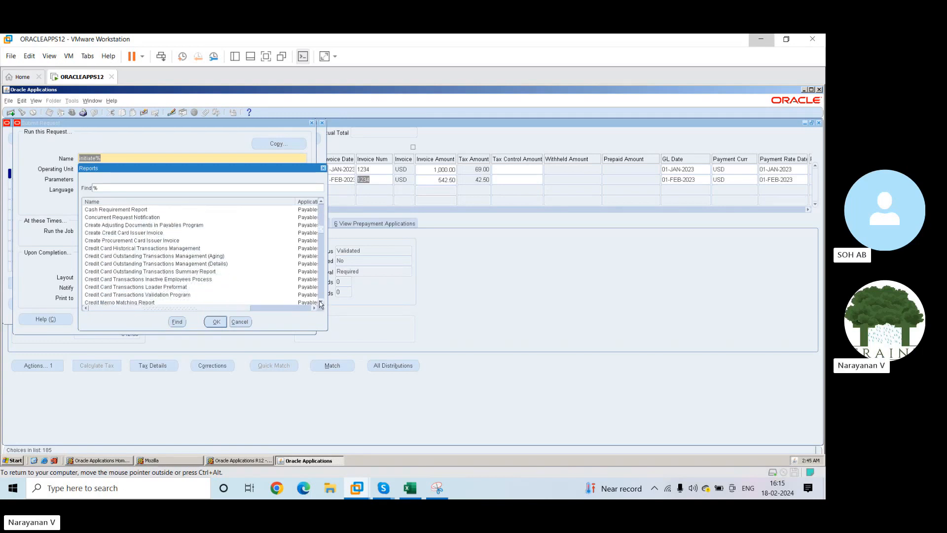
click(321, 303)
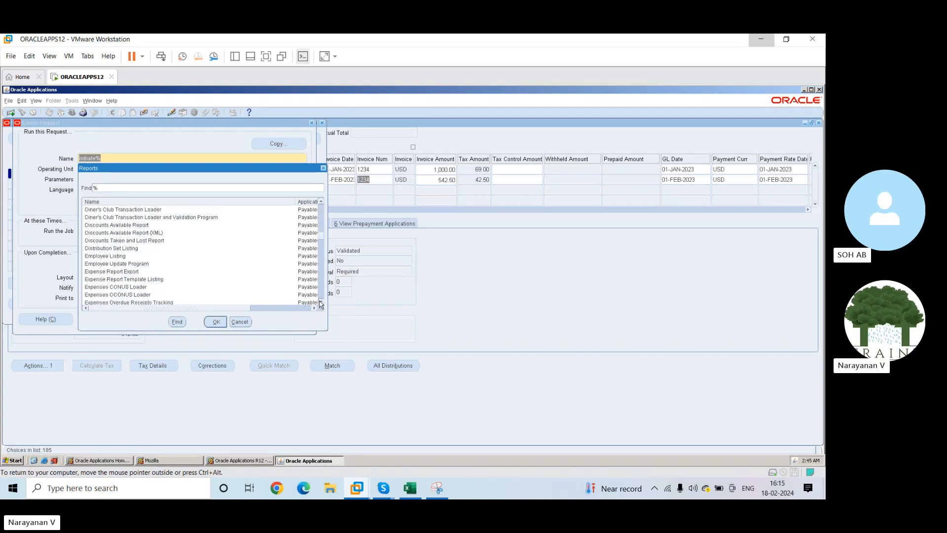
click(321, 303)
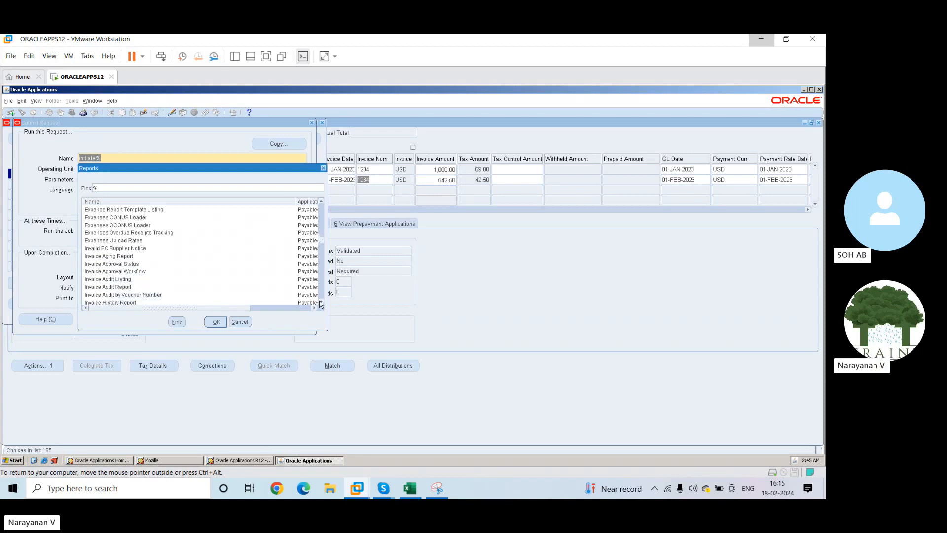
click(114, 256)
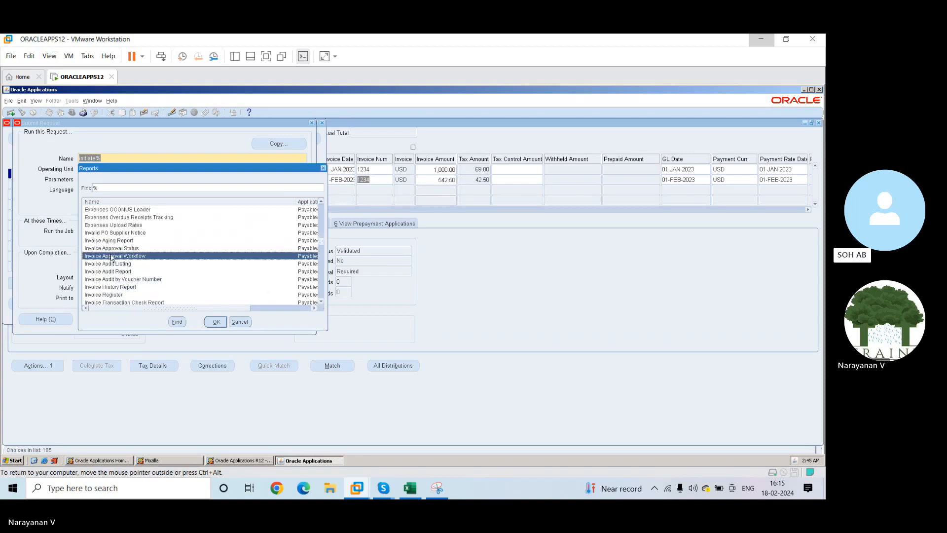
click(213, 321)
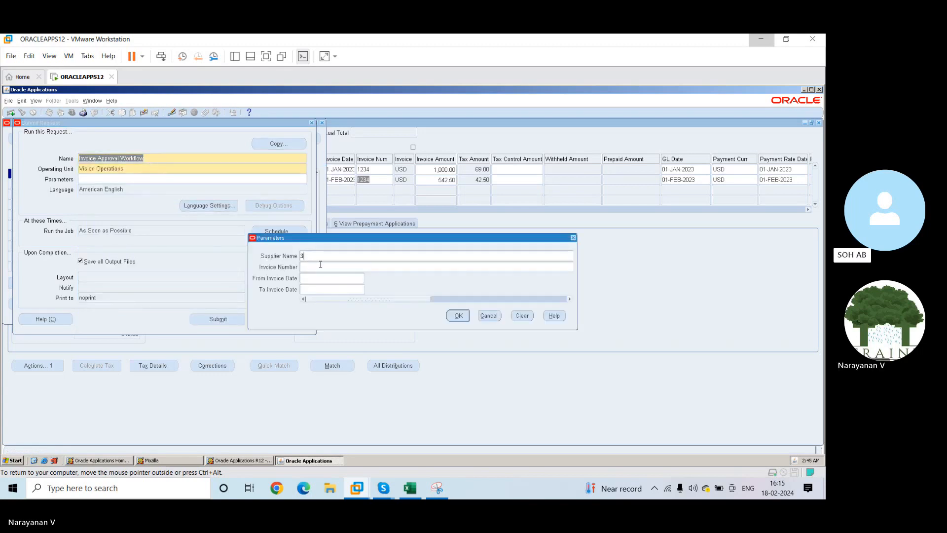
Submit the request for supplier 3M Health Care, invoice number 1234, dates 01-FEB-2023 to 18-FEB-2024, and decline submitting another request
text(3M)
key(Tab)
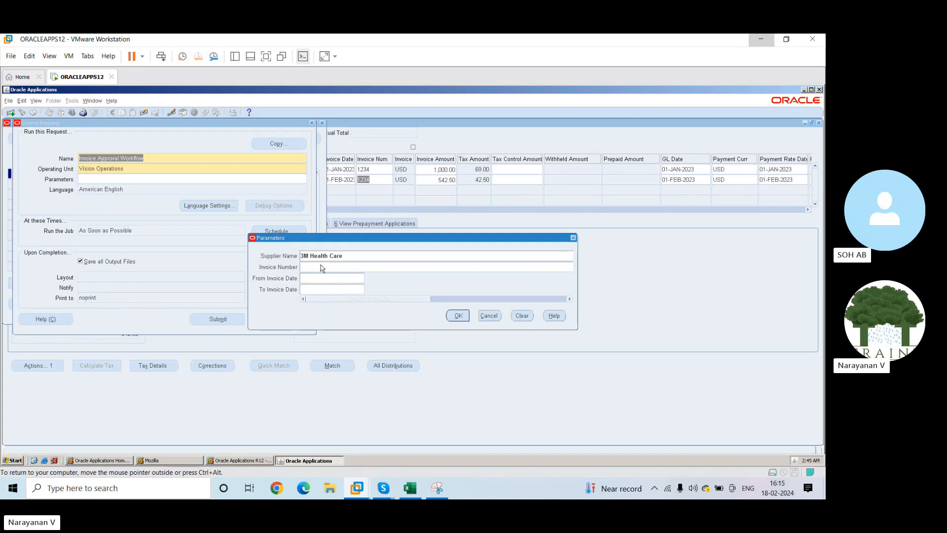
text(1234)
key(Tab)
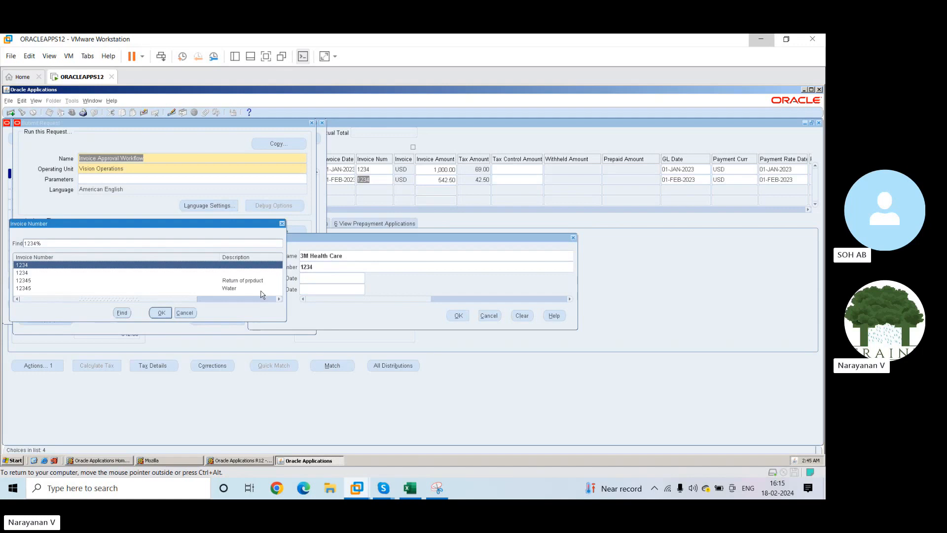
key(Return)
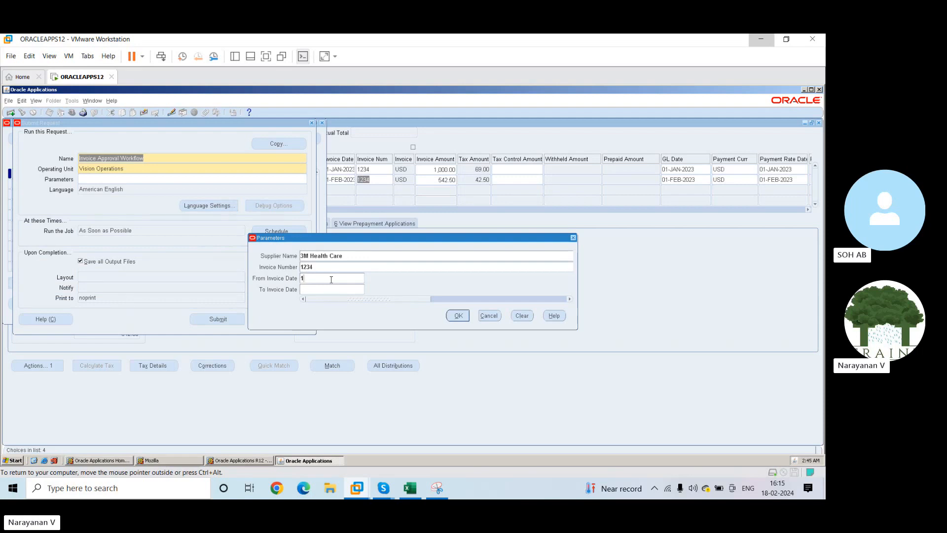
text(1-feb-2023)
key(Tab)
text(18-feb-2024)
key(Tab)
key(Tab)
click(454, 317)
click(230, 323)
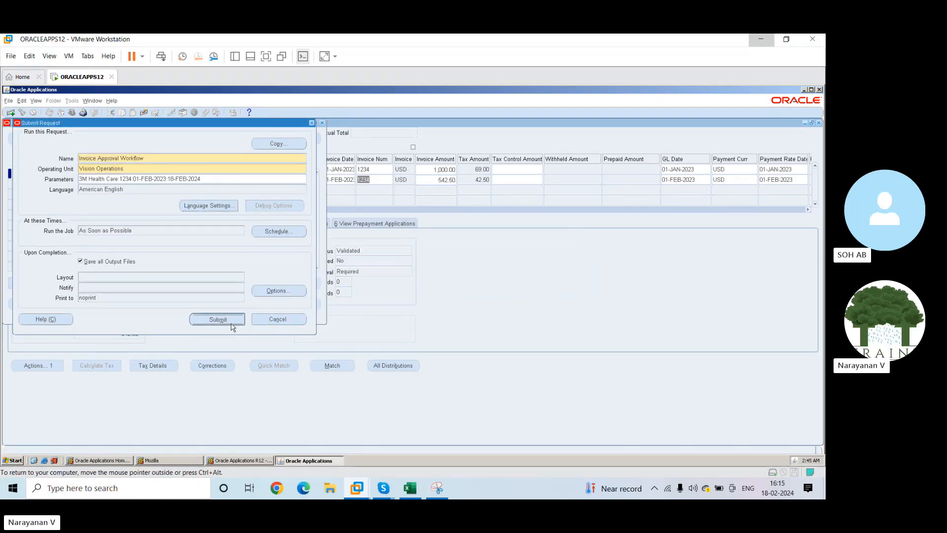
click(437, 305)
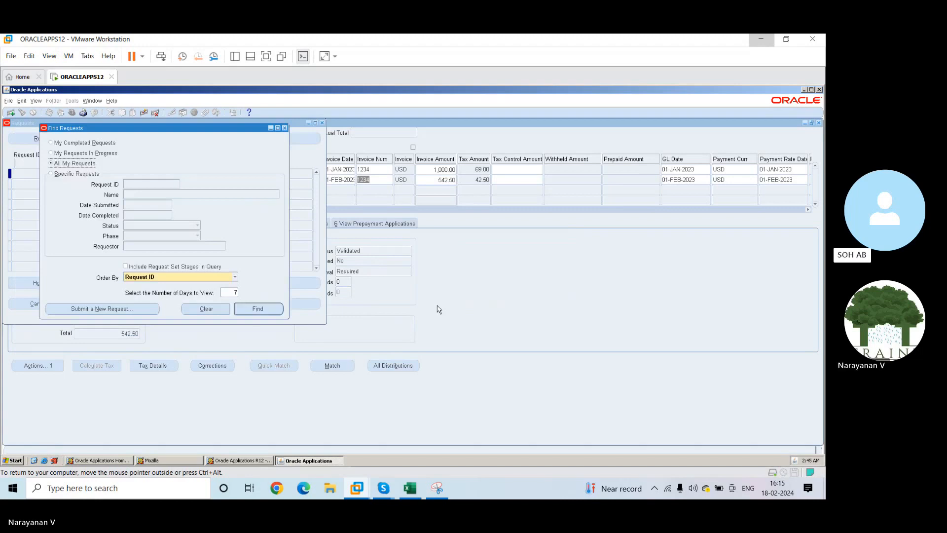
Find all existing requests, refresh the list repeatedly to monitor the Invoice Approval Workflow request's progress, and close the list
click(258, 308)
click(68, 137)
click(68, 137)
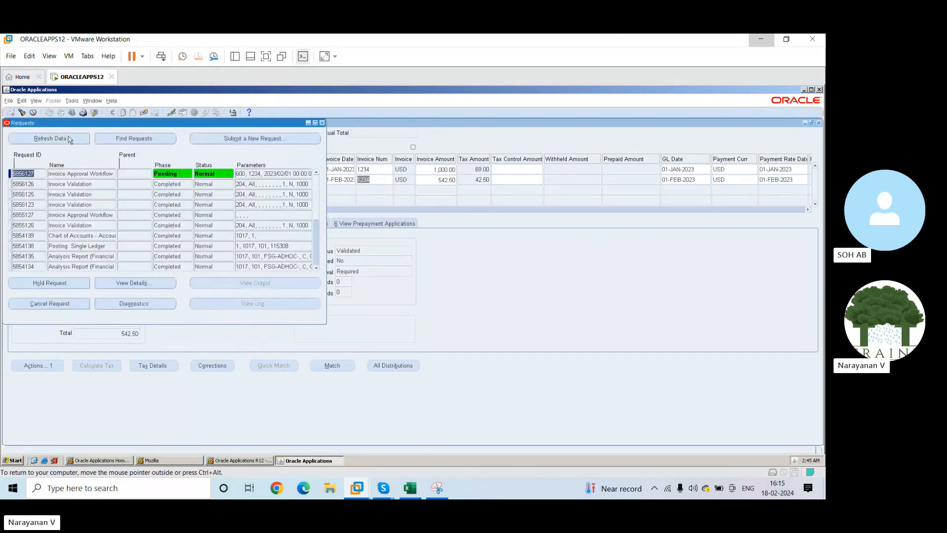
click(69, 139)
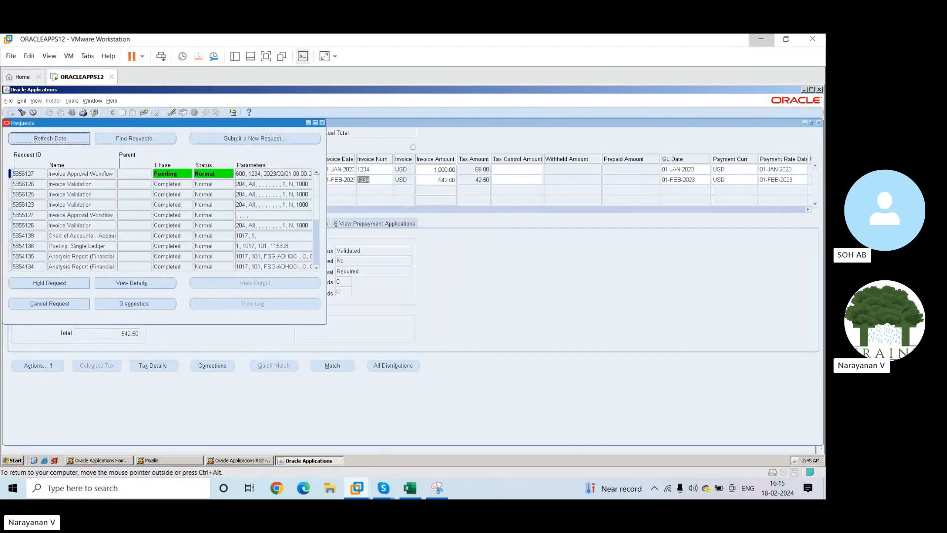
click(71, 140)
click(72, 142)
click(72, 143)
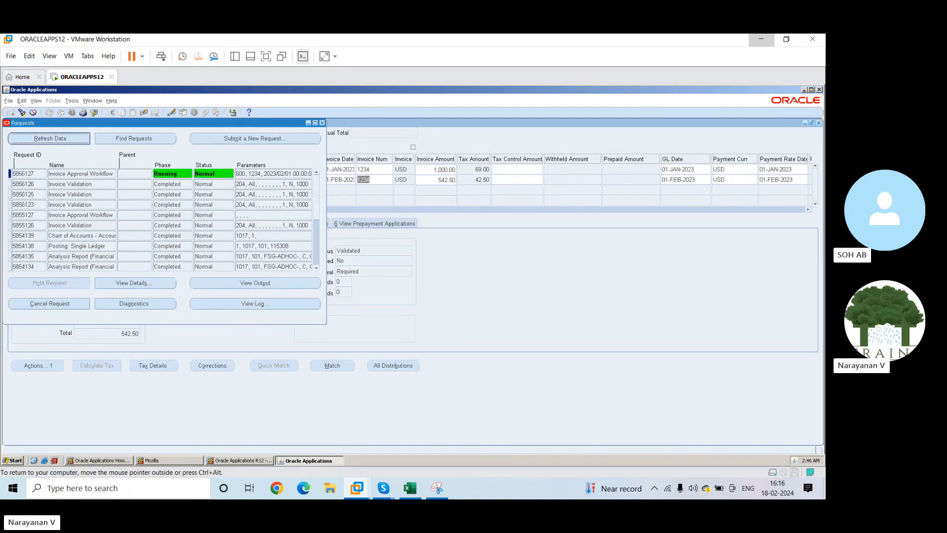
click(71, 140)
click(71, 140)
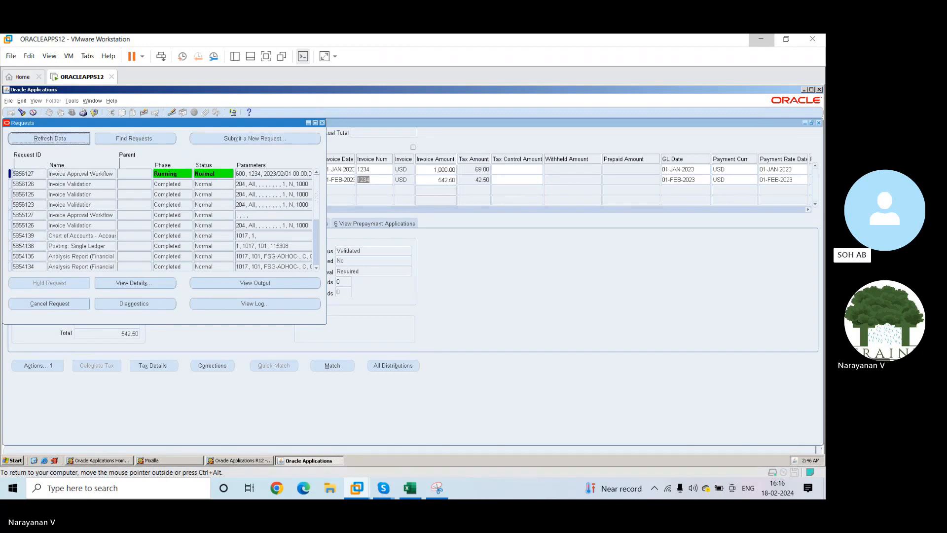
click(57, 142)
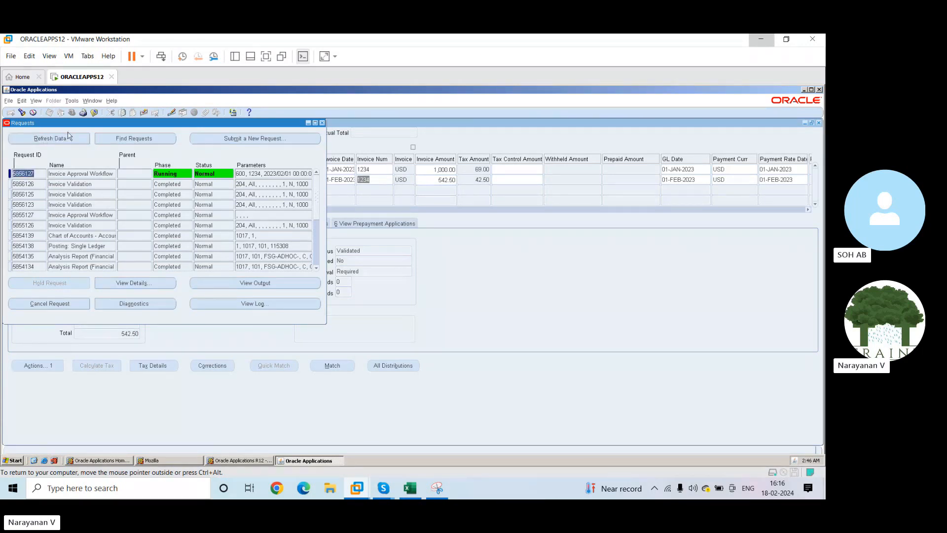
click(68, 137)
click(67, 138)
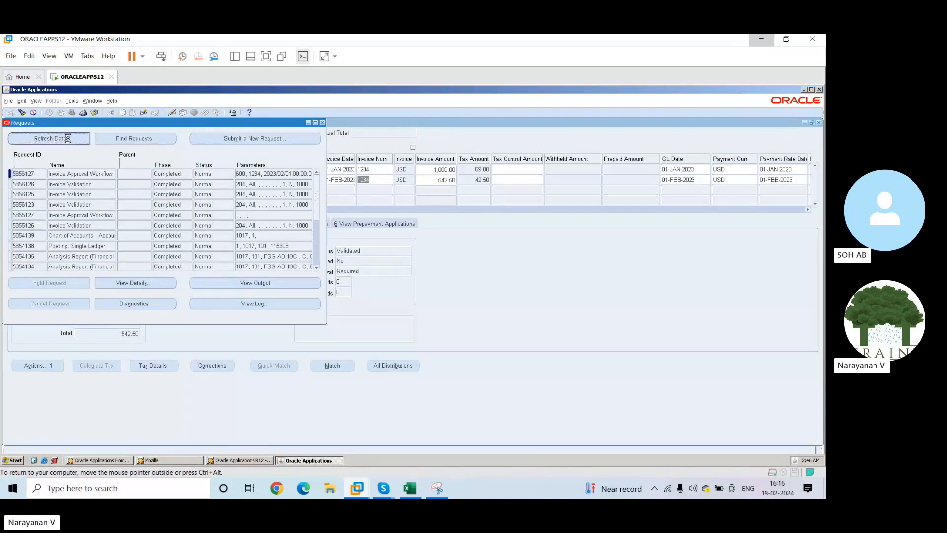
click(323, 123)
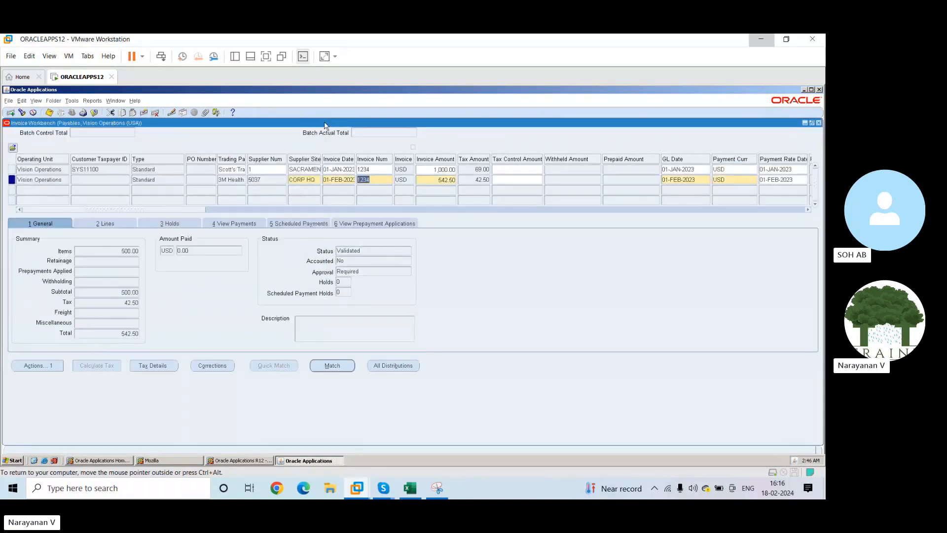
Find the invoices of trading partner 3M Health Care
click(21, 111)
click(530, 199)
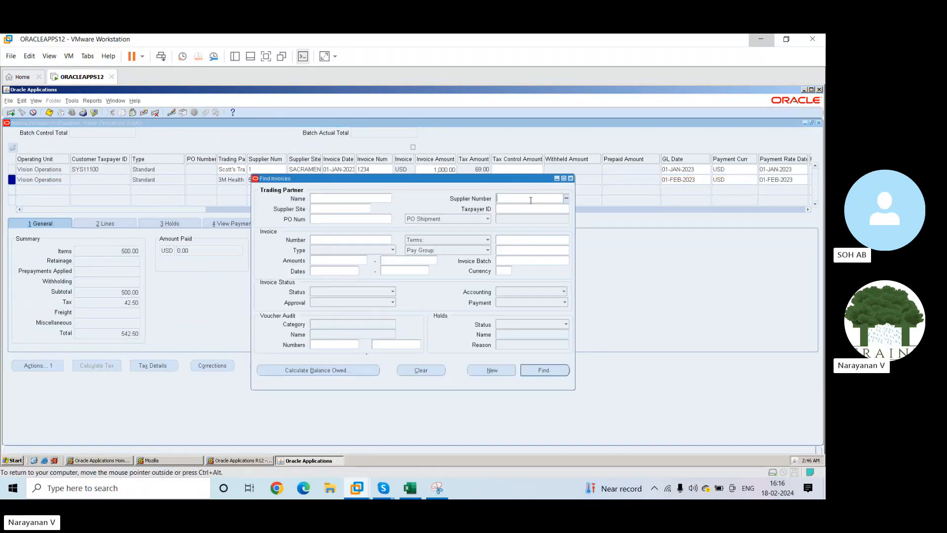
click(362, 201)
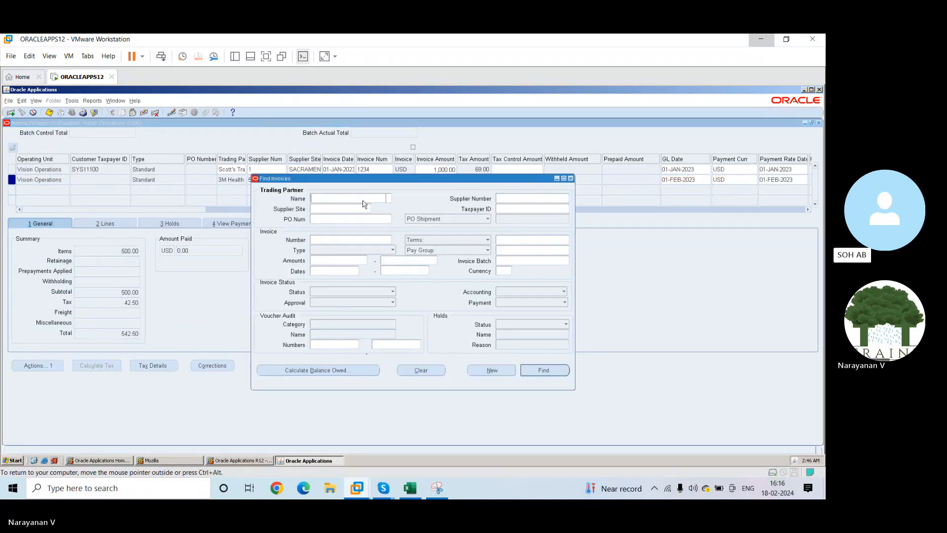
text(3M Health Care)
key(Tab)
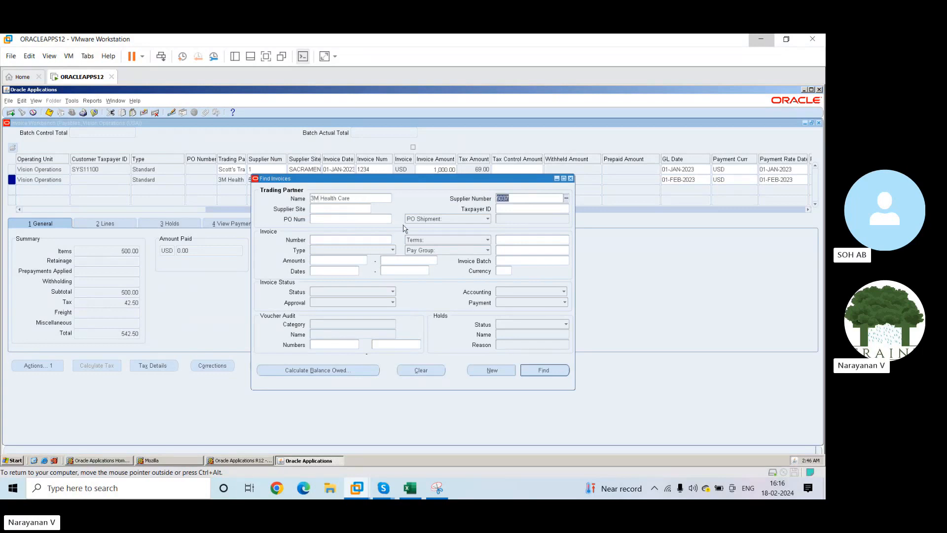
click(537, 370)
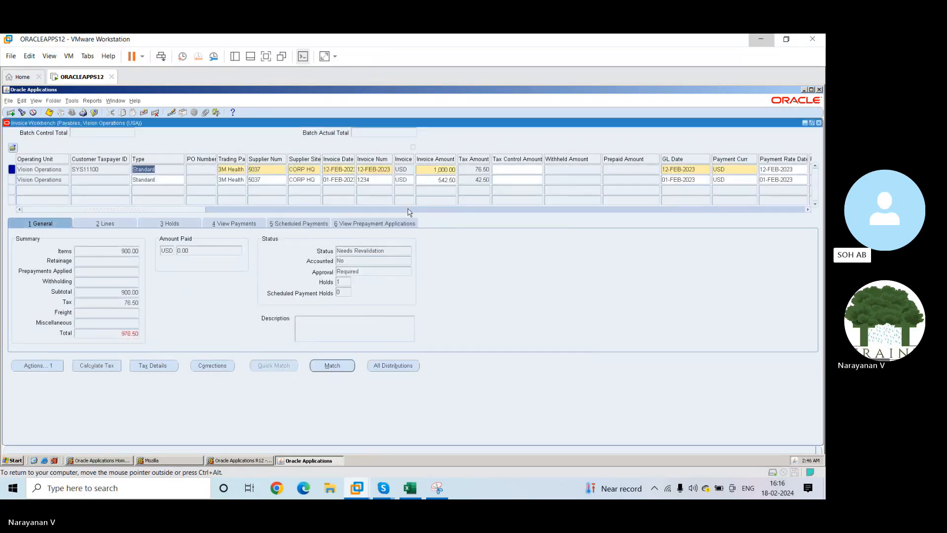
Select invoice 1234 dated 01-FEB-2023, try to open details from its Approval status, and dismiss the error
click(422, 181)
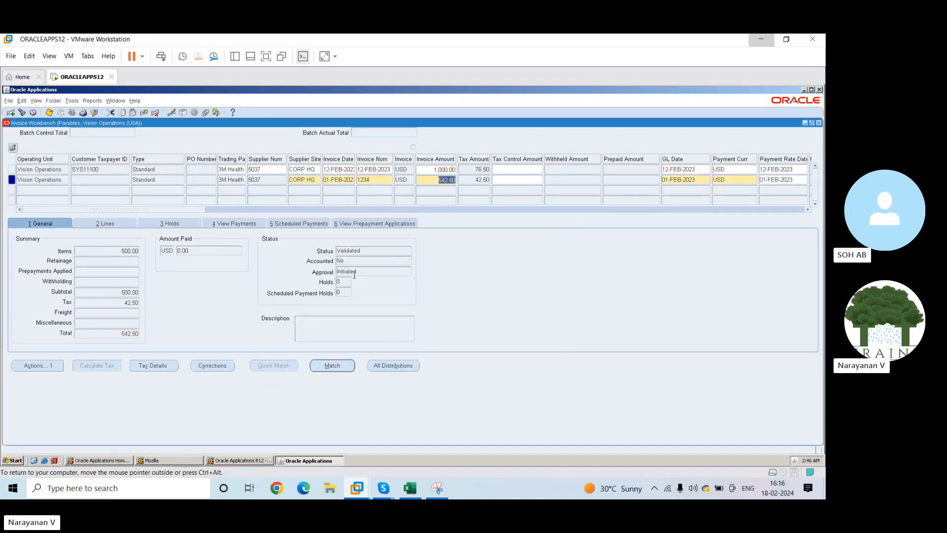
click(373, 270)
double_click(402, 273)
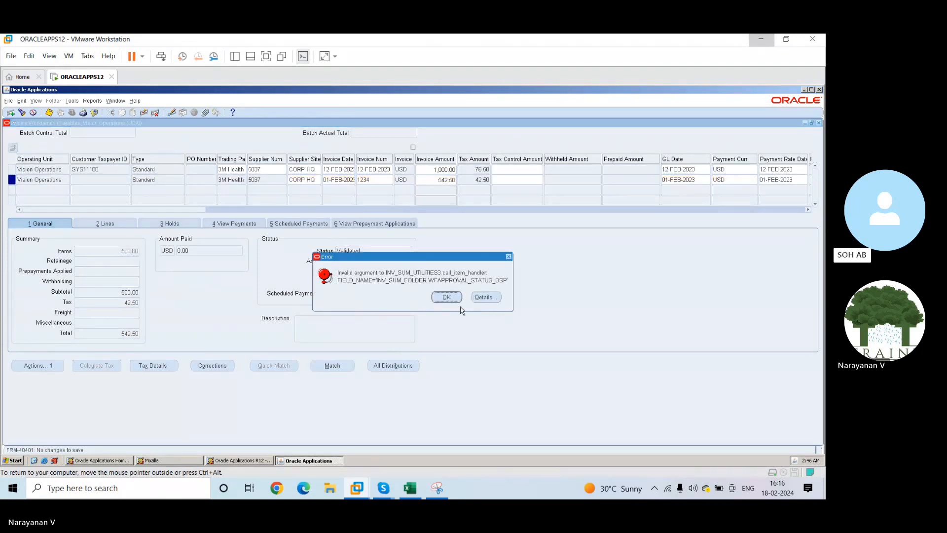
click(447, 297)
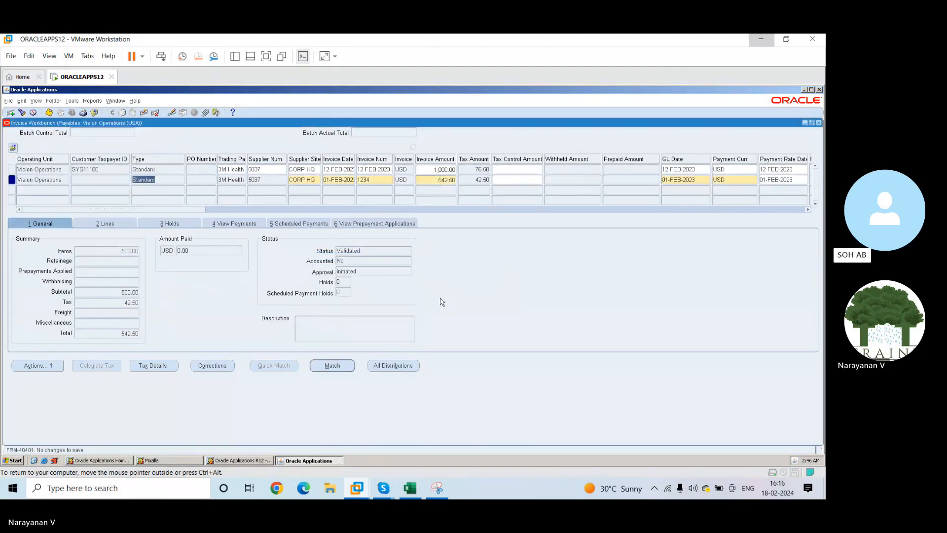
Switch to Snipping Tool and capture the Invoice Workbench from the invoice rows down to the status summary and action buttons
click(437, 487)
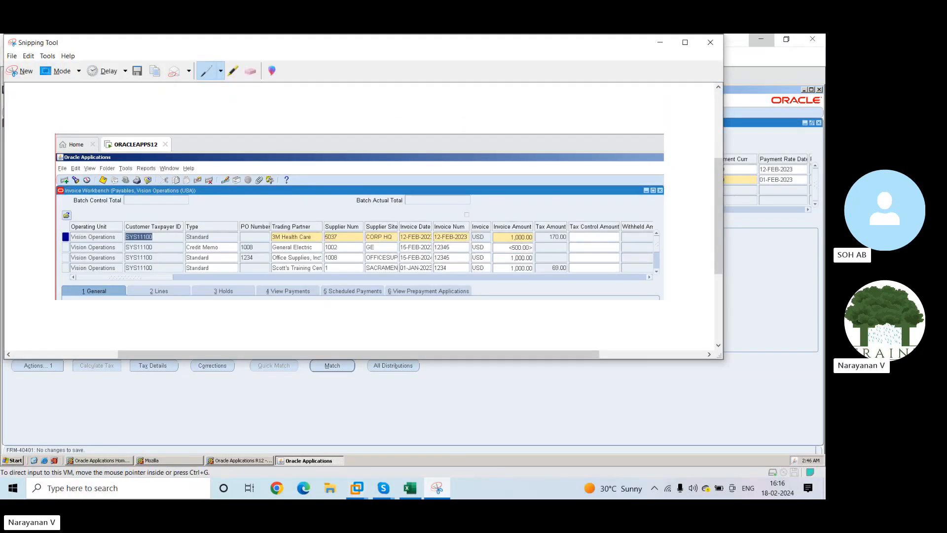
click(23, 70)
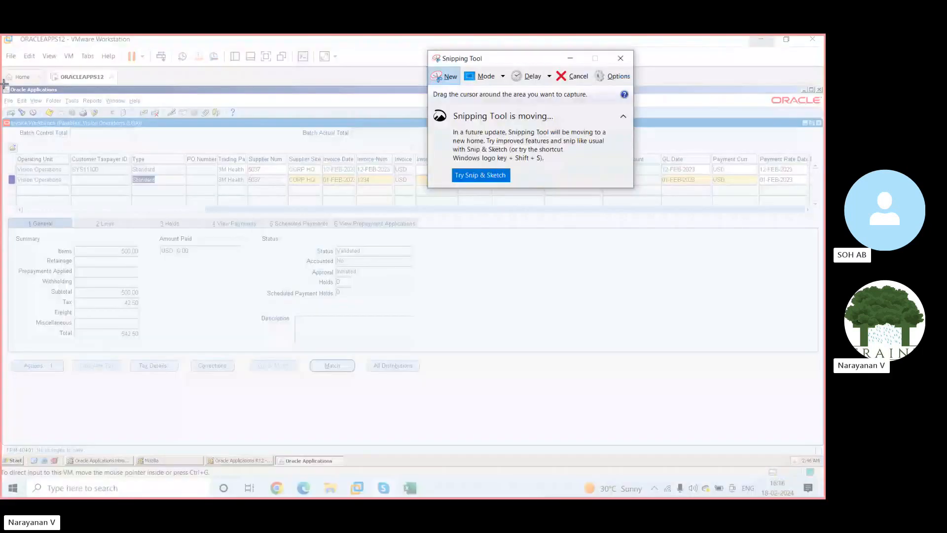
drag(4, 84, 803, 228)
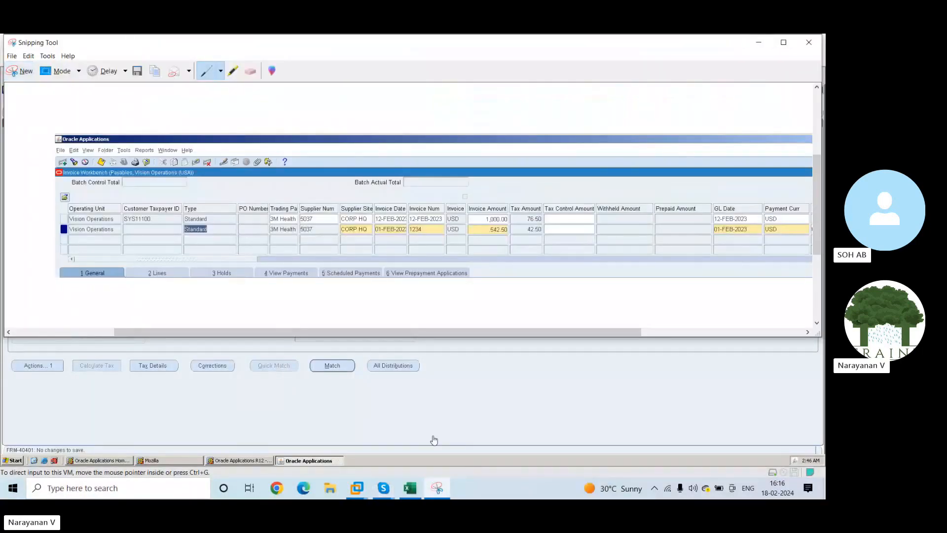
click(19, 71)
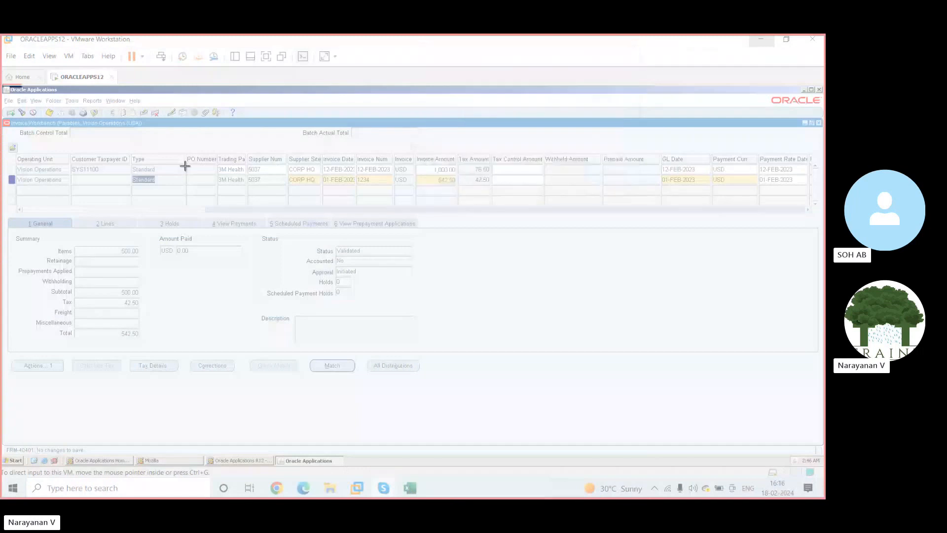
drag(3, 85, 559, 385)
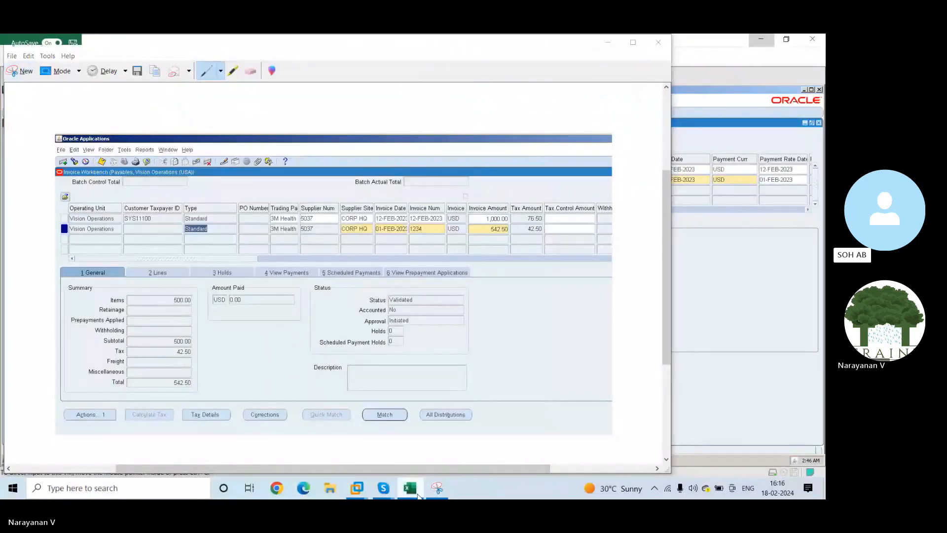
Switch to Excel, paste the screenshot into the AP sheet, shrink it and place it around column M above the existing picture's level
click(418, 494)
click(476, 113)
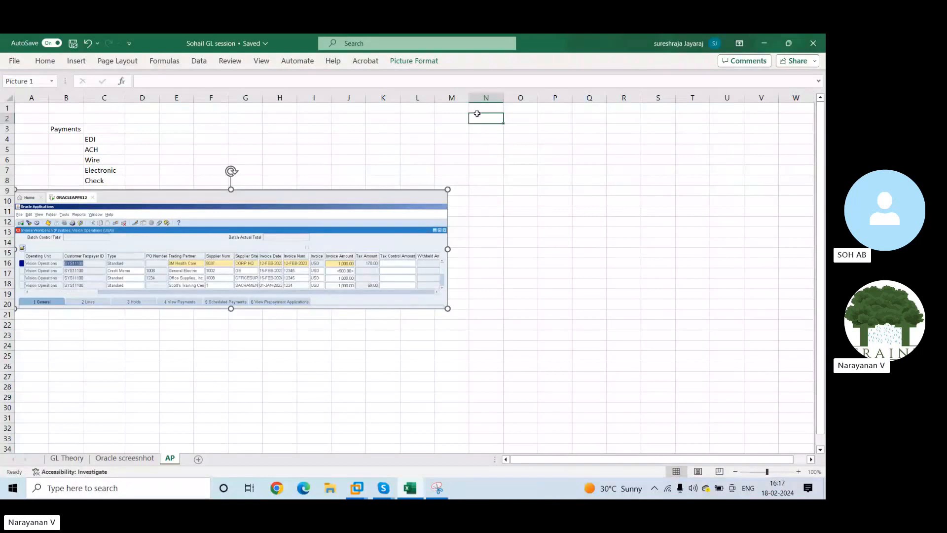
key(ctrl+v)
drag(468, 113, 755, 269)
drag(791, 324, 492, 191)
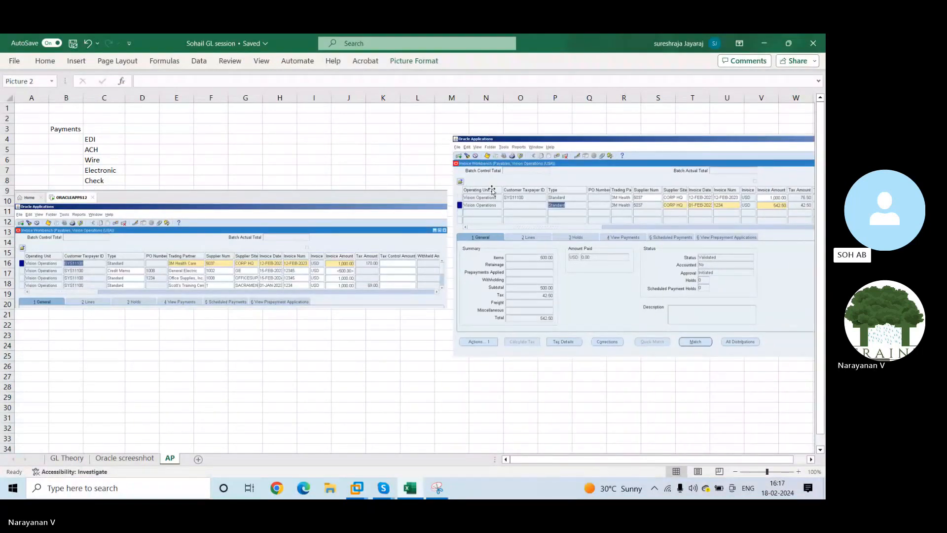
drag(454, 137, 647, 242)
drag(713, 278, 542, 162)
Switch back to the ORACLEAPPS12 virtual machine and close the Invoice Workbench
key(alt+Tab)
key(alt+Tab)
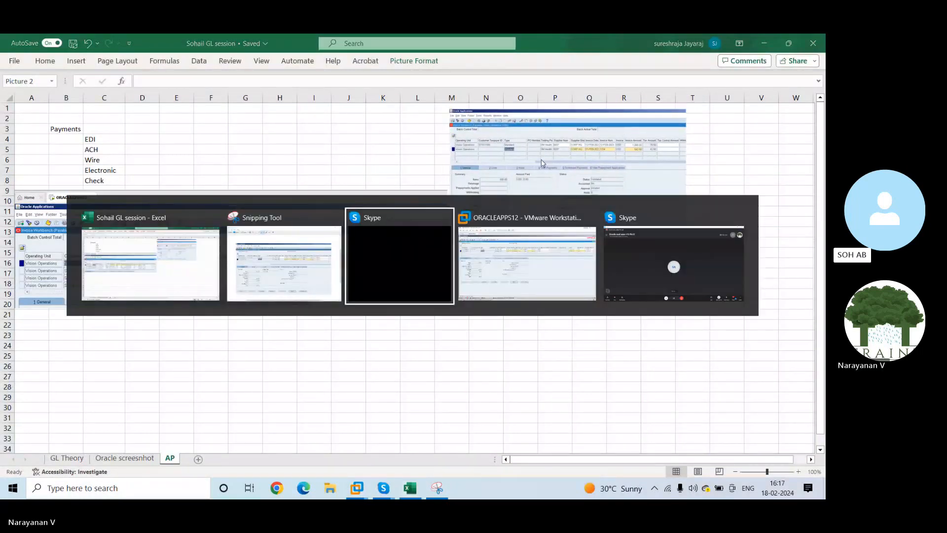
click(562, 221)
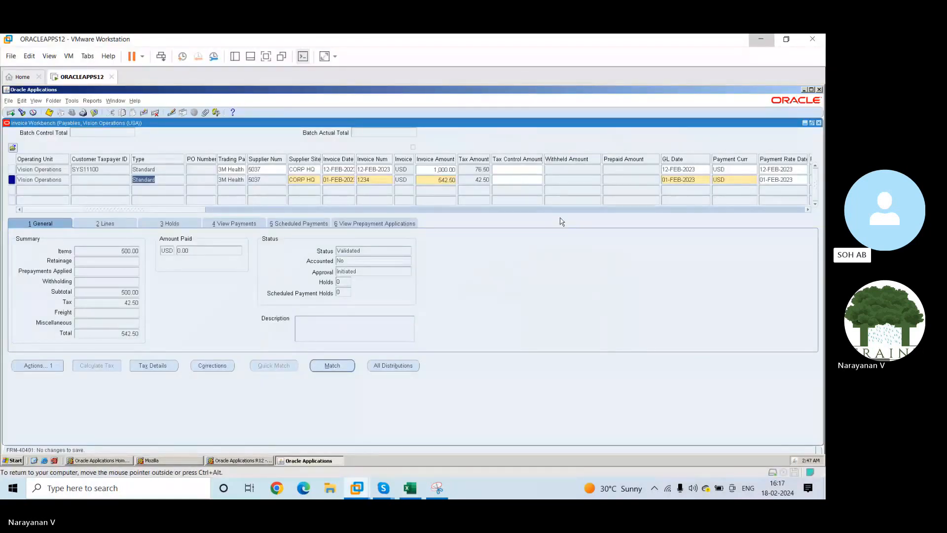
click(819, 123)
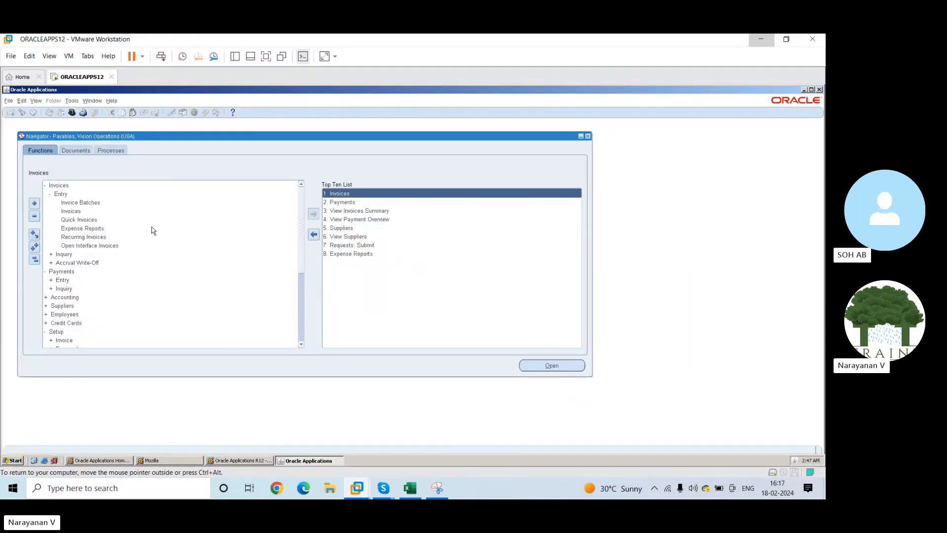
Switch to the Approvals Management Administrator responsibility, view its dashboard's transaction types, close it, and check the Navigator's documents
click(72, 113)
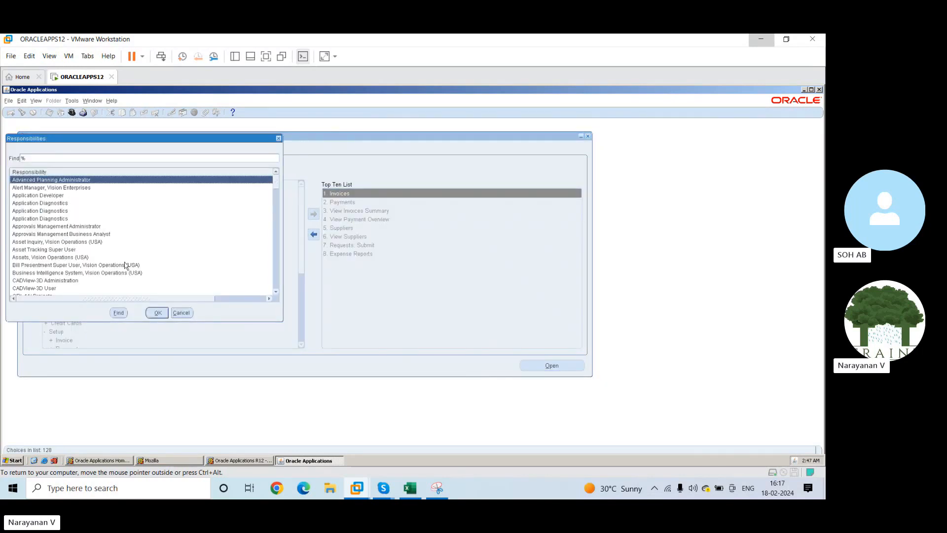
click(48, 227)
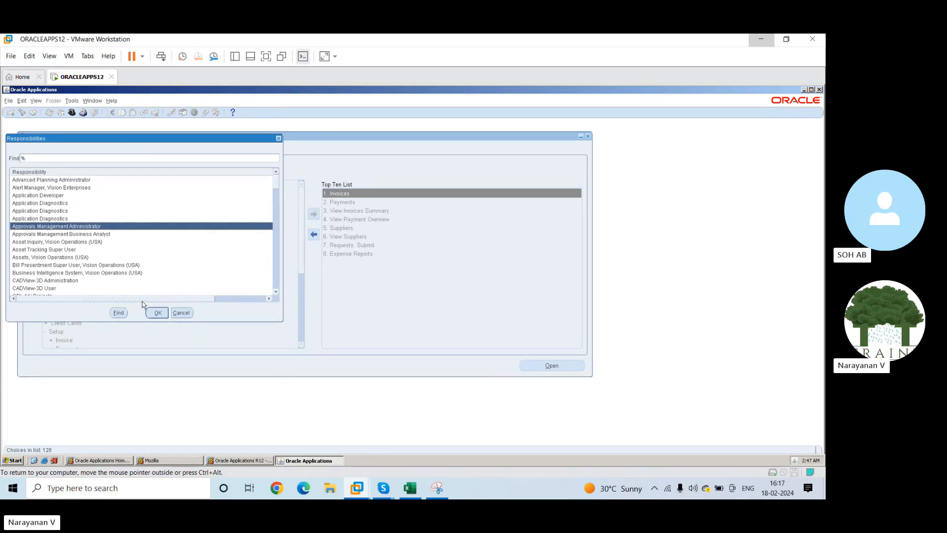
click(156, 314)
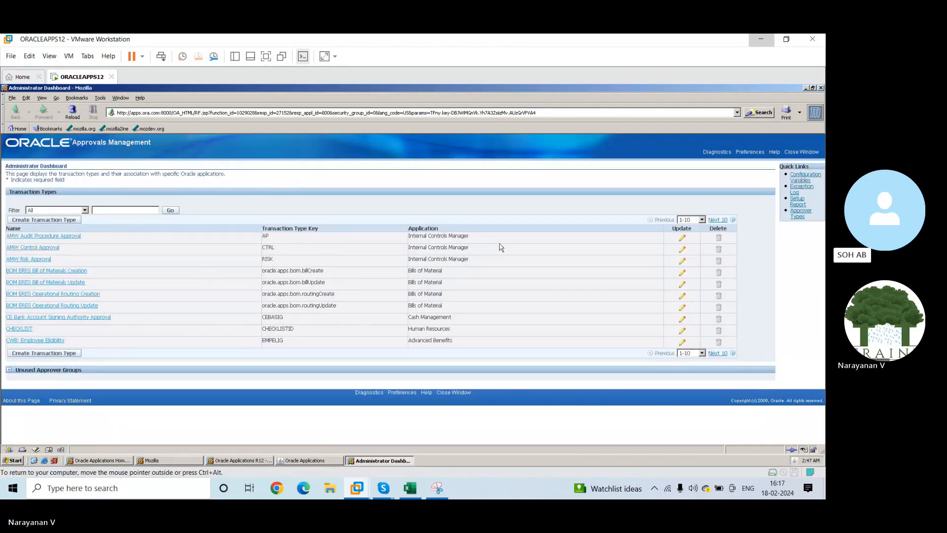
click(821, 88)
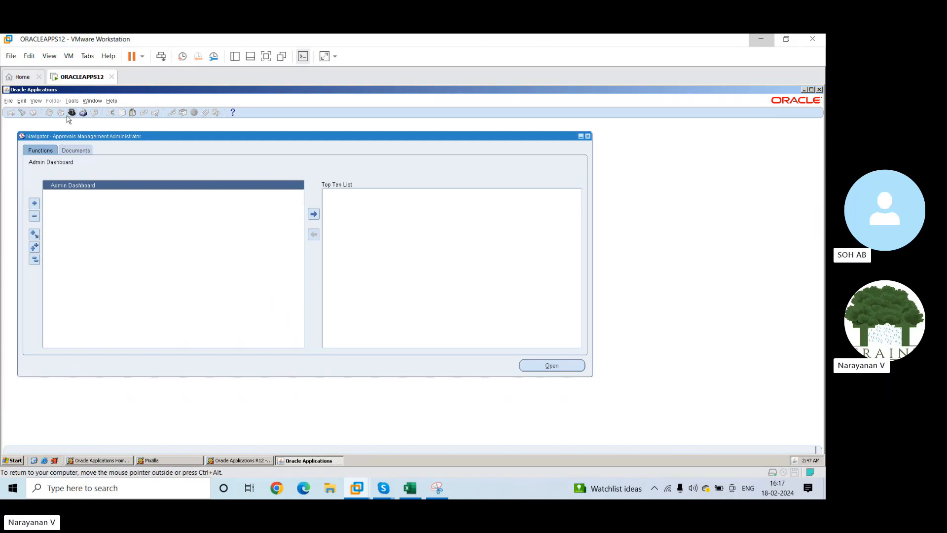
click(73, 153)
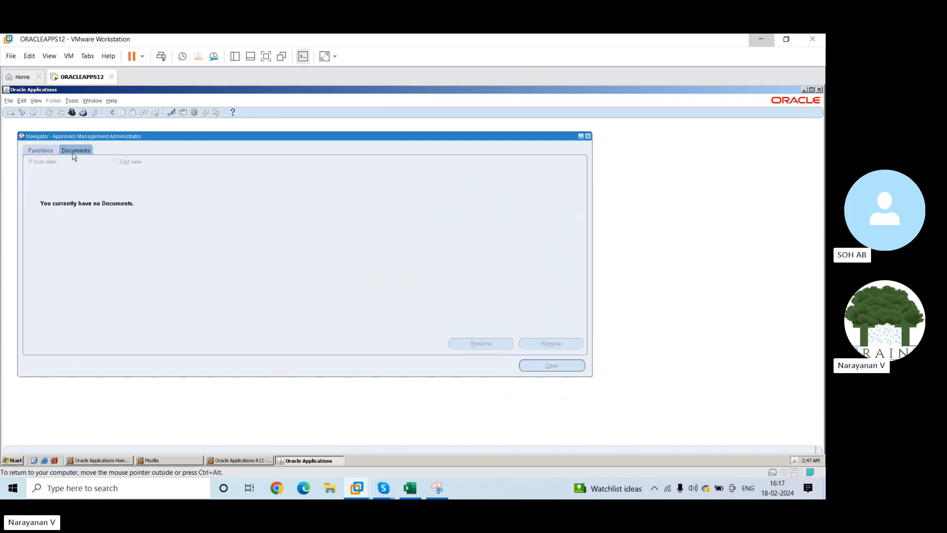
click(45, 151)
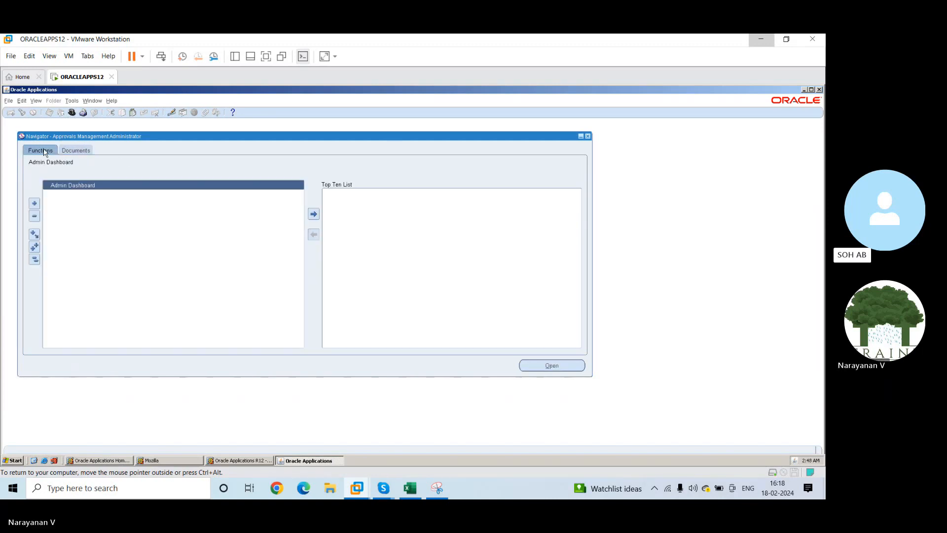
Browse the list of responsibilities from Bill Presentment Super User through the Daily Intelligence entries
click(72, 112)
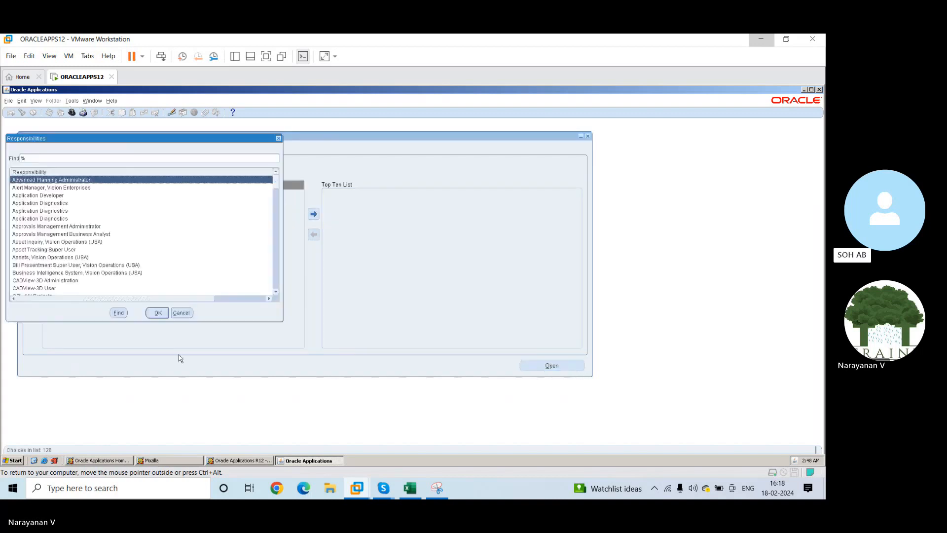
click(70, 265)
key(Down)
key(Down)
key(Down)
key(Down)
key(Down)
key(Down)
key(Down)
key(Down)
key(Down)
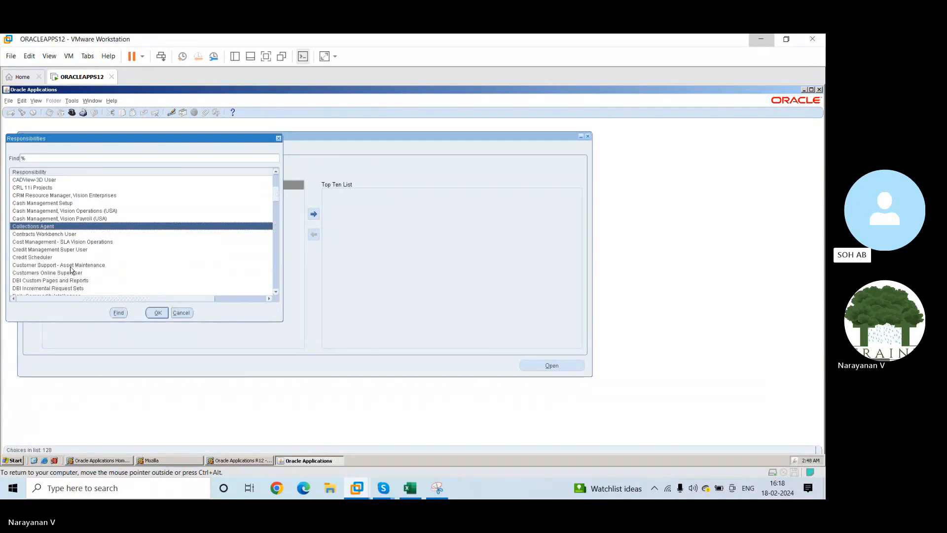
key(Down)
key(Down)
key(Down)
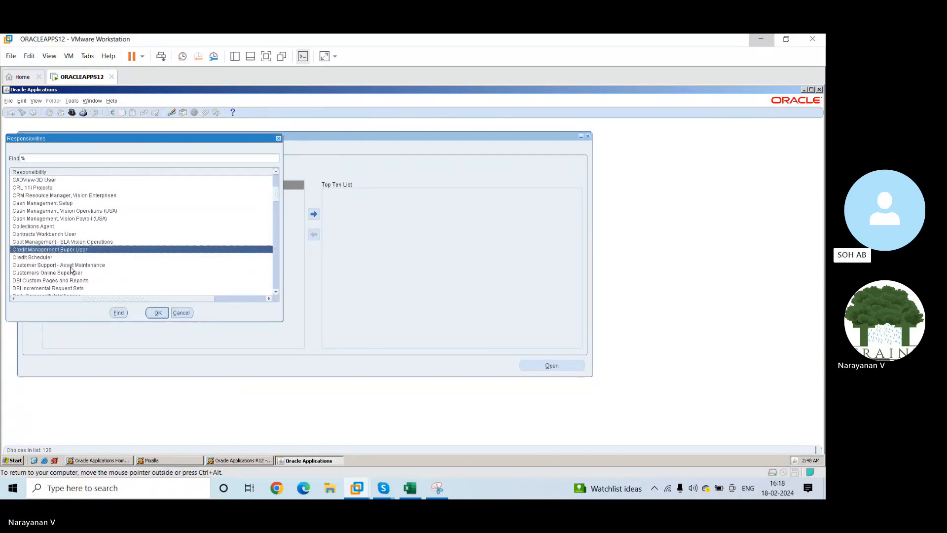
key(Down)
key(Down)
key(Down)
key(Down)
key(Down)
key(Down)
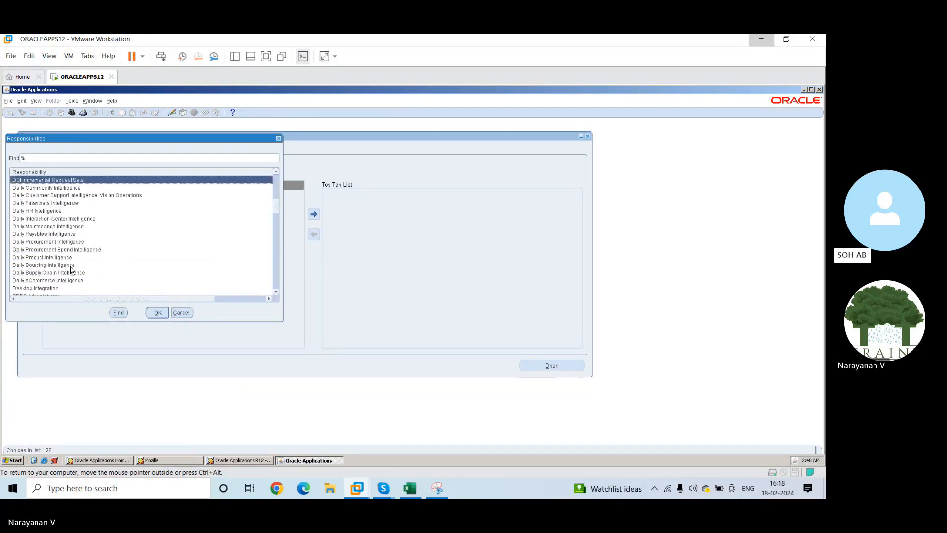
key(Down)
key(Down)
key(Down)
Filter the responsibilities by "pay" and switch to Payments Setup Administrator
text(pay)
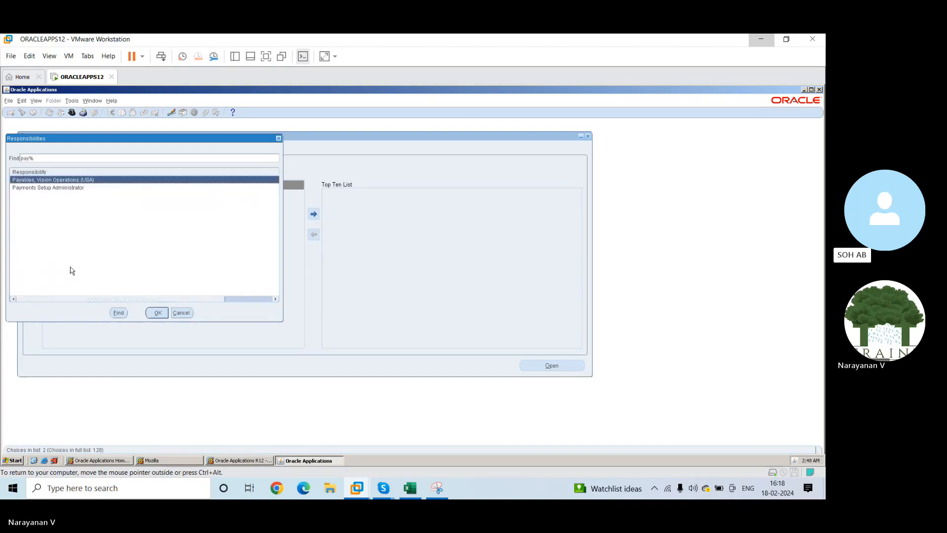
key(Down)
key(Return)
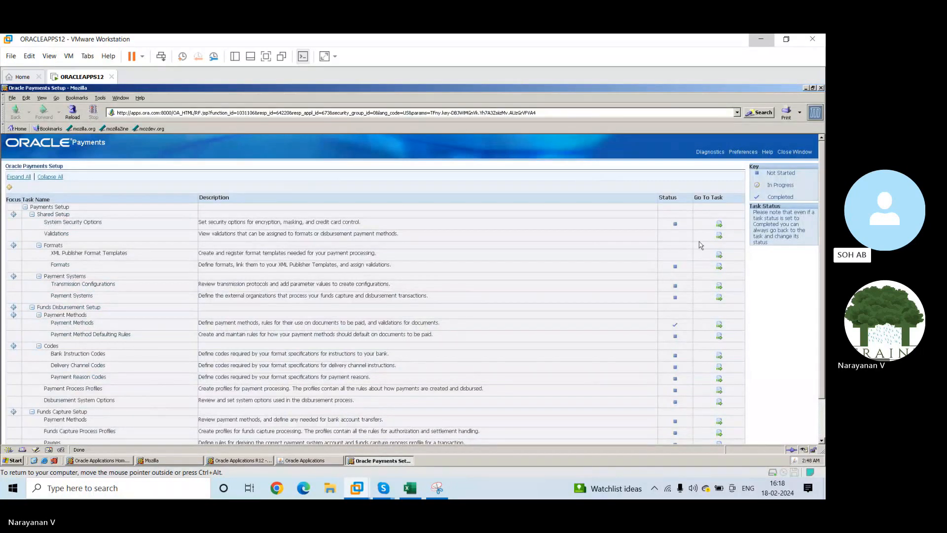
Review the Oracle Payments Setup task list and status key, collapse all tasks, and close the page
drag(822, 222, 825, 295)
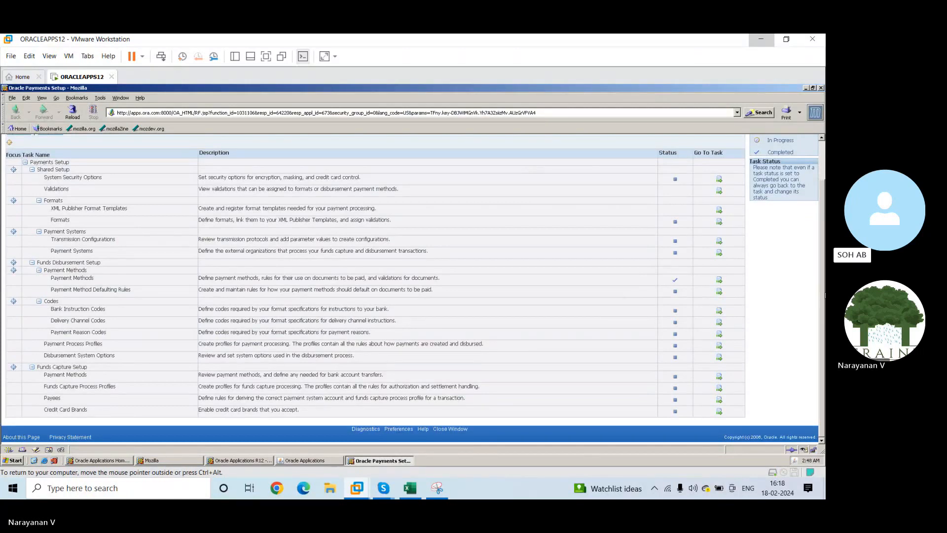
drag(824, 285, 819, 207)
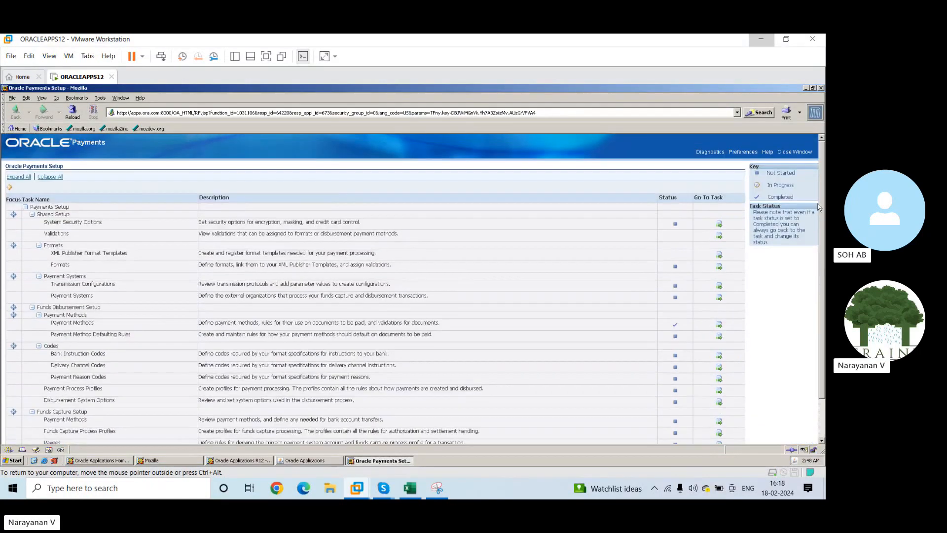
double_click(783, 185)
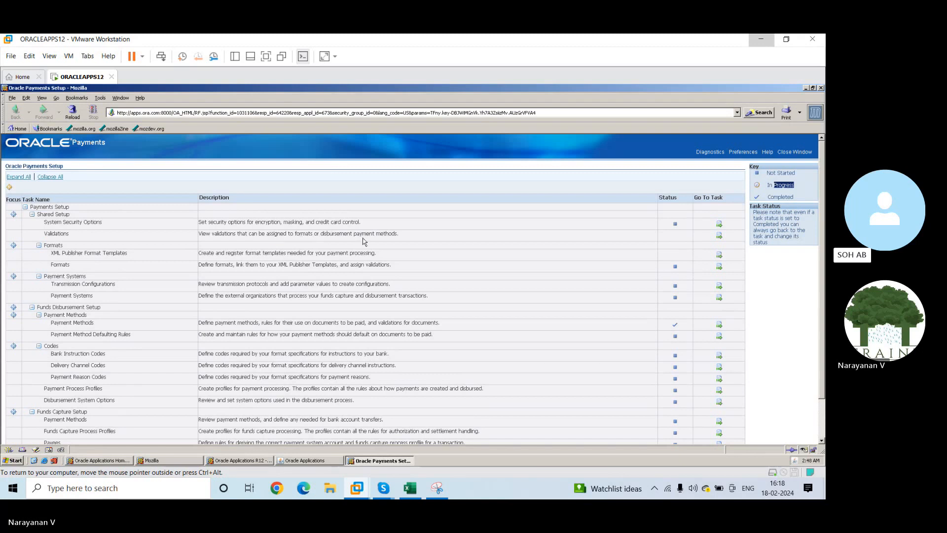
click(55, 178)
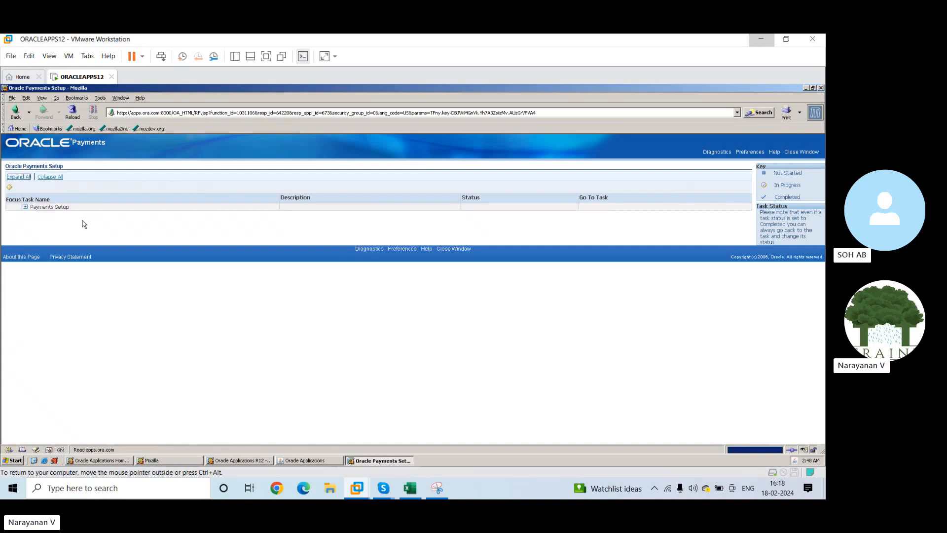
click(791, 152)
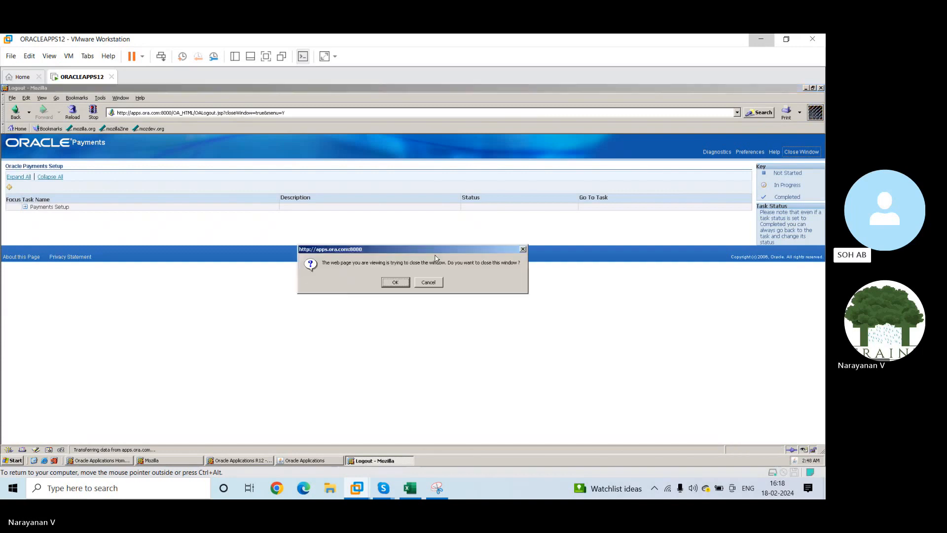
click(390, 282)
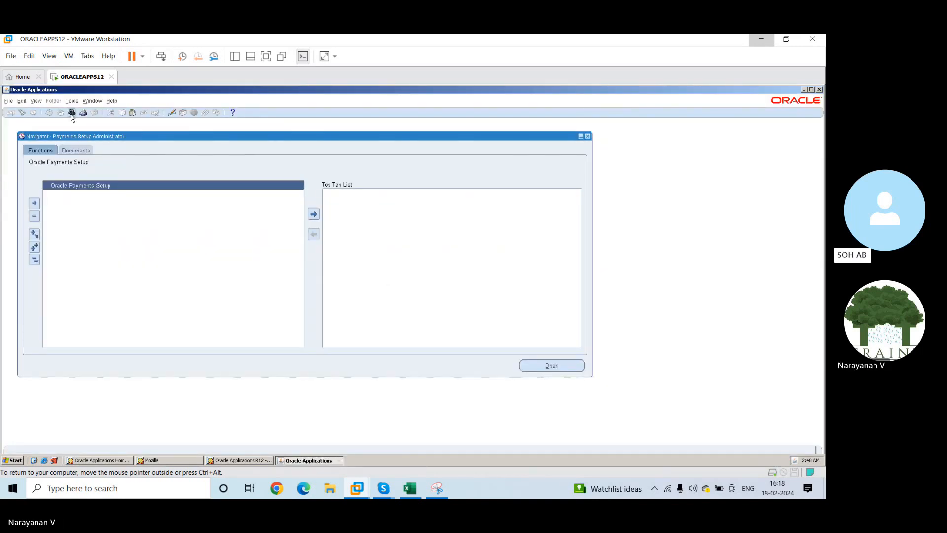
Browse the list of responsibilities, switch to Functional Administrator, and close its Grants page after viewing it
click(71, 113)
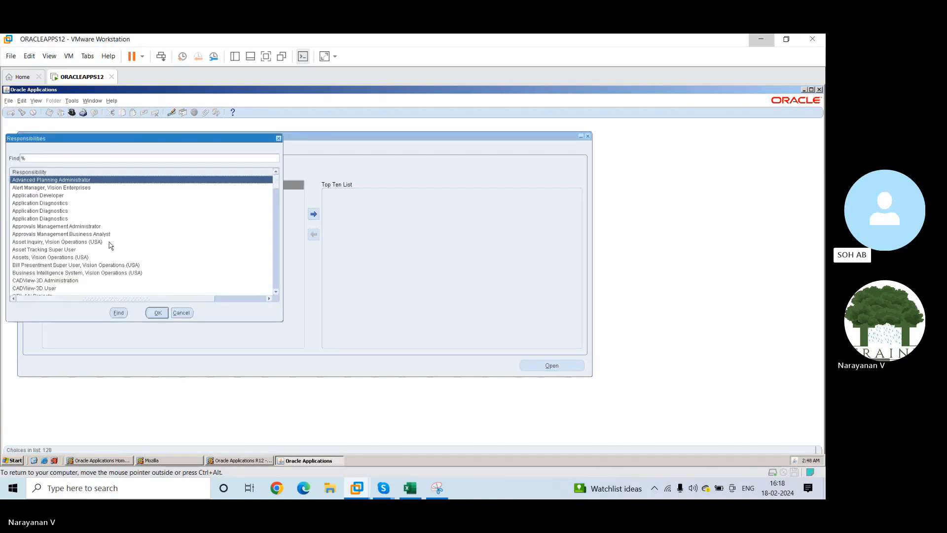
click(116, 273)
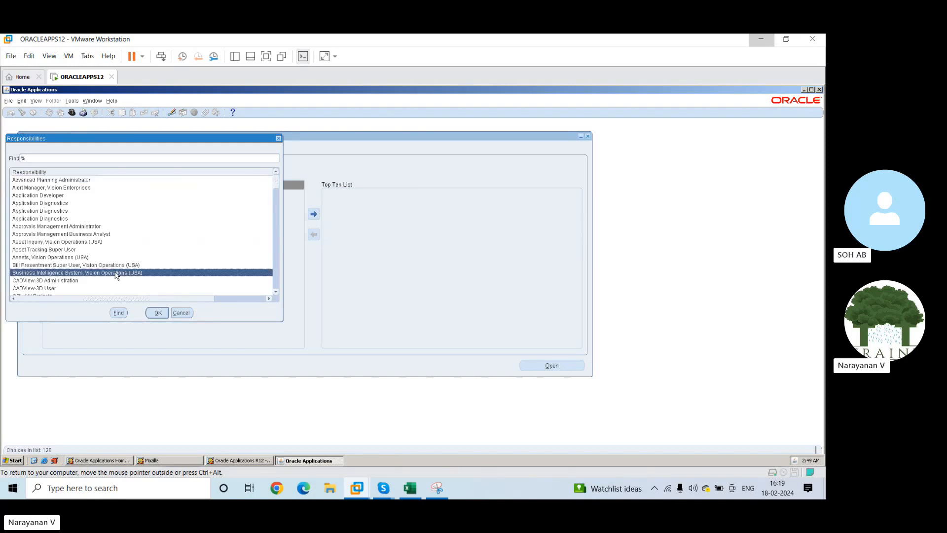
key(Down)
key(Down)
key(Down)
key(Down)
key(Down)
key(Down)
key(Down)
key(Down)
key(Down)
key(Down)
key(Down)
key(Down)
key(Down)
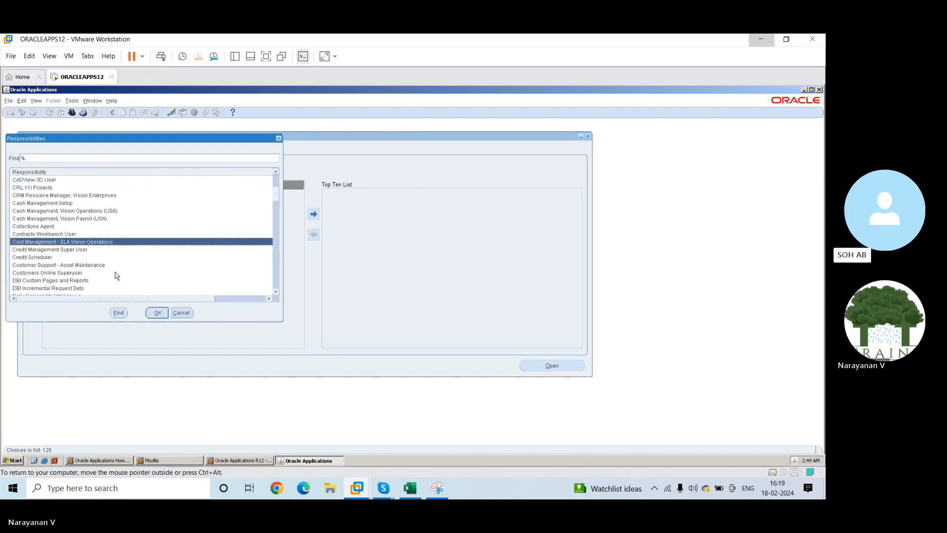
key(Down)
key(Down)
key(Down)
key(Down)
key(Down)
key(Down)
key(Down)
key(Down)
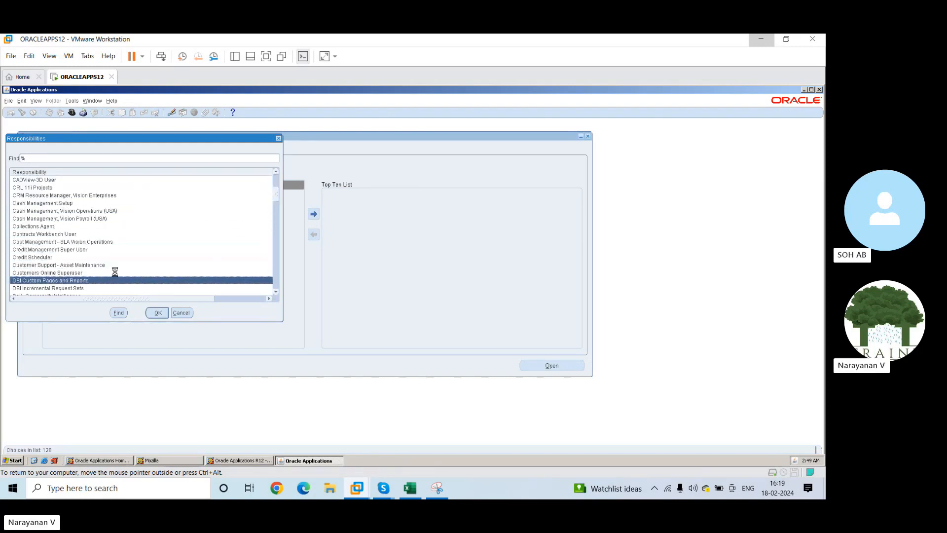
key(Down)
key(Down)
key(Down)
key(Down)
key(Down)
key(Down)
key(Down)
key(Down)
key(Down)
key(Down)
key(Down)
key(Down)
key(Down)
key(Down)
key(Down)
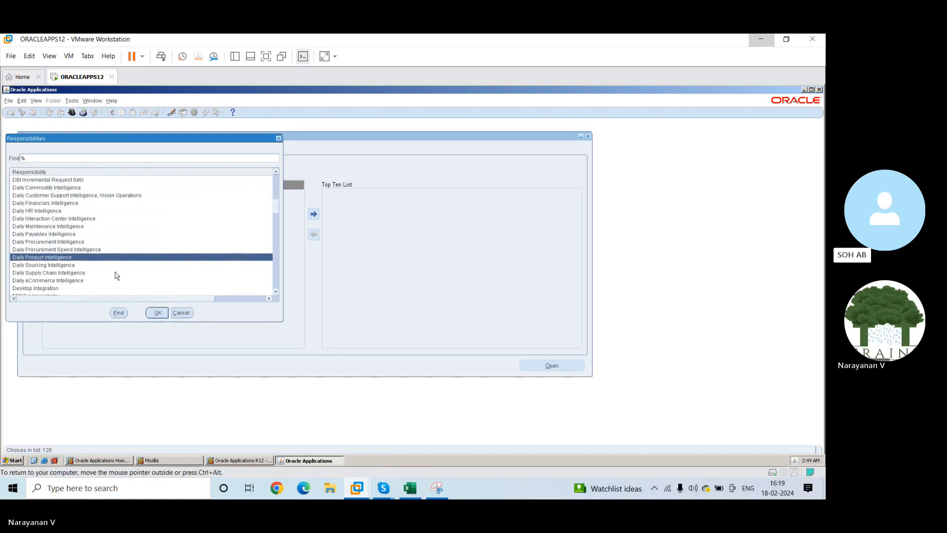
key(Down)
key(Down)
key(Down)
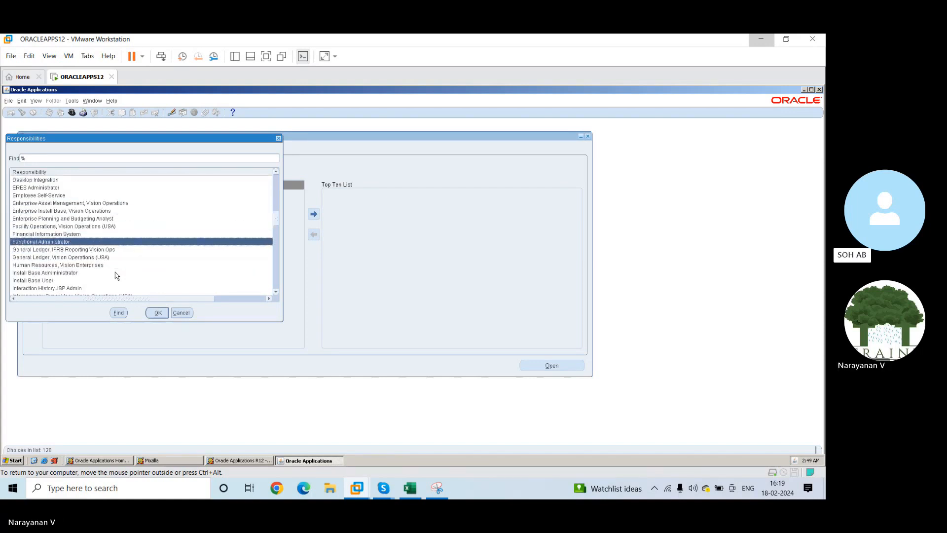
key(Down)
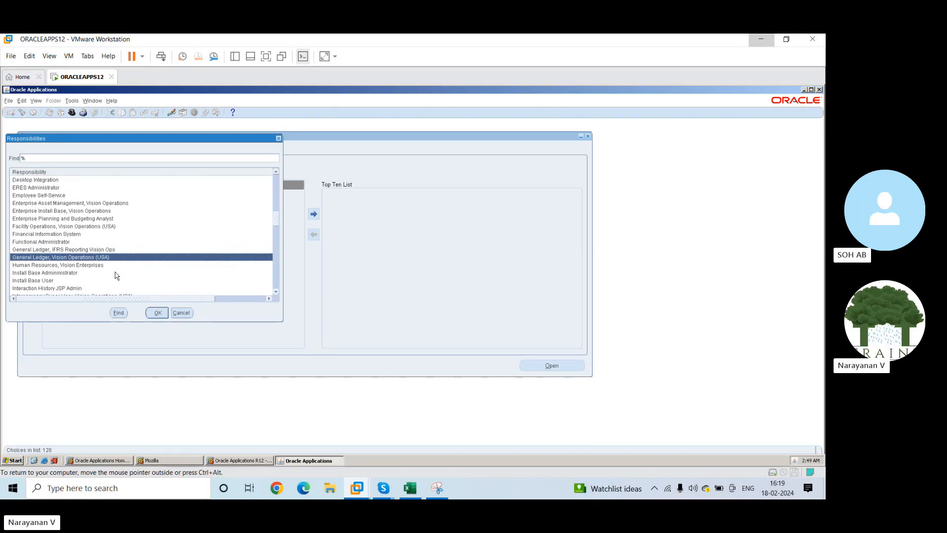
key(Up)
key(Up)
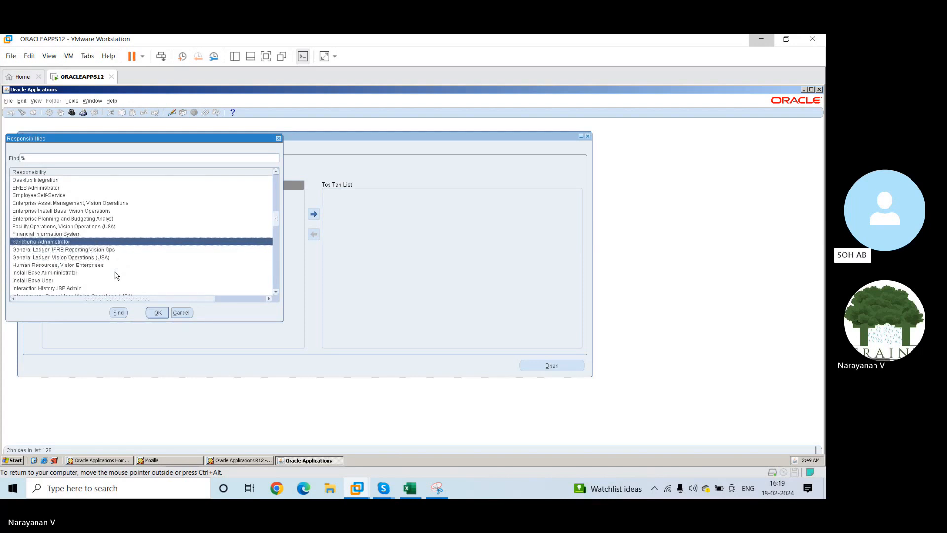
key(Return)
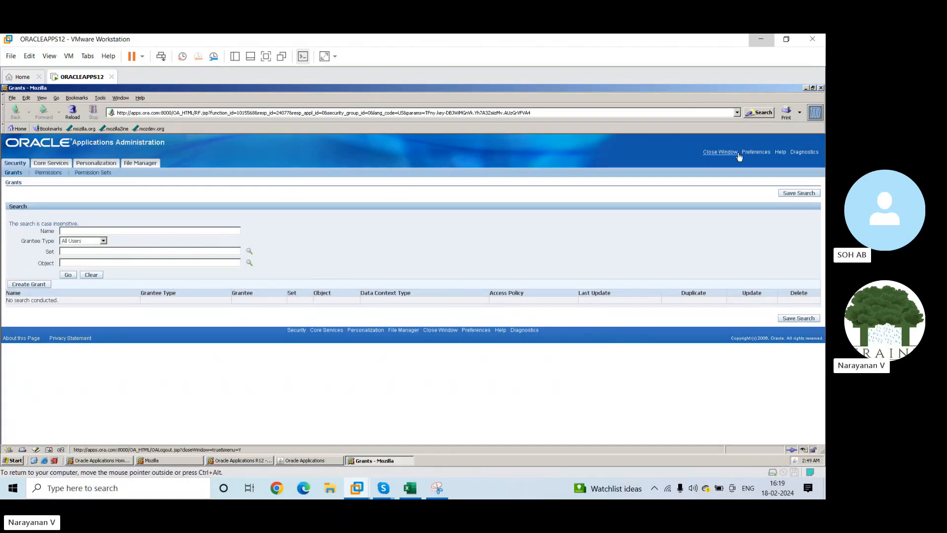
click(820, 88)
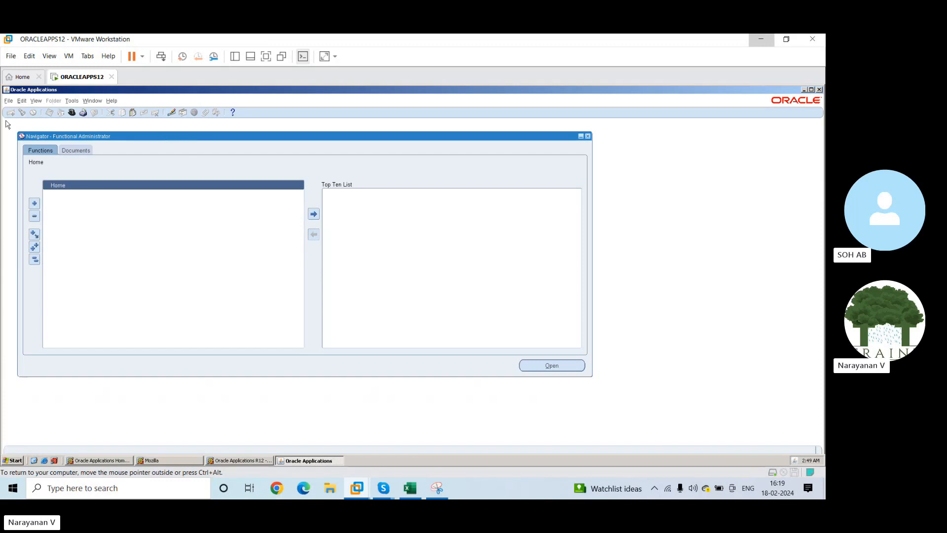
Filter the responsibilities by "pay%" and switch to Payables, Vision Operations (USA)
click(71, 111)
text(pay%)
key(Return)
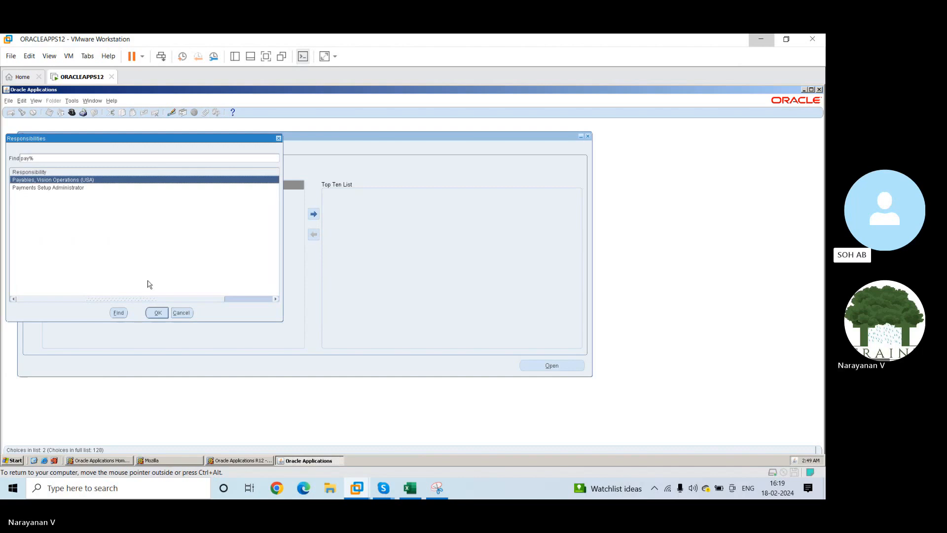
click(157, 313)
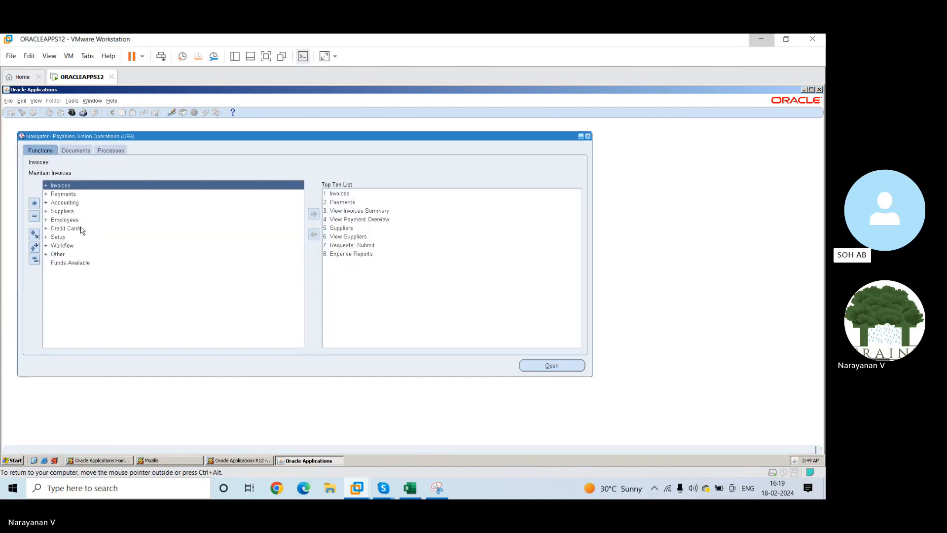
Open the Workflow Worklist, look through its open notifications, and close the page
double_click(62, 246)
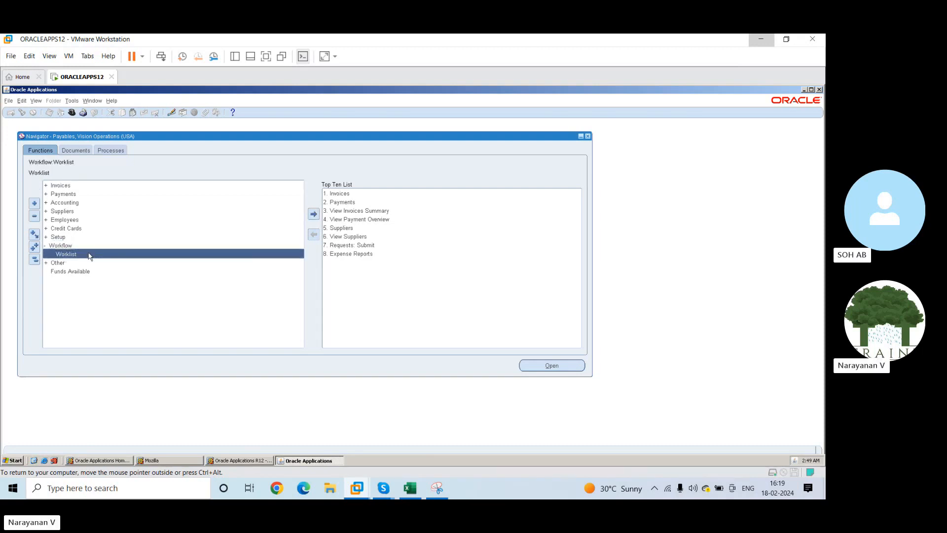
double_click(89, 254)
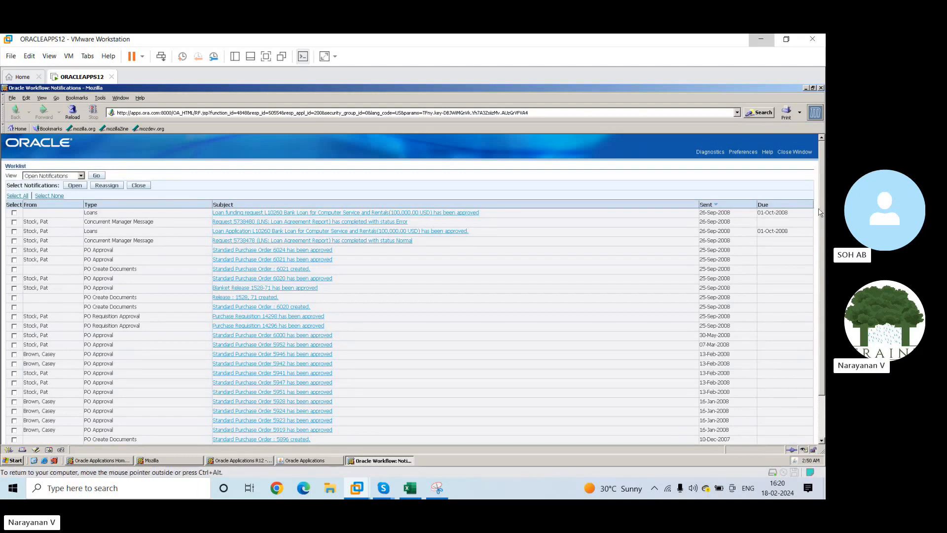
scroll(821, 222, down, 1)
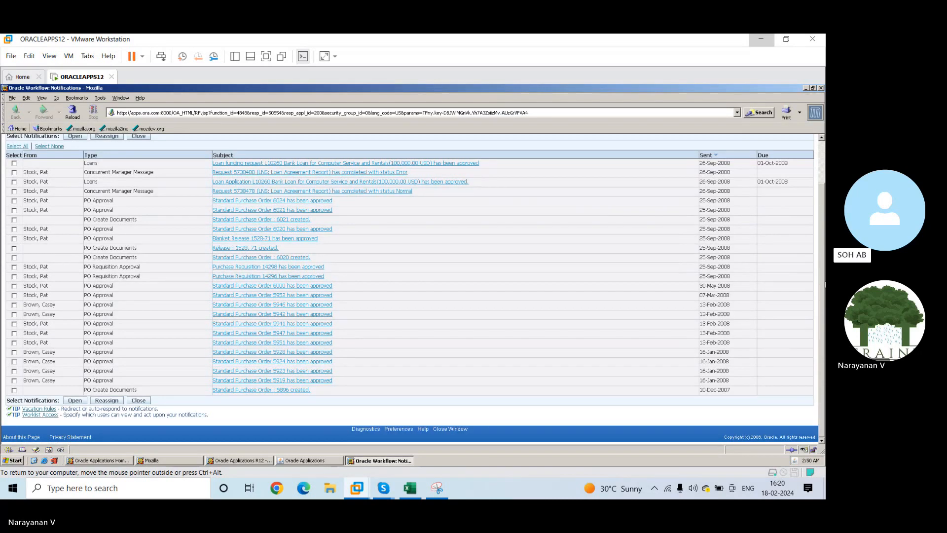
scroll(818, 185, up, 2)
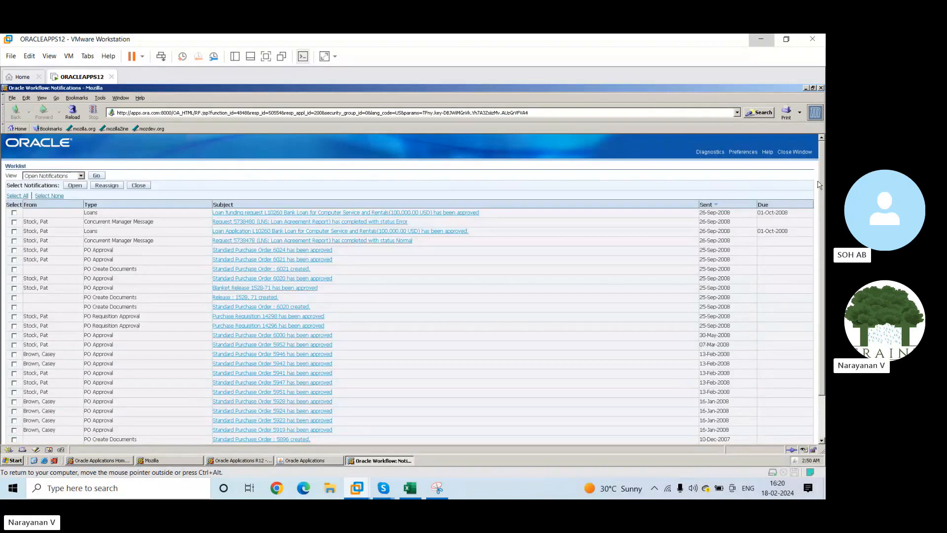
click(800, 156)
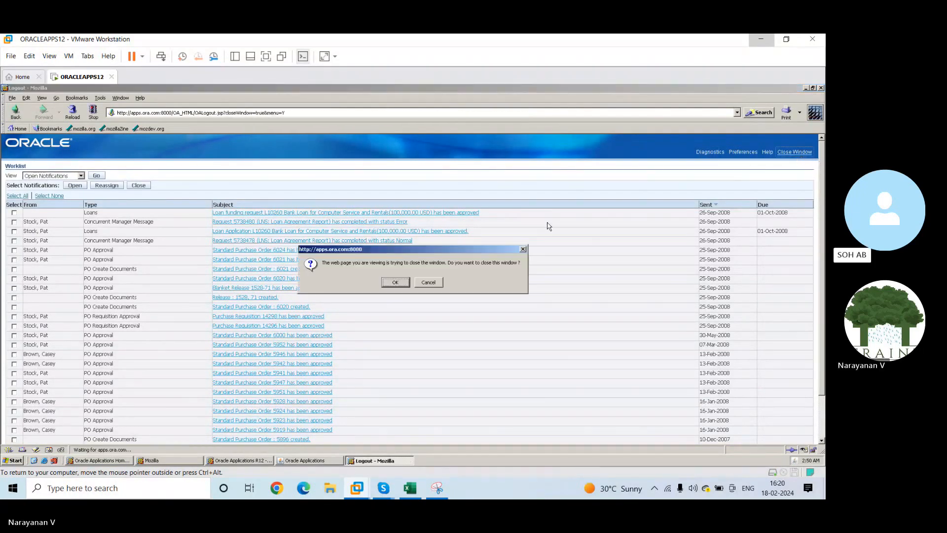
click(393, 282)
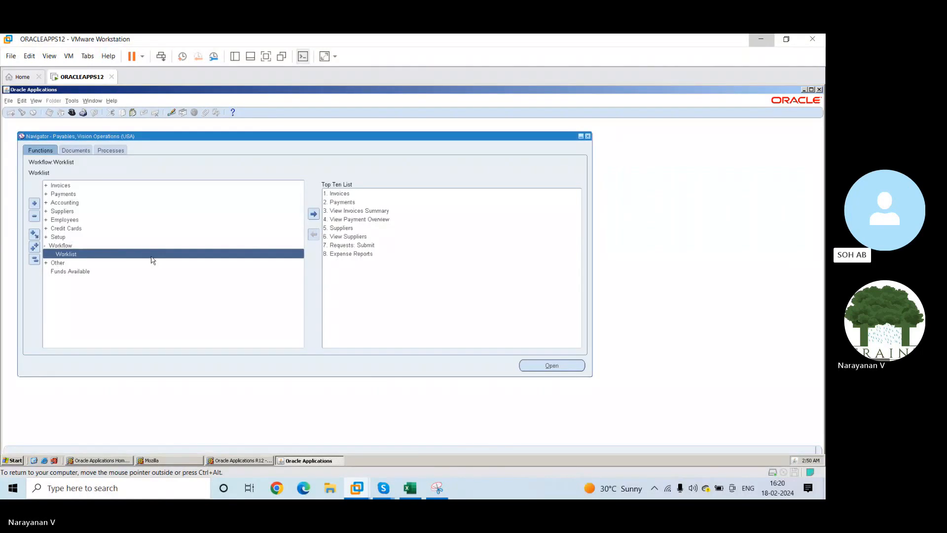
Expand the Other and Requests functions, and open the Funds Available inquiry
double_click(58, 262)
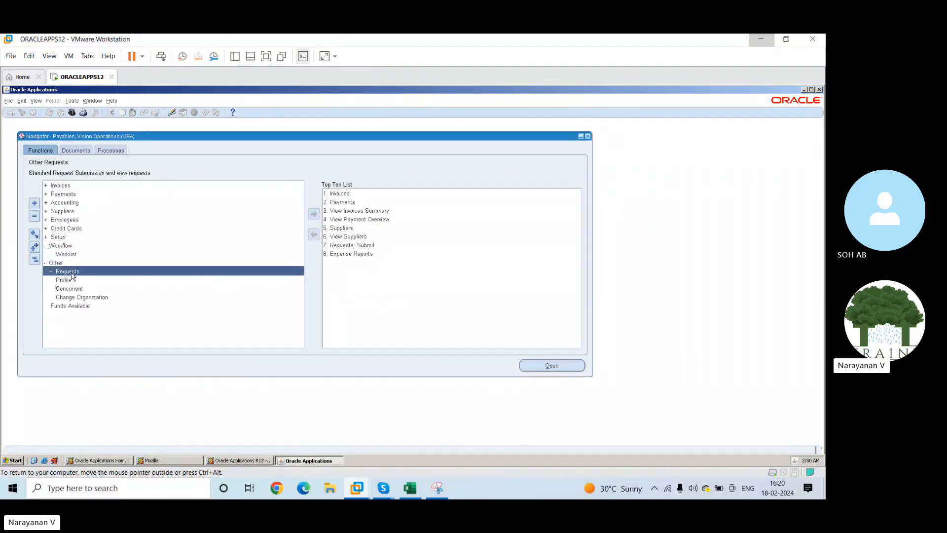
double_click(67, 272)
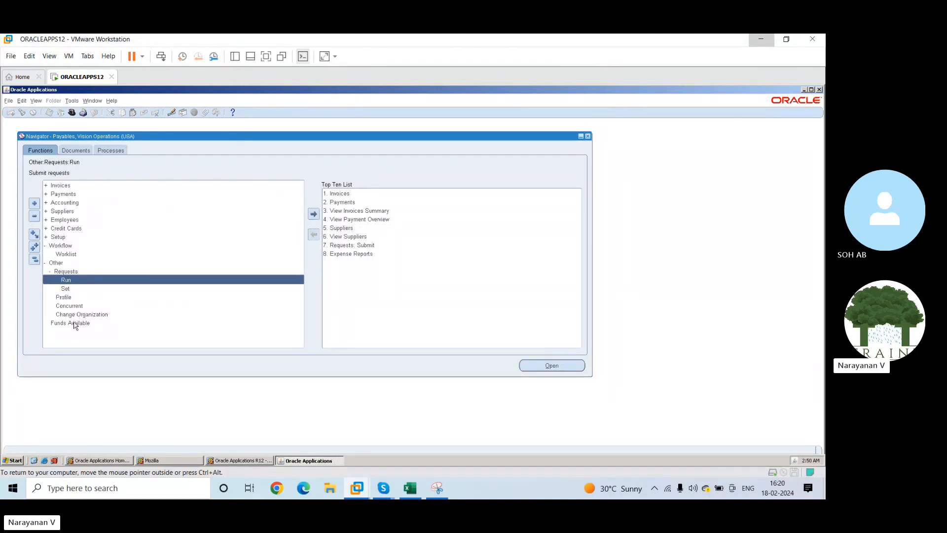
double_click(74, 324)
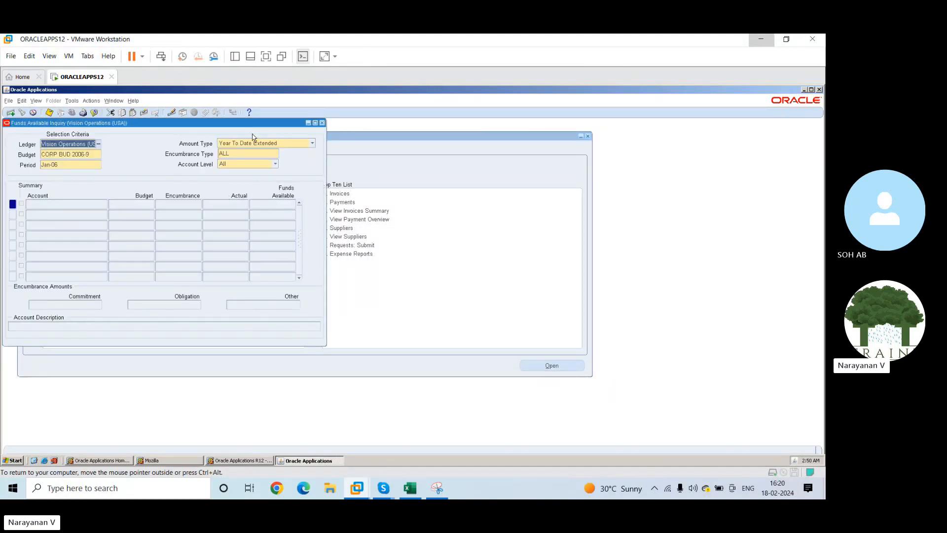
Close the Funds Available Inquiry and open the first Approval Workflow function under the invoice setup
click(322, 123)
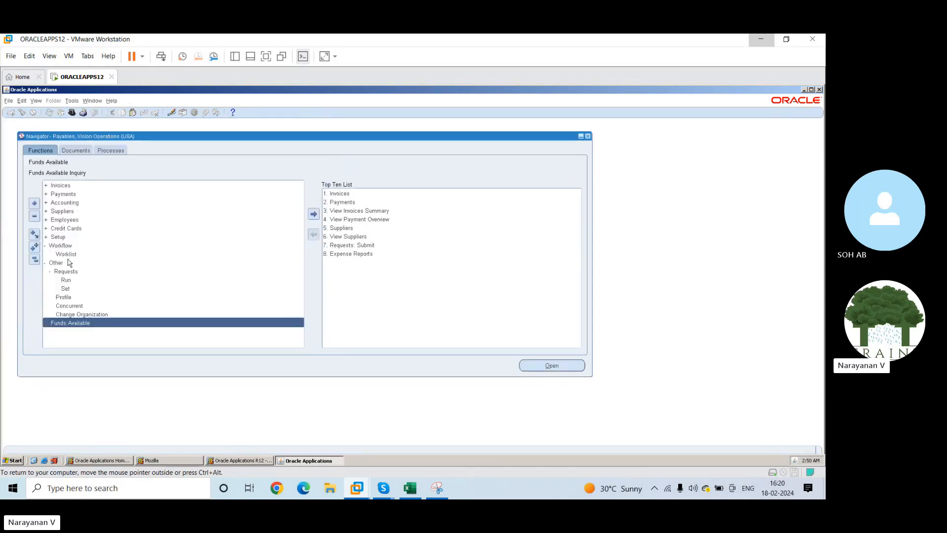
double_click(55, 237)
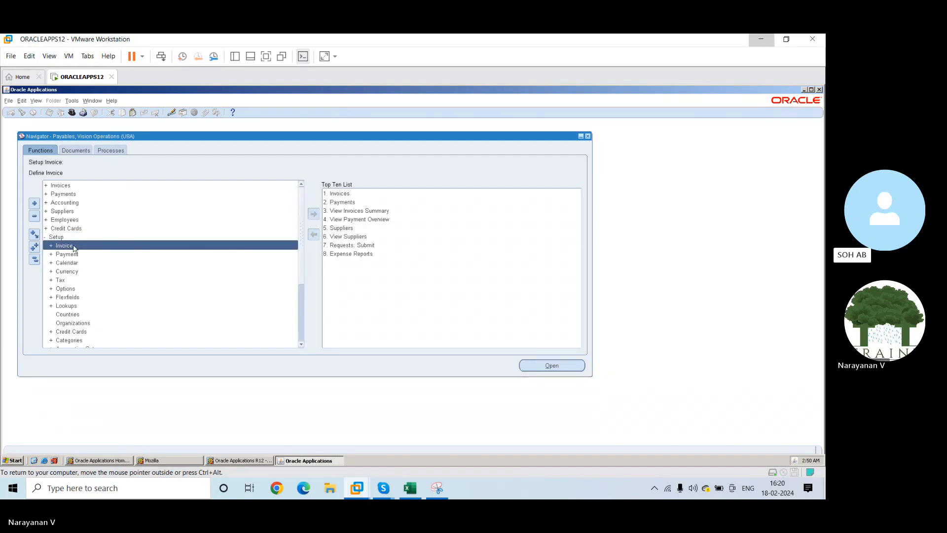
double_click(73, 247)
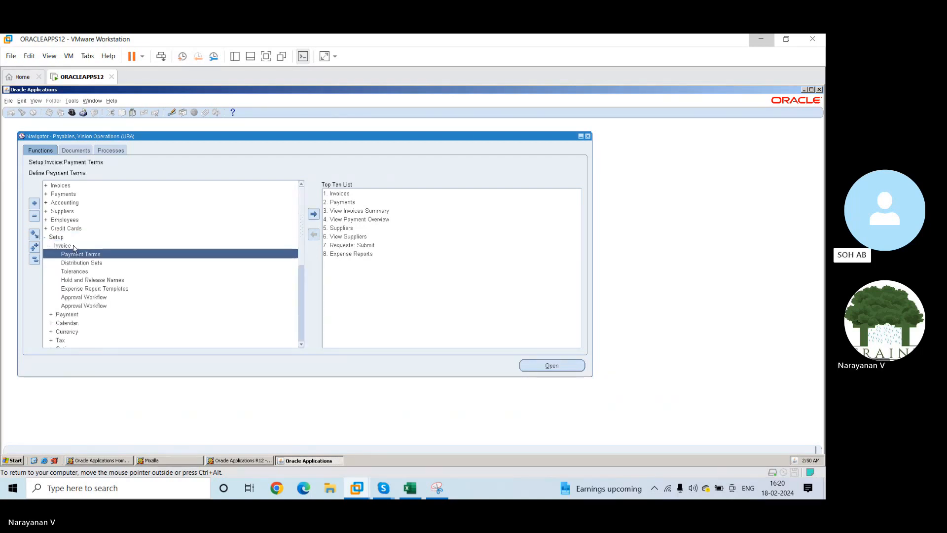
double_click(84, 296)
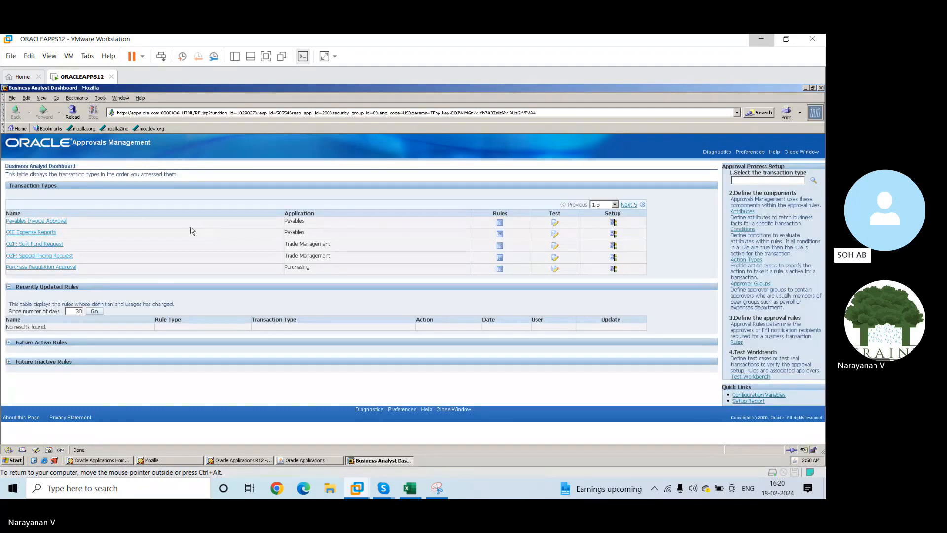
Review the item classes, mandatory attributes and configuration variables of the Payables Invoice Approval transaction type, and close the approvals window
click(54, 222)
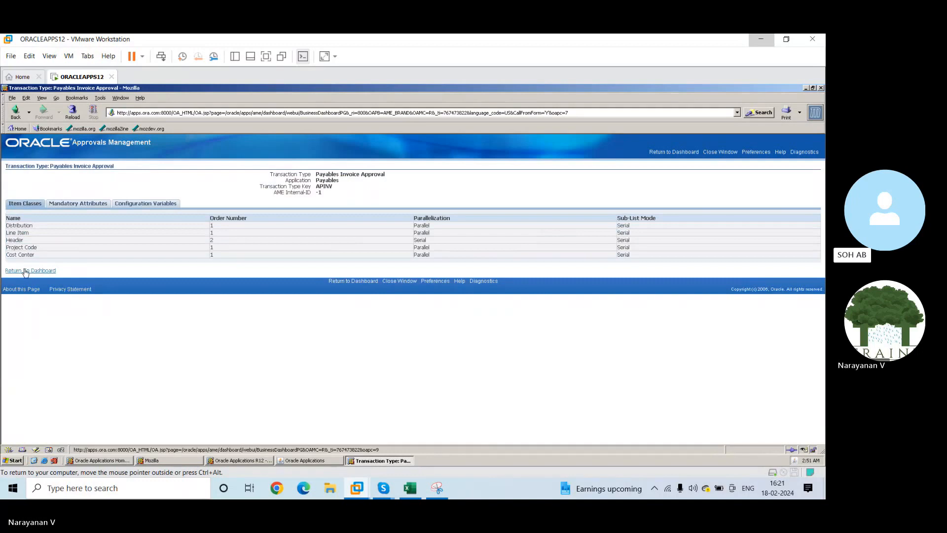
click(94, 205)
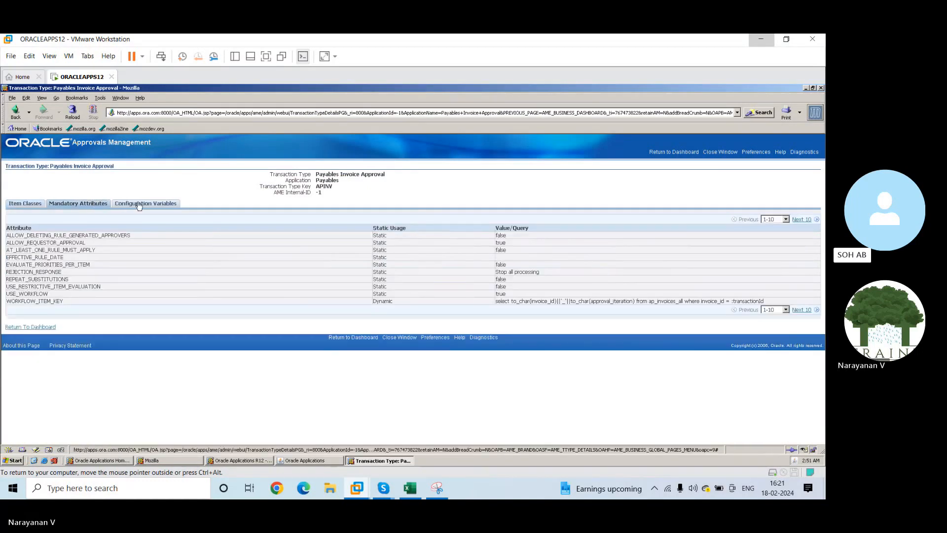
click(139, 204)
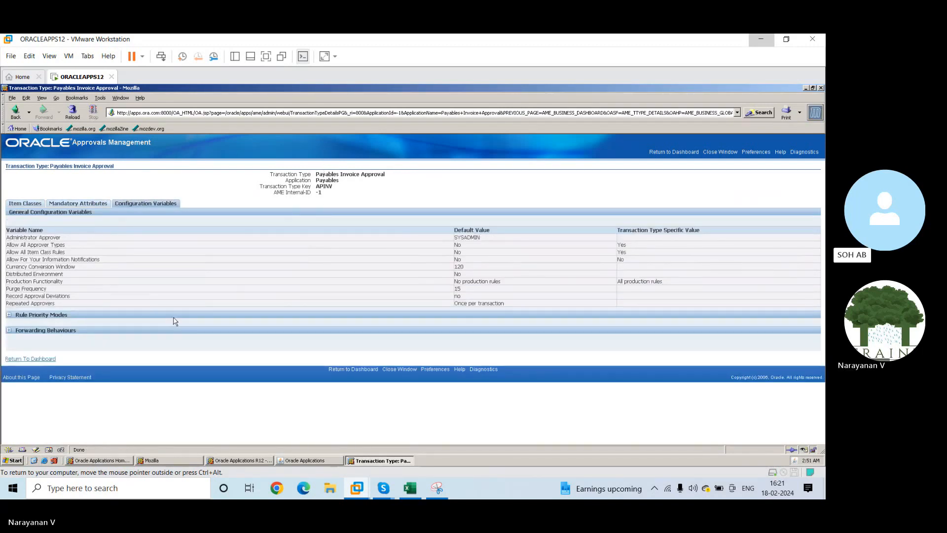
click(27, 359)
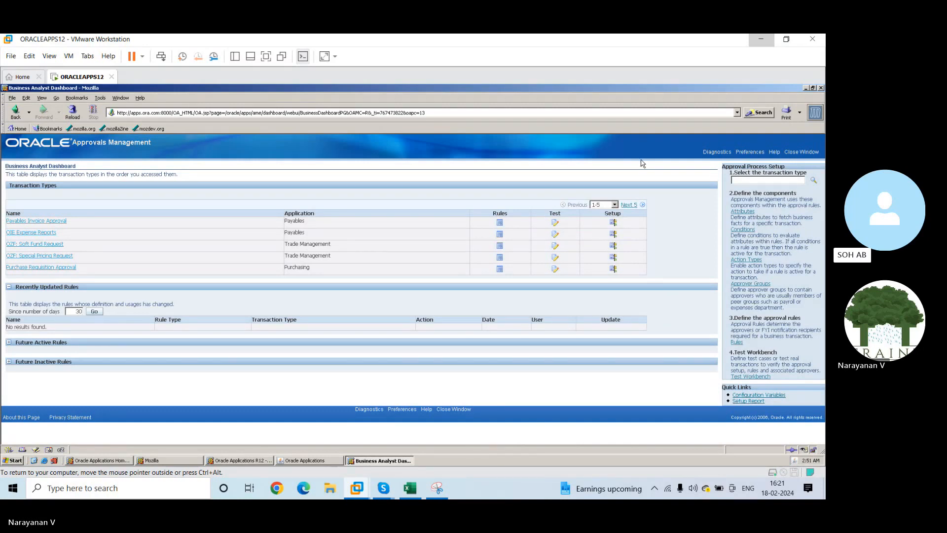
click(788, 152)
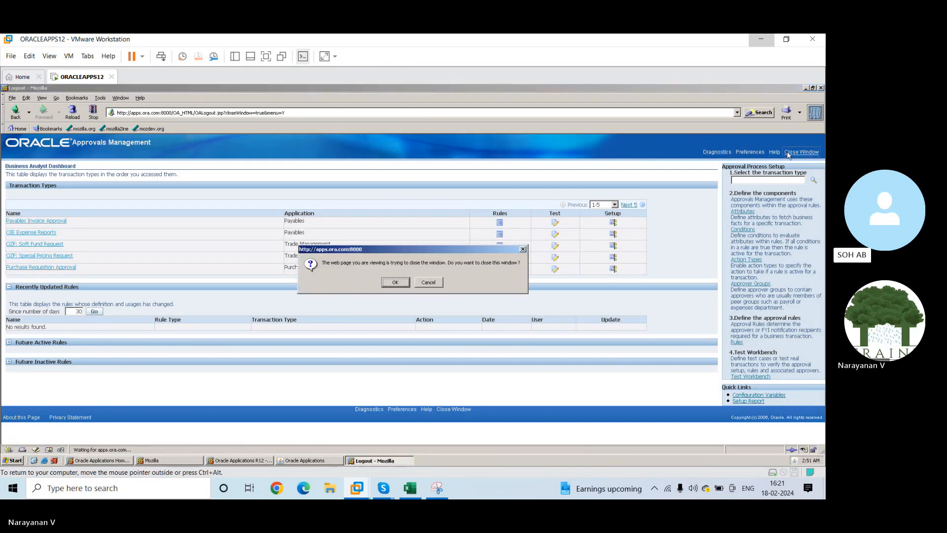
click(399, 283)
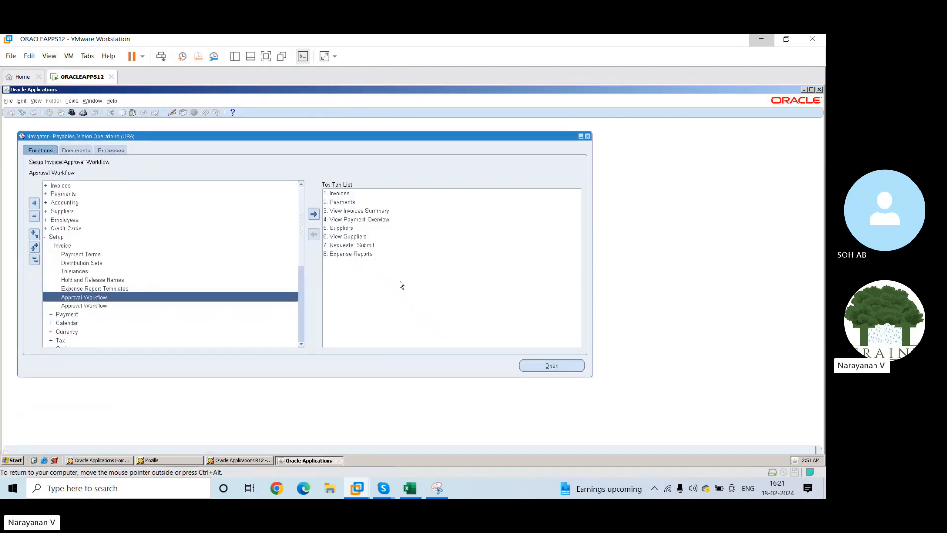
Try to open the second Approval Workflow function, and look at the Invoice Hold and Release Names form before closing it
double_click(104, 306)
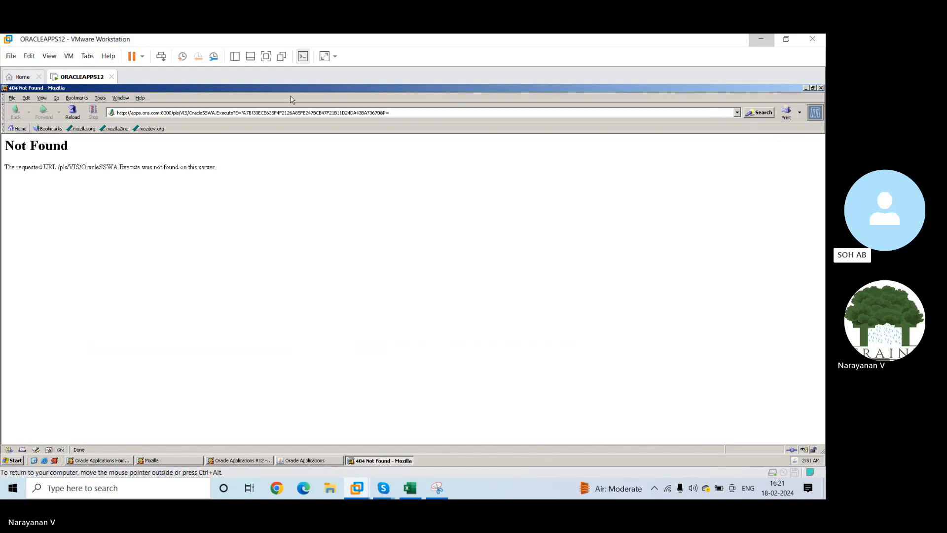
click(821, 88)
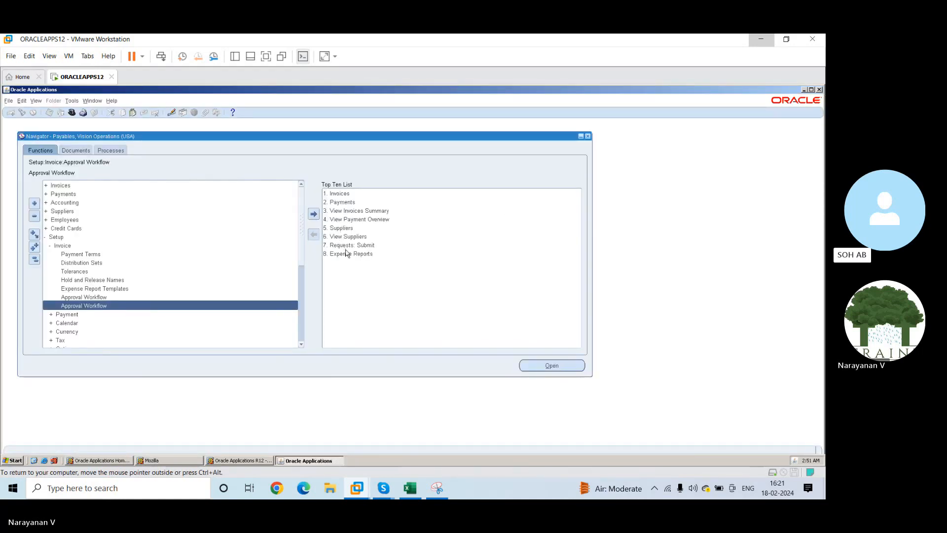
double_click(83, 280)
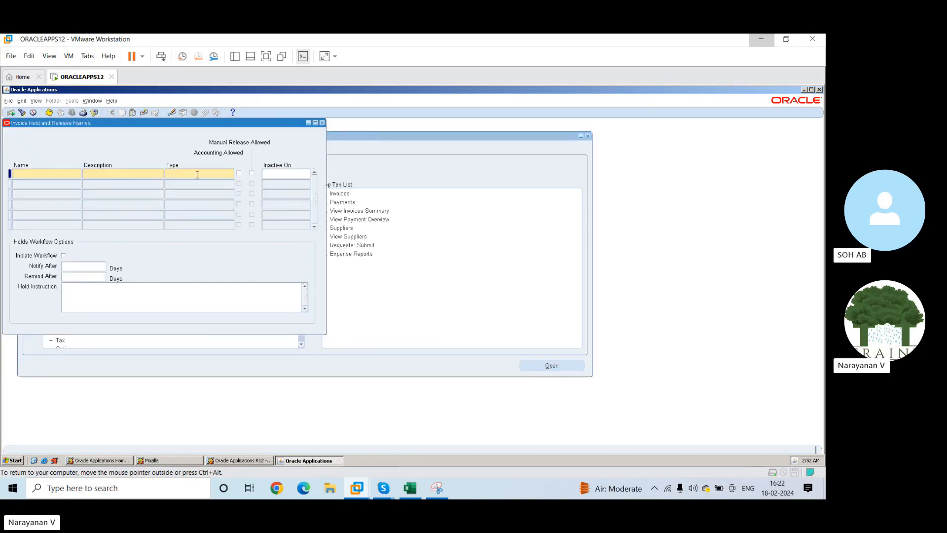
click(322, 122)
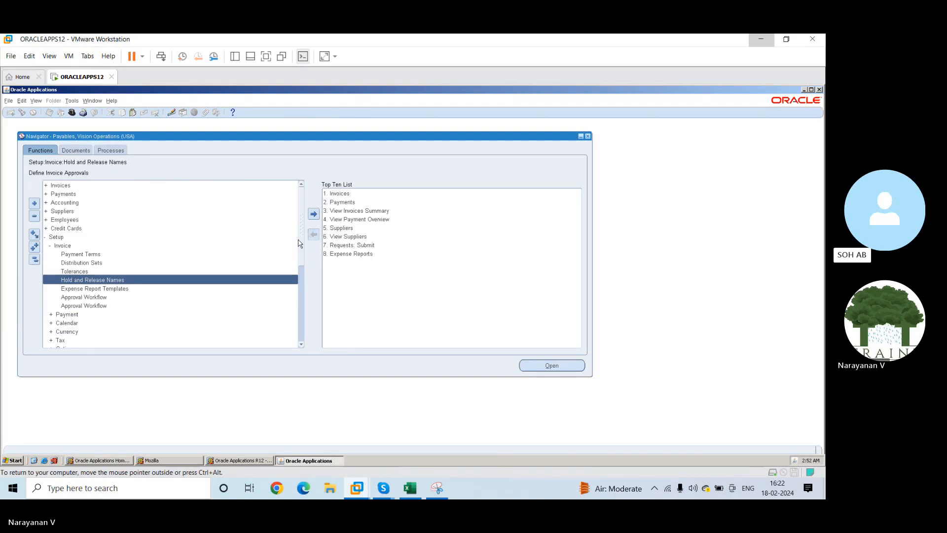
Expand Categories under Setup and look through the remaining functions in the Payables navigator
scroll(301, 246, down, 3)
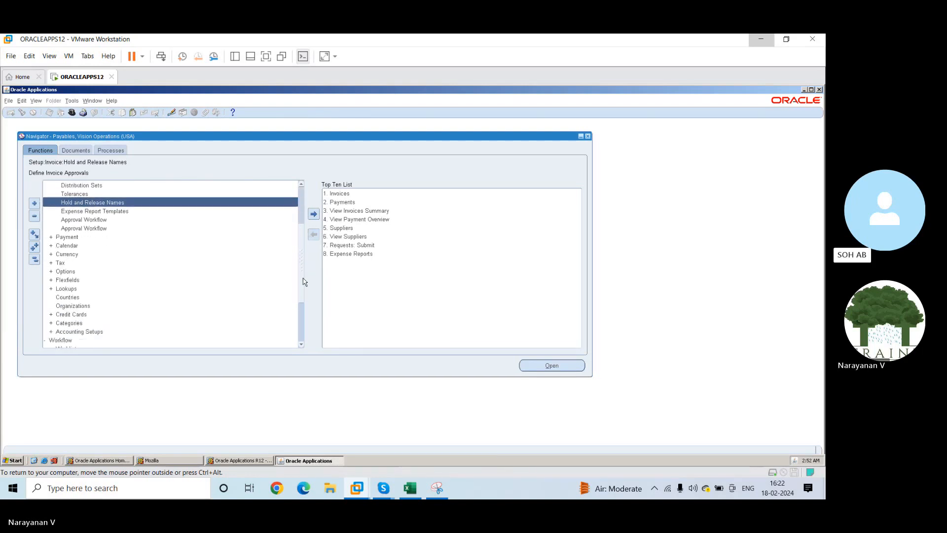
scroll(304, 287, down, 1)
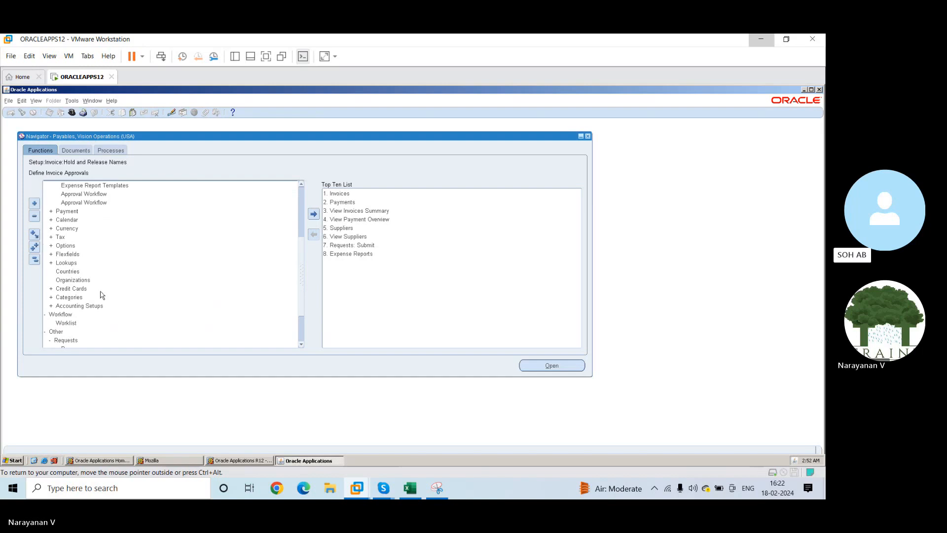
double_click(75, 298)
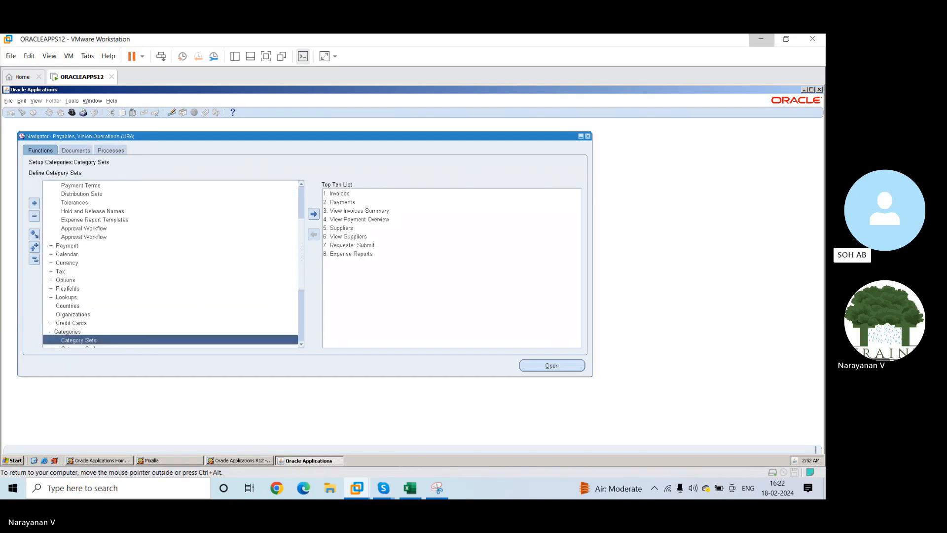
scroll(304, 268, down, 4)
scroll(304, 316, down, 1)
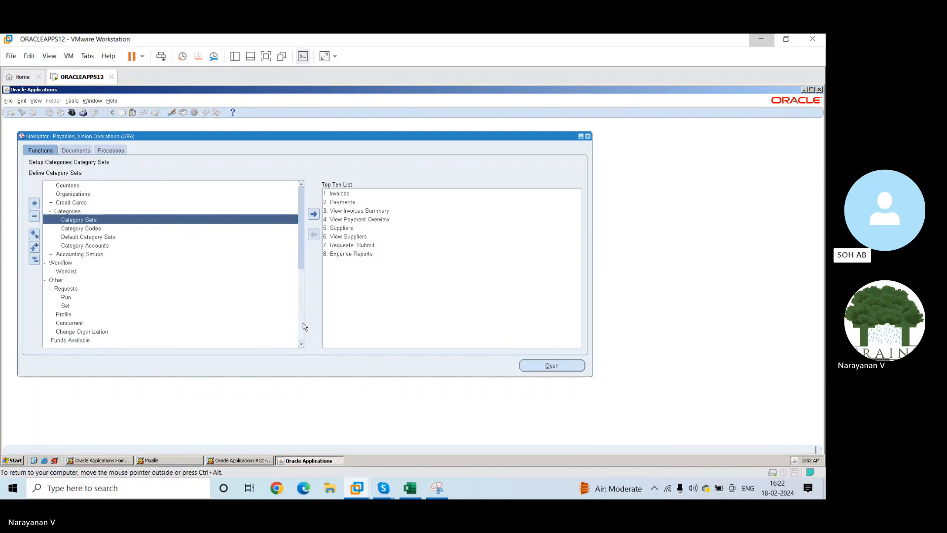
drag(302, 315, 297, 174)
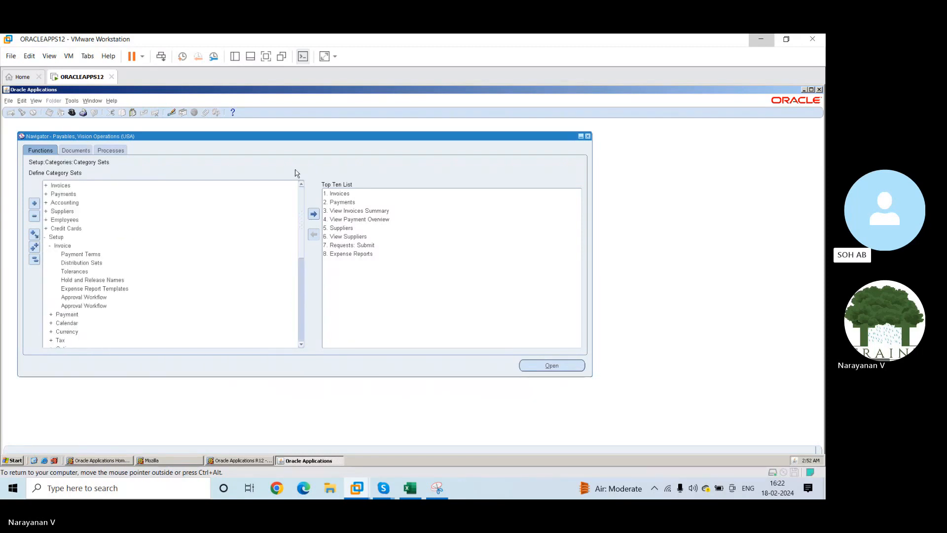
Open Open Interface Invoices from the invoice entry functions, view its invoice lines form, and close both windows
double_click(62, 187)
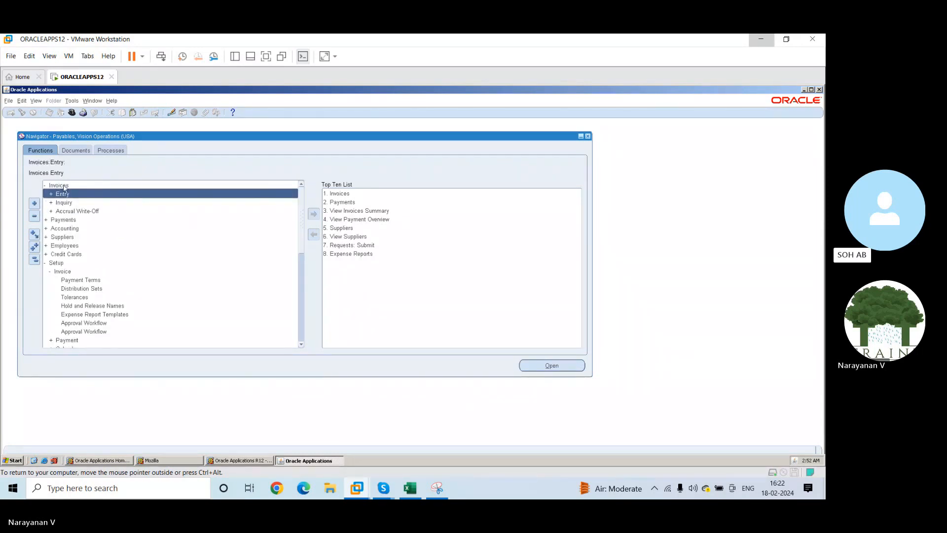
double_click(63, 202)
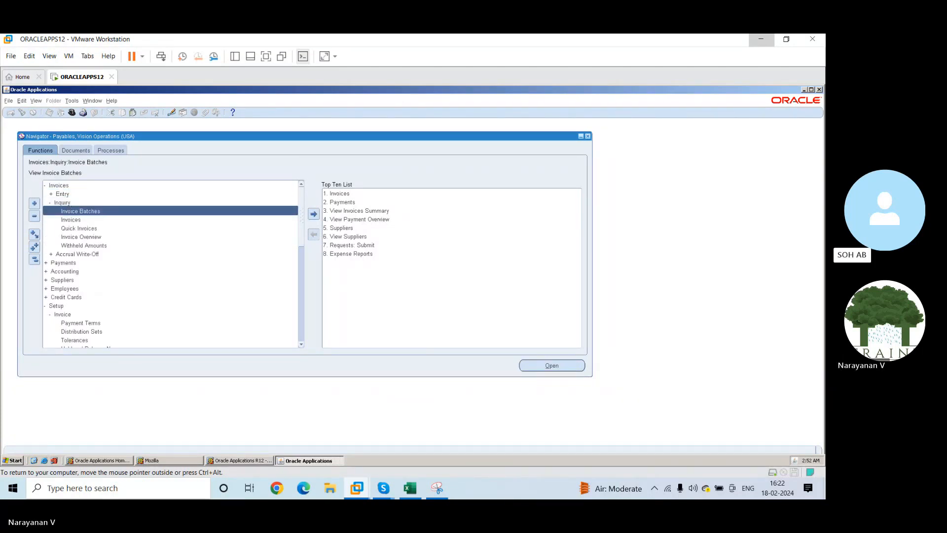
double_click(66, 194)
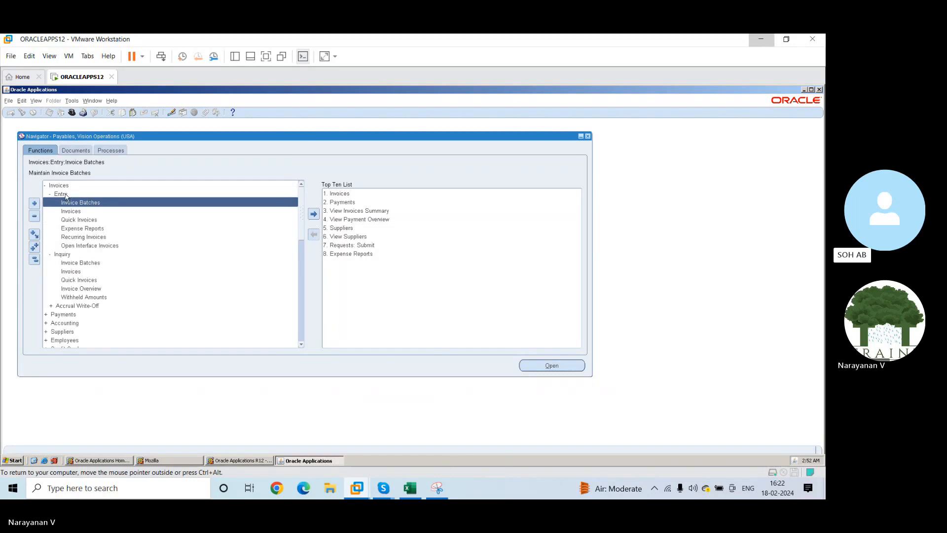
double_click(92, 245)
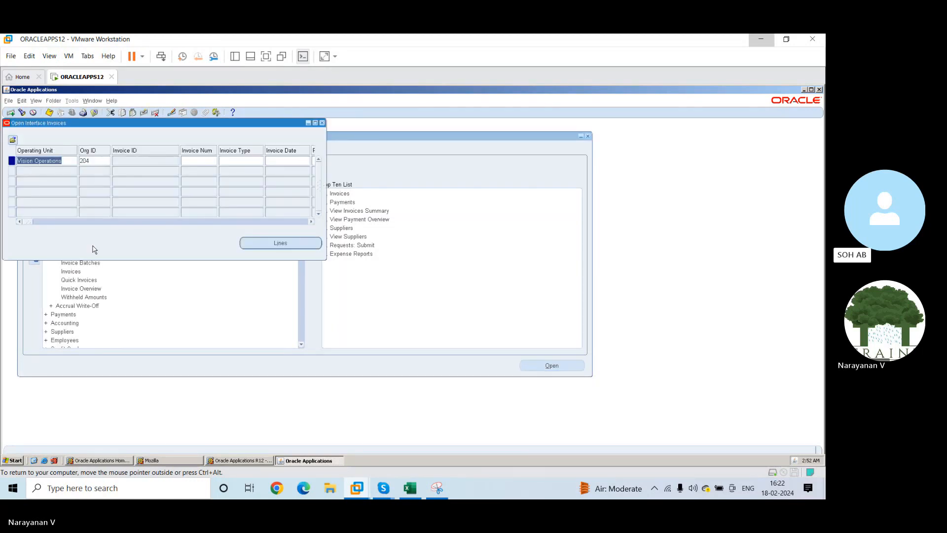
click(276, 244)
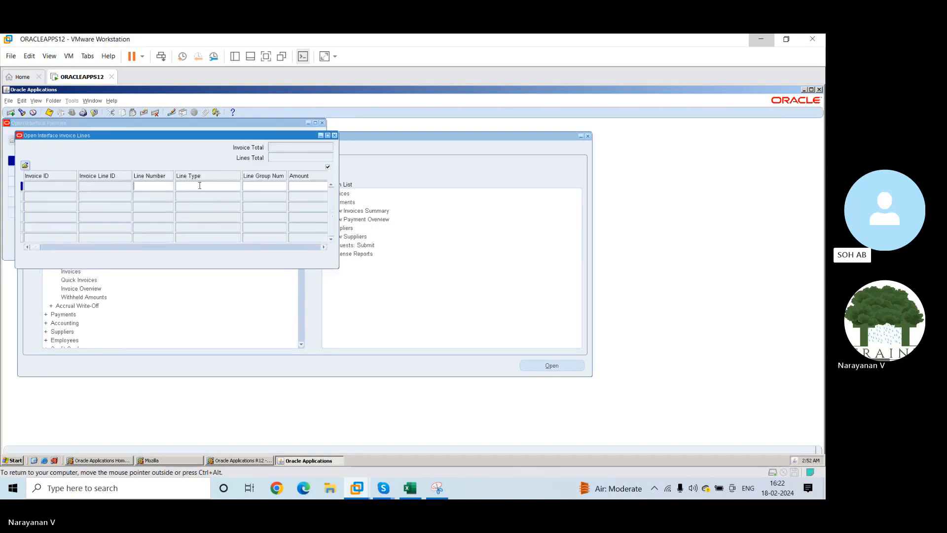
click(334, 136)
click(322, 123)
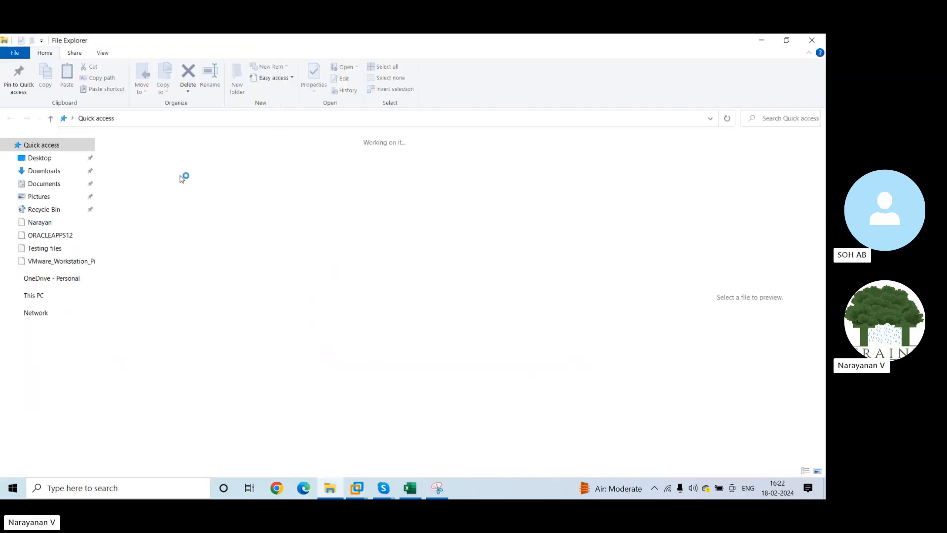
In File Explorer, open the R12.2 AP_SG theory1 PDF from the Training material folder within Documents
click(53, 186)
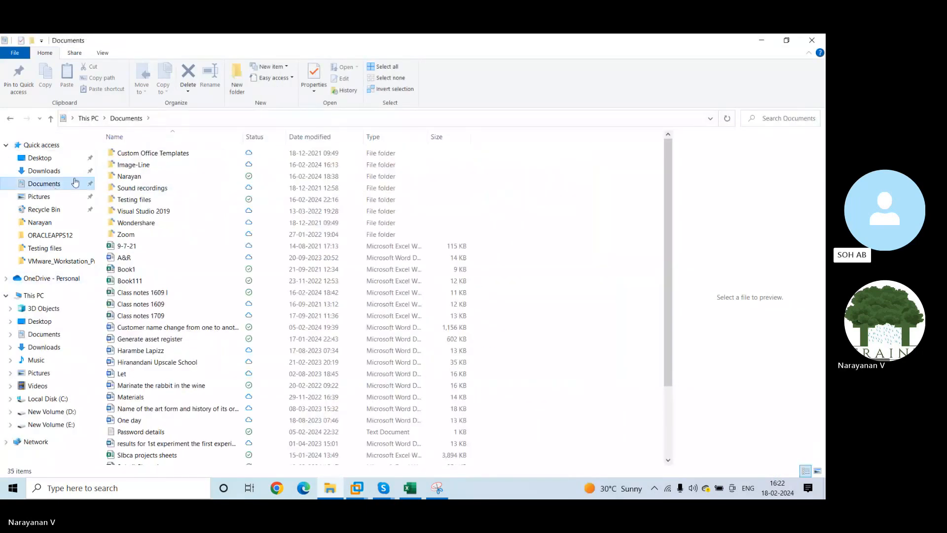
double_click(148, 177)
click(149, 157)
double_click(150, 157)
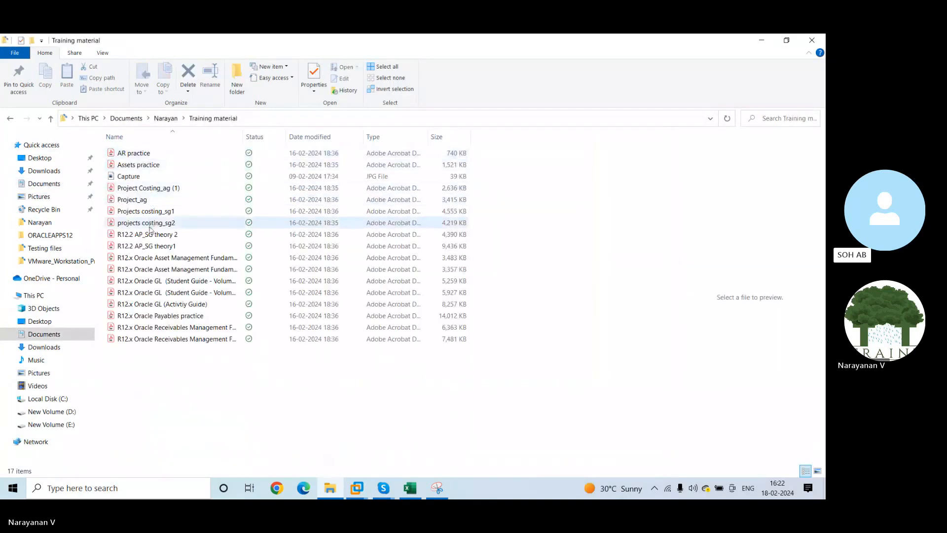
click(165, 245)
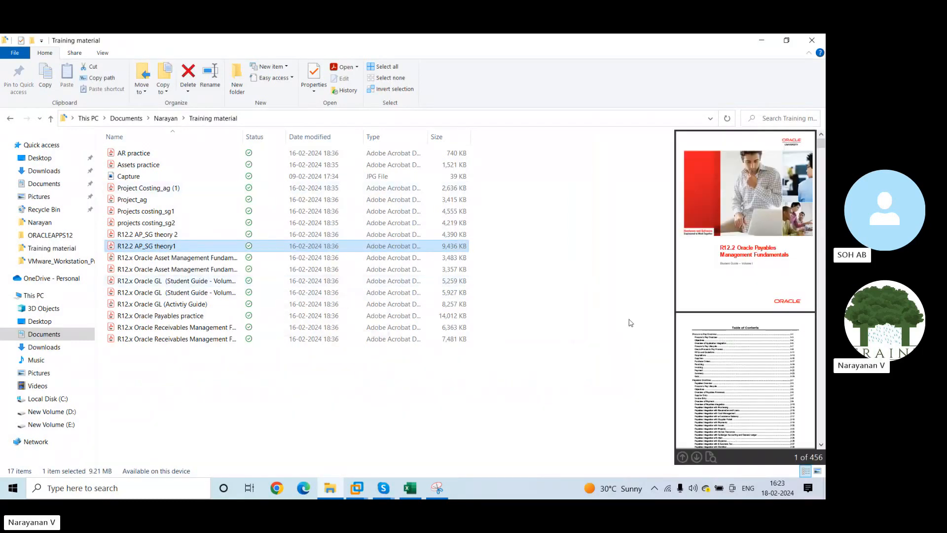
key(Return)
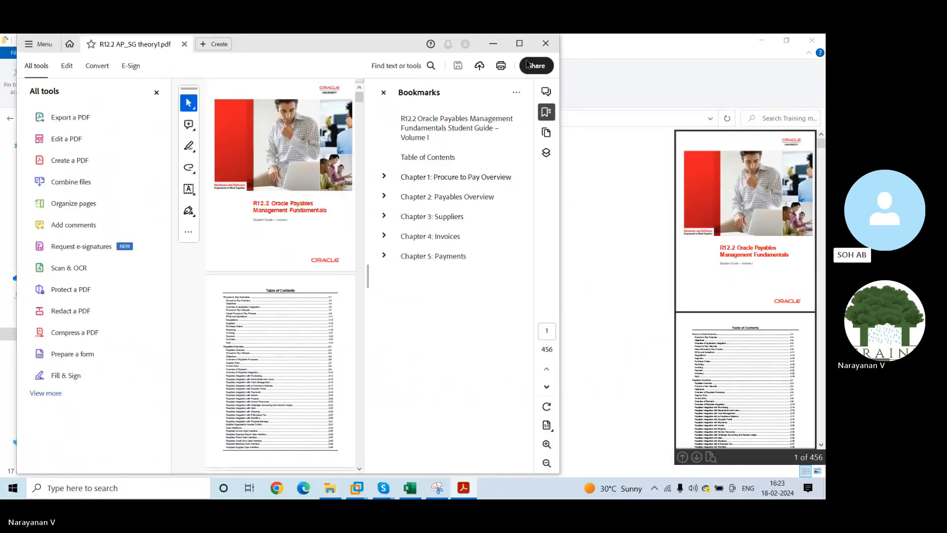
Go to Chapter 4: Invoices in the maximized student guide and browse to the Tax Distributions page, dismissing the subscription offer
click(444, 236)
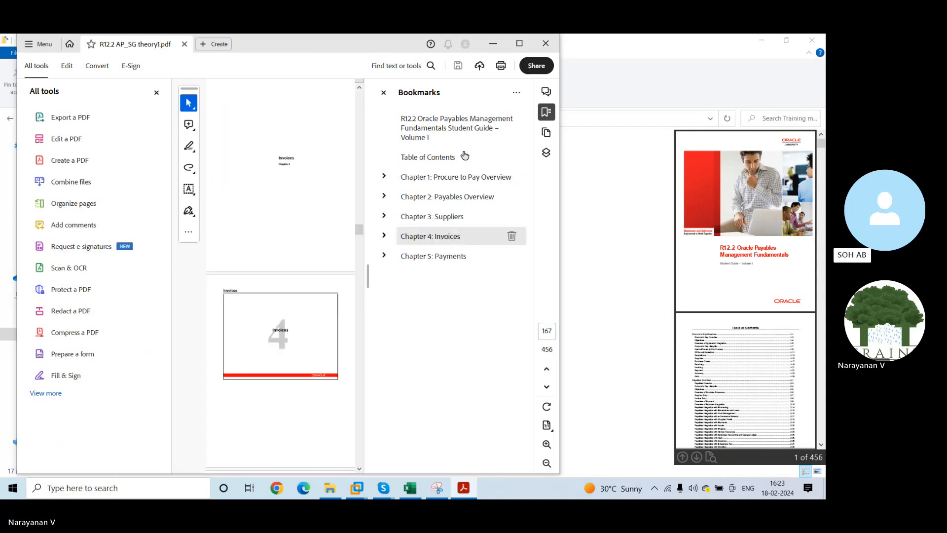
click(523, 44)
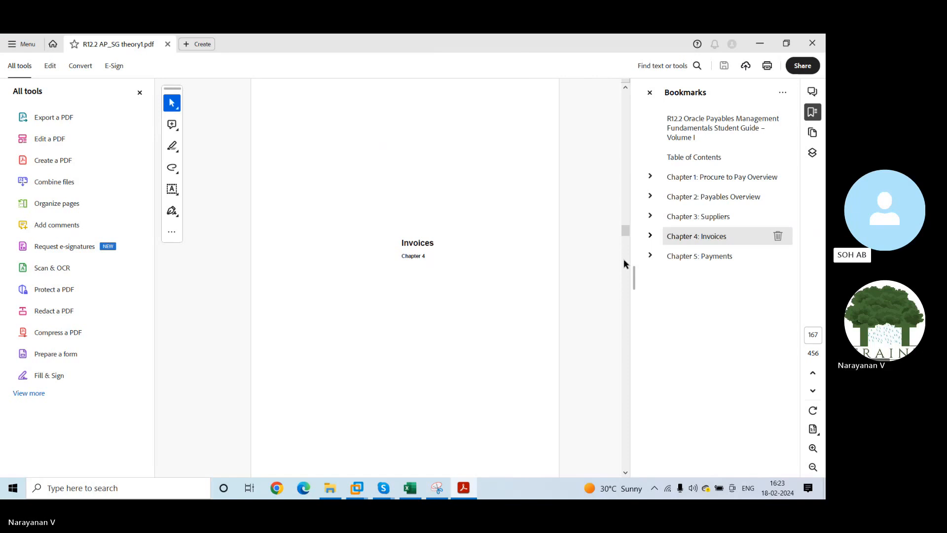
drag(623, 227, 624, 243)
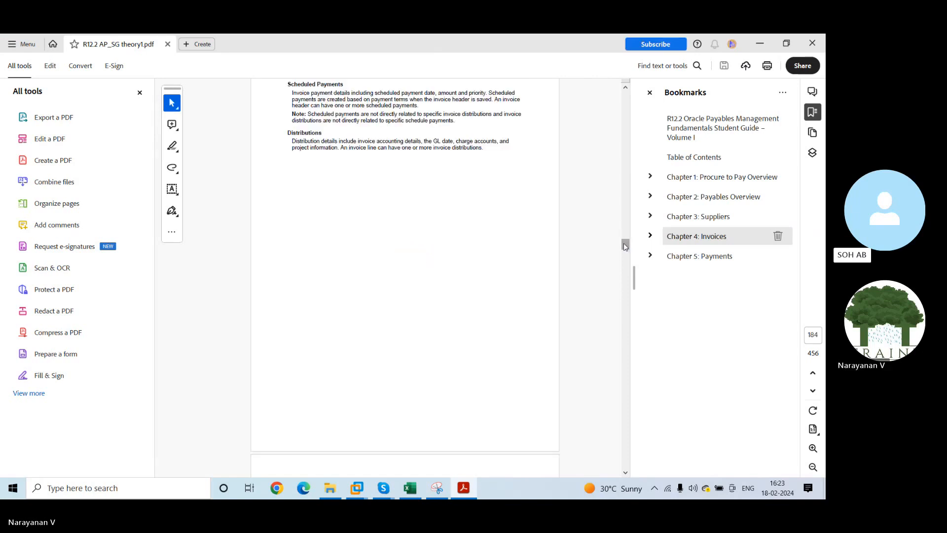
drag(624, 244, 624, 240)
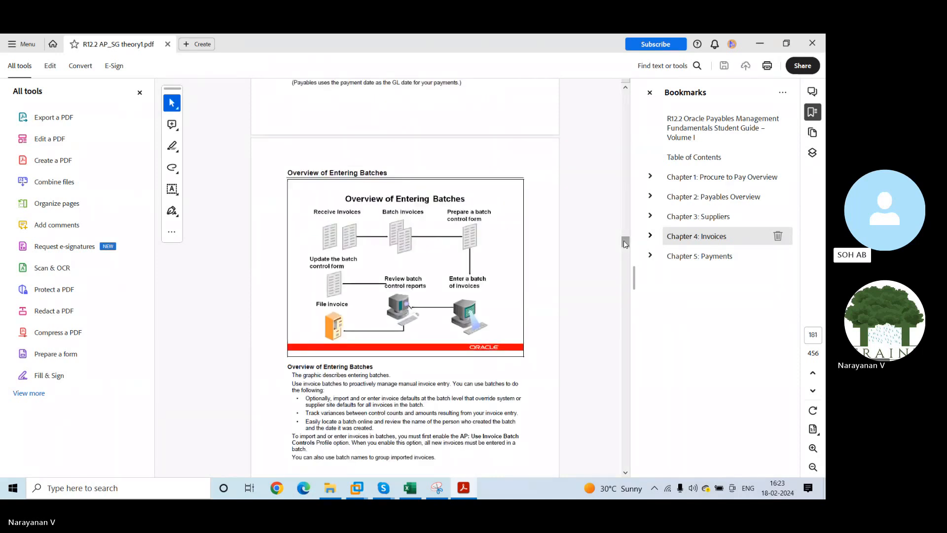
drag(625, 243, 625, 259)
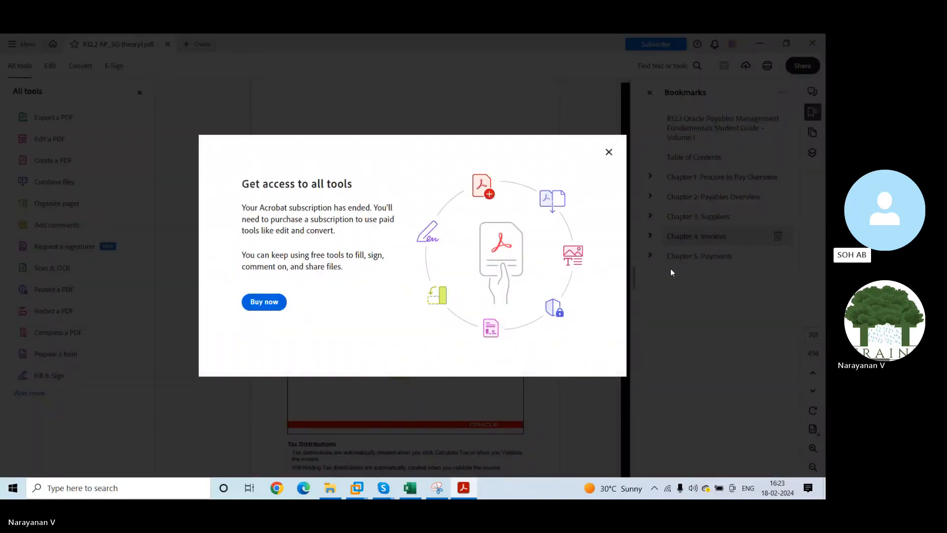
click(608, 153)
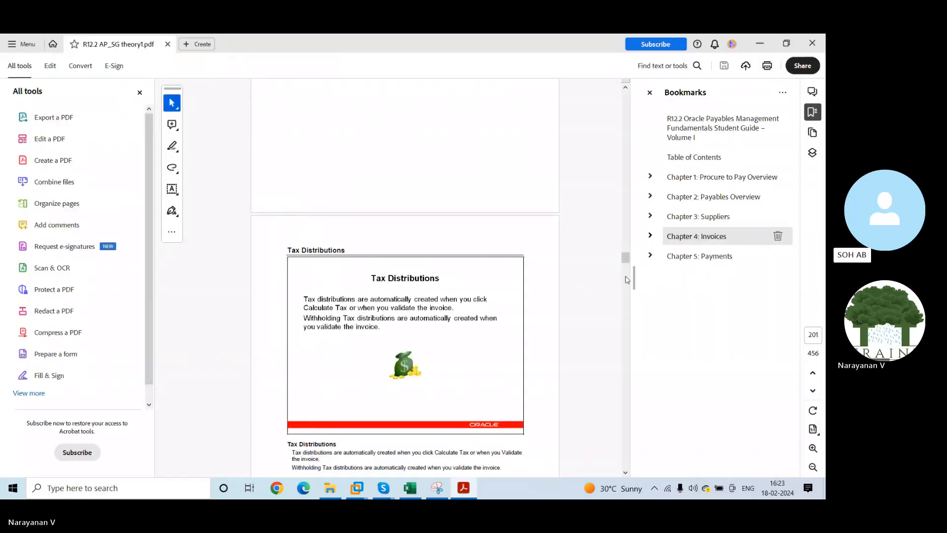
Browse the student guide from the Tax Distributions page through distribution allocation to the Scheduled Payments pages
scroll(627, 268, down, 10)
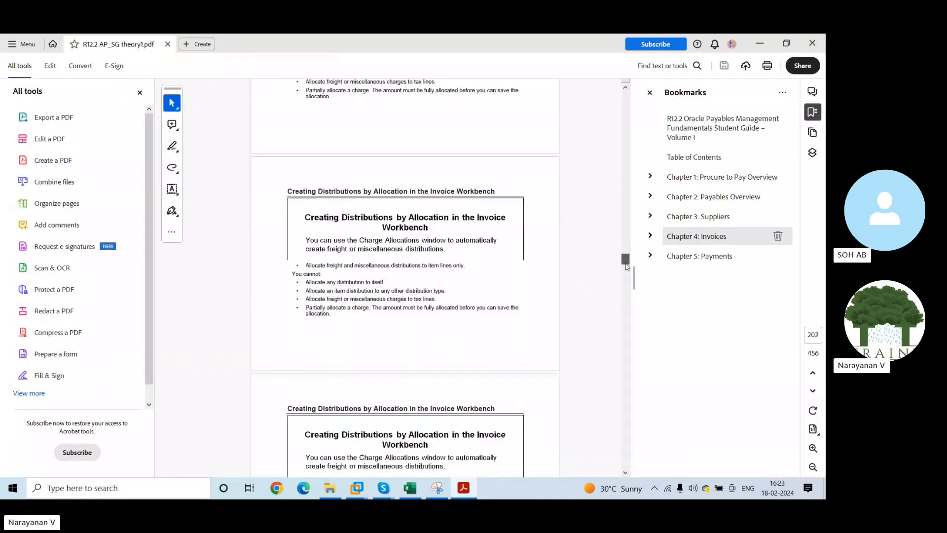
scroll(626, 266, down, 15)
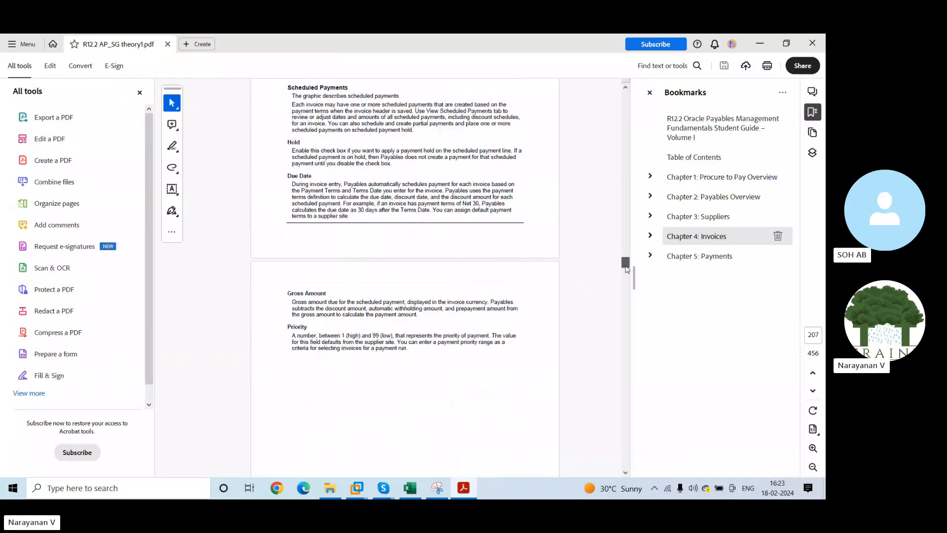
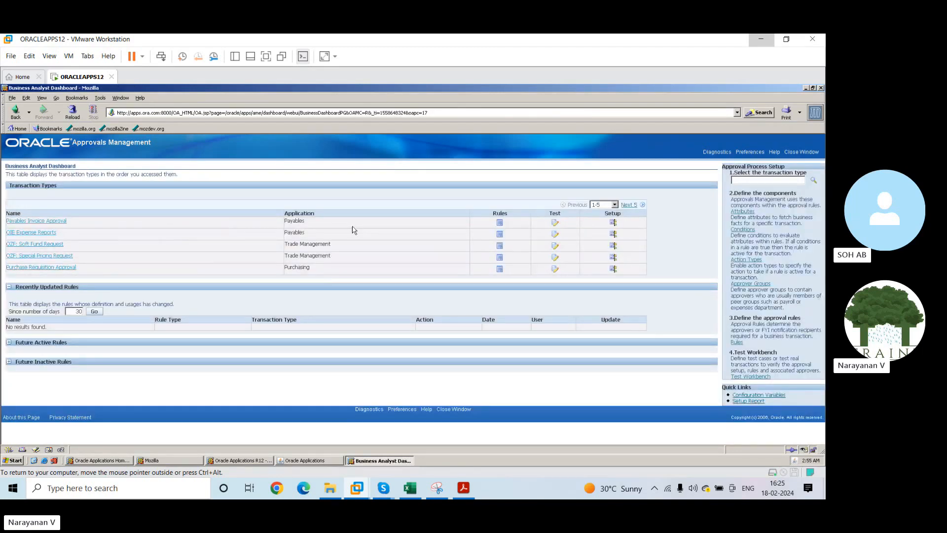
In Oracle Approvals Management, page through the transaction types on the Business Analyst Dashboard and close the dashboard window
click(633, 206)
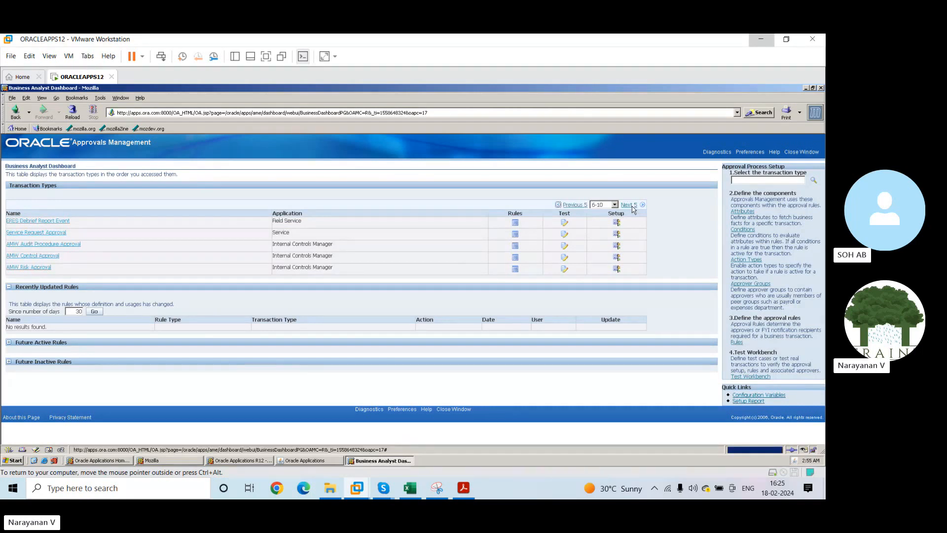
click(628, 204)
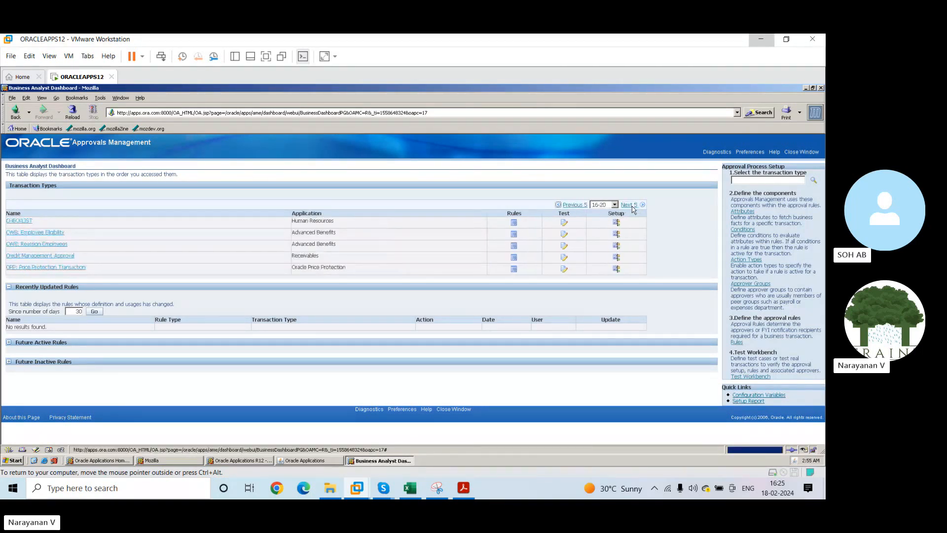
click(629, 205)
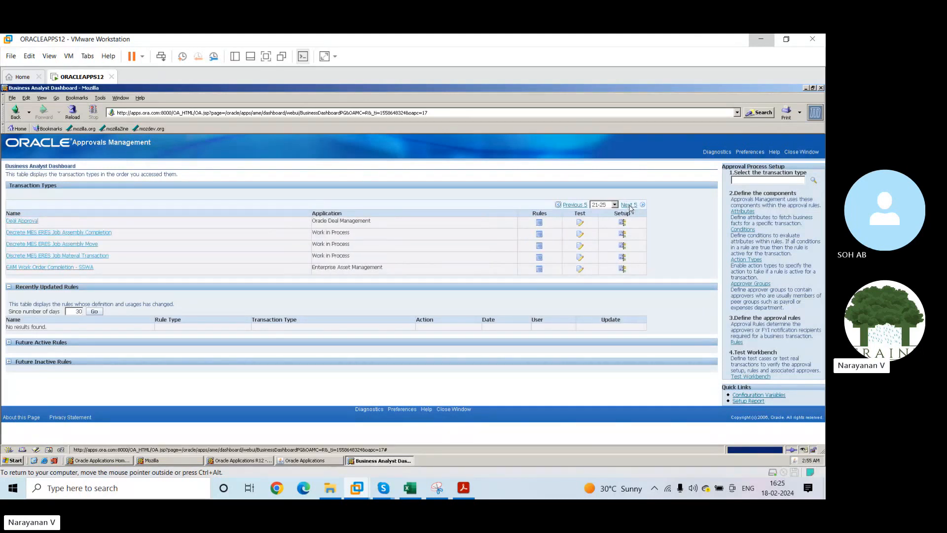
click(792, 154)
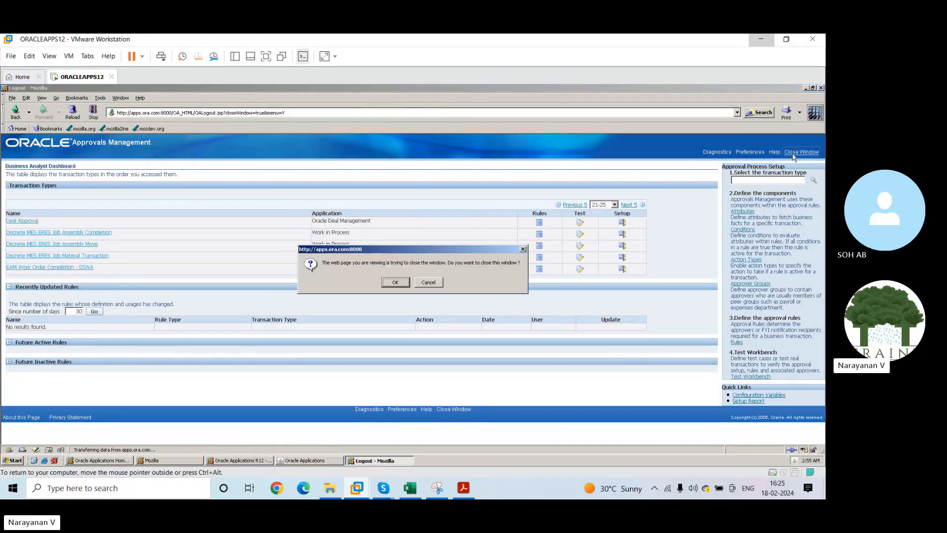
click(395, 283)
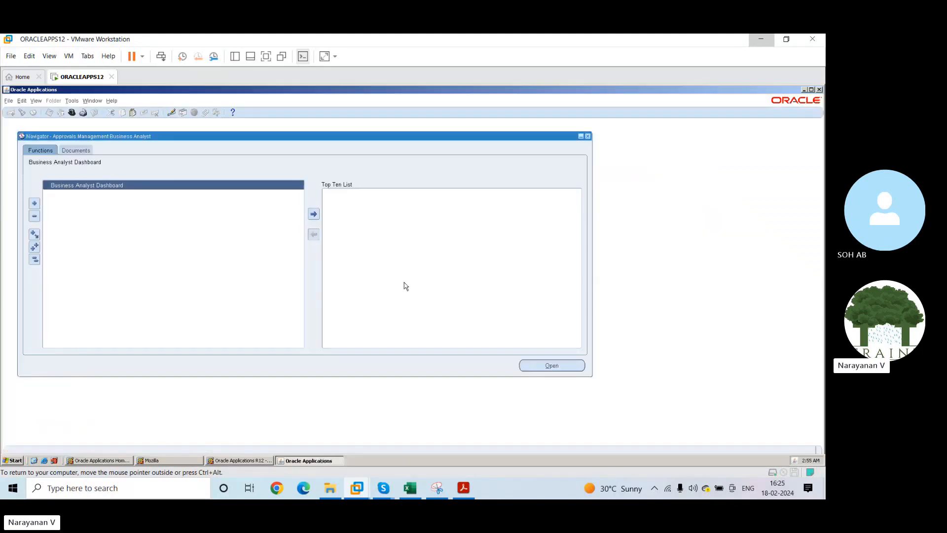
Search the list of responsibilities for %force% and for %approval%
click(72, 112)
text(force%)
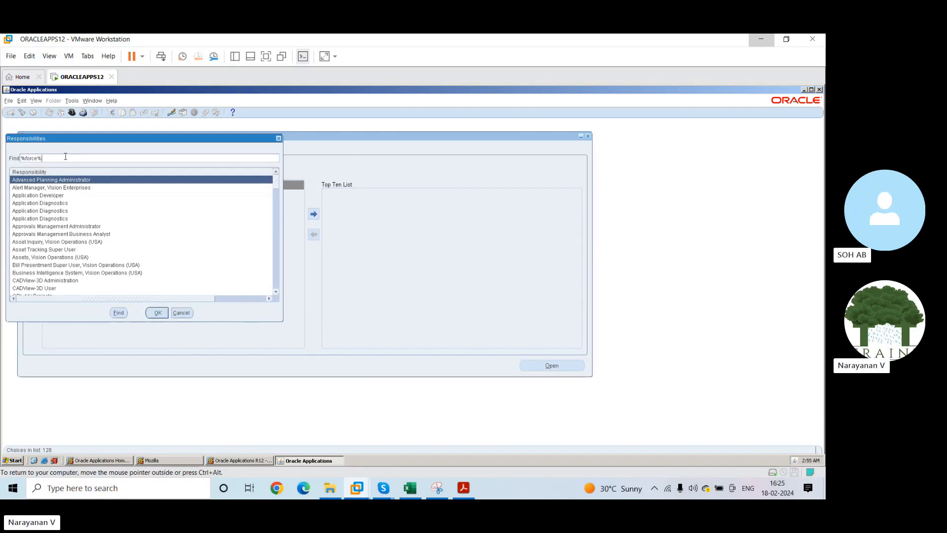
key(Return)
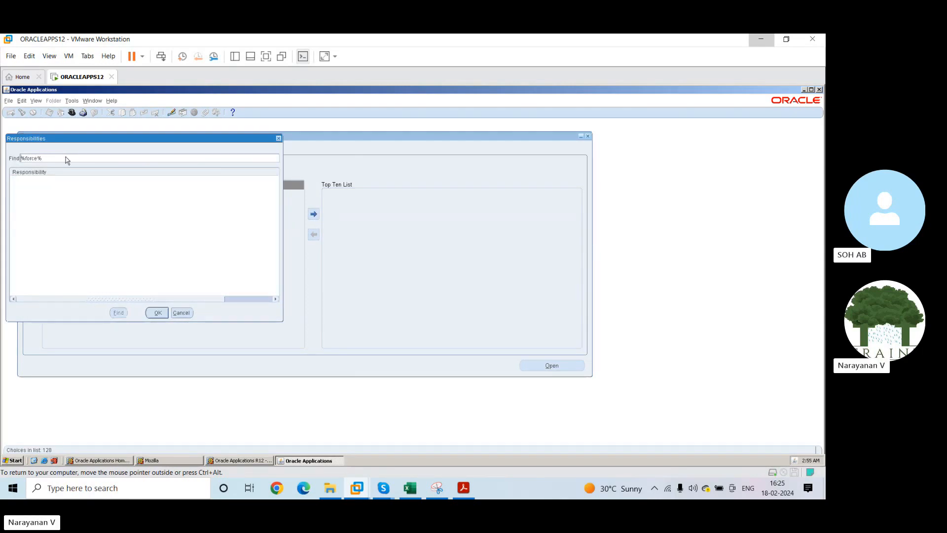
click(60, 158)
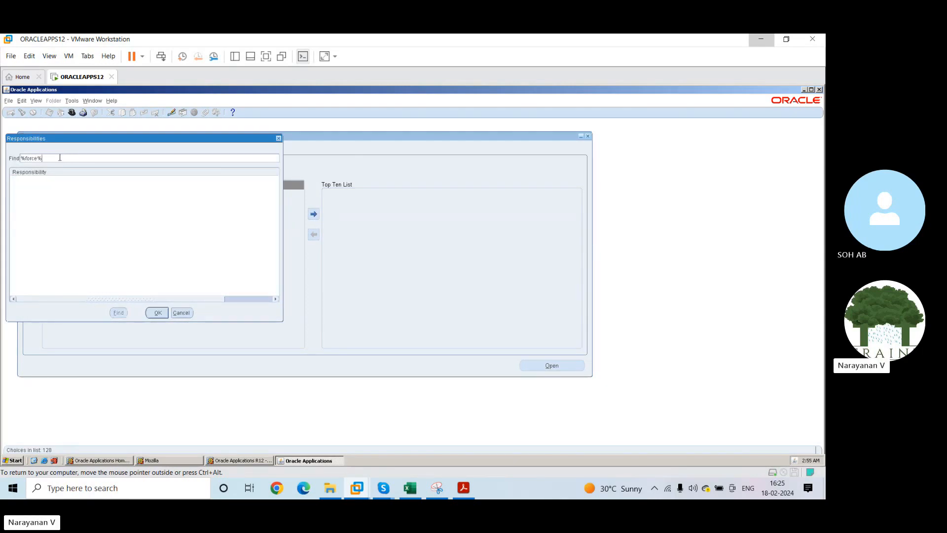
key(BackSpace)
key(Return)
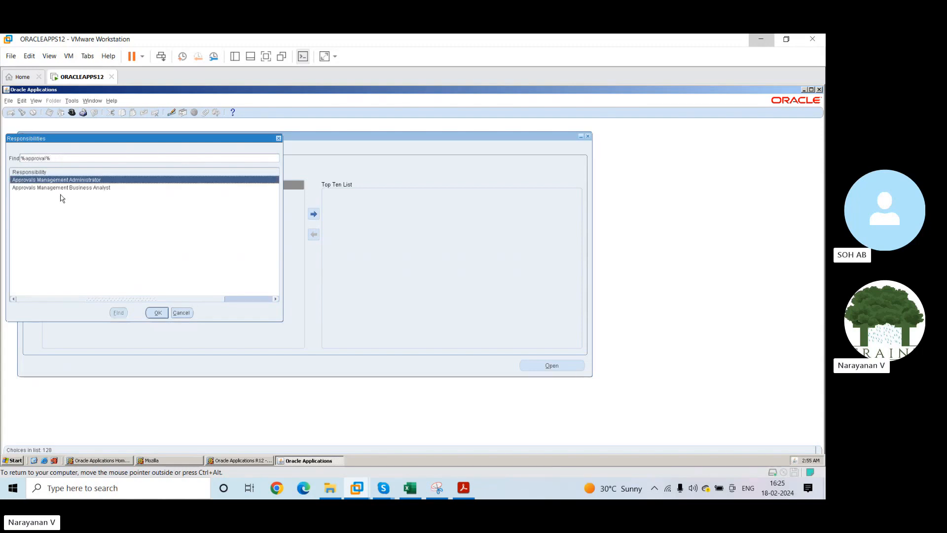
Switch to the Approvals Management Administrator responsibility, view its Administrator Dashboard, and close the dashboard window
click(153, 313)
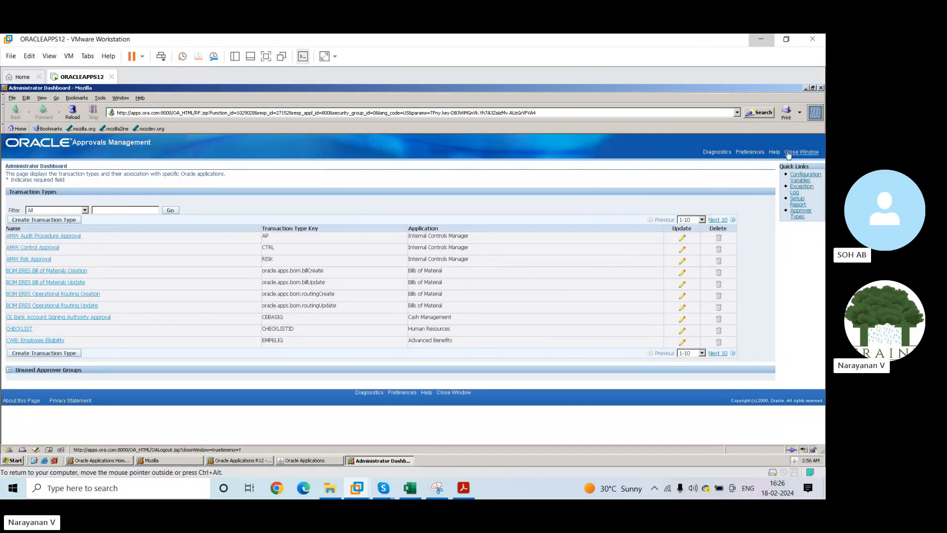
click(803, 153)
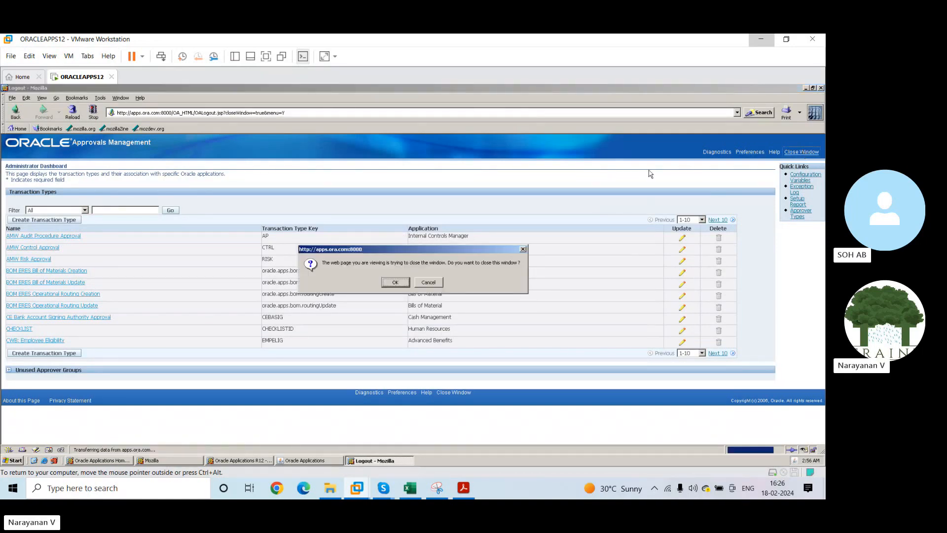
click(397, 284)
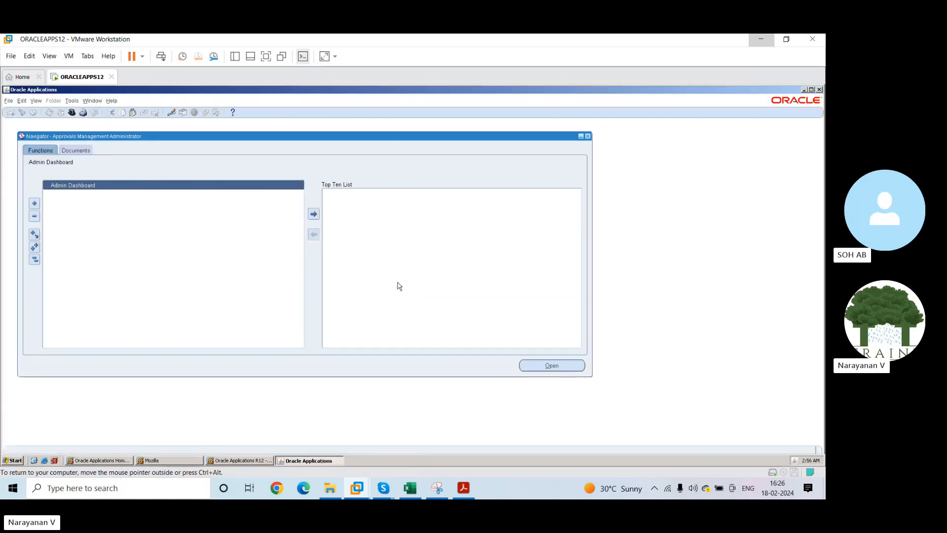
Find responsibilities starting with "pay" and switch to Payables, Vision Operations (USA)
click(71, 112)
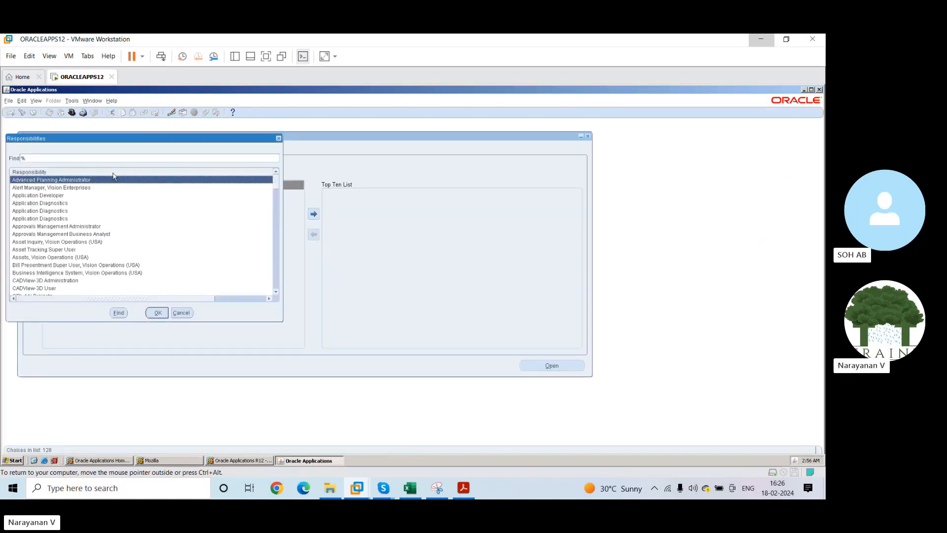
text(pay)
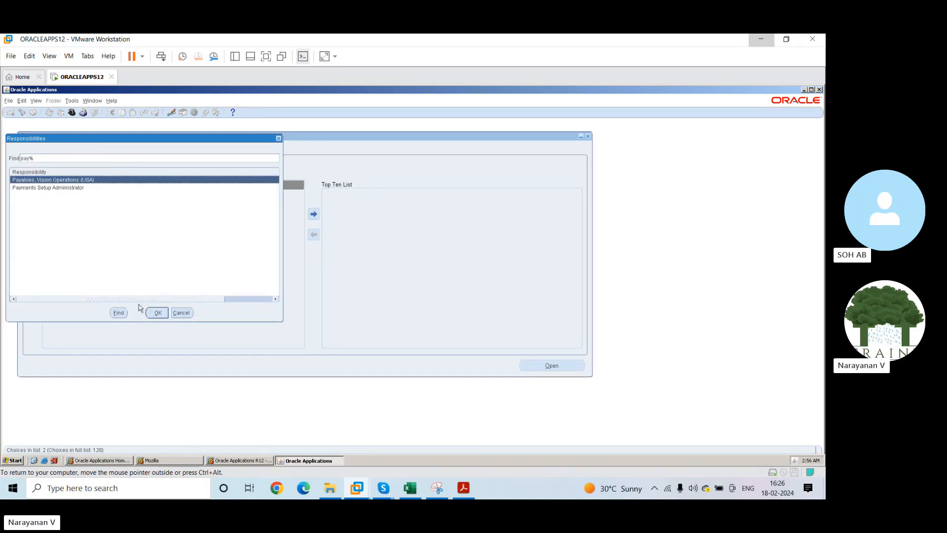
click(160, 314)
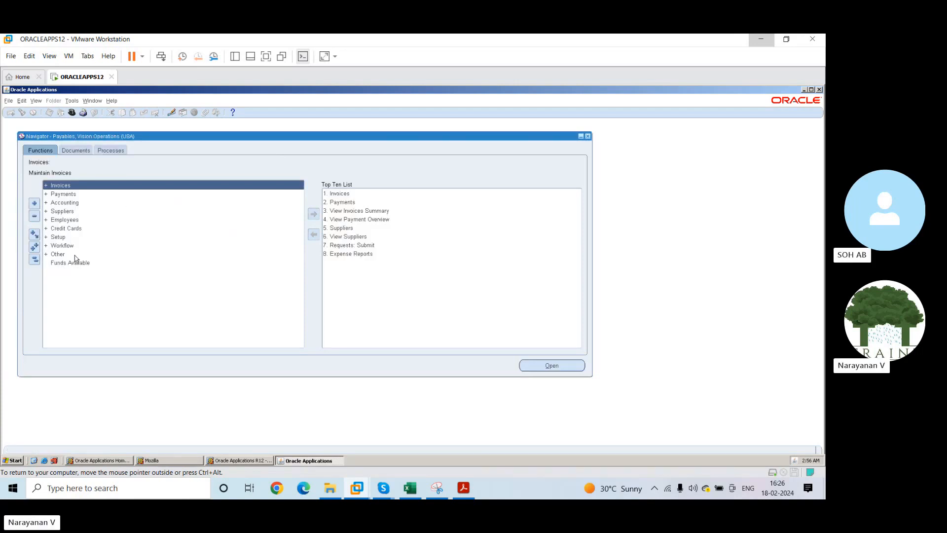
View the Procure to Pay and 1099 Reporting process diagrams in the navigator and return to the functions list
click(75, 151)
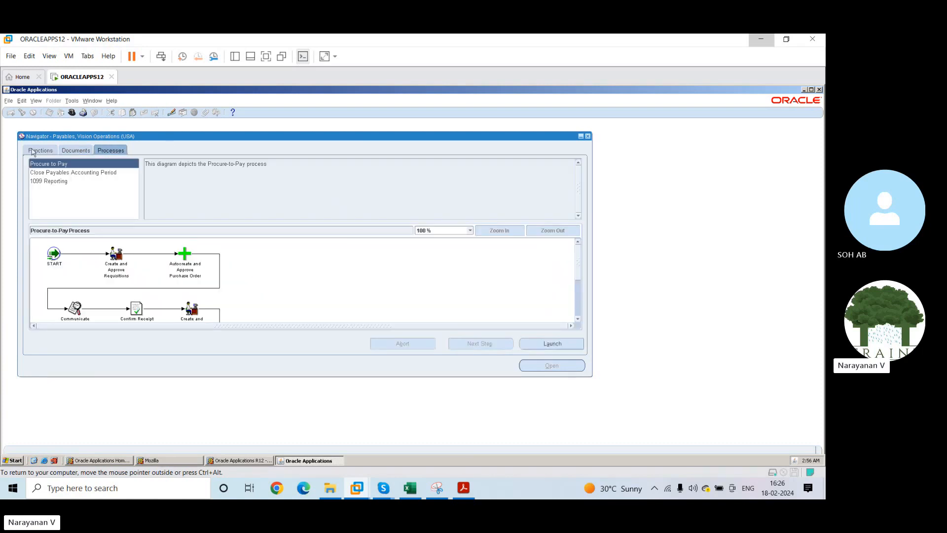
click(59, 182)
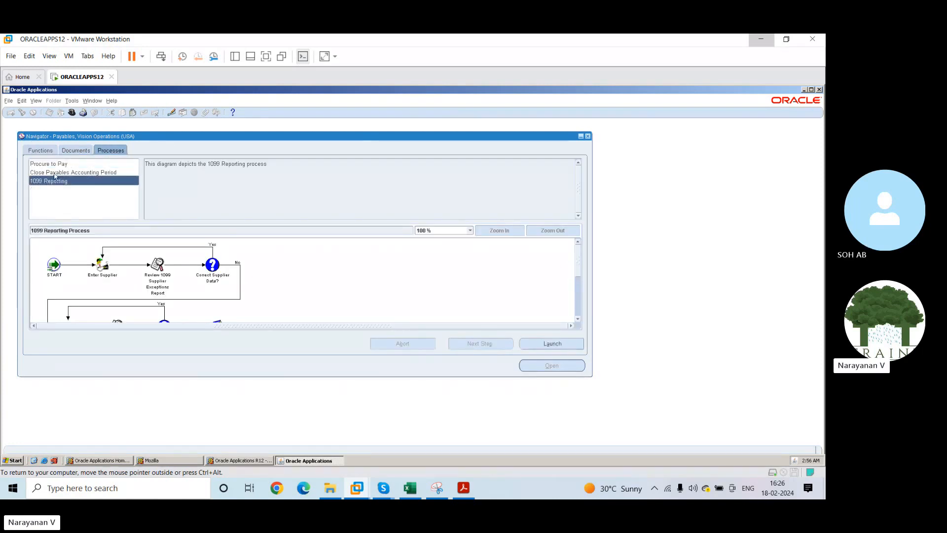
click(47, 152)
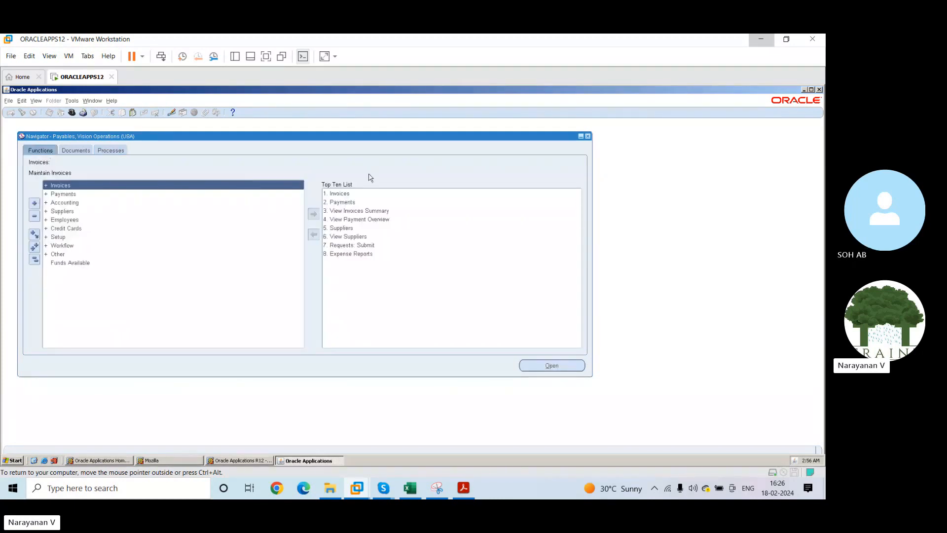
Open the Invoice Workbench from the Top Ten List and query invoices with invoice number 1234
click(338, 195)
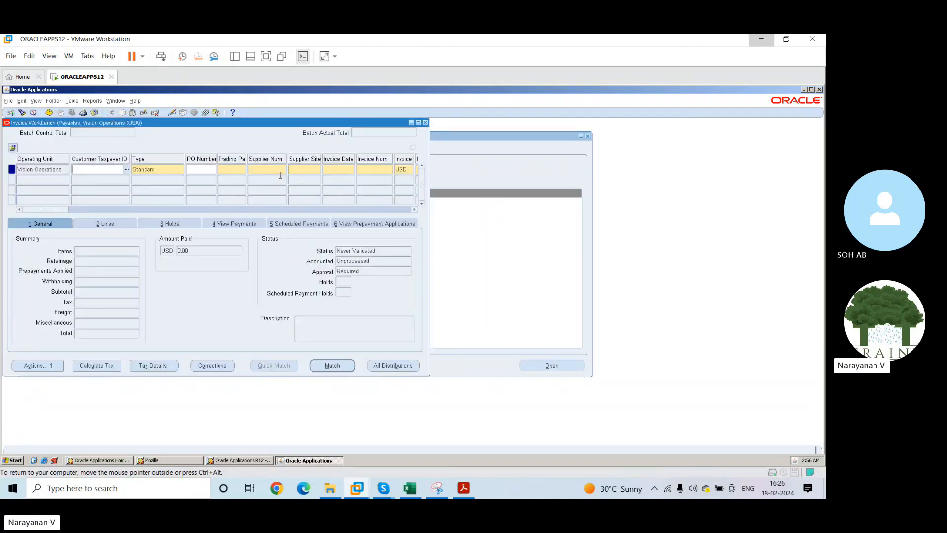
key(F11)
click(368, 169)
text(1234)
key(ctrl+F11)
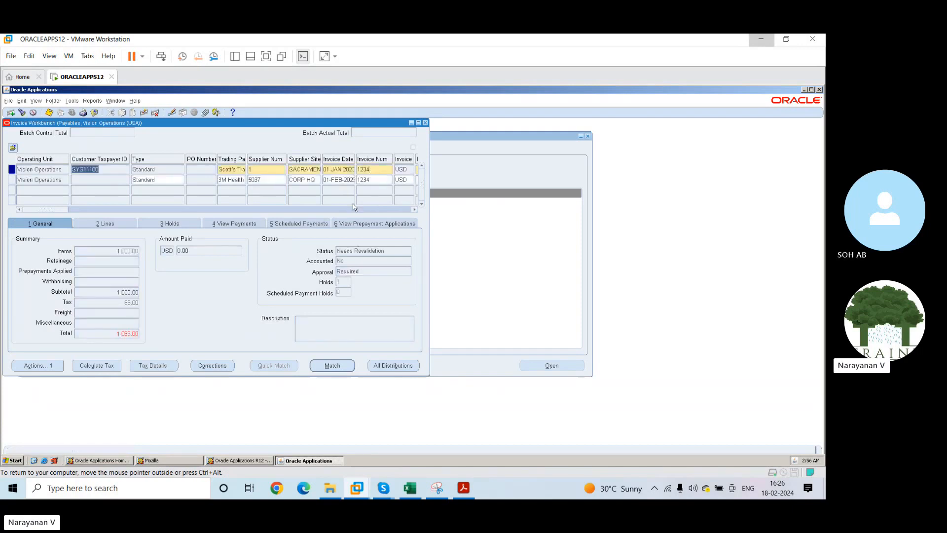
Select the 3M Health invoice and try to view its invoice approval history, dismissing the message
click(371, 180)
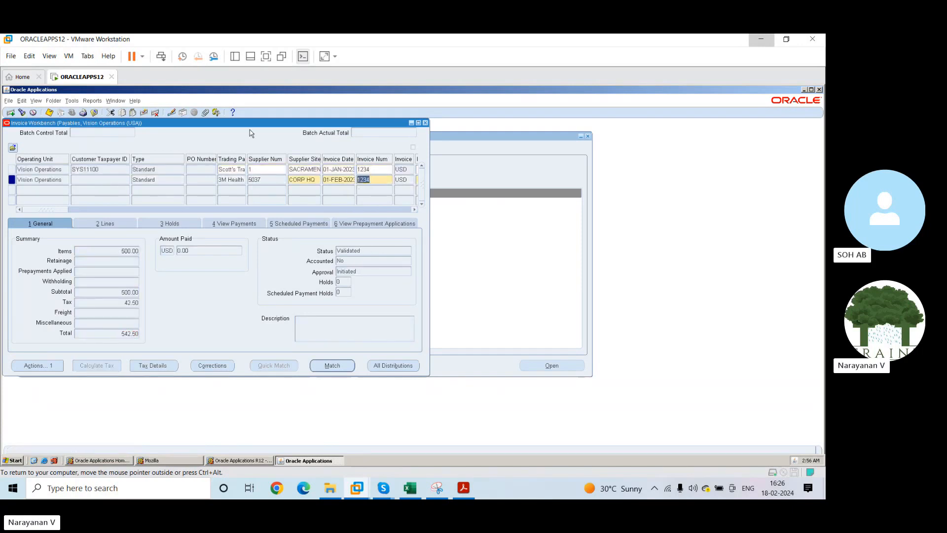
click(92, 100)
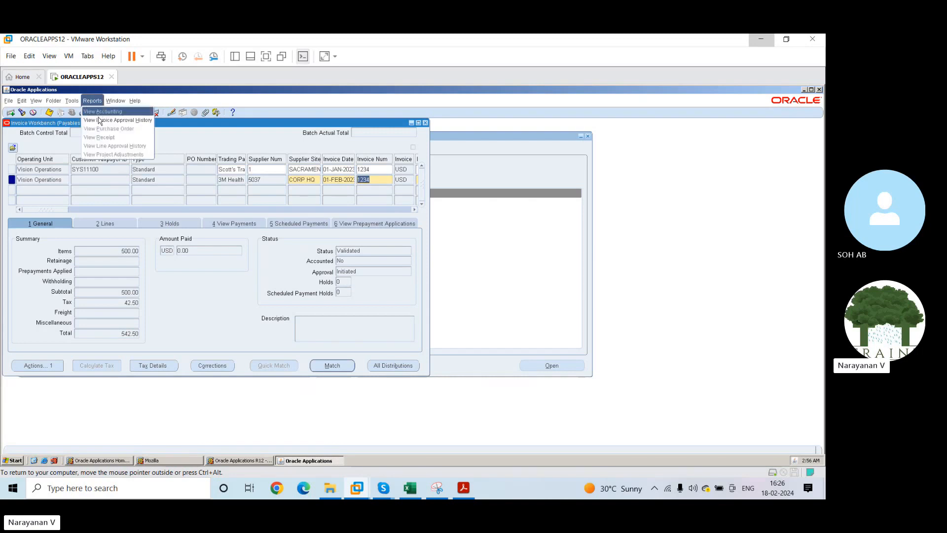
click(100, 121)
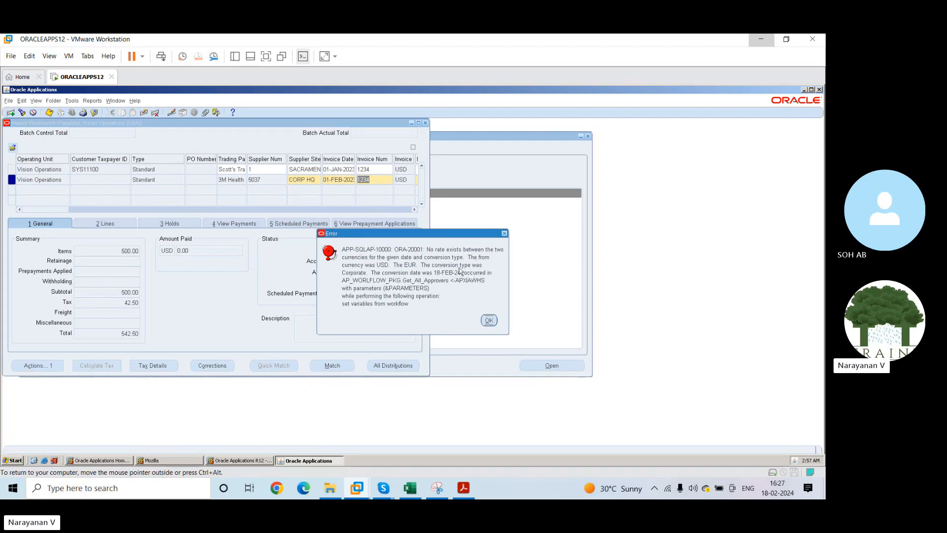
click(489, 321)
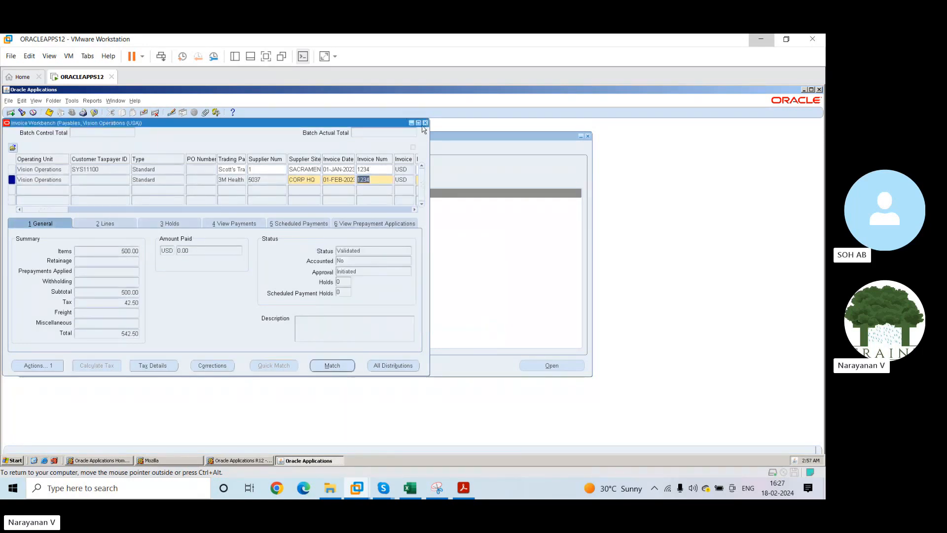
Maximize the Invoice Workbench and check the Invoice Approval Workflow Program page in the student guide PDF before returning to Oracle
click(418, 123)
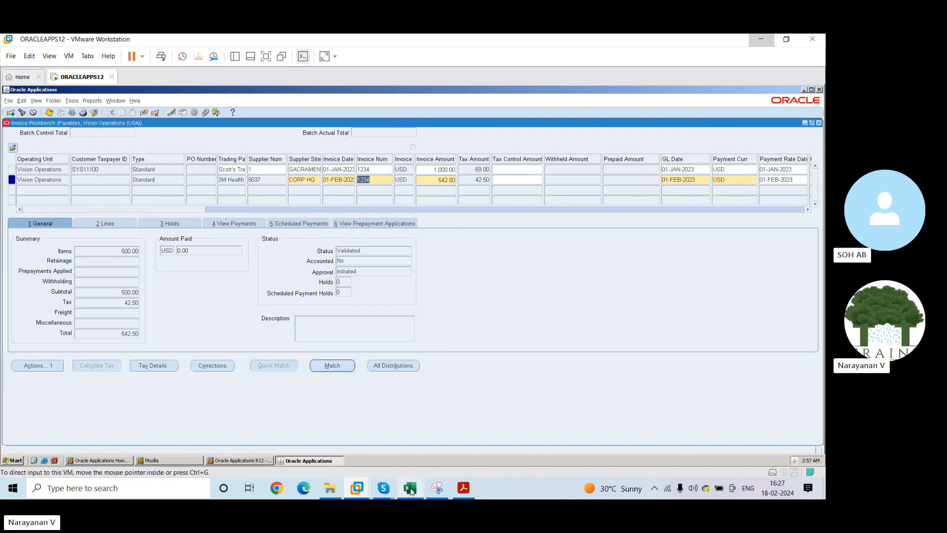
click(466, 447)
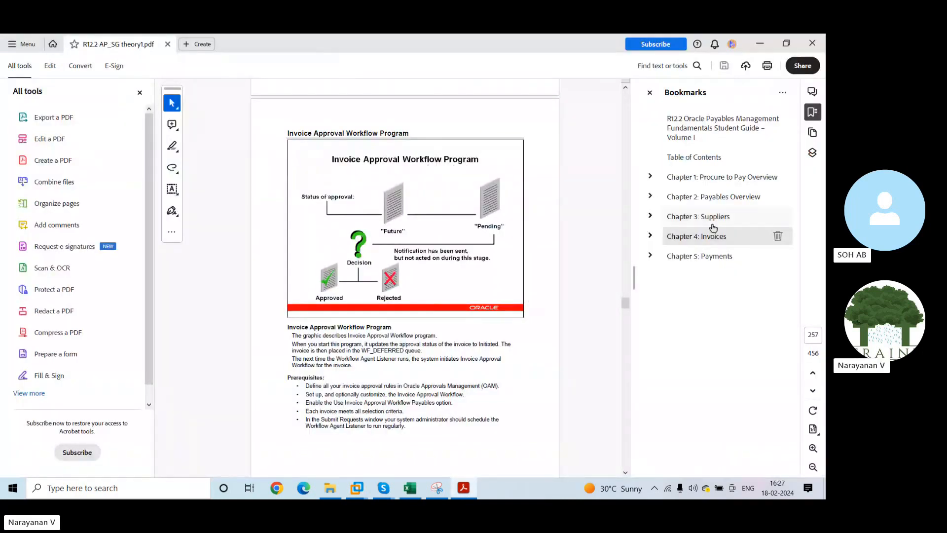
click(761, 43)
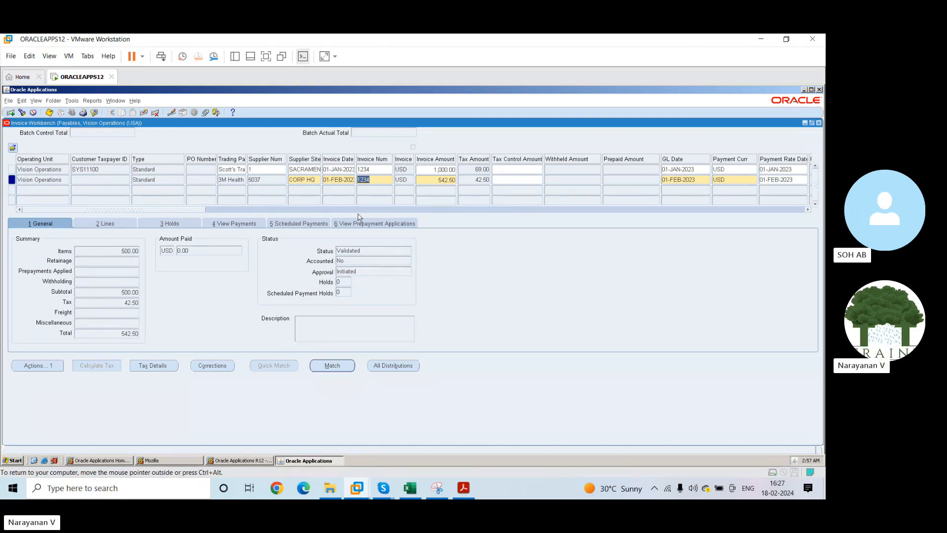
Open the invoice actions for the 3M Health invoice and try Pay in Full twice, dismissing the note each time
click(57, 367)
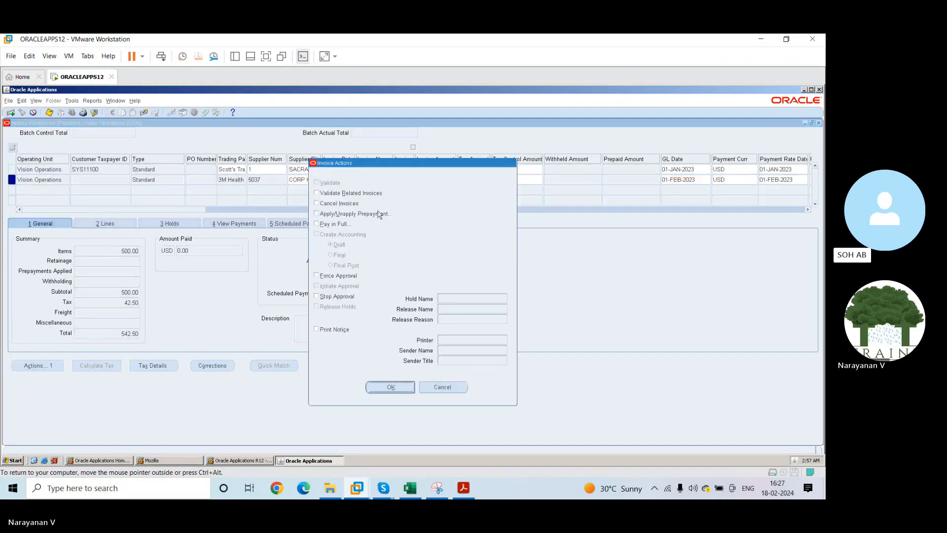
click(318, 225)
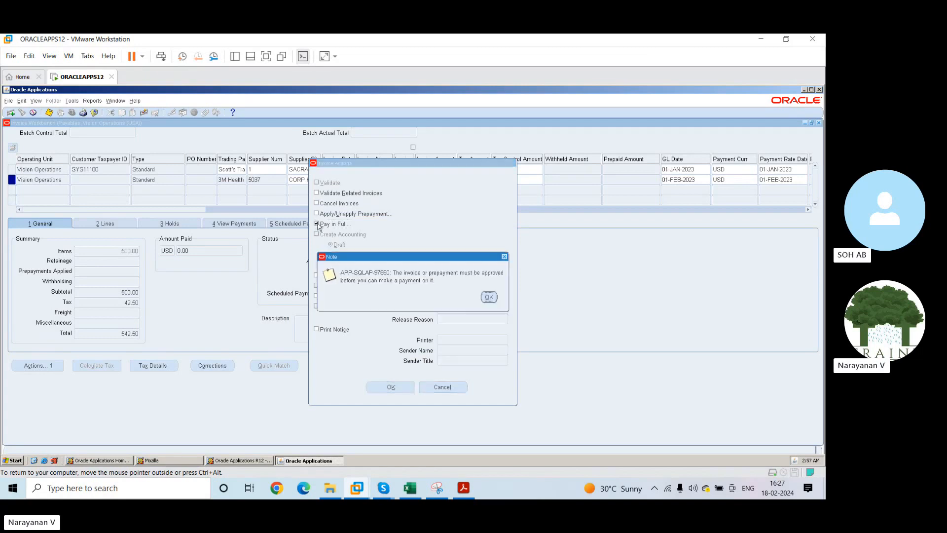
click(489, 297)
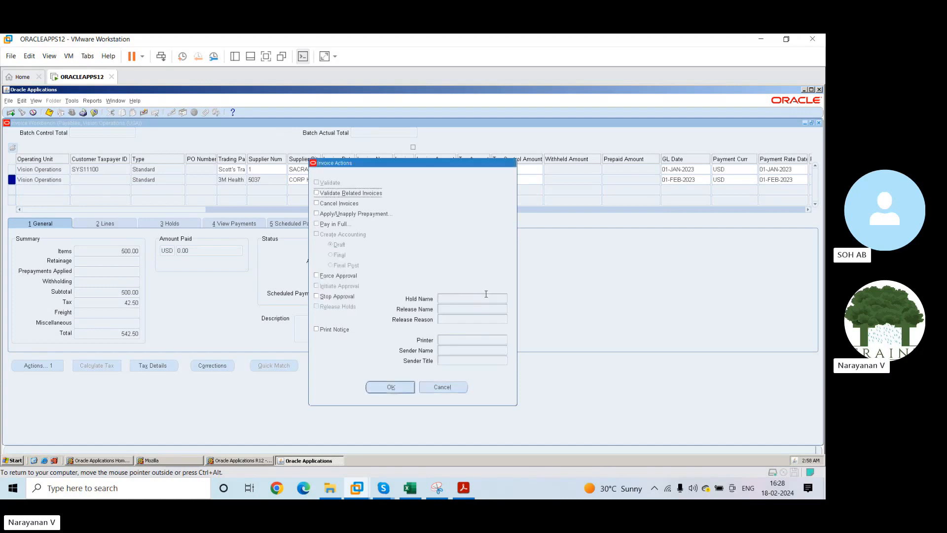
click(317, 224)
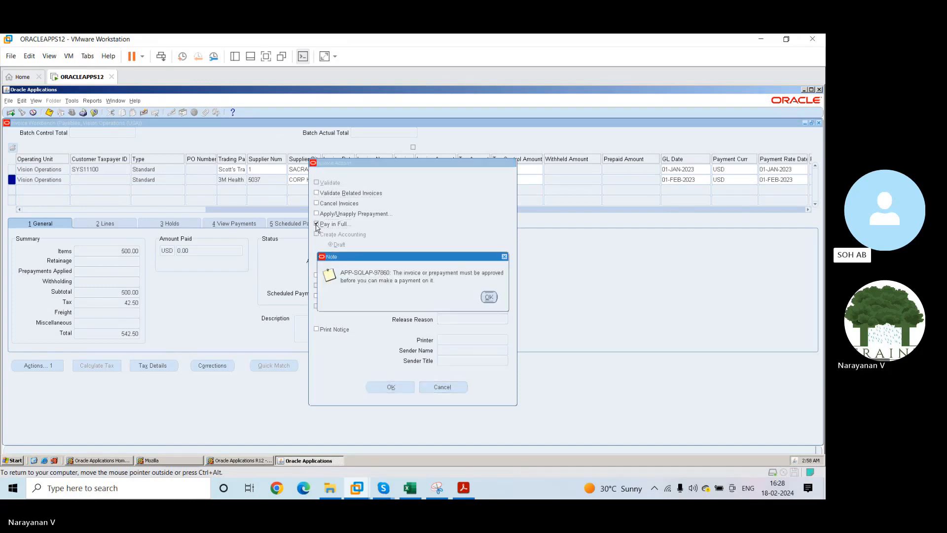
click(490, 296)
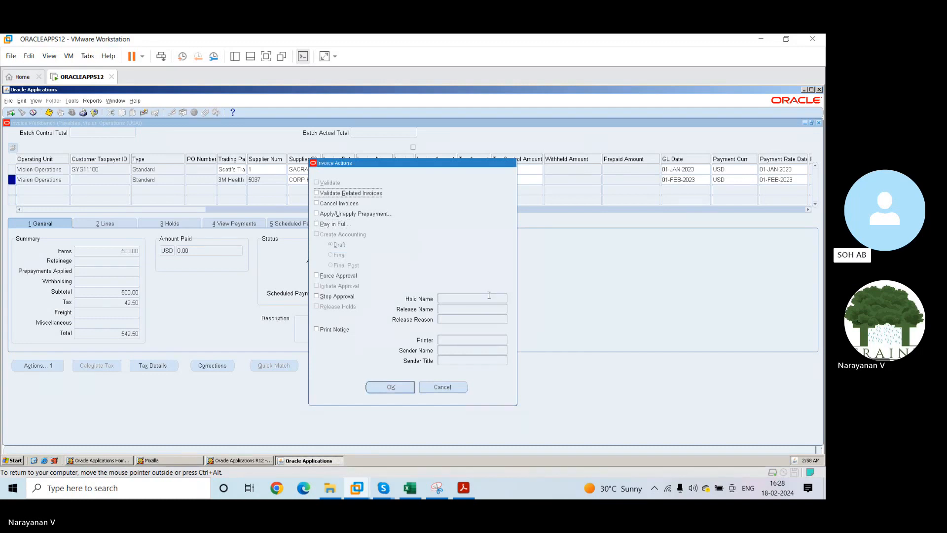
Force approve the 3M Health invoice through its invoice actions, accepting that pending approval workflows are stopped
click(436, 386)
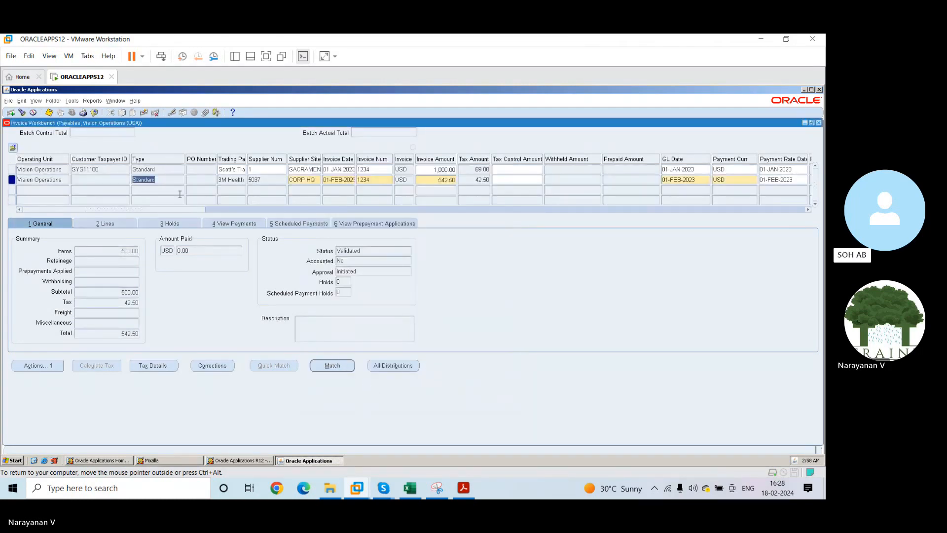
click(40, 367)
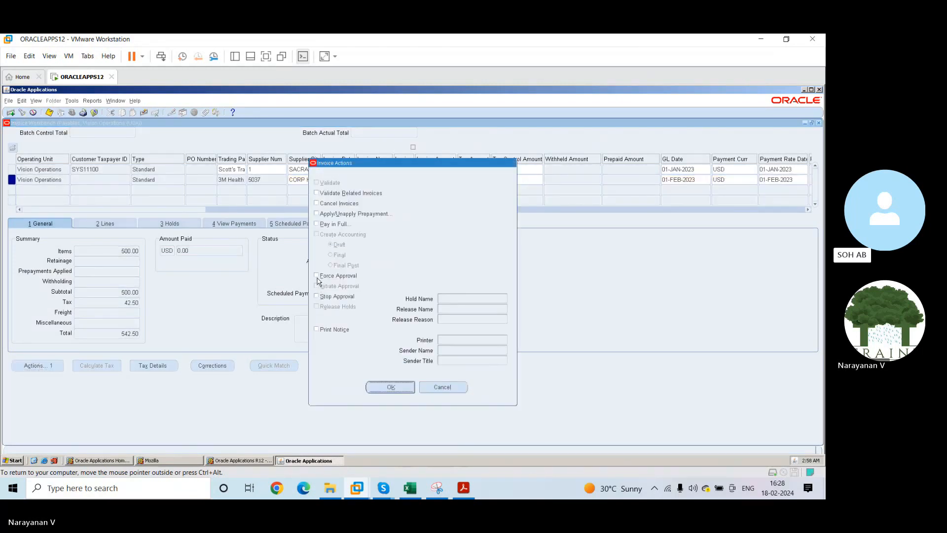
click(317, 276)
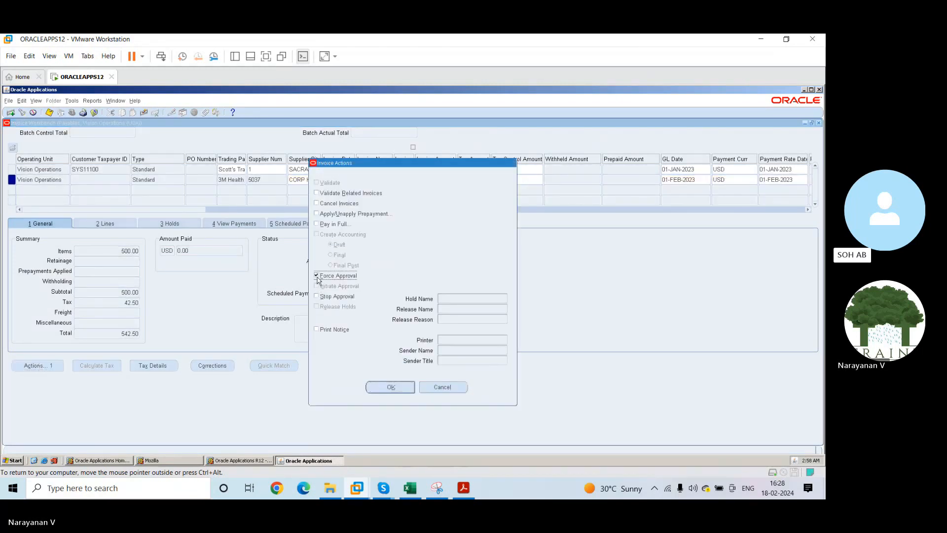
click(400, 387)
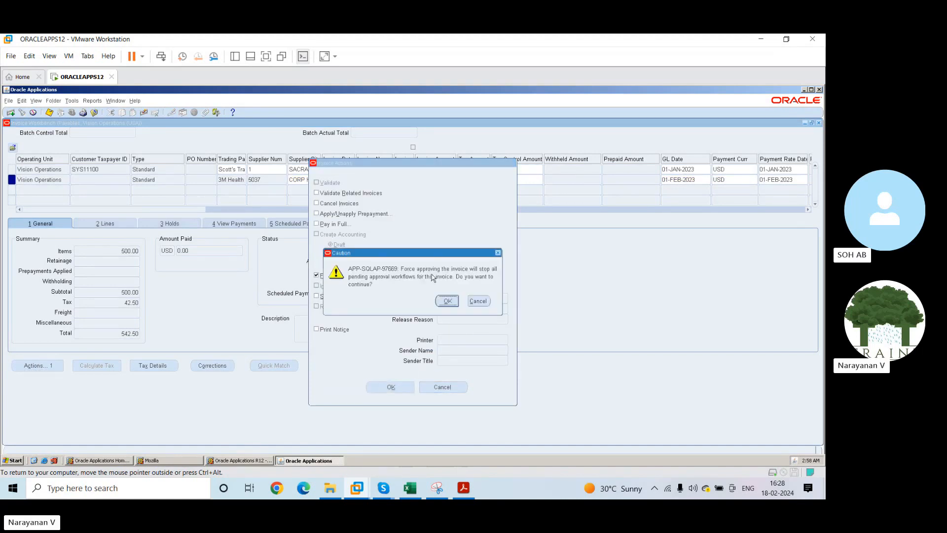
click(447, 301)
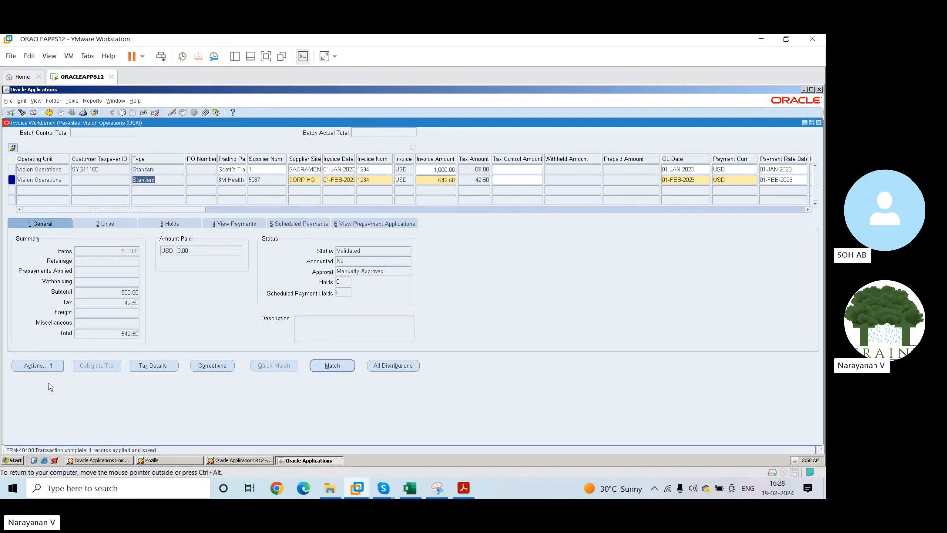
Review which invoice actions are available for the force-approved 3M Health invoice, closing the dialog without applying any
click(38, 366)
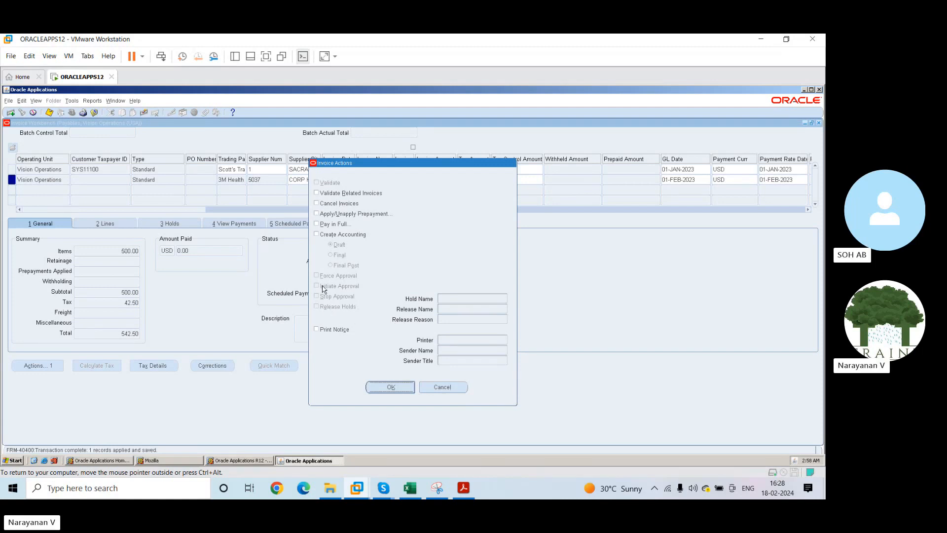
click(442, 387)
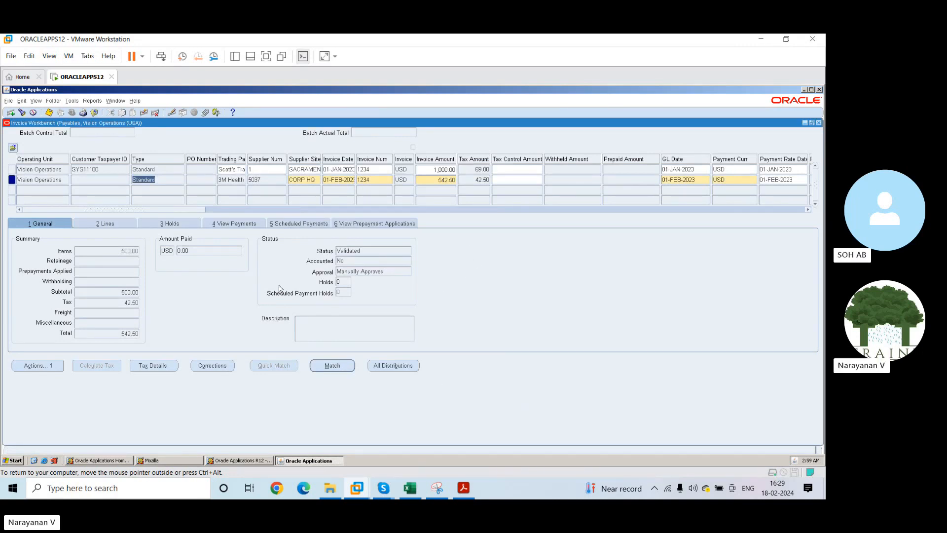
click(35, 367)
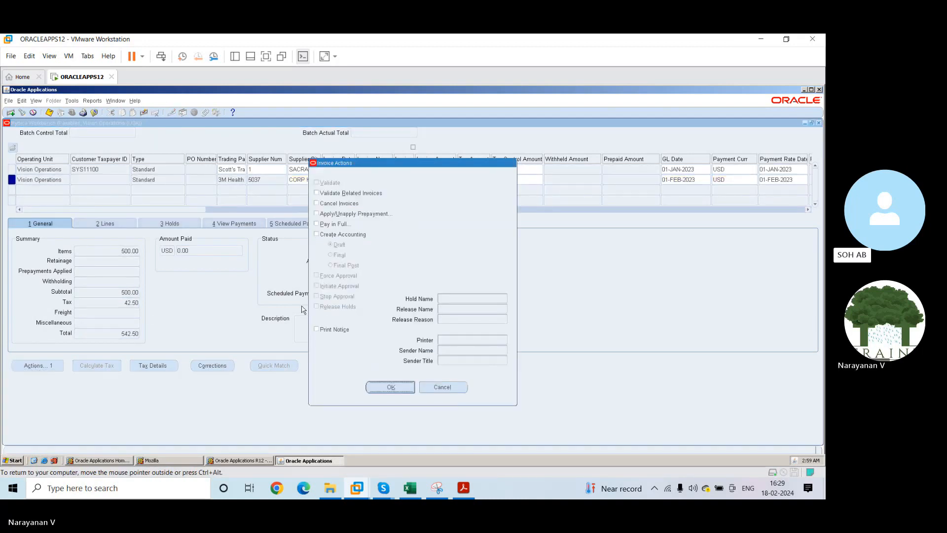
click(439, 387)
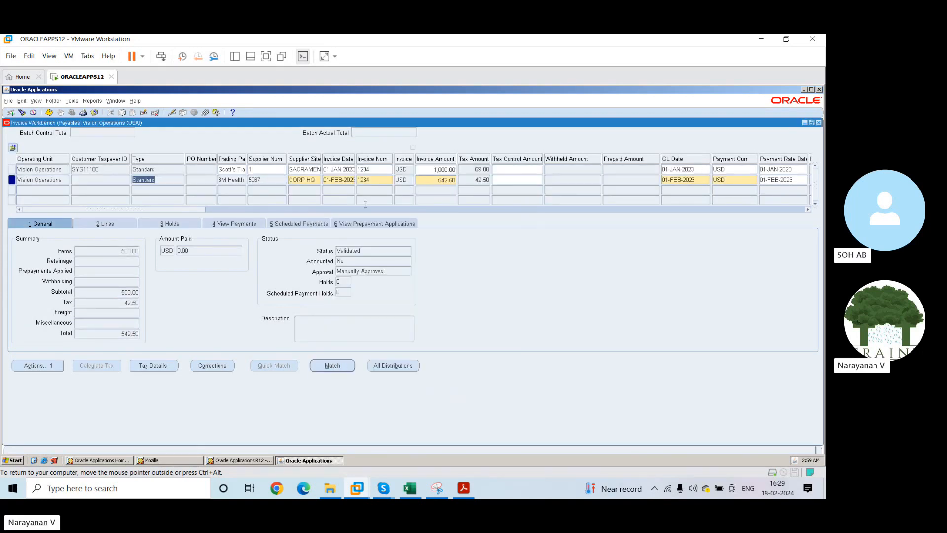
Choose Pay in Full for the 3M Health invoice and maximize the Payments window
click(44, 366)
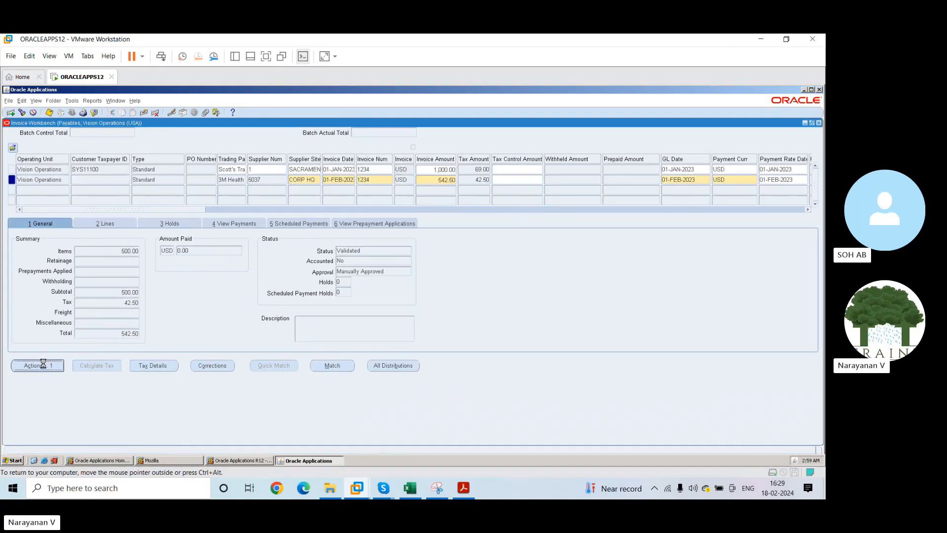
click(316, 224)
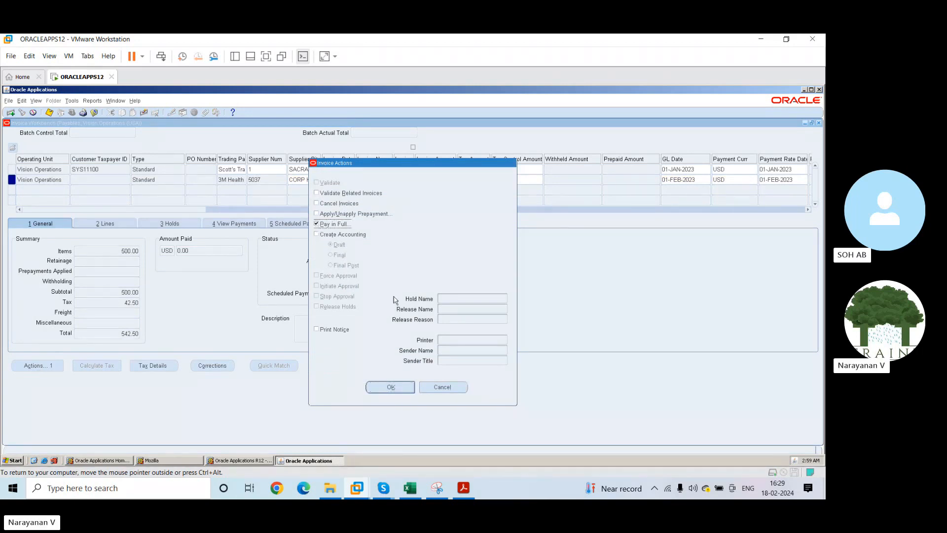
key(Return)
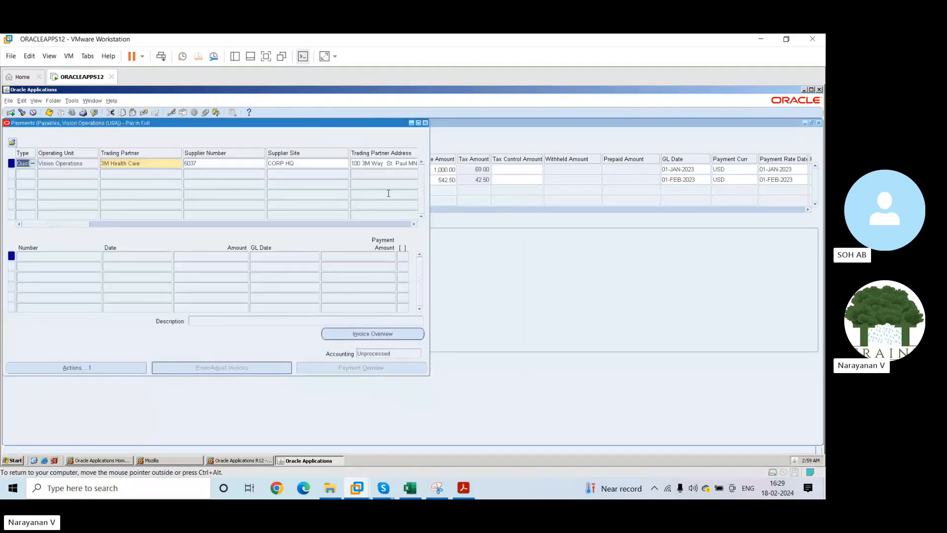
click(418, 123)
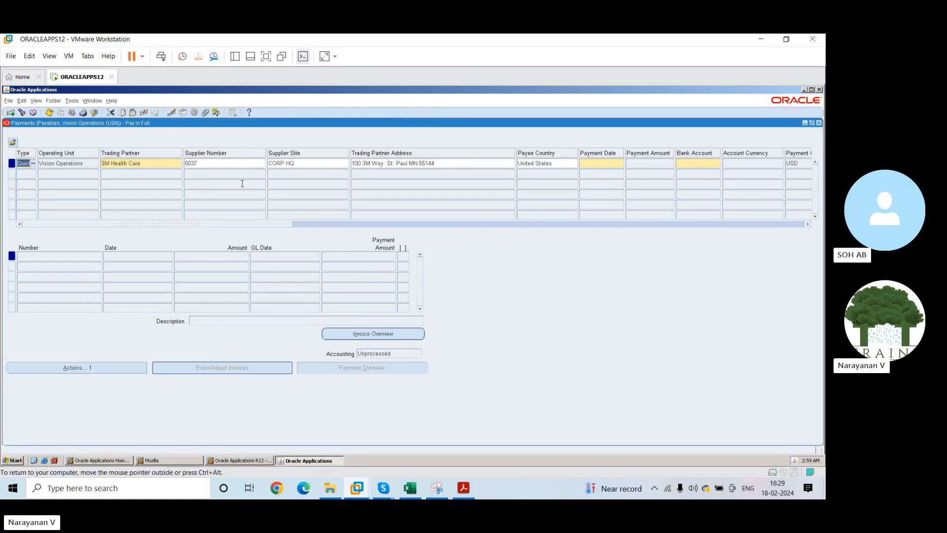
Set the payment date of the 3M Health Care payment to 18-FEB-2023
click(172, 164)
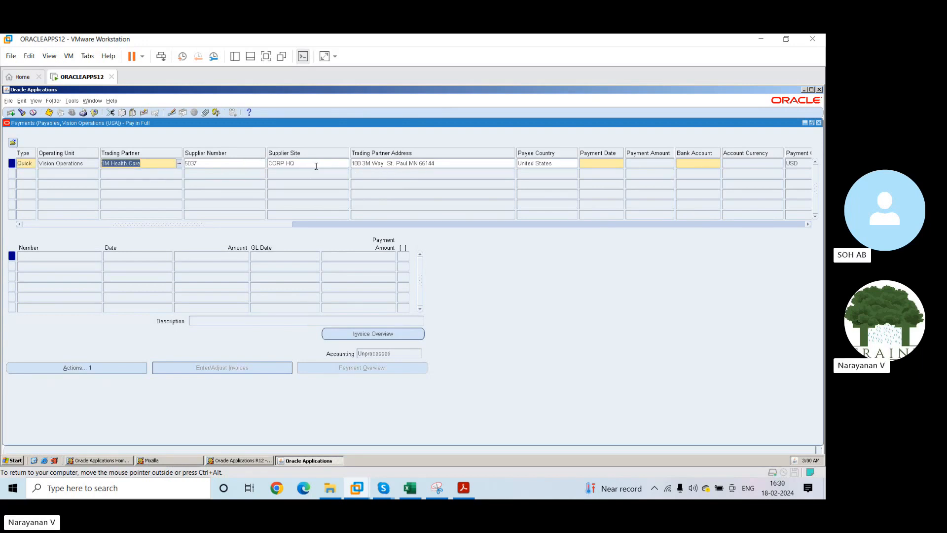
click(445, 166)
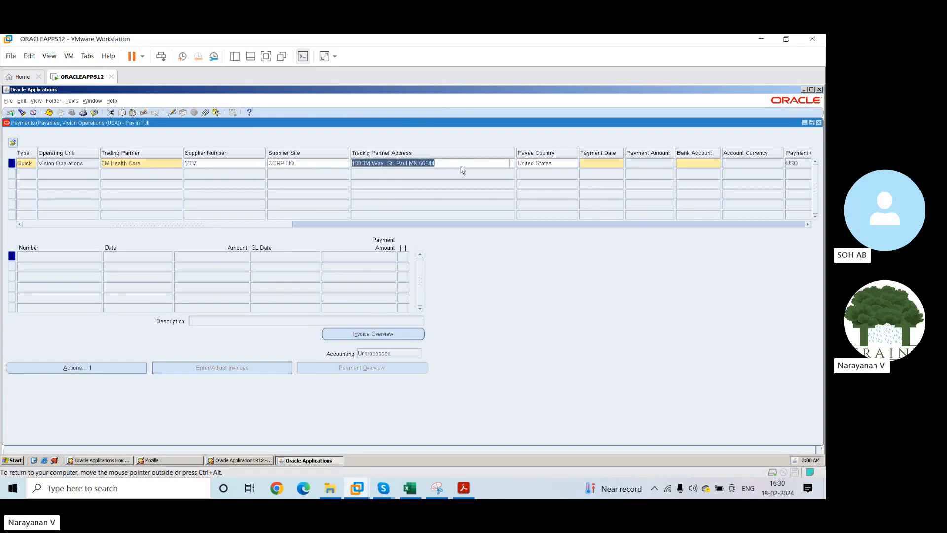
click(599, 162)
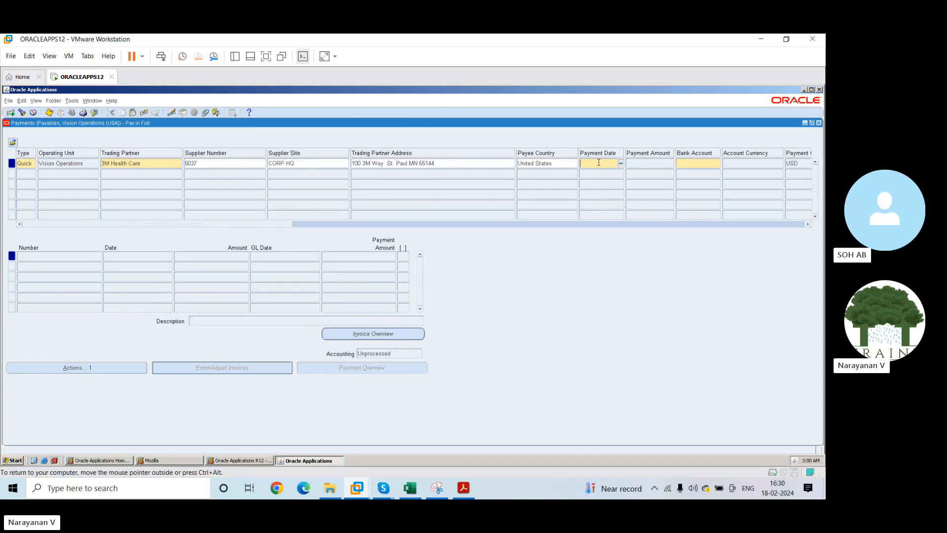
text(18-02-2024)
key(Tab)
key(End)
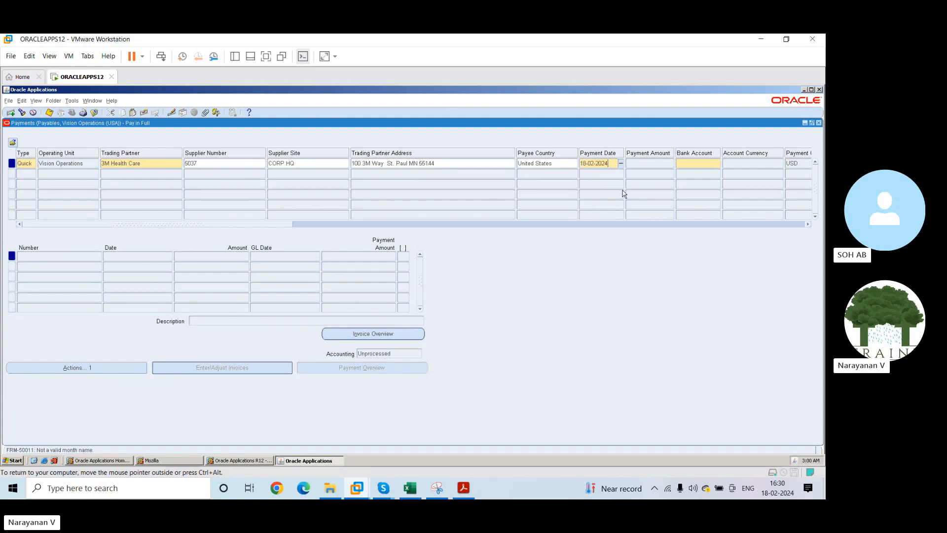
text(3)
key(Tab)
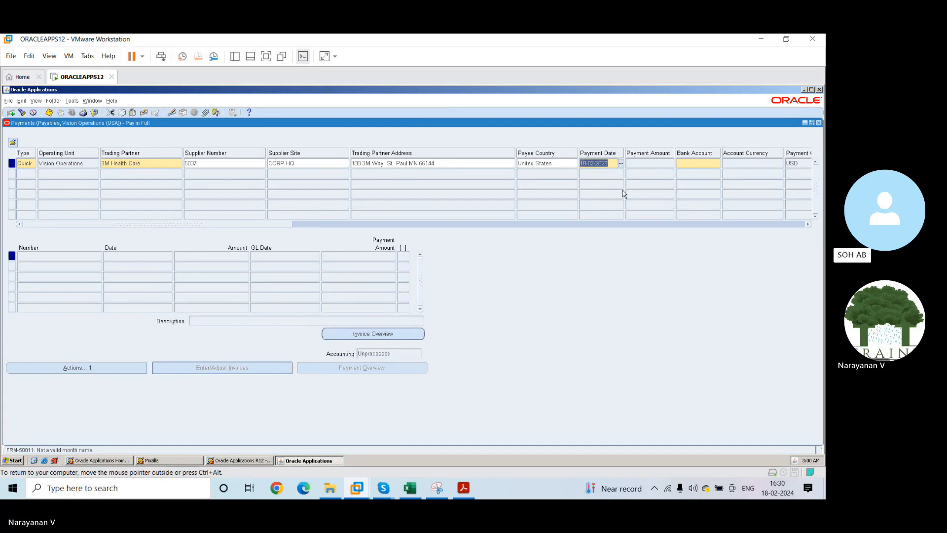
key(End)
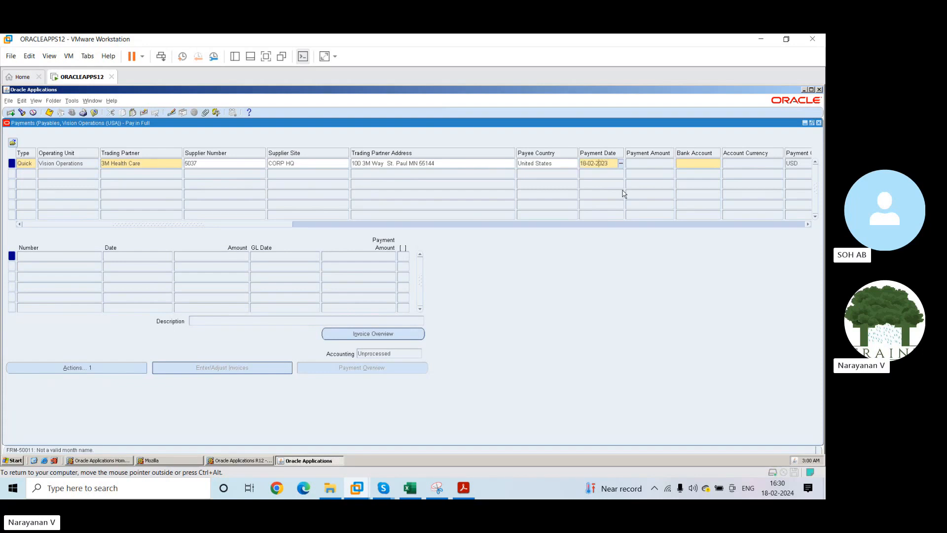
key(shift+Left)
key(shift+Left)
text(FEB)
key(Tab)
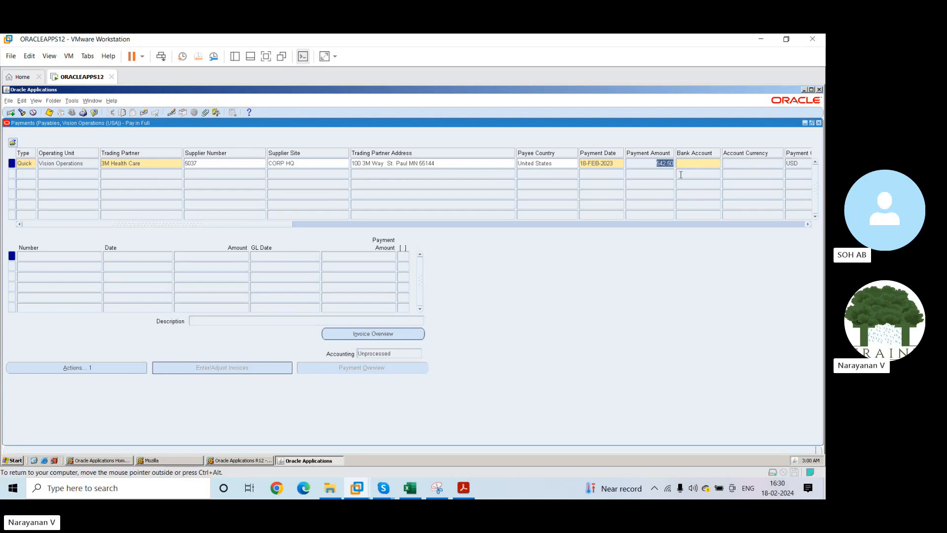
key(Tab)
click(717, 165)
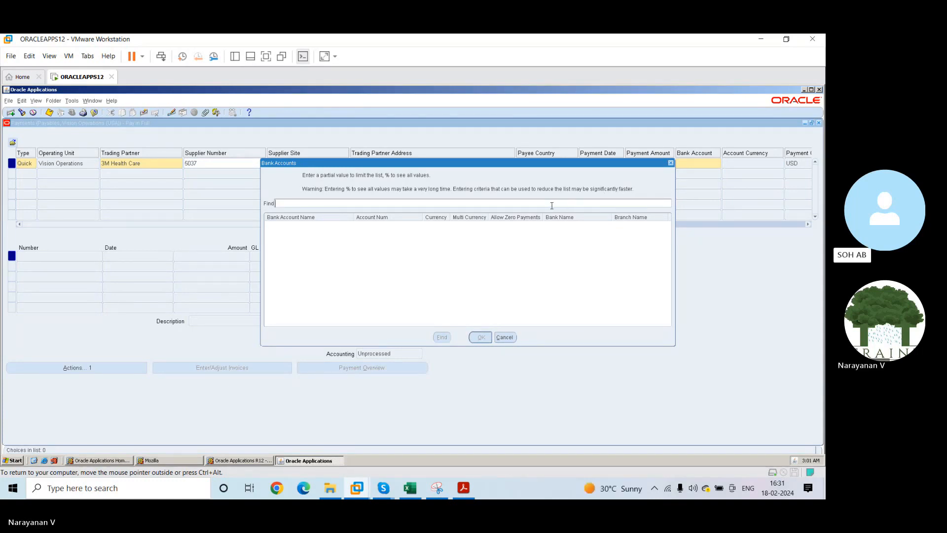
text(usd)
text(%)
text(%)
click(444, 336)
click(504, 337)
Set the payment process profile to SPS Check NCR Format and try to save the payment without a bank account
click(535, 224)
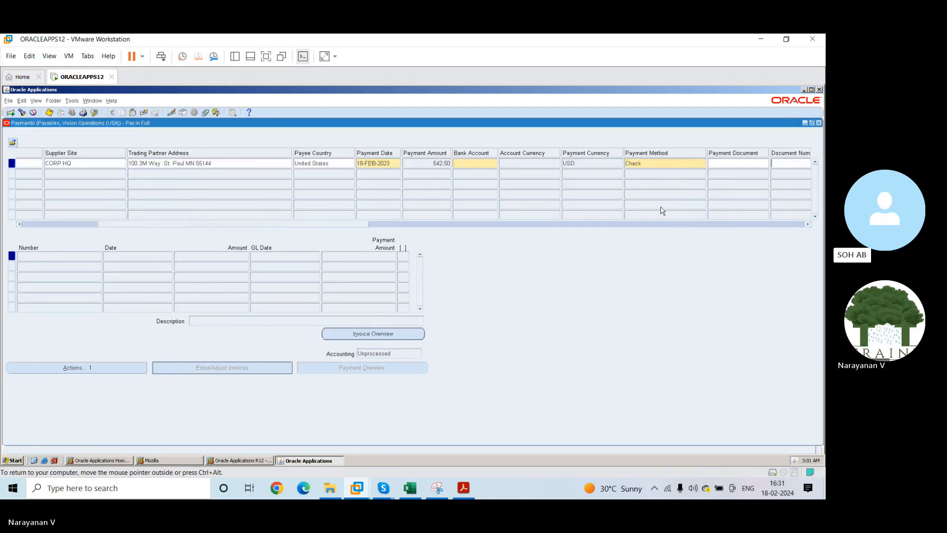
key(Tab)
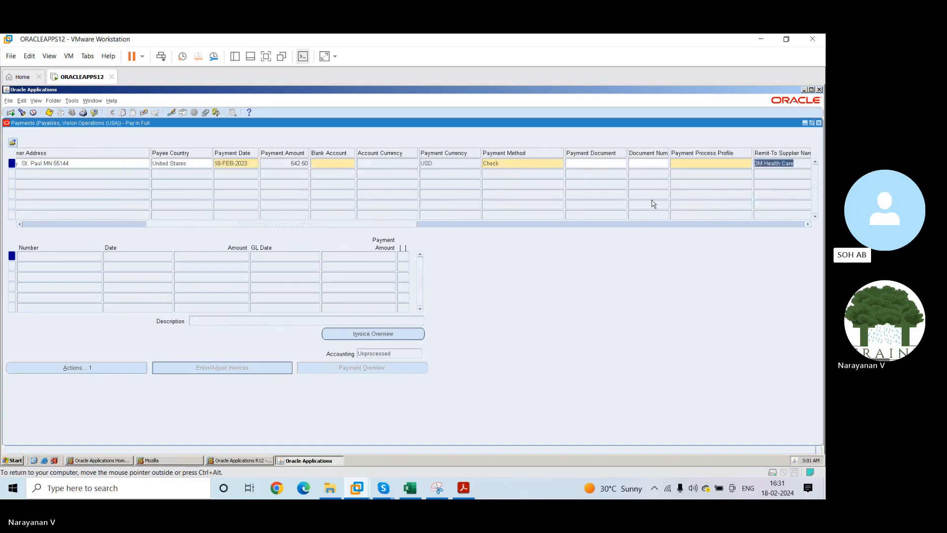
click(683, 164)
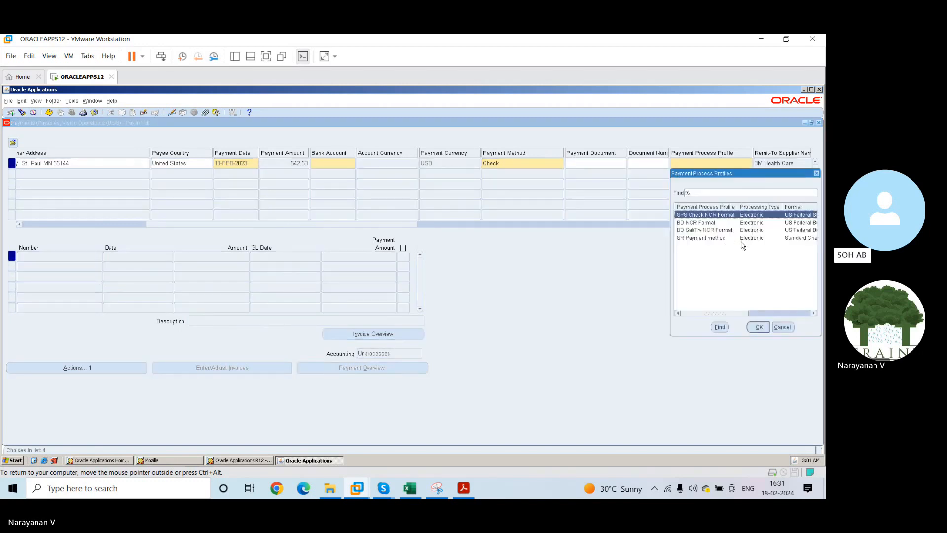
click(755, 328)
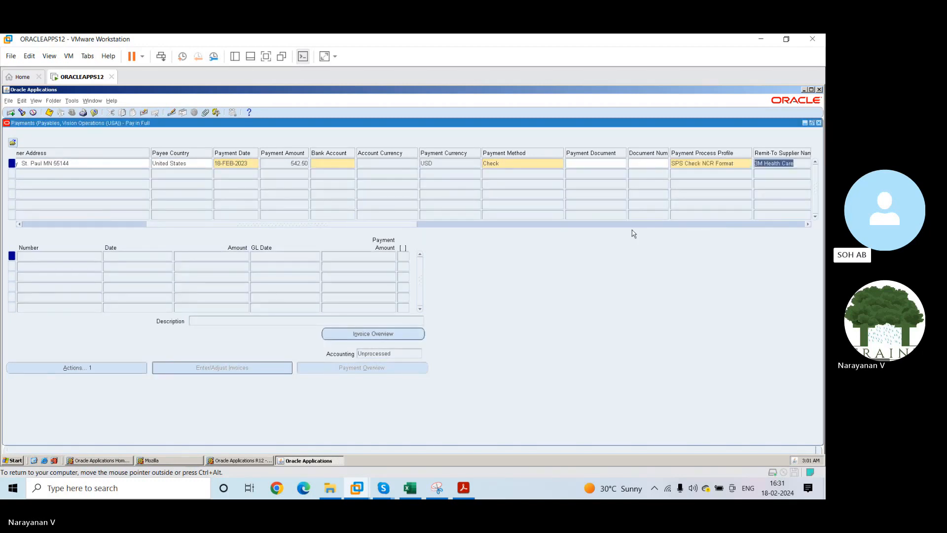
drag(363, 226, 114, 185)
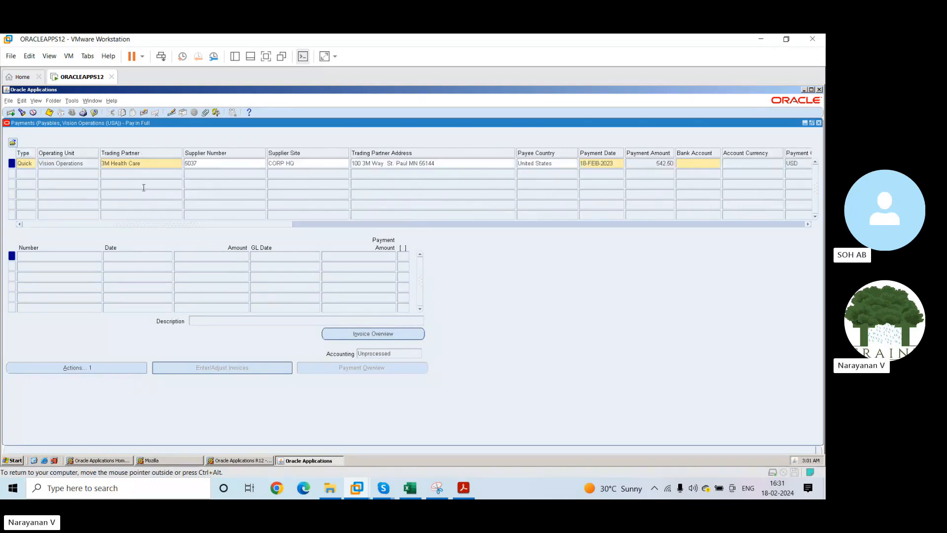
click(50, 113)
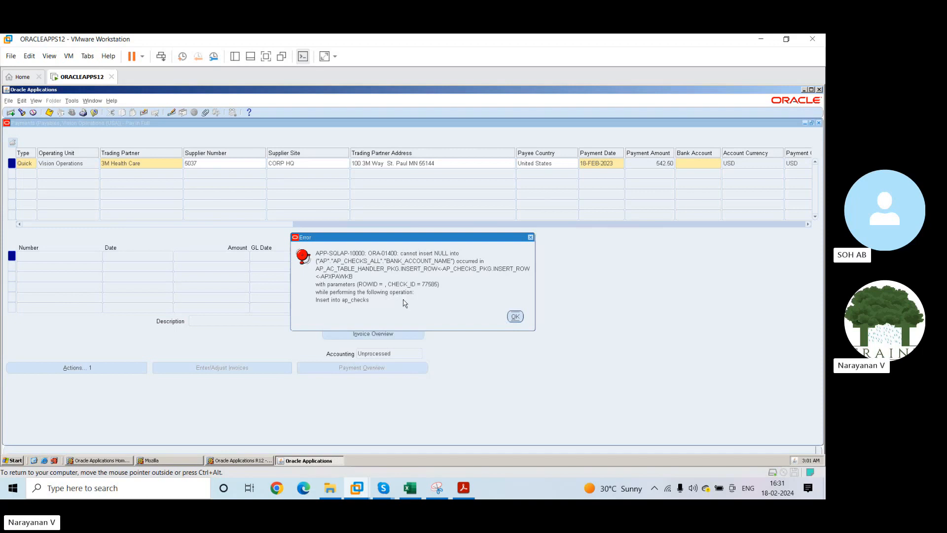
click(513, 317)
List all bank accounts and set the payment's bank account to Operating Account
click(694, 163)
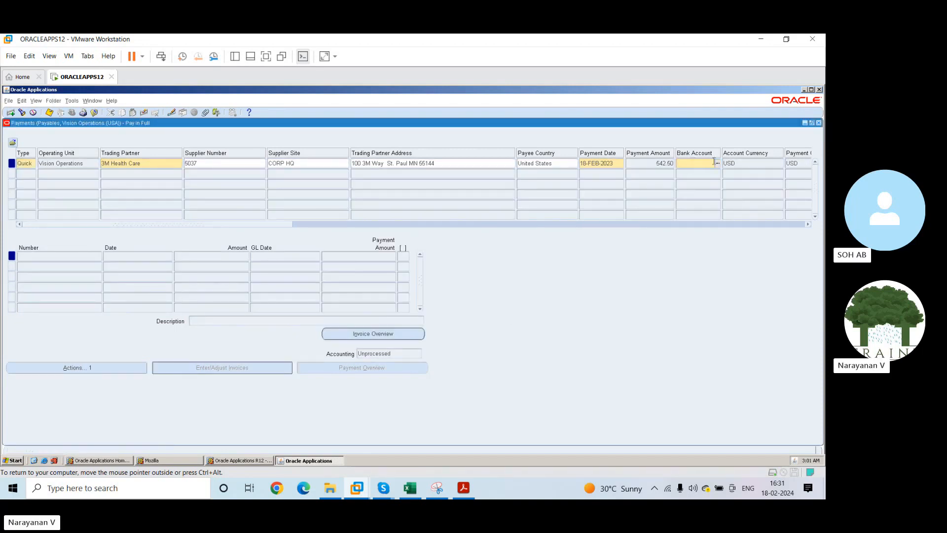
click(718, 163)
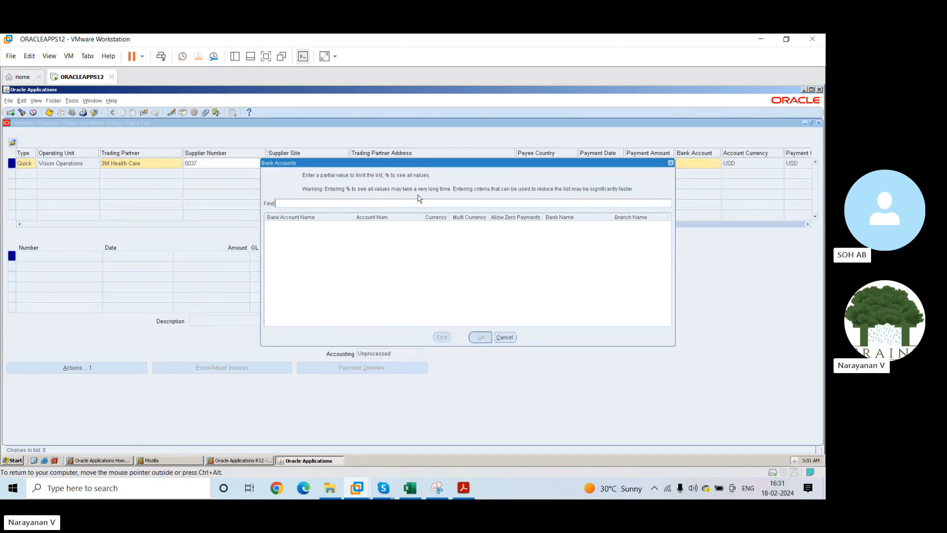
text(%)
click(442, 338)
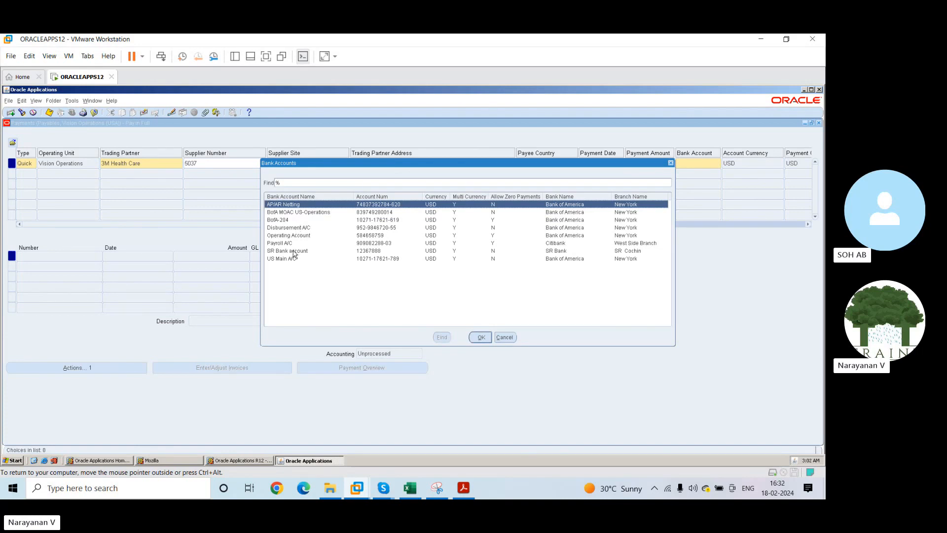
click(300, 237)
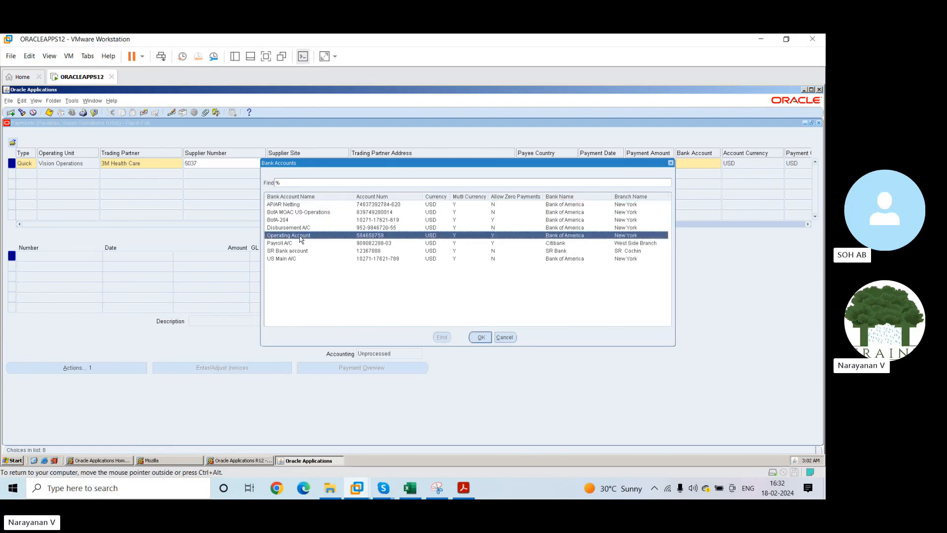
click(480, 336)
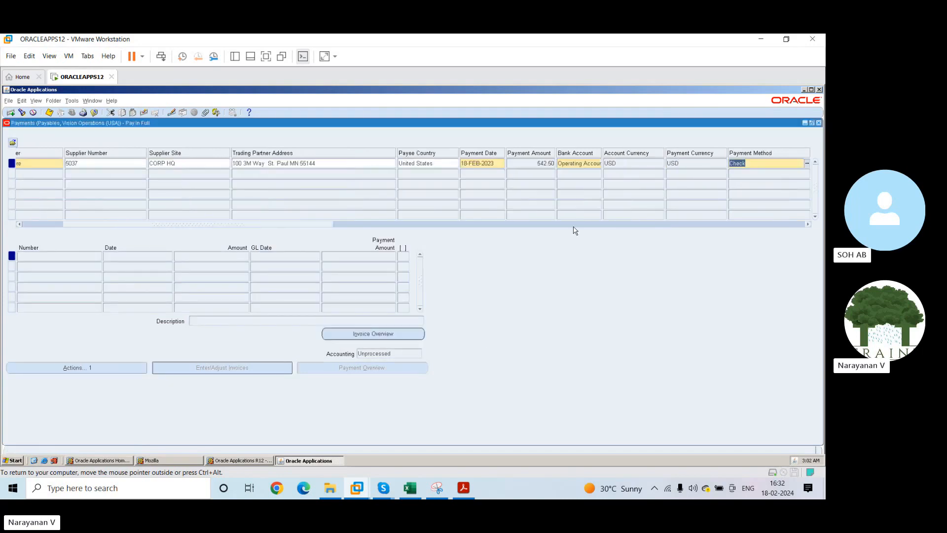
Set the payment process profile of the 3M Health Care payment to Check - USD
drag(302, 225, 454, 235)
click(471, 163)
click(535, 163)
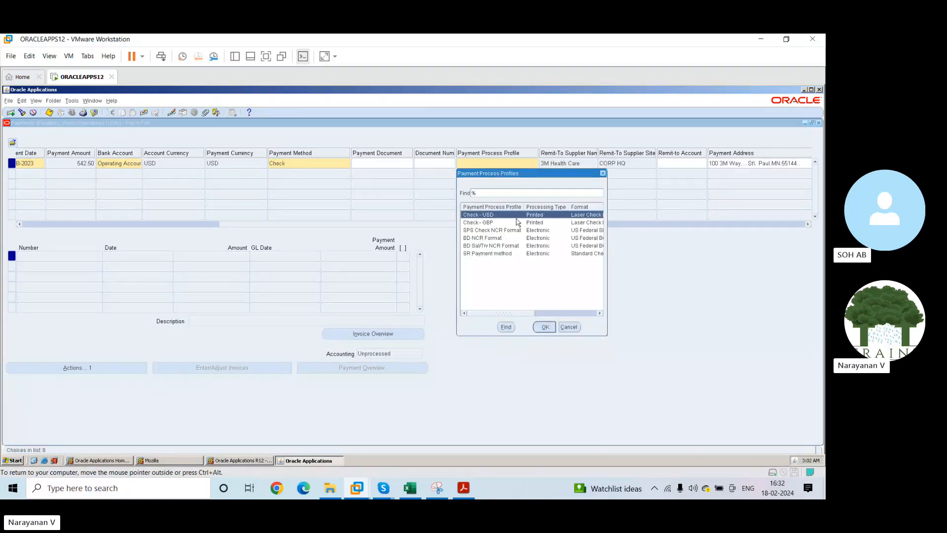
key(Return)
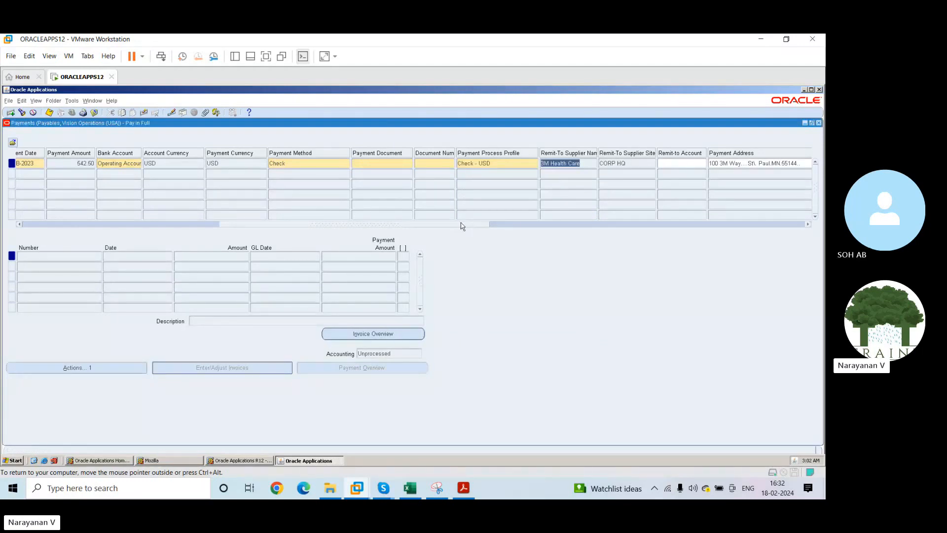
drag(462, 226, 105, 229)
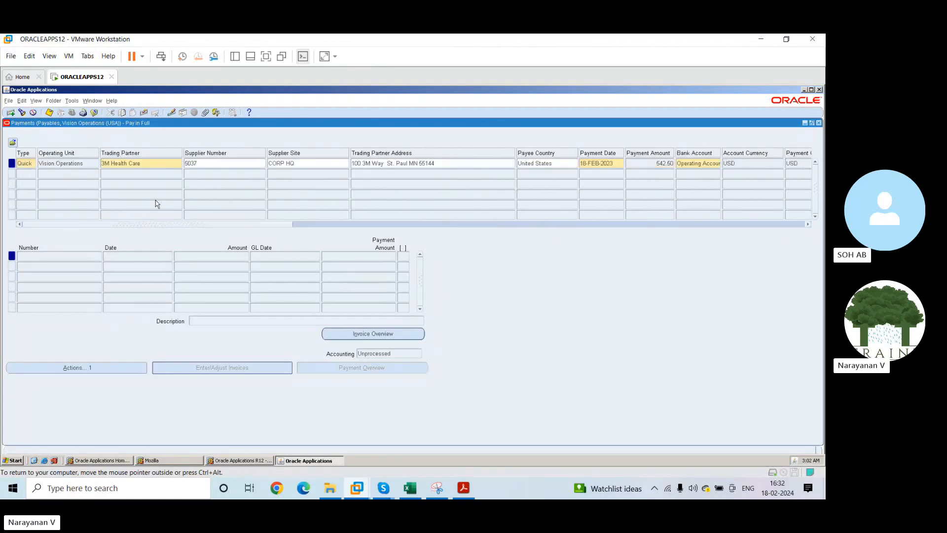
Set the payment document of the 3M Health Care payment to Check - Op Acct and save the payment
key(ctrl+s)
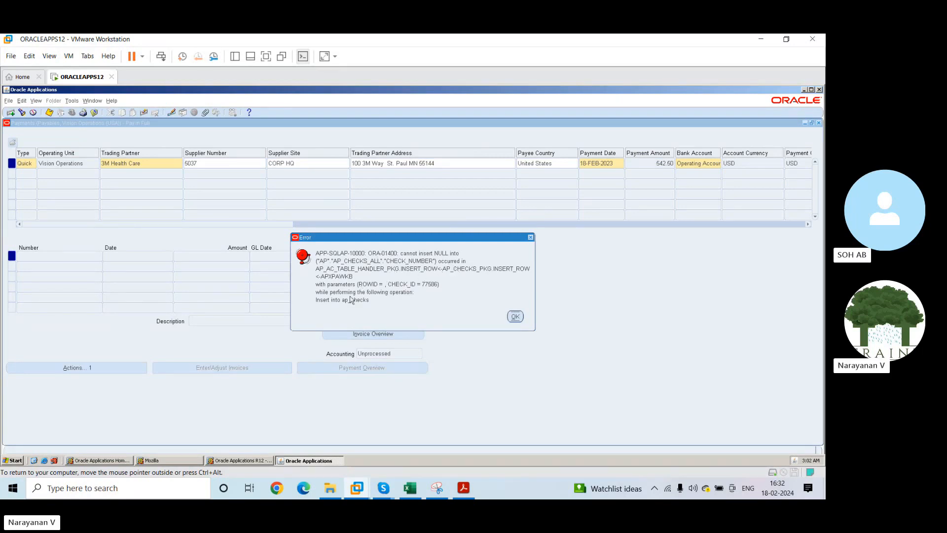
click(514, 317)
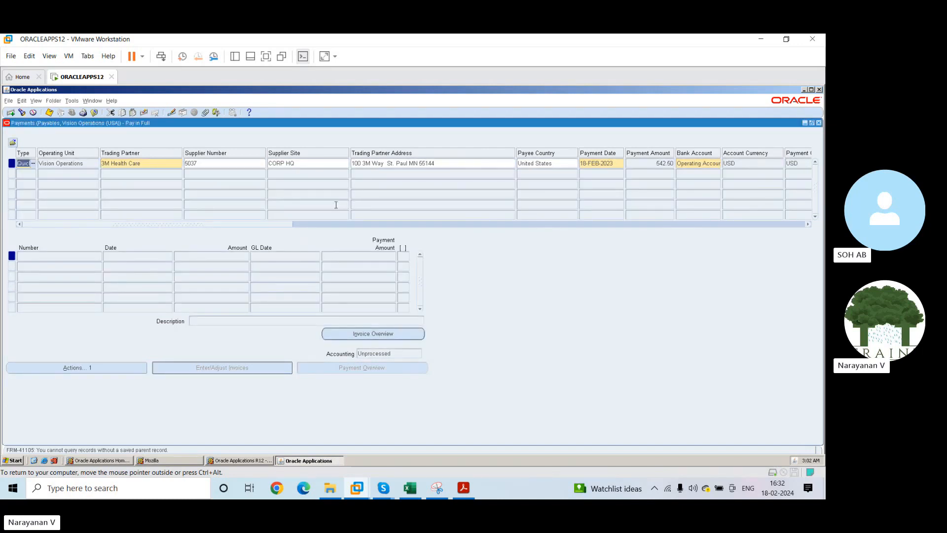
drag(236, 225, 402, 220)
click(440, 163)
click(486, 167)
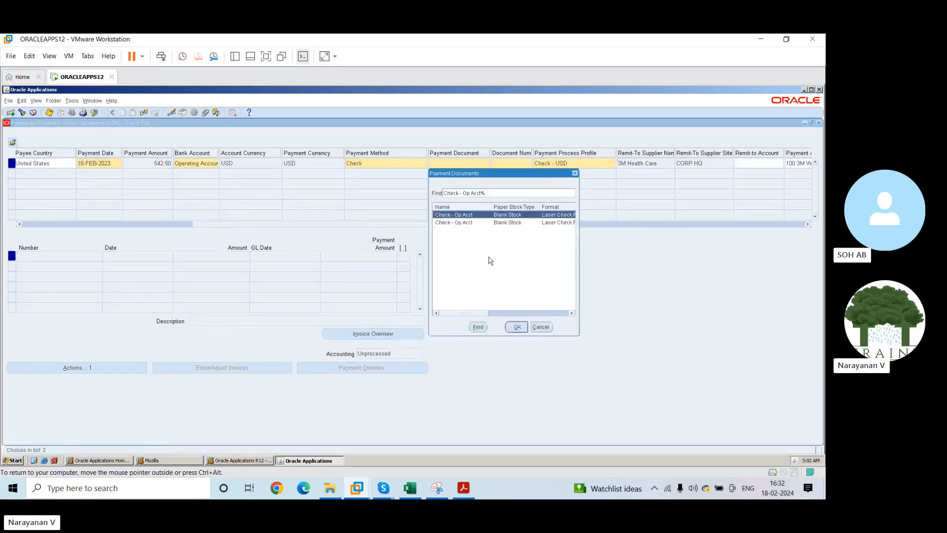
click(518, 327)
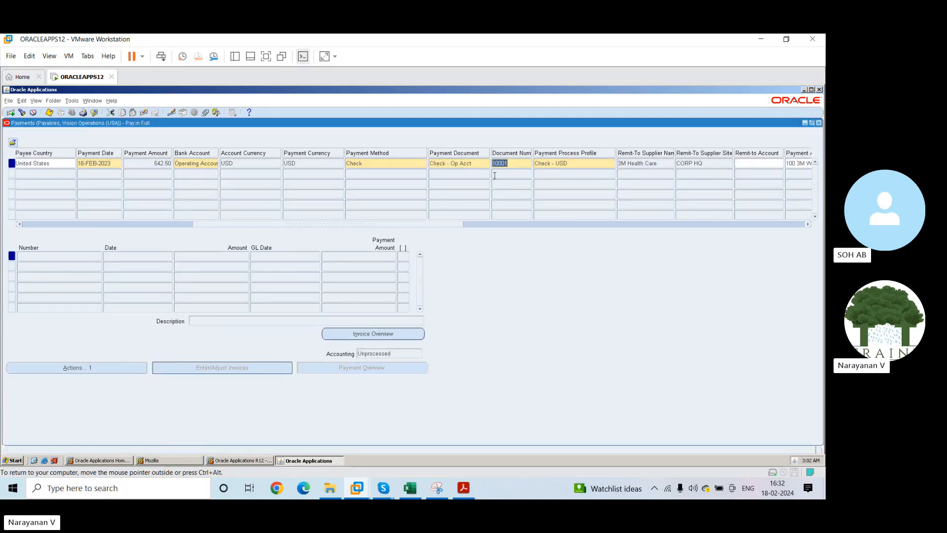
key(Tab)
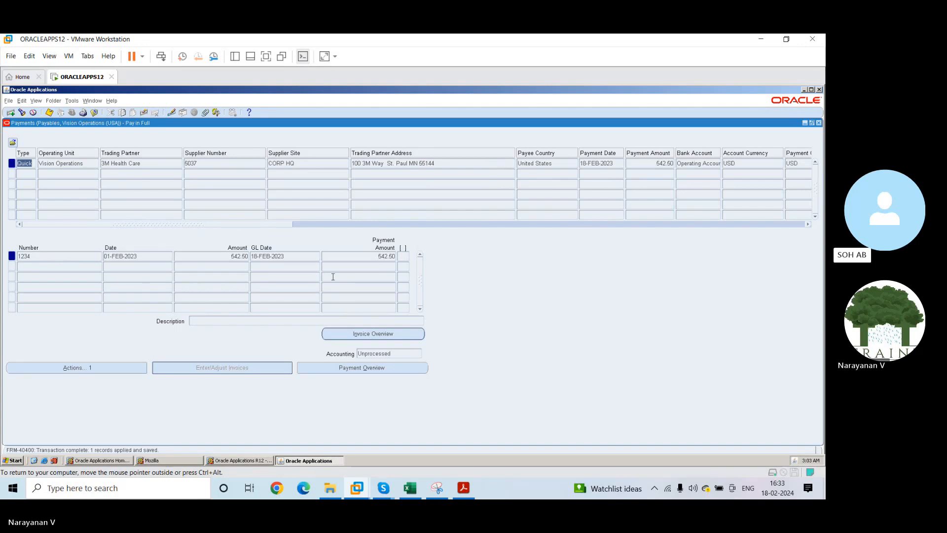
Open the overview of the paid 3M Health Care invoice and examine its payment overview
click(371, 335)
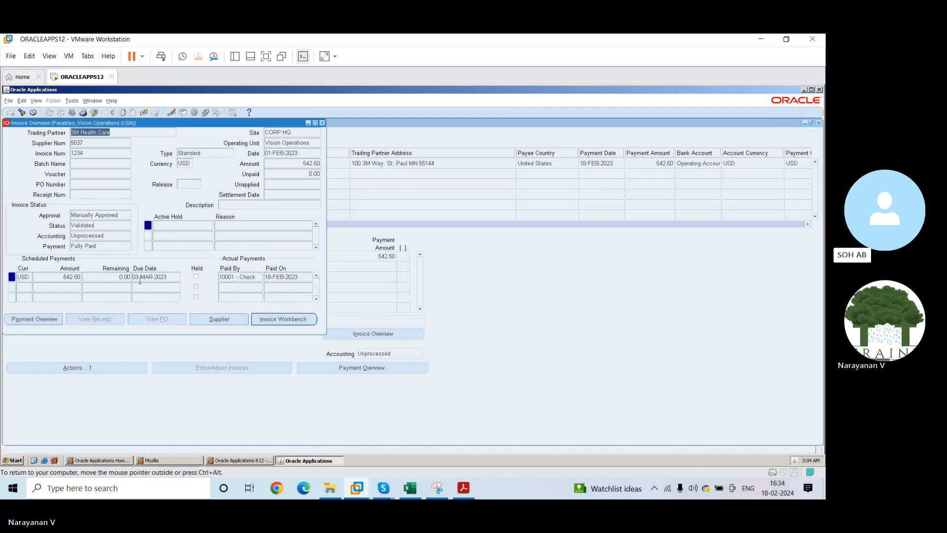
click(40, 319)
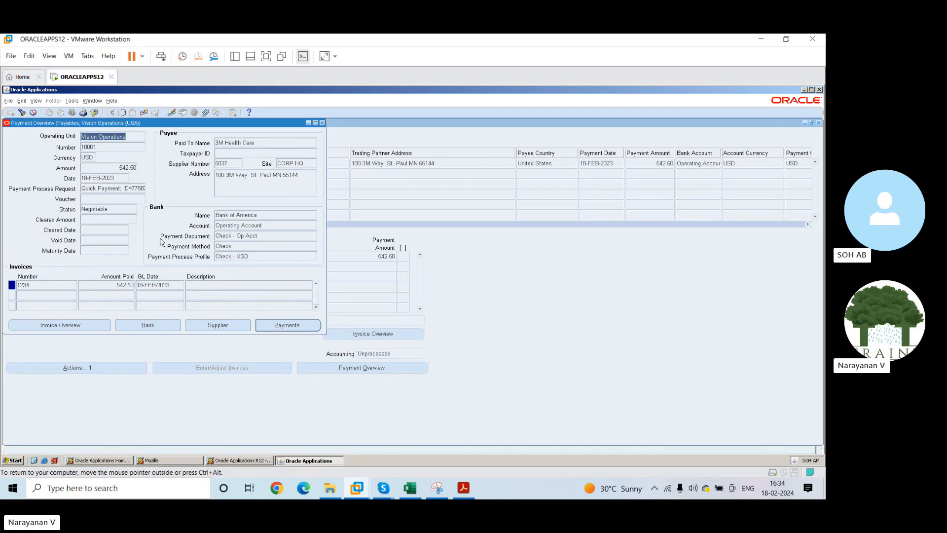
double_click(129, 284)
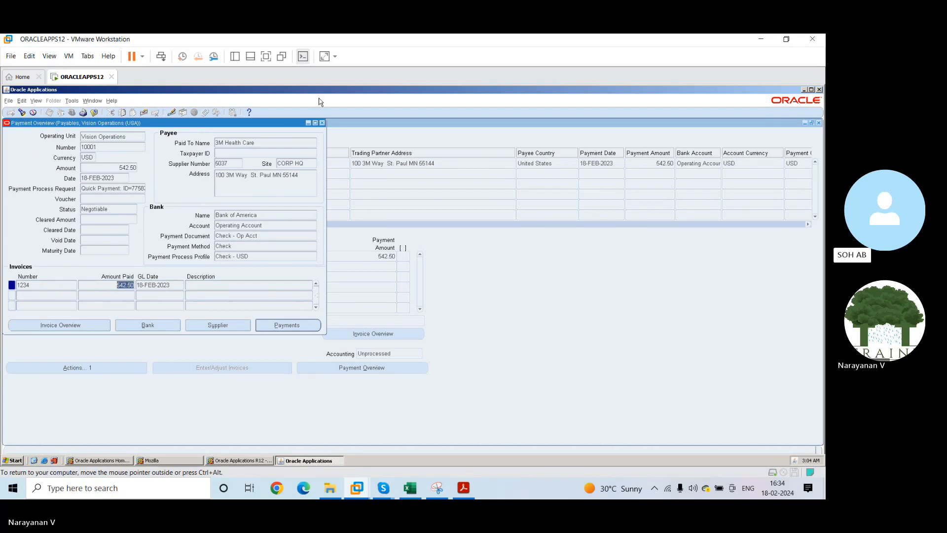
click(322, 122)
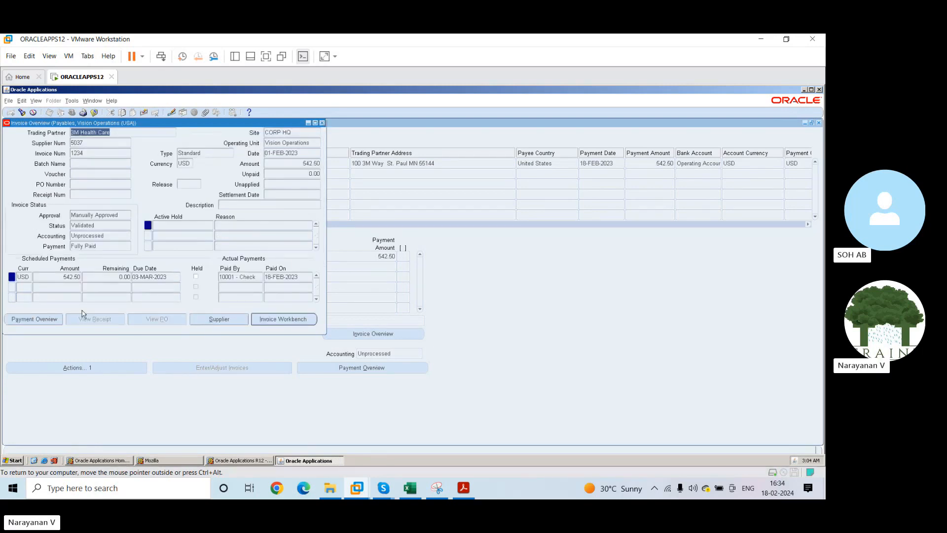
click(50, 320)
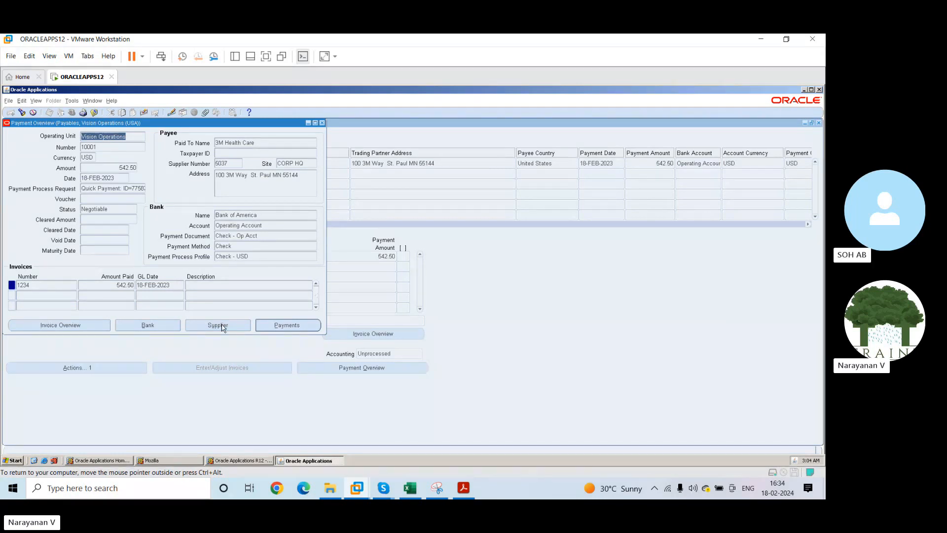
View the bank account details of the payment's Operating Account, and close the account page
click(148, 325)
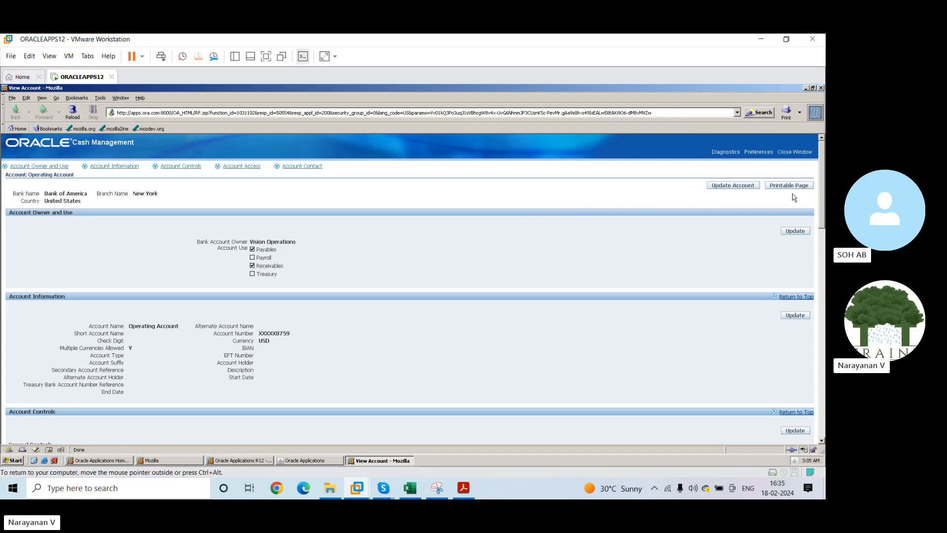
click(794, 153)
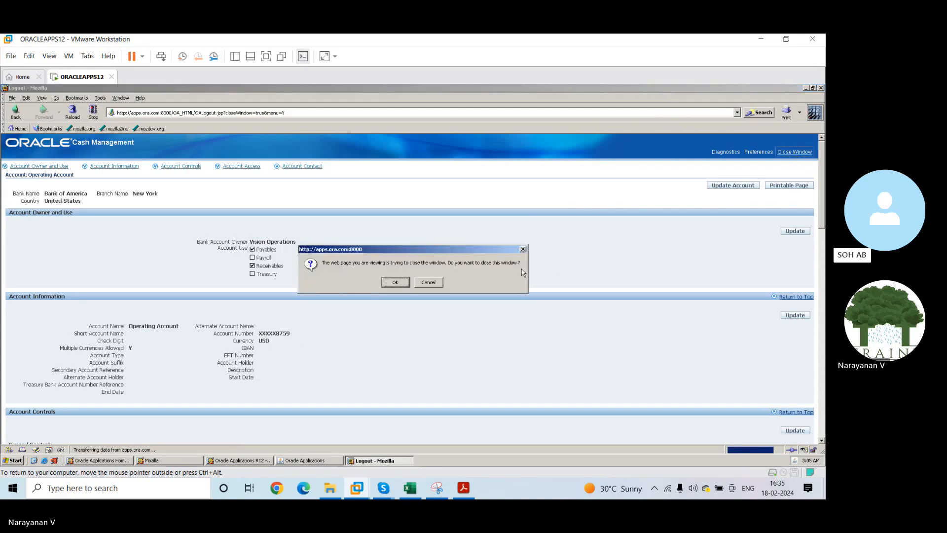
click(393, 282)
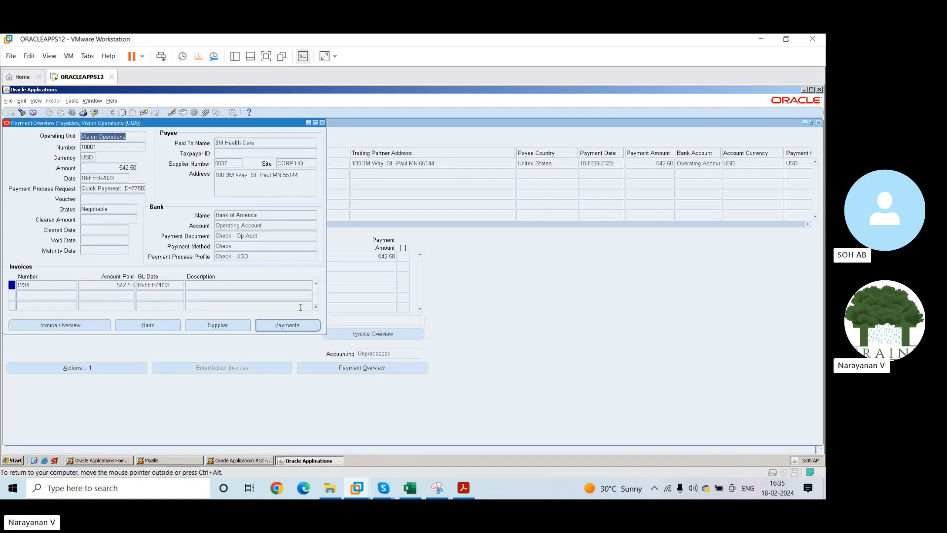
Open the payment record from the payment overview, review it in a maximized window, and close it
click(301, 324)
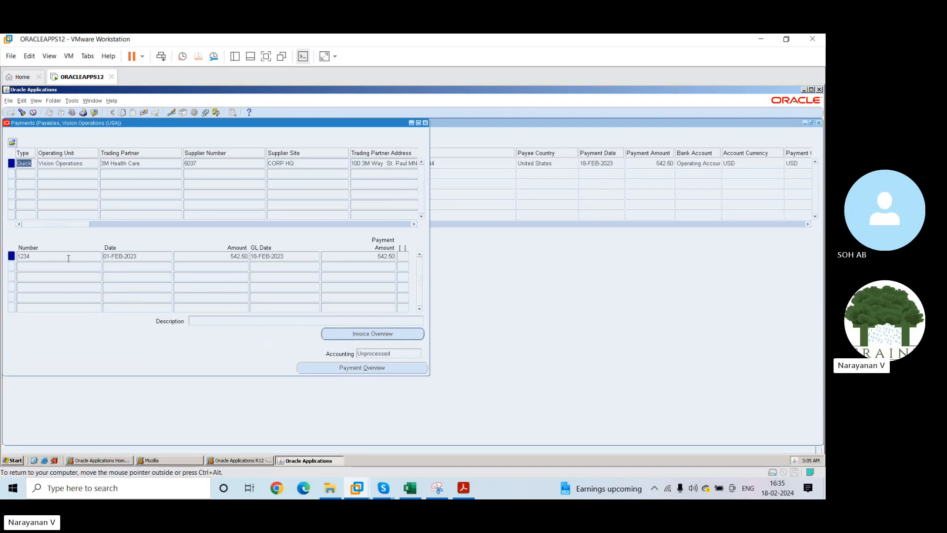
click(418, 123)
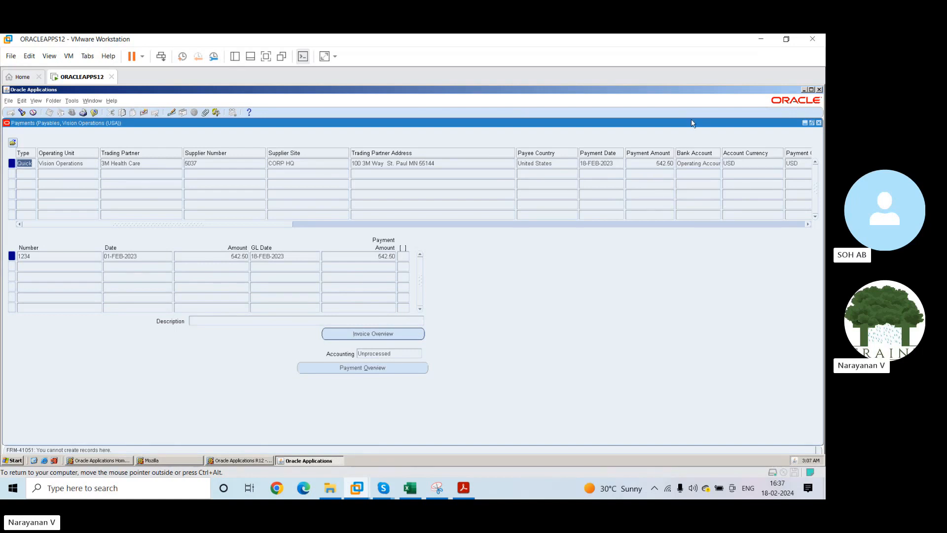
click(818, 123)
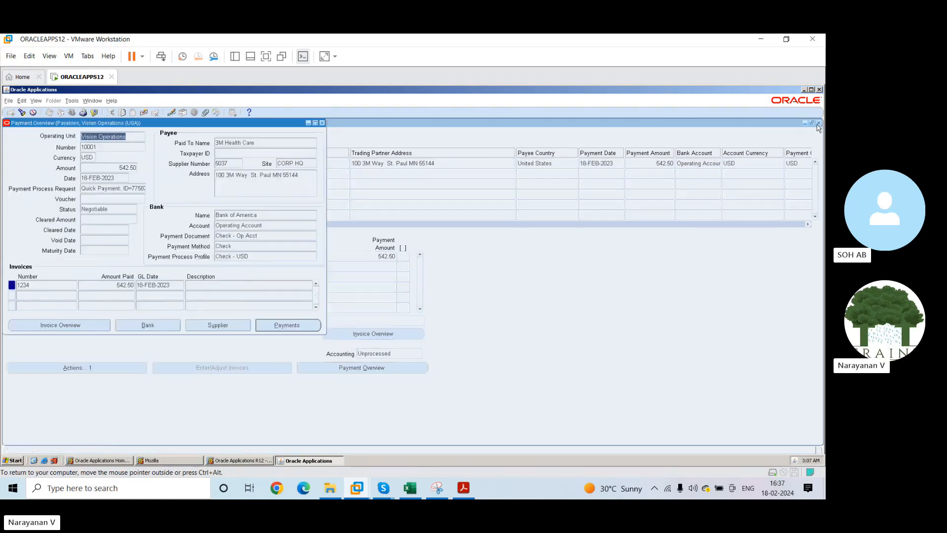
Close the payment overview, invoice overview, Payments and Invoice Workbench windows to return to the Navigator
click(321, 123)
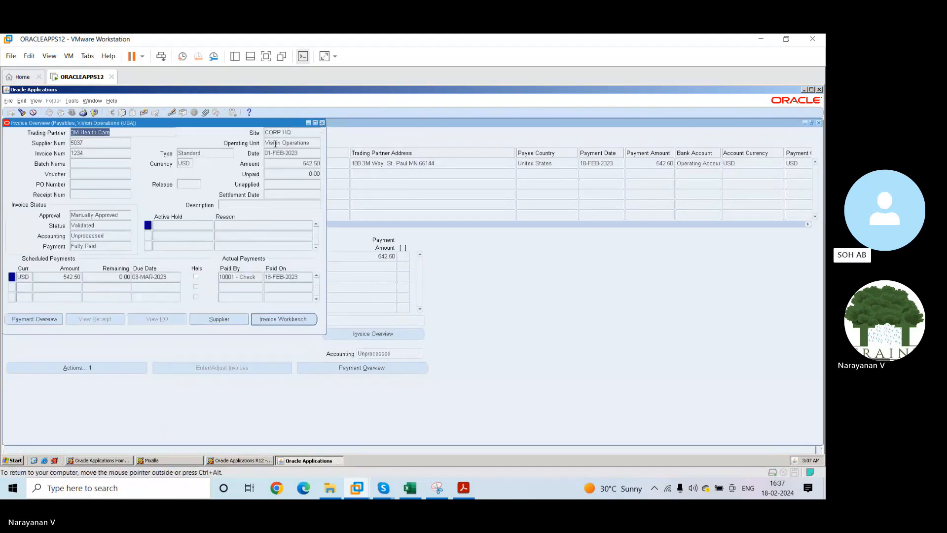
click(321, 122)
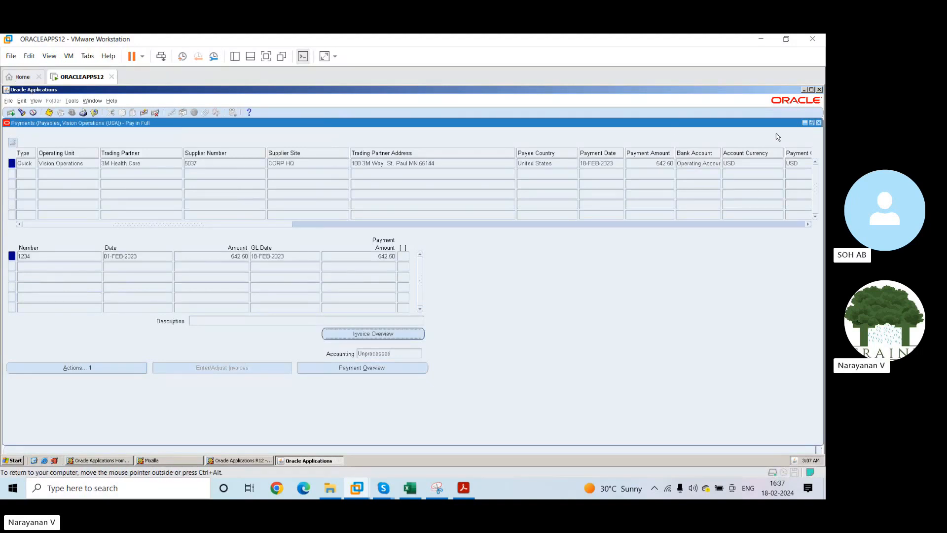
click(818, 123)
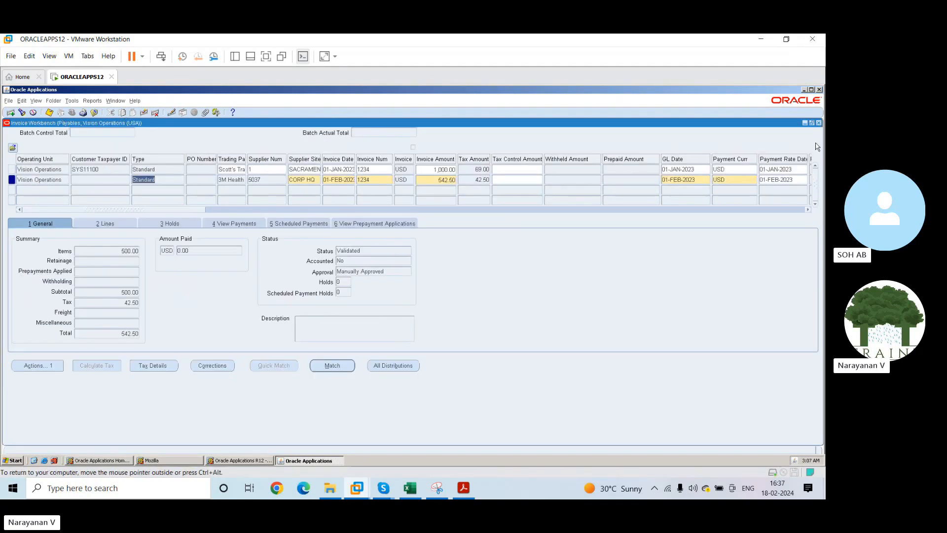
click(818, 122)
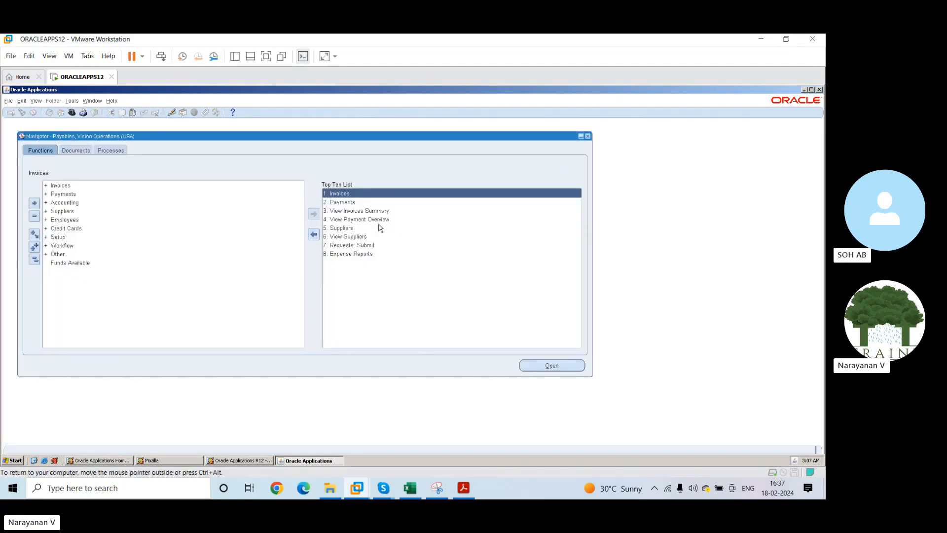
Start a new concurrent request and choose the Create Accounting program from the reports matching create%
click(36, 101)
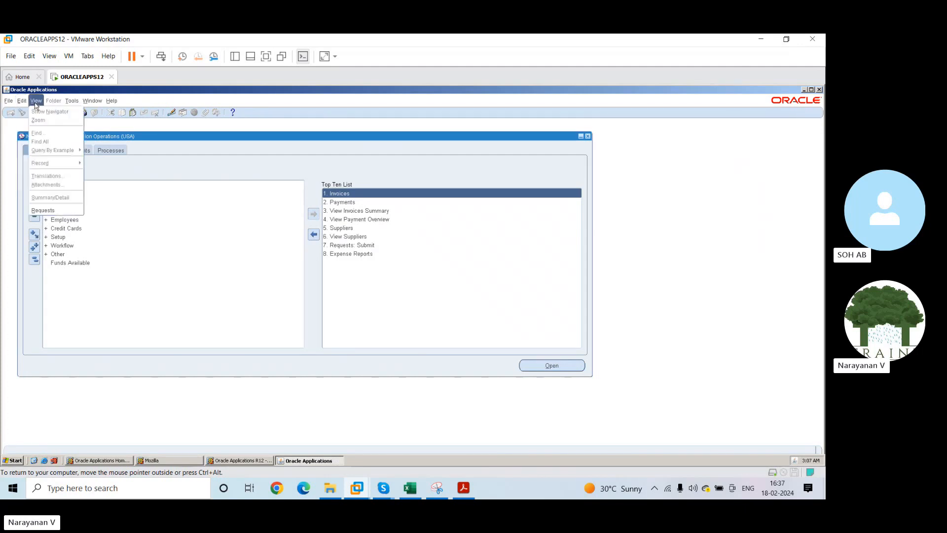
click(43, 211)
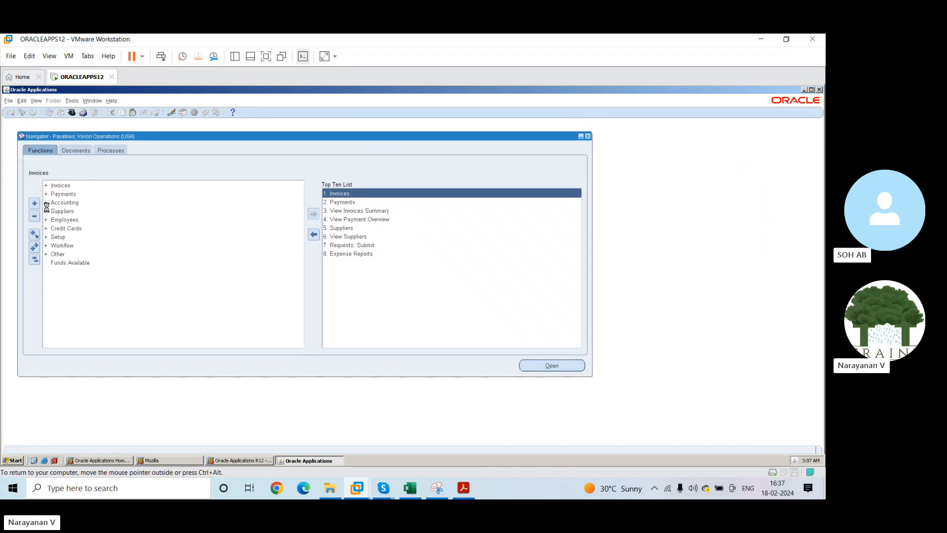
click(123, 310)
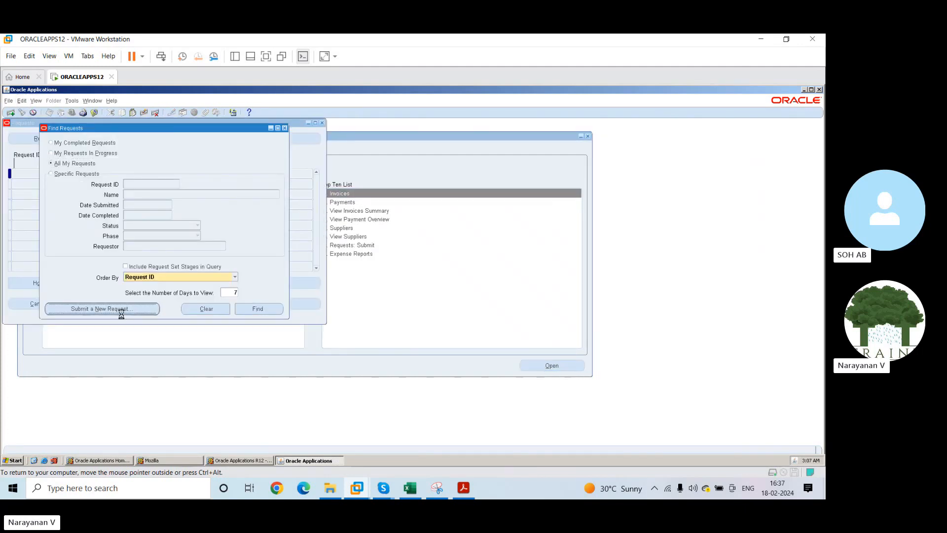
click(167, 269)
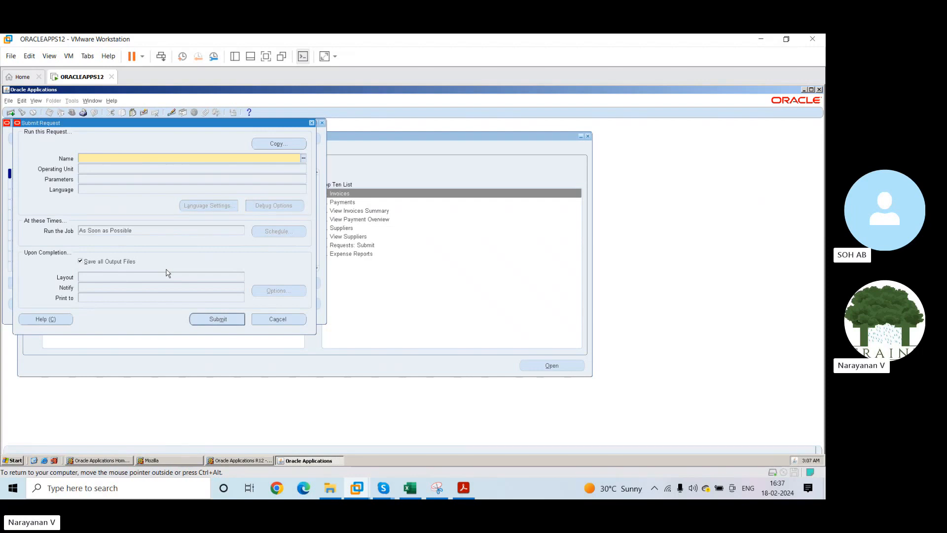
text(create%)
key(Tab)
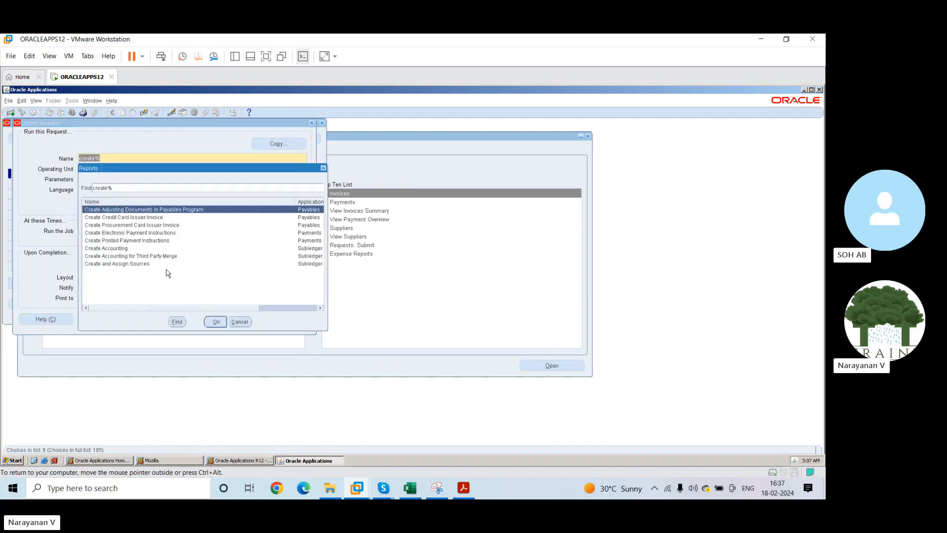
click(125, 248)
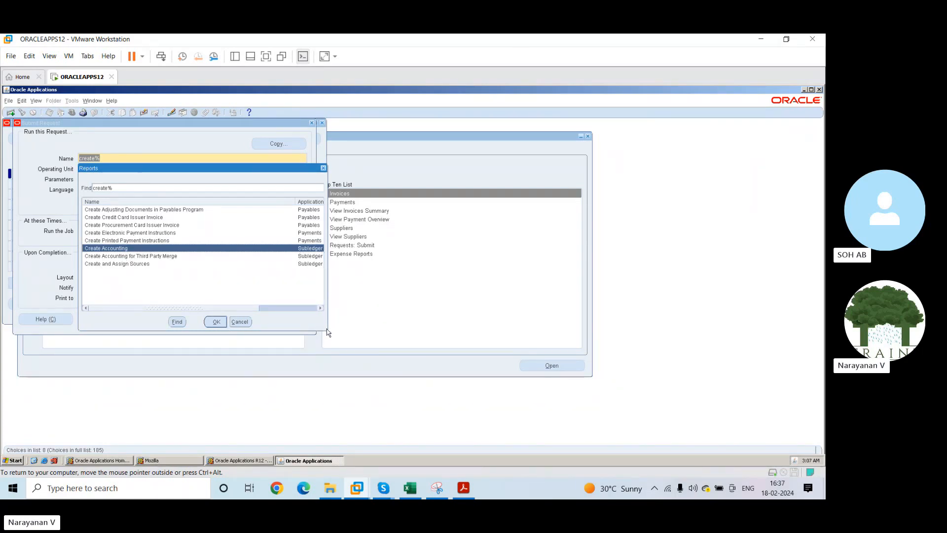
drag(328, 332, 420, 338)
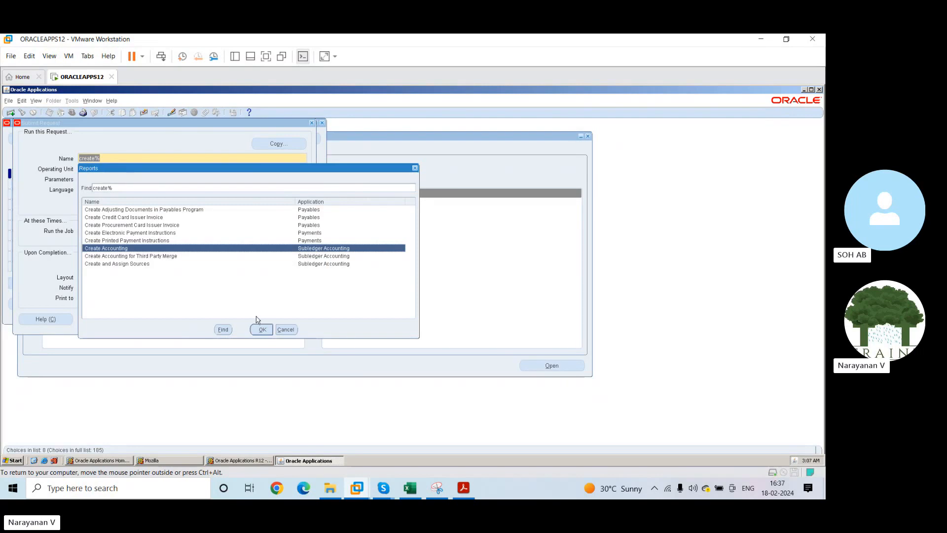
click(260, 329)
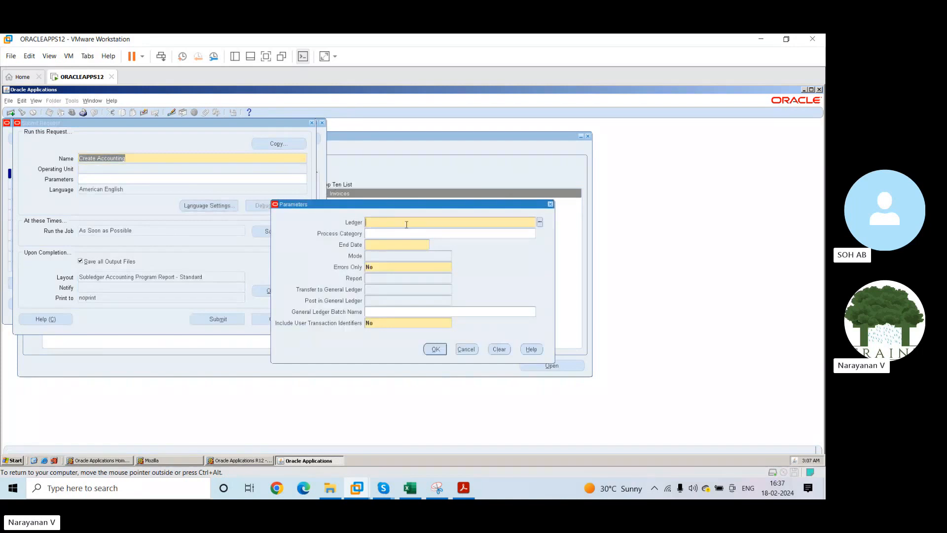
Set the Ledger parameter to Vision Services (USA), chosen from the ledgers matching visi
text(viso)
key(Tab)
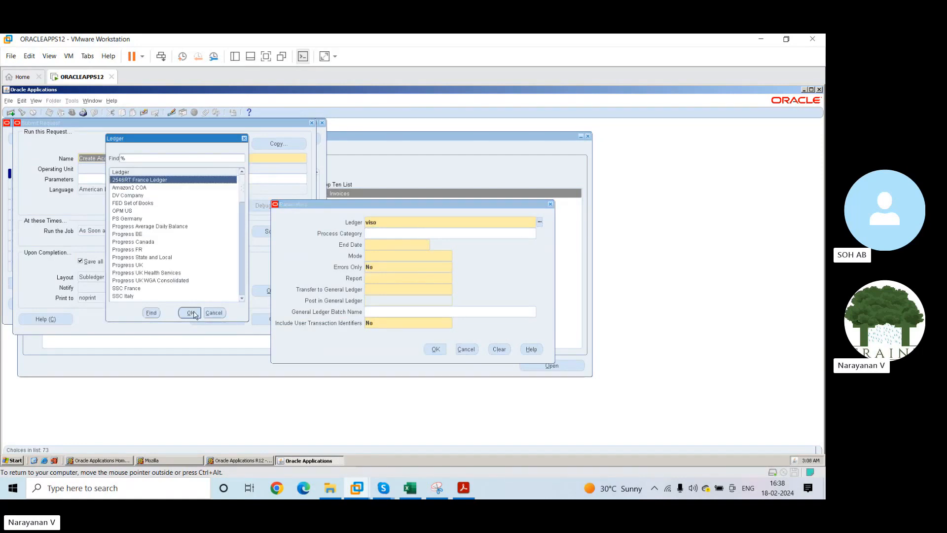
click(211, 314)
click(377, 222)
key(BackSpace)
text(i)
key(Tab)
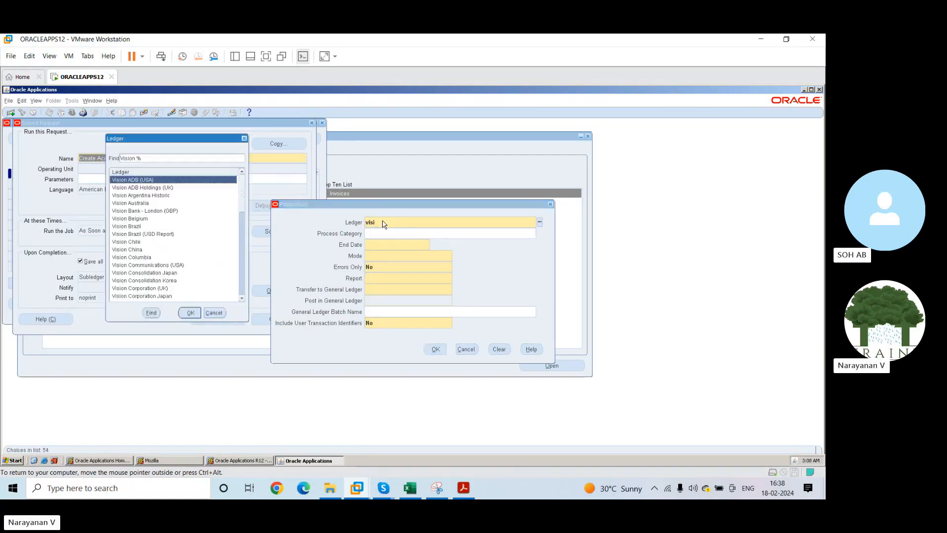
key(Down)
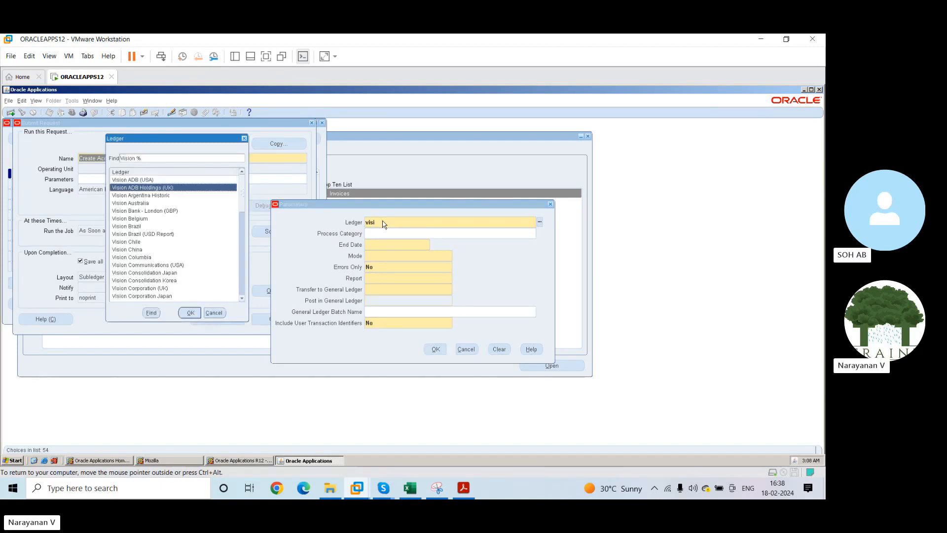
key(Down)
key(Down)
key(Down)
key(Down)
key(Down)
key(Down)
key(Down)
key(Down)
key(Down)
key(Down)
key(Down)
key(Down)
key(Down)
key(Down)
key(Down)
key(Down)
key(Down)
key(Down)
key(Down)
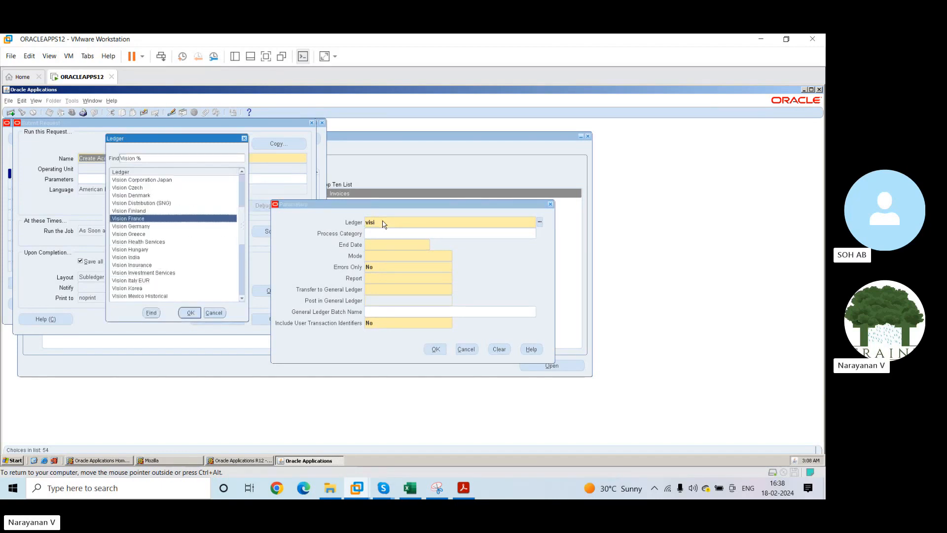
key(Down)
key(Down)
key(Down)
key(Down)
key(Down)
key(Down)
key(Down)
key(Down)
key(Down)
key(Down)
key(Down)
key(Down)
key(Down)
key(Down)
key(Down)
key(Down)
key(Down)
key(Down)
key(Down)
key(Down)
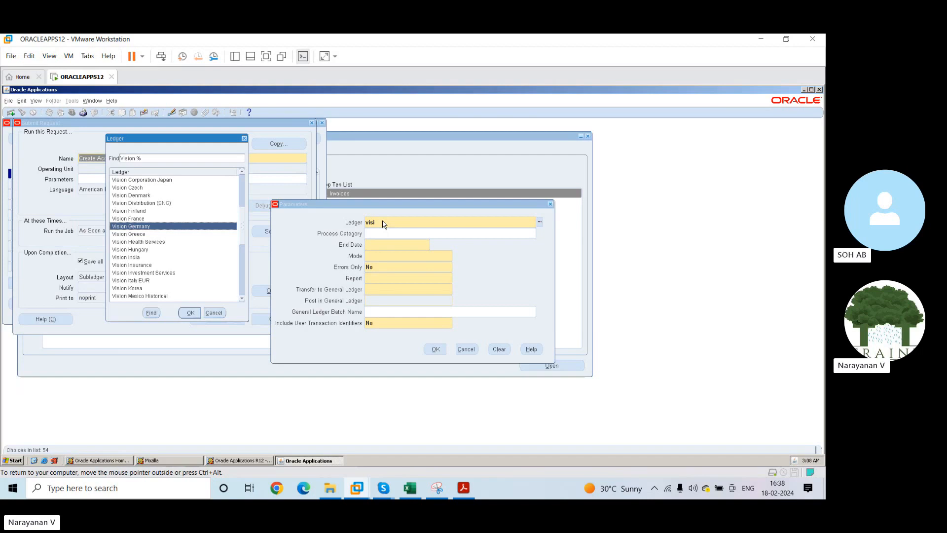
key(Down)
key(Down)
key(Down)
key(Down)
key(Down)
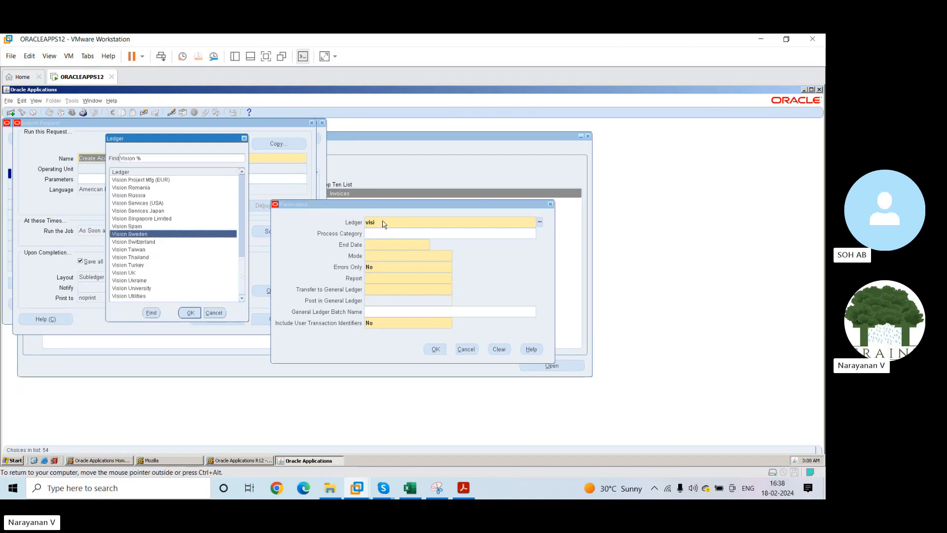
key(Down)
key(Down)
key(Down)
key(Down)
key(Down)
key(Down)
key(Down)
key(Down)
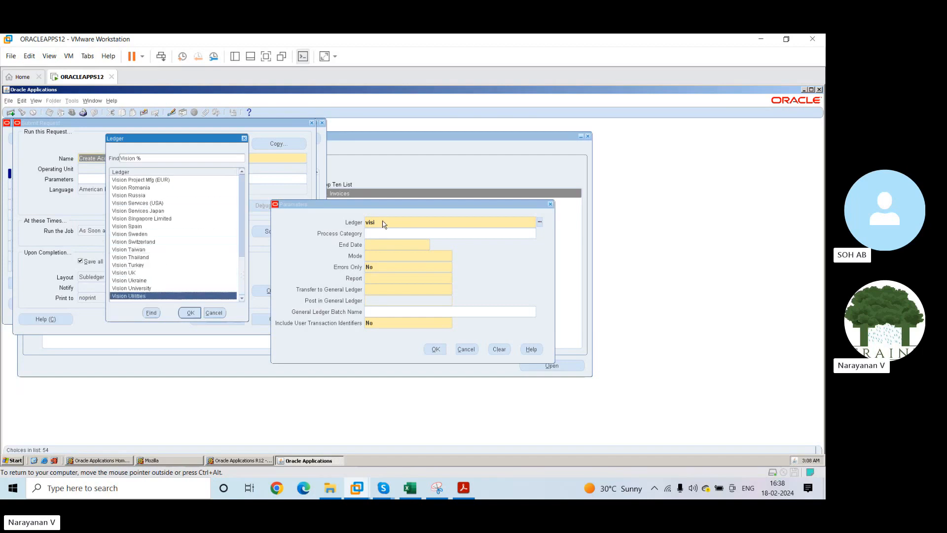
key(Up)
key(Up)
key(Up)
key(Up)
key(Up)
key(Up)
key(Up)
key(Up)
key(Up)
key(Up)
key(Up)
key(Up)
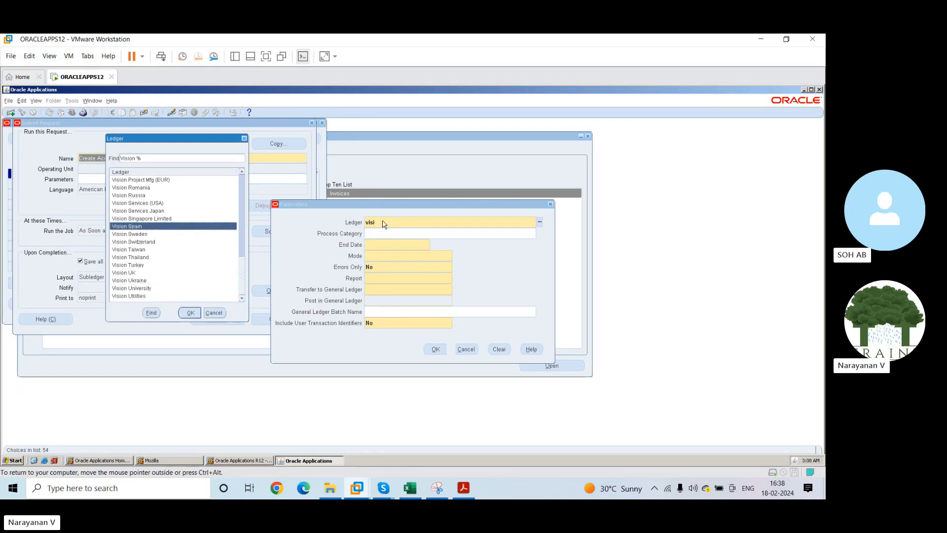
key(Return)
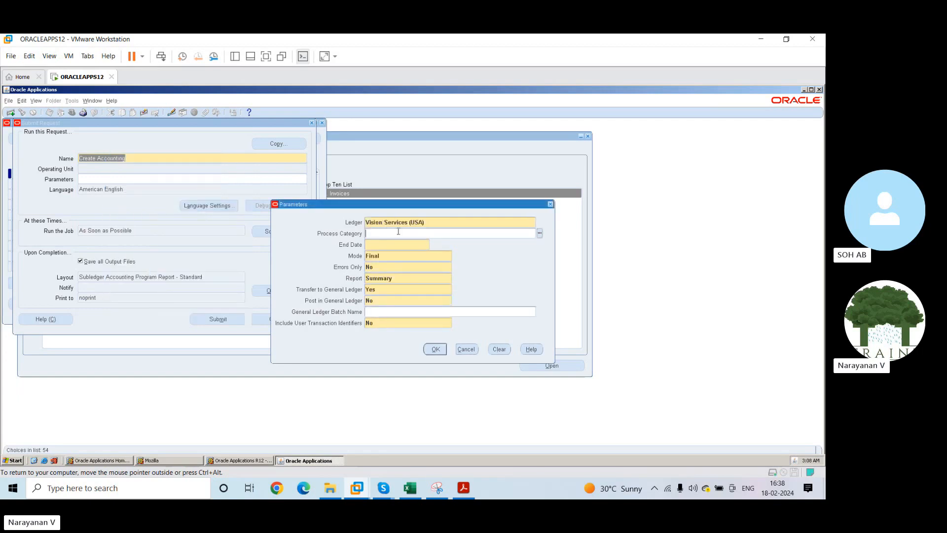
Set the End Date parameter to 18-FEB-2023, keeping the default Final mode and Errors Only setting
click(386, 243)
text(18)
text(-feb-1)
text(023)
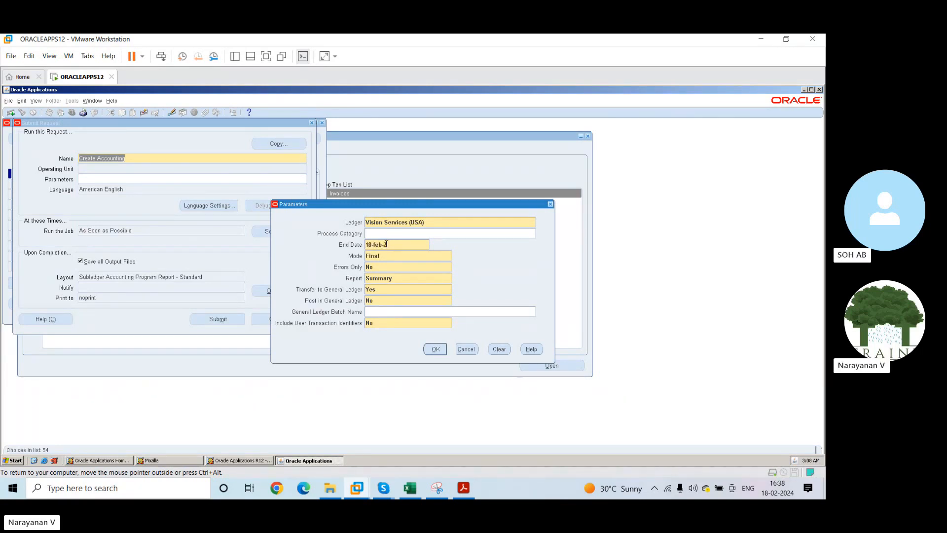
key(Tab)
key(Tab)
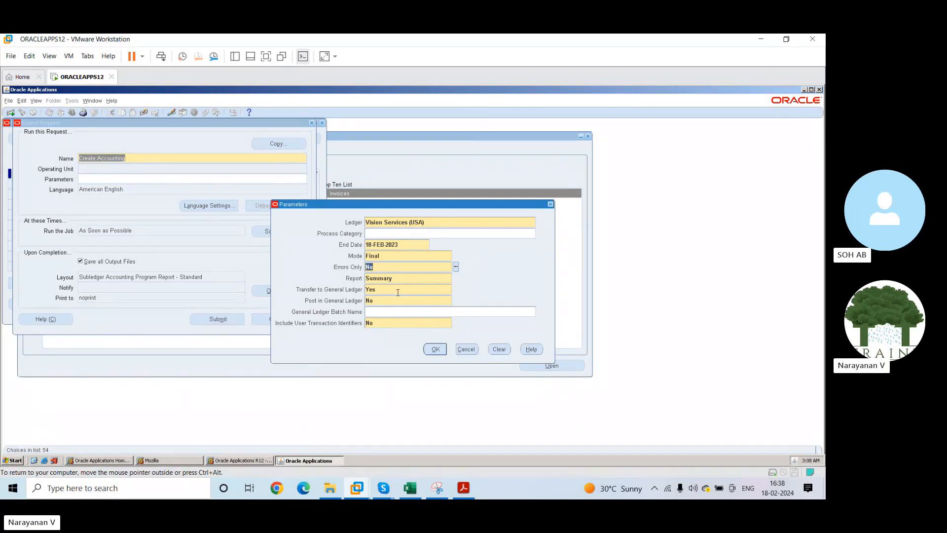
Switch to Snipping Tool and capture the Submit Request window together with the filled-in Create Accounting parameters
click(437, 487)
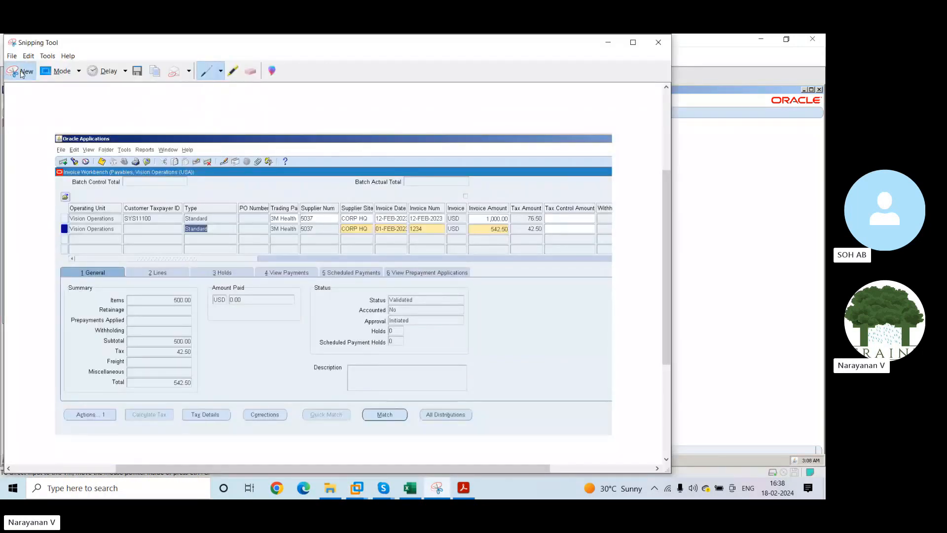
click(14, 71)
drag(8, 80, 583, 391)
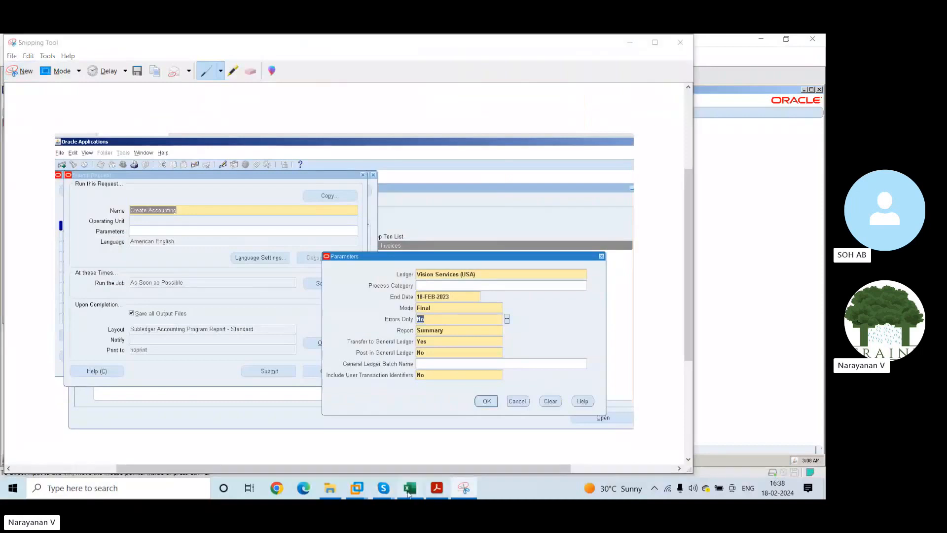
Switch to Excel and paste the capture into the AP sheet, placing it below the Invoice Workbench screenshot at about row 22
click(409, 488)
click(502, 255)
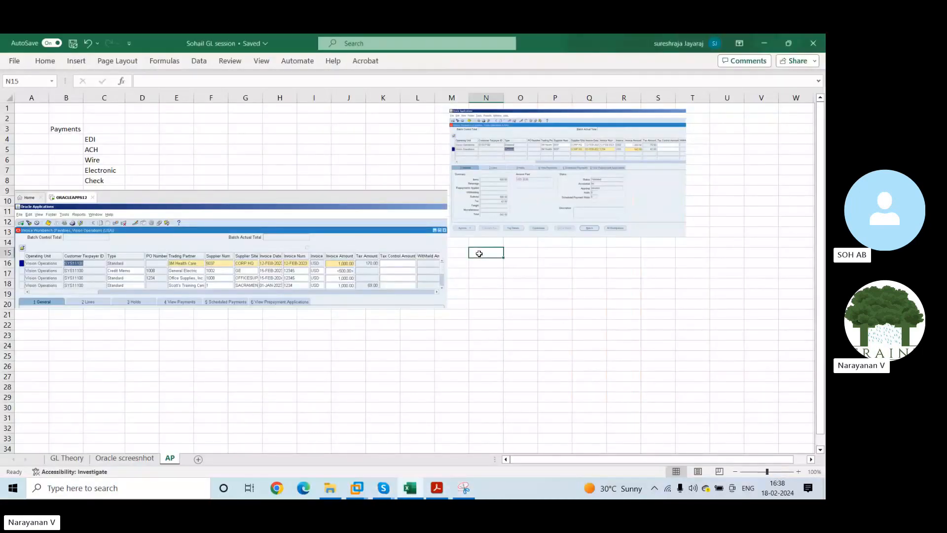
key(ctrl+v)
drag(479, 253, 19, 329)
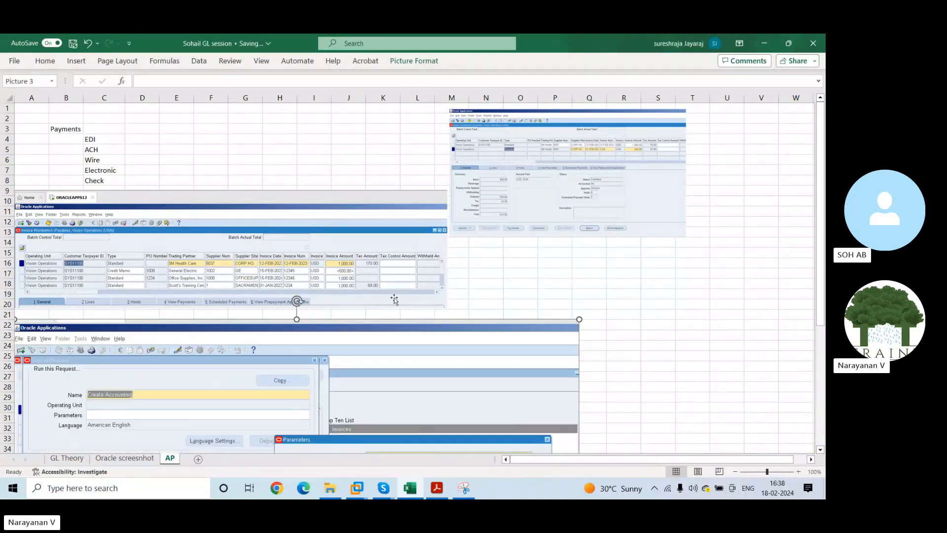
Switch back to VMware Workstation, accept the parameters and submit the Create Accounting request without starting another one
click(357, 488)
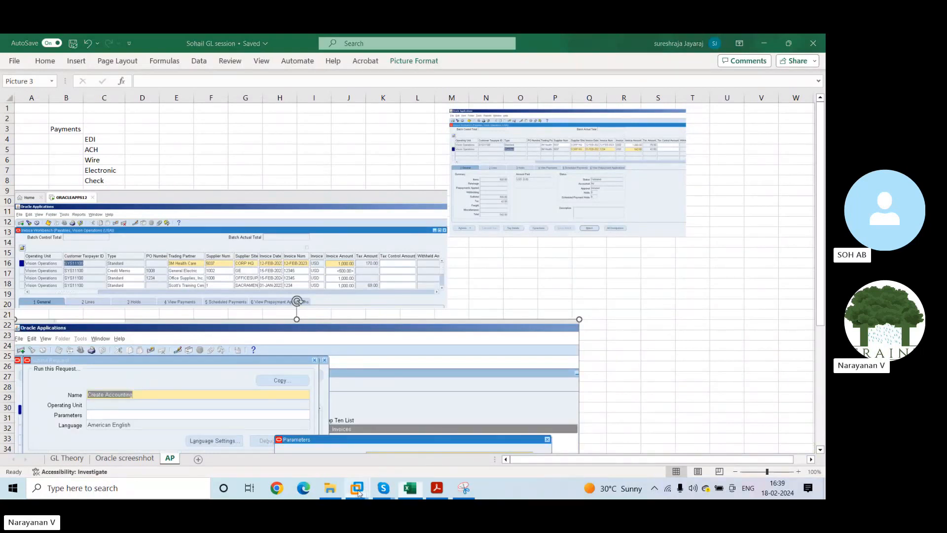
click(402, 413)
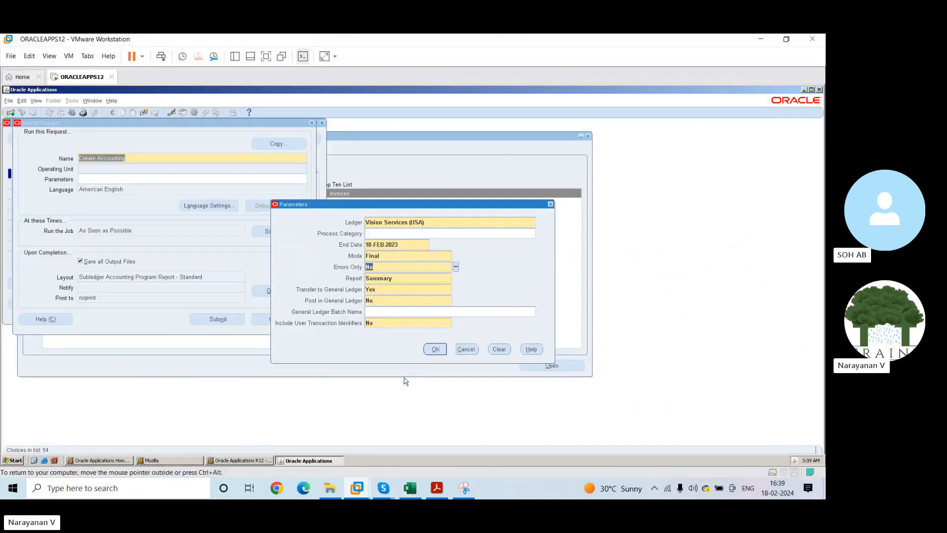
click(432, 349)
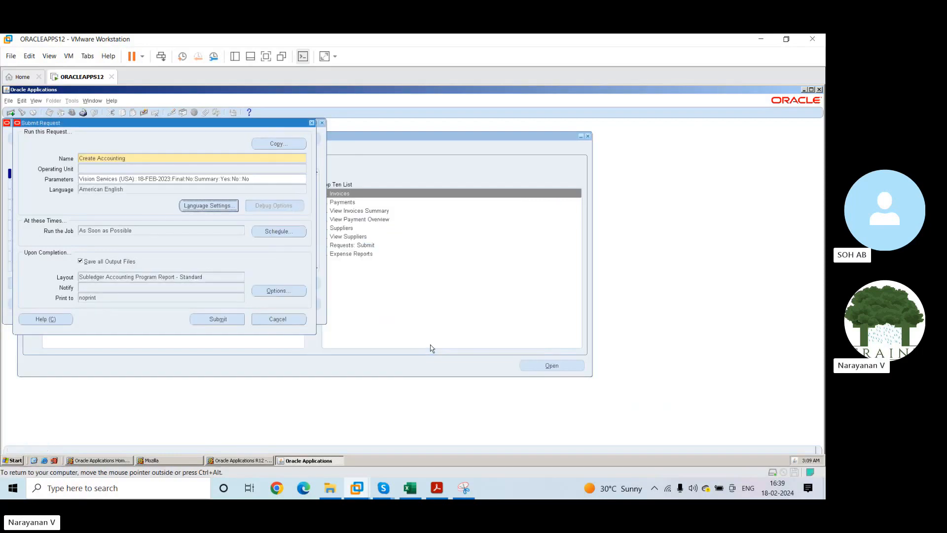
click(230, 318)
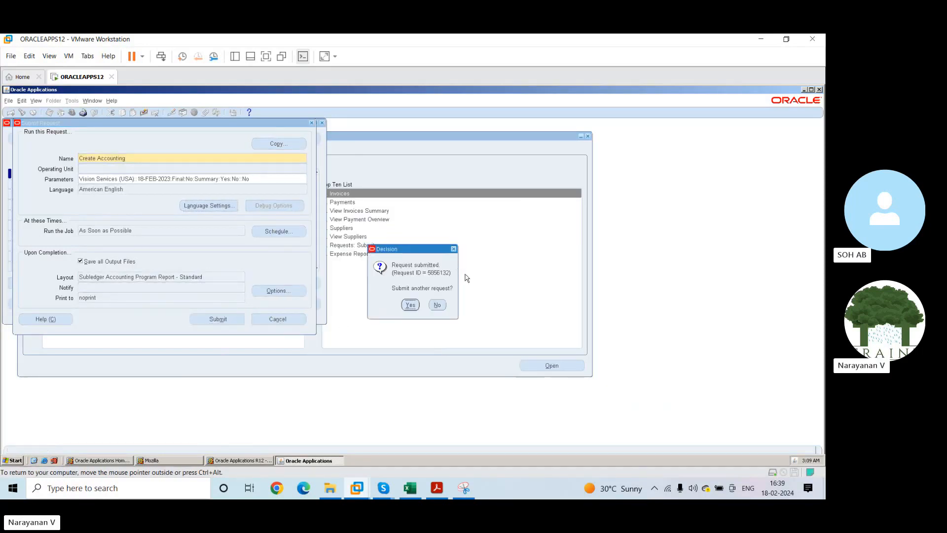
click(438, 305)
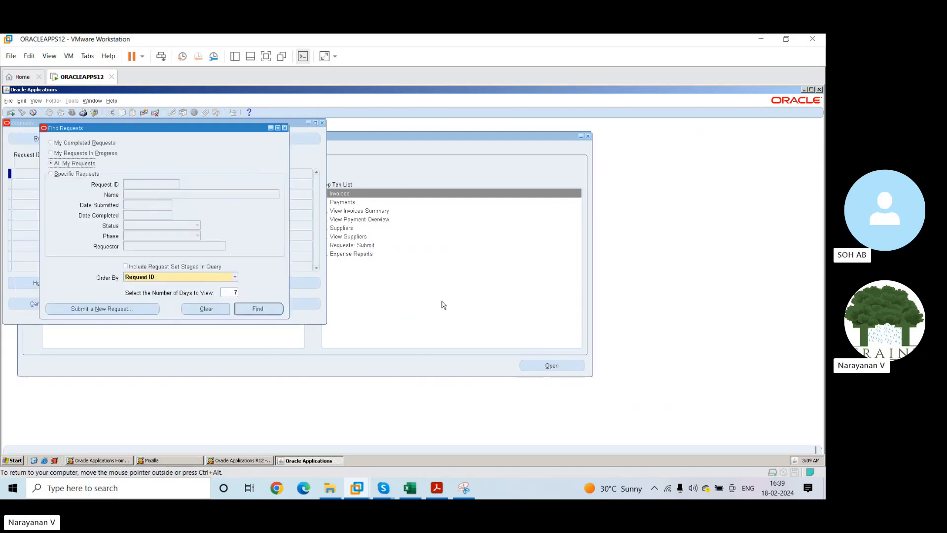
List all own requests and refresh the list repeatedly to monitor the Create Accounting request
click(256, 308)
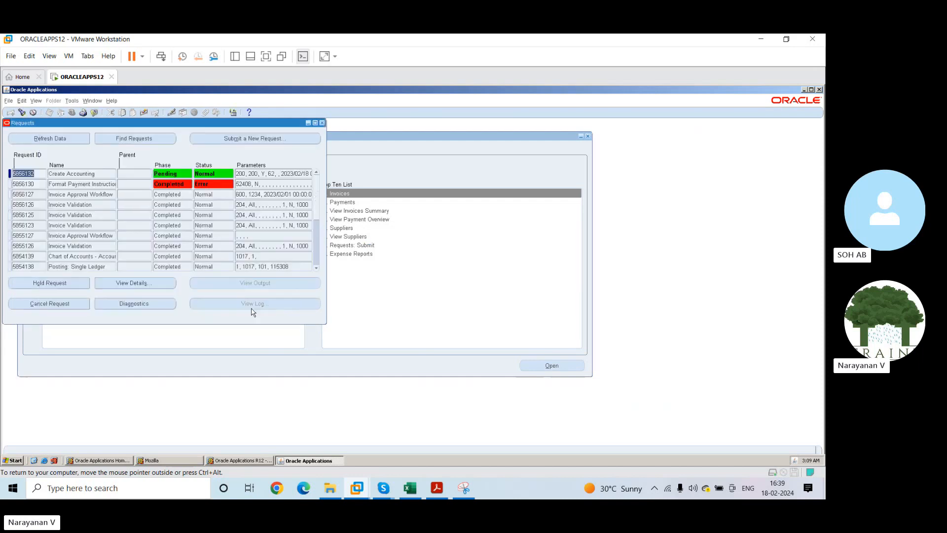
click(58, 139)
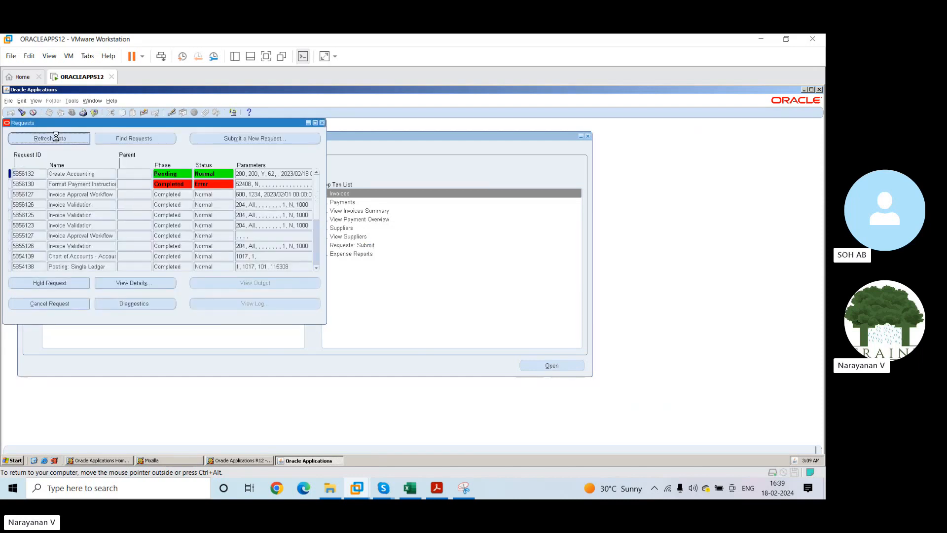
click(58, 140)
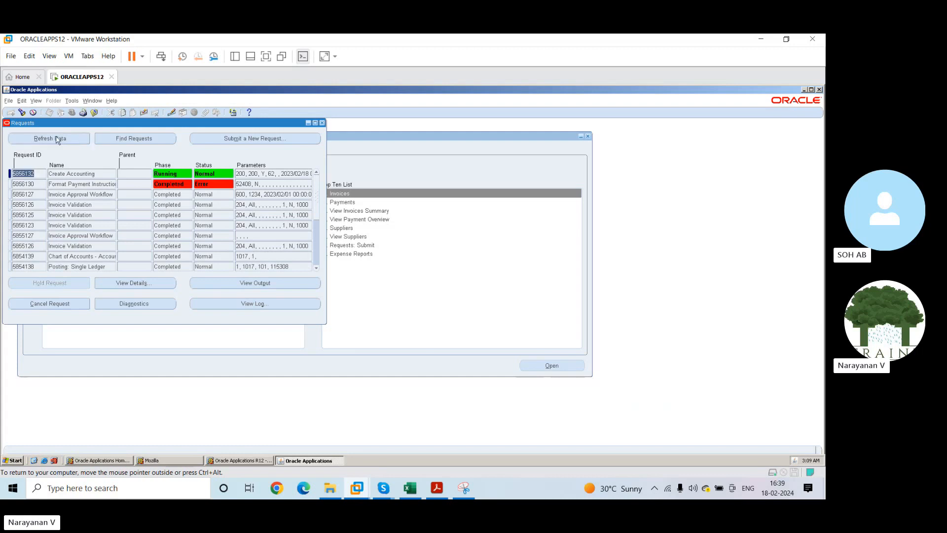
click(58, 140)
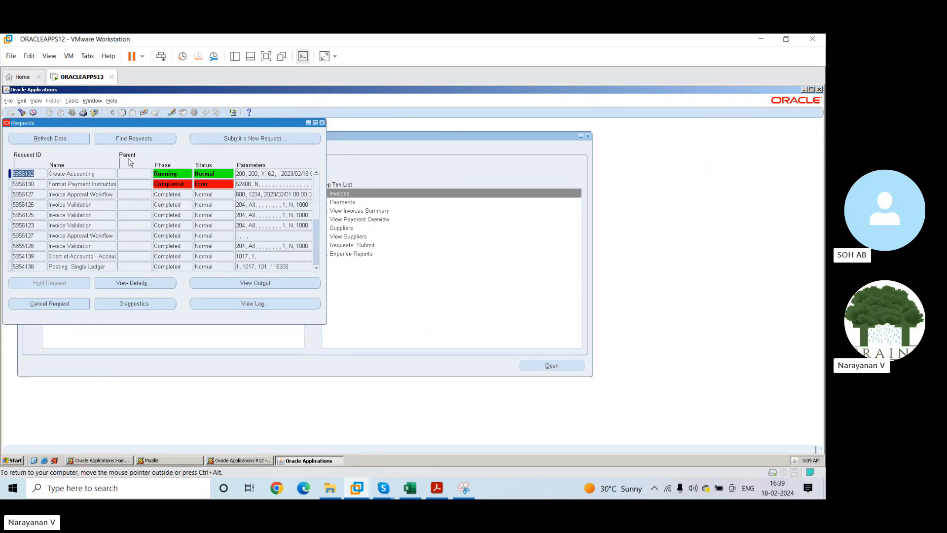
click(78, 142)
click(78, 141)
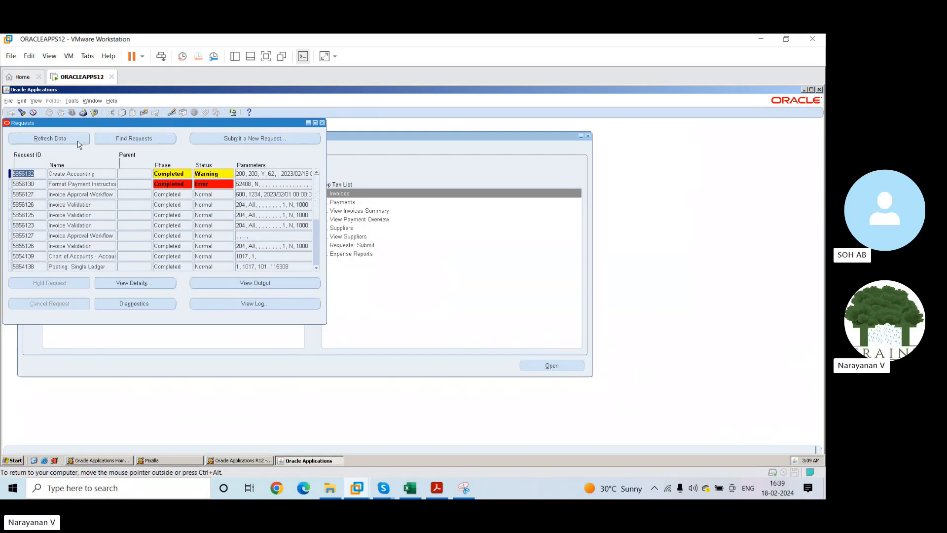
click(78, 142)
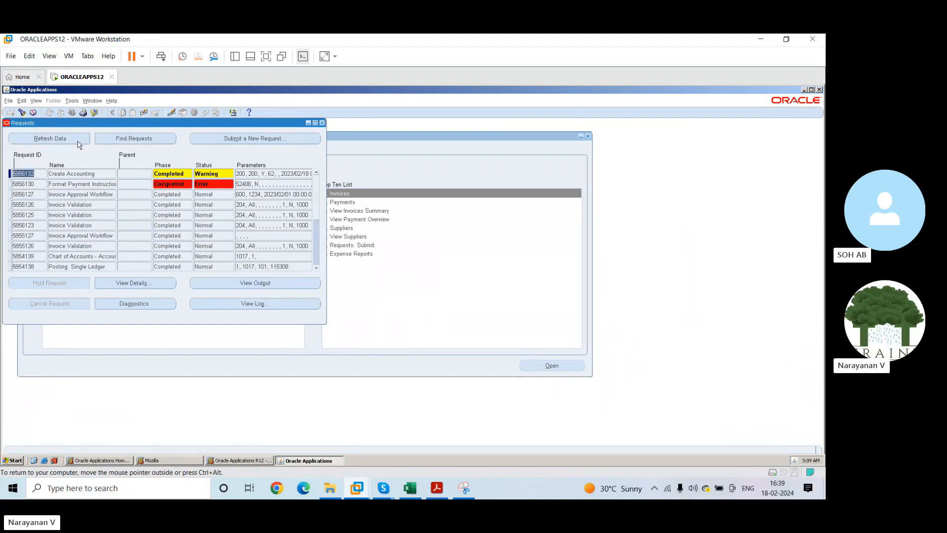
click(78, 142)
click(61, 143)
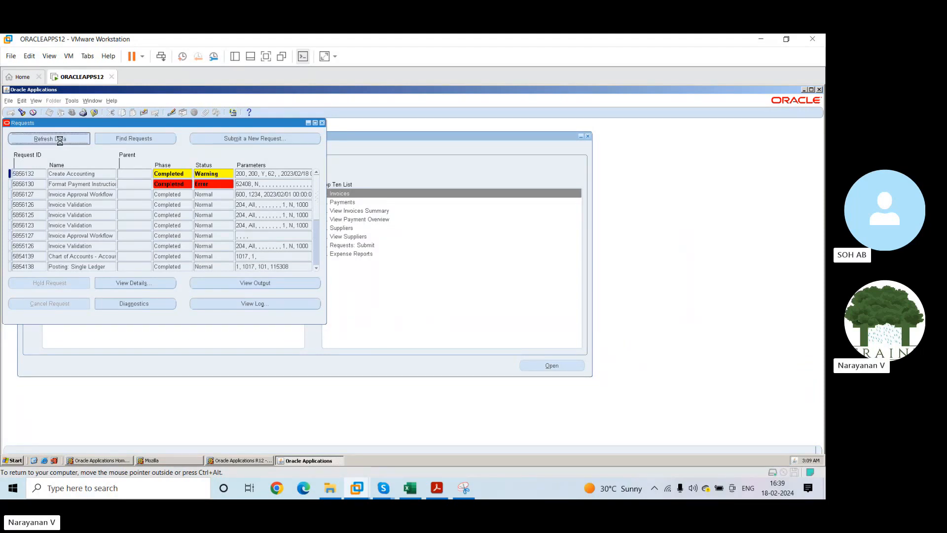
View the output of the Create Accounting request, and close the output page and the Requests window
click(253, 284)
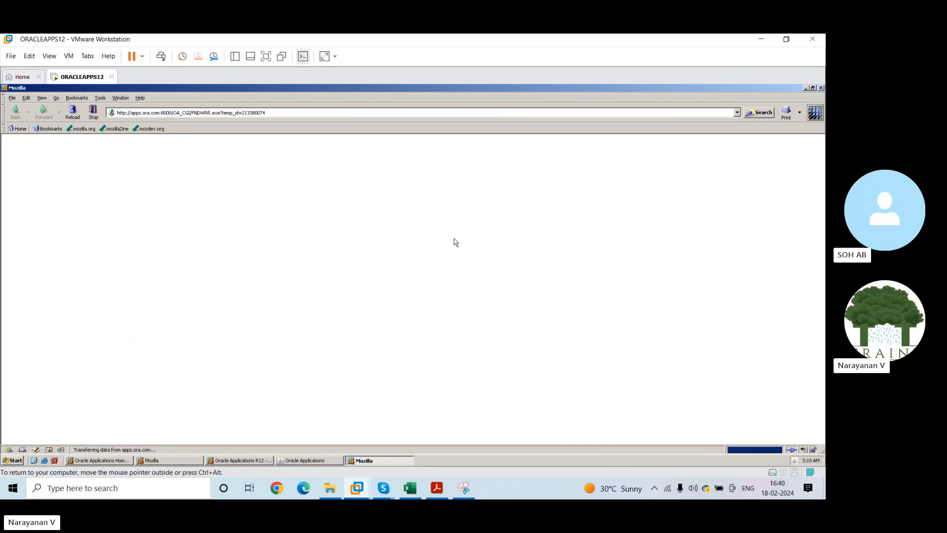
click(821, 88)
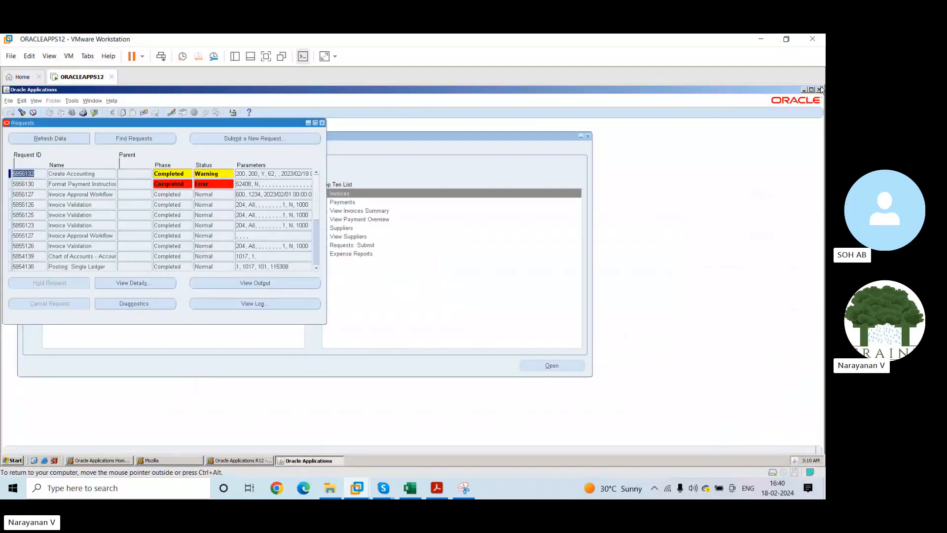
click(322, 123)
Open the Invoice Workbench from the Navigator and query the invoices with invoice number 1234
double_click(377, 192)
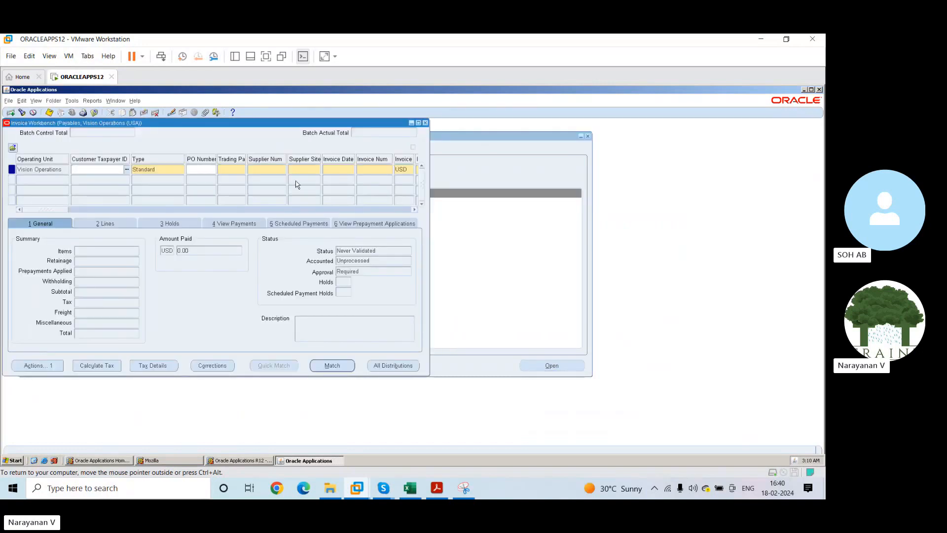
key(F11)
click(365, 168)
text(1233)
text(4)
key(ctrl+F11)
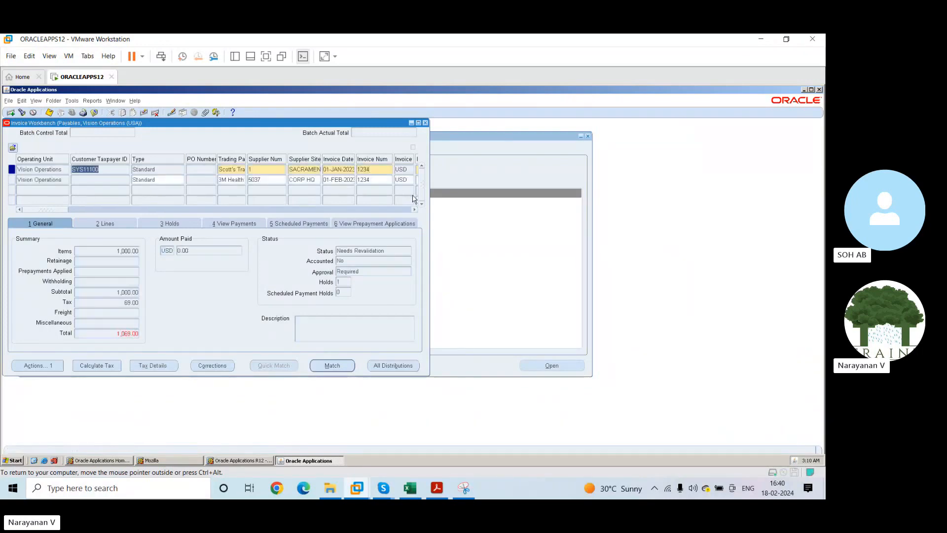
Check the 3M Health Care invoice's Accounted status in the maximized workbench and view its invoice approval history
click(363, 181)
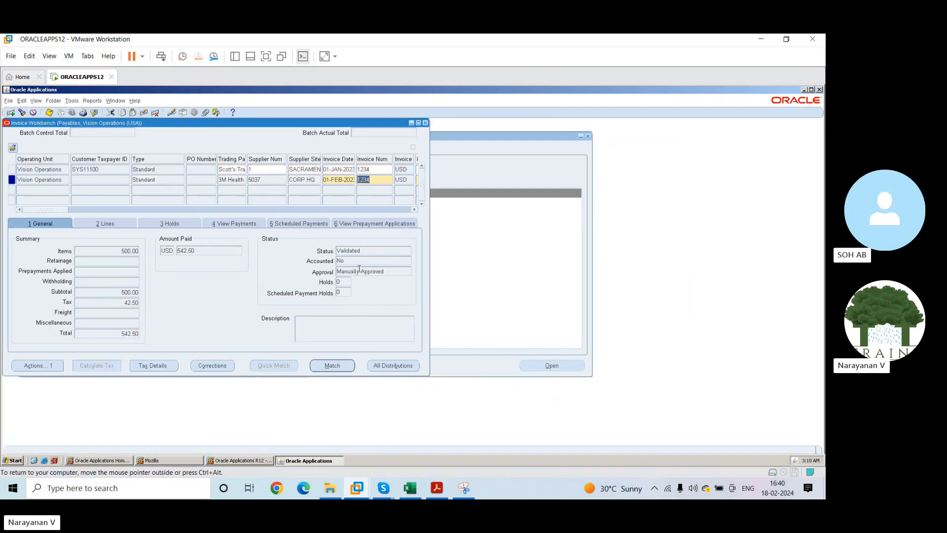
click(418, 123)
click(350, 260)
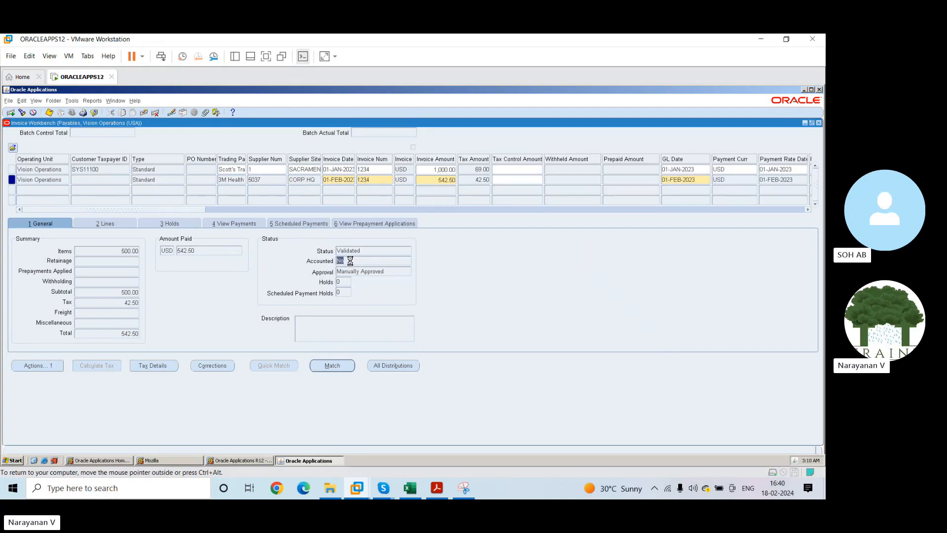
click(92, 101)
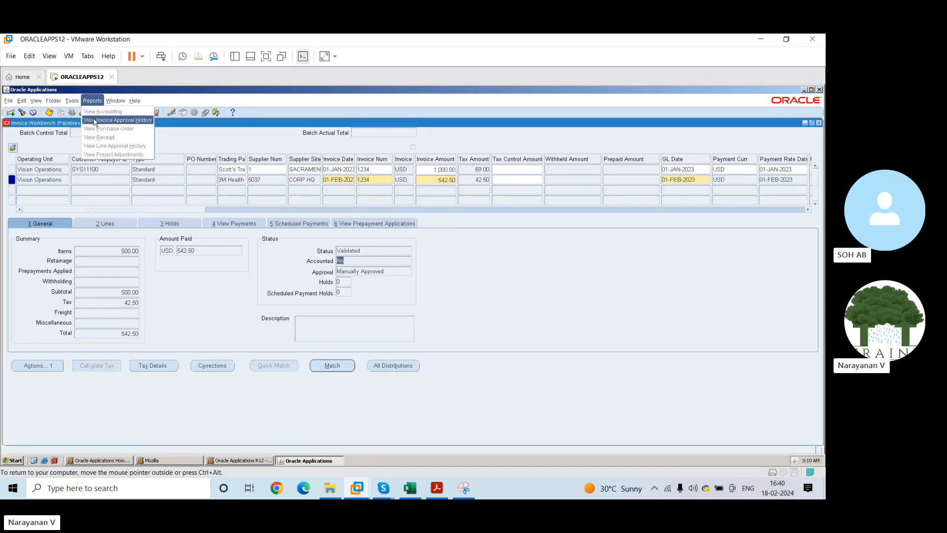
click(117, 120)
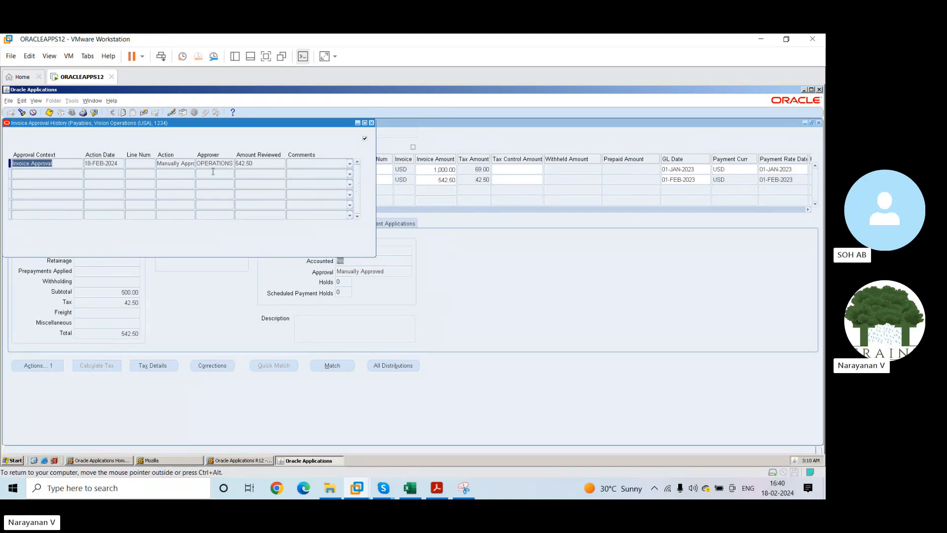
Close the invoice approval history, list all own requests, and refresh the request list
click(220, 165)
click(371, 122)
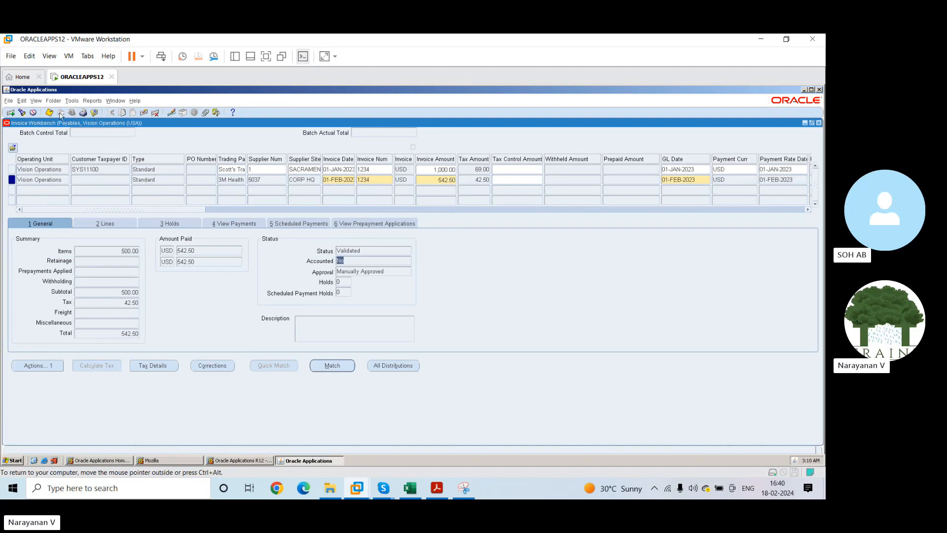
click(36, 101)
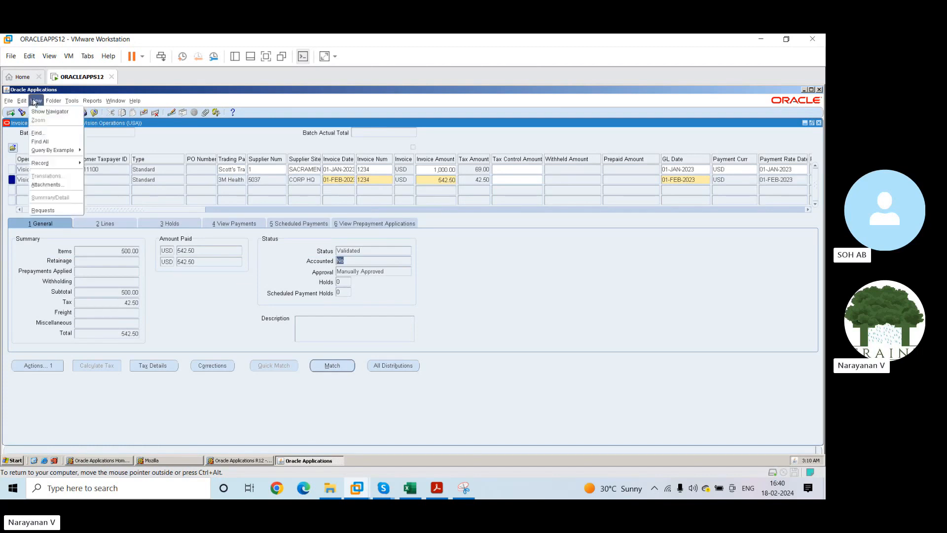
click(66, 211)
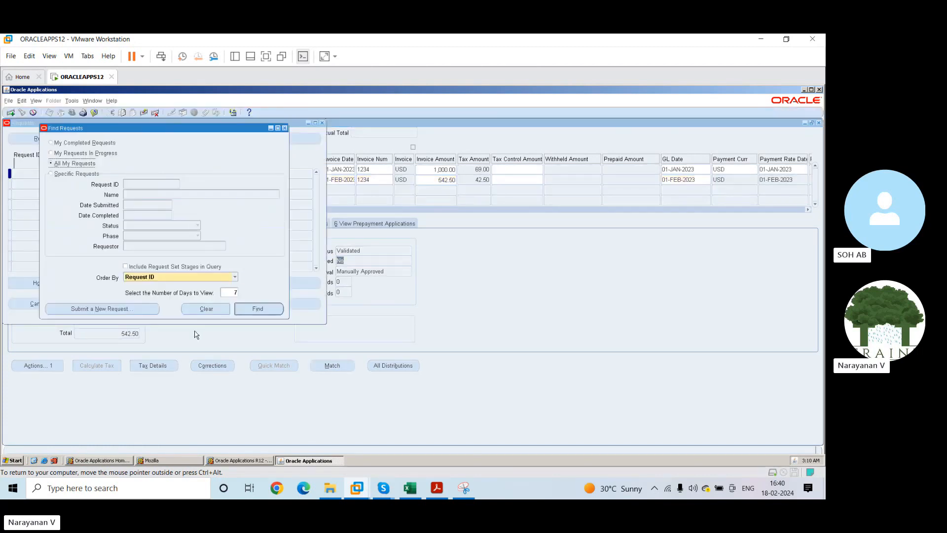
click(257, 308)
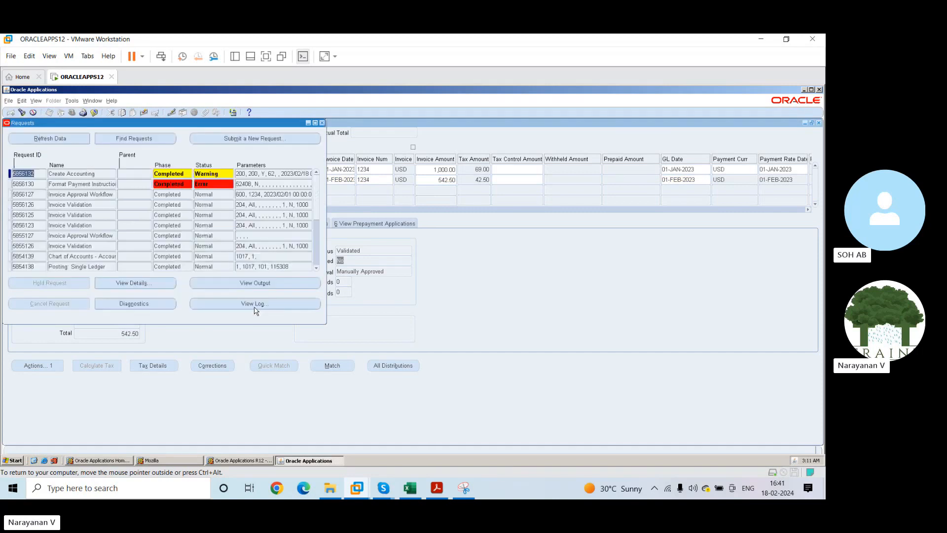
click(63, 140)
click(98, 175)
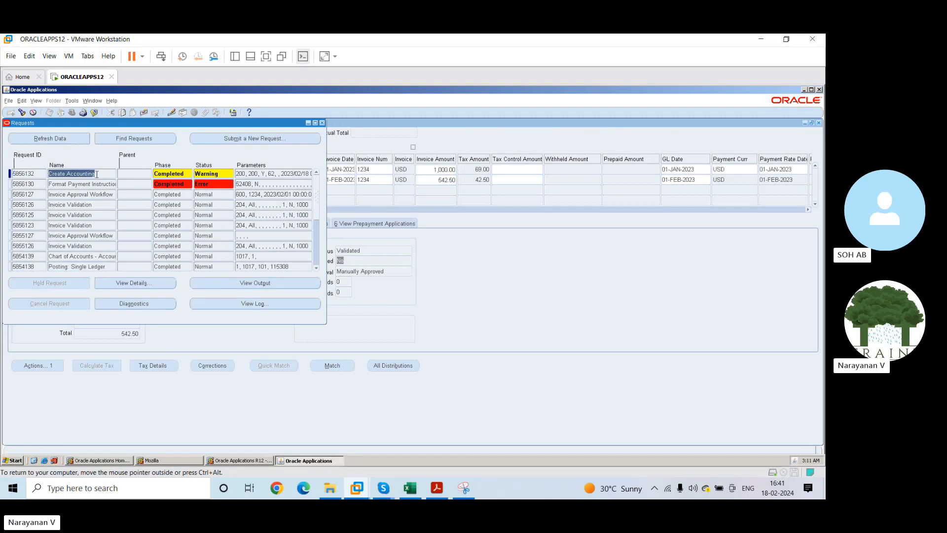
View the details of the Create Accounting request, and close the details and the Requests window
click(130, 286)
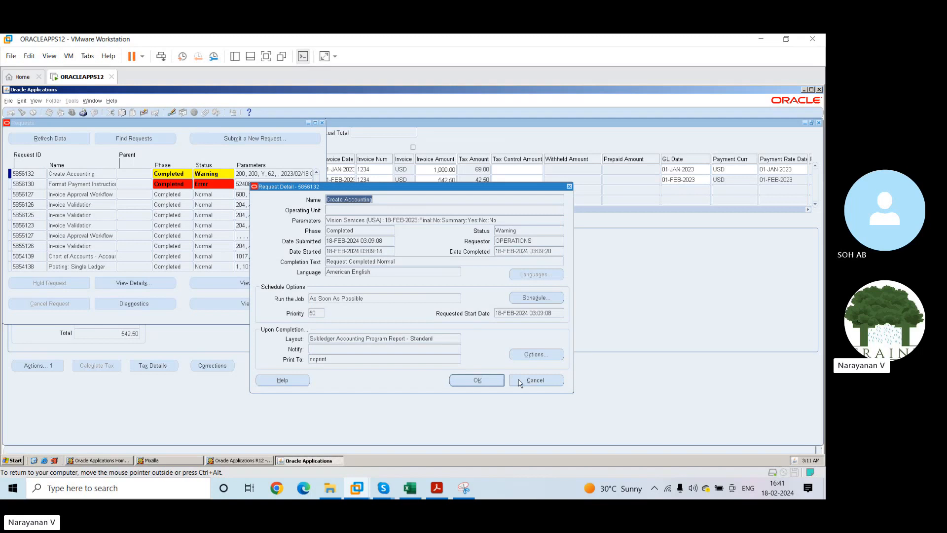
click(535, 380)
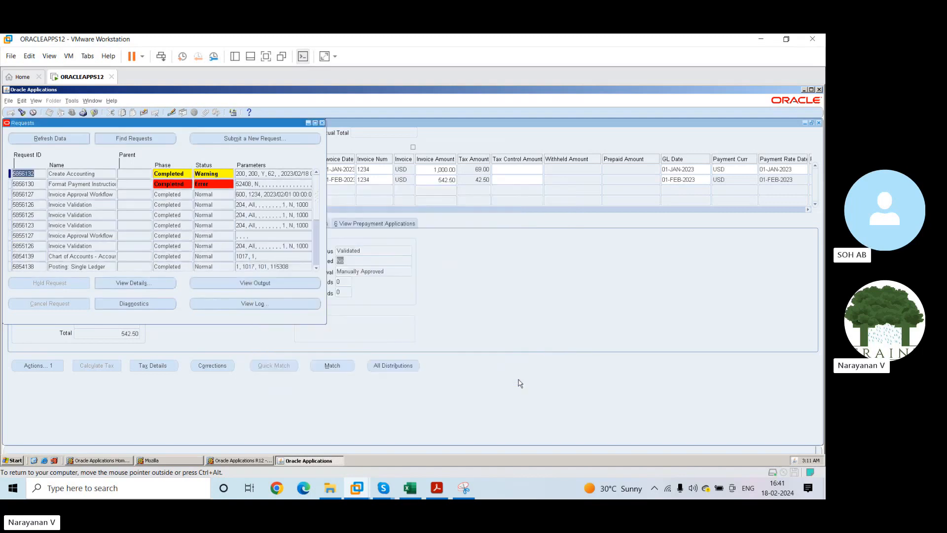
click(322, 122)
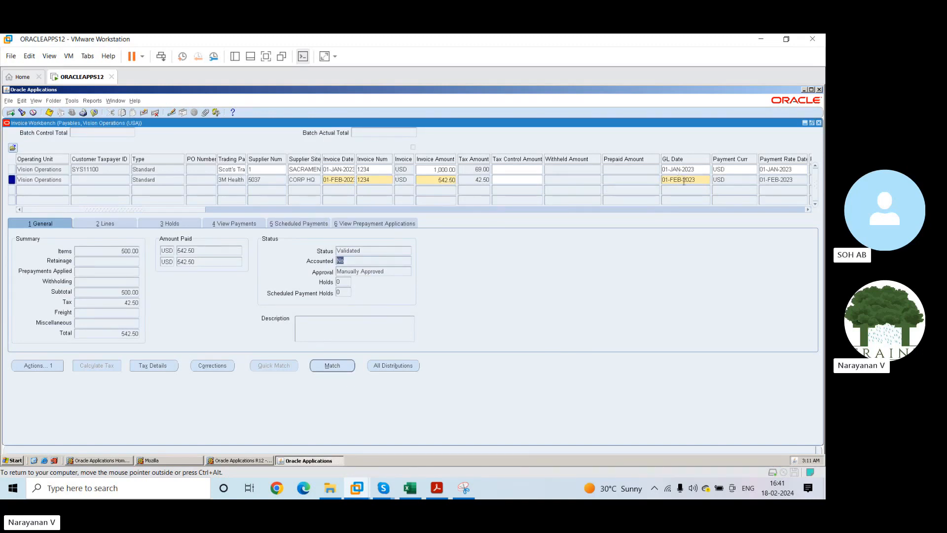
Review the 3M Health Care invoice's lines, holds, payments, scheduled payments and prepayment applications, and return to its general information
click(349, 182)
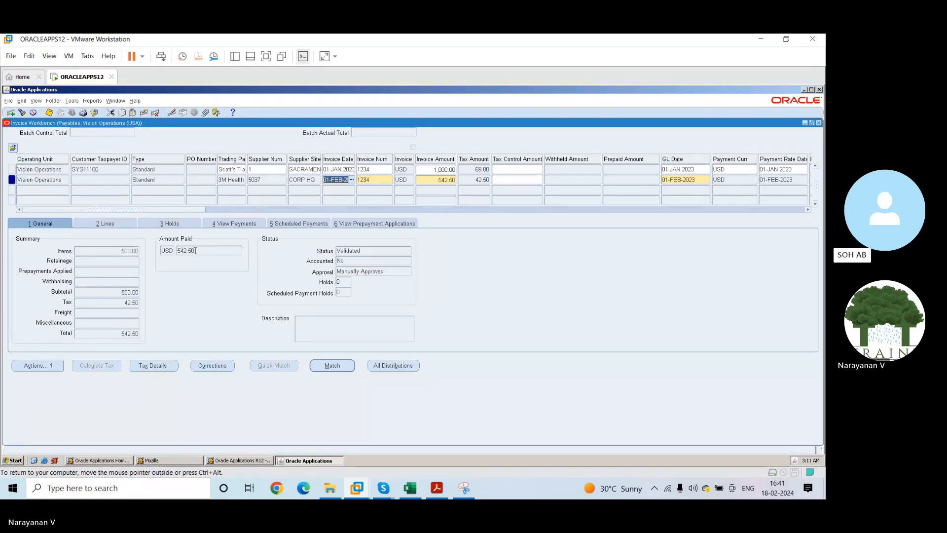
click(127, 228)
click(169, 226)
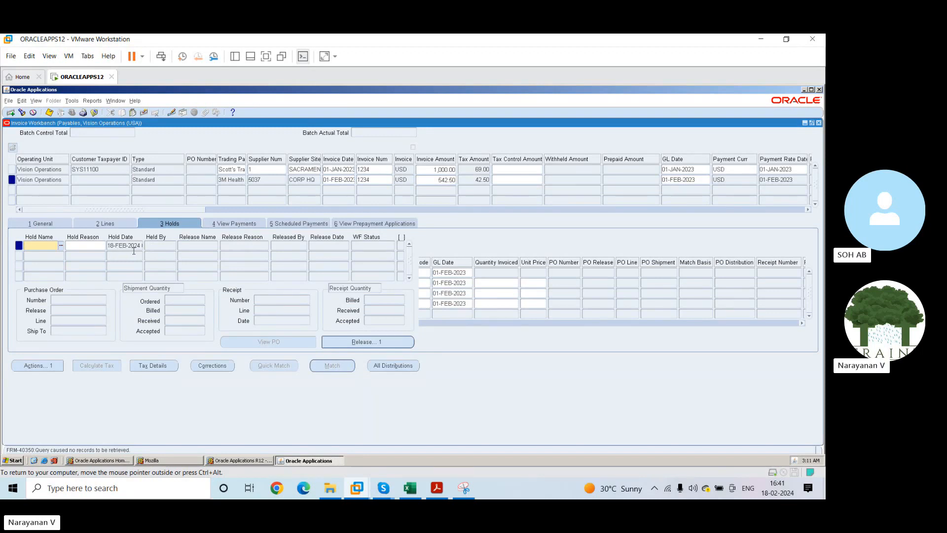
click(228, 225)
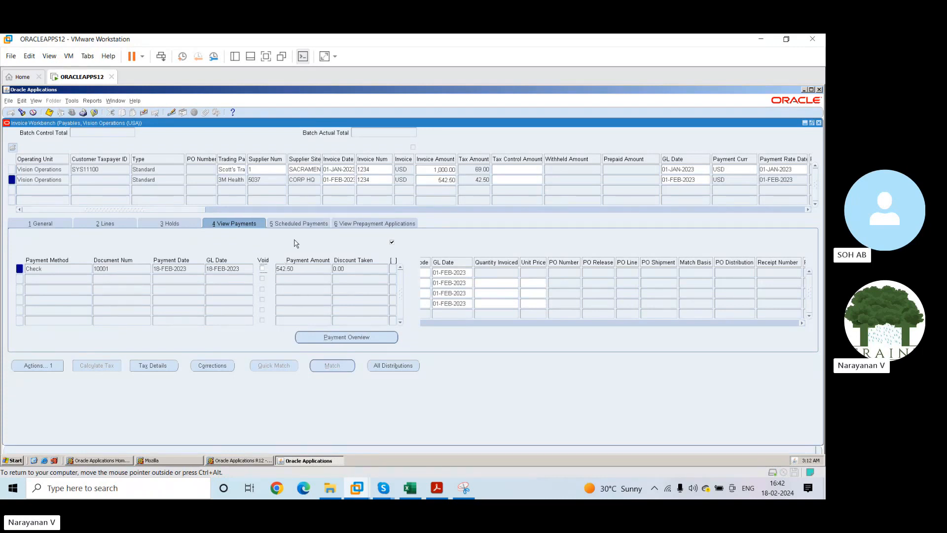
click(299, 224)
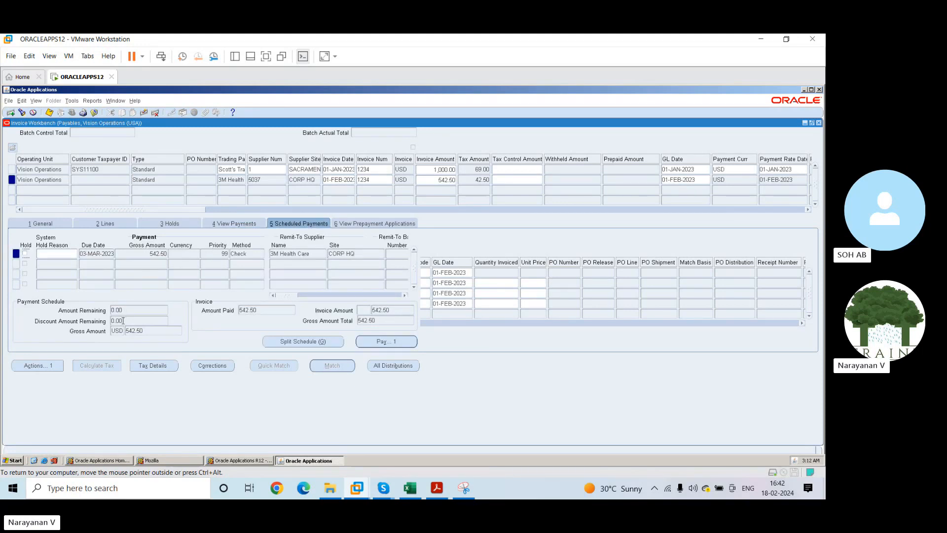
click(386, 225)
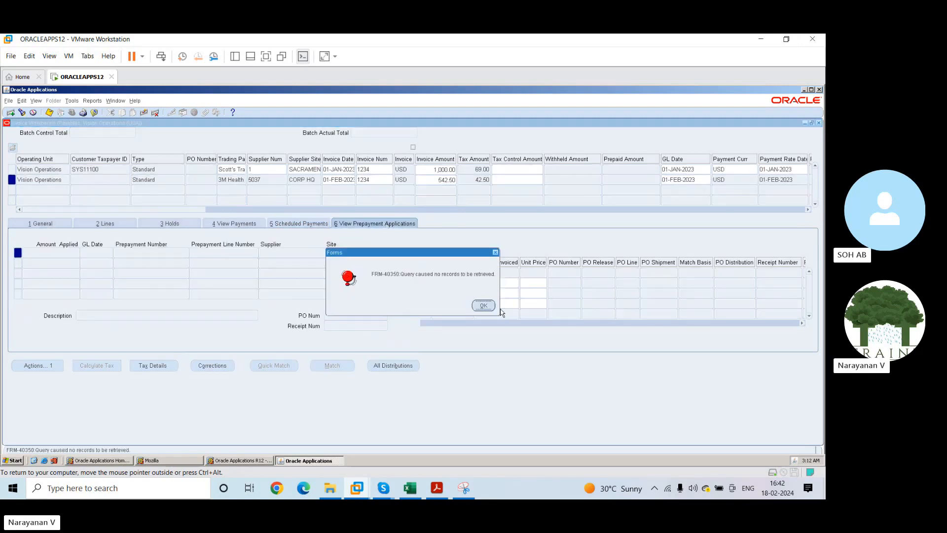
click(483, 305)
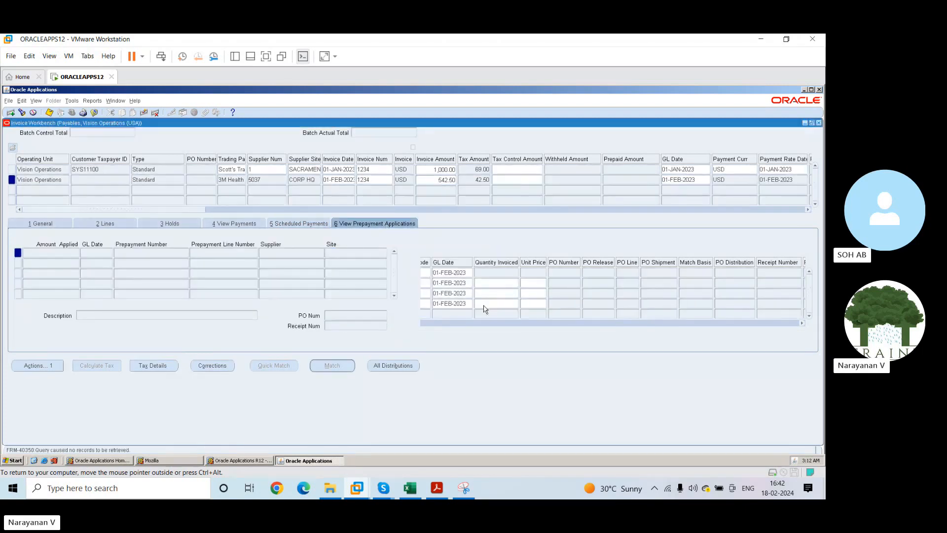
click(56, 225)
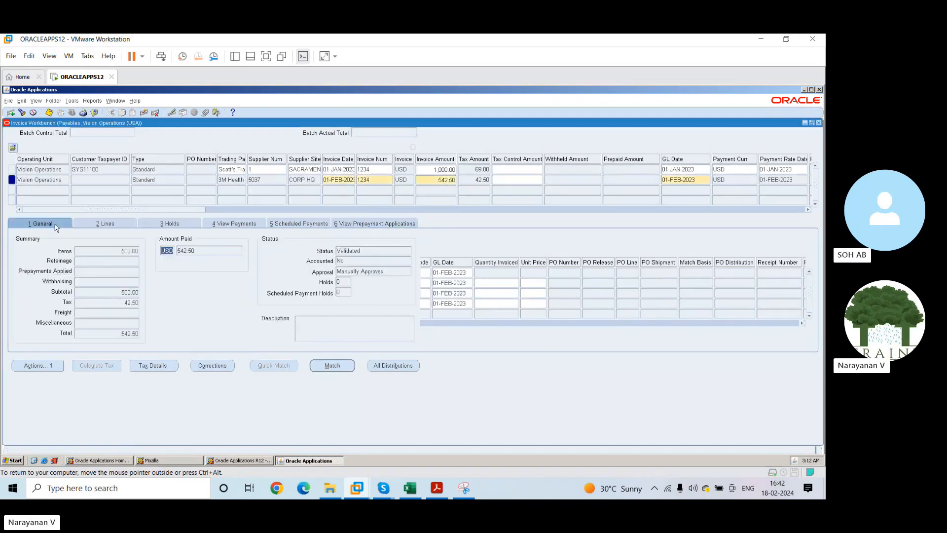
click(37, 101)
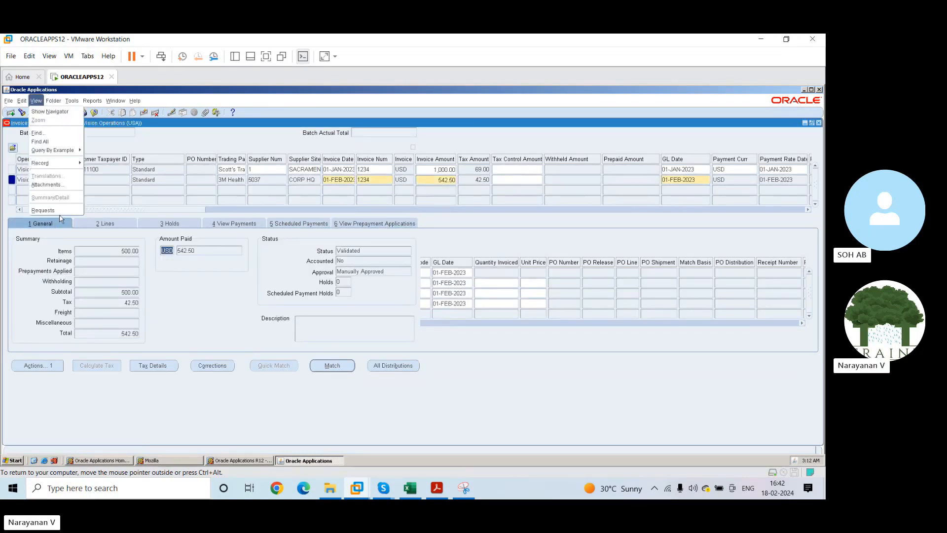
click(44, 210)
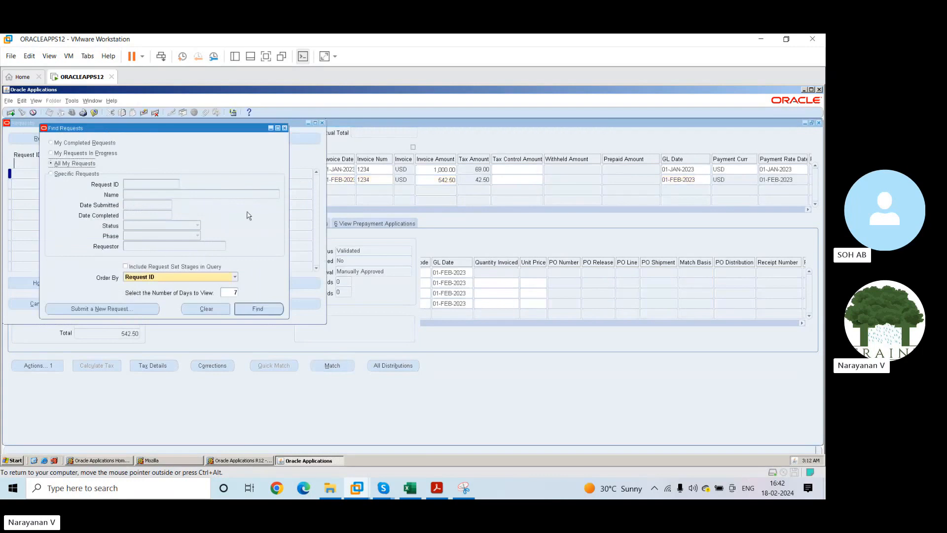
click(137, 312)
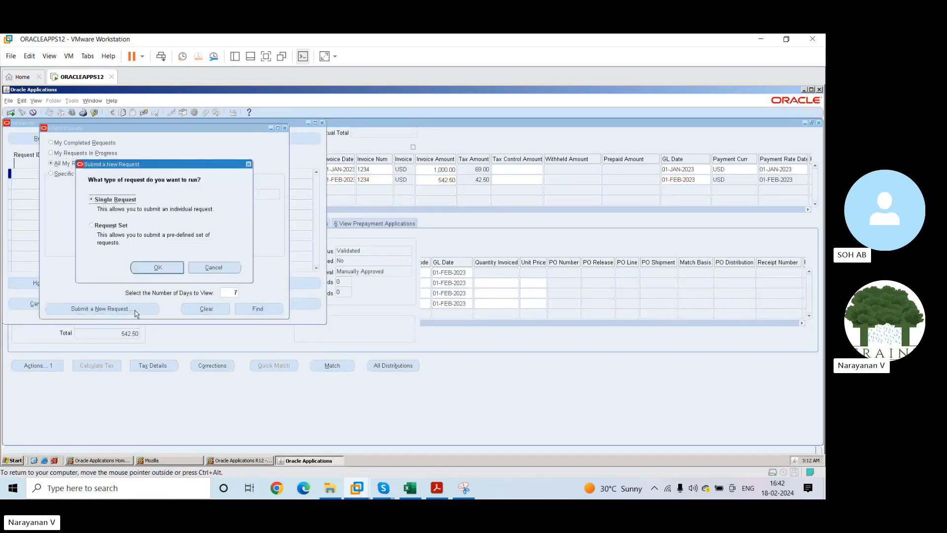
click(158, 268)
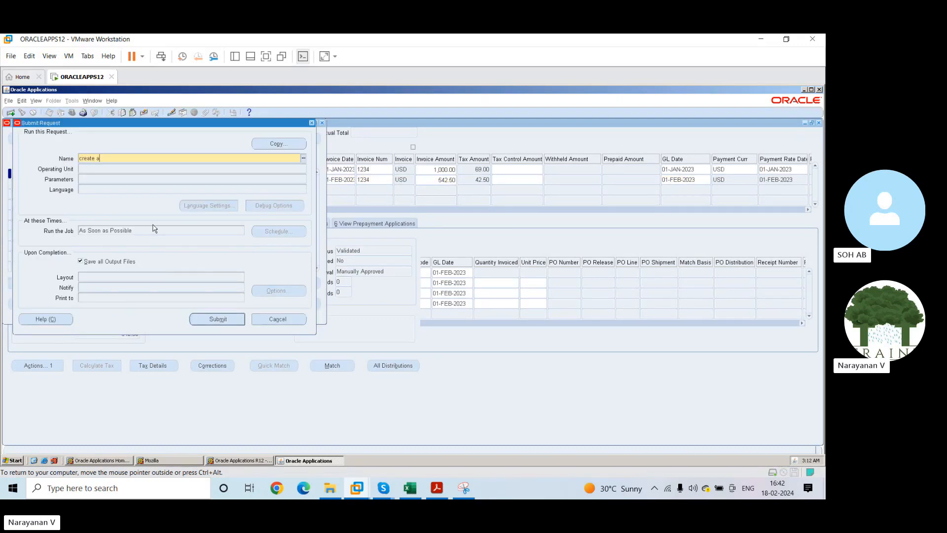
text(create accounting)
key(Tab)
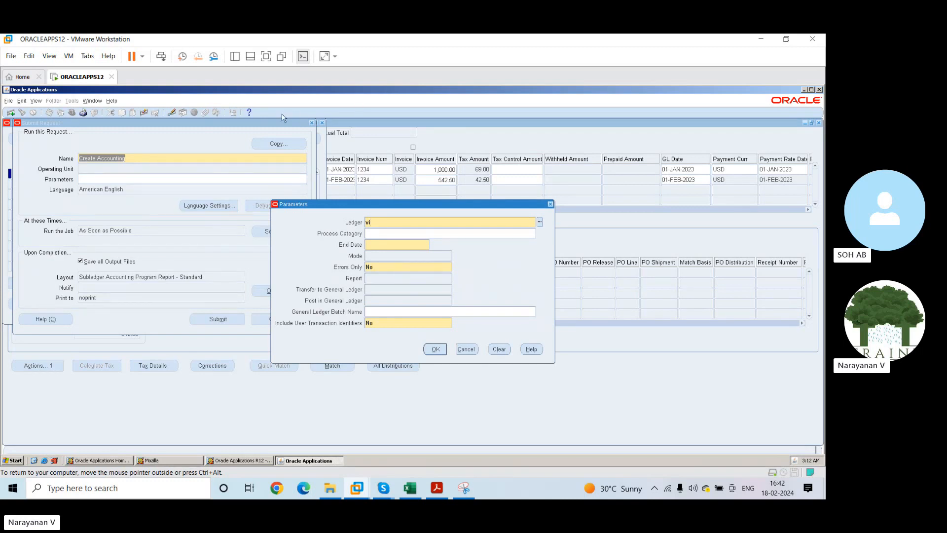
click(466, 350)
click(279, 320)
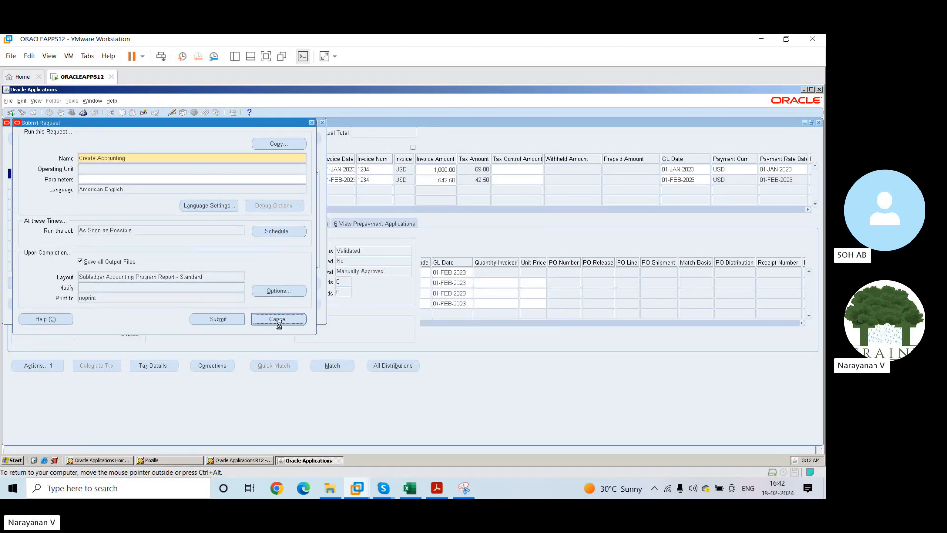
click(225, 267)
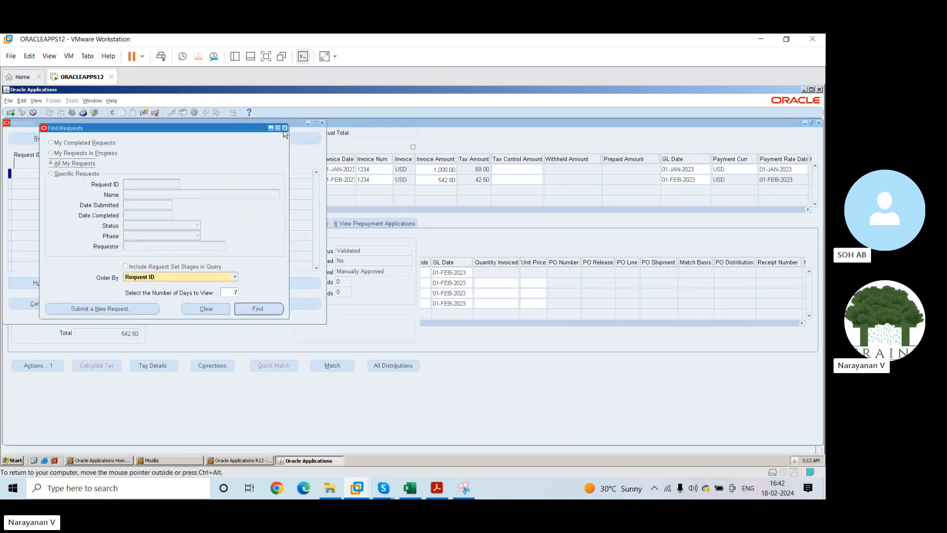
click(285, 128)
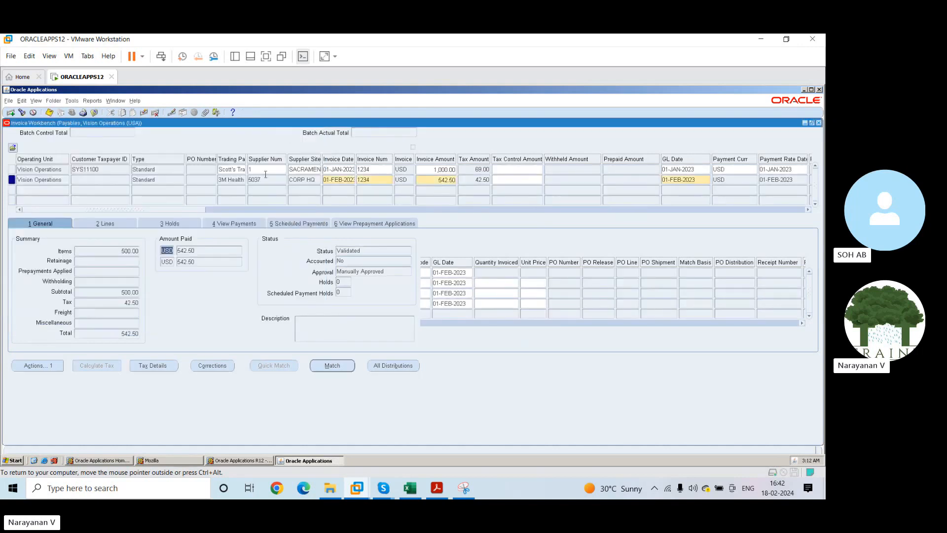
Close the Invoice Workbench, open the Accounting Events page of Subledger Accounting from the Navigator, and close that page
click(43, 169)
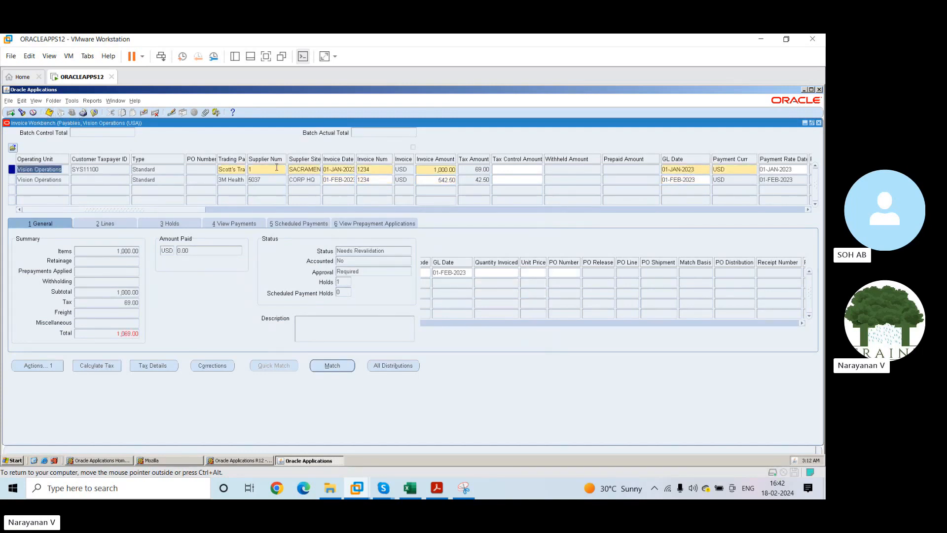
click(819, 123)
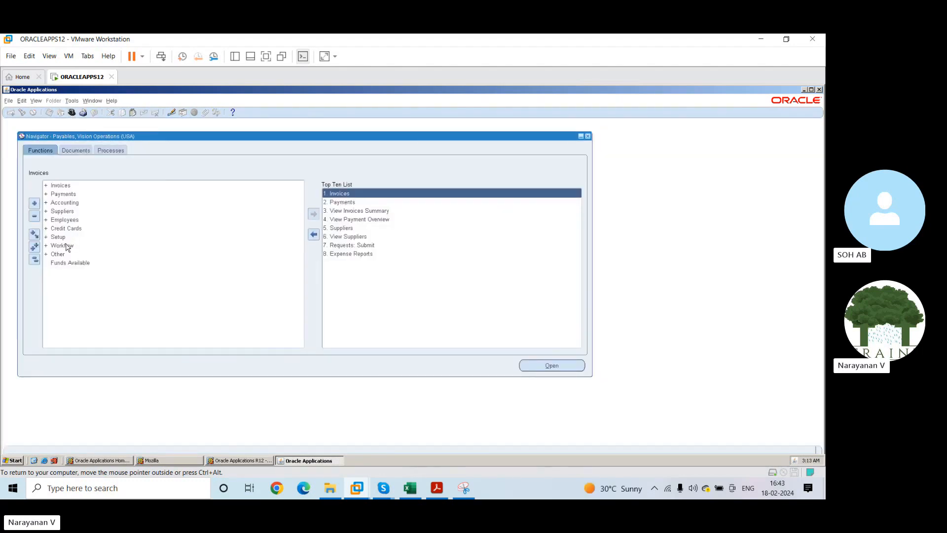
double_click(55, 185)
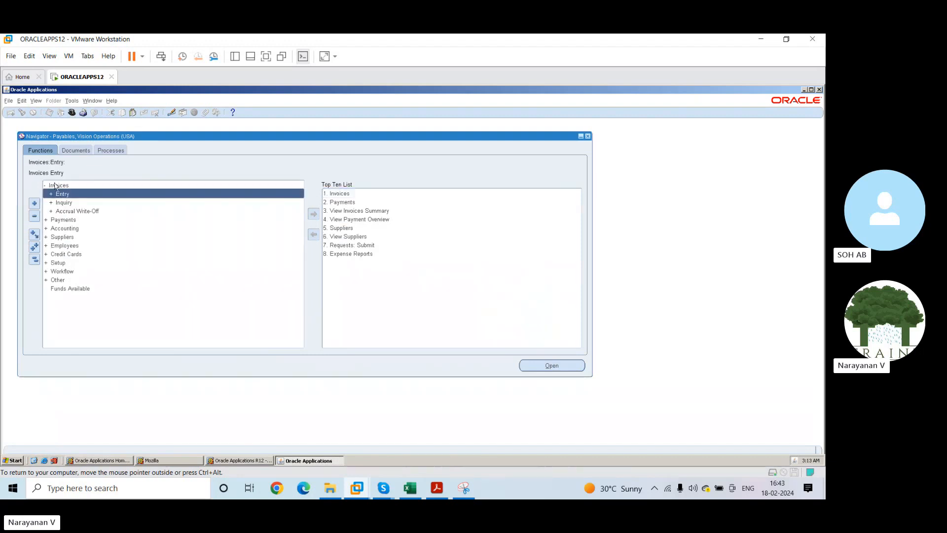
double_click(73, 229)
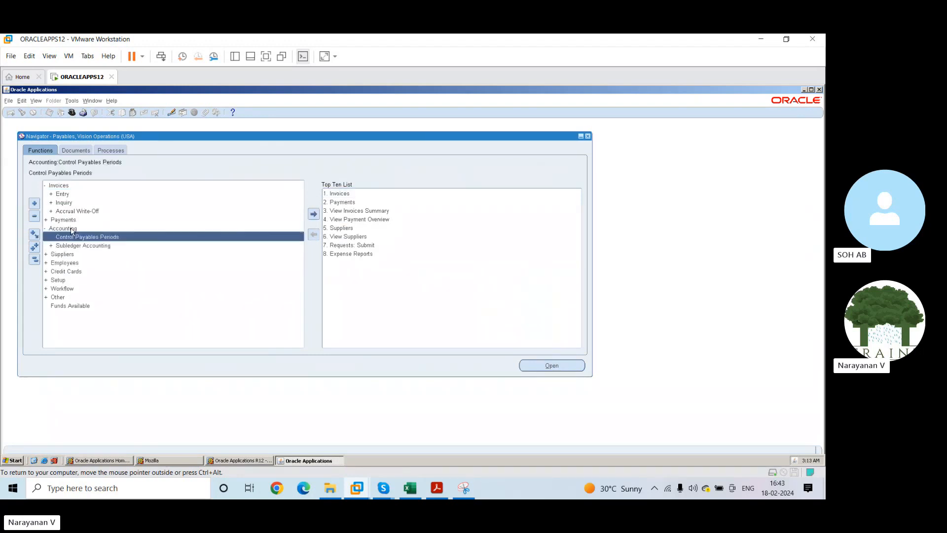
double_click(96, 246)
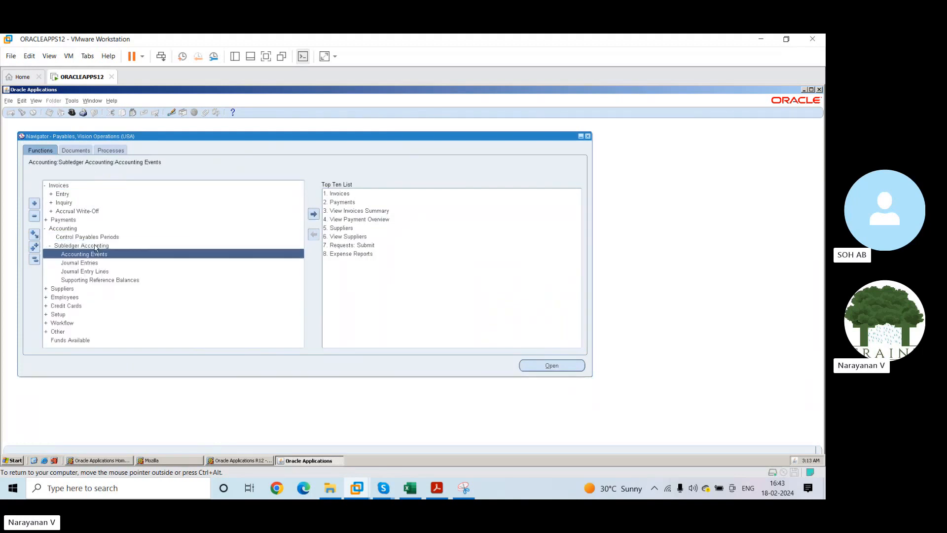
double_click(98, 256)
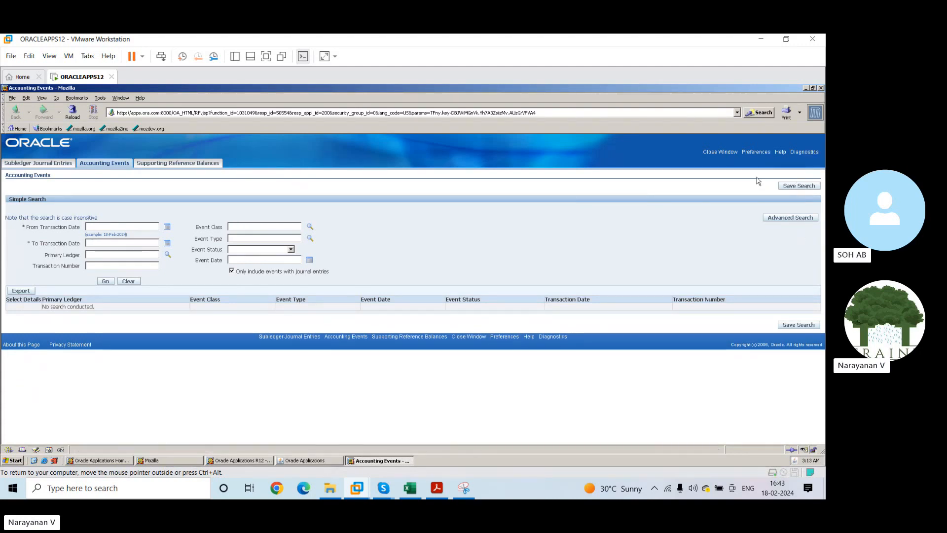
click(716, 151)
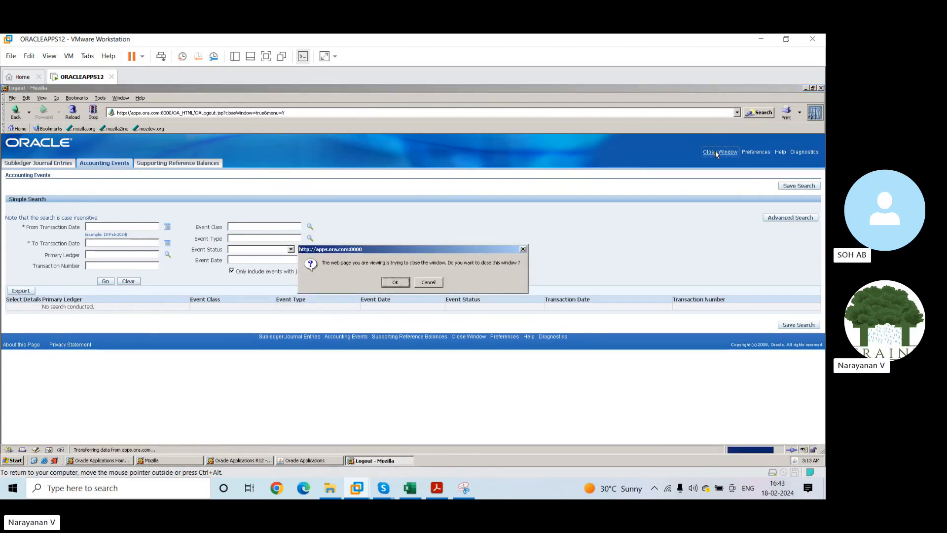
click(395, 281)
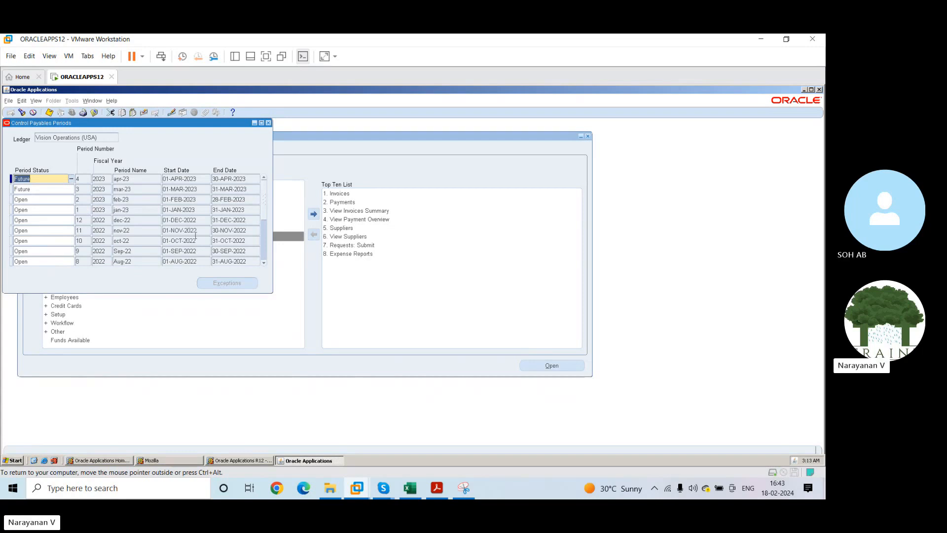
Look through the period statuses of the Vision Operations (USA) ledger in Control Payables Periods
click(51, 261)
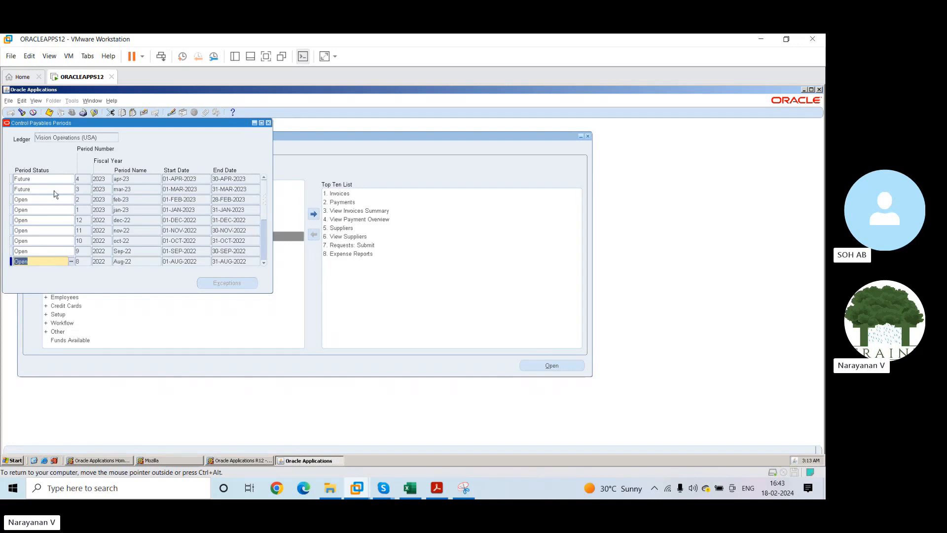
key(Page_Down)
key(Page_Down)
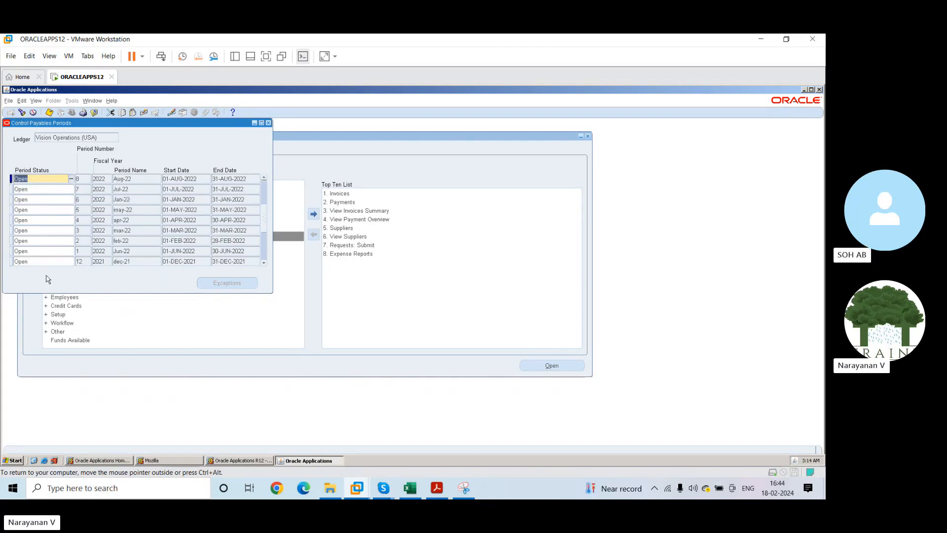
key(Page_Up)
key(Page_Up)
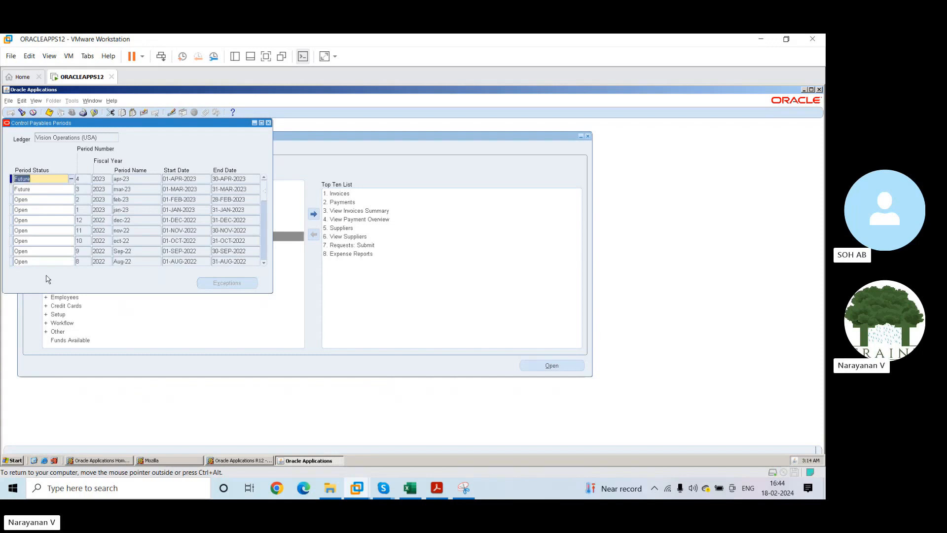
Try to set the feb-23 period's status to Closed, and dismiss the resulting note
click(34, 200)
text(closed)
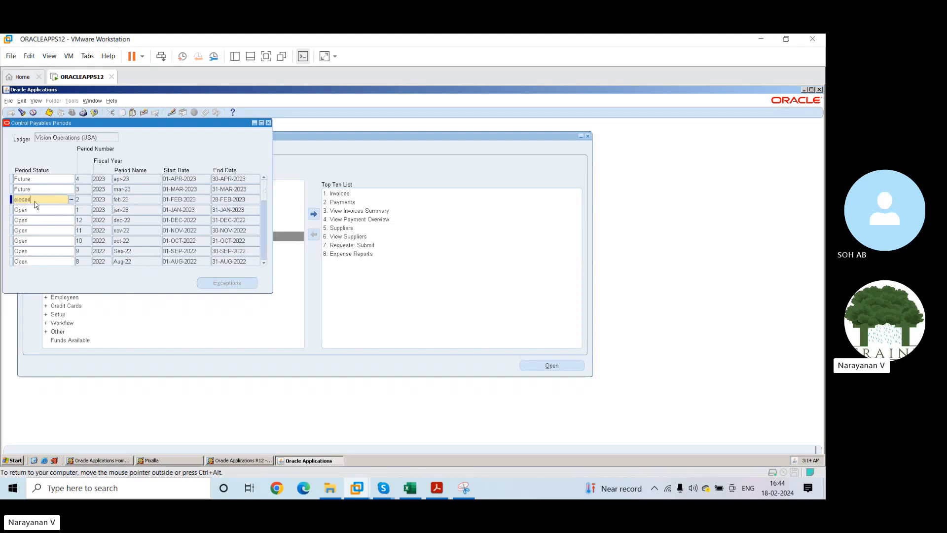
key(Tab)
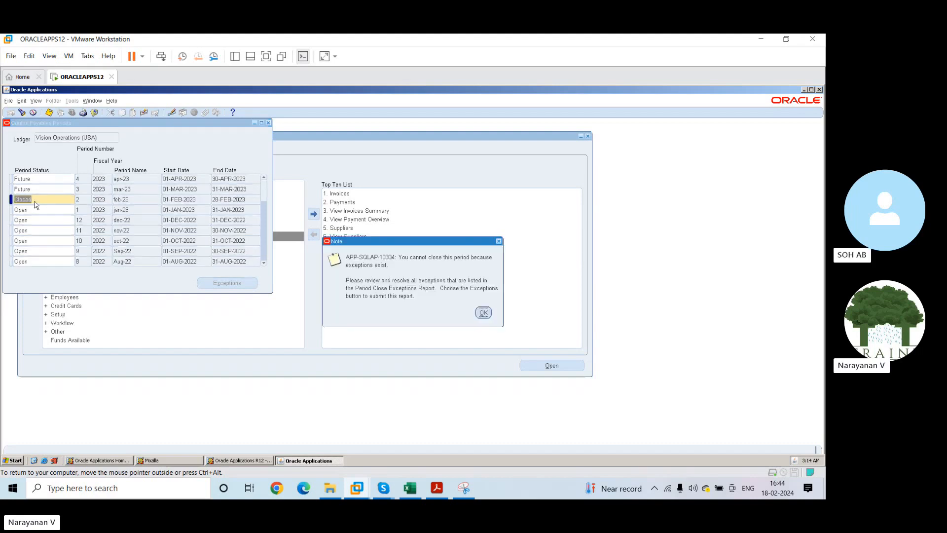
click(483, 313)
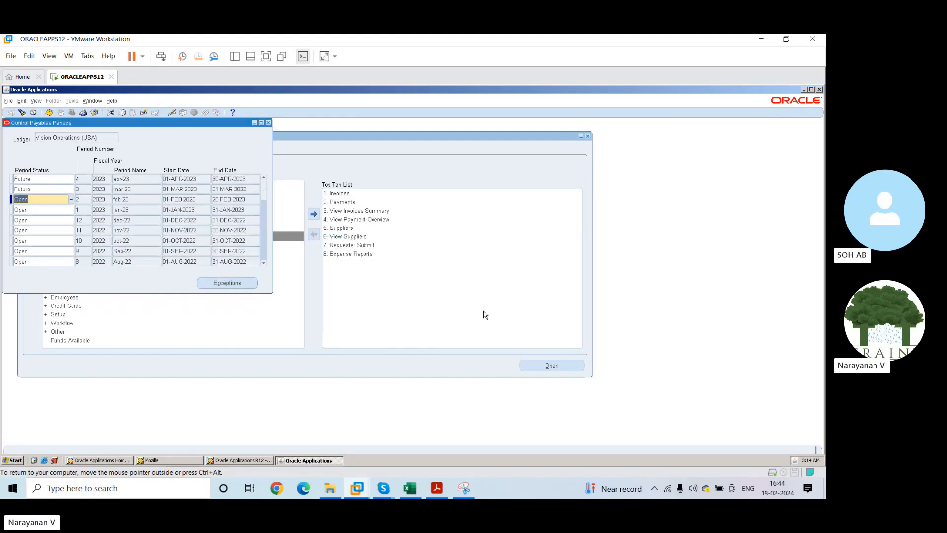
Try again to close feb-23 by choosing Closed from the available statuses and saving, and dismiss the note
click(71, 200)
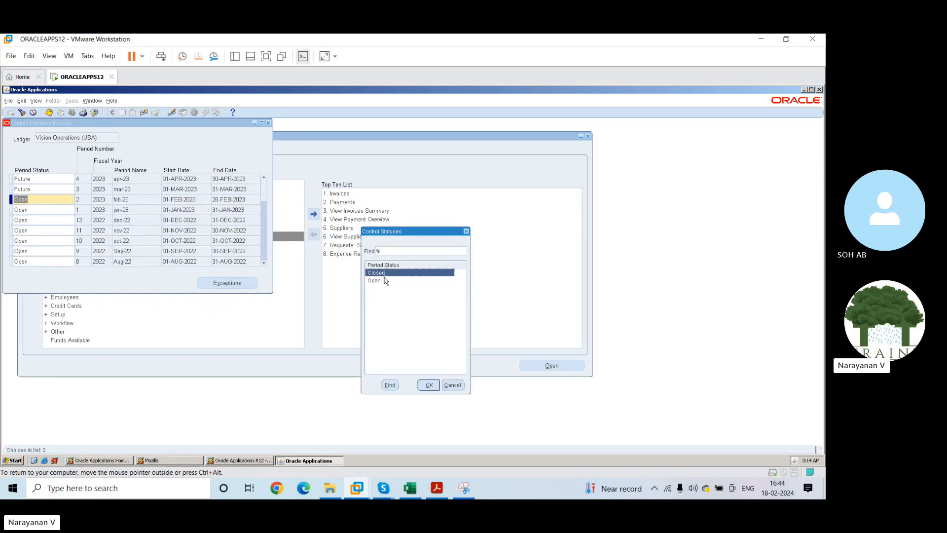
click(428, 385)
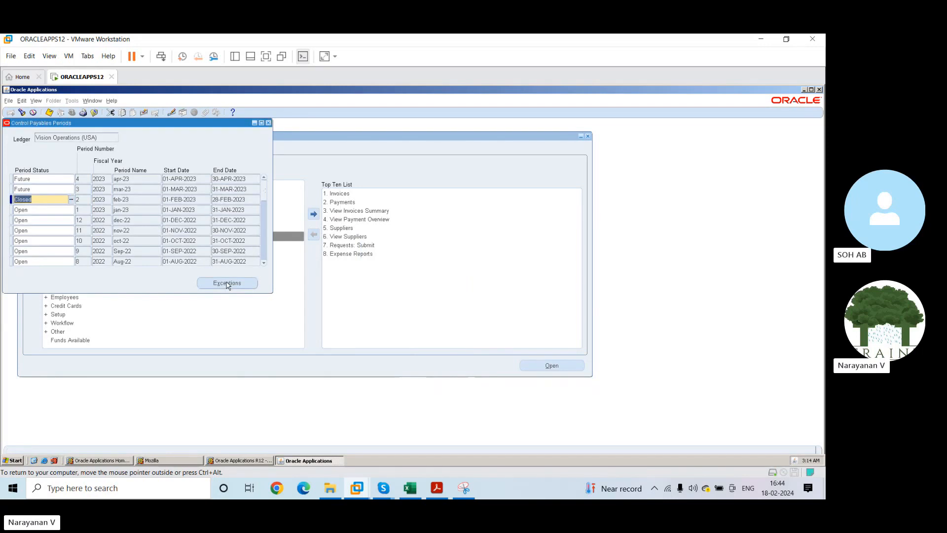
key(ctrl+s)
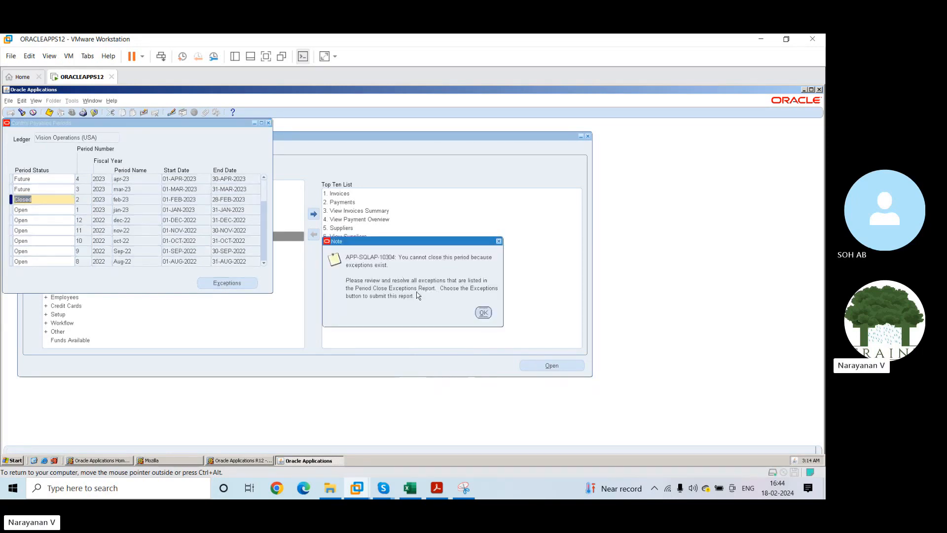
click(483, 312)
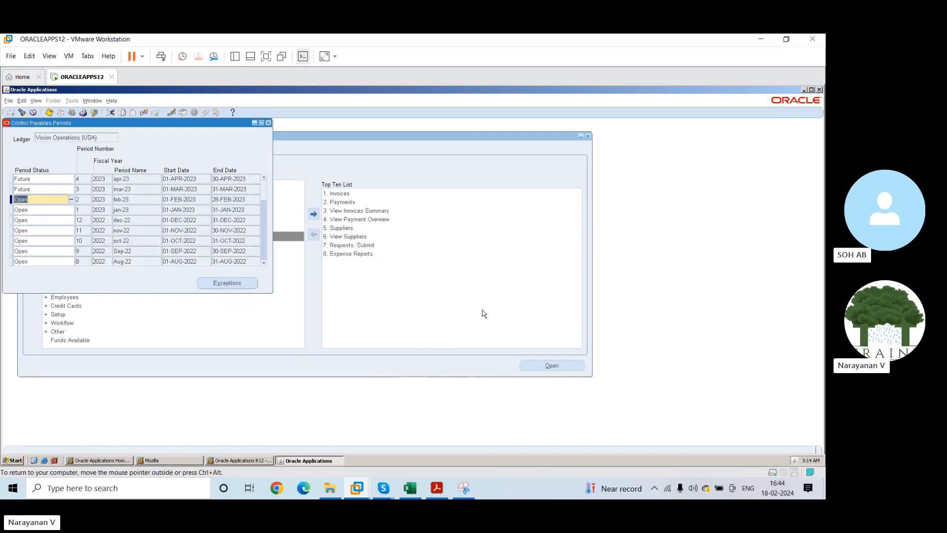
Submit the Period Close Exceptions Report to review the exceptions for feb-23, and acknowledge the request note
click(222, 284)
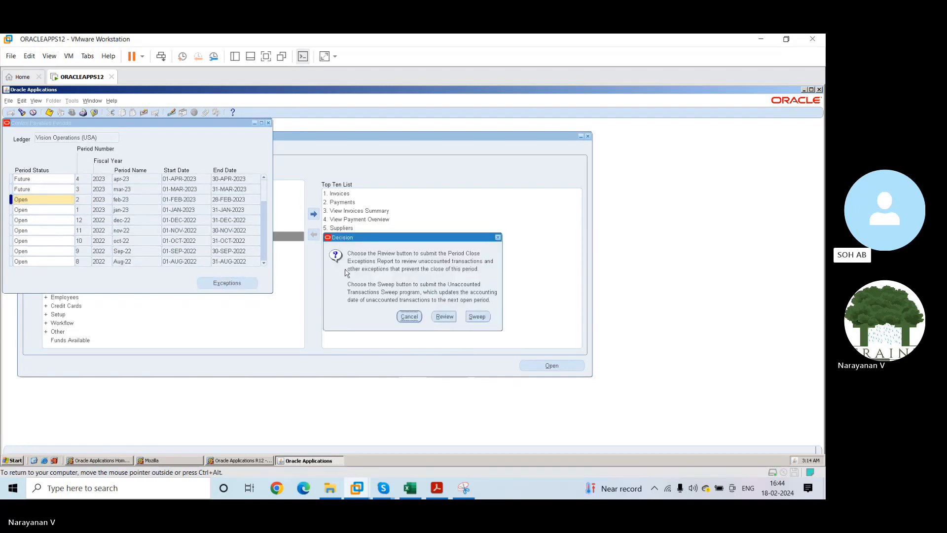
click(443, 316)
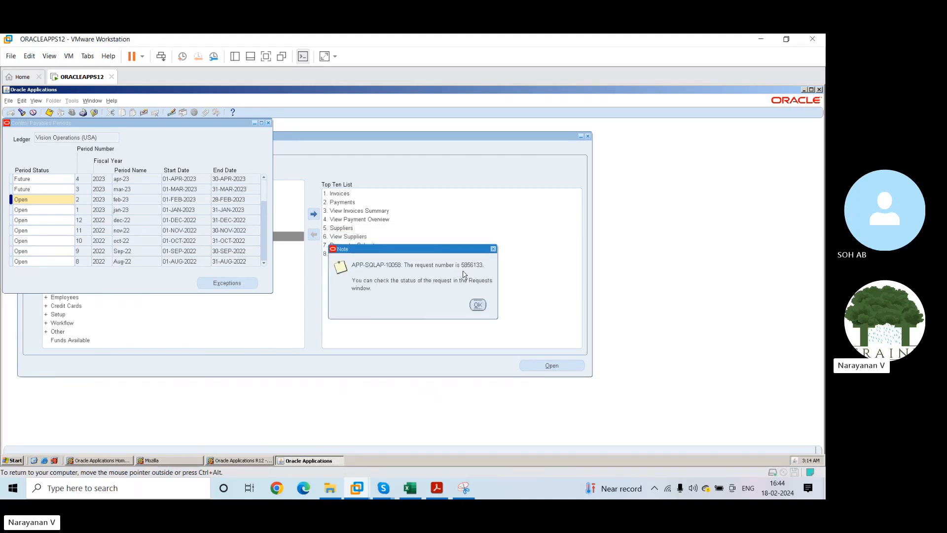
click(479, 305)
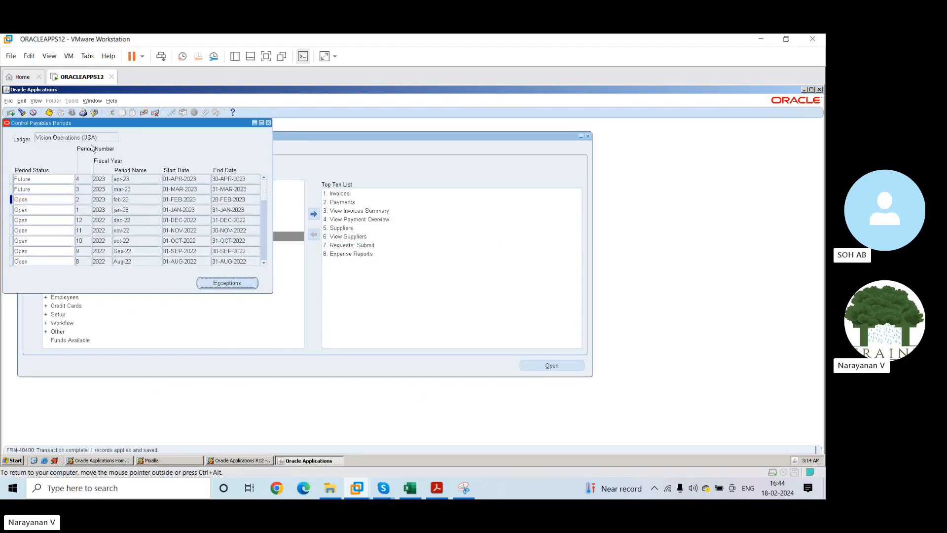
Find all own requests, refresh the list, read through the output of the Period Close Exceptions Report and close it
click(38, 101)
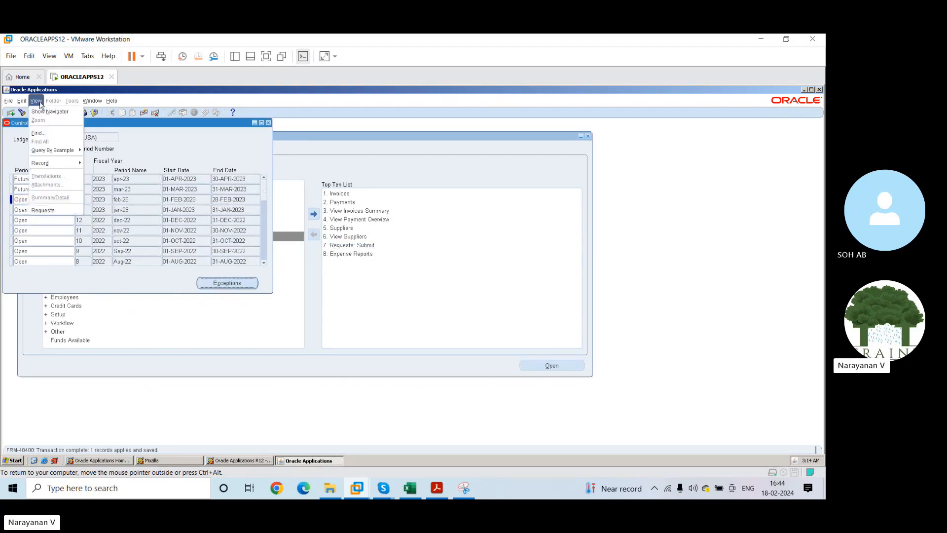
click(49, 210)
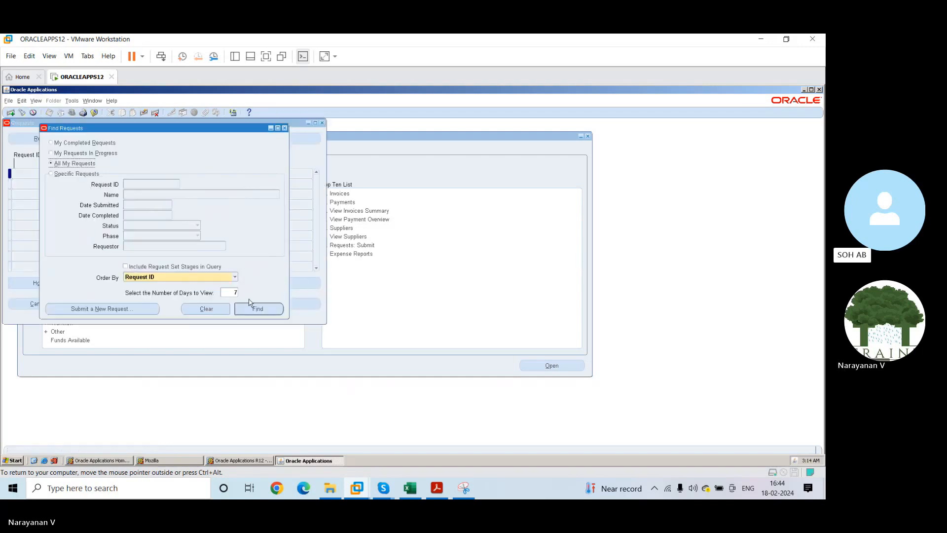
click(251, 309)
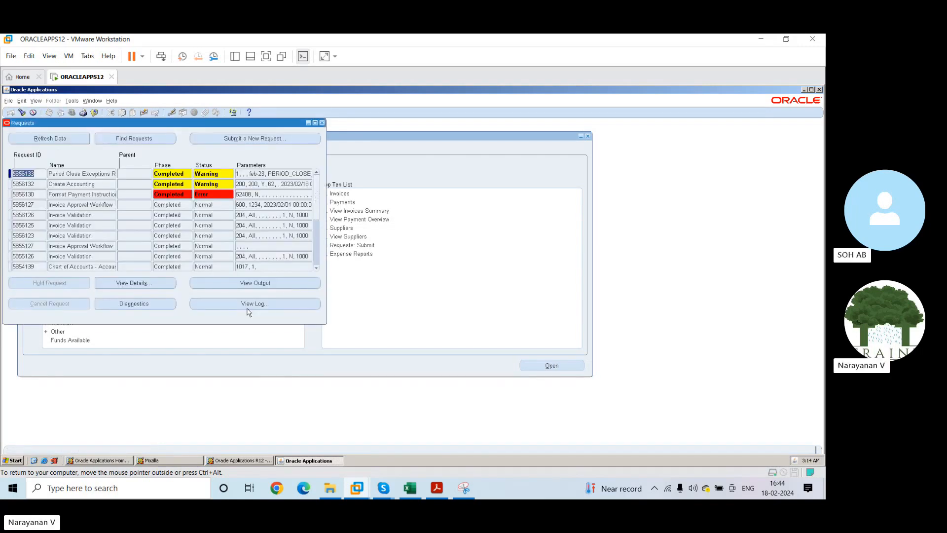
click(57, 139)
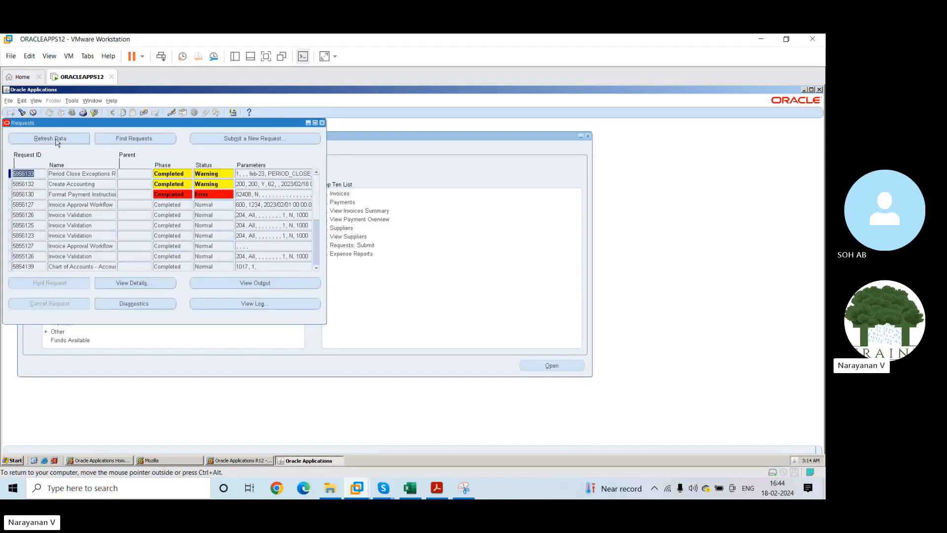
click(257, 283)
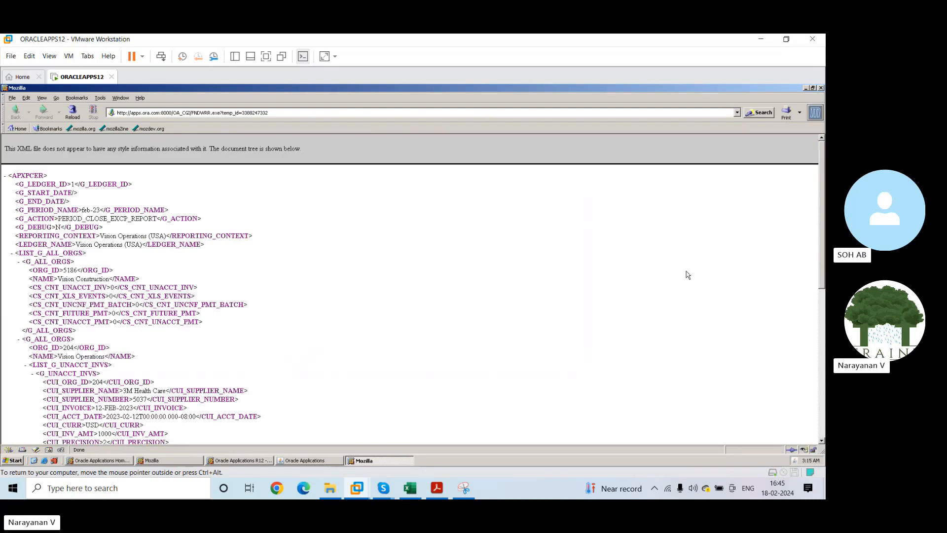
drag(823, 209, 814, 148)
click(820, 88)
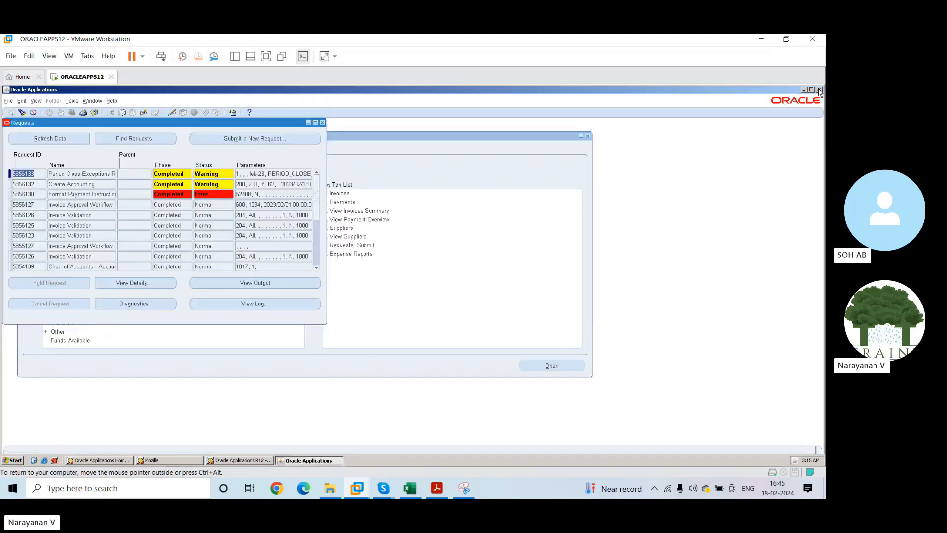
Refresh the requests, reopen the Period Close Exceptions Report output to examine the unaccounted invoices, and close it
click(71, 138)
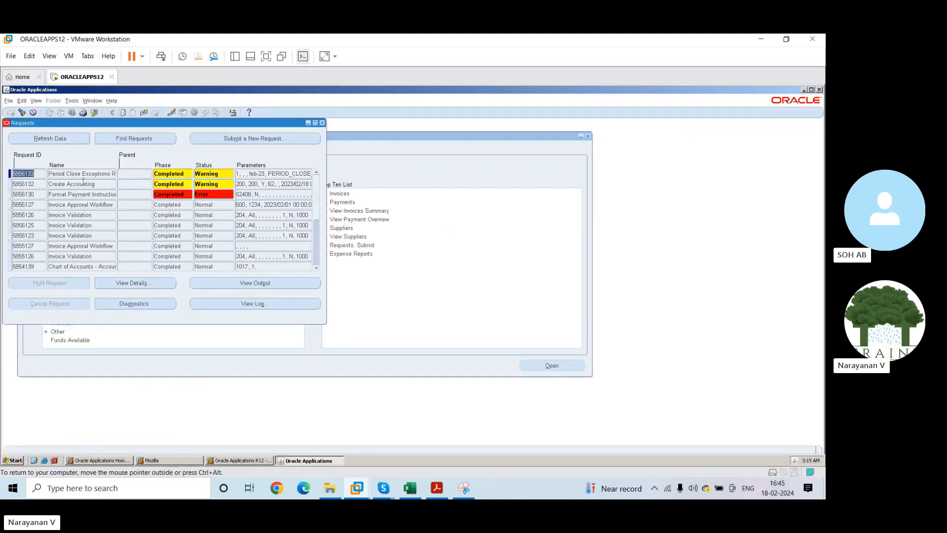
click(242, 286)
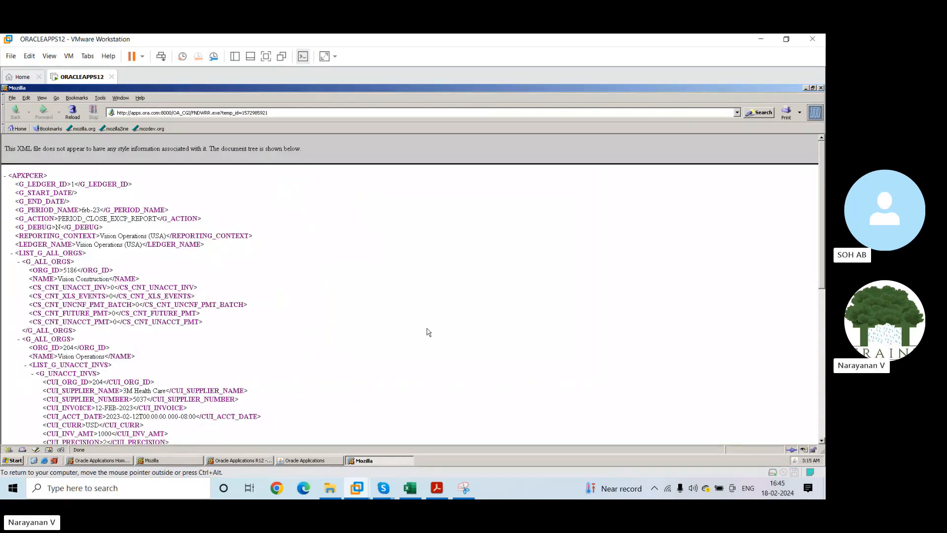
drag(823, 271, 796, 200)
click(821, 88)
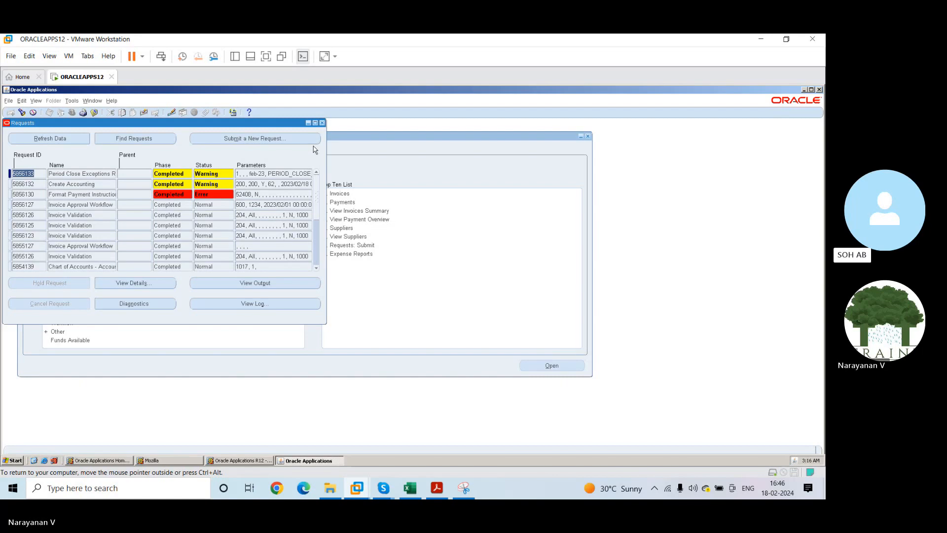
key(space)
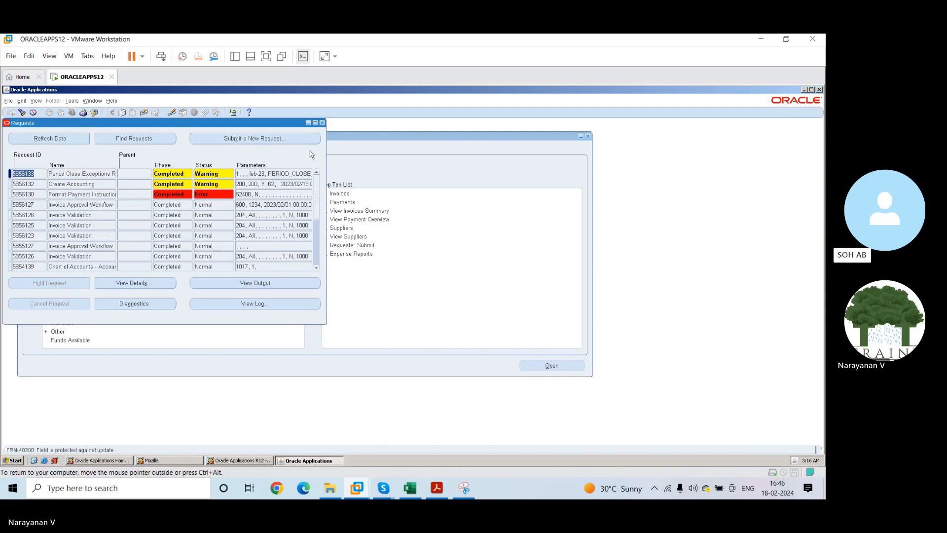
Switch to Snipping Tool and capture a new snip of the Oracle Requests window
click(468, 494)
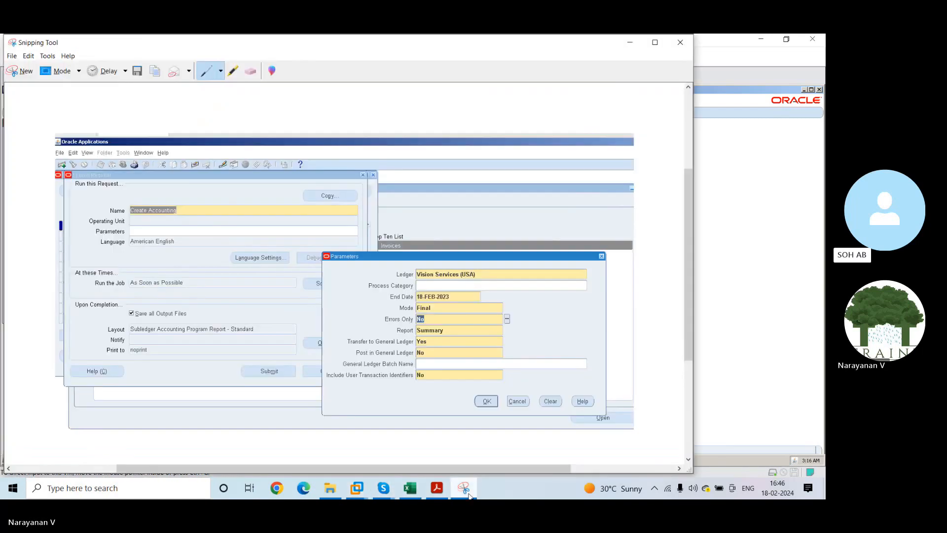
click(20, 71)
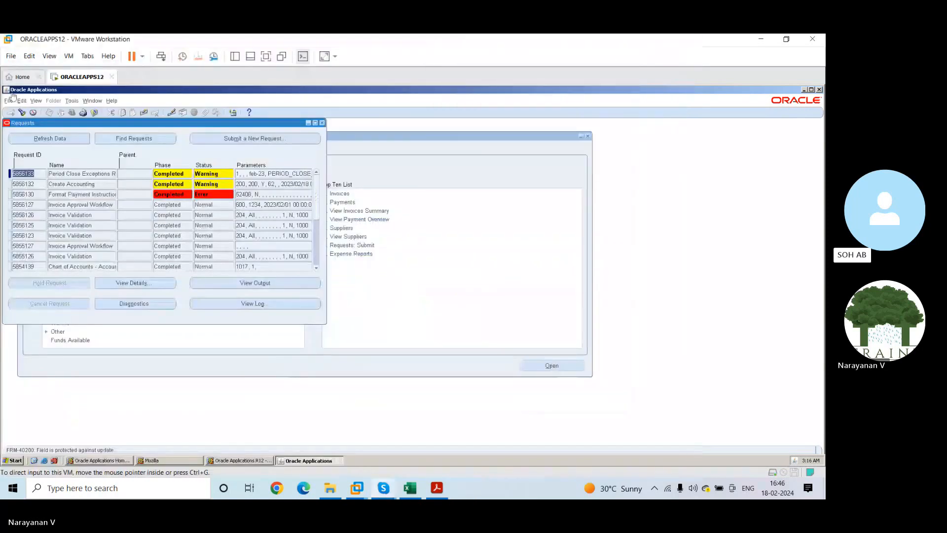
drag(3, 84, 401, 329)
Switch to Excel and paste the captured Requests screenshot at cell A53 of the AP sheet
click(412, 489)
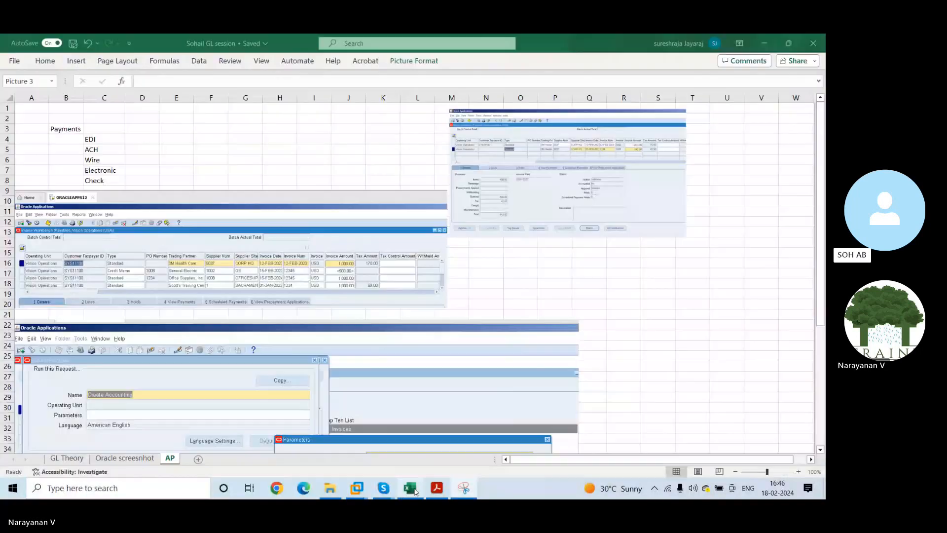
click(616, 273)
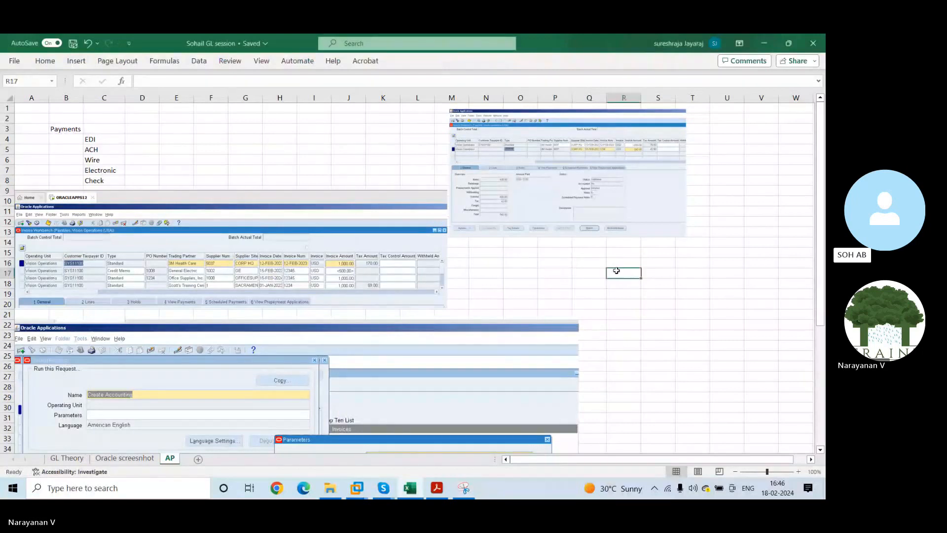
key(Right)
key(Down)
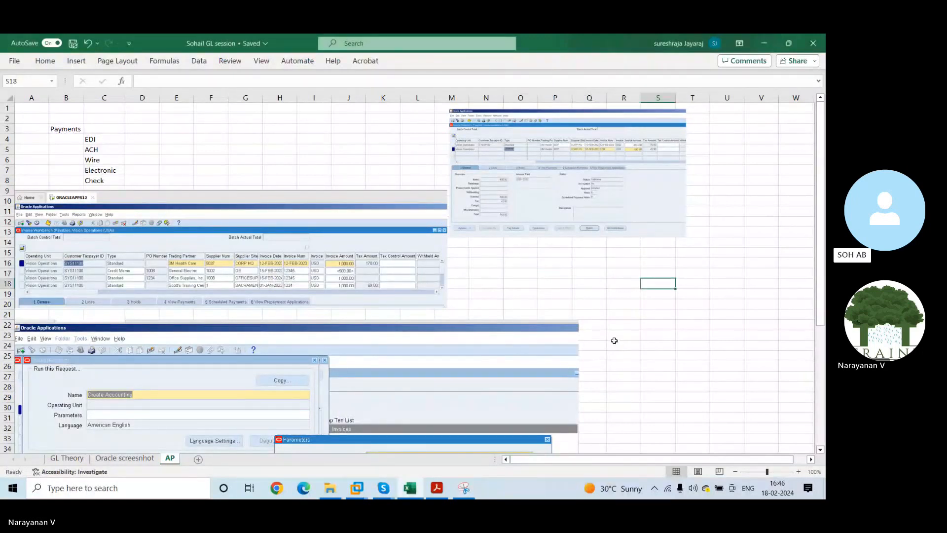
key(Down)
key(Down)
key(Down)
key(Down)
key(Down)
key(Down)
key(Down)
key(Down)
key(Down)
key(Down)
key(Down)
key(Down)
key(Down)
key(Down)
key(Down)
key(Down)
key(Down)
key(Down)
key(Down)
key(Down)
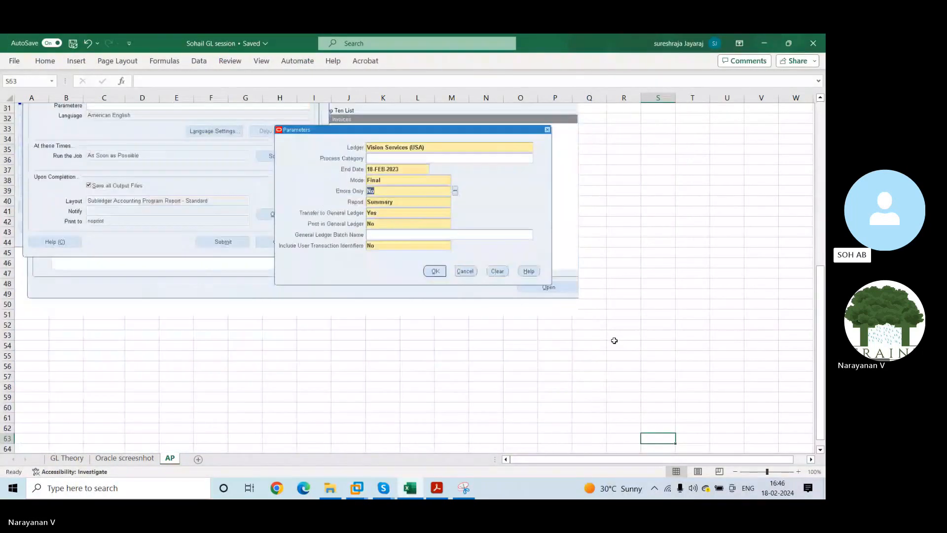
click(31, 316)
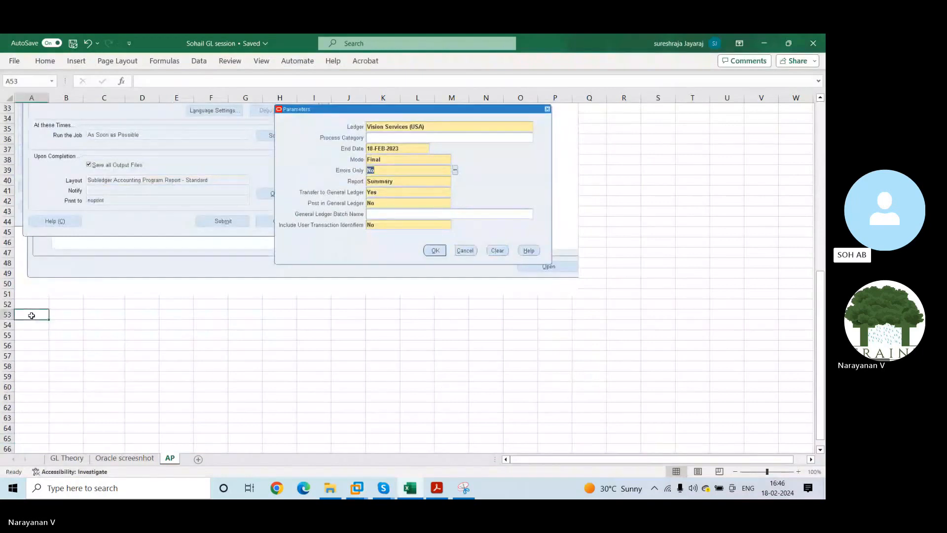
key(ctrl+v)
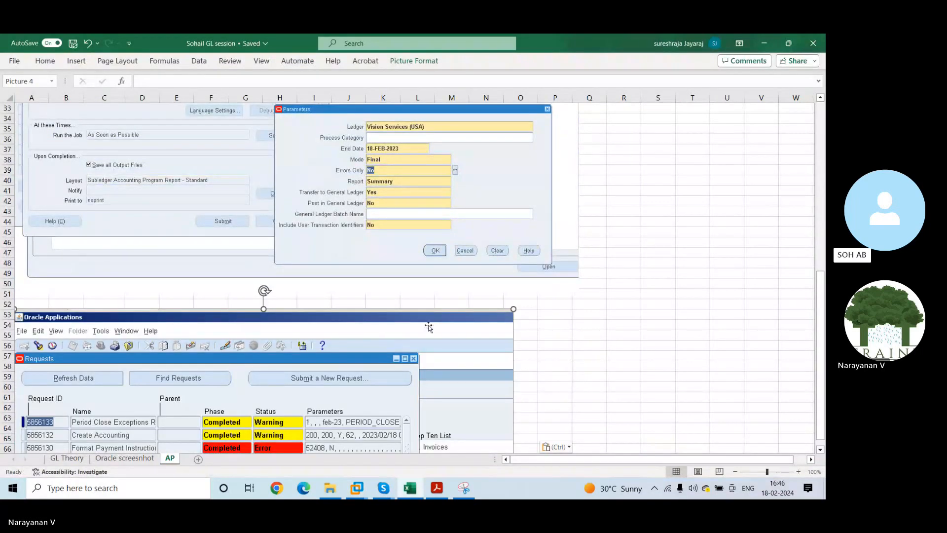
Shrink the pasted screenshot to about columns A to F, move it up to row 52, and minimise Snipping Tool
drag(513, 309, 220, 349)
drag(174, 425, 174, 379)
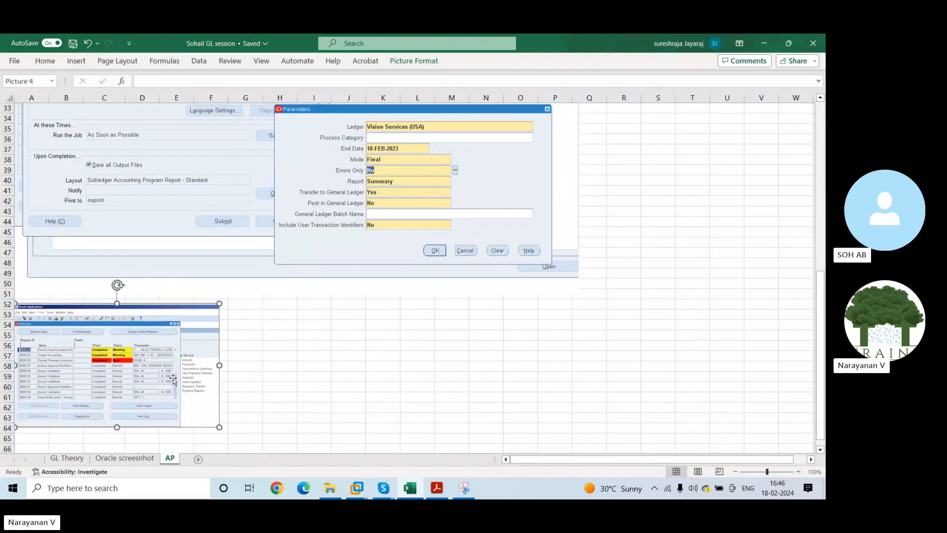
key(alt+Tab)
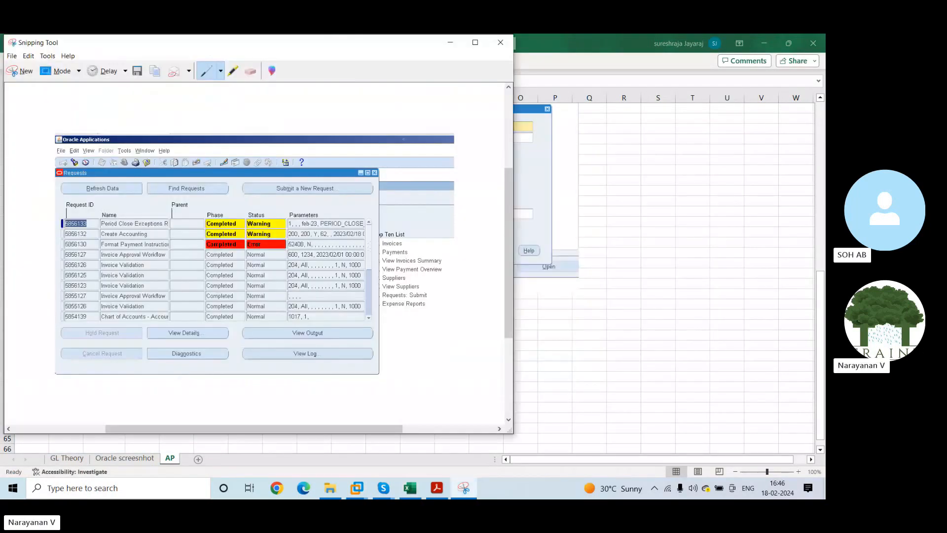
click(449, 43)
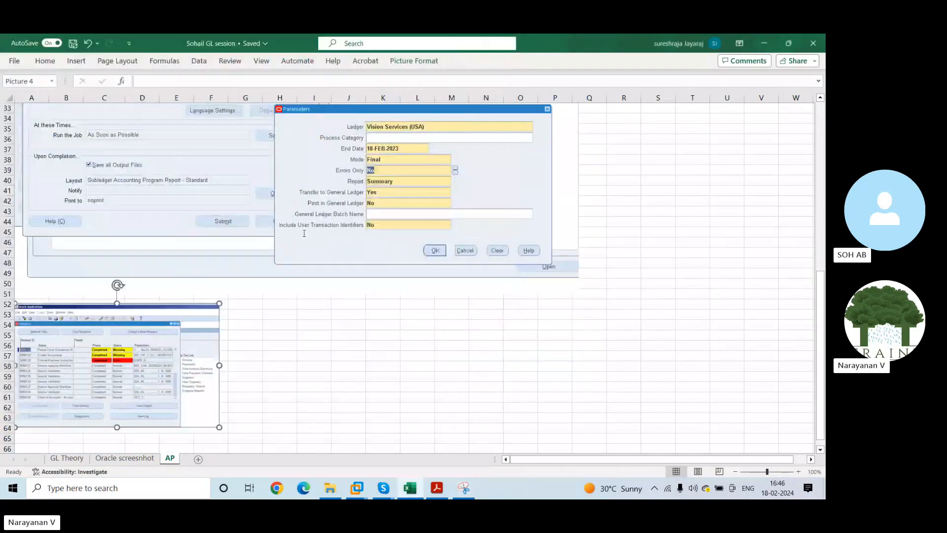
click(331, 305)
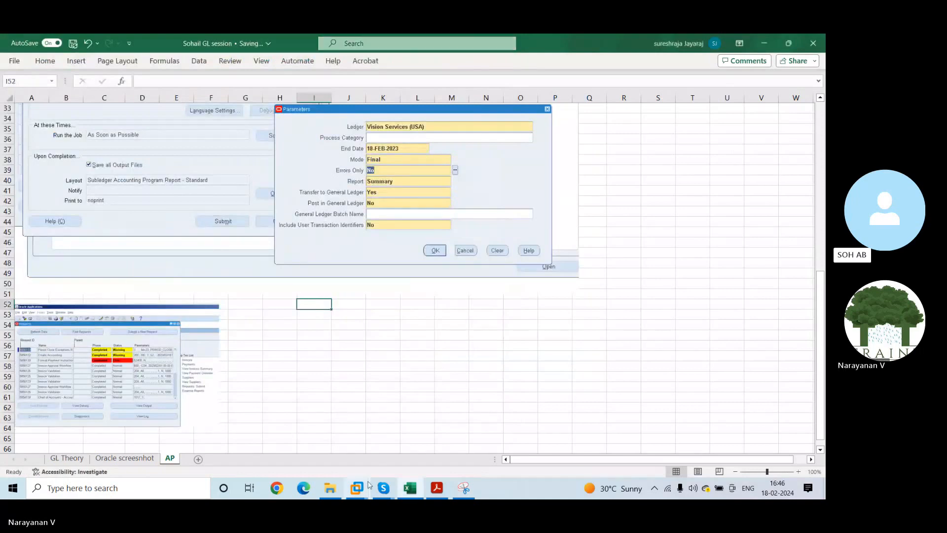
Switch back to Oracle Applications in VMware and close the Requests and Control Payables Periods windows
mouse_move(359, 495)
click(390, 425)
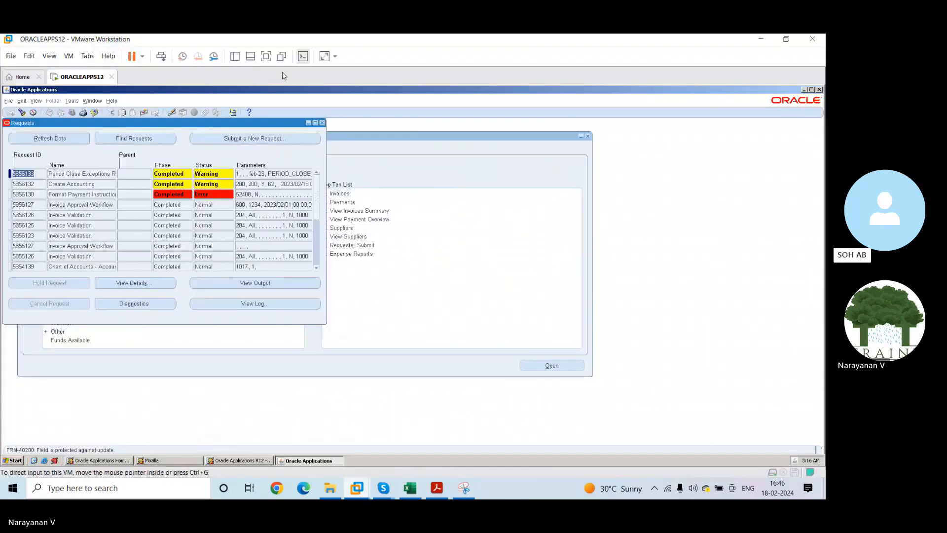
click(322, 123)
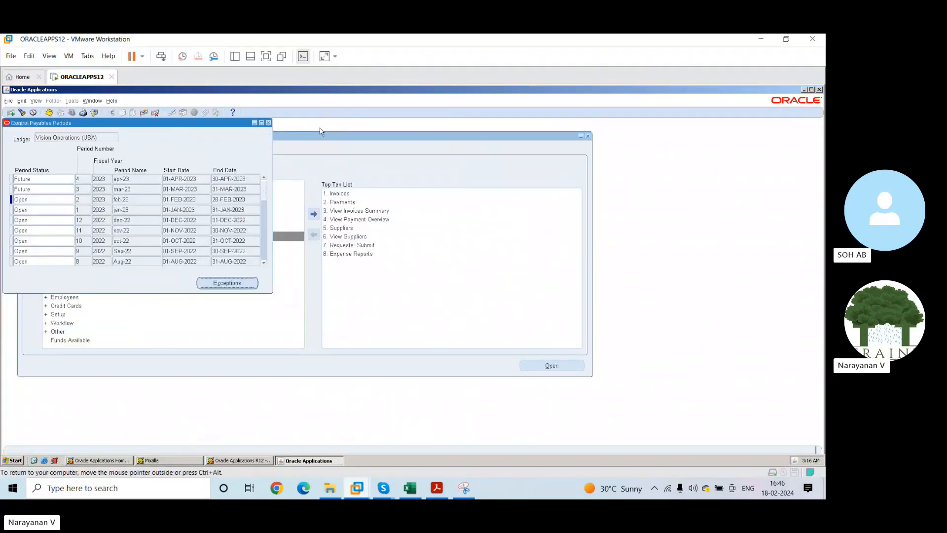
click(269, 123)
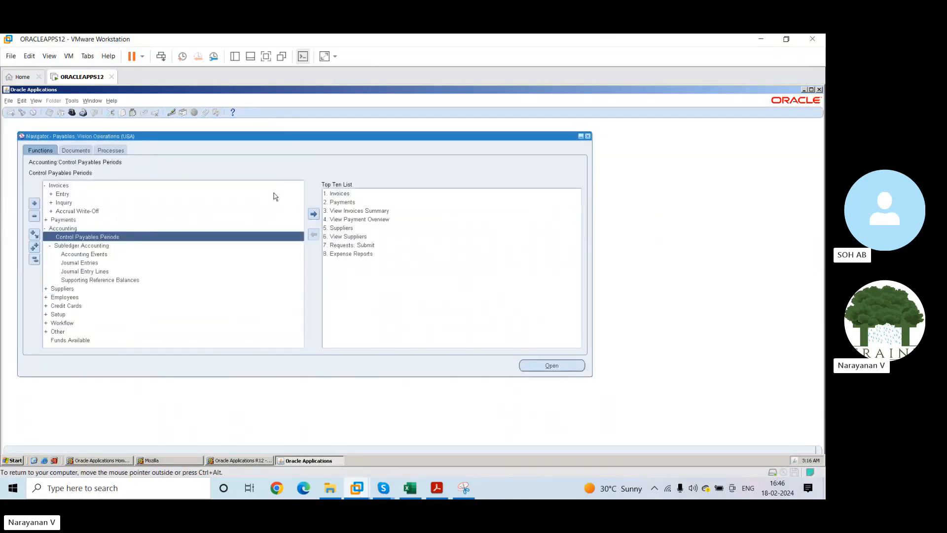
Open Control Payables Periods and capture its period list as a new snip in Snipping Tool, minimising the tool
double_click(262, 237)
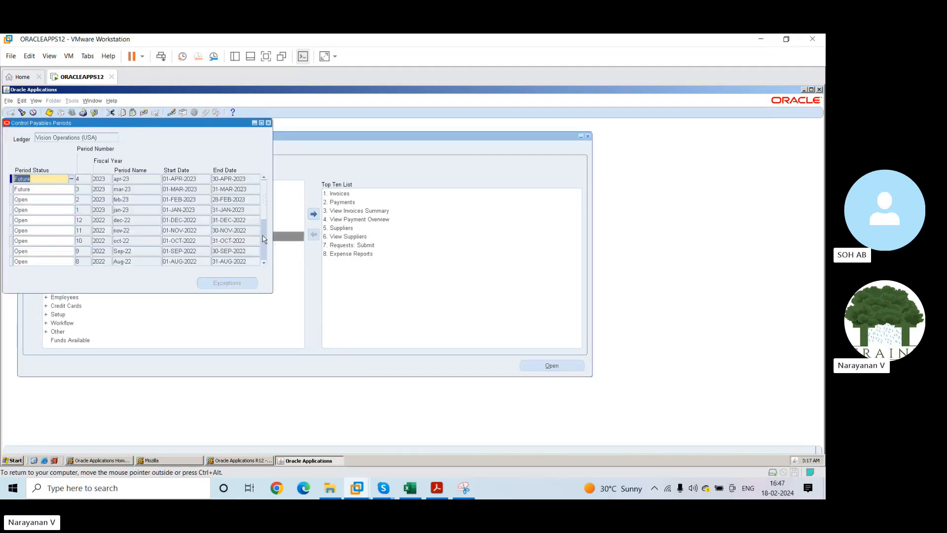
click(463, 487)
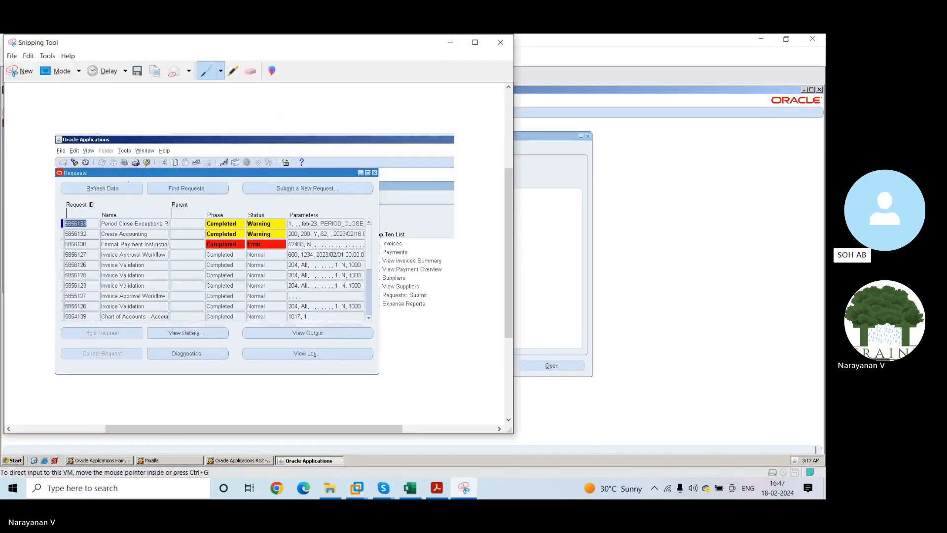
click(15, 71)
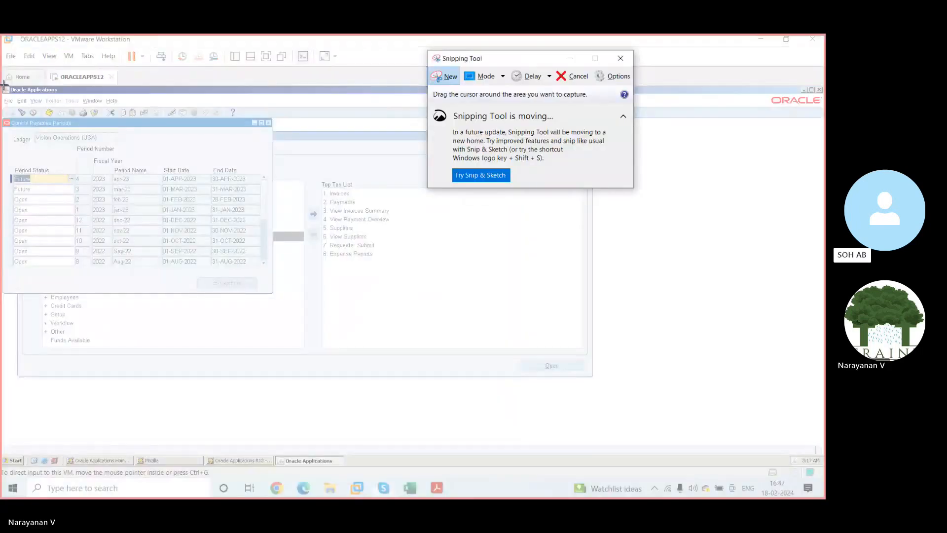
drag(4, 86, 252, 274)
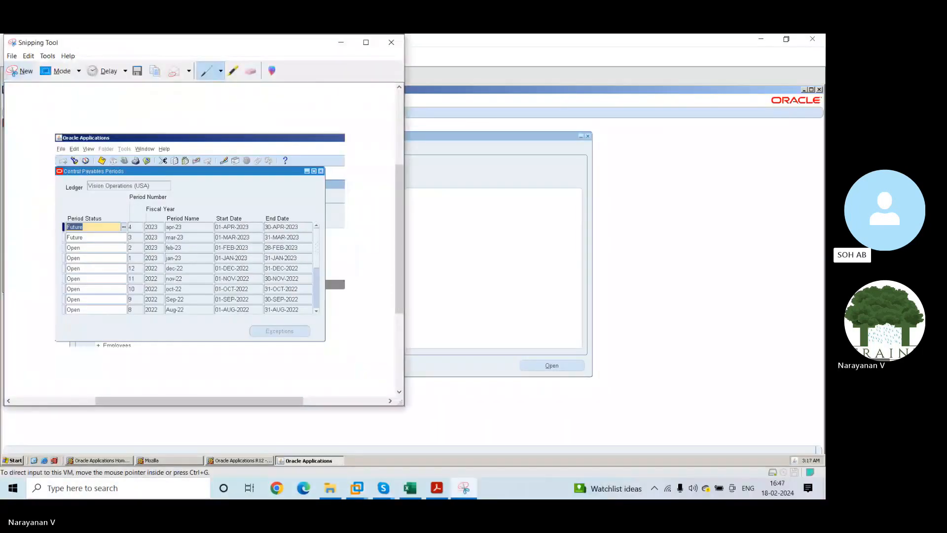
click(341, 42)
Switch to Excel, paste the Control Payables Periods screenshot into the AP sheet and place it at row 52, beside the Requests screenshot
mouse_move(410, 481)
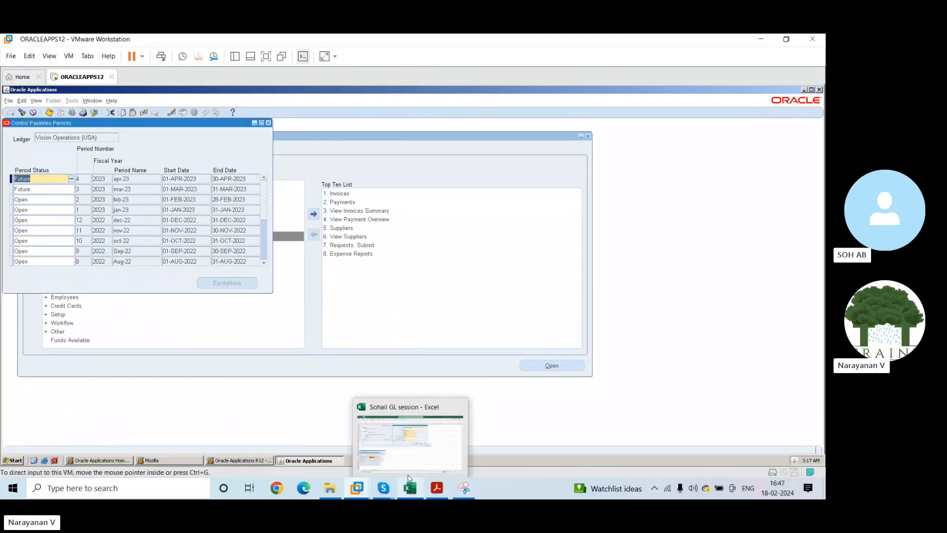
click(428, 459)
click(315, 323)
key(ctrl+v)
drag(296, 312, 277, 307)
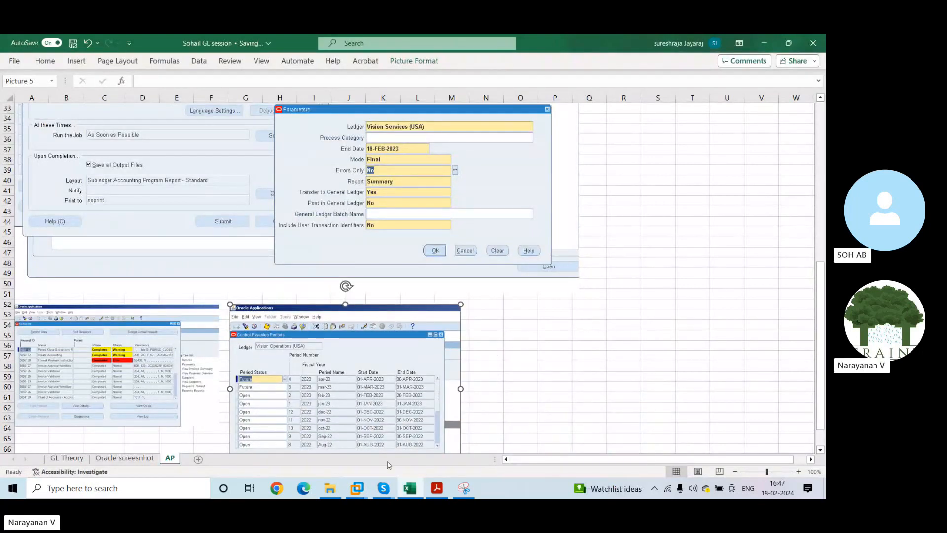
Switch back to Oracle Applications in VMware and close the Control Payables Periods window
mouse_move(363, 488)
click(392, 437)
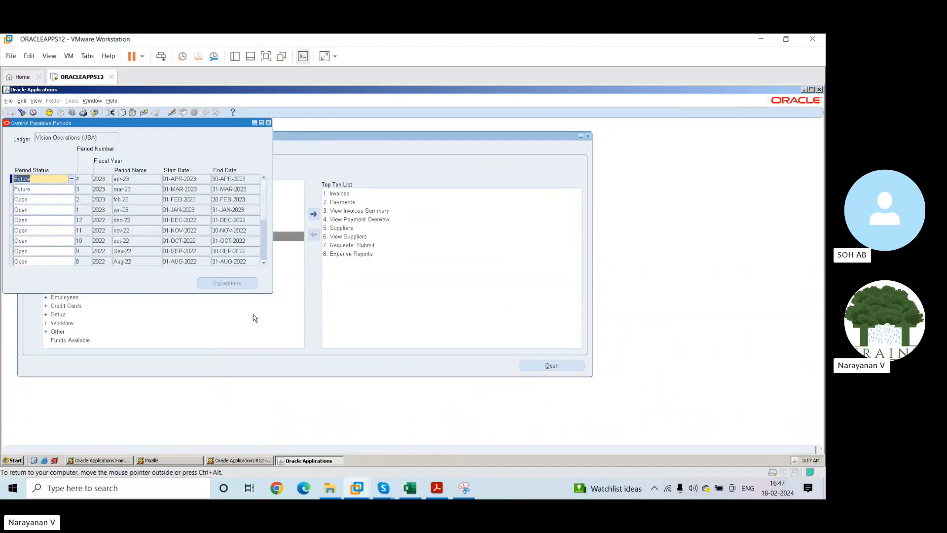
click(268, 123)
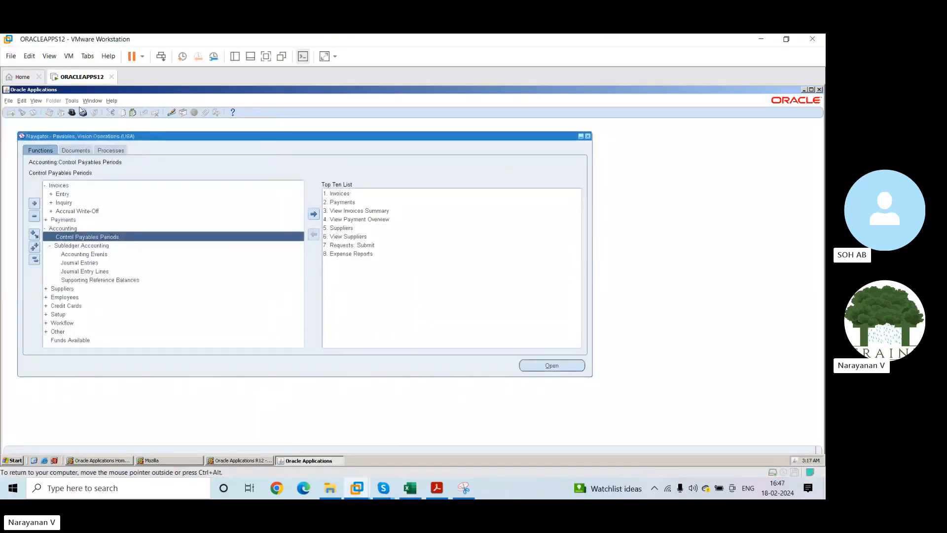
Open the Submit Request form for a new single request
click(36, 100)
click(44, 210)
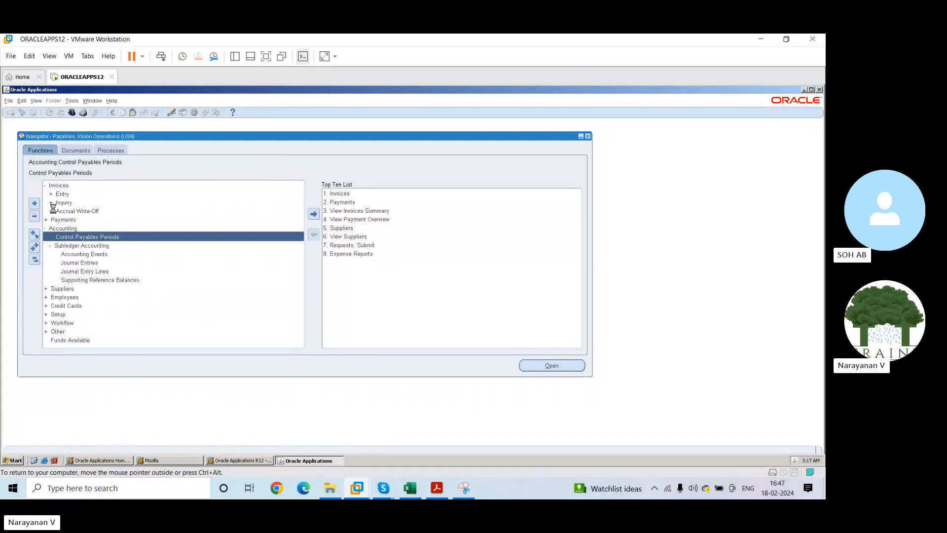
click(127, 309)
click(165, 269)
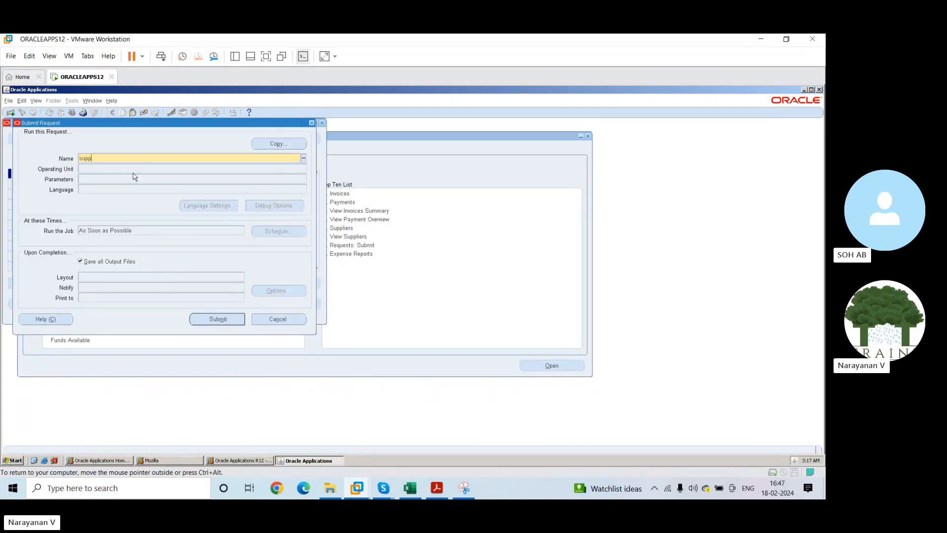
Search the request names for supplier% and highlight Suppliers Report
text(supplier%)
key(Tab)
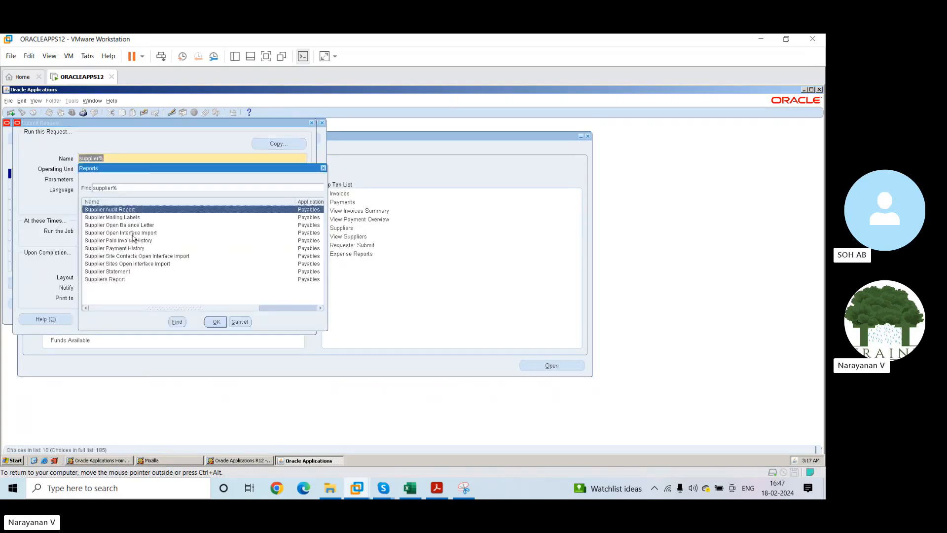
click(122, 279)
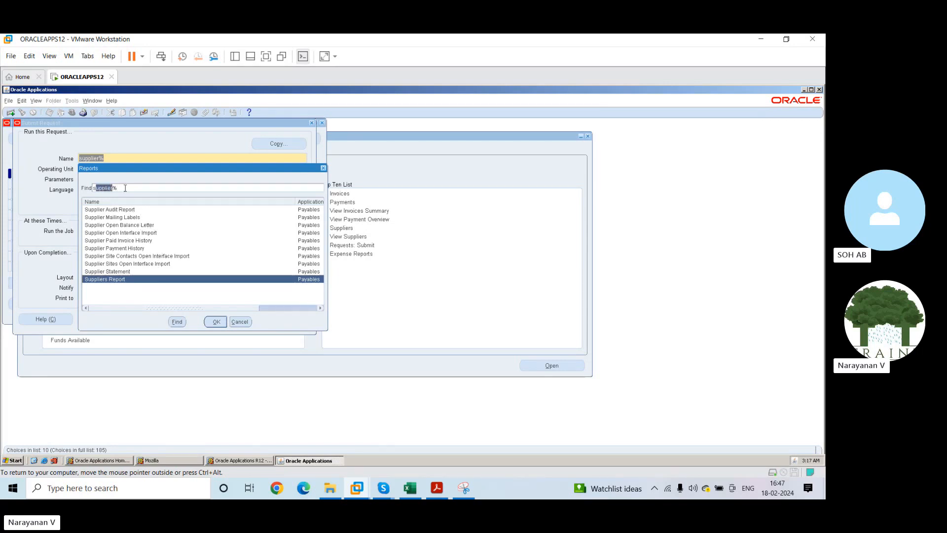
Search the report list for agein% and cancel the list
text(ap)
click(177, 322)
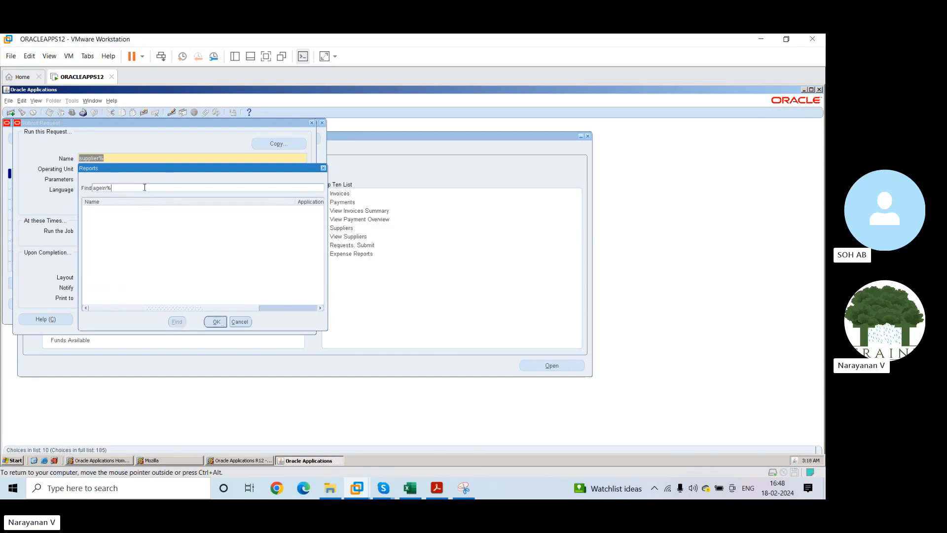
click(241, 322)
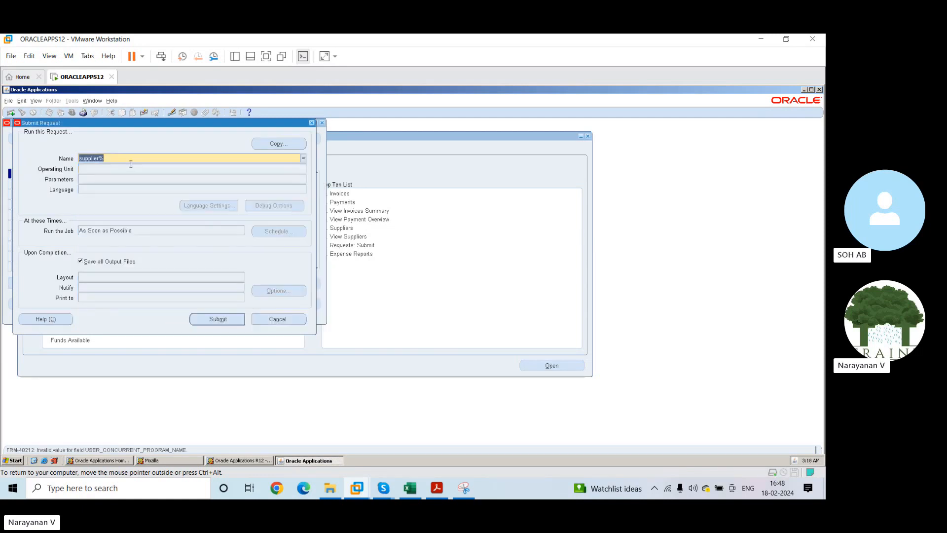
Search the request names for %ageing% and browse the report list to Invoice Aging Report
text(%ageing%)
key(Tab)
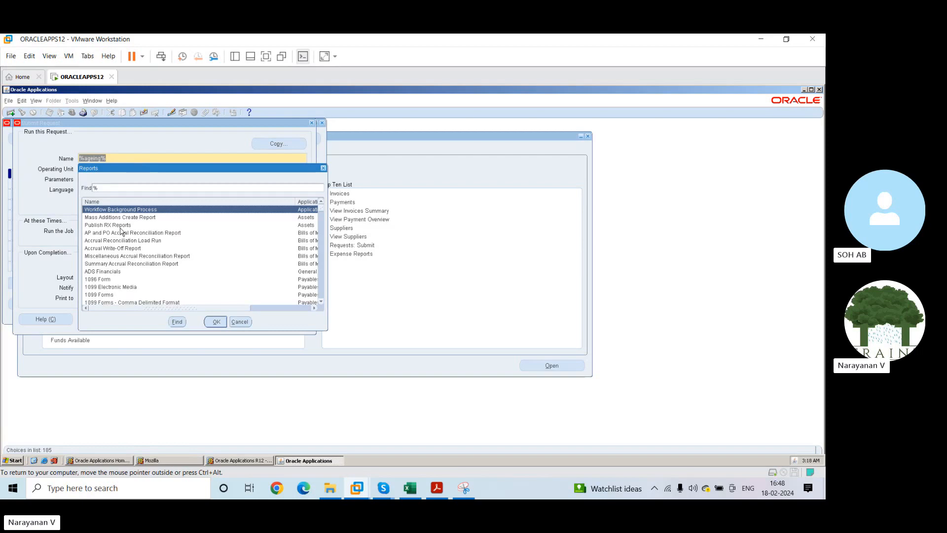
click(120, 257)
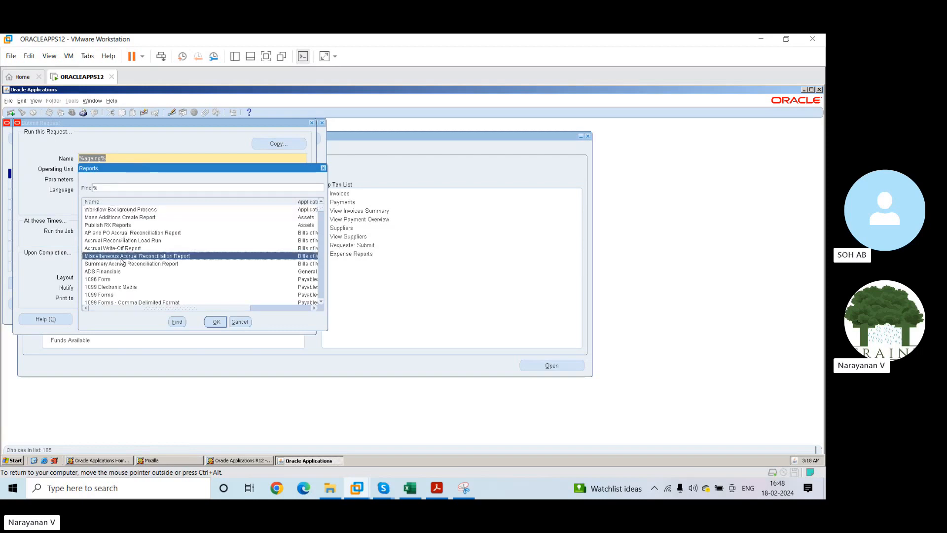
click(128, 263)
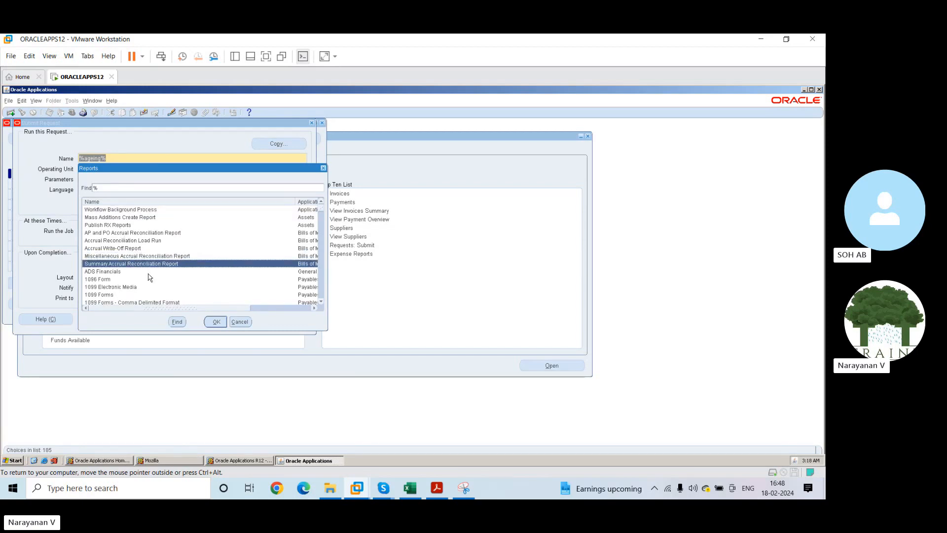
key(Down)
key(Down)
key(Down)
key(Down)
key(Down)
key(Down)
key(Down)
key(Down)
key(Down)
key(Down)
key(Down)
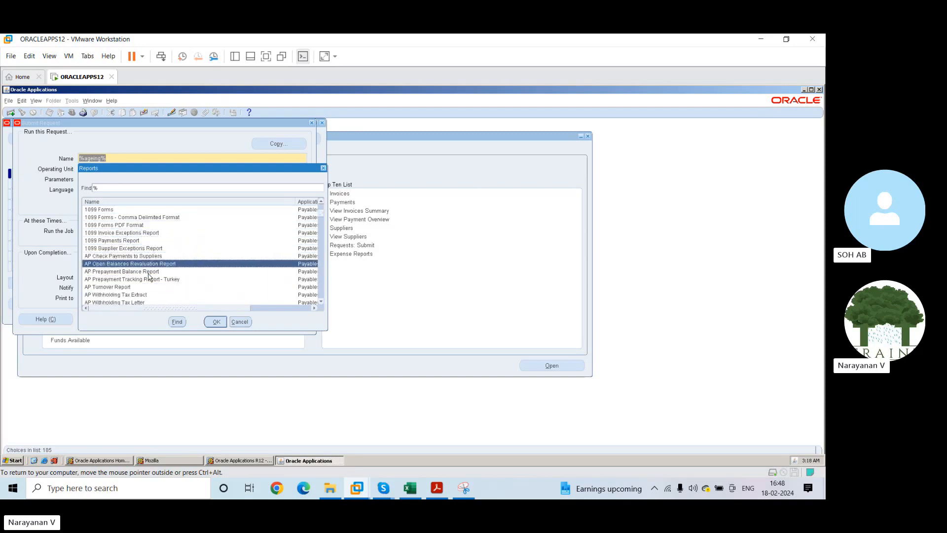
key(Down)
key(Down)
key(Down)
key(Down)
key(Down)
key(Down)
key(Down)
key(Down)
key(Down)
key(Down)
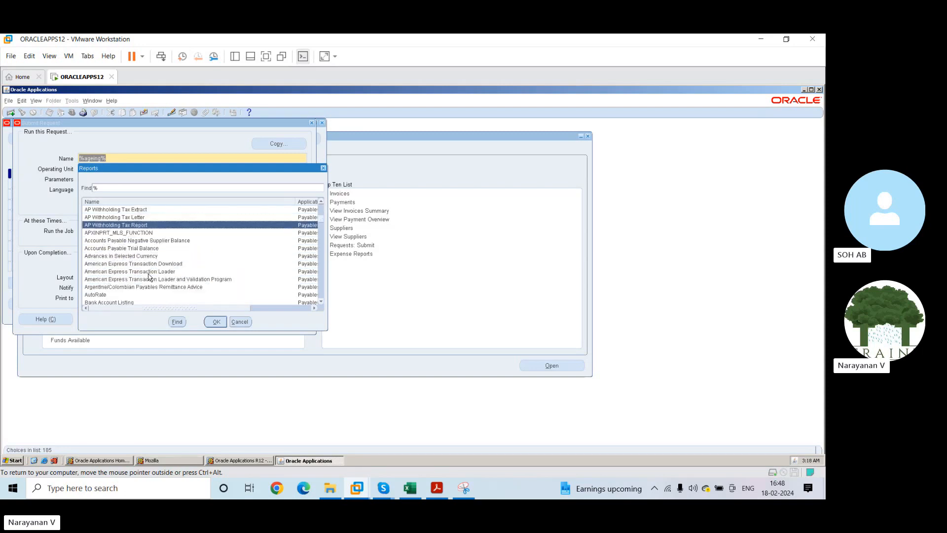
key(Down)
key(Down)
key(Down)
key(Down)
key(Down)
key(Down)
key(Down)
key(Down)
key(Down)
key(Down)
key(Down)
key(Down)
key(Down)
key(Down)
key(Down)
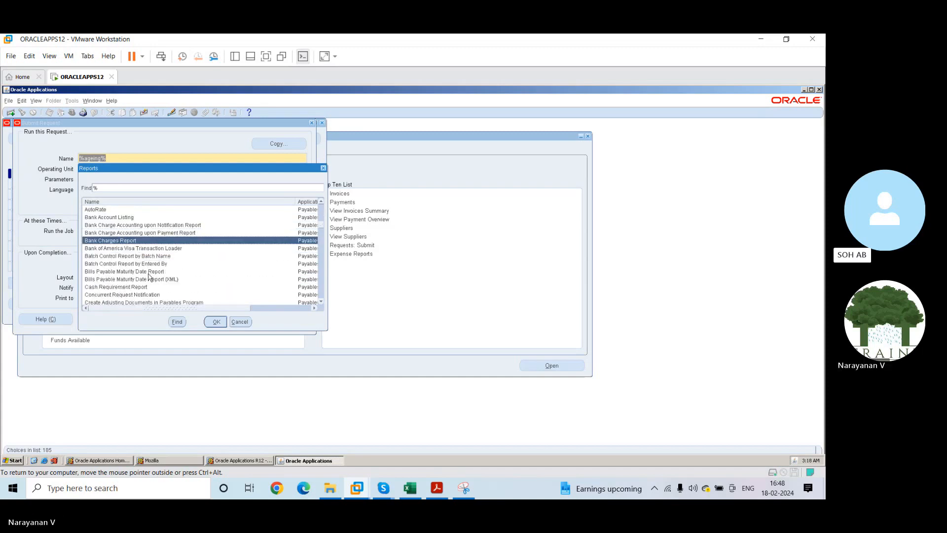
key(Down)
key(Down)
key(Down)
key(Down)
key(Down)
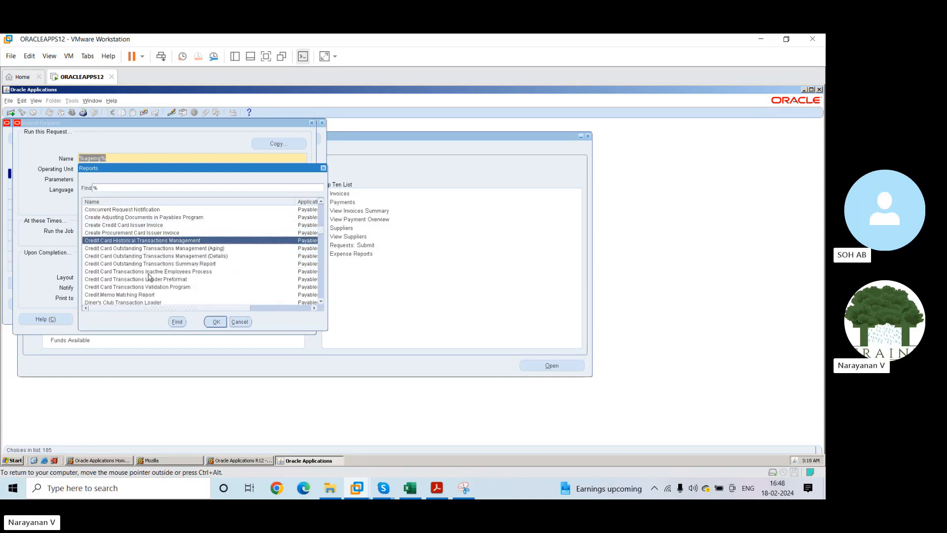
key(Down)
key(Down)
key(Down)
key(Down)
key(Down)
key(Down)
key(Down)
key(Down)
key(Down)
key(Down)
key(Down)
key(Down)
key(Down)
key(Down)
key(Down)
key(Down)
key(Down)
key(Down)
key(Down)
key(Down)
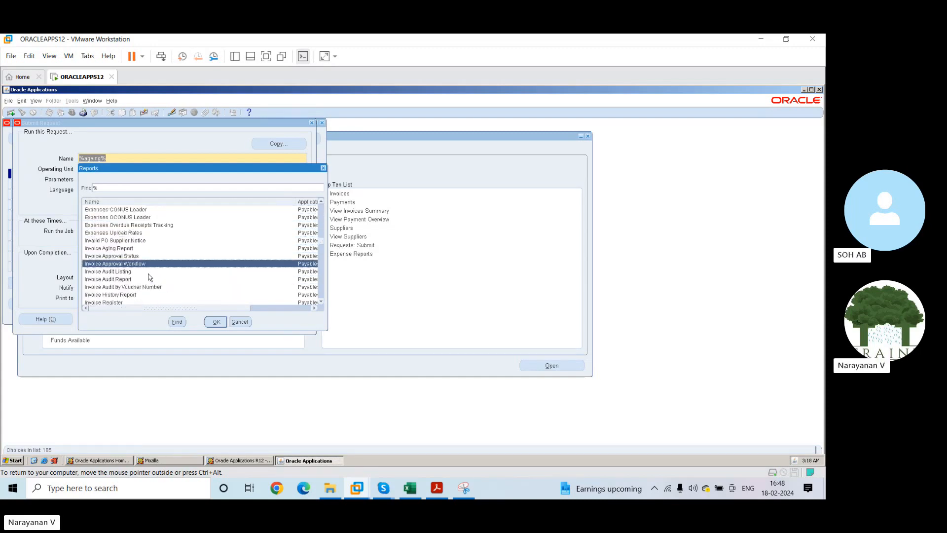
key(Down)
key(Down)
key(Down)
key(Down)
key(Down)
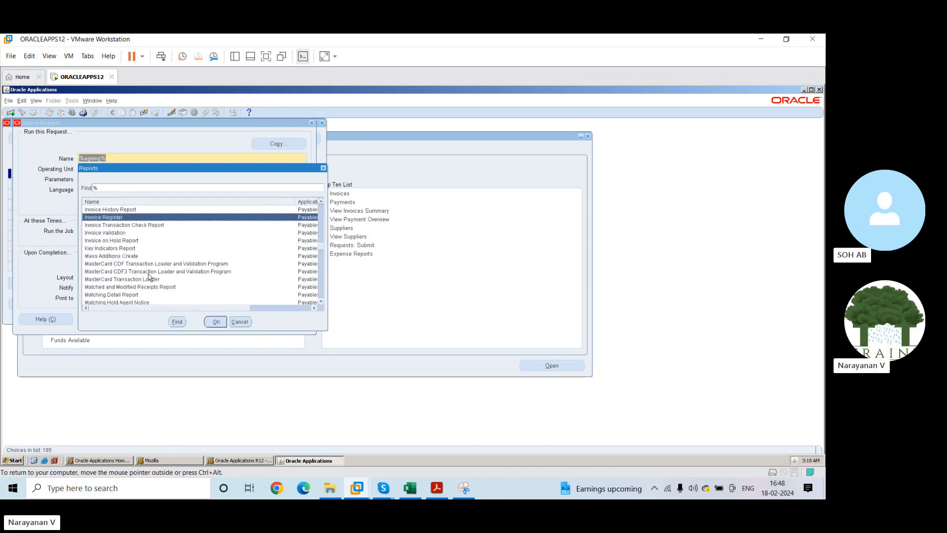
key(Up)
key(Up)
key(Up)
key(Up)
key(Up)
key(Up)
key(Up)
key(Up)
key(Up)
key(Up)
key(Up)
key(Up)
key(Up)
key(Up)
key(Up)
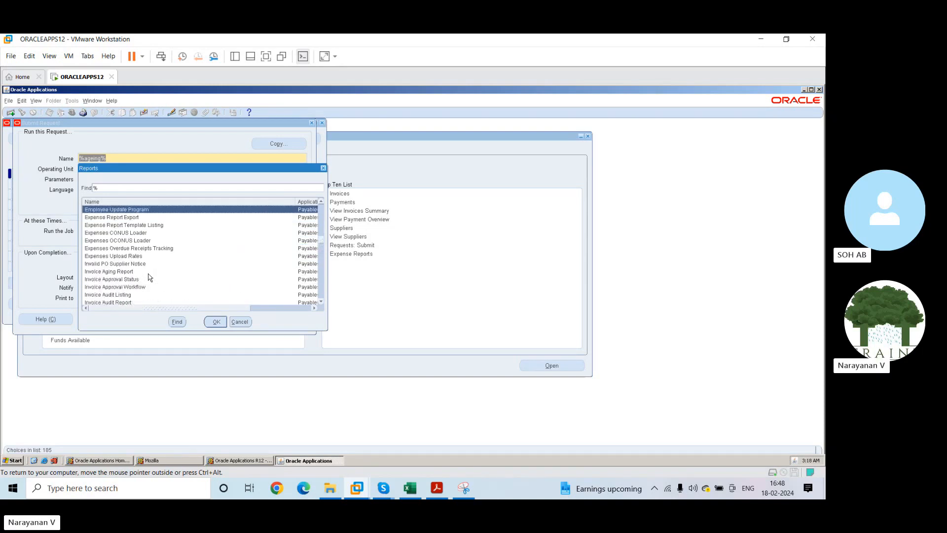
key(Down)
key(Down)
key(Down)
key(Down)
key(Down)
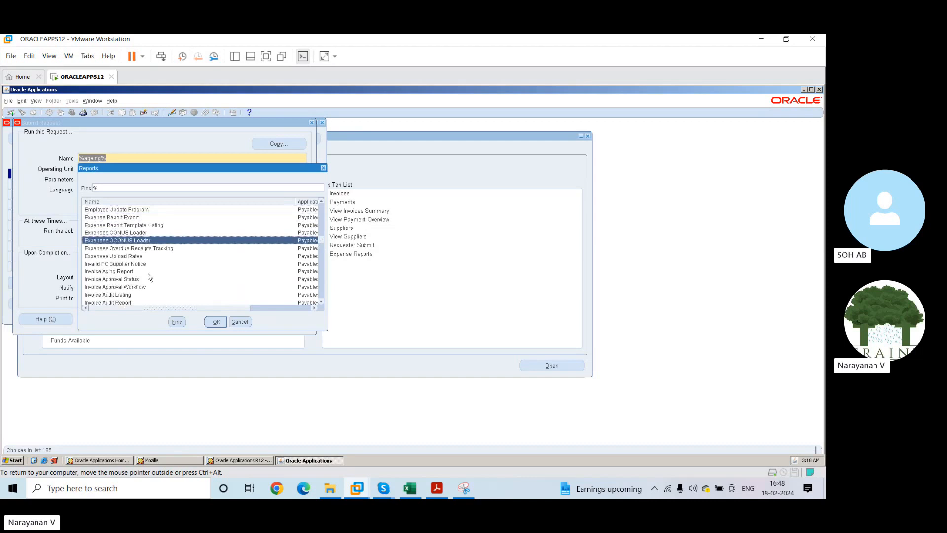
key(Down)
key(Down)
key(Down)
key(Down)
key(Down)
key(Up)
key(Up)
key(Up)
key(Up)
key(Up)
key(Up)
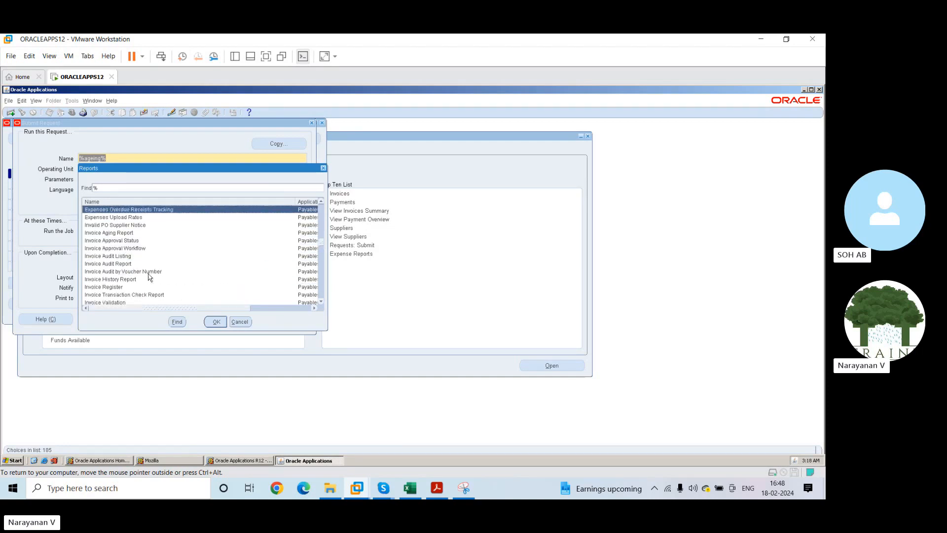
key(Down)
key(Down)
key(Down)
key(Down)
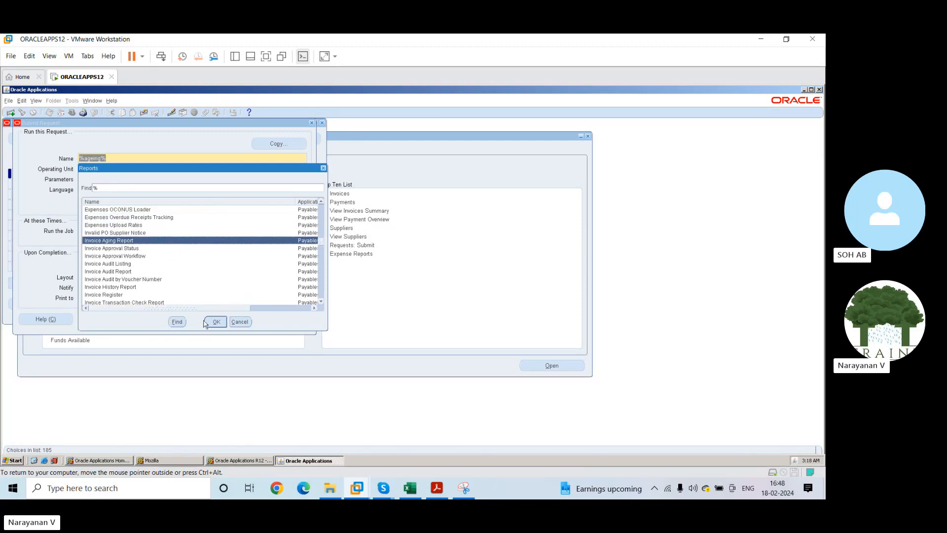
Browse the report list from the invoice reports through the payment reports, highlighting Invoice Register, Invoice Approval Status, Supplier Statement and Suppliers Report
click(116, 295)
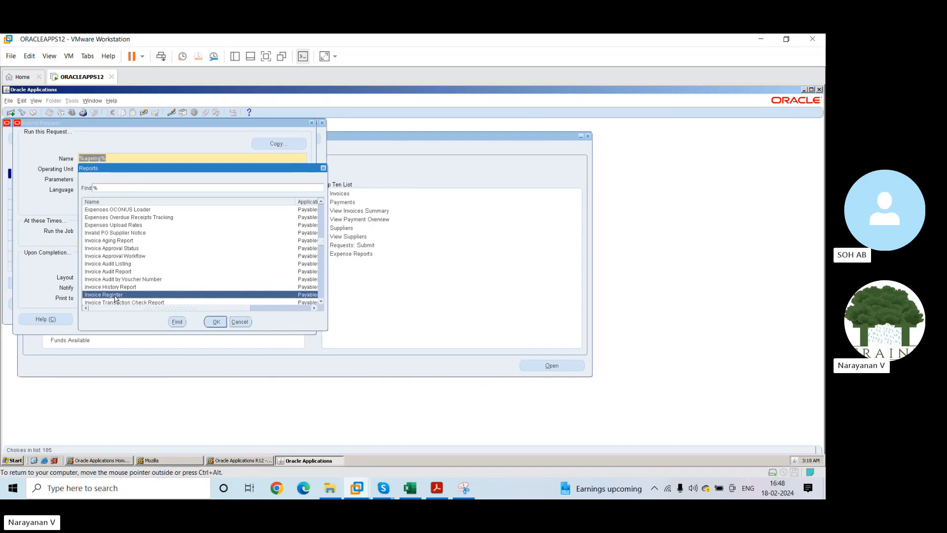
click(120, 249)
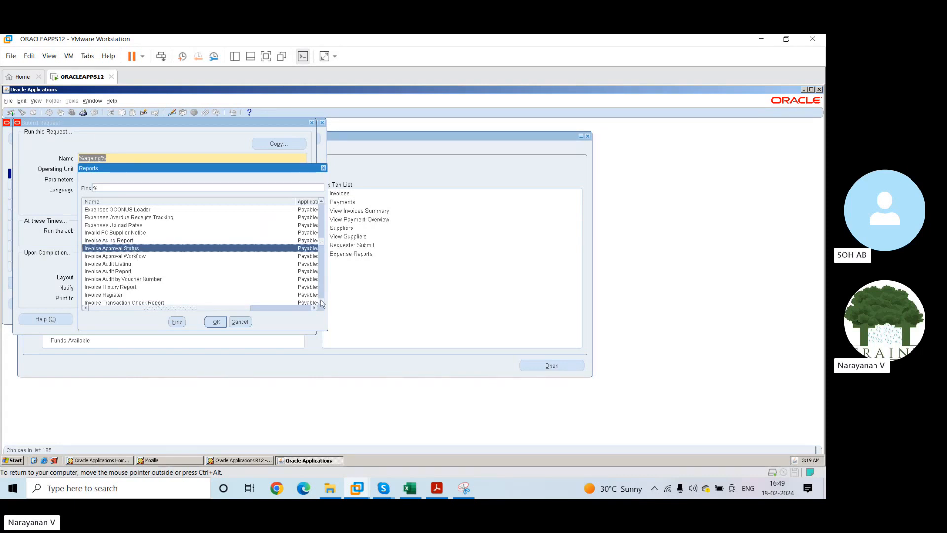
scroll(320, 300, down, 4)
scroll(321, 300, down, 10)
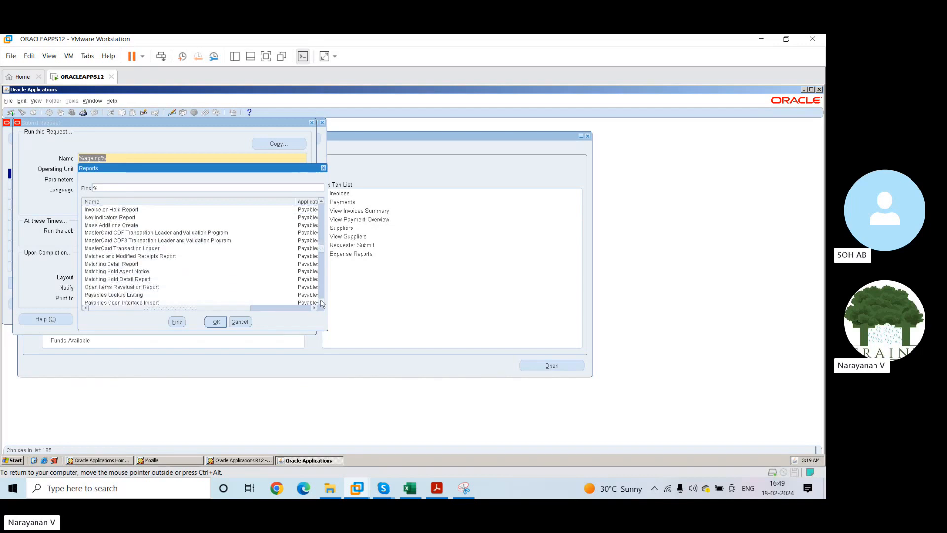
scroll(321, 302, down, 6)
scroll(321, 303, down, 3)
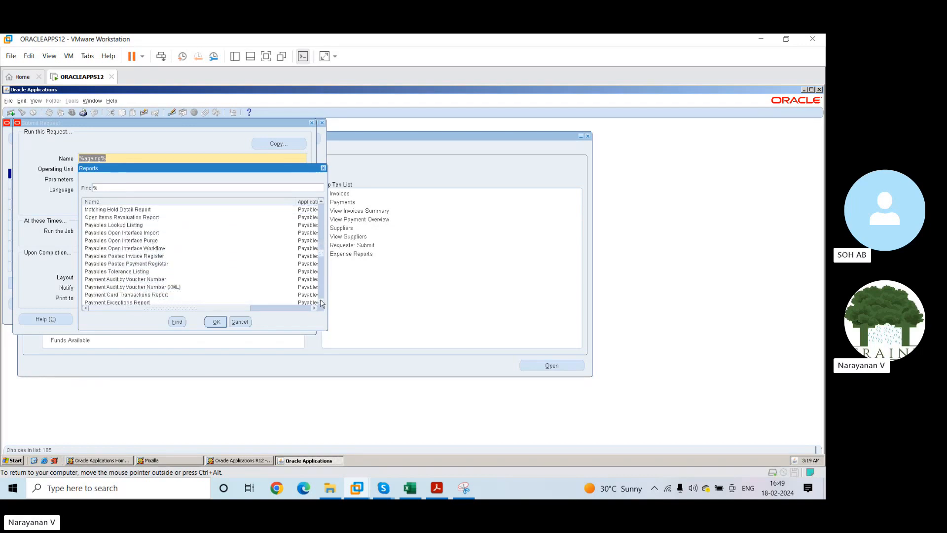
scroll(320, 302, down, 7)
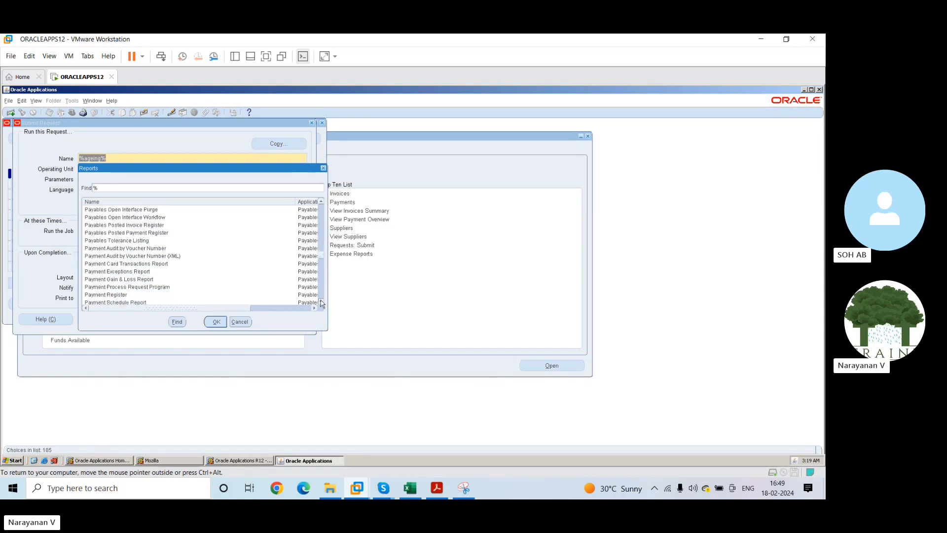
scroll(320, 303, down, 8)
scroll(321, 302, down, 10)
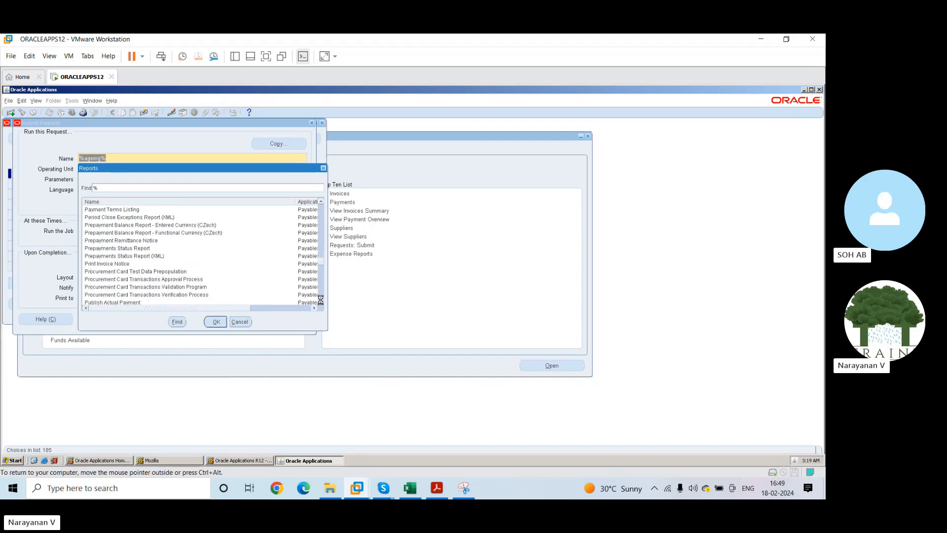
scroll(321, 302, down, 9)
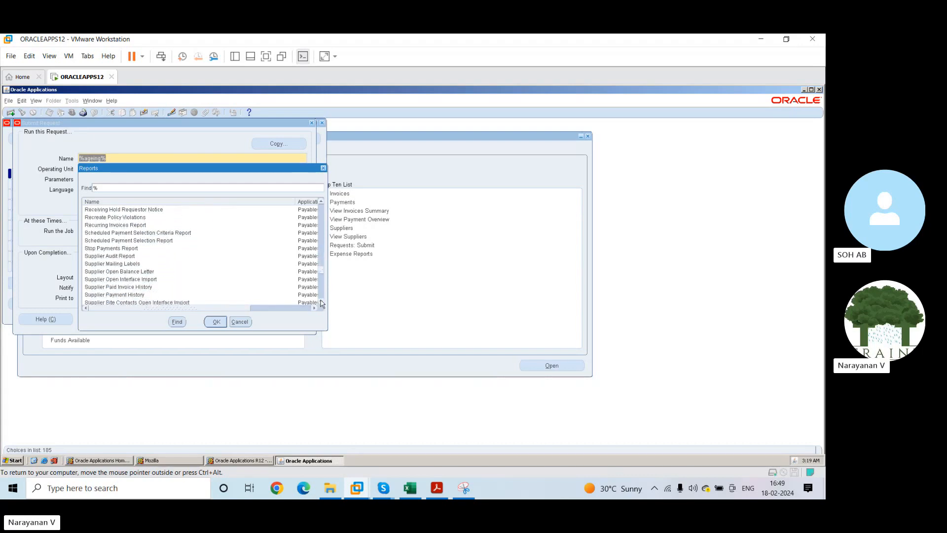
scroll(321, 302, down, 5)
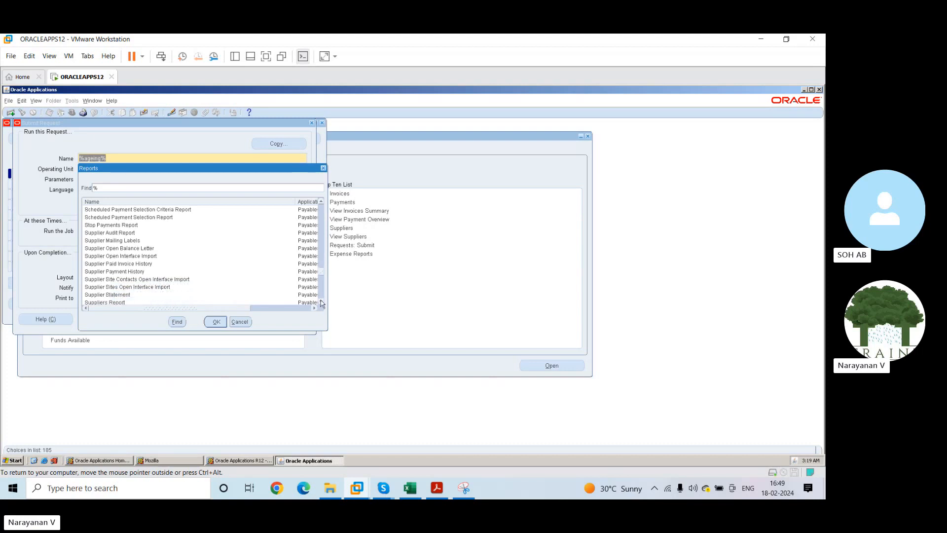
scroll(321, 303, down, 2)
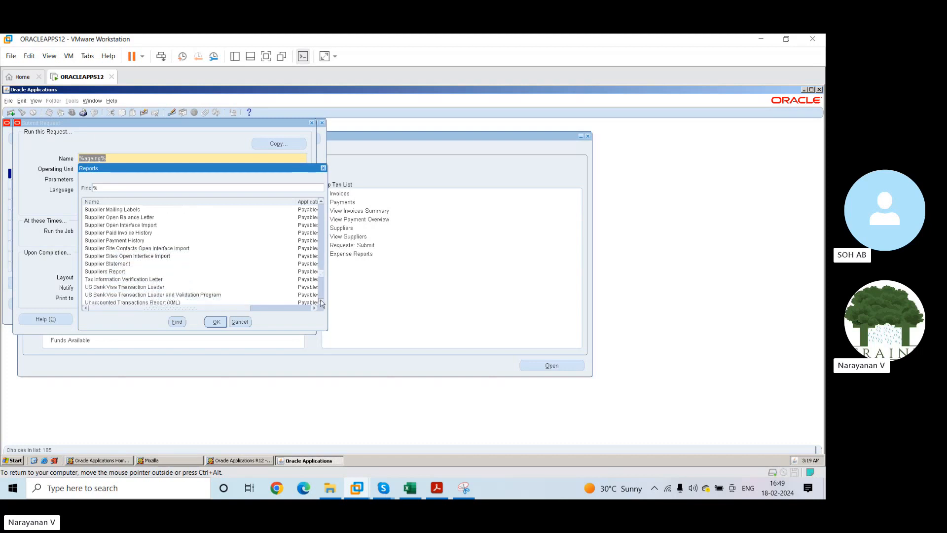
click(115, 267)
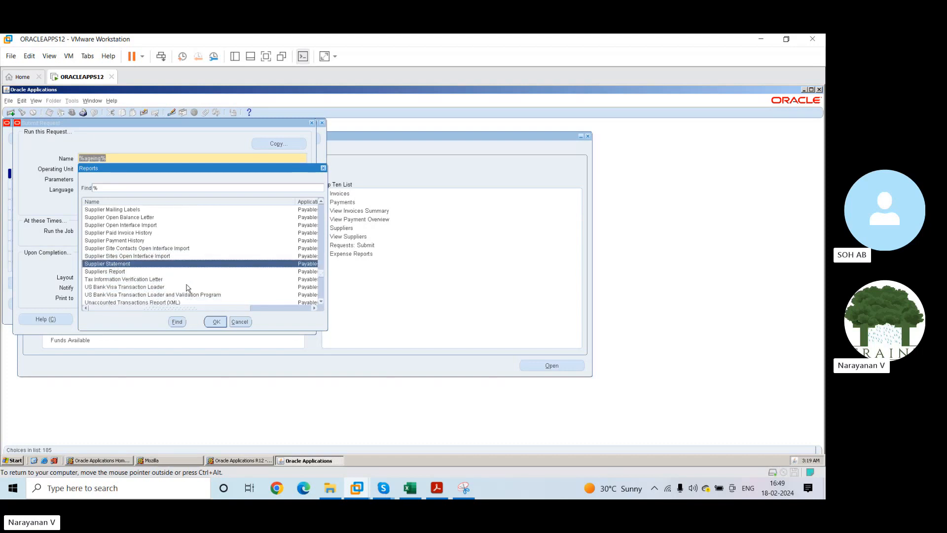
click(117, 272)
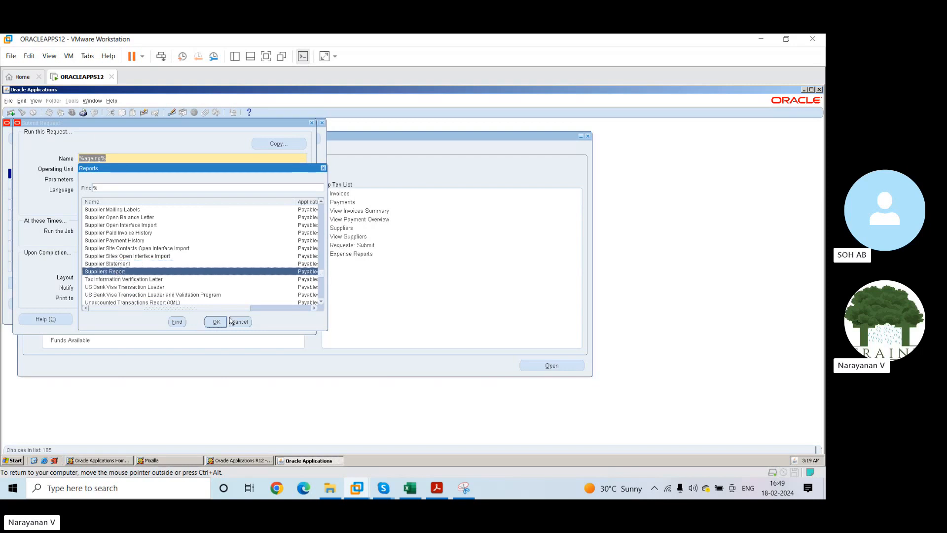
Examine the withholding tax and subledger reports in the list, highlighting Account Analysis Report and Subledger Accounting Balances Update
scroll(322, 301, down, 3)
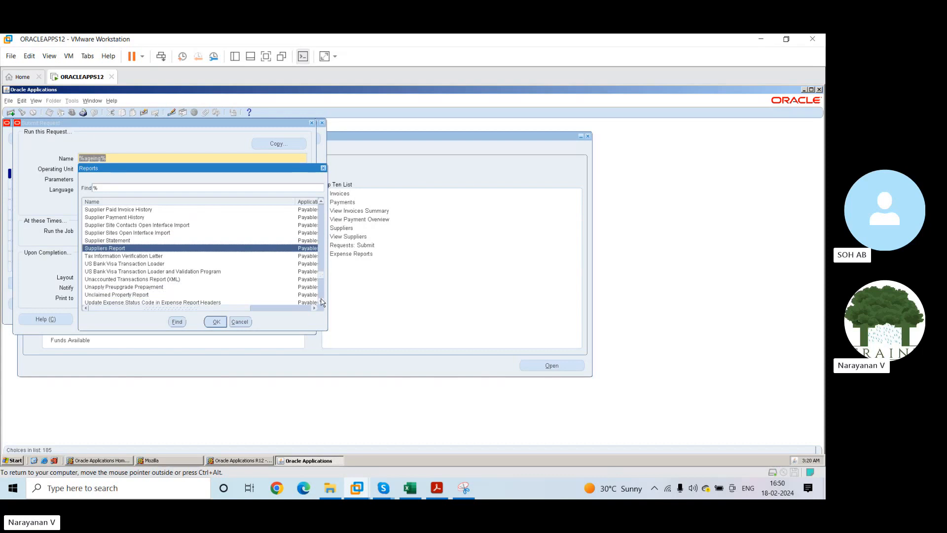
scroll(322, 302, down, 9)
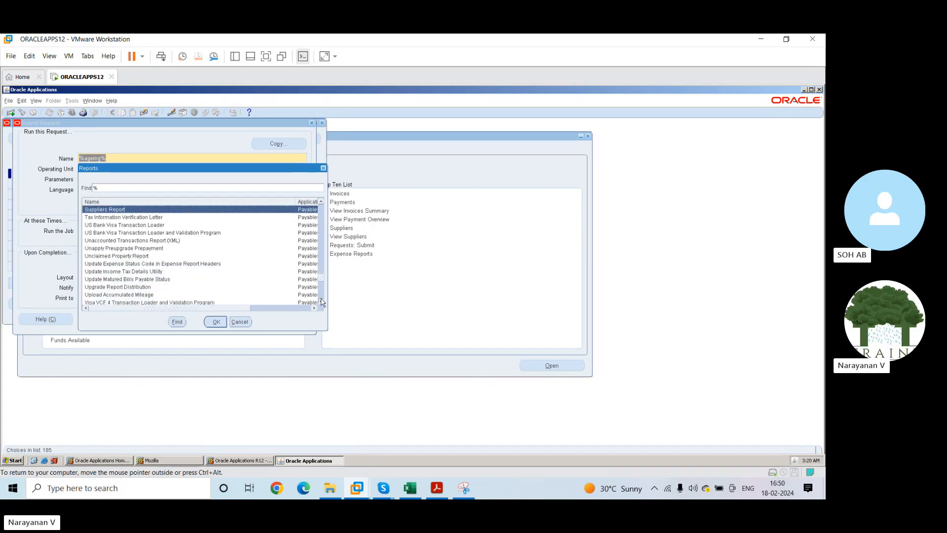
scroll(322, 302, down, 11)
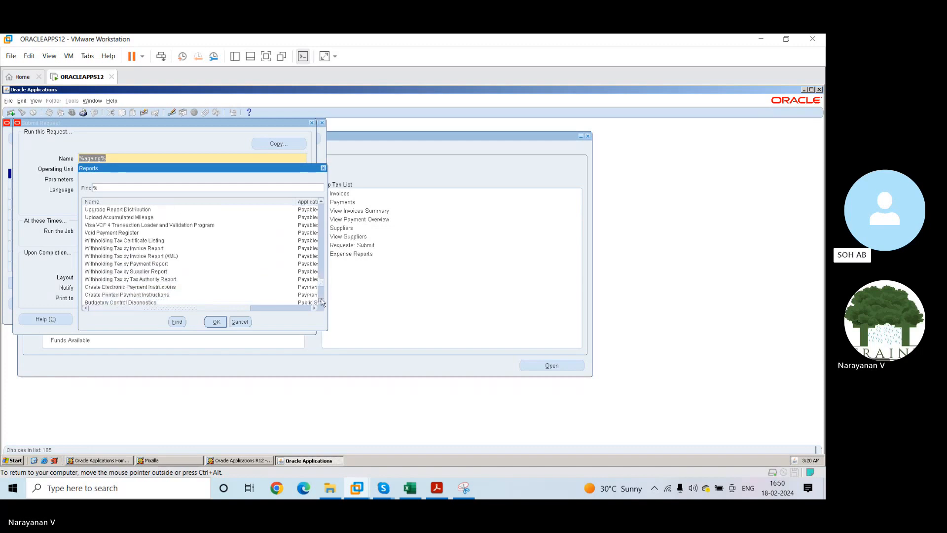
scroll(322, 302, down, 4)
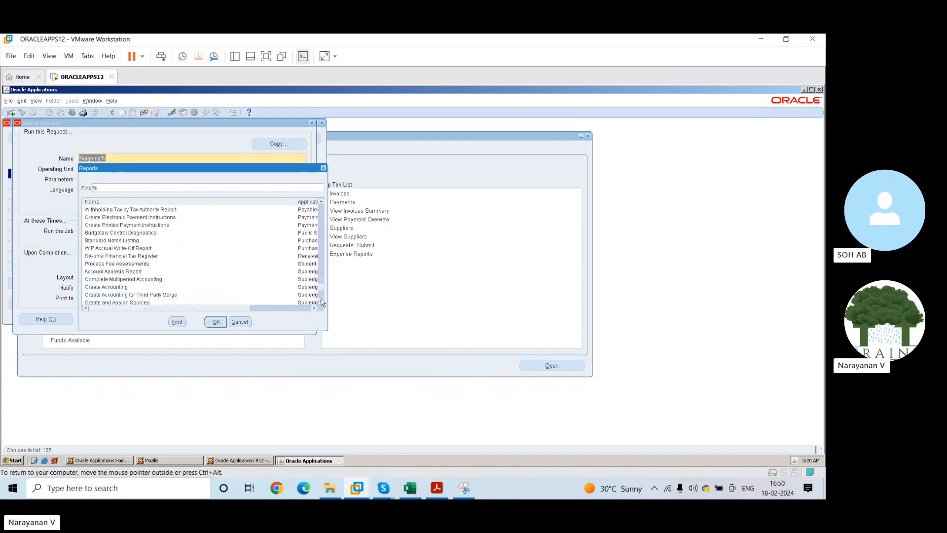
click(133, 272)
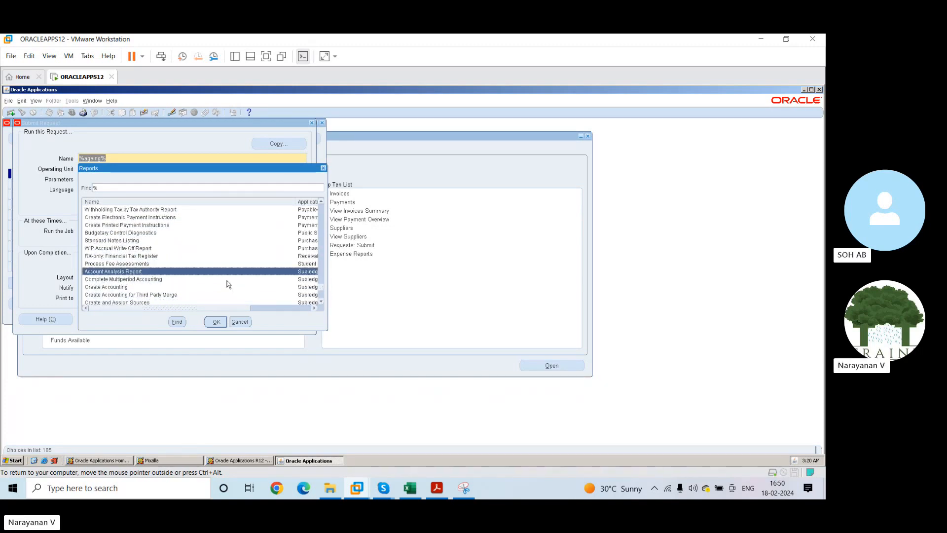
scroll(320, 306, down, 6)
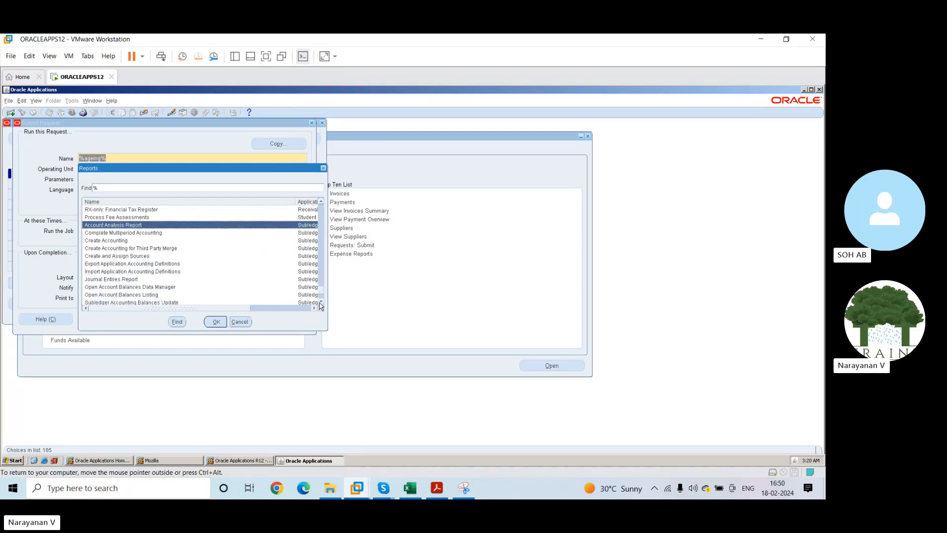
scroll(321, 304, down, 2)
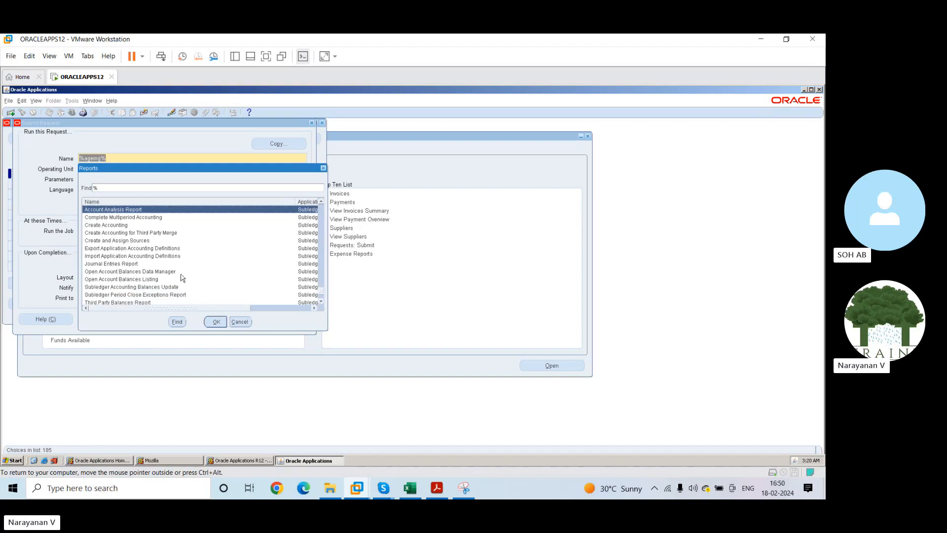
click(149, 287)
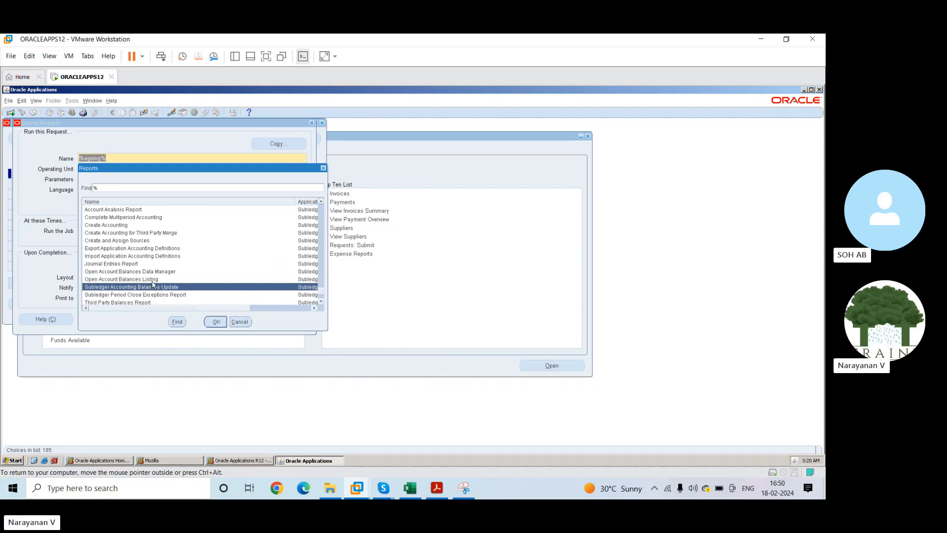
Choose Open Account Balances Listing from the report list as the request to run
scroll(321, 304, down, 2)
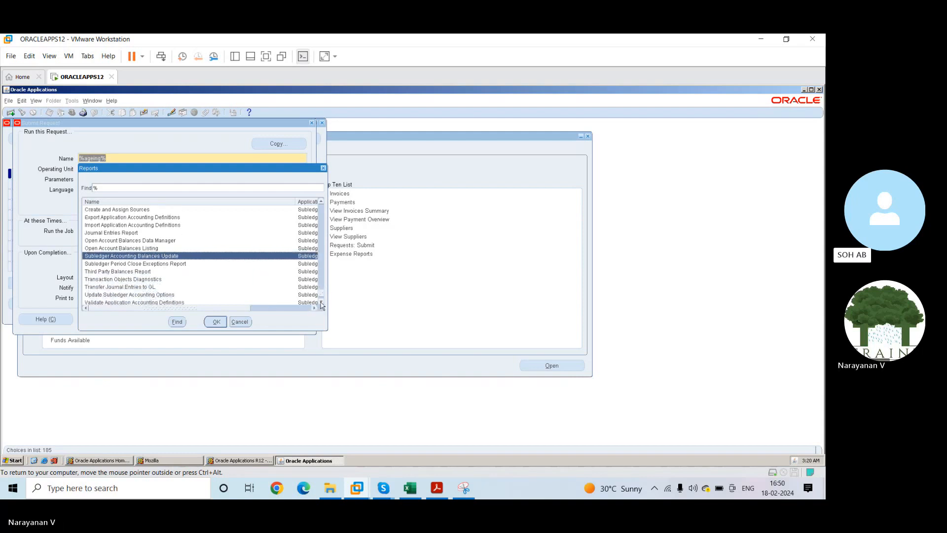
click(321, 304)
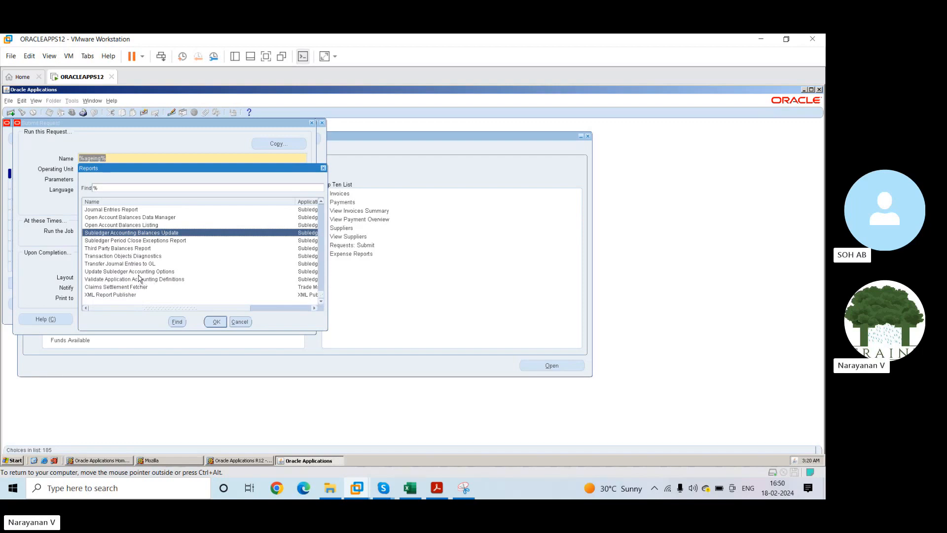
click(126, 227)
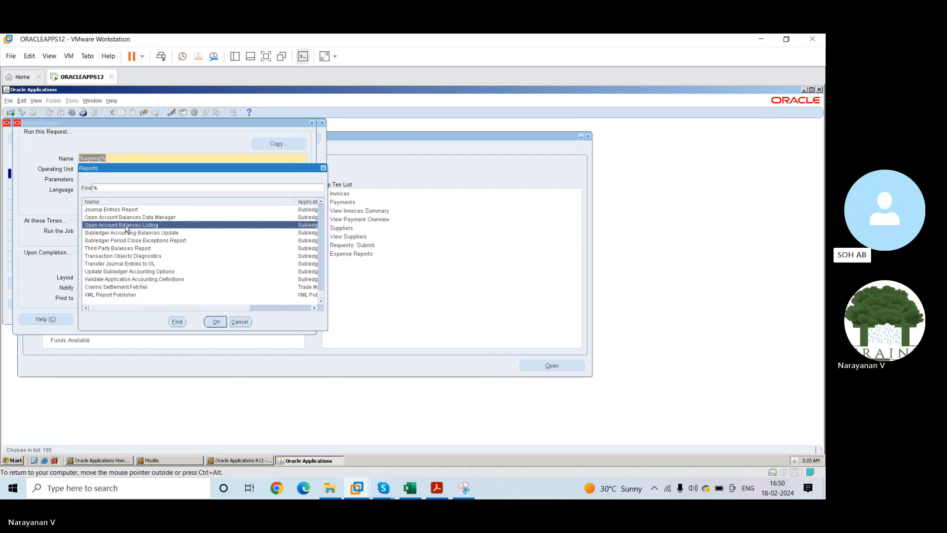
click(217, 321)
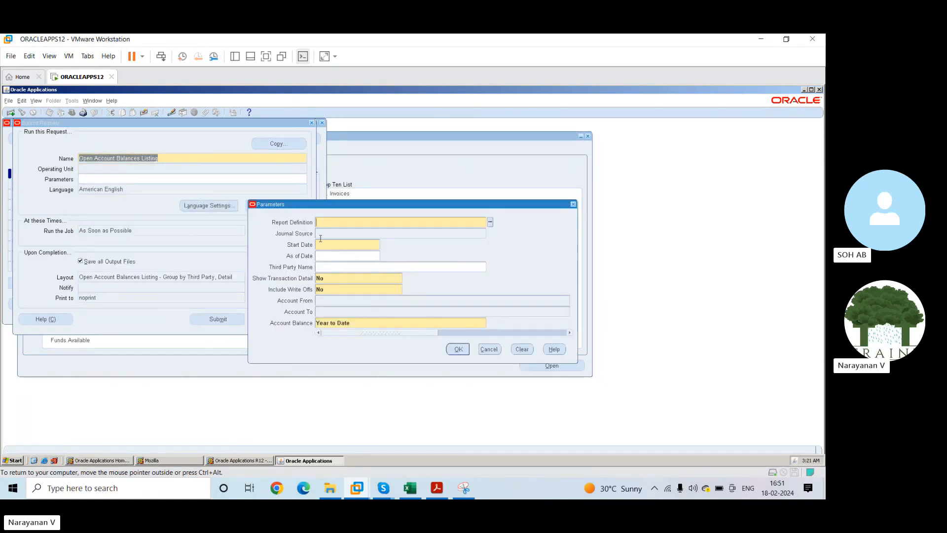
Set the report definition parameter to Liabilities Payables, Vision Operations (USA)
click(491, 223)
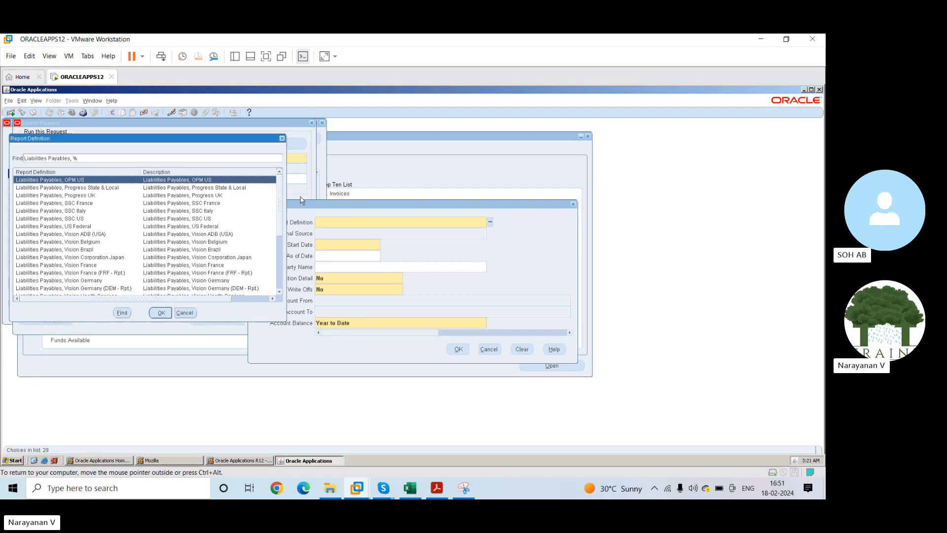
click(79, 257)
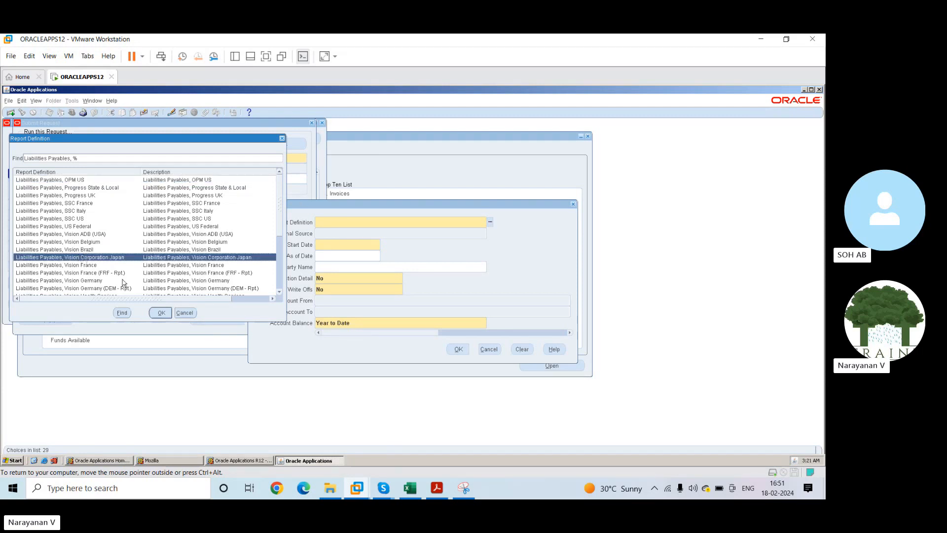
key(Down)
key(Down)
key(Down)
key(Down)
key(Down)
key(Down)
key(Down)
key(Down)
key(Down)
key(Down)
key(Down)
key(Down)
key(Down)
key(Down)
key(Down)
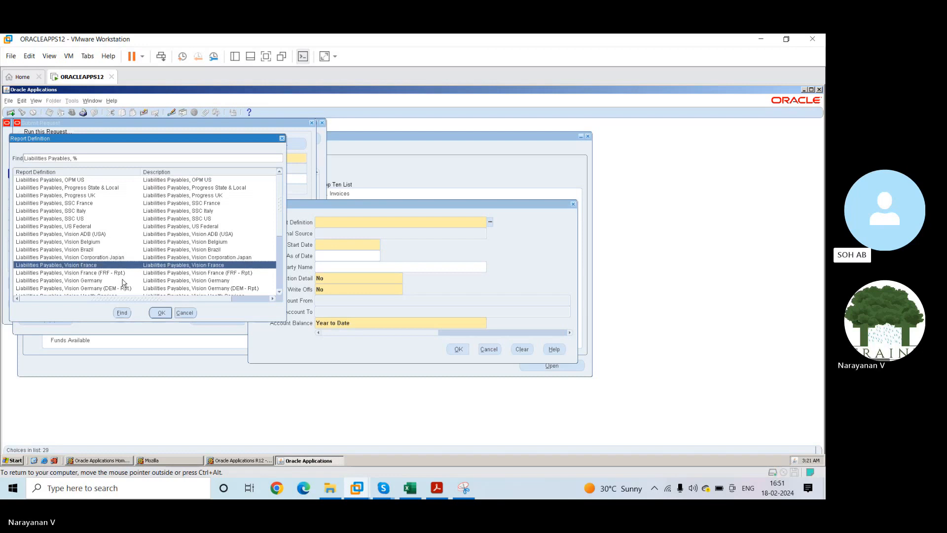
key(Down)
key(Down)
key(Down)
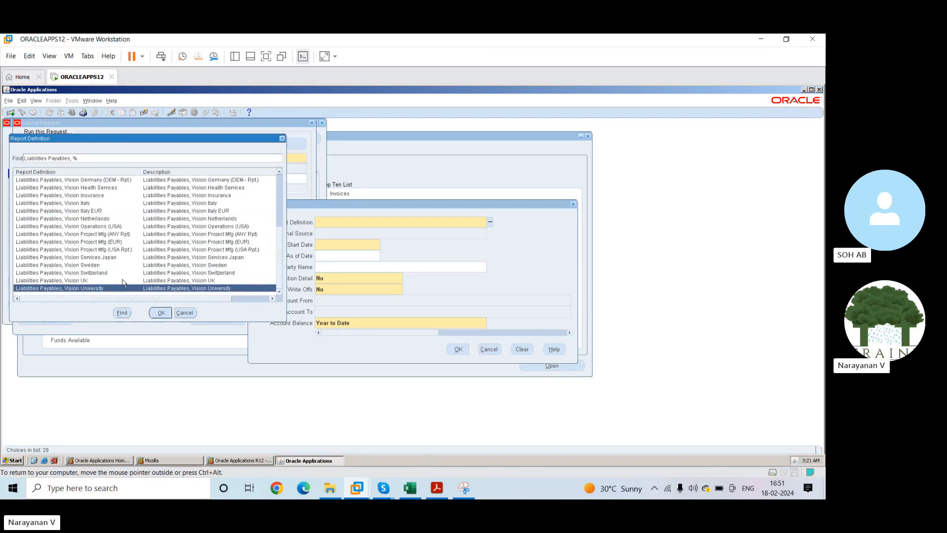
key(Up)
key(Up)
key(Up)
key(Up)
key(Up)
key(Up)
key(Up)
key(Up)
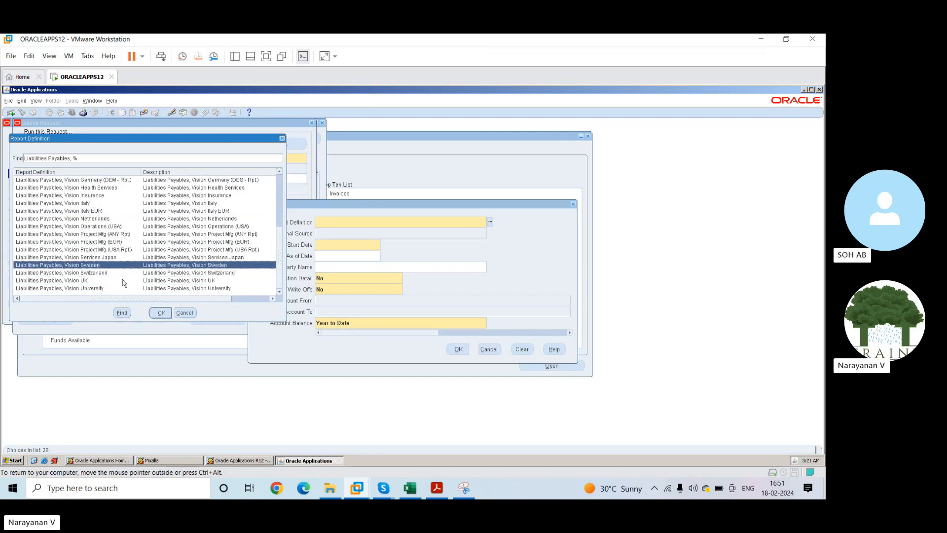
key(Escape)
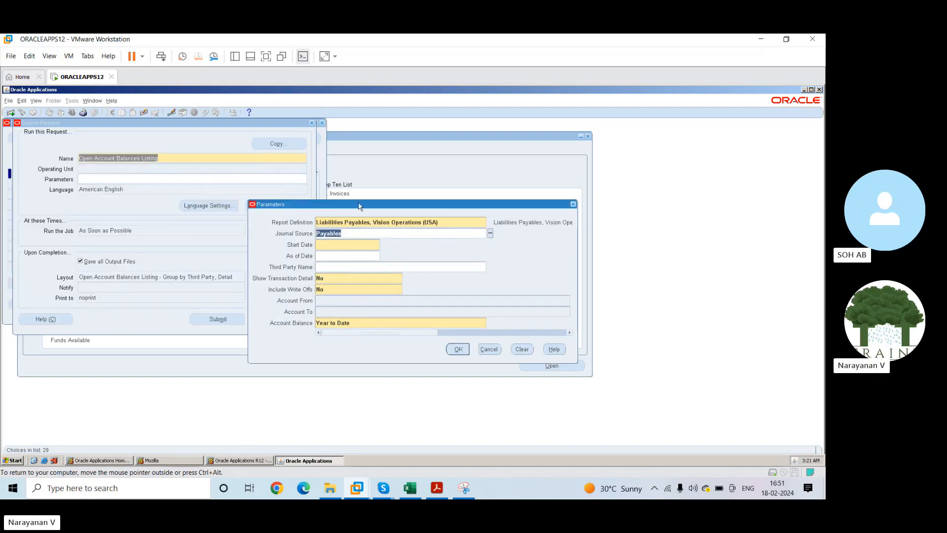
Set the start date to 01-FEB-2023 and the as-of date to 28-FEB-2023, and accept the report parameters
click(344, 245)
text(1-feb-2023)
key(Tab)
text(28-feb)
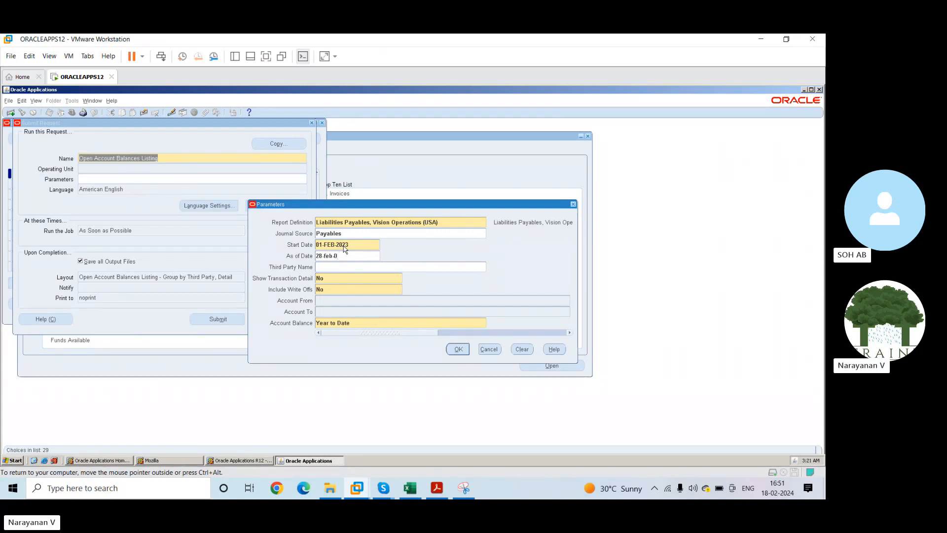
text(-2023)
key(Tab)
click(457, 349)
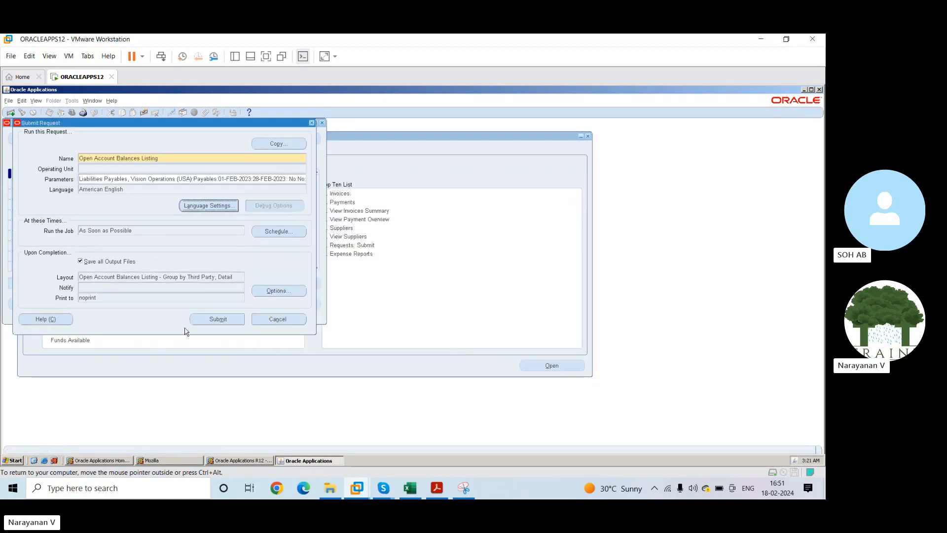
Submit the Open Account Balances Listing request without adding another, and list all my requests
click(218, 319)
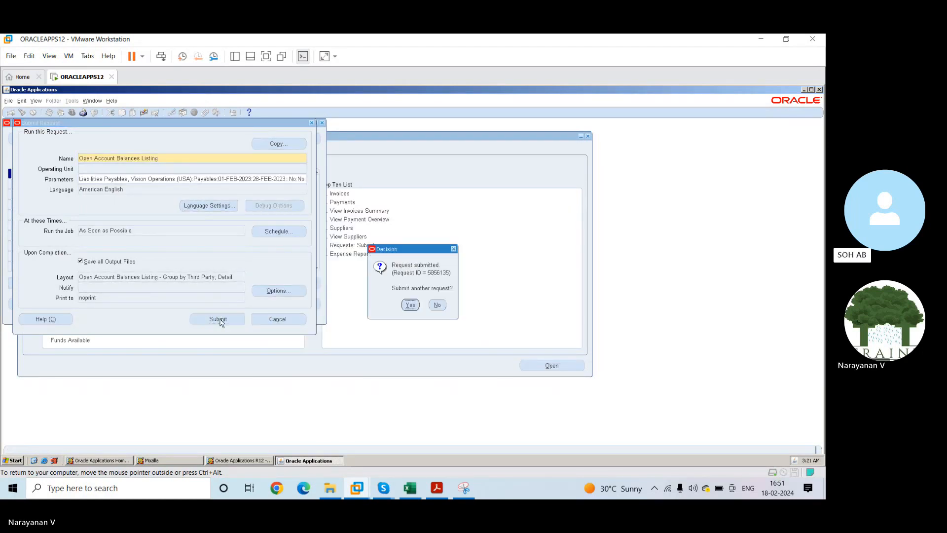
click(433, 306)
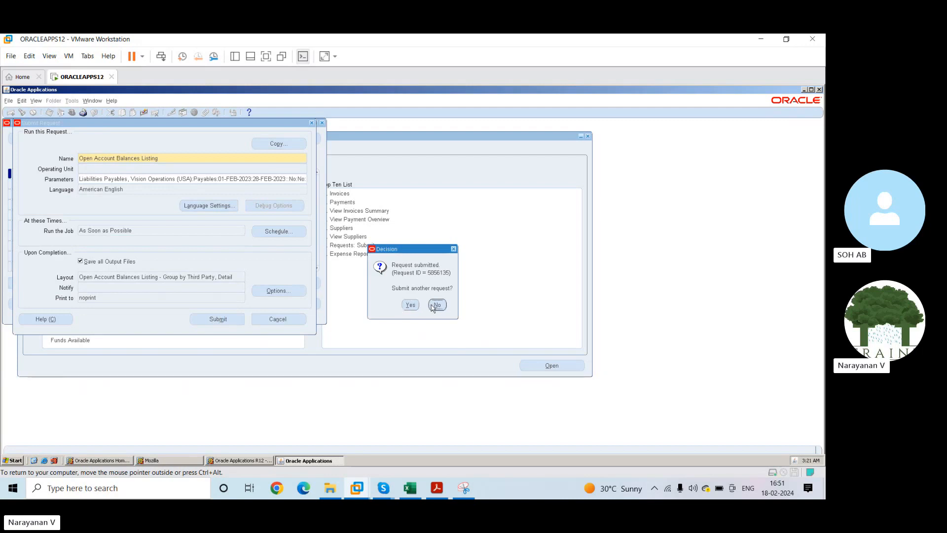
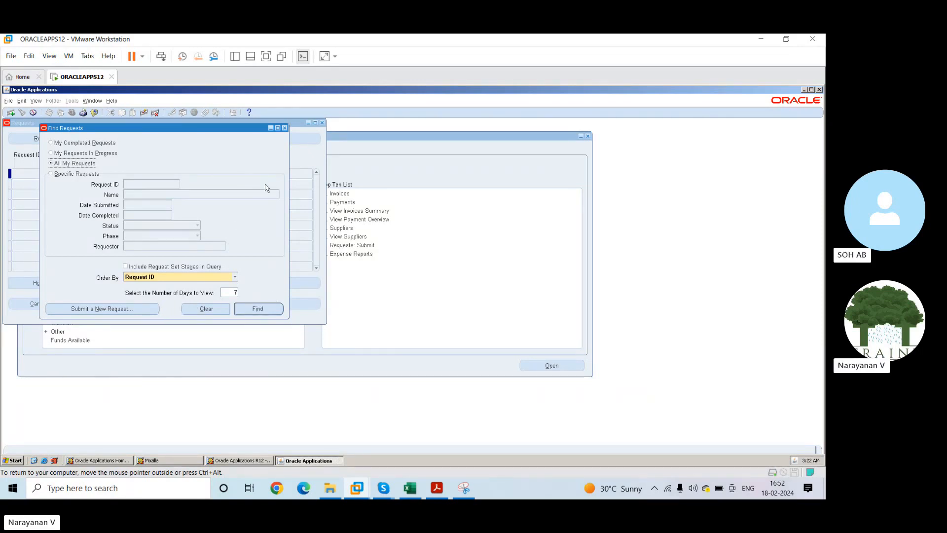
click(257, 309)
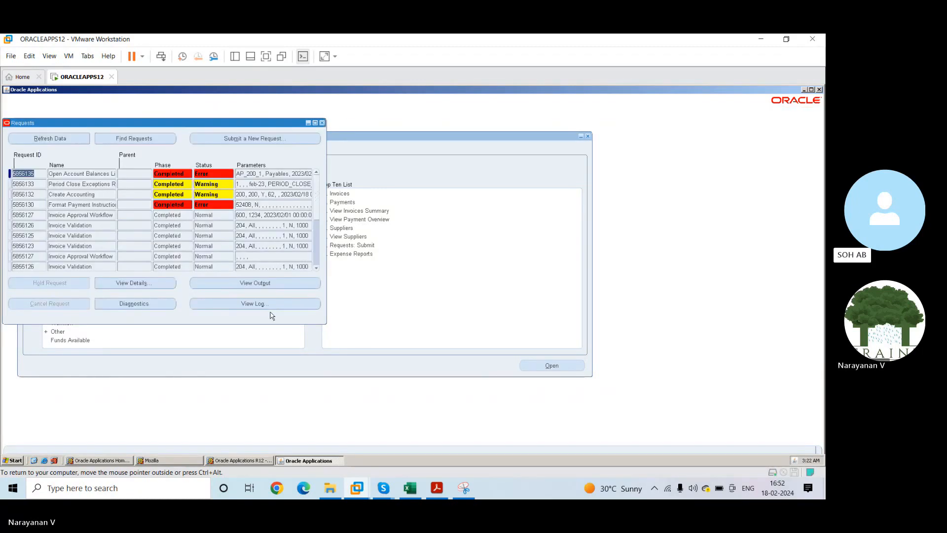
Refresh the request list and view the output of the Open Account Balances Listing request
click(77, 140)
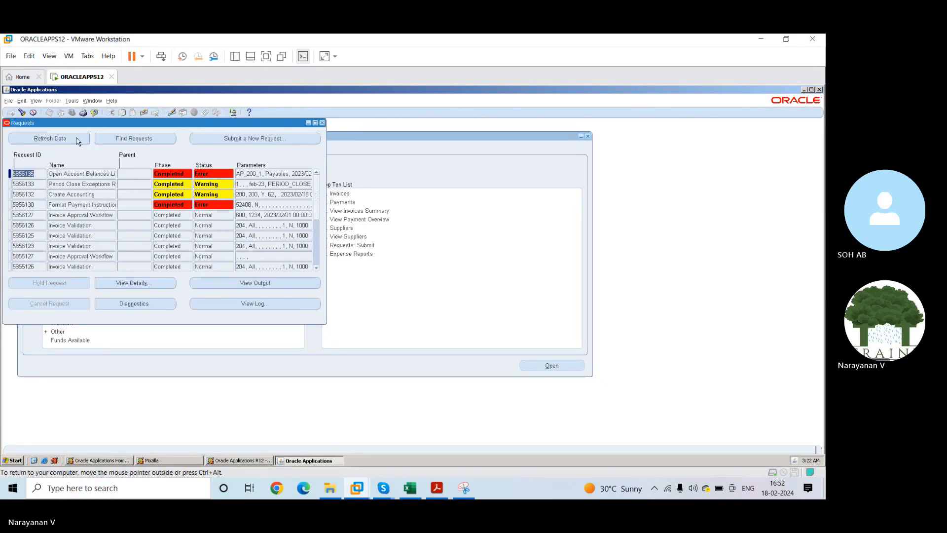
click(247, 284)
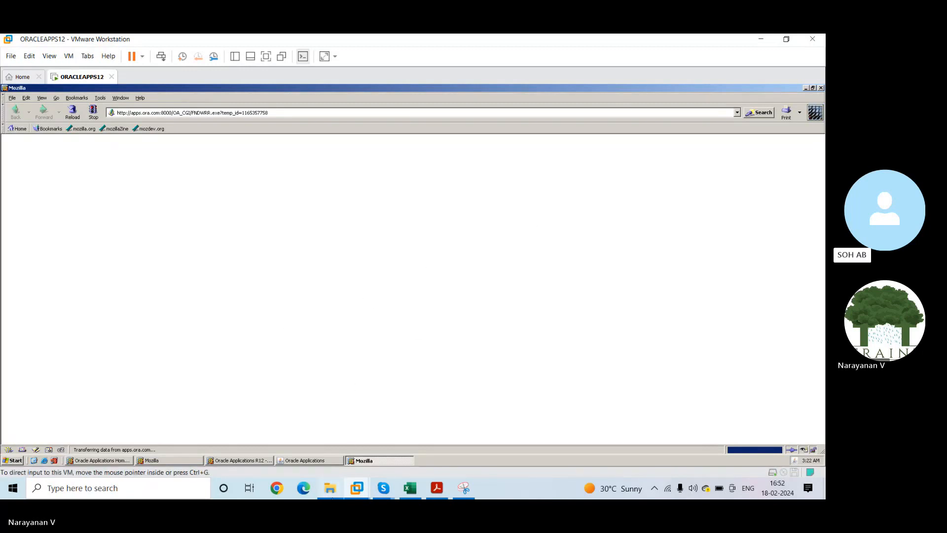
Switch to File Explorer and look through the files in the Documents folder
click(331, 495)
click(167, 118)
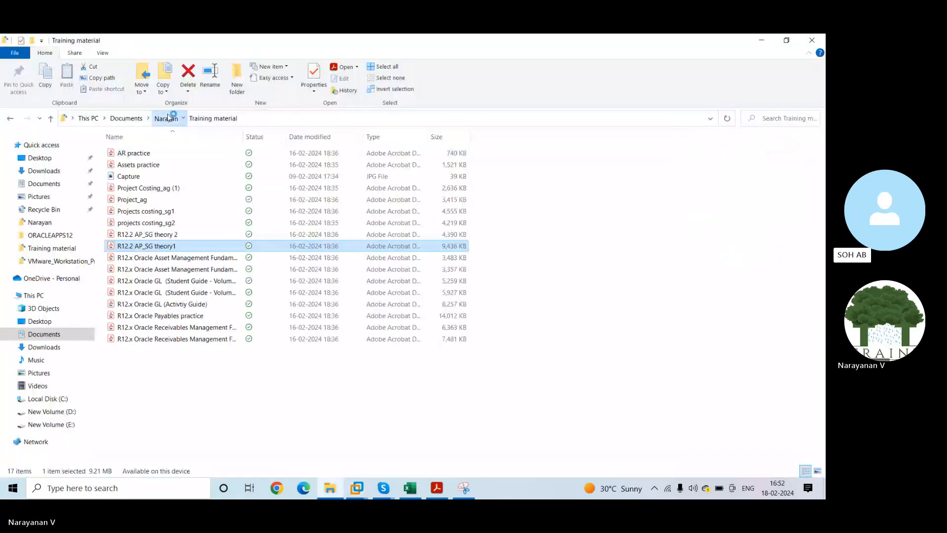
click(117, 118)
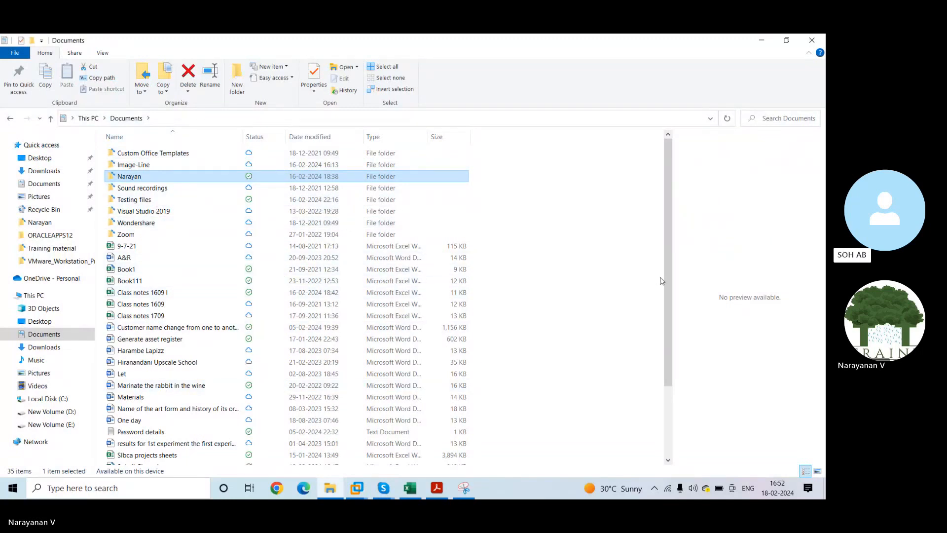
drag(667, 280, 674, 179)
click(759, 43)
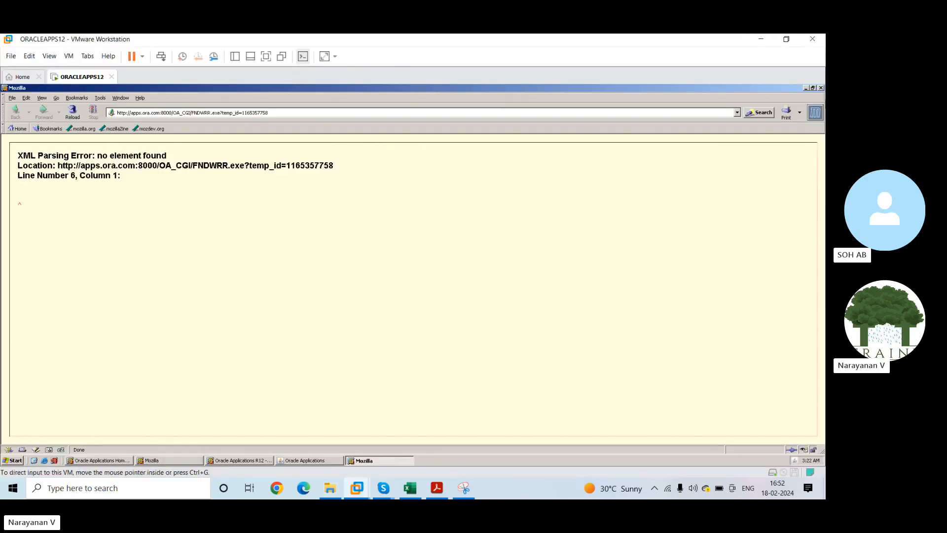
Close the report output and the Requests window, and add a new sheet to the Sohail GL session workbook in Excel
click(821, 87)
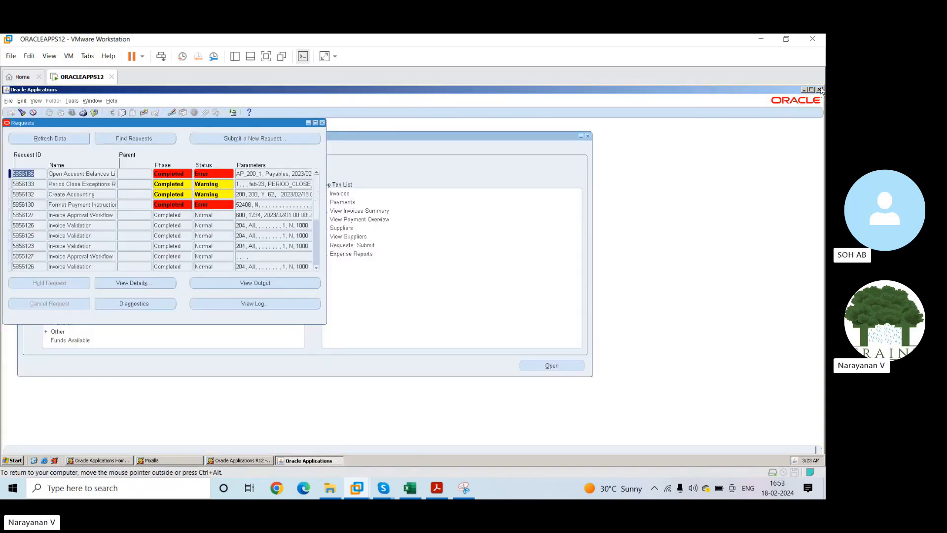
click(322, 122)
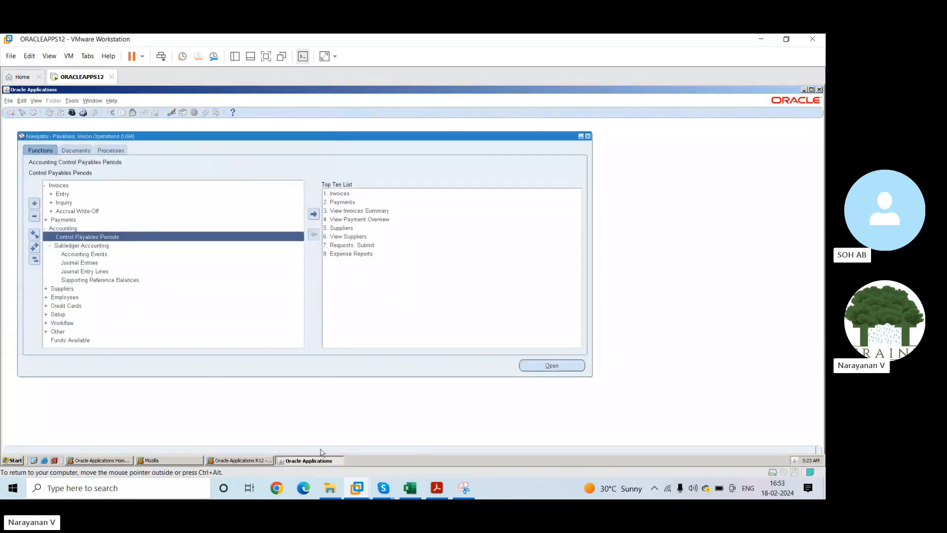
click(410, 488)
click(513, 356)
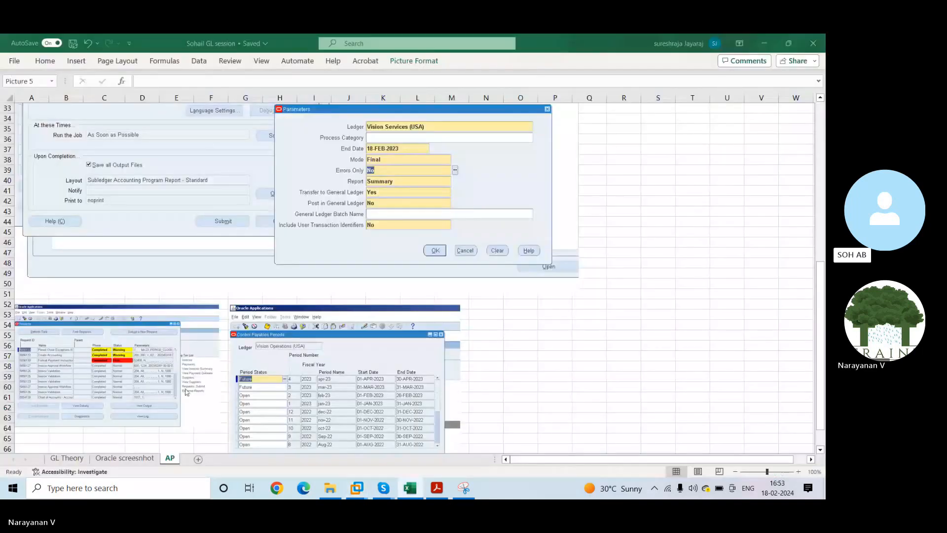
click(198, 459)
Enter 1.2M USD in cell C5 of the new sheet
click(84, 146)
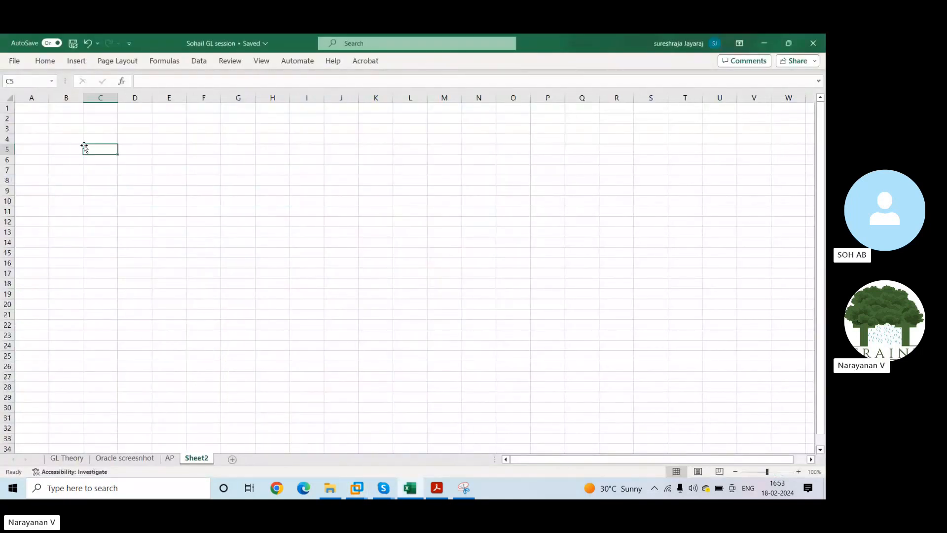
text(1)
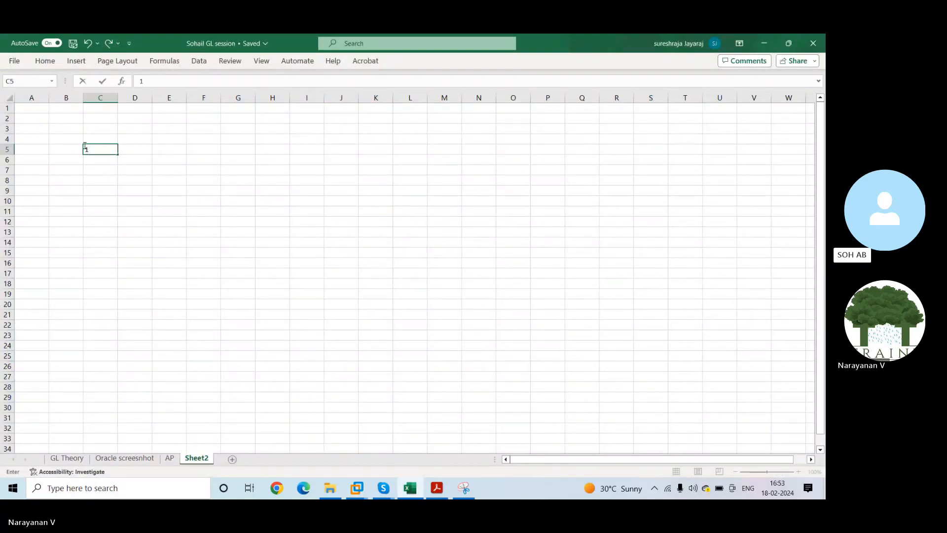
text(.2M USD)
key(Return)
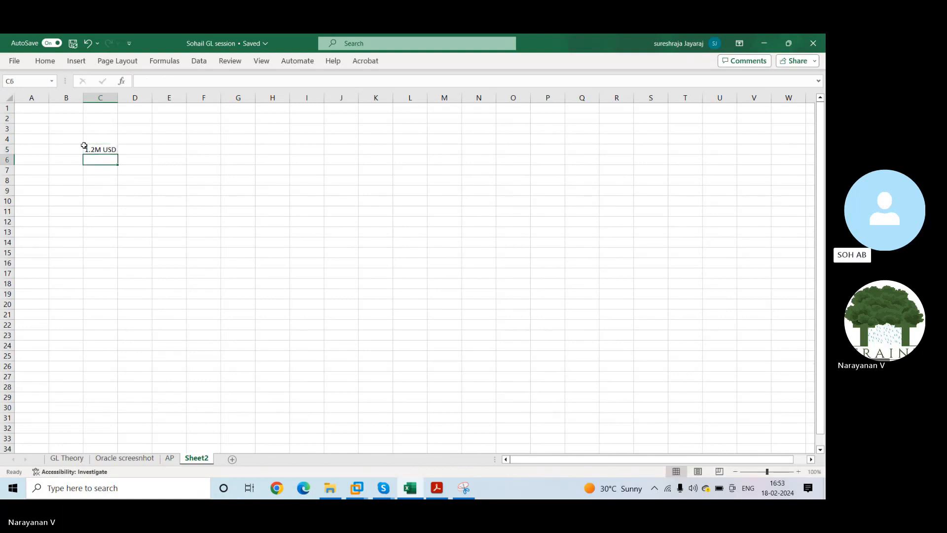
key(Return)
Enter the placeholder names cdhsjc, ass, ndbasjbdv, sjchjv and sjkcbjsa in cells C7 to C11
text(cdhsjc)
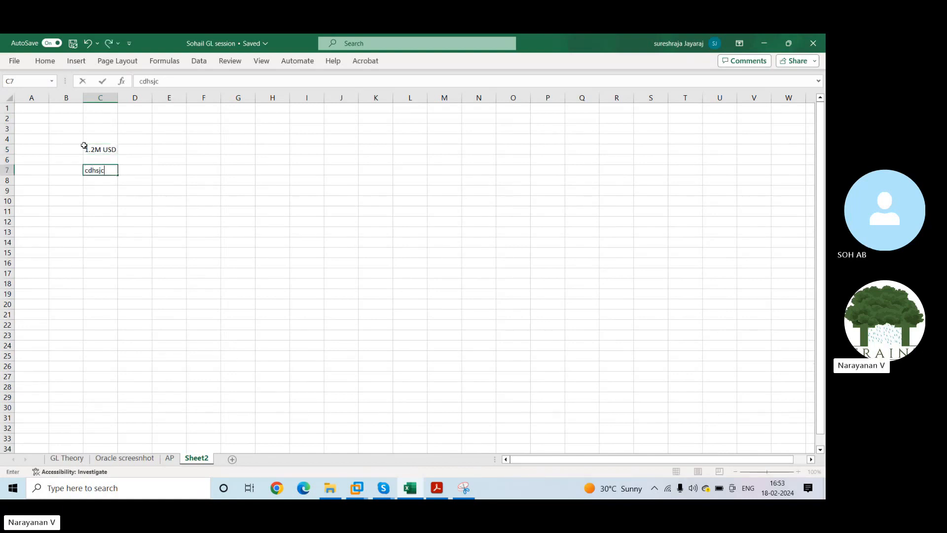
key(Return)
text(ass)
key(Return)
text(ndbasjbdv)
key(Return)
text(sjchjv)
key(Return)
text(sjkcbjsa)
key(Tab)
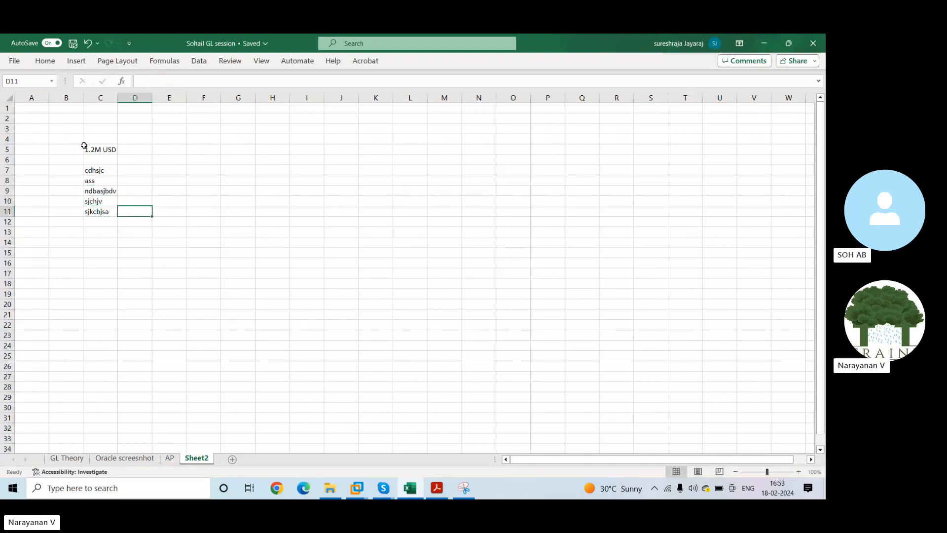
Enter the amounts 0.5, 0.3, 0.2, 0.1 and 0.1 beside the placeholder names in D7 to D11
key(Up)
key(Up)
key(Up)
key(Up)
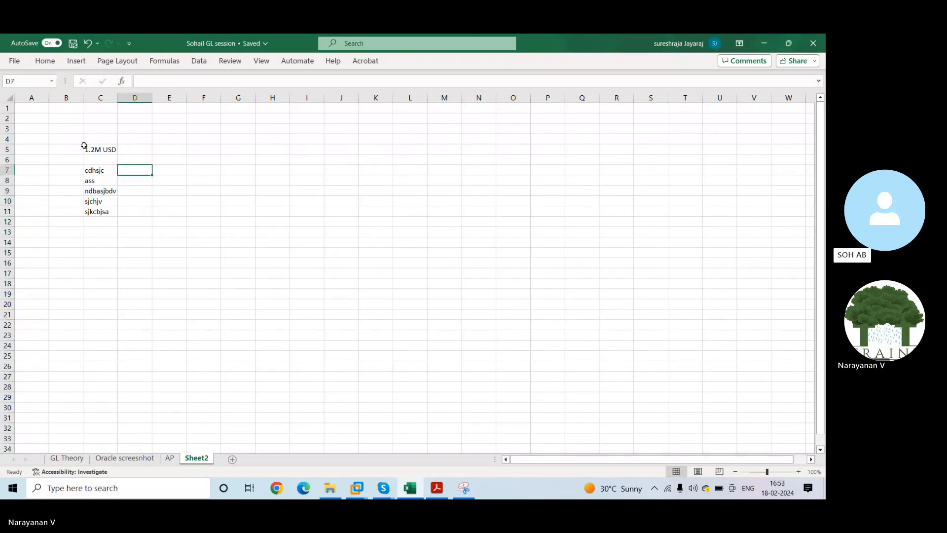
text(.5)
key(Return)
text(.3)
key(Return)
key(Return)
text(.2)
key(Return)
text(.1)
key(Return)
text(.)
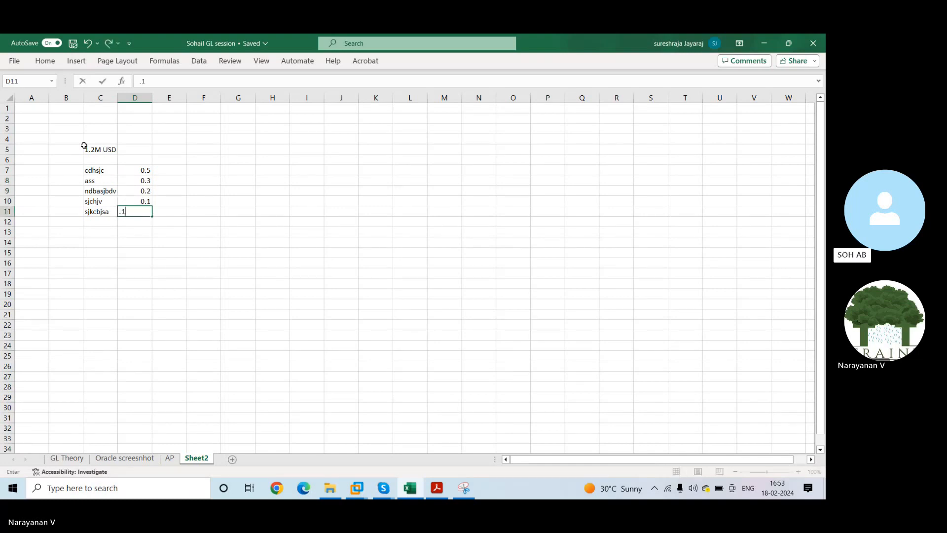
text(1)
key(Return)
Sum D7:D11 in cell D12 and put the label Total beside it in C12
text(1.2)
key(Return)
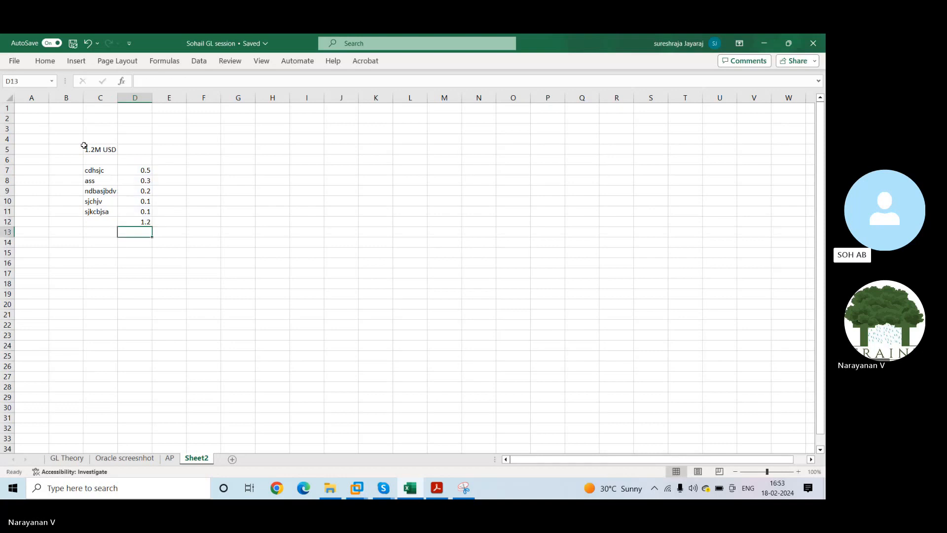
key(Left)
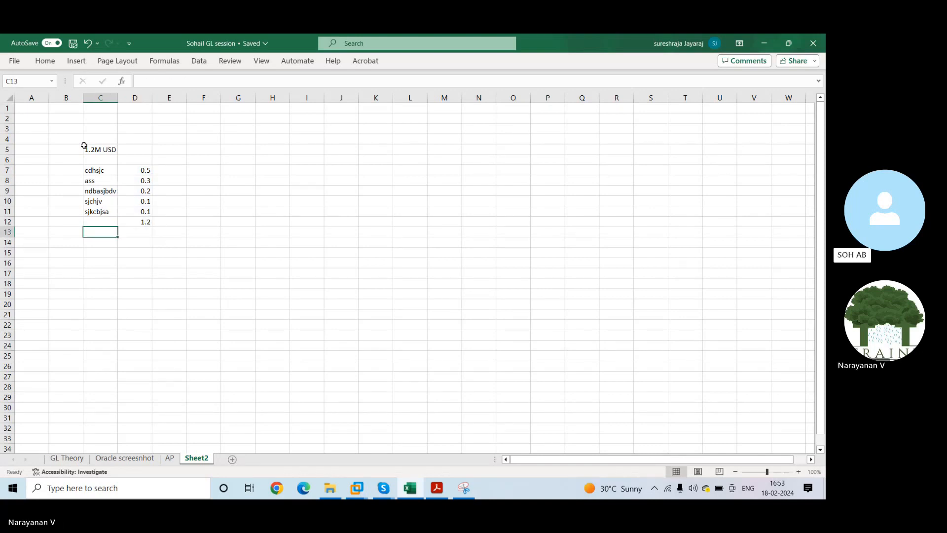
text(Total)
key(Right)
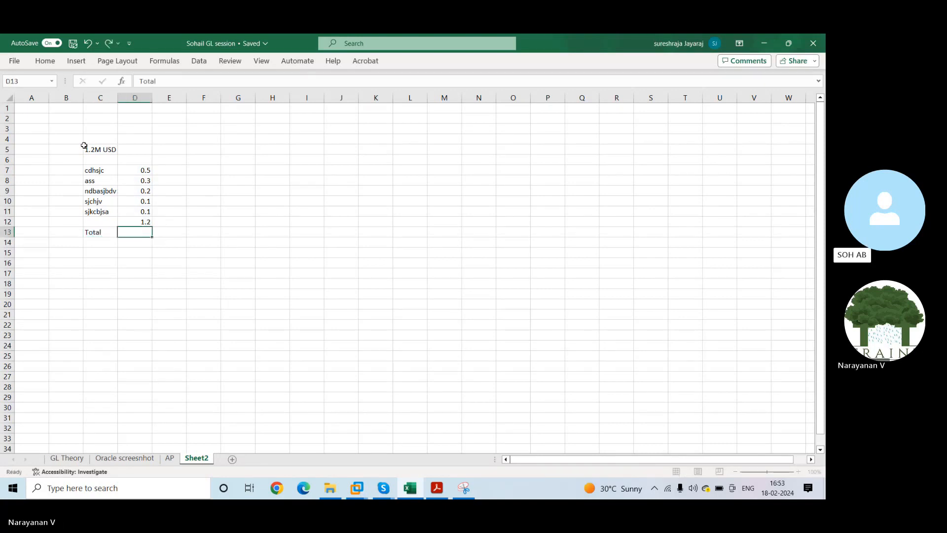
key(Left)
key(ctrl+x)
key(Up)
key(ctrl+v)
Copy 1.2M USD from C5 to D5 and replace the text in C5 with GL TB
ctrl+click(84, 145)
key(shift+Right)
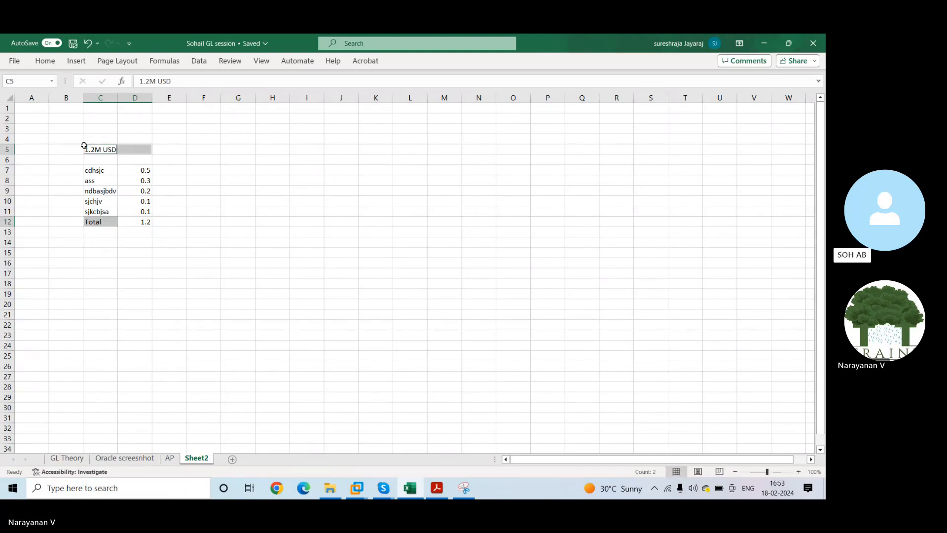
click(84, 145)
key(ctrl+c)
key(Right)
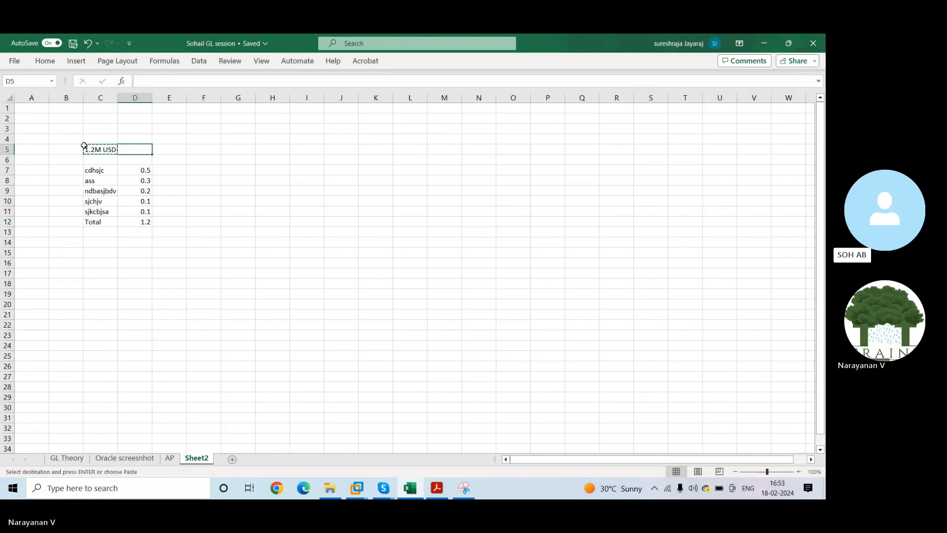
key(Return)
click(83, 145)
text(GL TB)
key(Right)
Enter Liability in B5 and the period FEB-23 in B4
key(Left)
key(Left)
text(L)
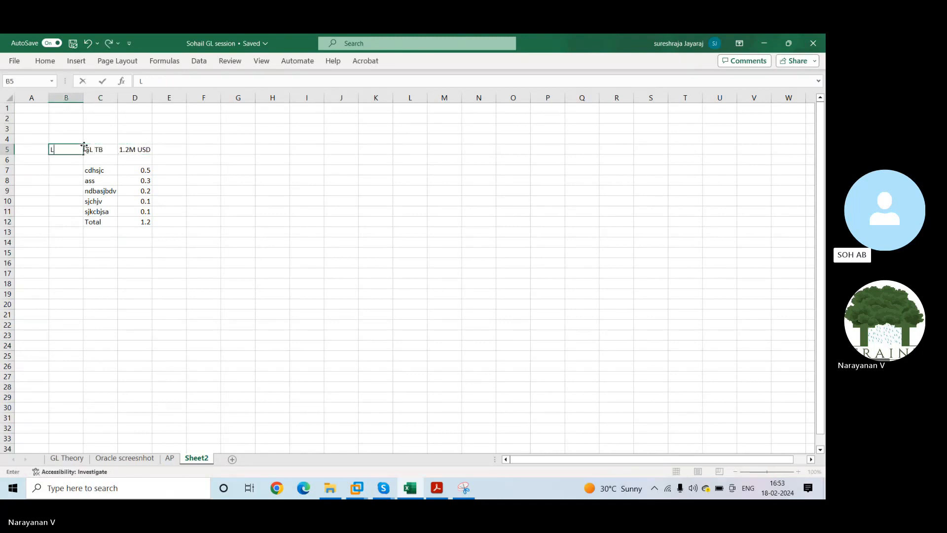
text(iability)
key(Right)
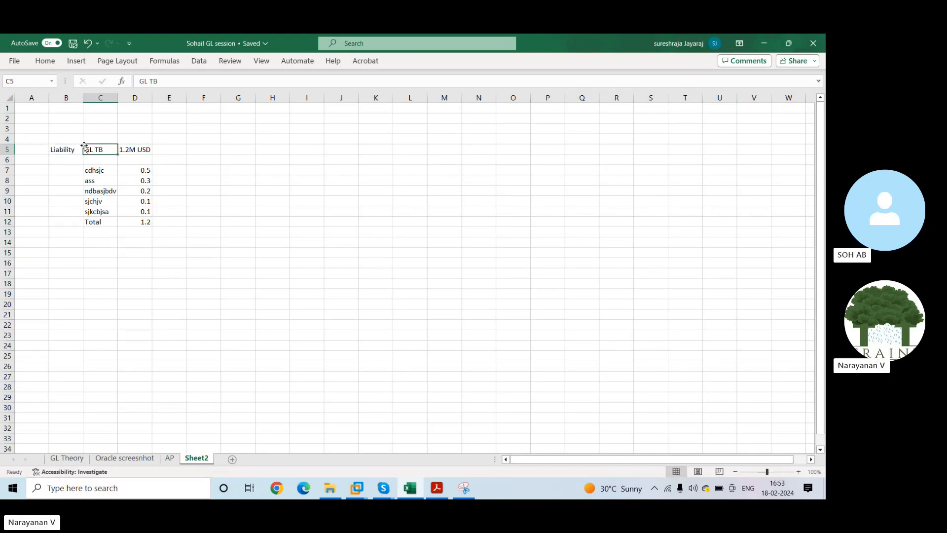
key(Left)
key(Up)
text(FEB-23)
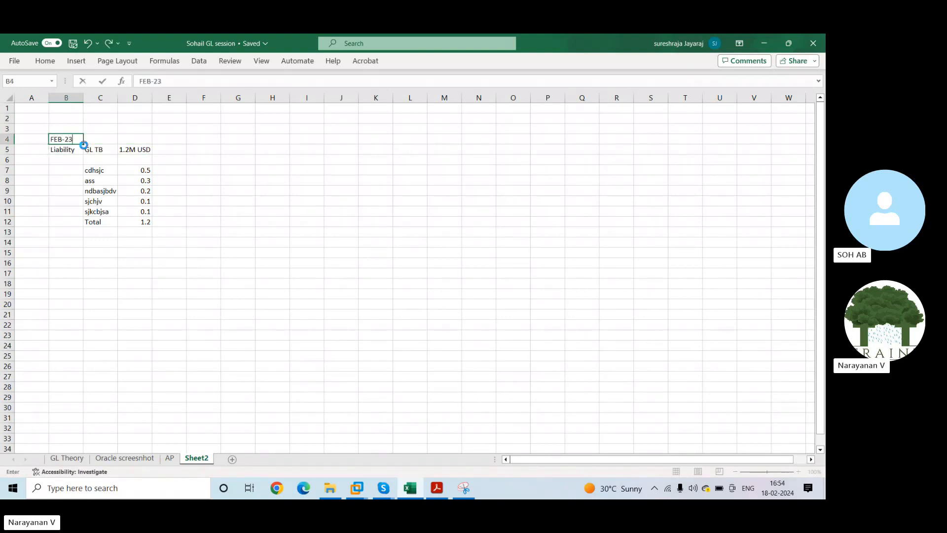
key(Right)
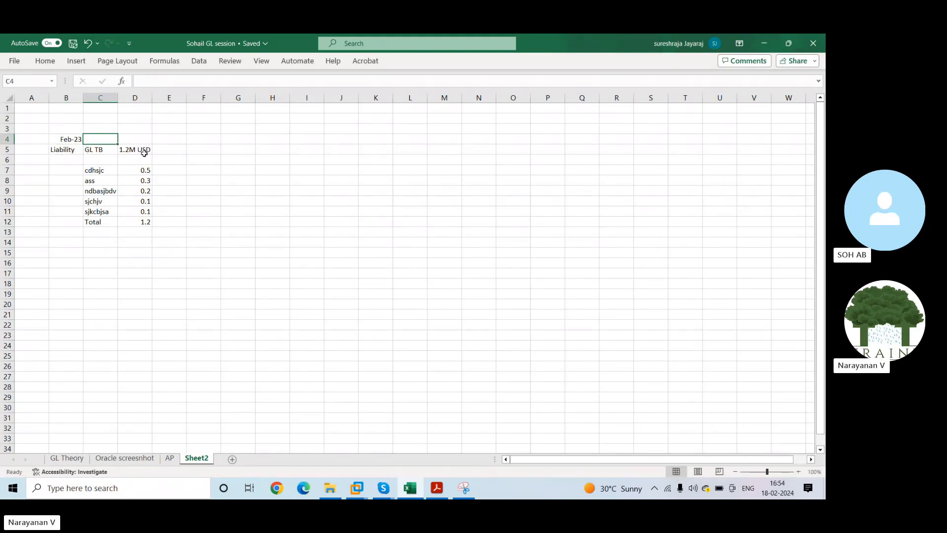
Compare the GL TB liability balance in D5 with the listed names, their amounts and the total in D12
drag(60, 149, 160, 167)
key(Right)
key(Right)
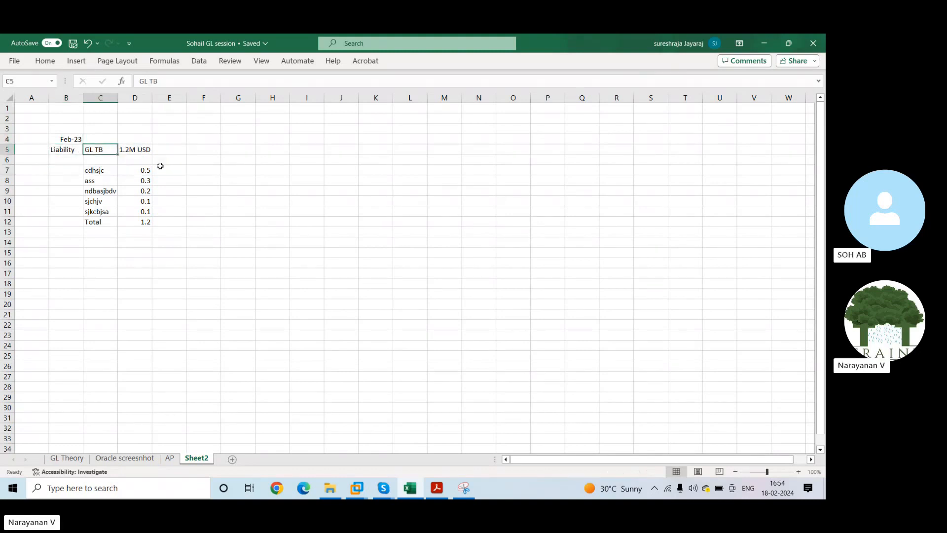
key(Down)
key(Down)
key(Left)
key(Down)
key(Down)
key(Down)
key(Down)
key(Down)
key(Up)
key(Up)
key(Up)
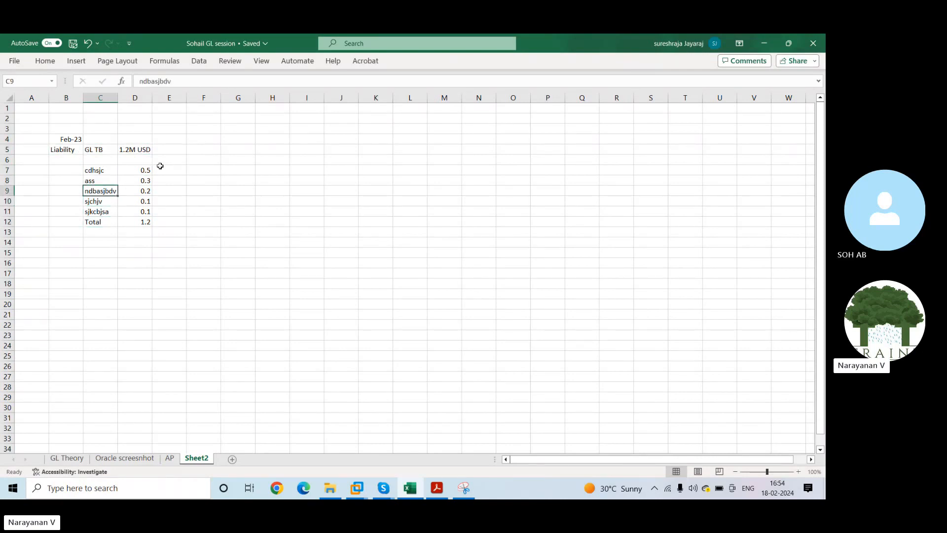
key(Up)
key(Up)
key(shift+Down)
key(shift+Down)
key(shift+Down)
key(shift+Down)
key(Right)
key(shift+Down)
key(shift+Down)
key(shift+Down)
key(shift+Down)
key(shift+Down)
key(Up)
key(Down)
key(Down)
key(Down)
key(Down)
key(Down)
key(Down)
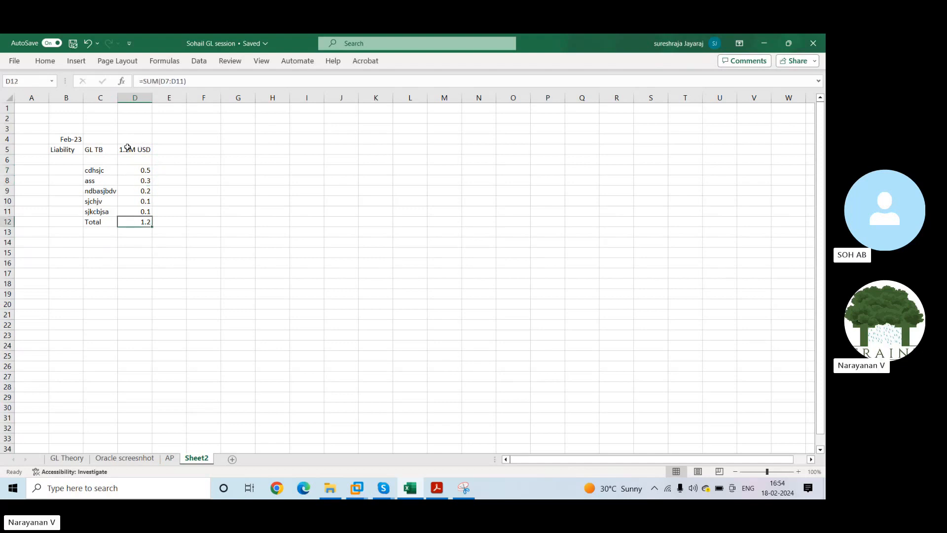
ctrl+click(145, 149)
Enter the unit M USD in E12 beside the total
click(166, 218)
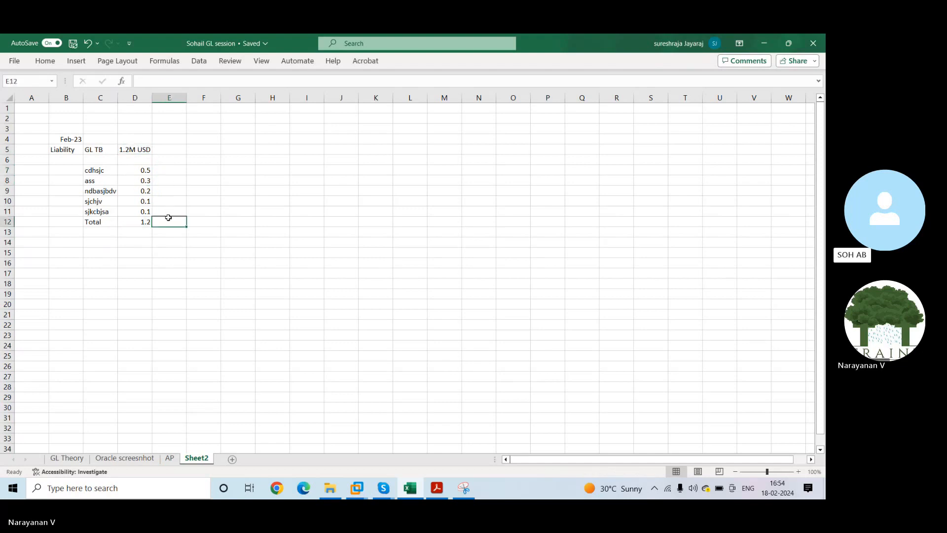
text(M USD)
key(Tab)
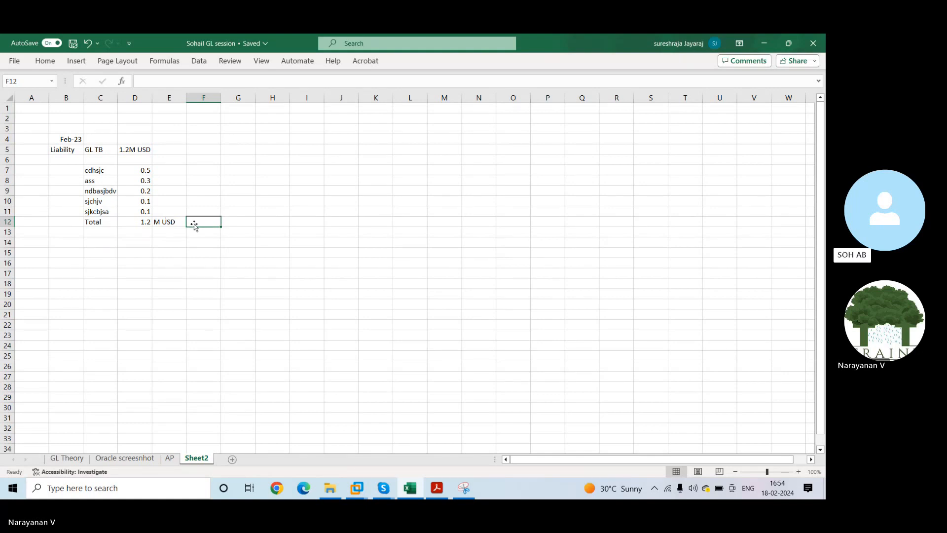
Enter the amounts 500000 in H3 and 100000 in H4
key(Right)
key(Up)
key(Up)
key(Up)
key(Up)
key(Up)
key(Up)
key(Up)
key(Up)
key(Up)
key(Up)
key(Up)
key(Right)
key(Down)
key(Down)
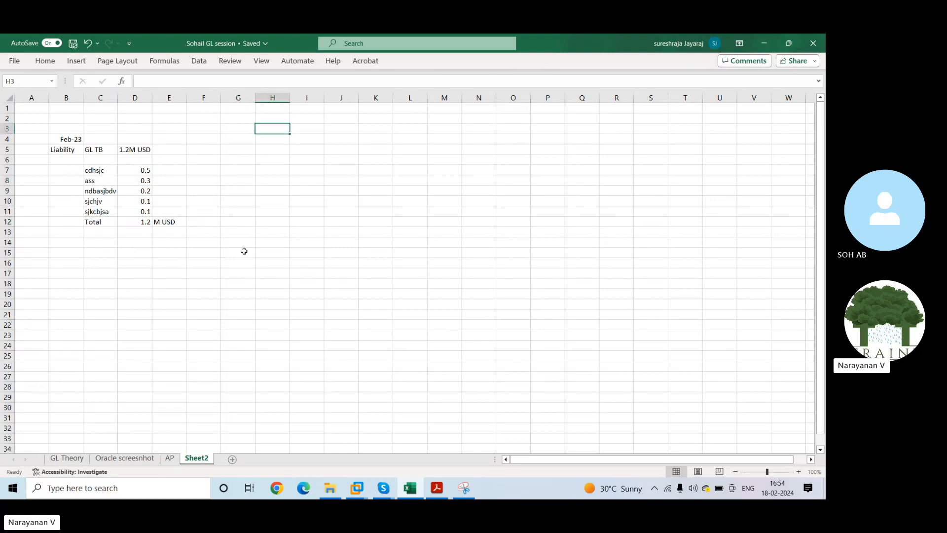
text(500000)
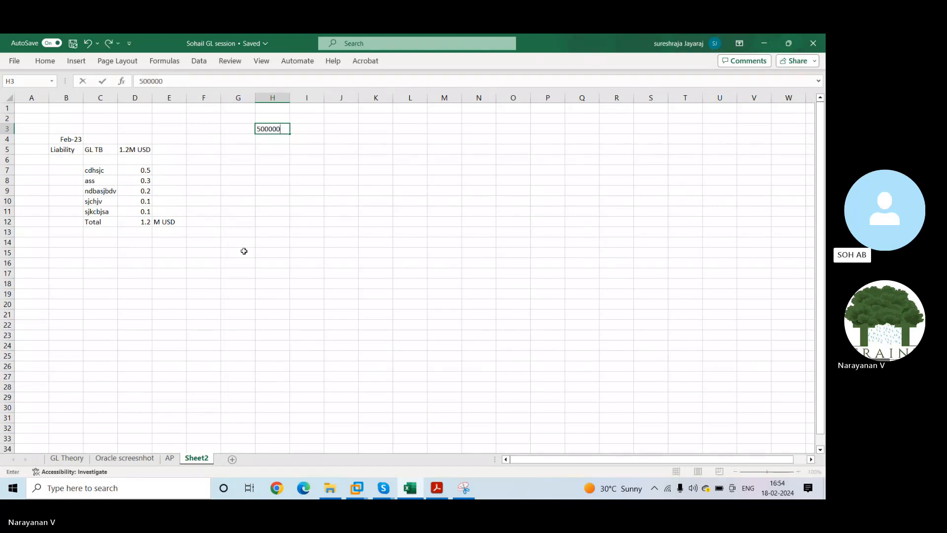
key(Tab)
key(Left)
key(Down)
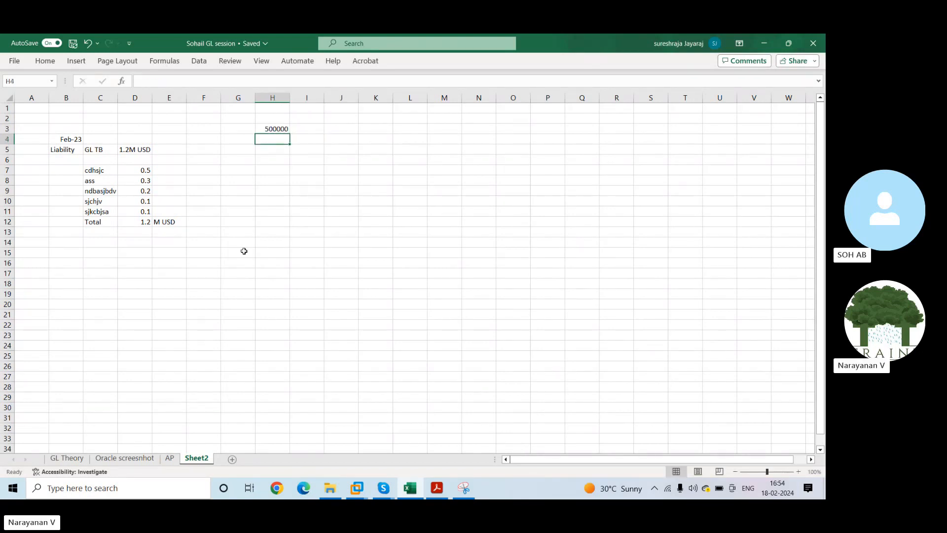
text(1000)
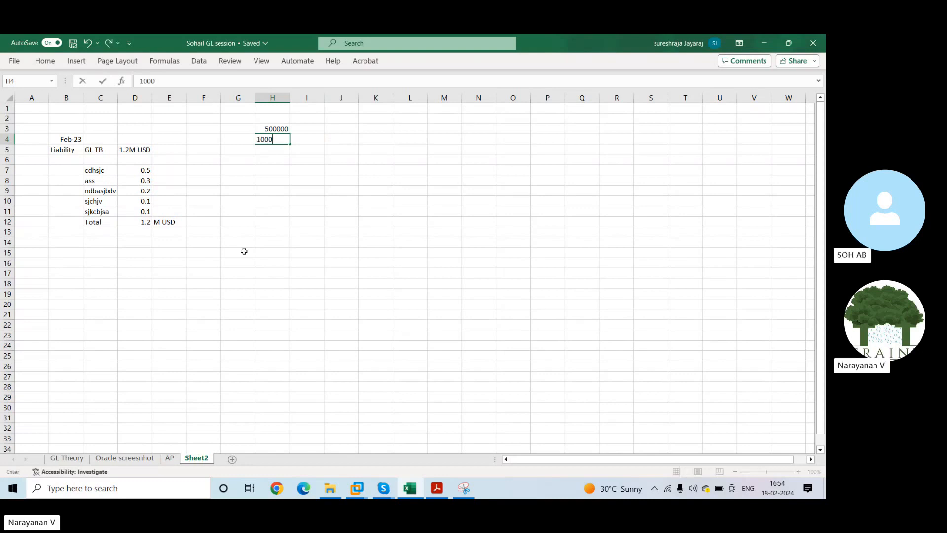
text(00)
key(Tab)
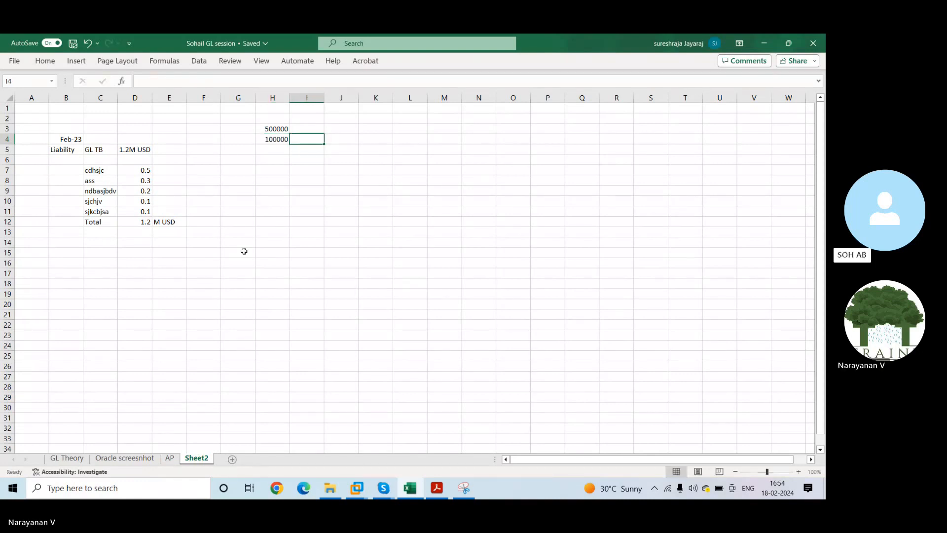
key(Left)
key(Up)
key(Left)
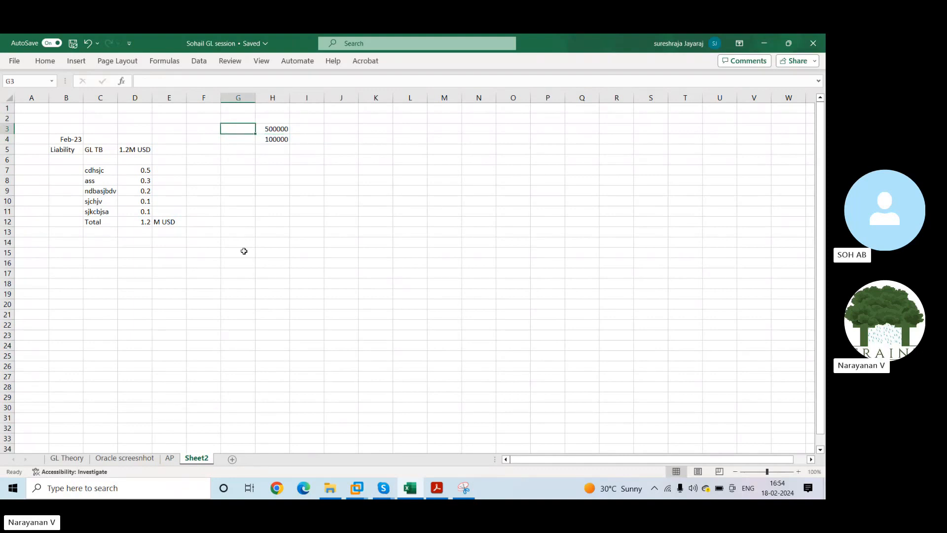
Enter SUN Group in G3, fit column G to the text and copy the name down to G4
text(SUN Group)
key(Tab)
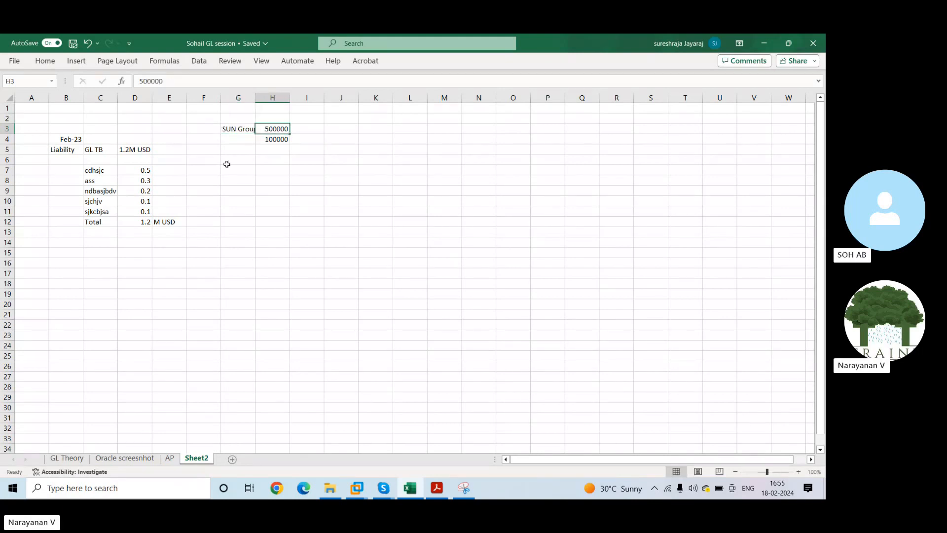
double_click(257, 97)
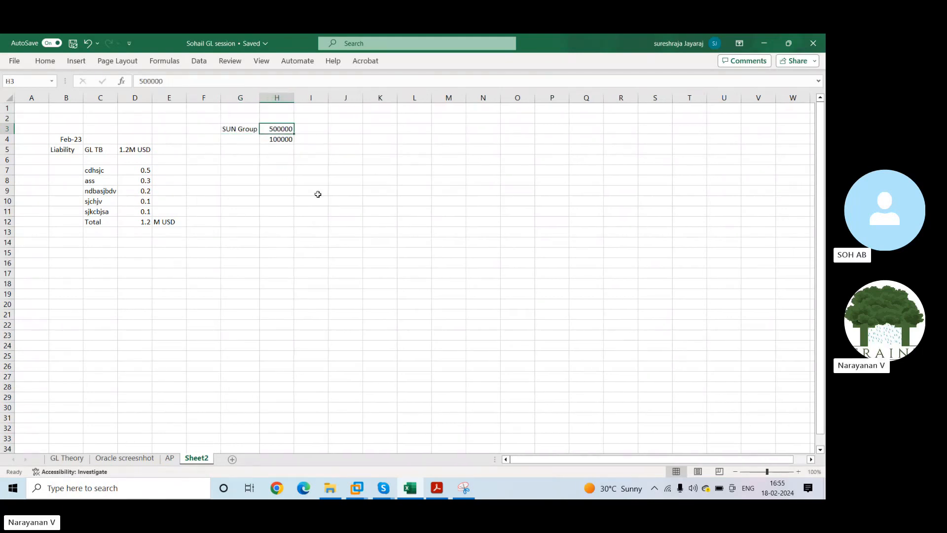
key(Return)
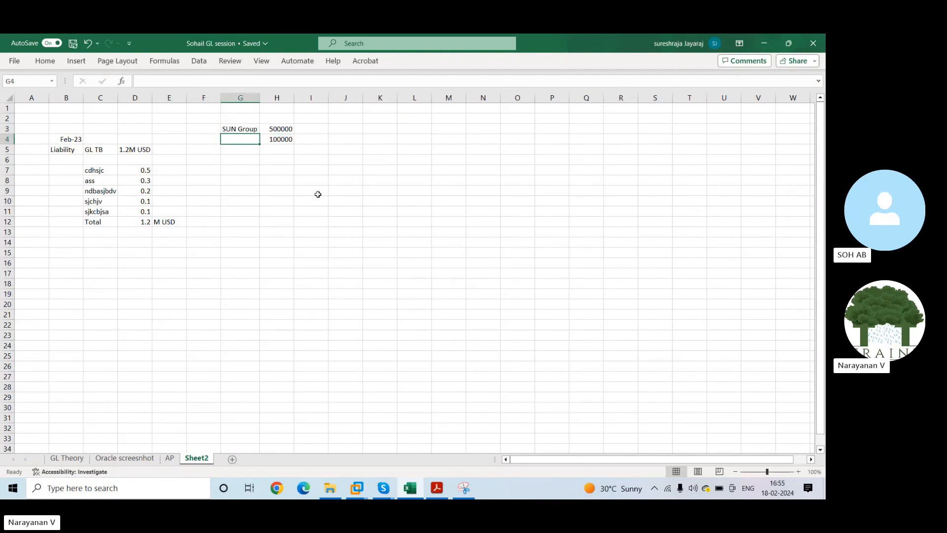
key(ctrl+d)
Make the SUN Group amount in H4 negative, as -100000
key(Right)
key(Down)
key(Up)
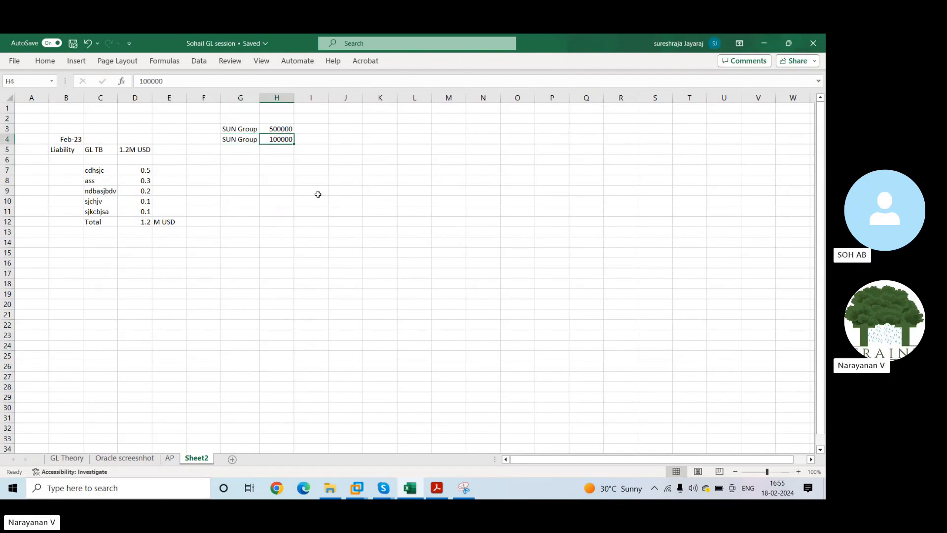
key(F2)
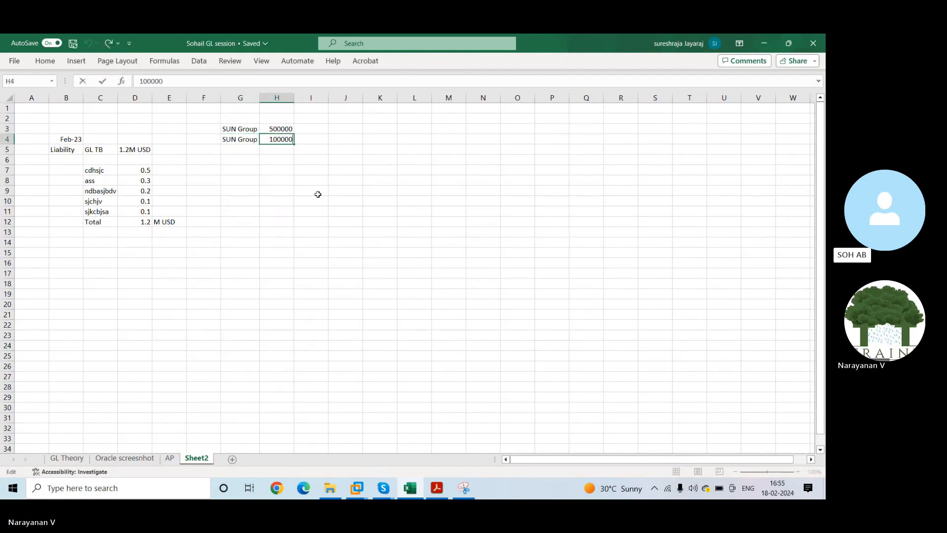
key(Home)
text(-)
key(Return)
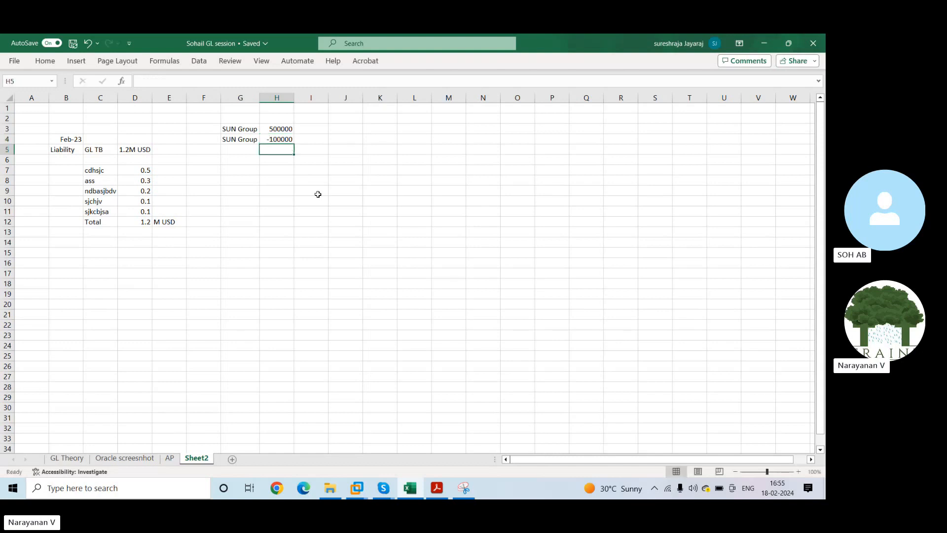
Fill the -100000 amount down through H5:H8 and sum H3:H8 in H9
key(ctrl+d)
key(Down)
key(ctrl+d)
key(Down)
key(ctrl+d)
key(Down)
key(ctrl+d)
key(Down)
key(alt+equal)
key(Return)
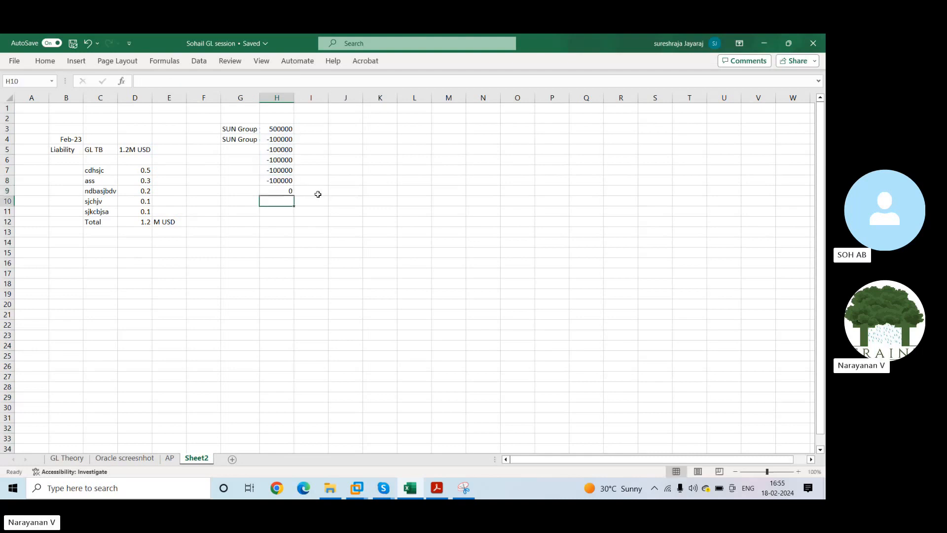
Label the sum row by entering Total in G9
key(Right)
key(Right)
key(Down)
key(Left)
key(Up)
key(Up)
key(Left)
key(Left)
text(Total)
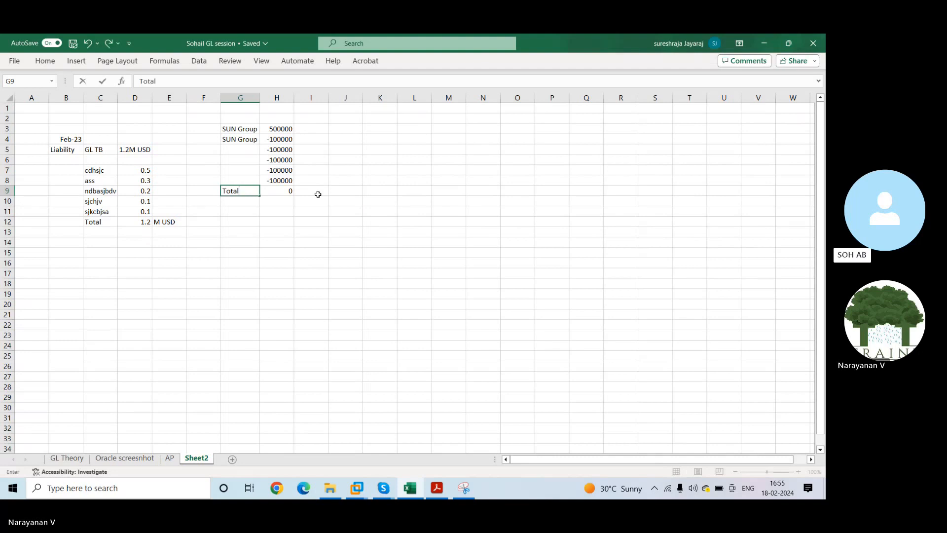
key(Tab)
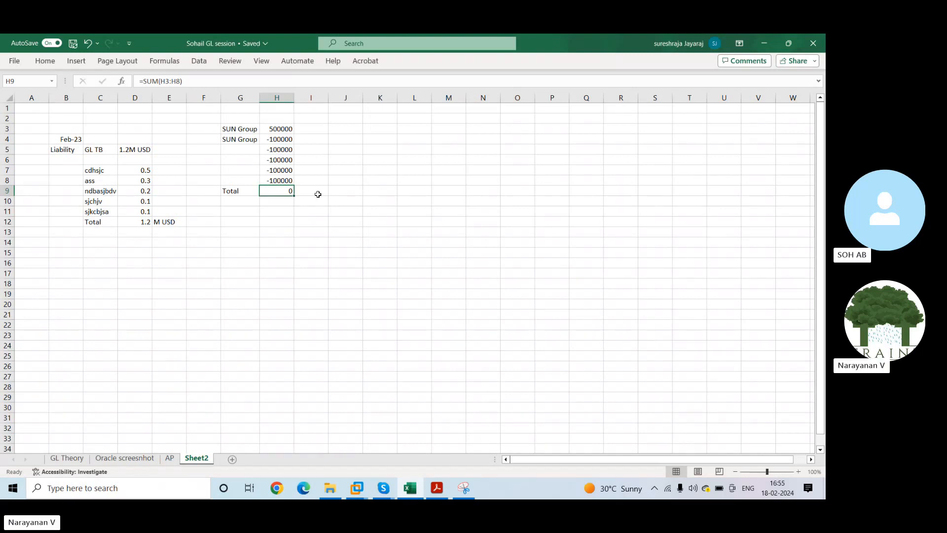
Enter the heading Prepayment in H2 above the amounts and fit column H to it
key(ctrl+Up)
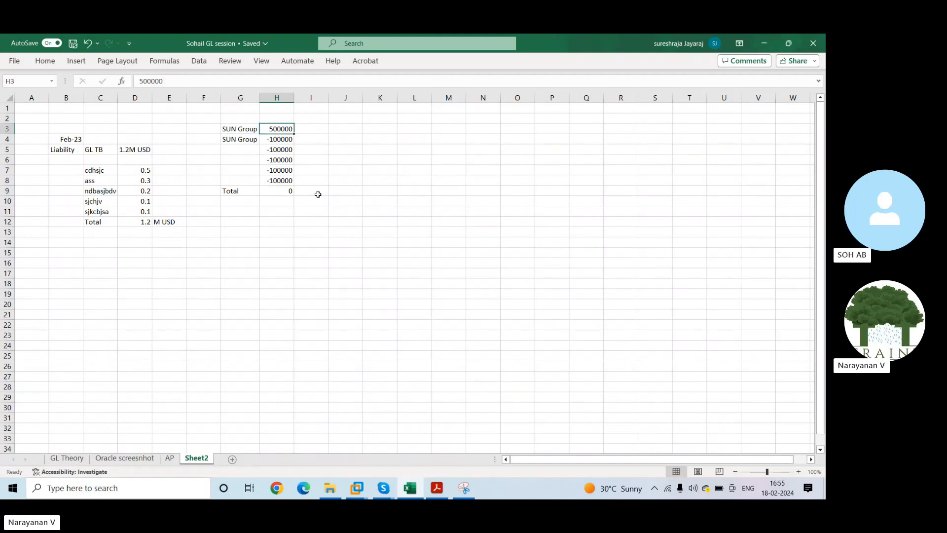
key(Right)
key(Left)
key(Up)
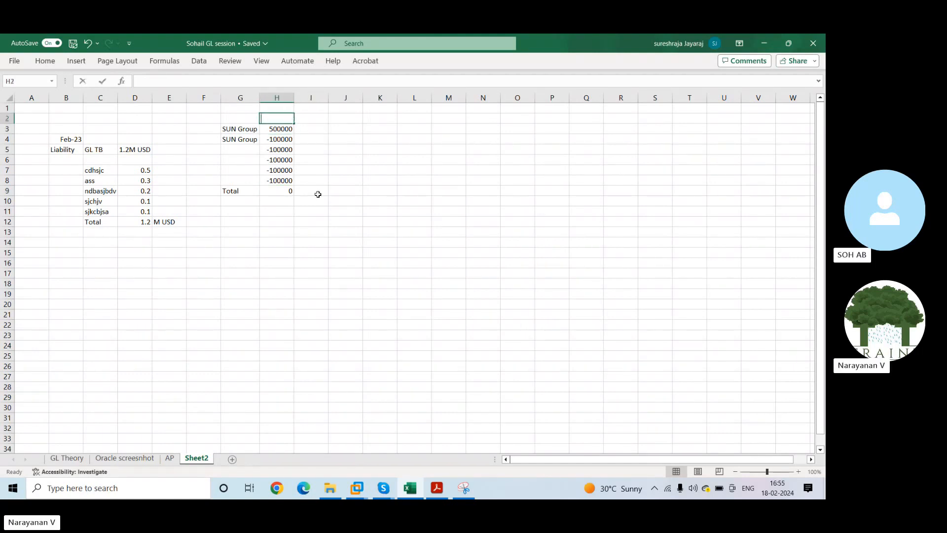
text(Prepayme)
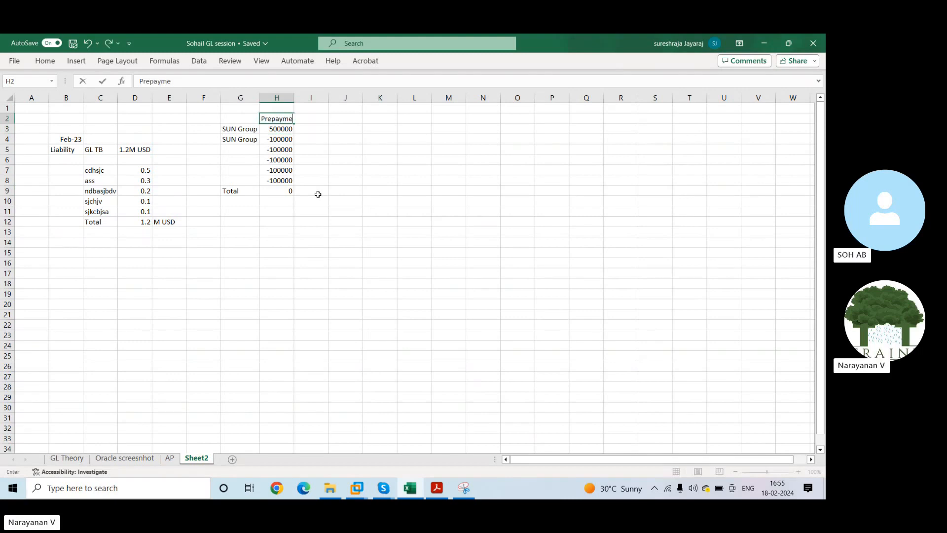
text(nt)
key(Return)
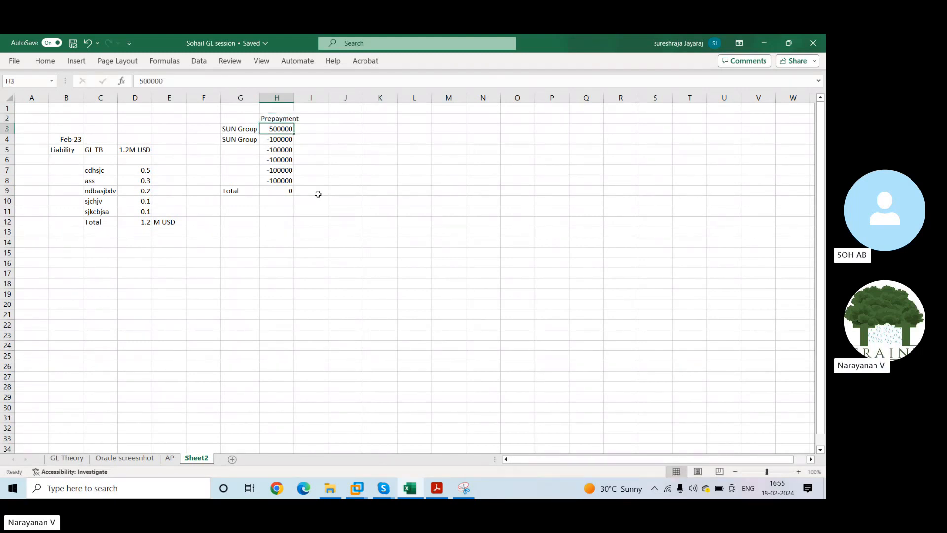
double_click(294, 98)
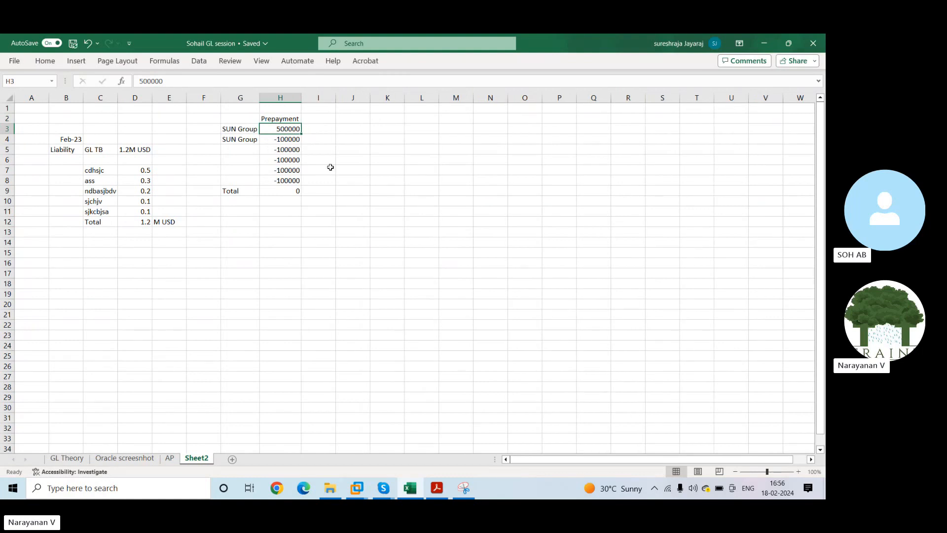
Enter the deduction -100000 in I3 beside the SUN Group prepayment of 500000
key(Right)
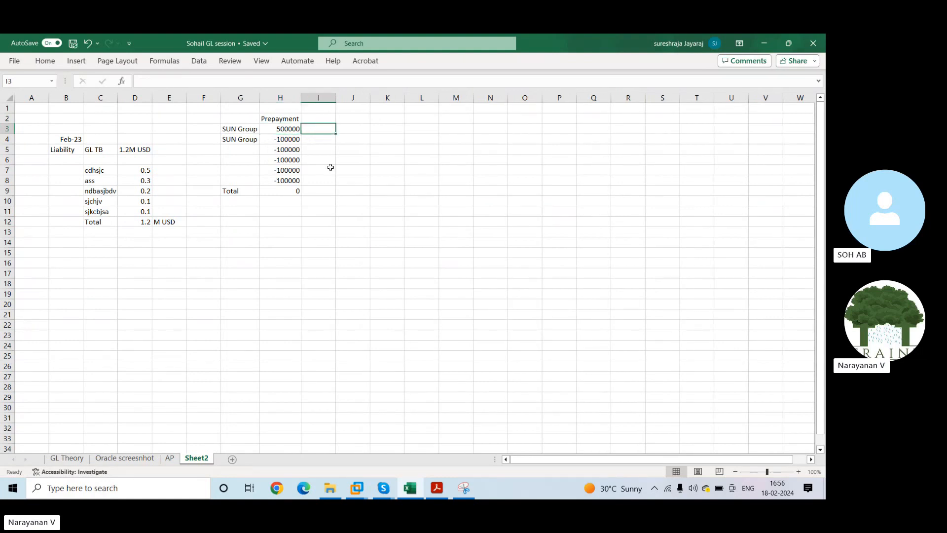
key(Left)
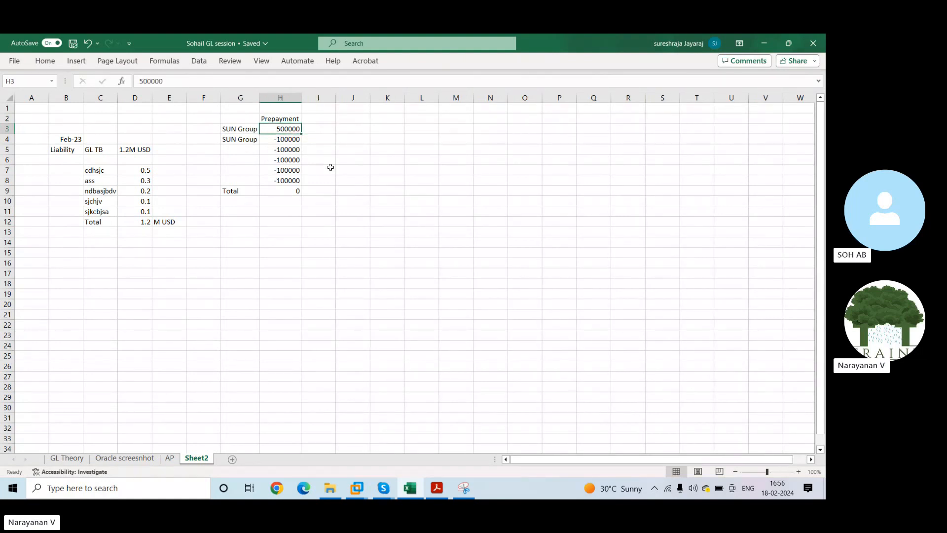
key(Left)
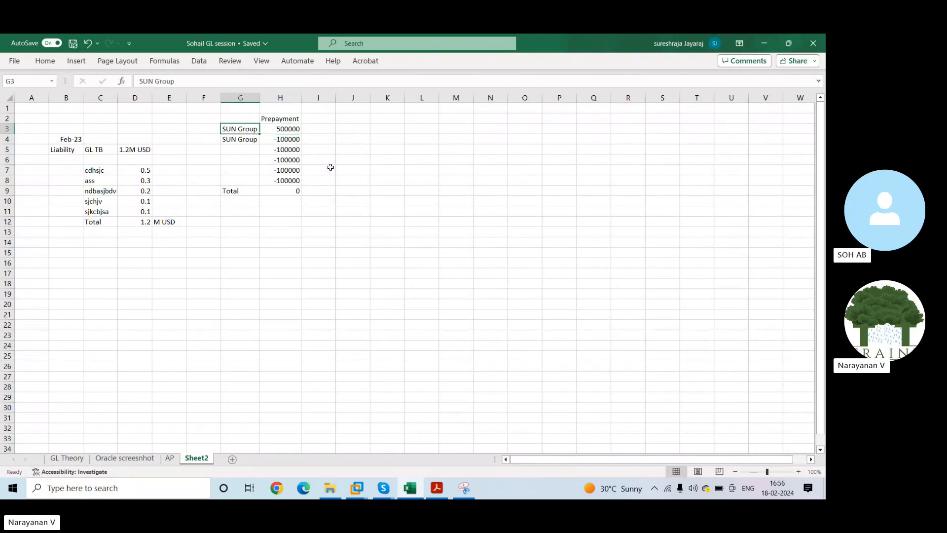
key(Right)
key(Right)
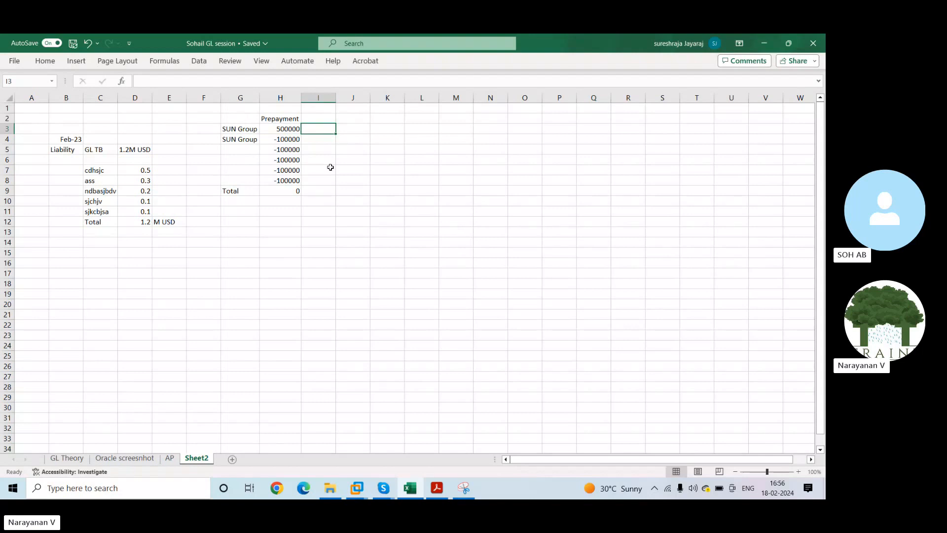
text(-100)
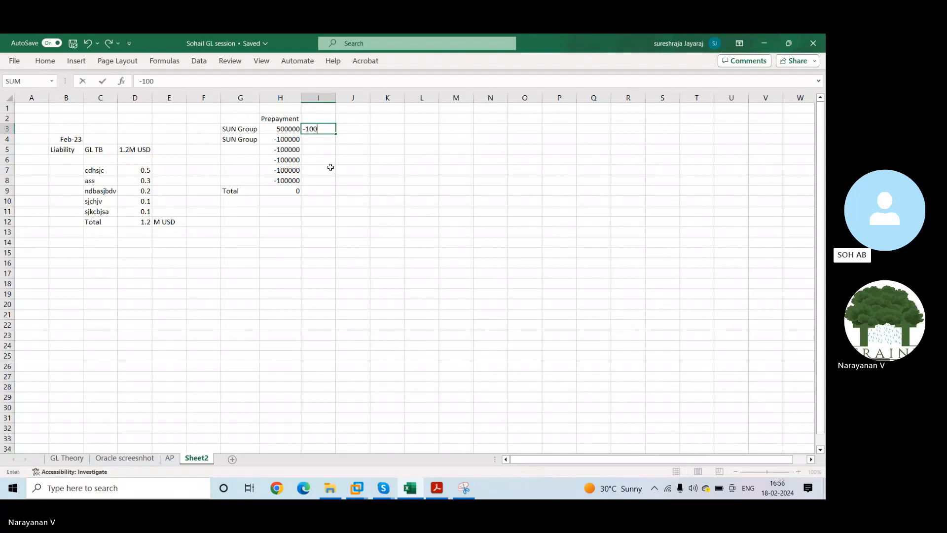
text(000)
key(Right)
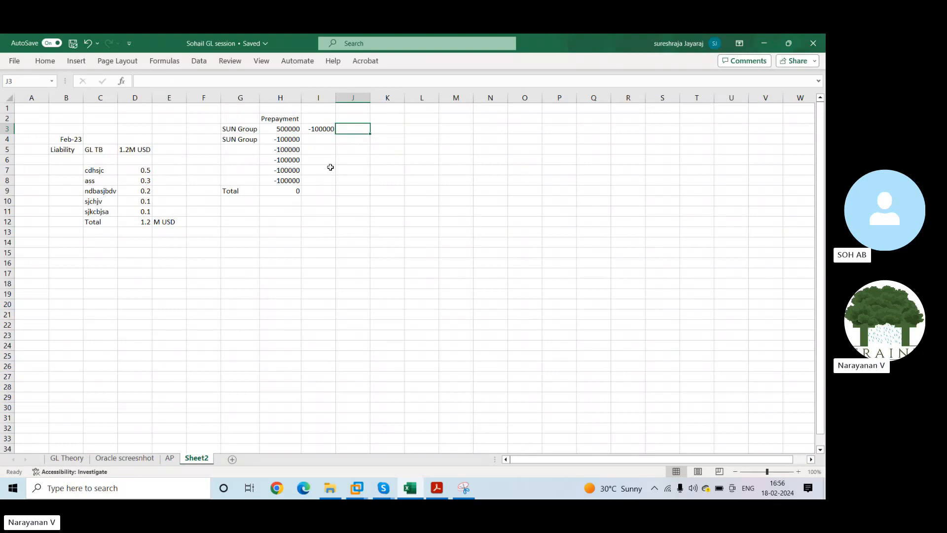
Calculate the remaining prepayment in J3 with the formula =H3+I3
text(=)
key(Left)
key(Left)
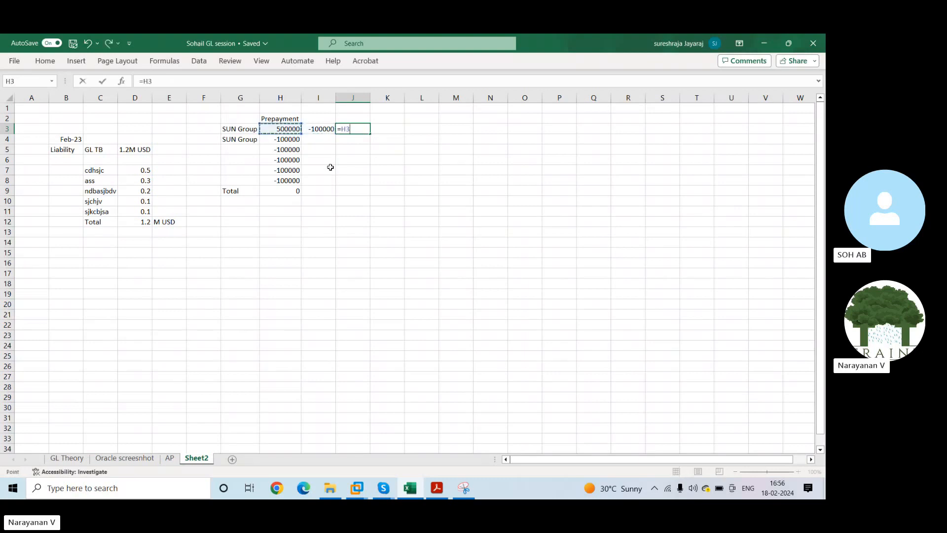
text(+)
key(Left)
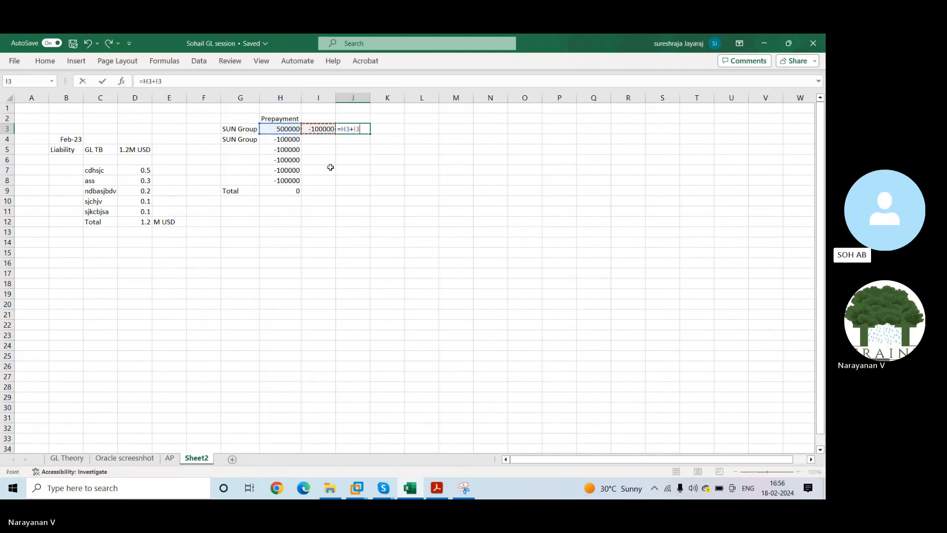
key(Return)
Enter the period headings Jan-23 in J2 and Feb-23 in K2
key(Up)
key(Up)
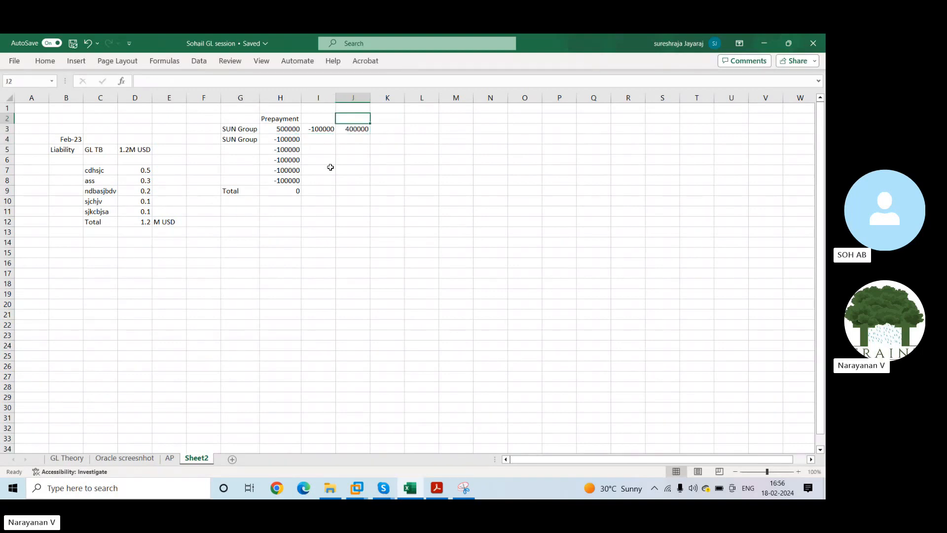
text(Jan-23)
key(Tab)
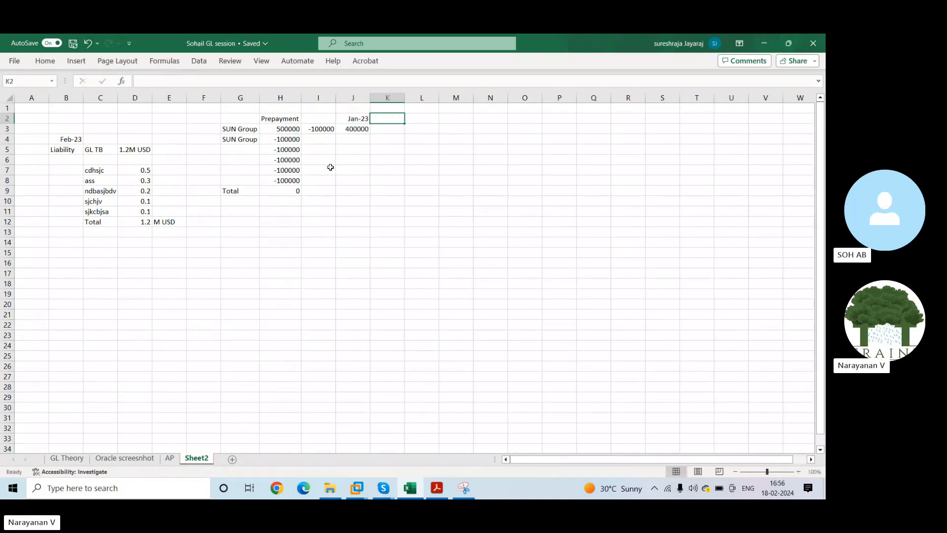
text(Feb-23)
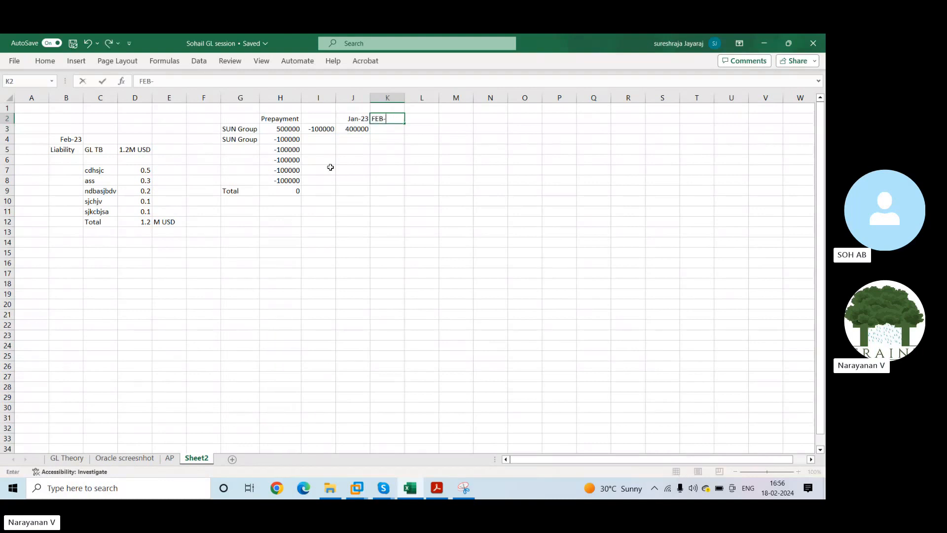
key(Tab)
Copy the -100000 deduction from I3 into K3 under the Feb-23 heading
key(Return)
key(Left)
key(ctrl+c)
key(Right)
key(Right)
key(Right)
key(Left)
key(ctrl+v)
Calculate the next remaining prepayment balance in L3 with the formula =J3+K3
key(Right)
text(=)
key(Left)
key(Left)
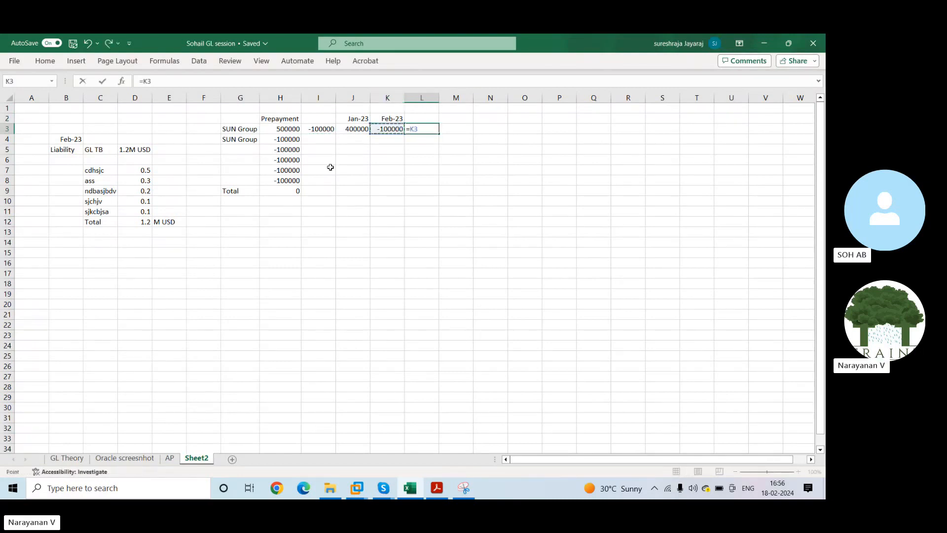
text(+)
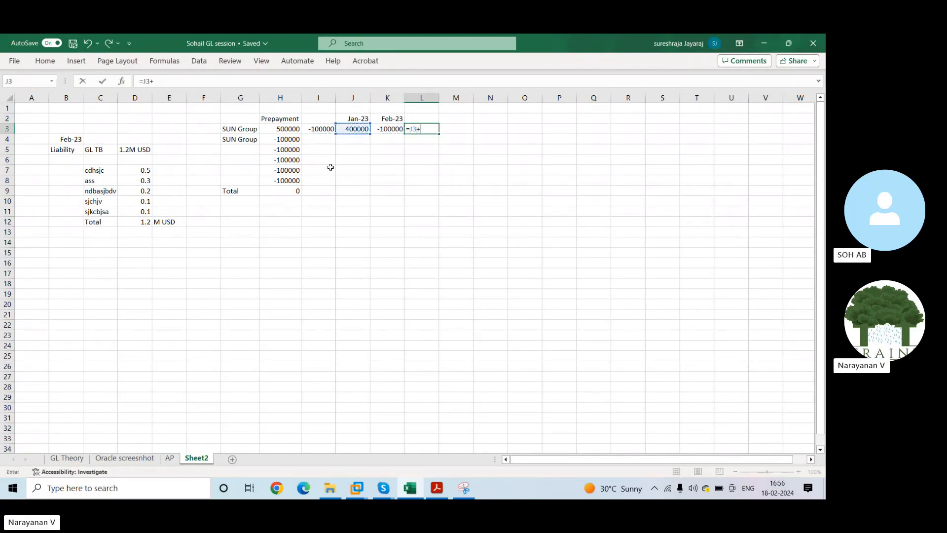
key(Left)
key(Return)
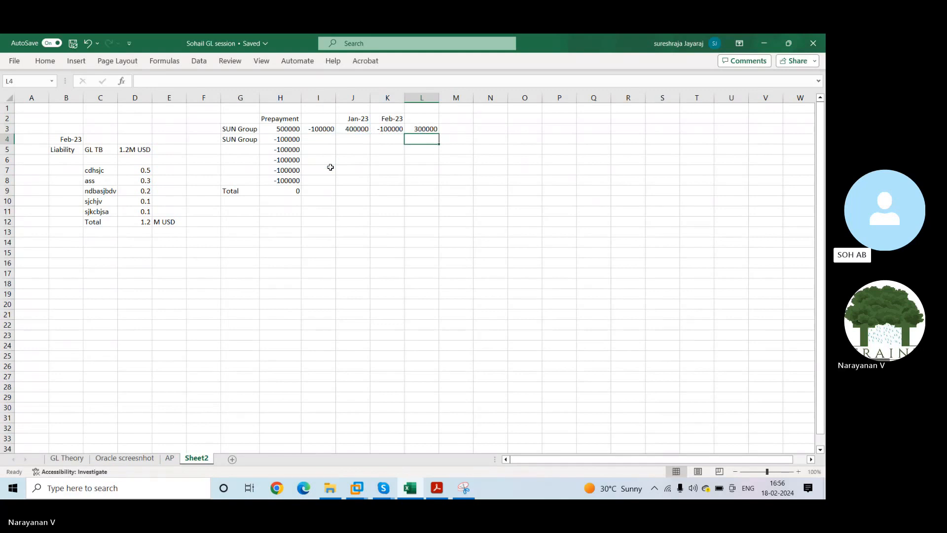
Enter the period heading MAR-23 in L2 above the second remaining balance
key(Up)
key(Up)
text(MAR-23)
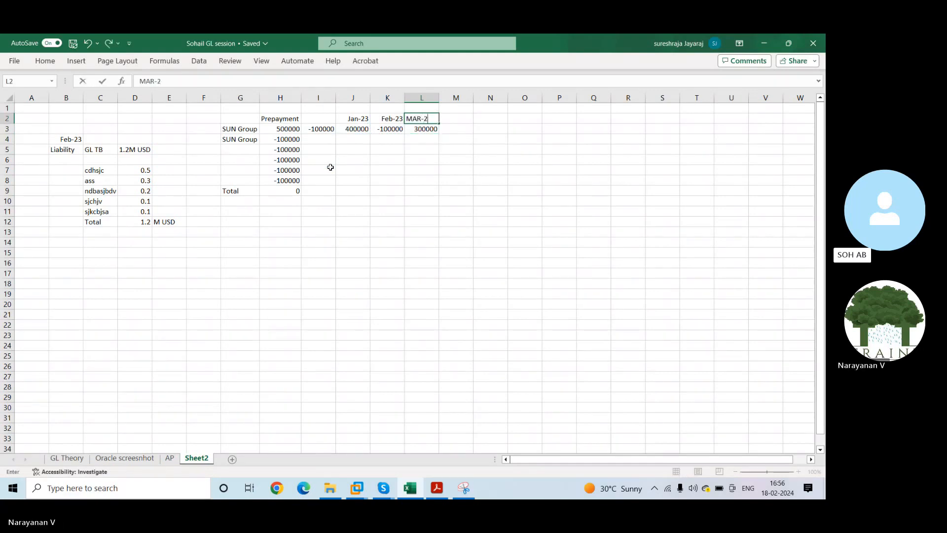
key(Tab)
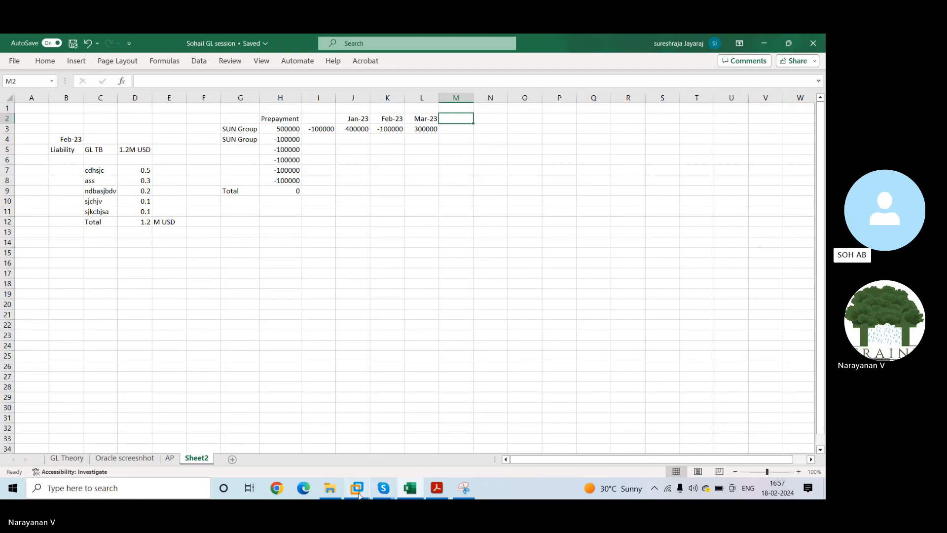
Switch to the ORACLEAPPS12 virtual machine in VMware Workstation, showing the Oracle Payables Navigator
mouse_move(358, 495)
click(413, 437)
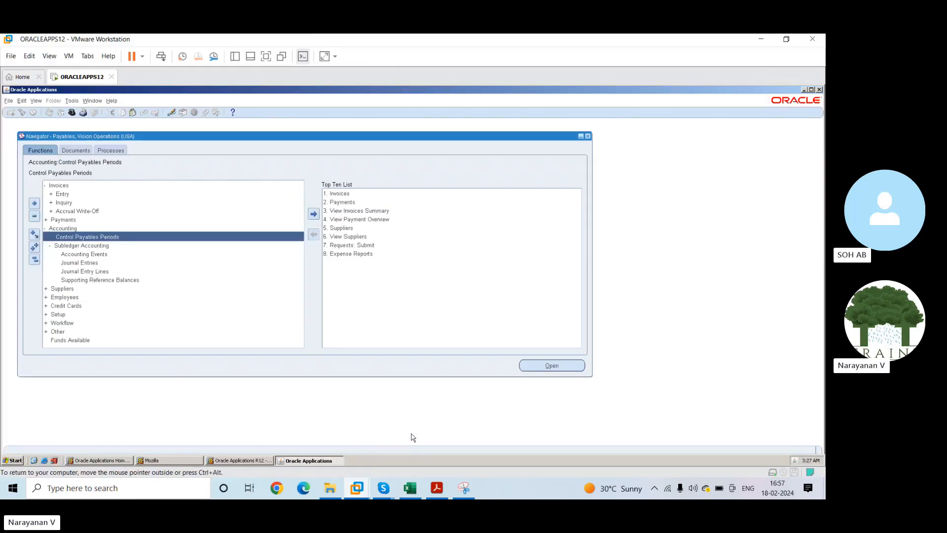